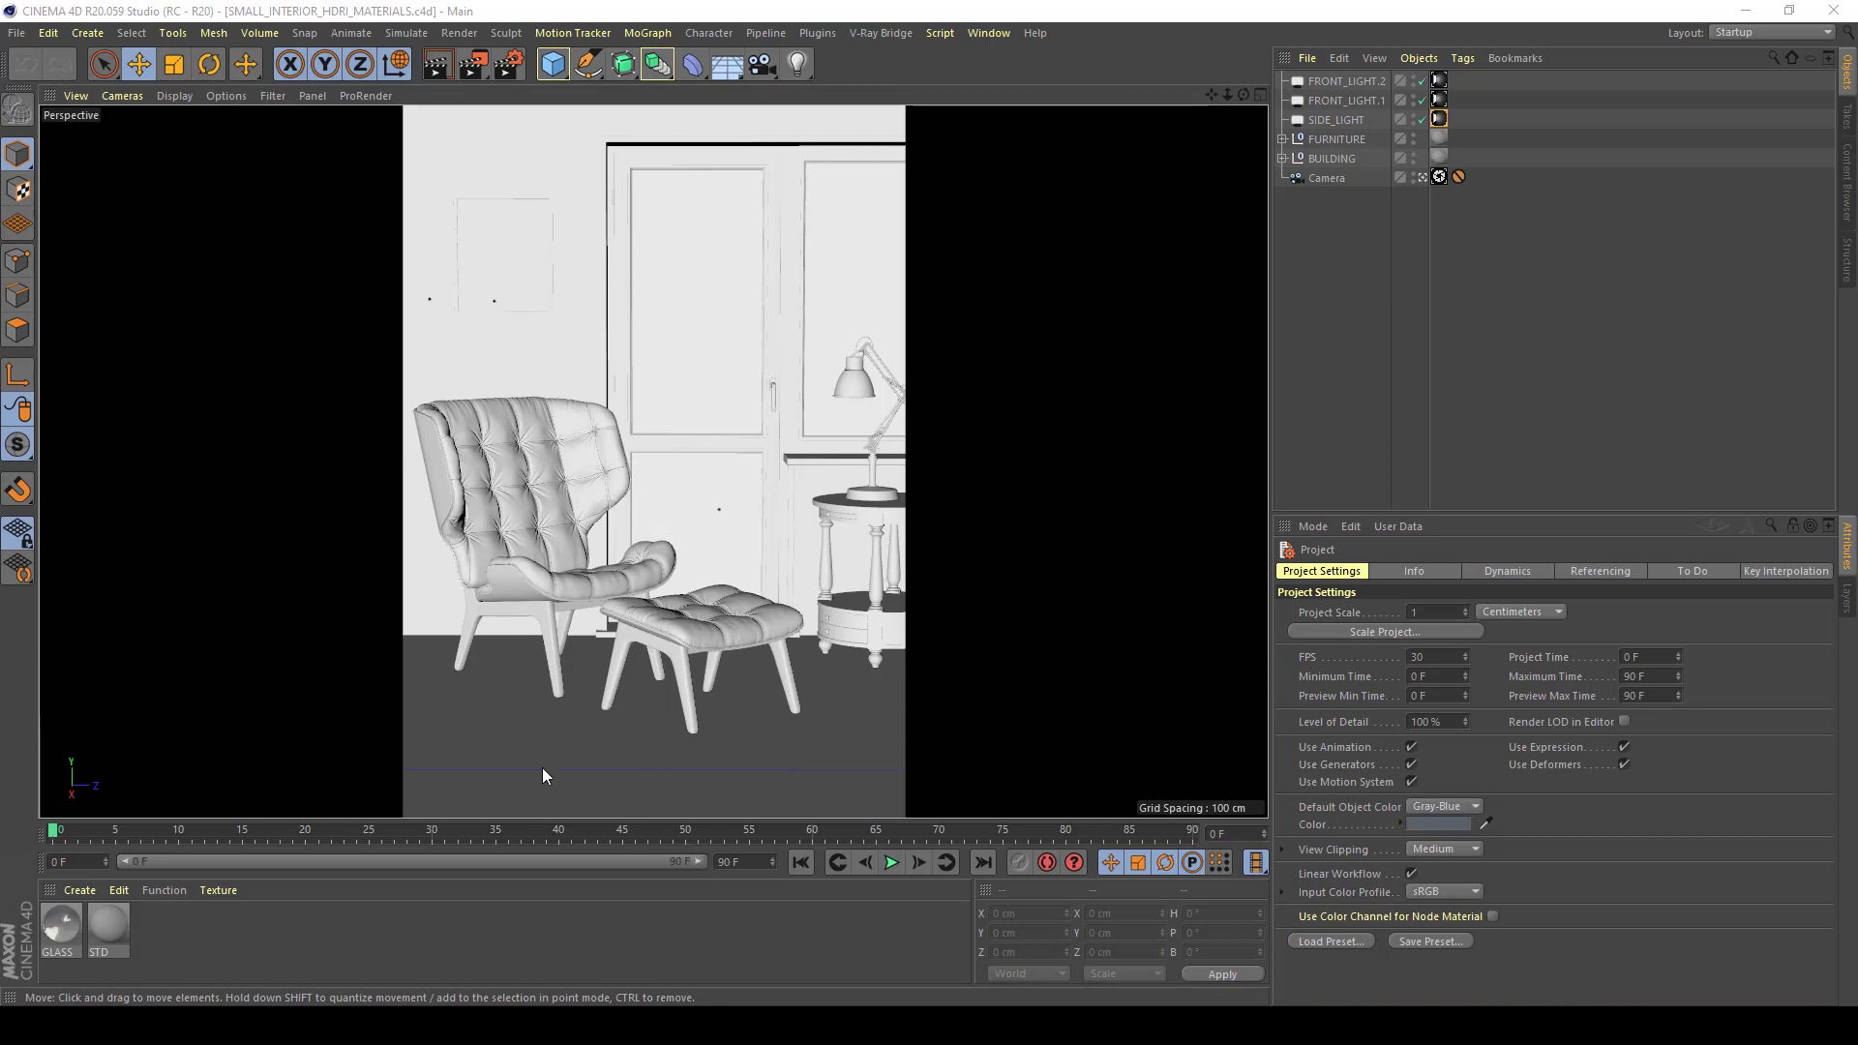
Create a new V-Ray Advanced Material from the Material Manager's VRayBridge shader menu
left_click(91, 892)
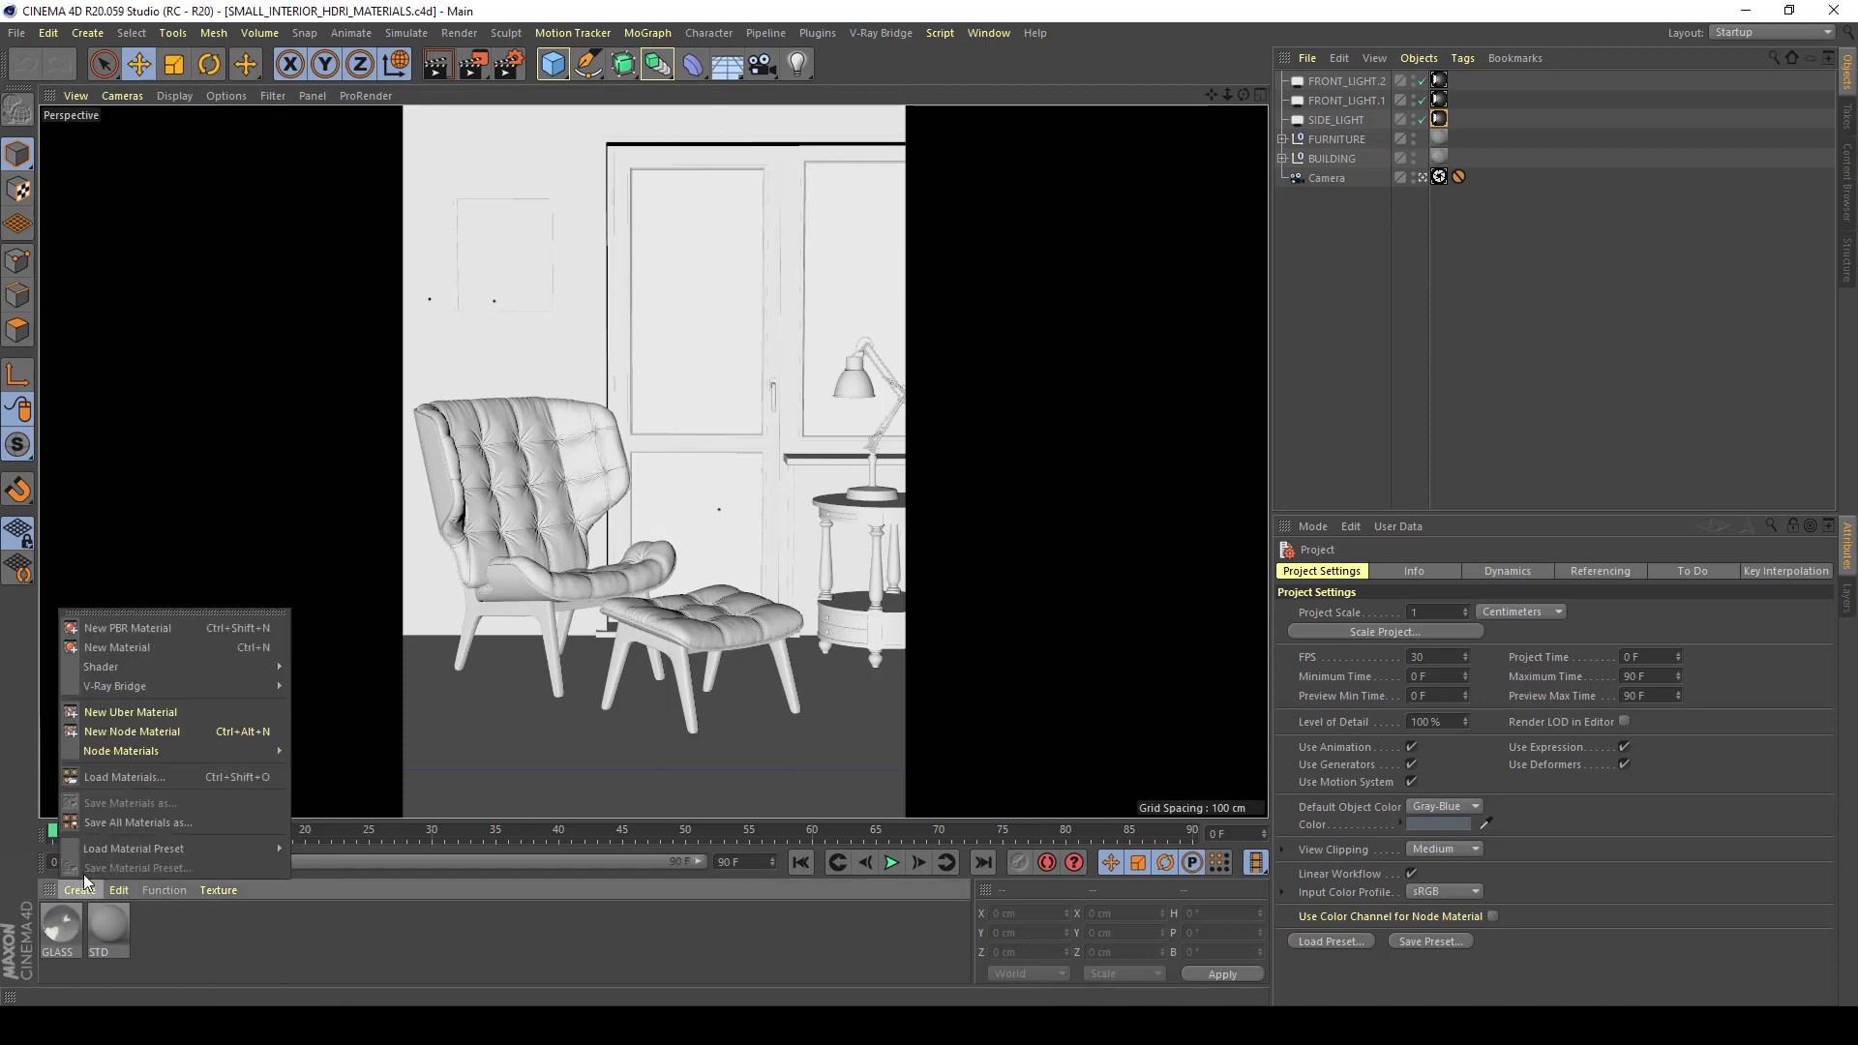
mouse_move(136, 671)
mouse_move(305, 670)
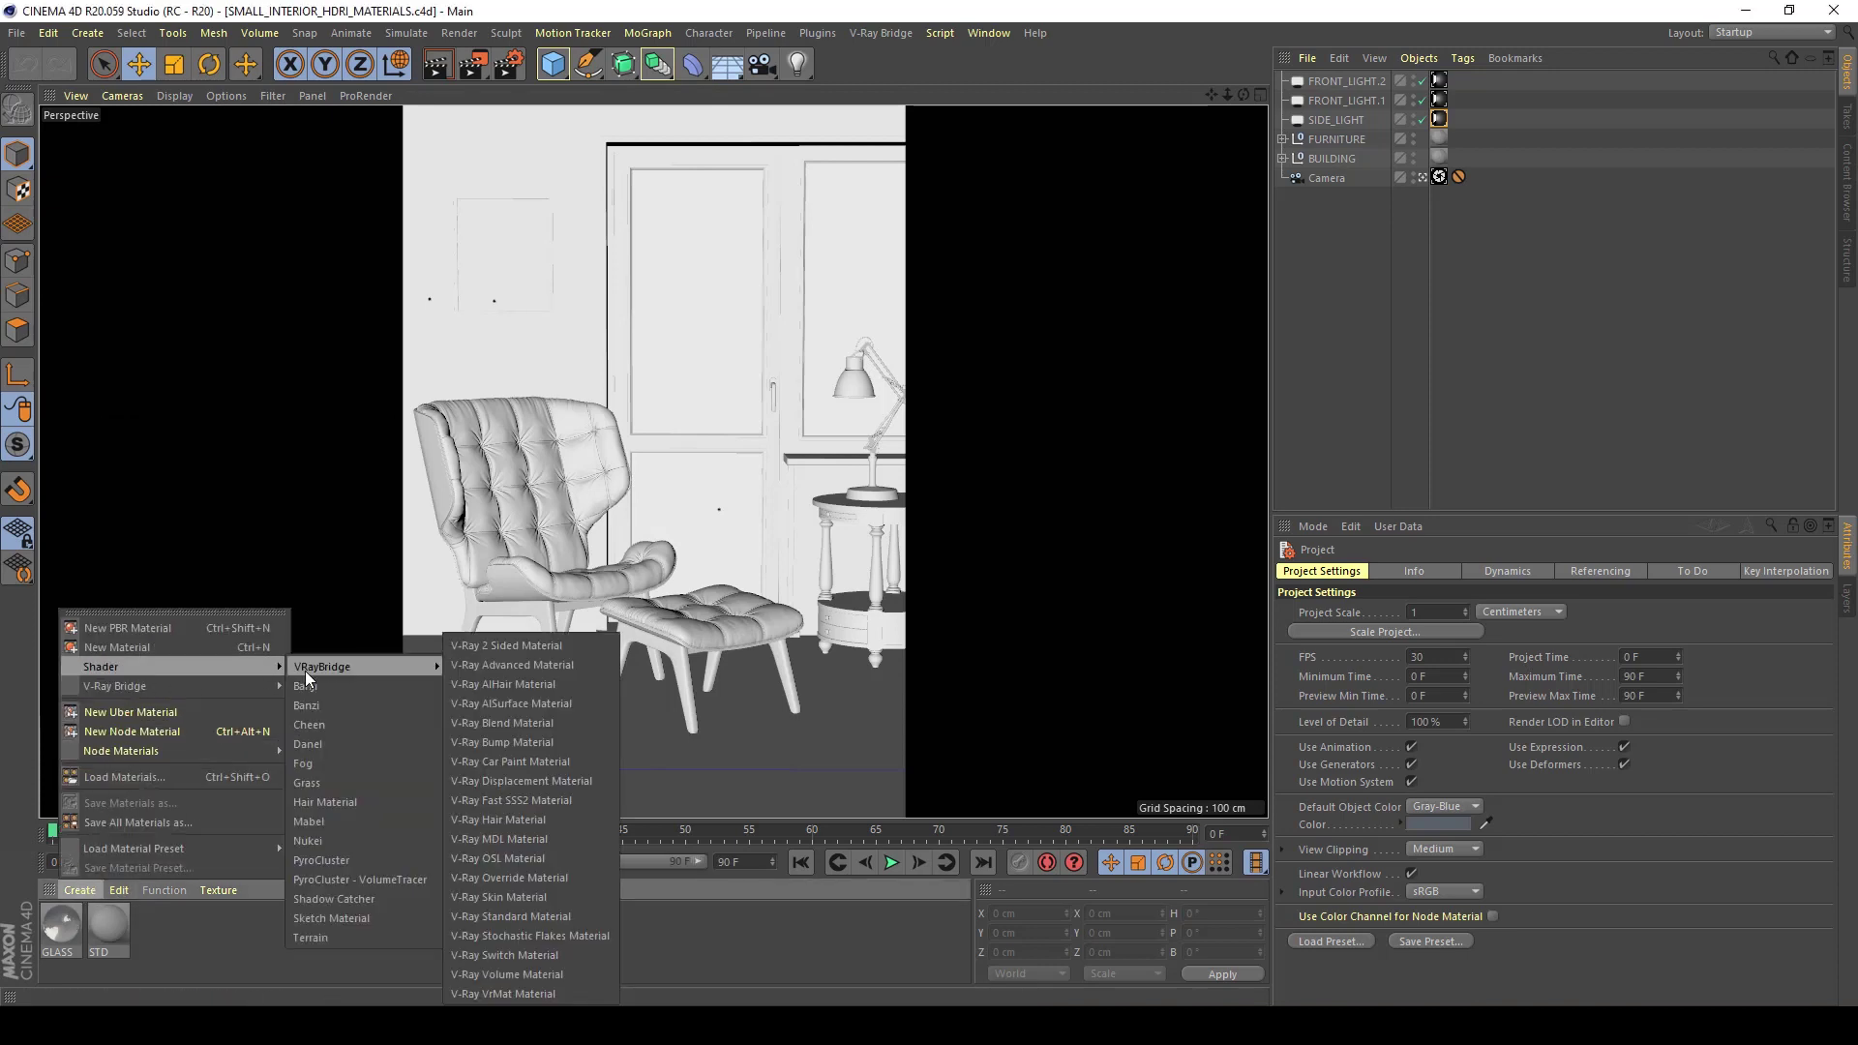
left_click(501, 665)
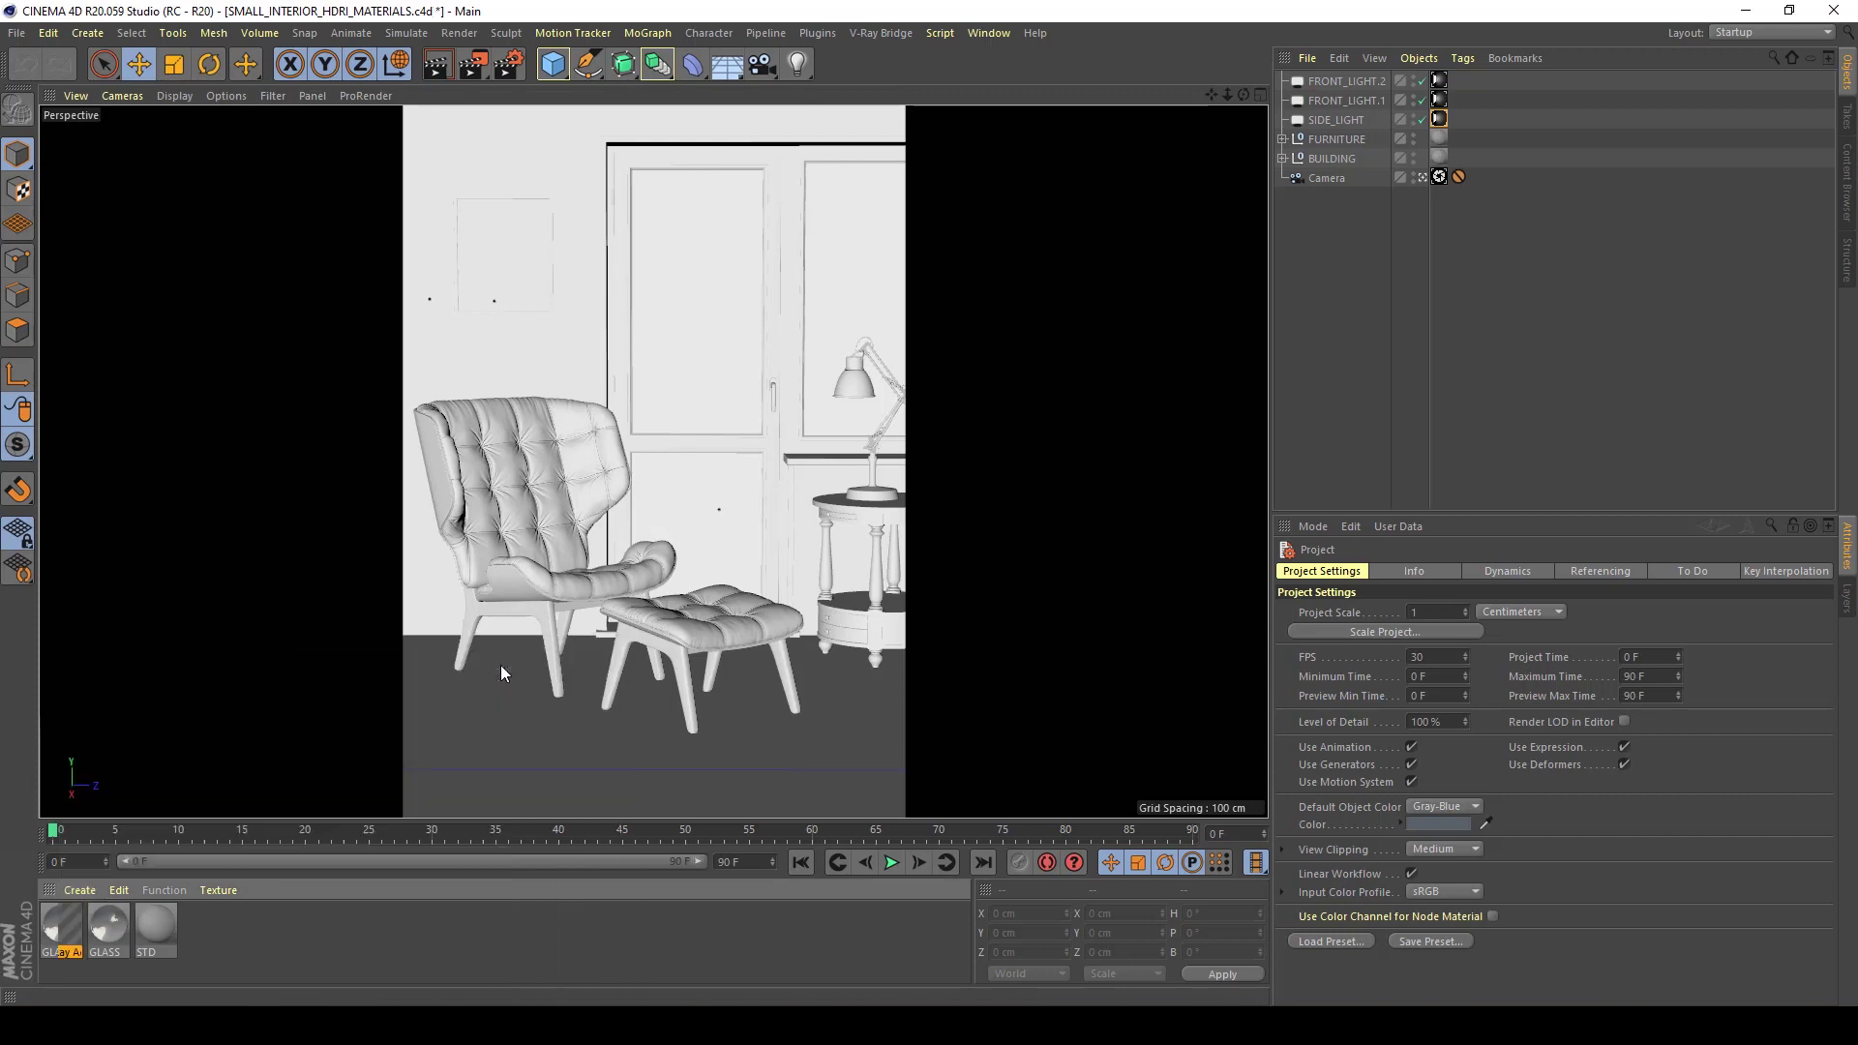
Name the new V-Ray material 'Wood_Chair' in its Material Editor
double_click(64, 927)
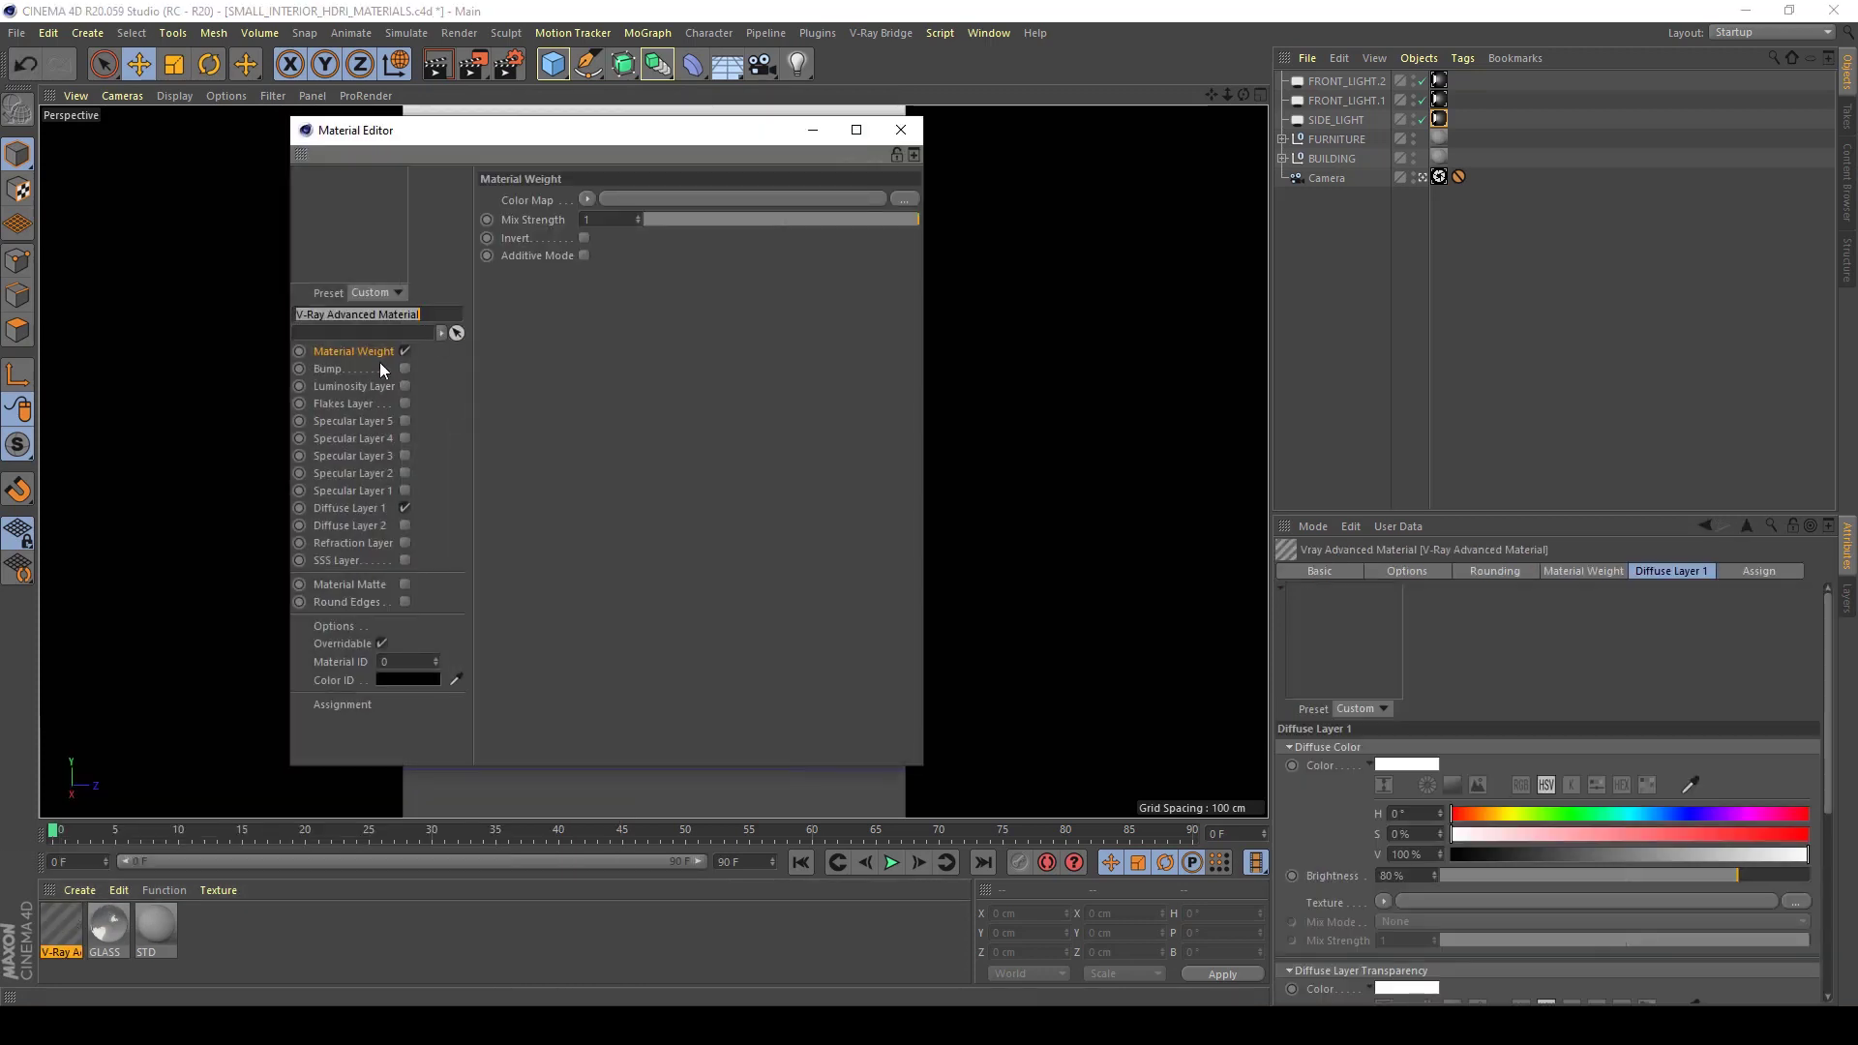
type("Wood")
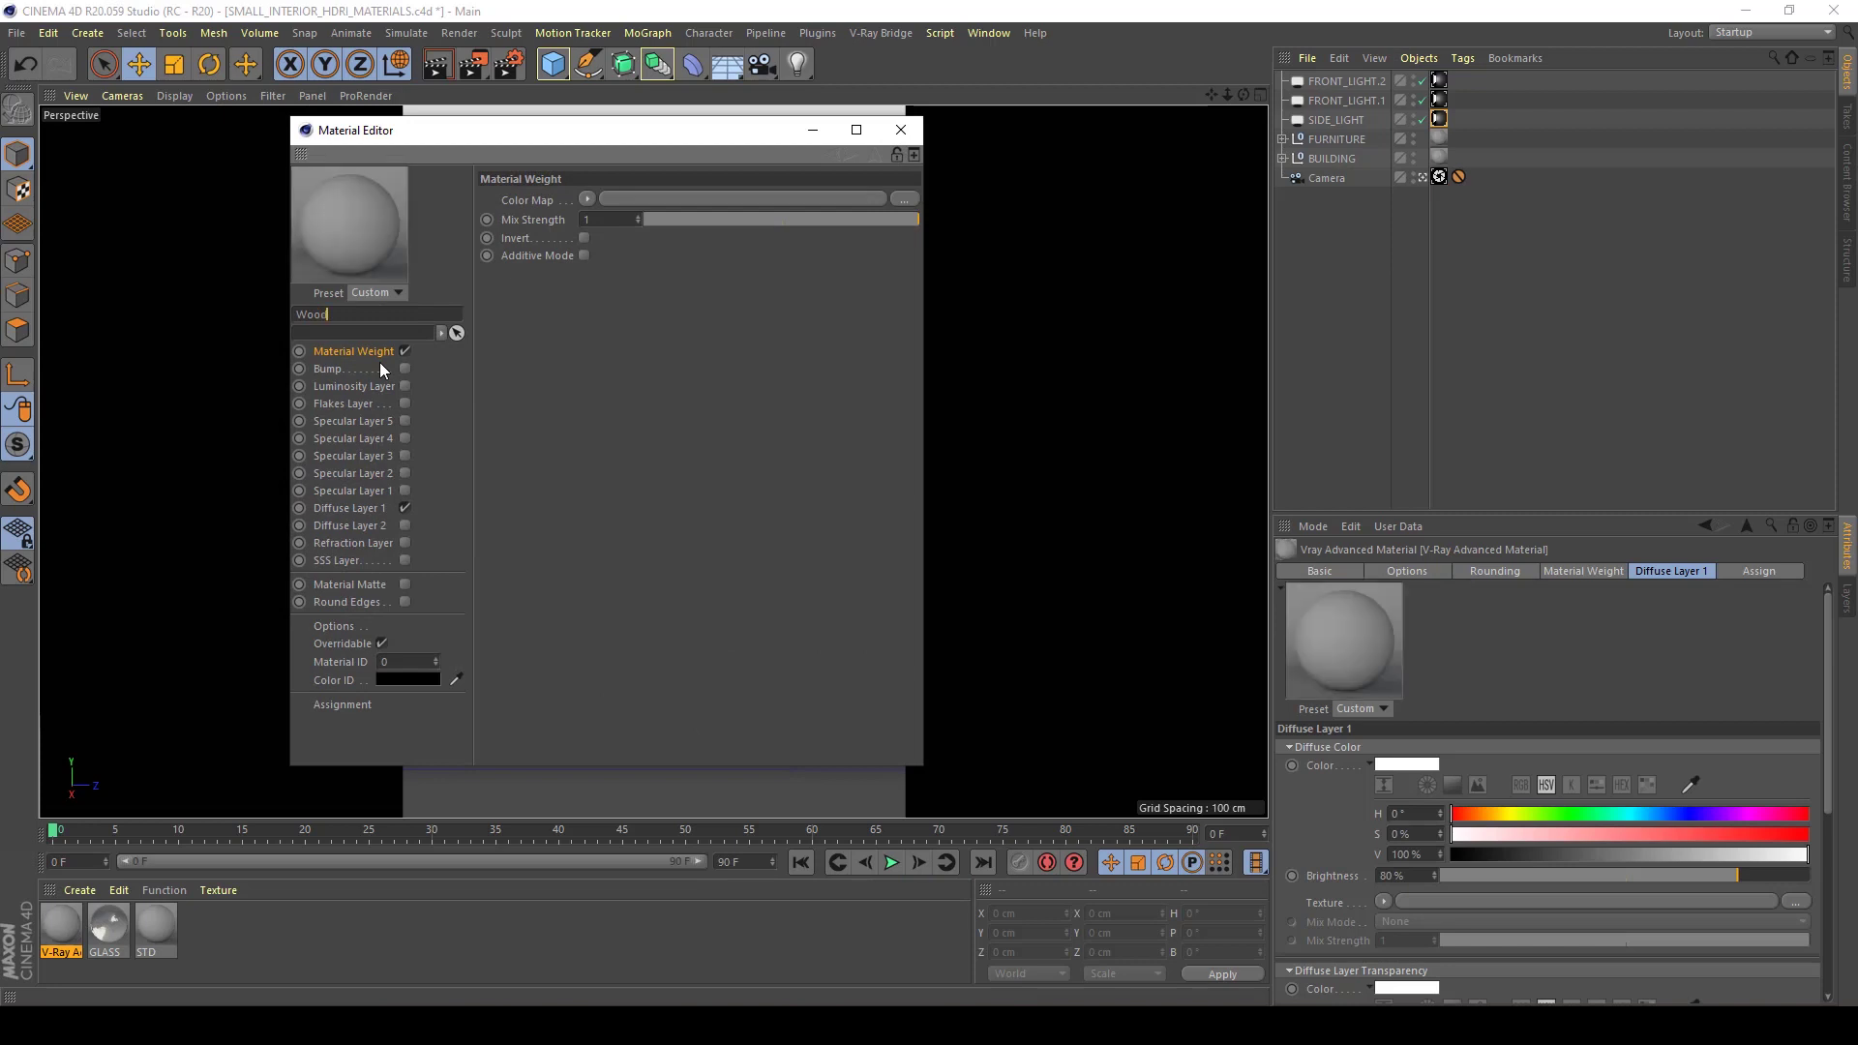
type("_Chair")
key("Return")
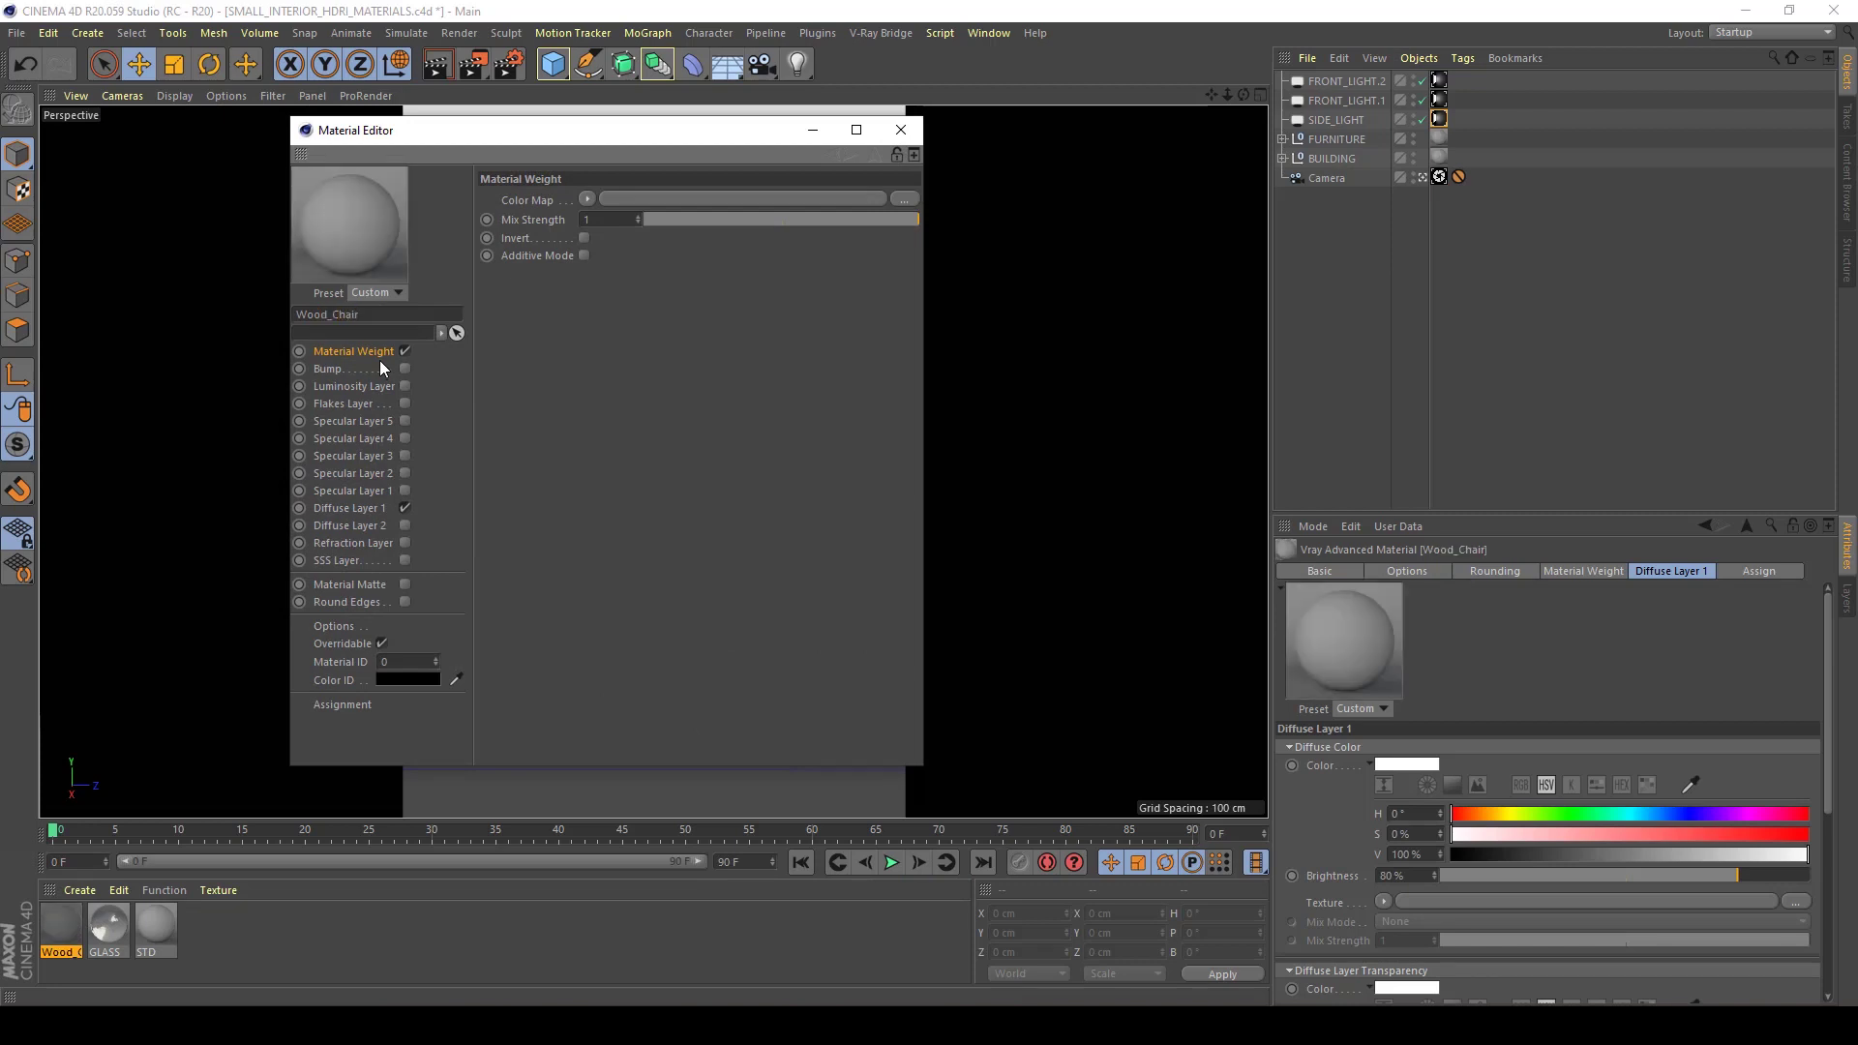
left_click_drag(619, 142, 1170, 173)
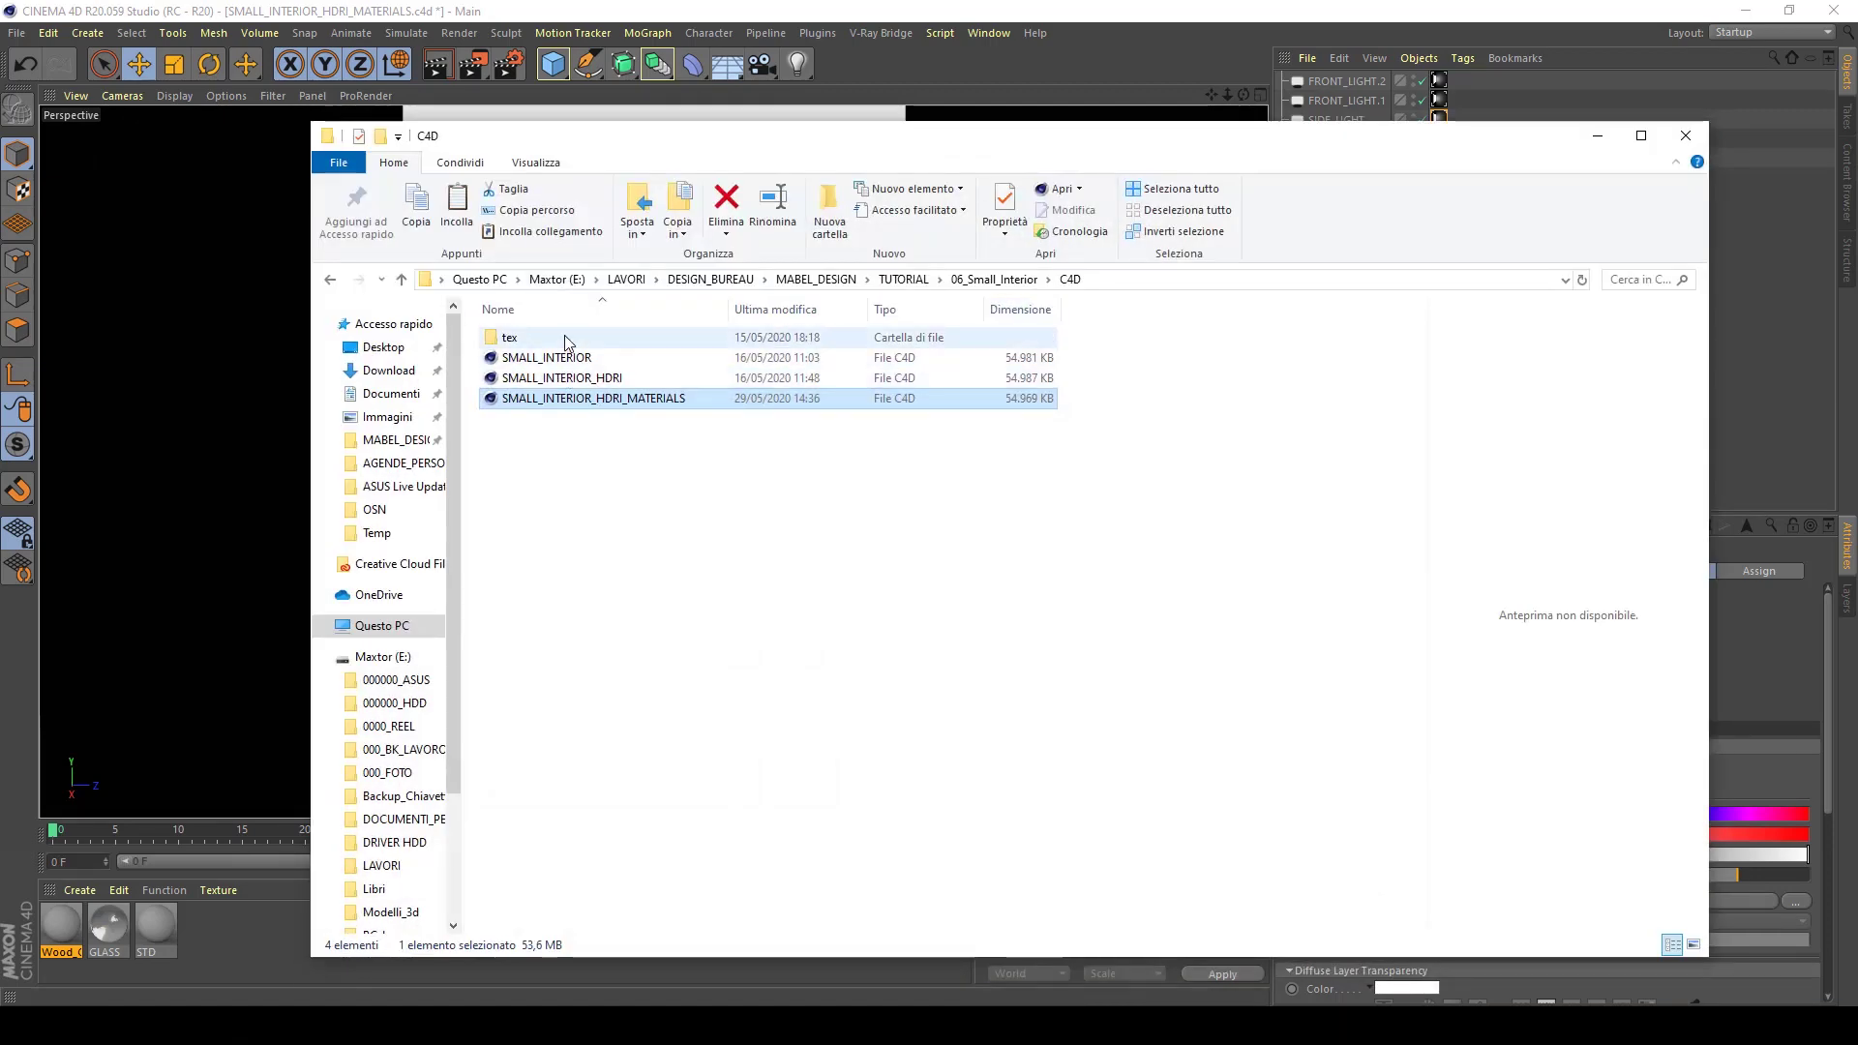
Browse into the tex > Chair folder to show the bolero_wood texture maps
double_click(571, 344)
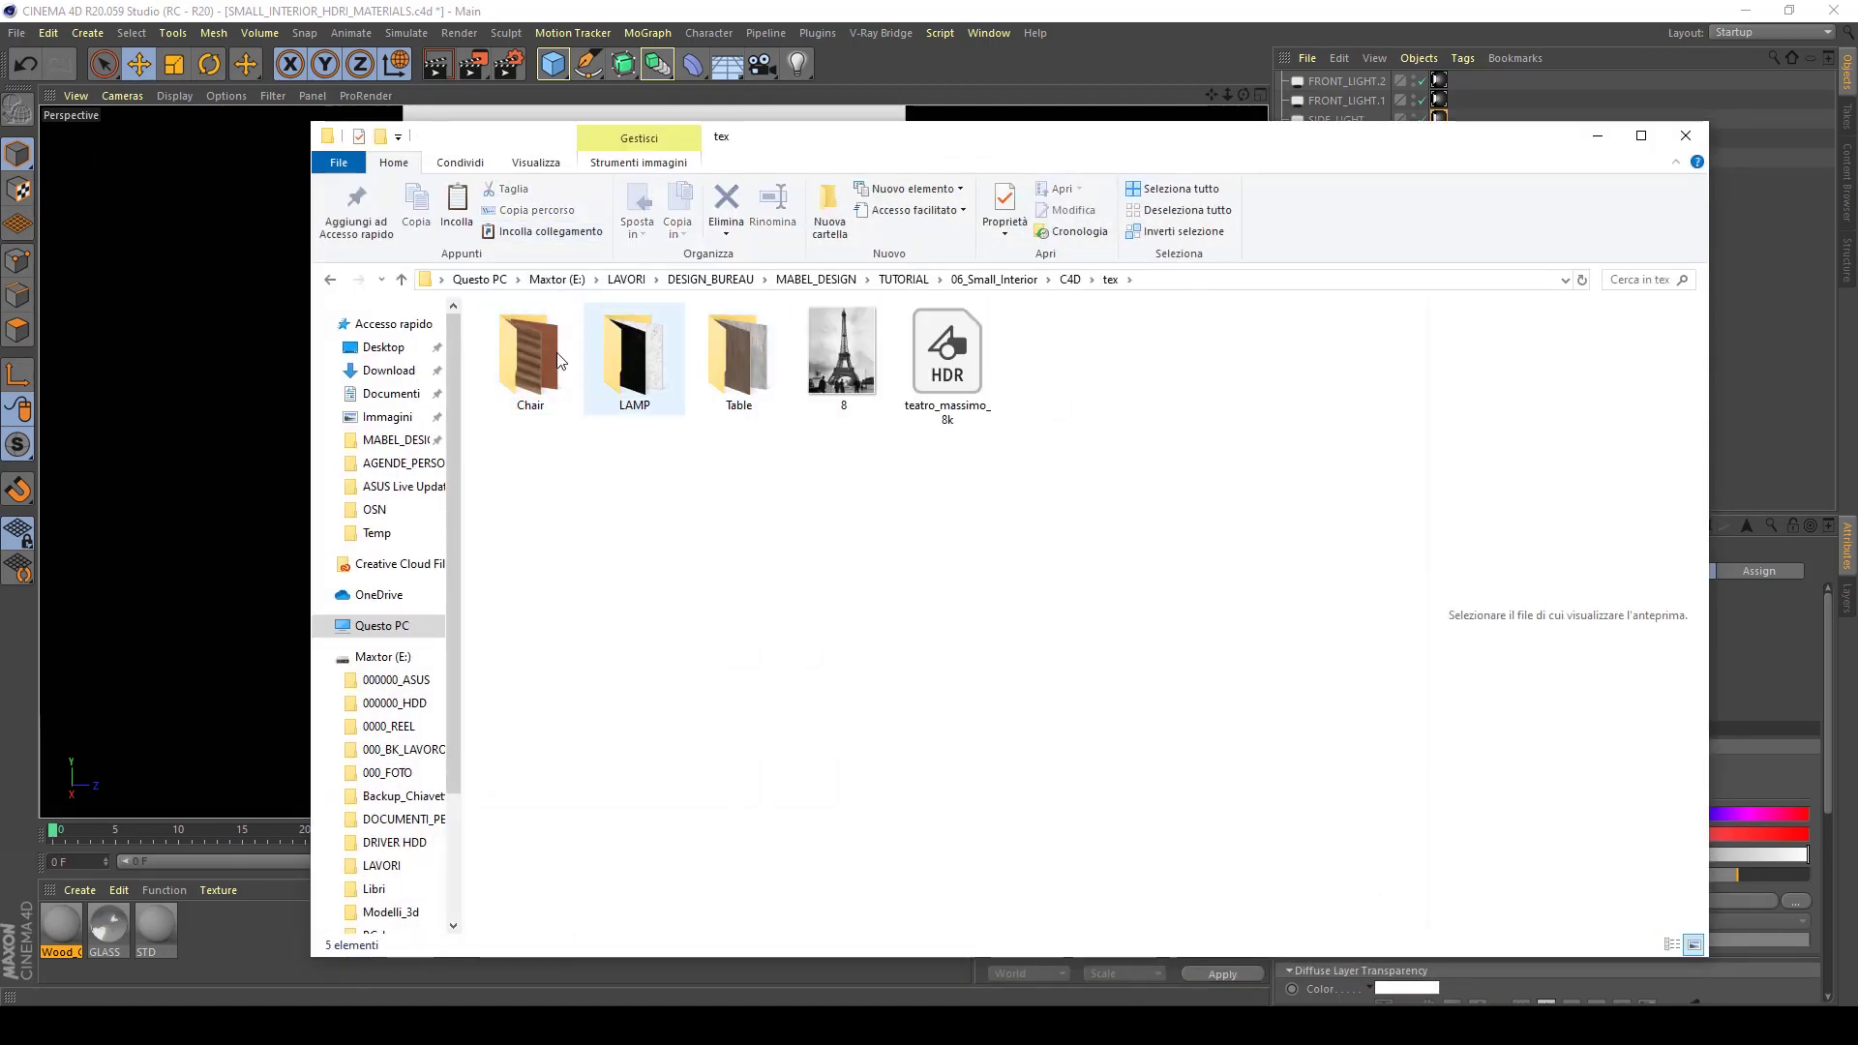
double_click(559, 356)
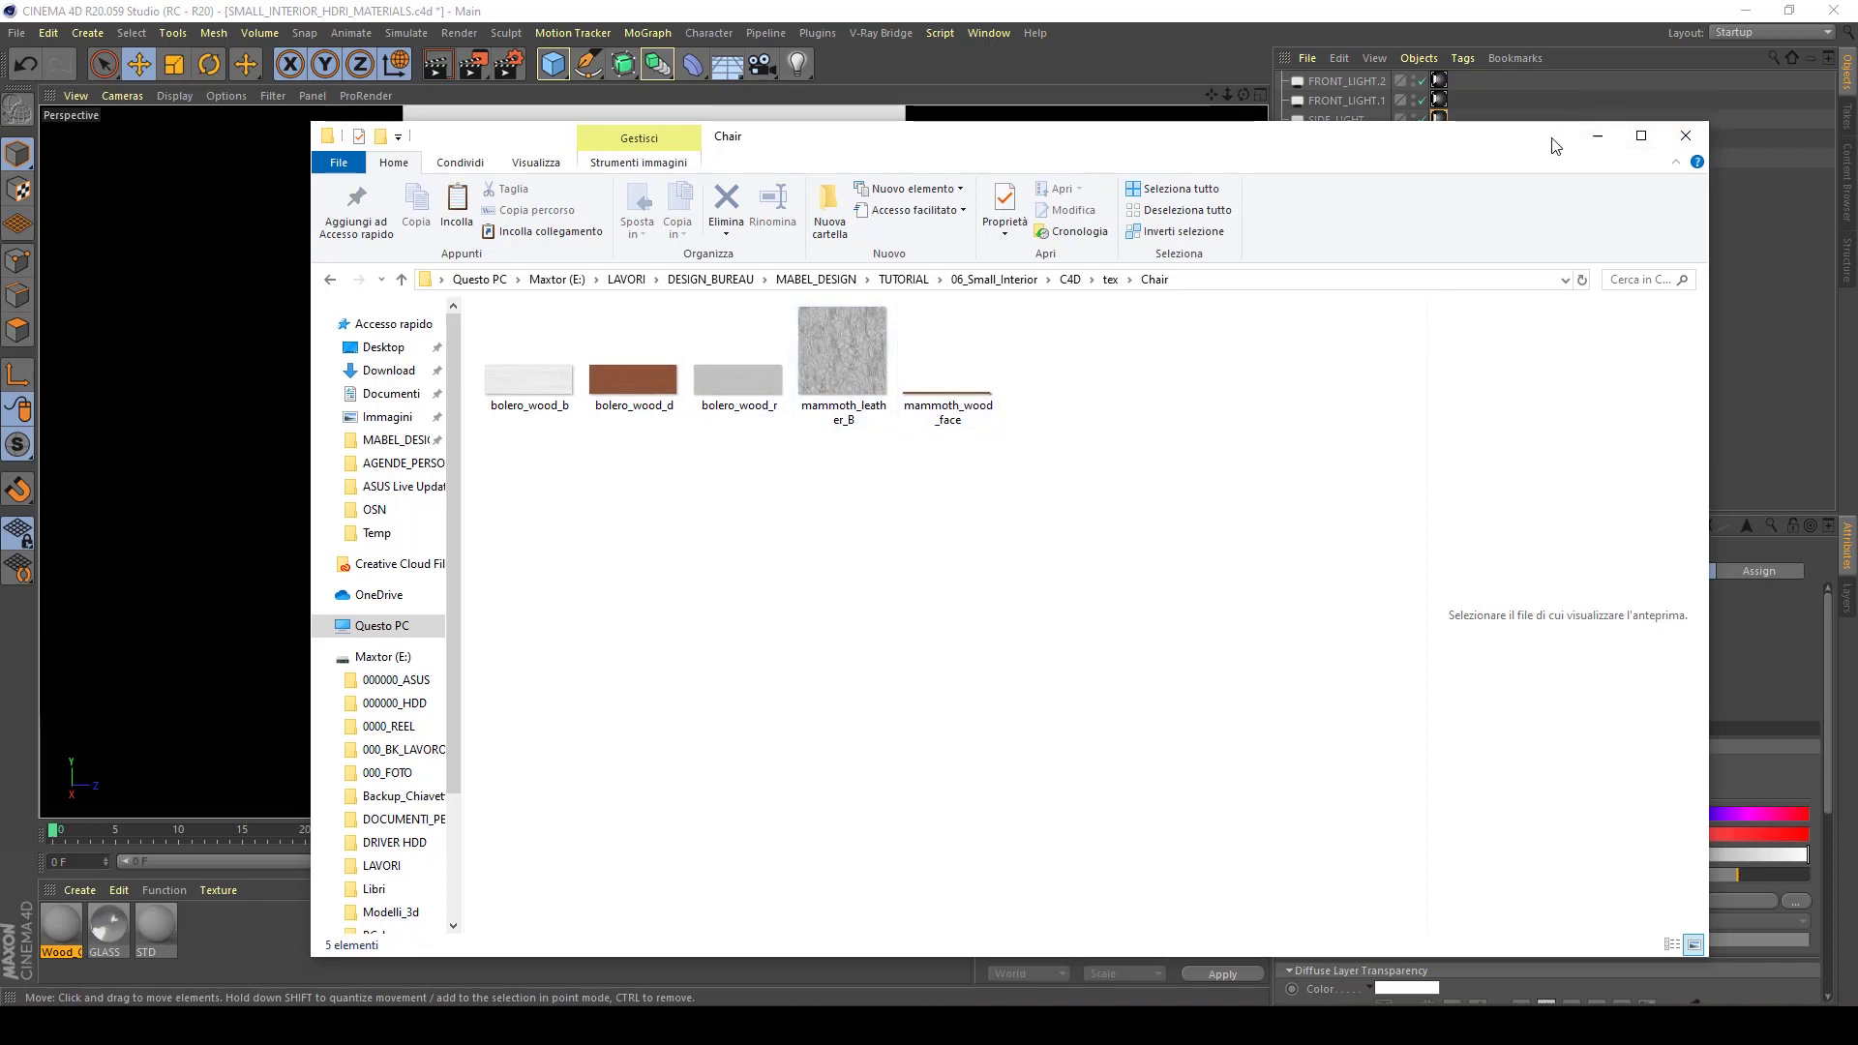
left_click_drag(1495, 143, 1410, 515)
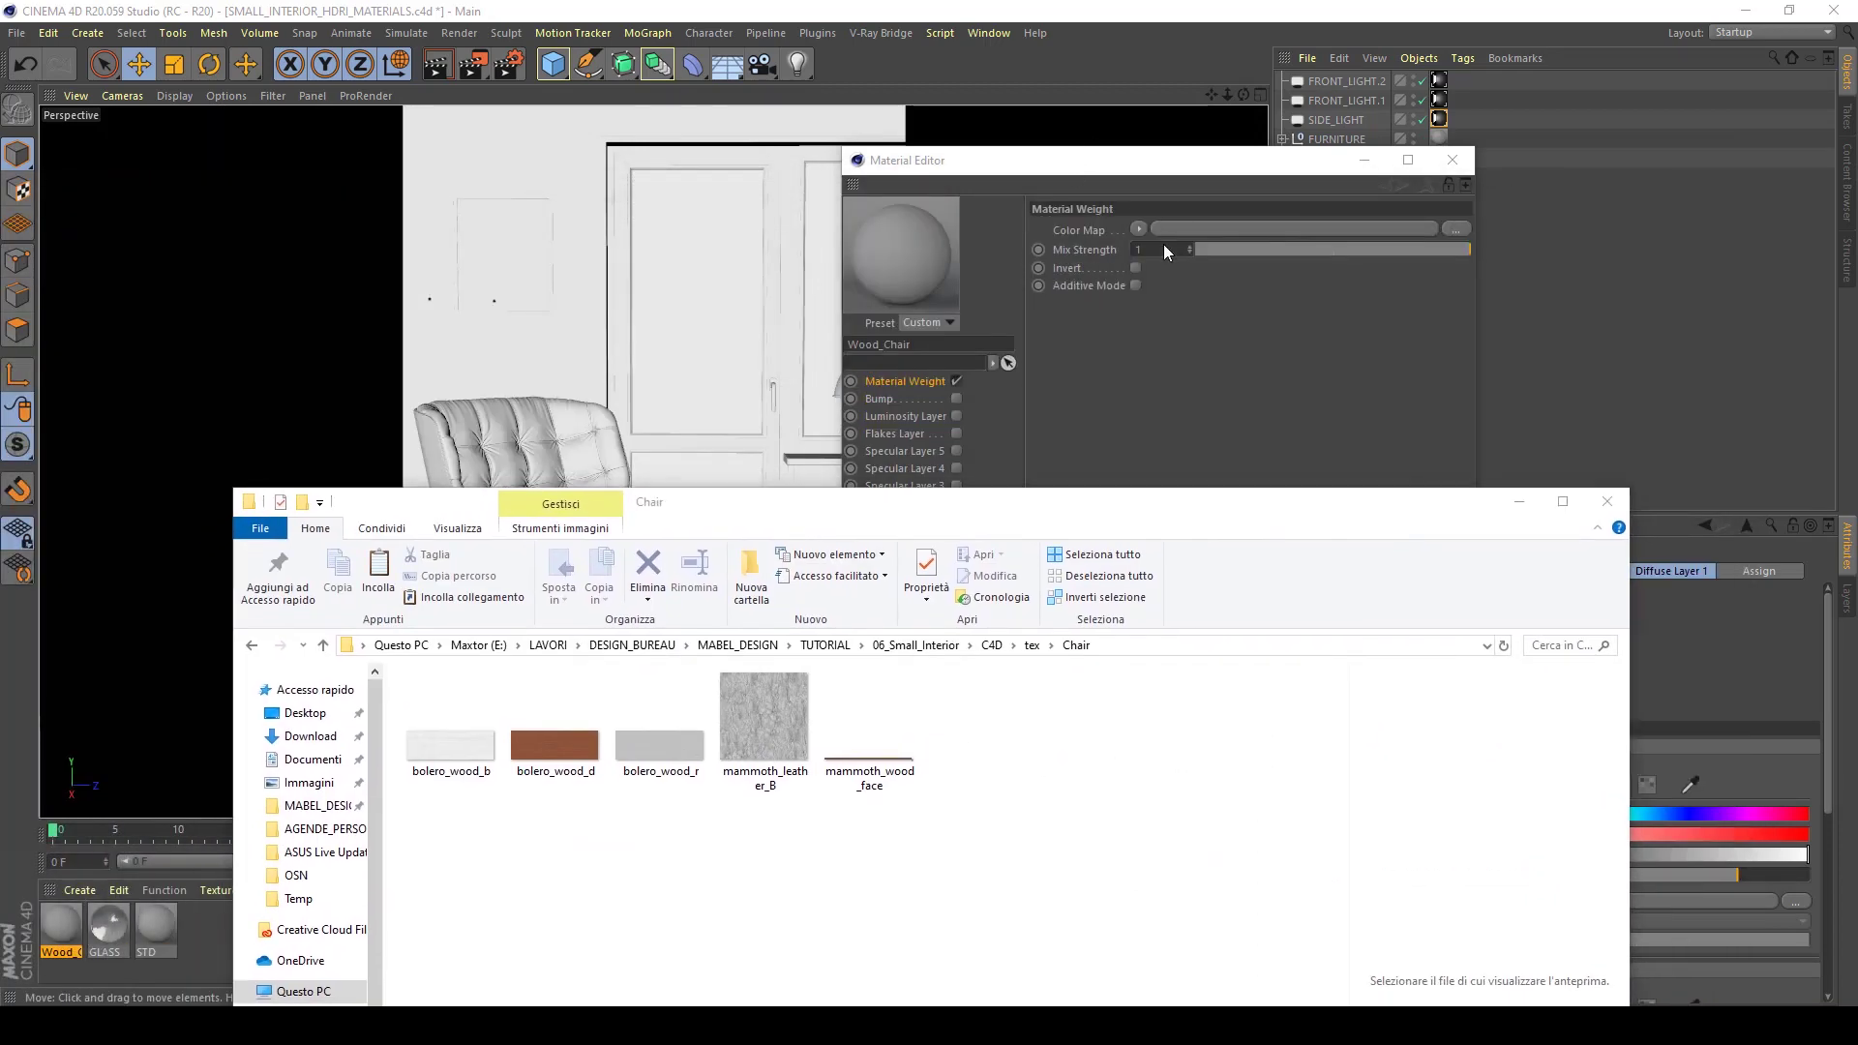
Show Diffuse Layer 1 and rename the material to 'Wood_Chair_01'
left_click(1017, 228)
left_click(906, 539)
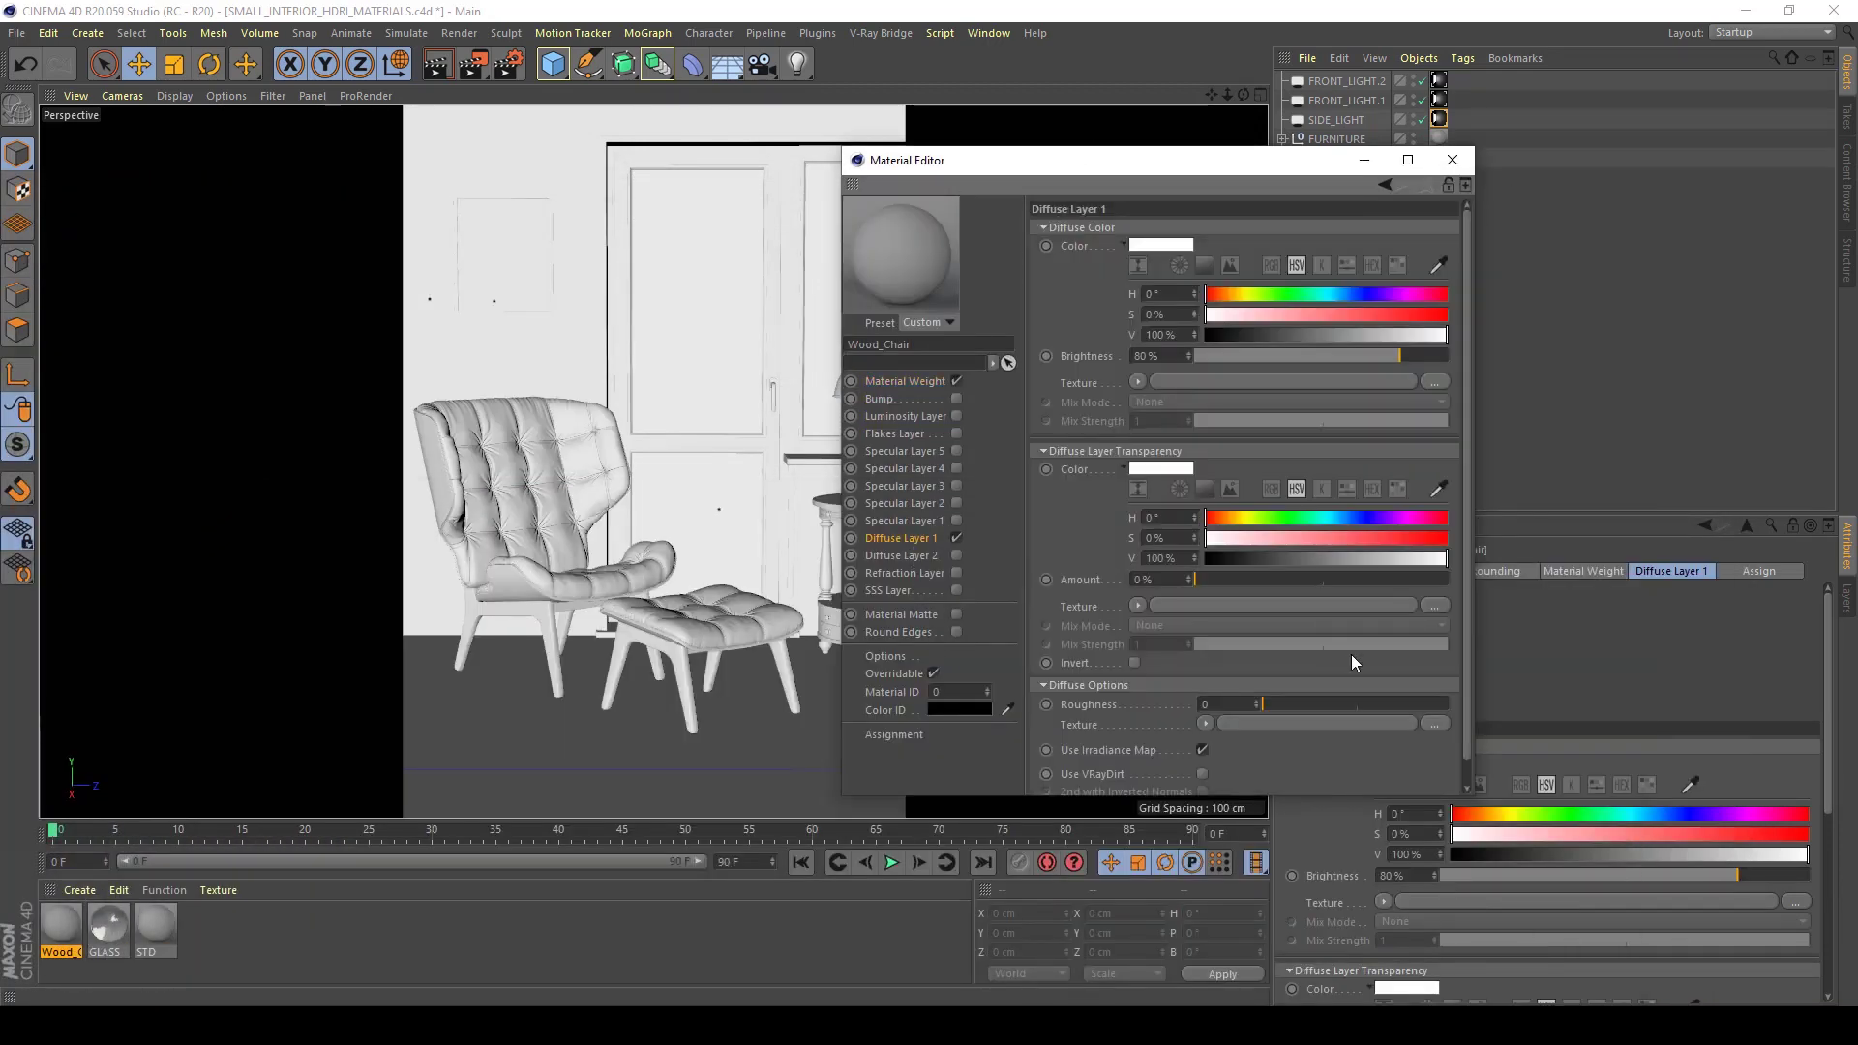
left_click_drag(1115, 166, 938, 156)
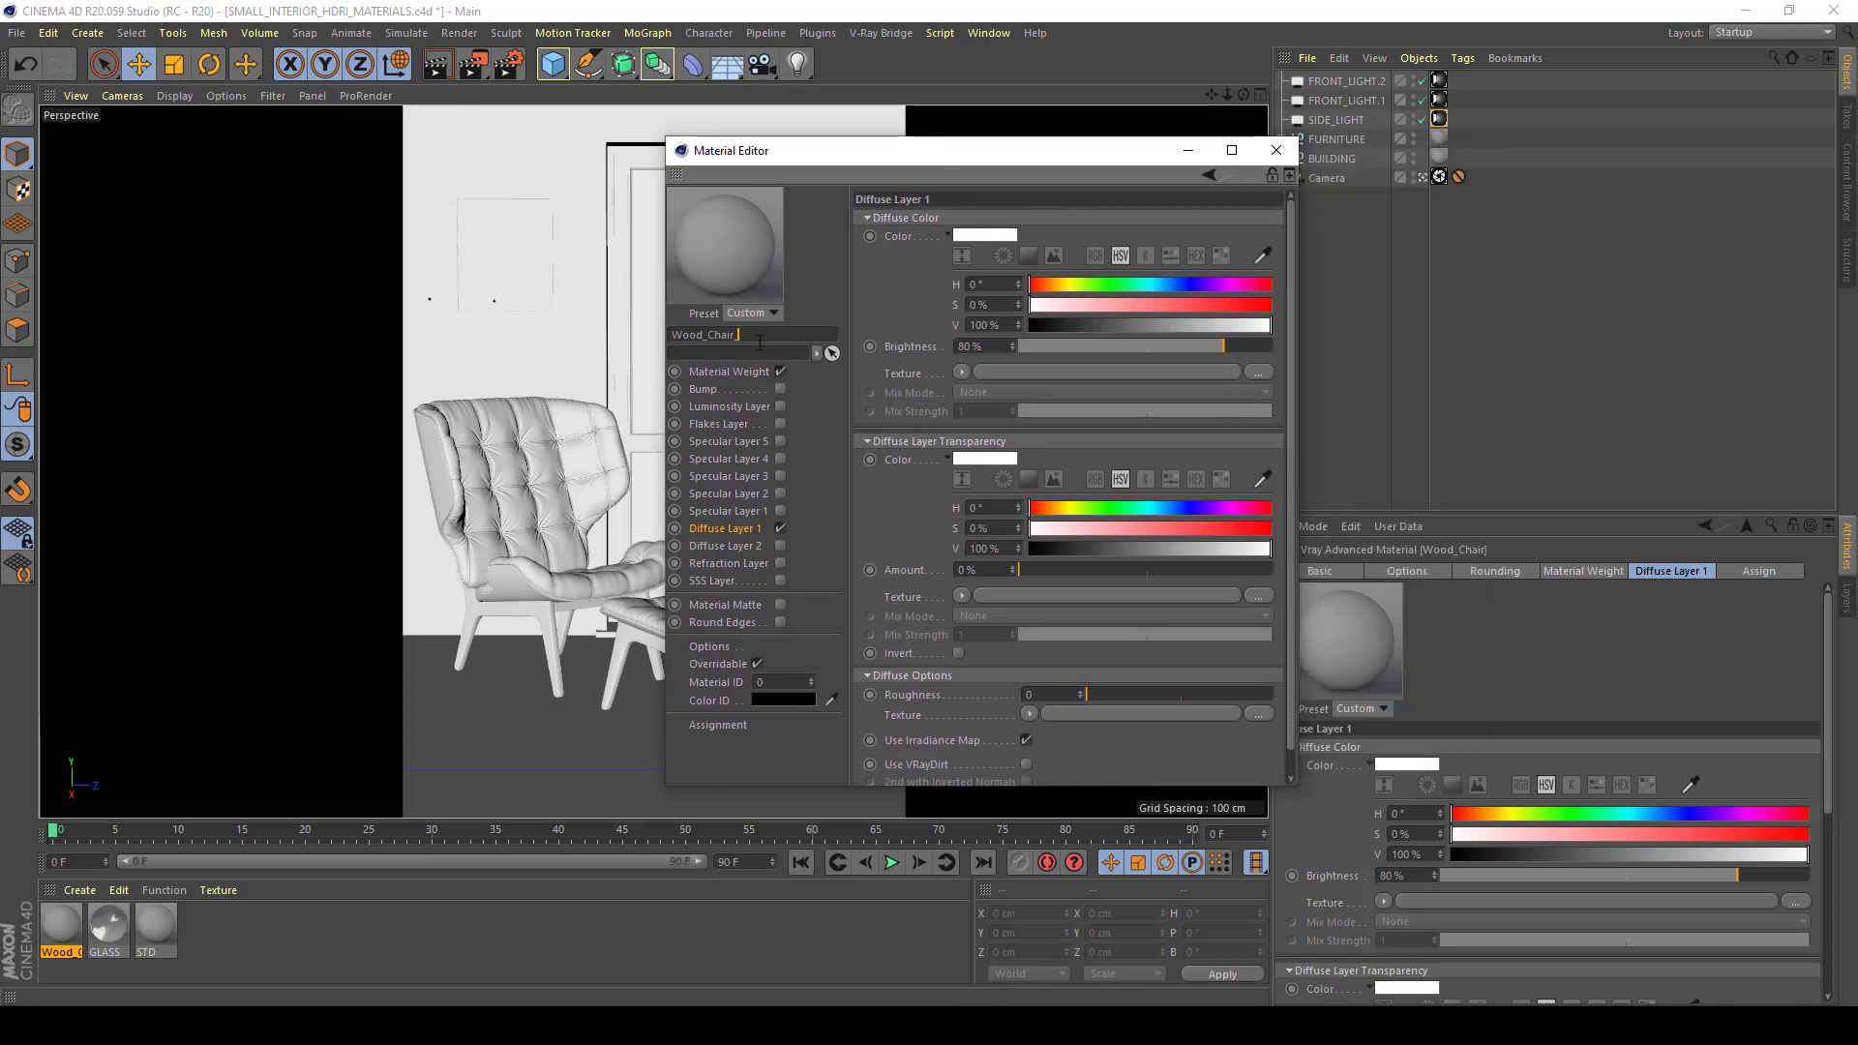
type("1")
key("Return")
Load bolero_wood_d.jpg as the Diffuse Layer 1 texture
key("alt+Tab")
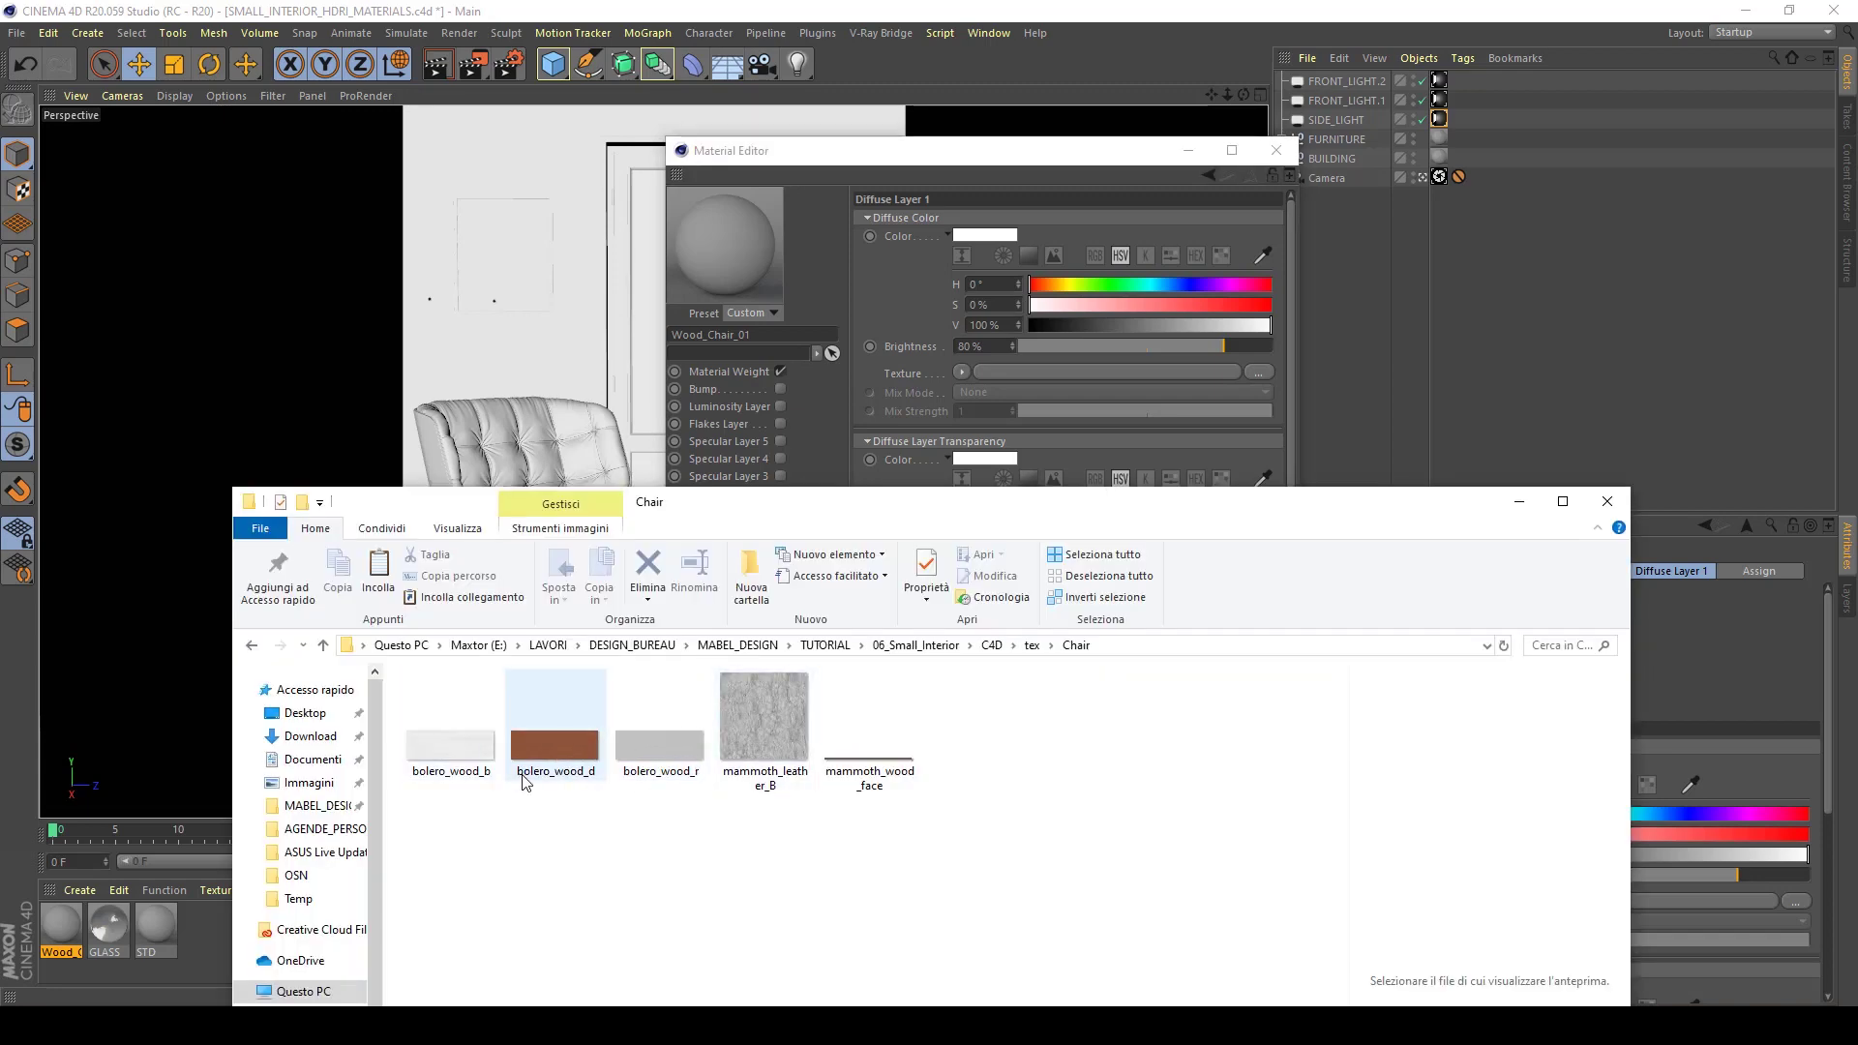
left_click_drag(568, 782, 998, 374)
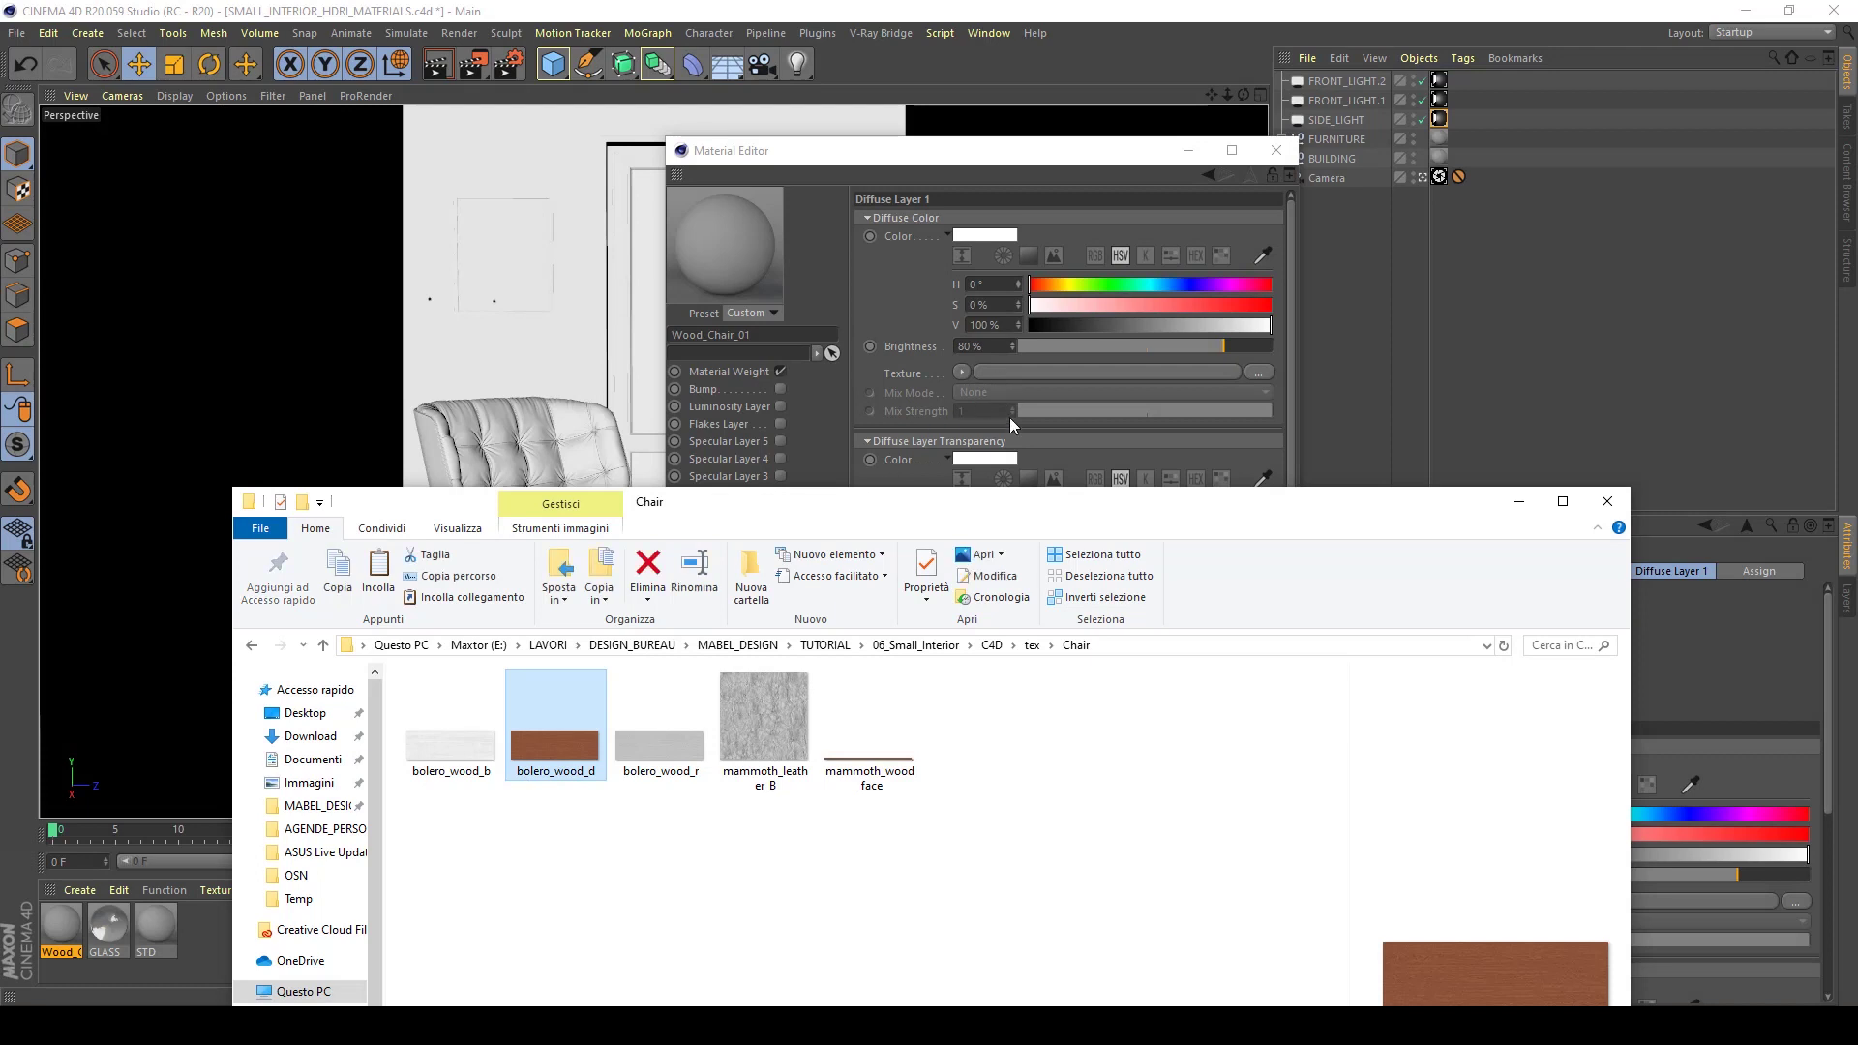
left_click(1516, 510)
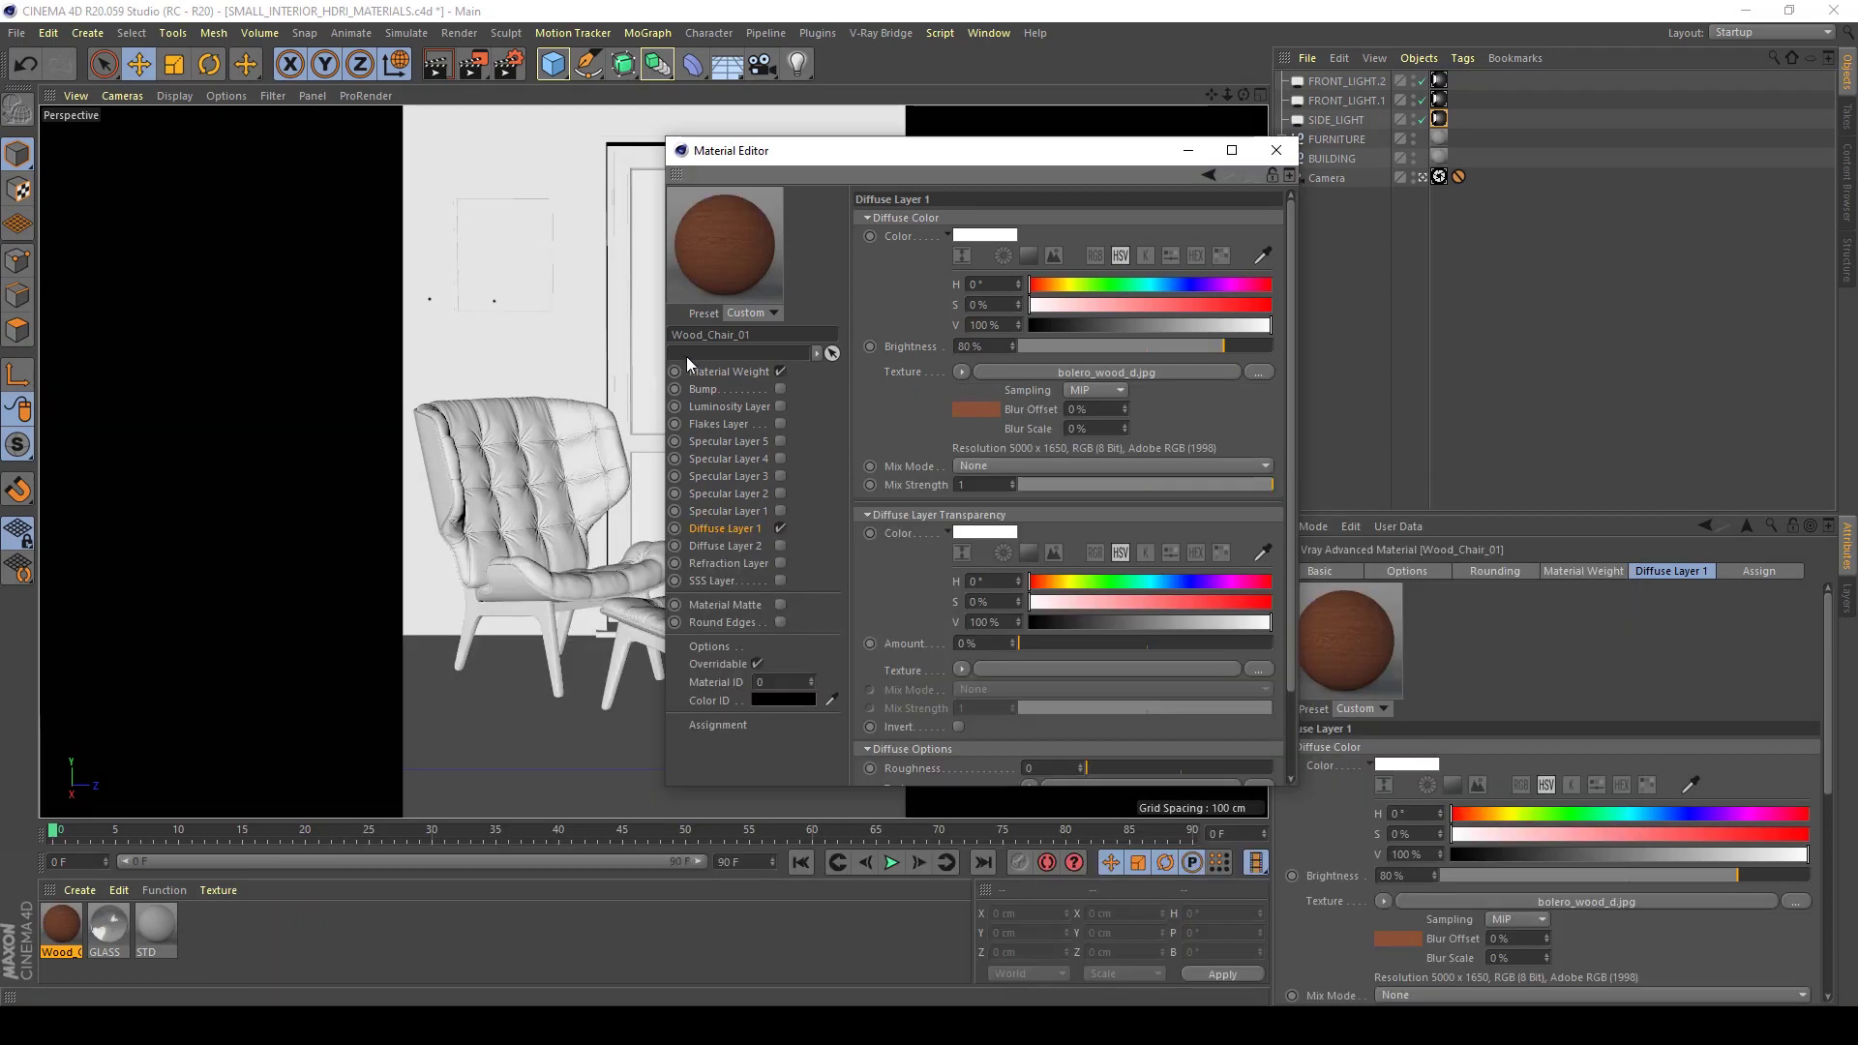
Enable Specular Layer 1 and load bolero_wood_r.jpg as its texture
left_click(771, 511)
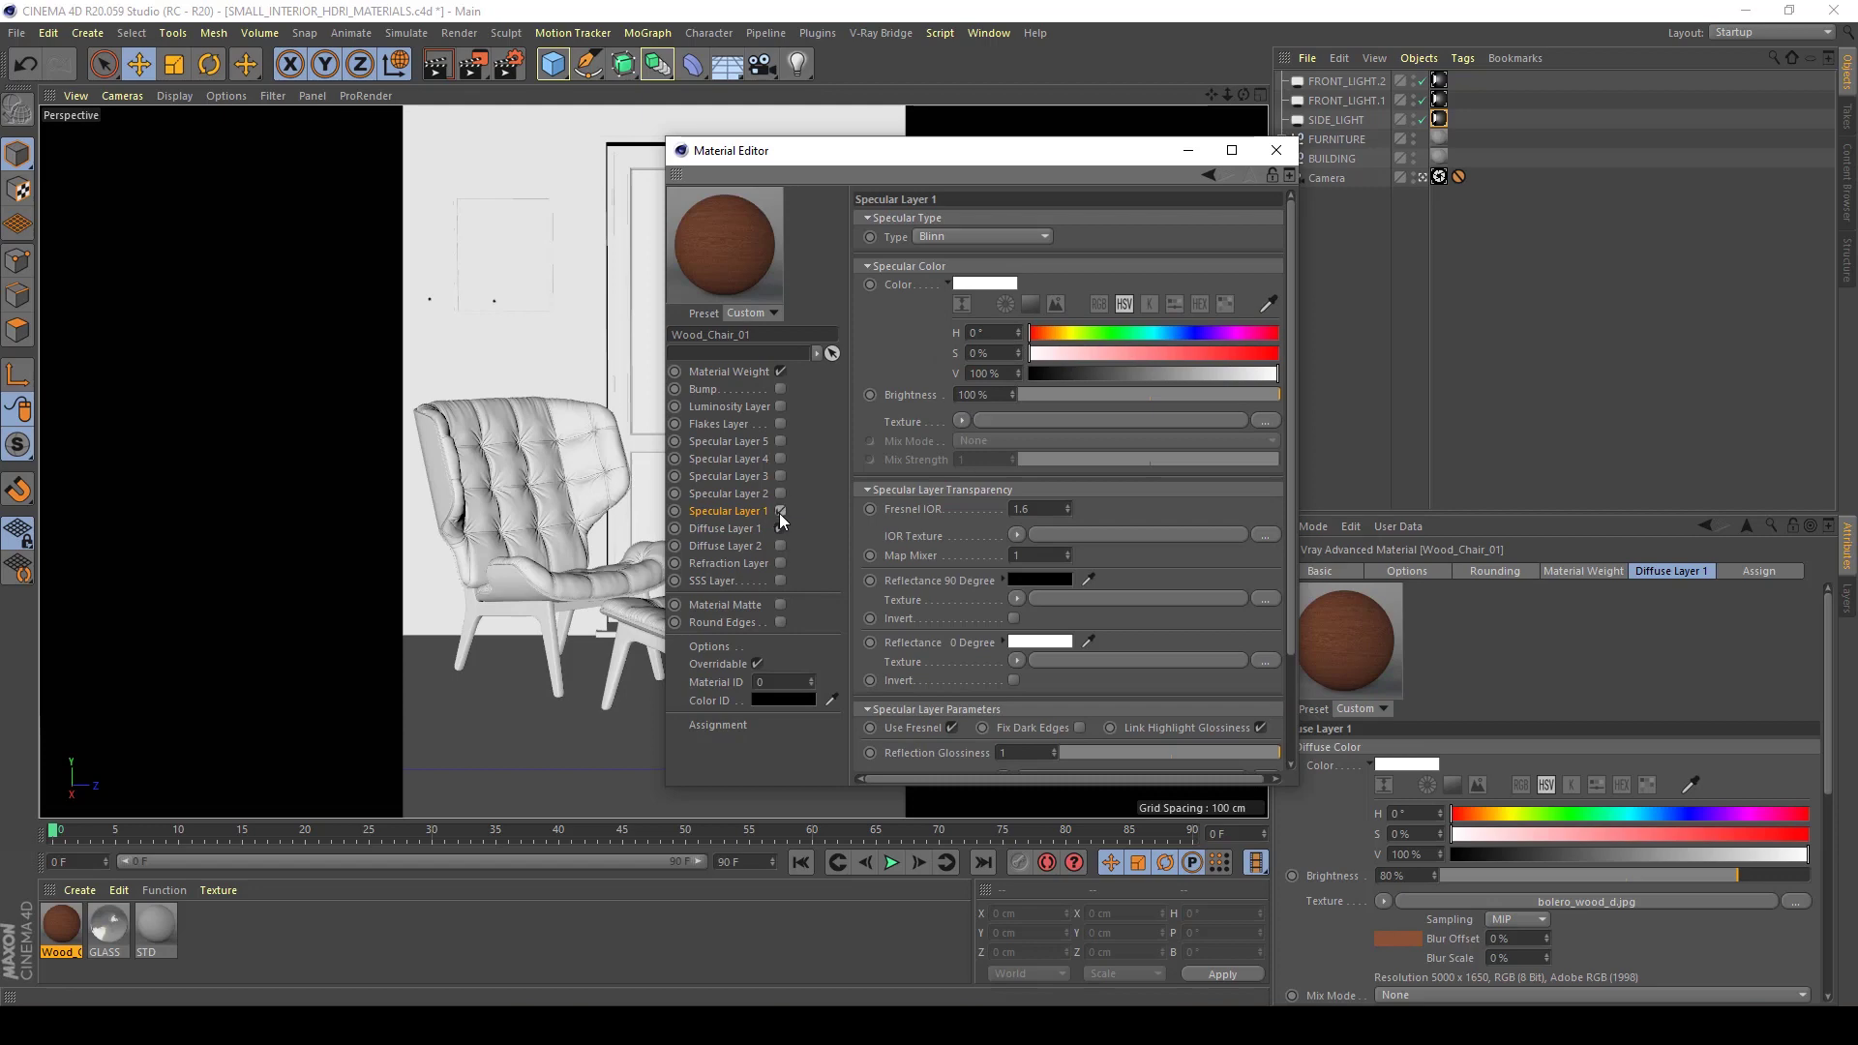
left_click(780, 511)
left_click(627, 994)
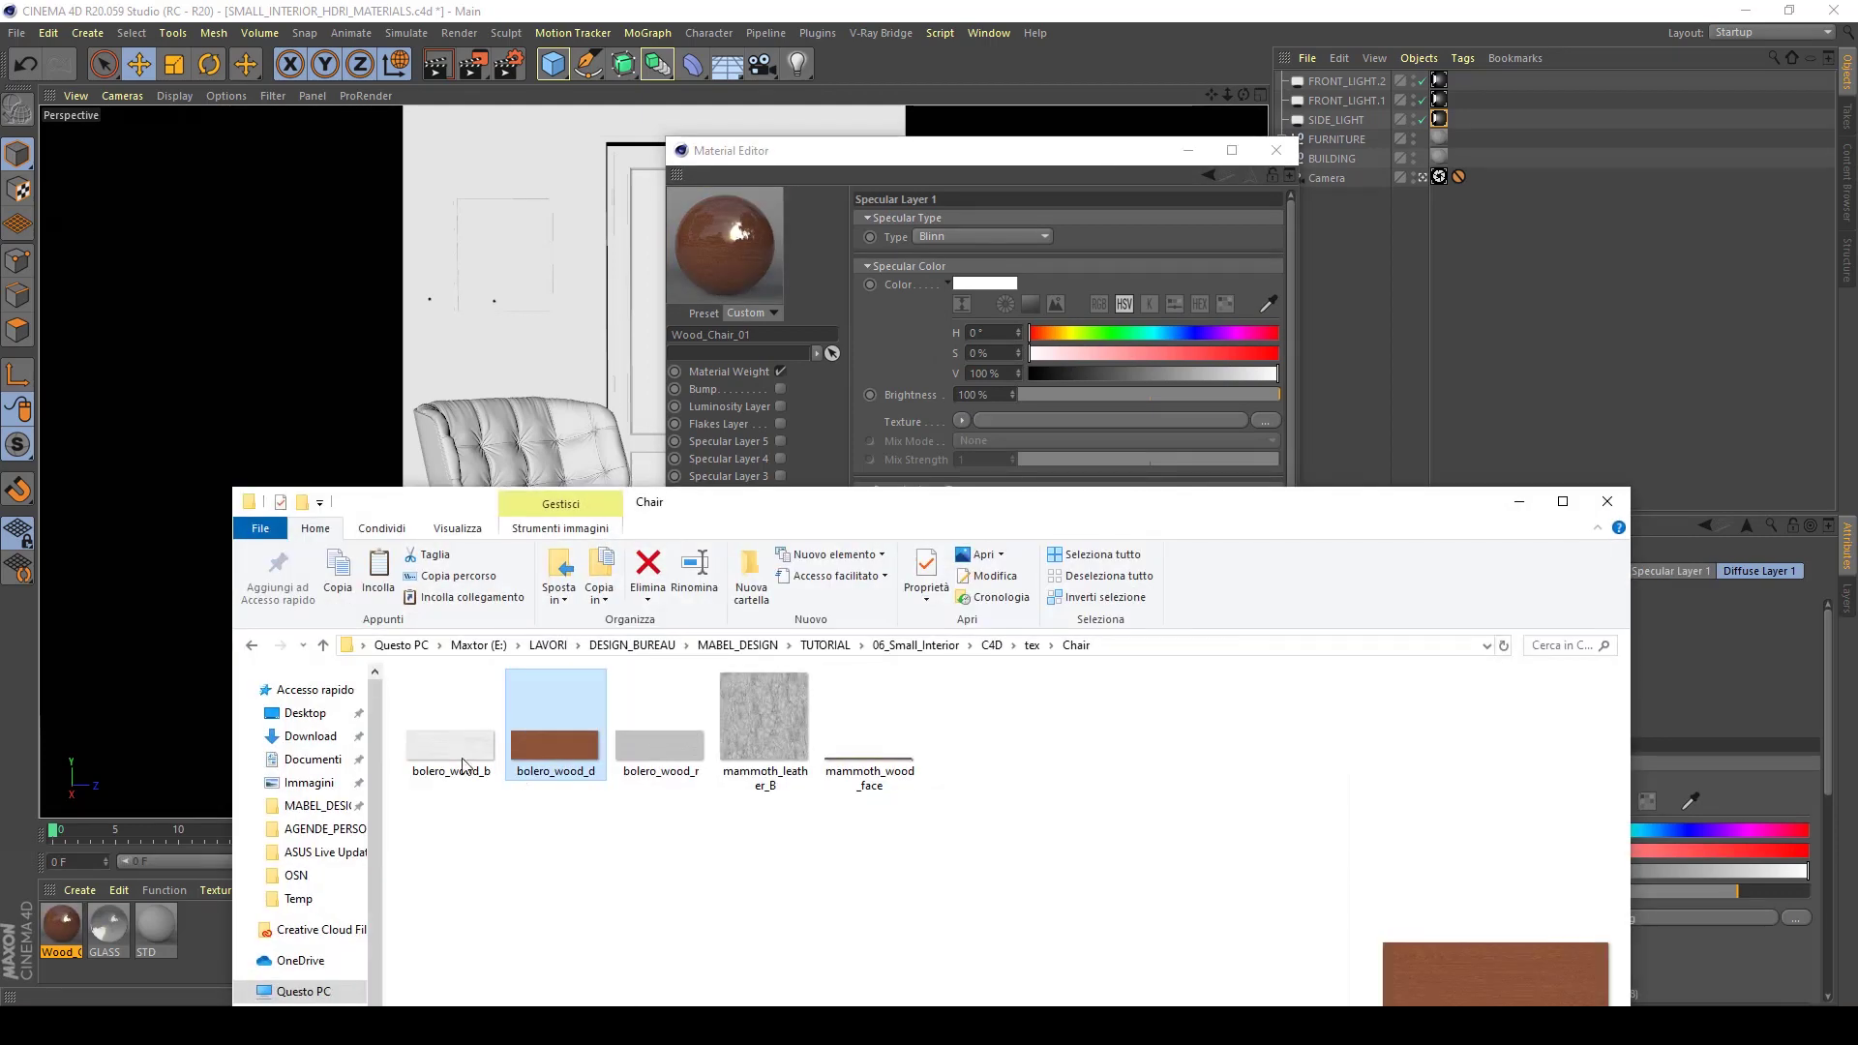
left_click(653, 774)
left_click_drag(656, 785, 1012, 416)
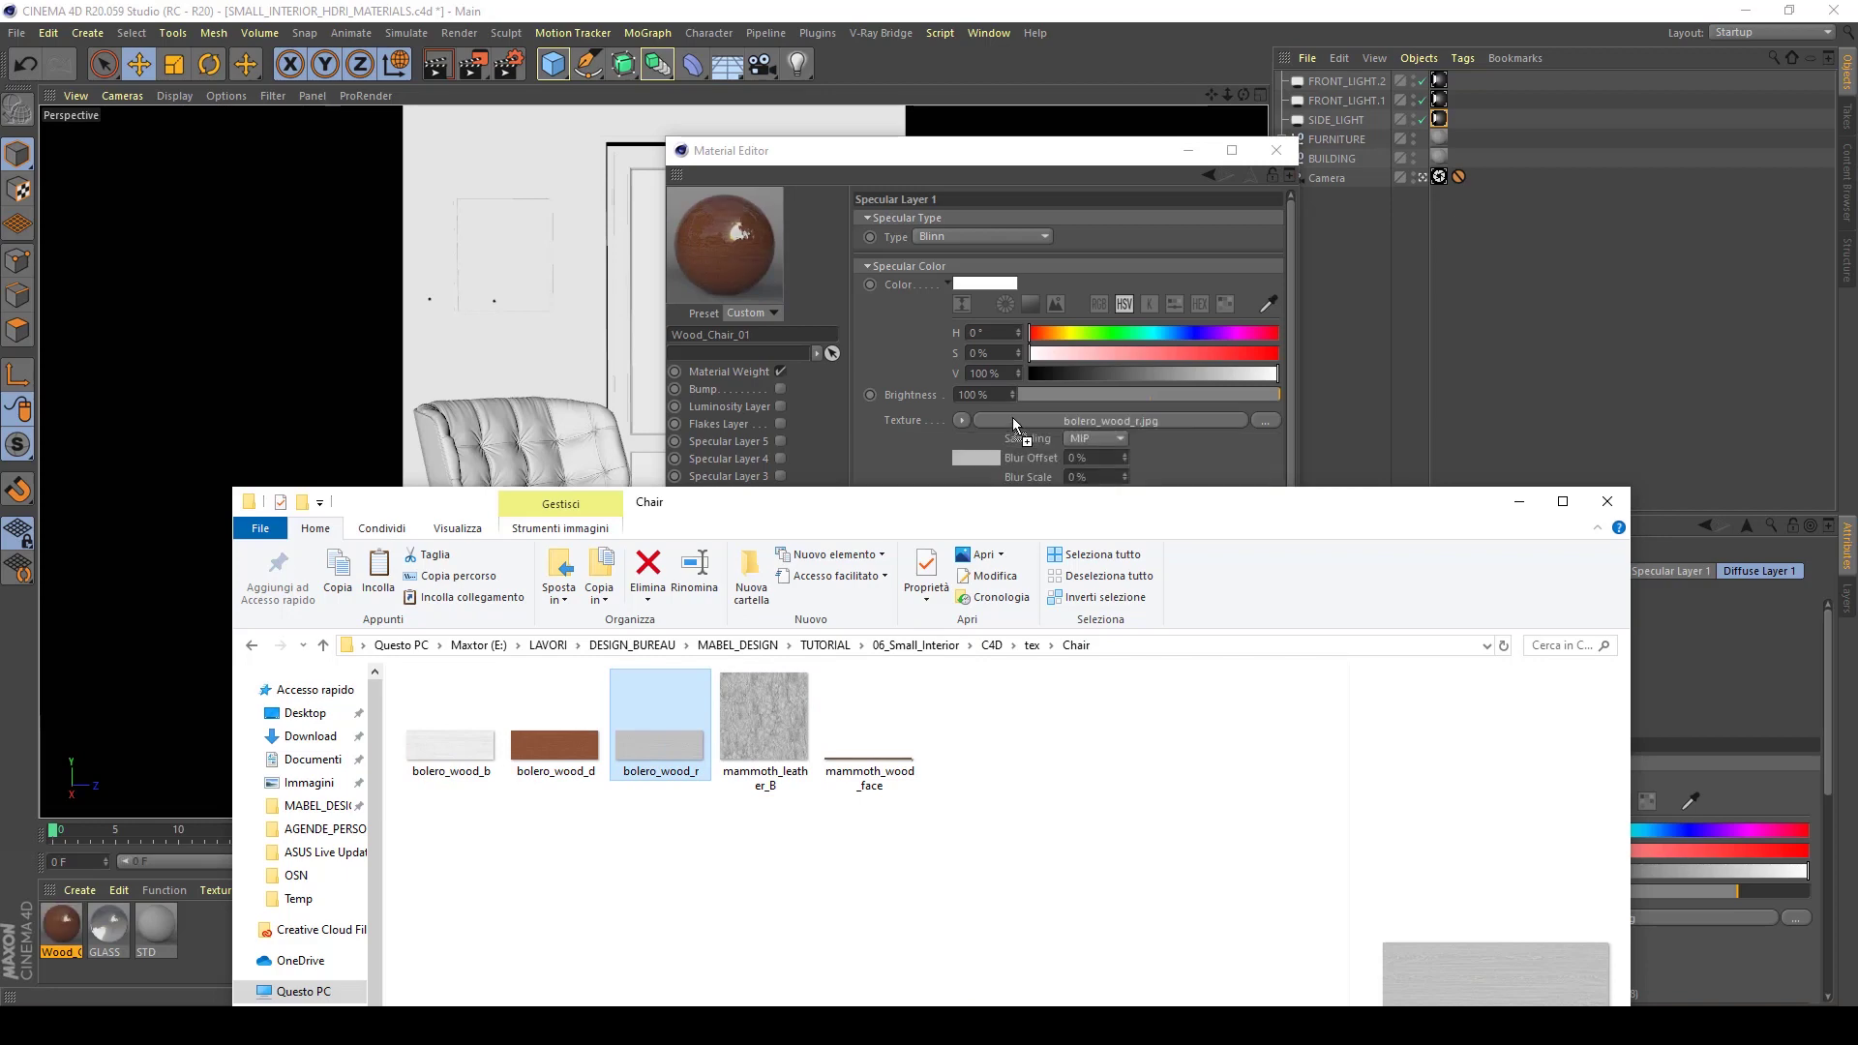
left_click(1518, 500)
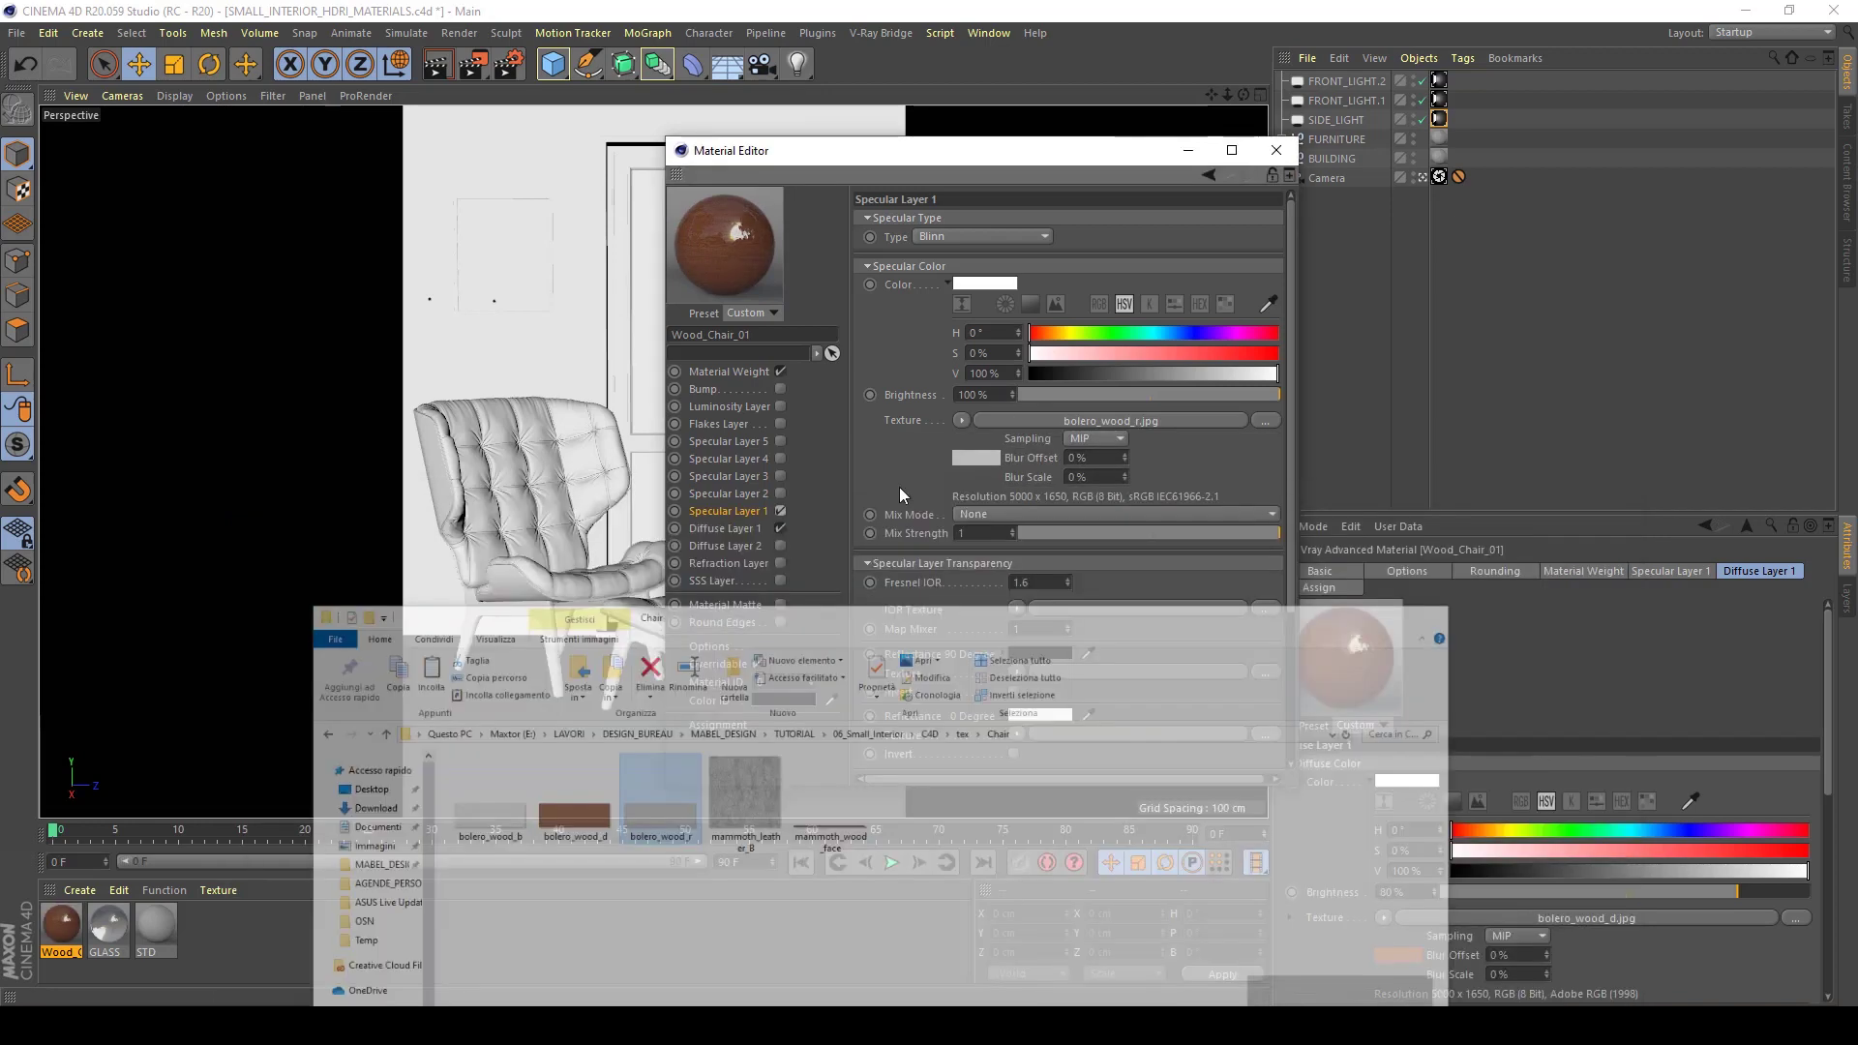
Copy the bolero_wood_r texture into the Reflection Glossiness texture slot
right_click(891, 421)
left_click(943, 474)
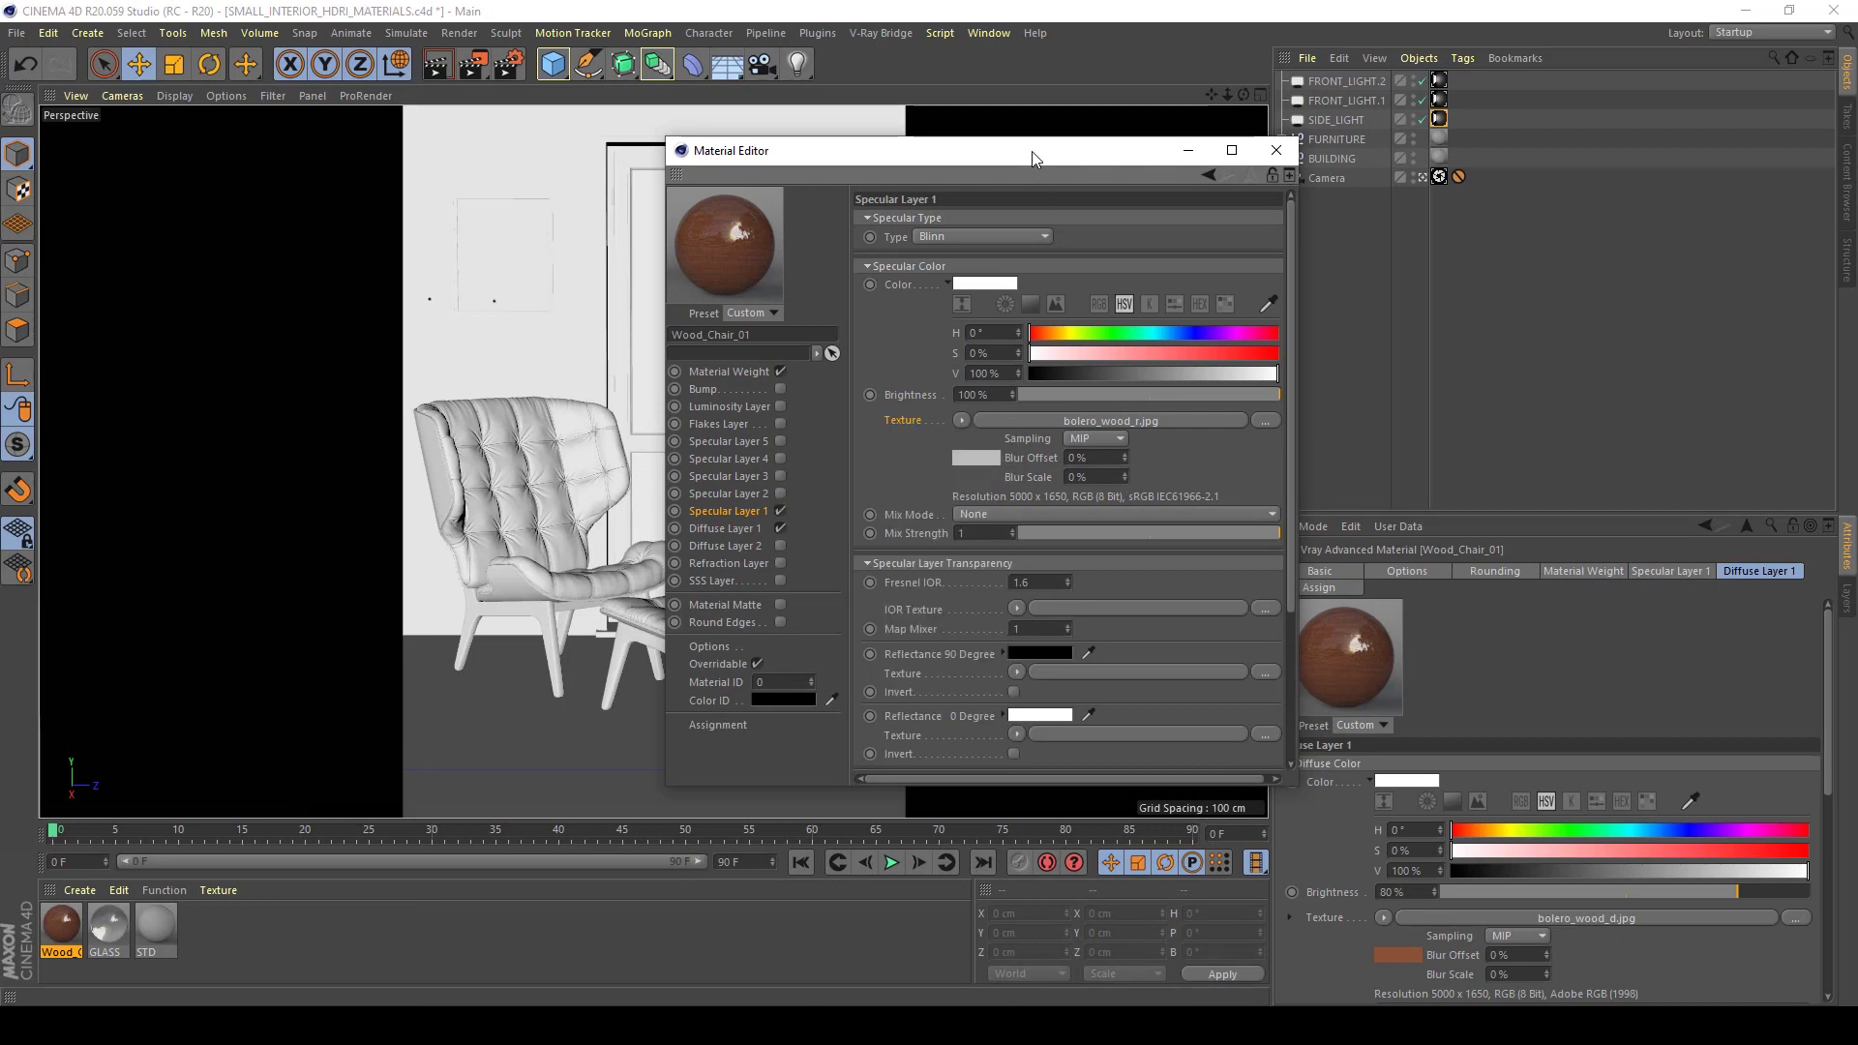
left_click_drag(1031, 151, 885, 84)
left_click_drag(1151, 732, 1359, 892)
right_click(764, 786)
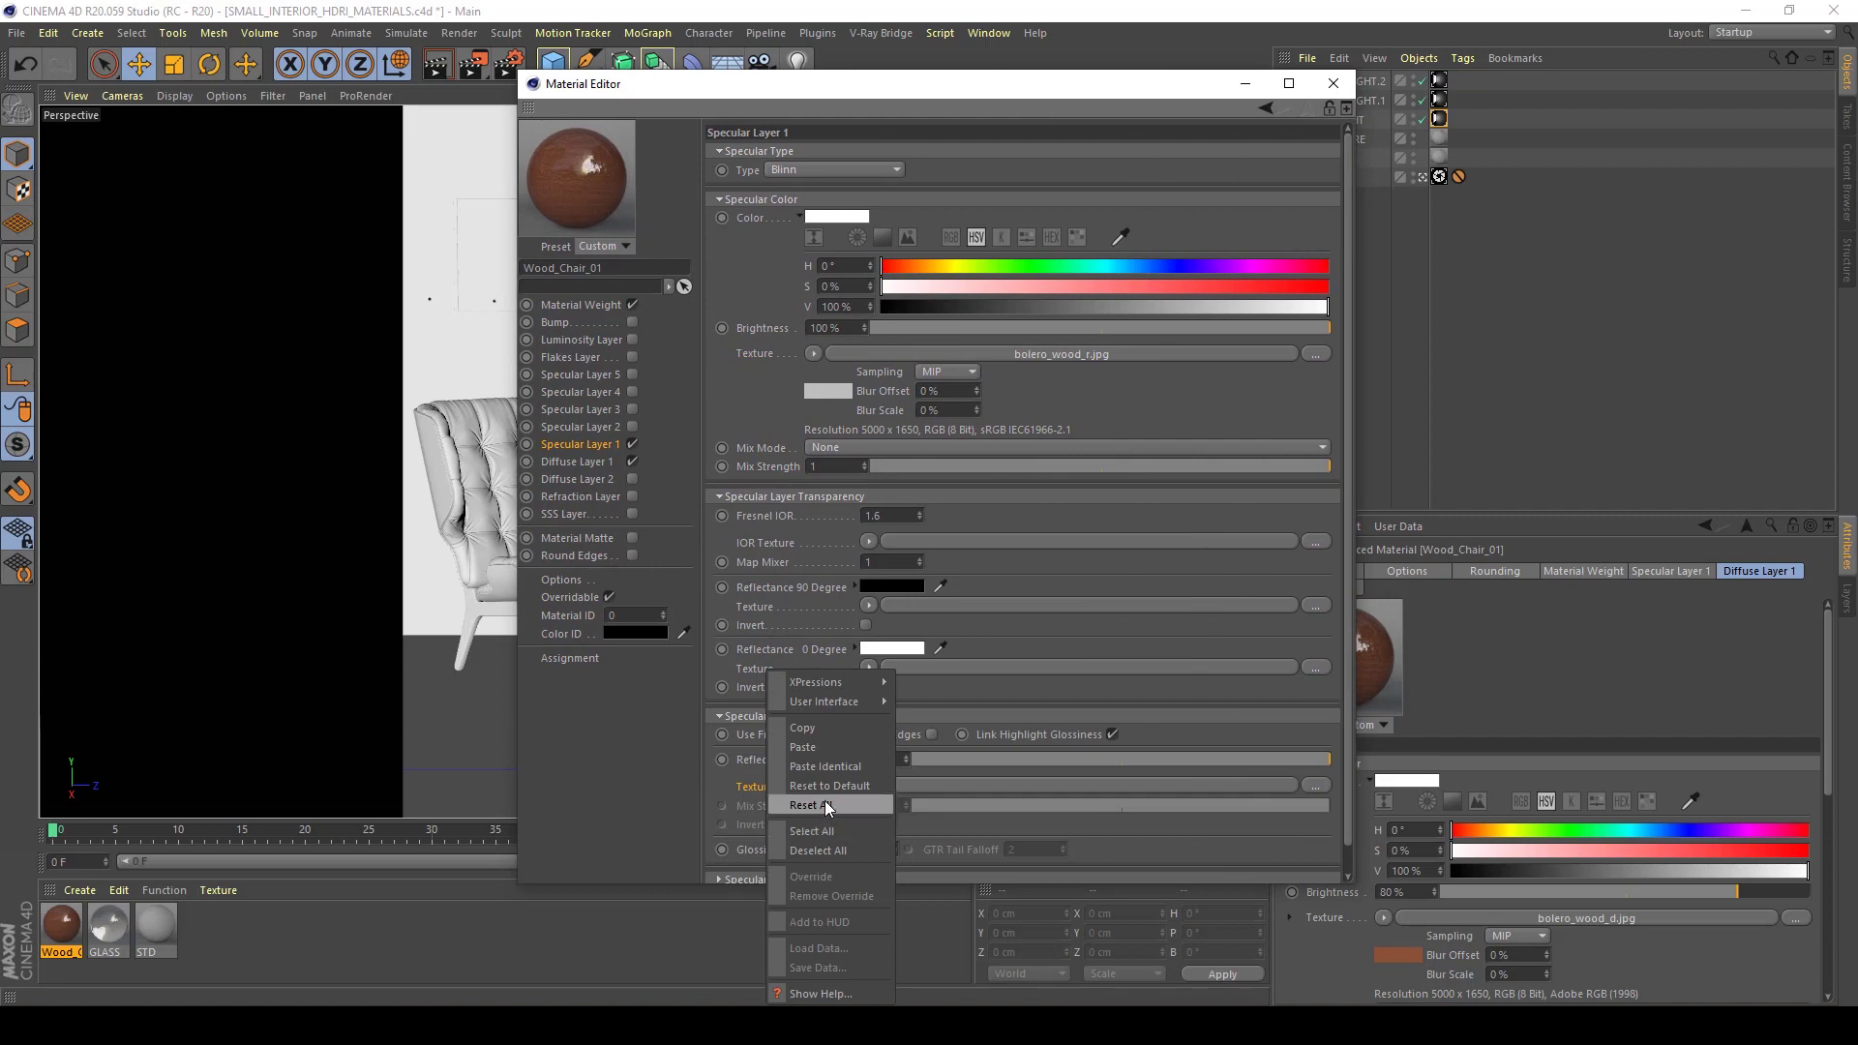
left_click(833, 752)
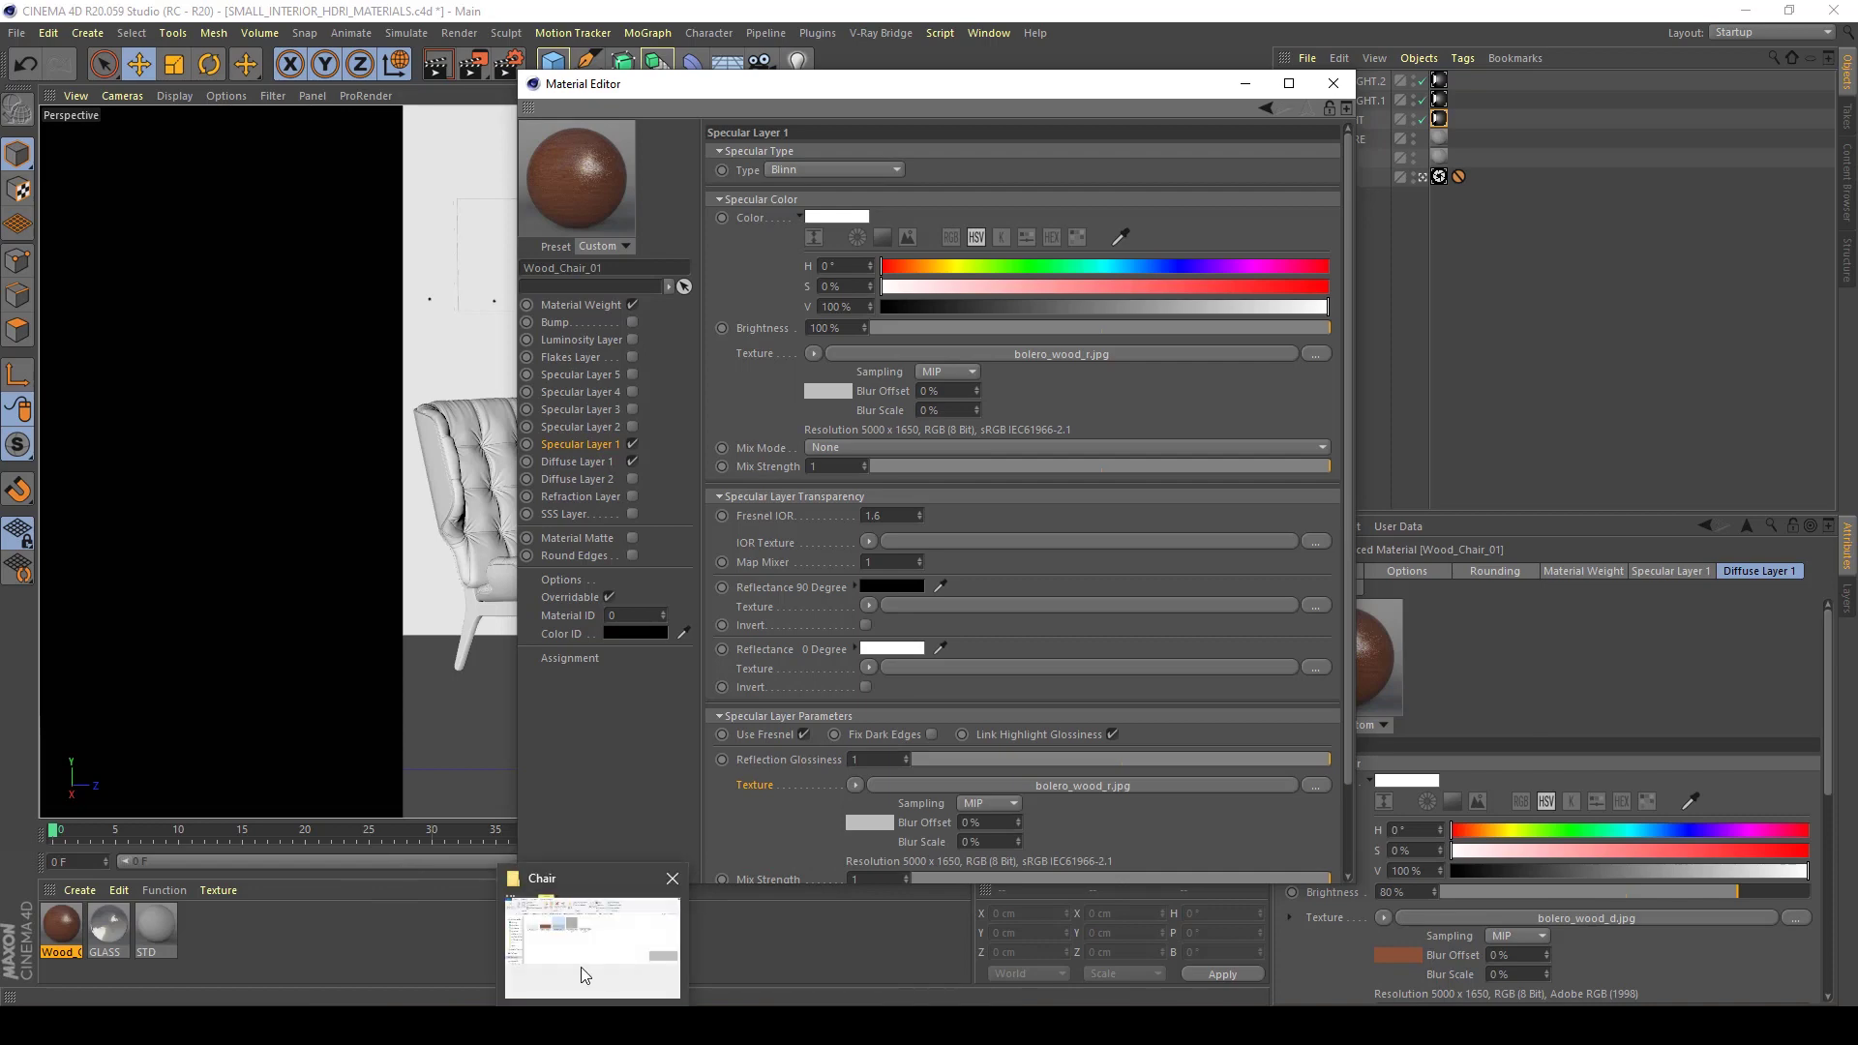
left_click(591, 934)
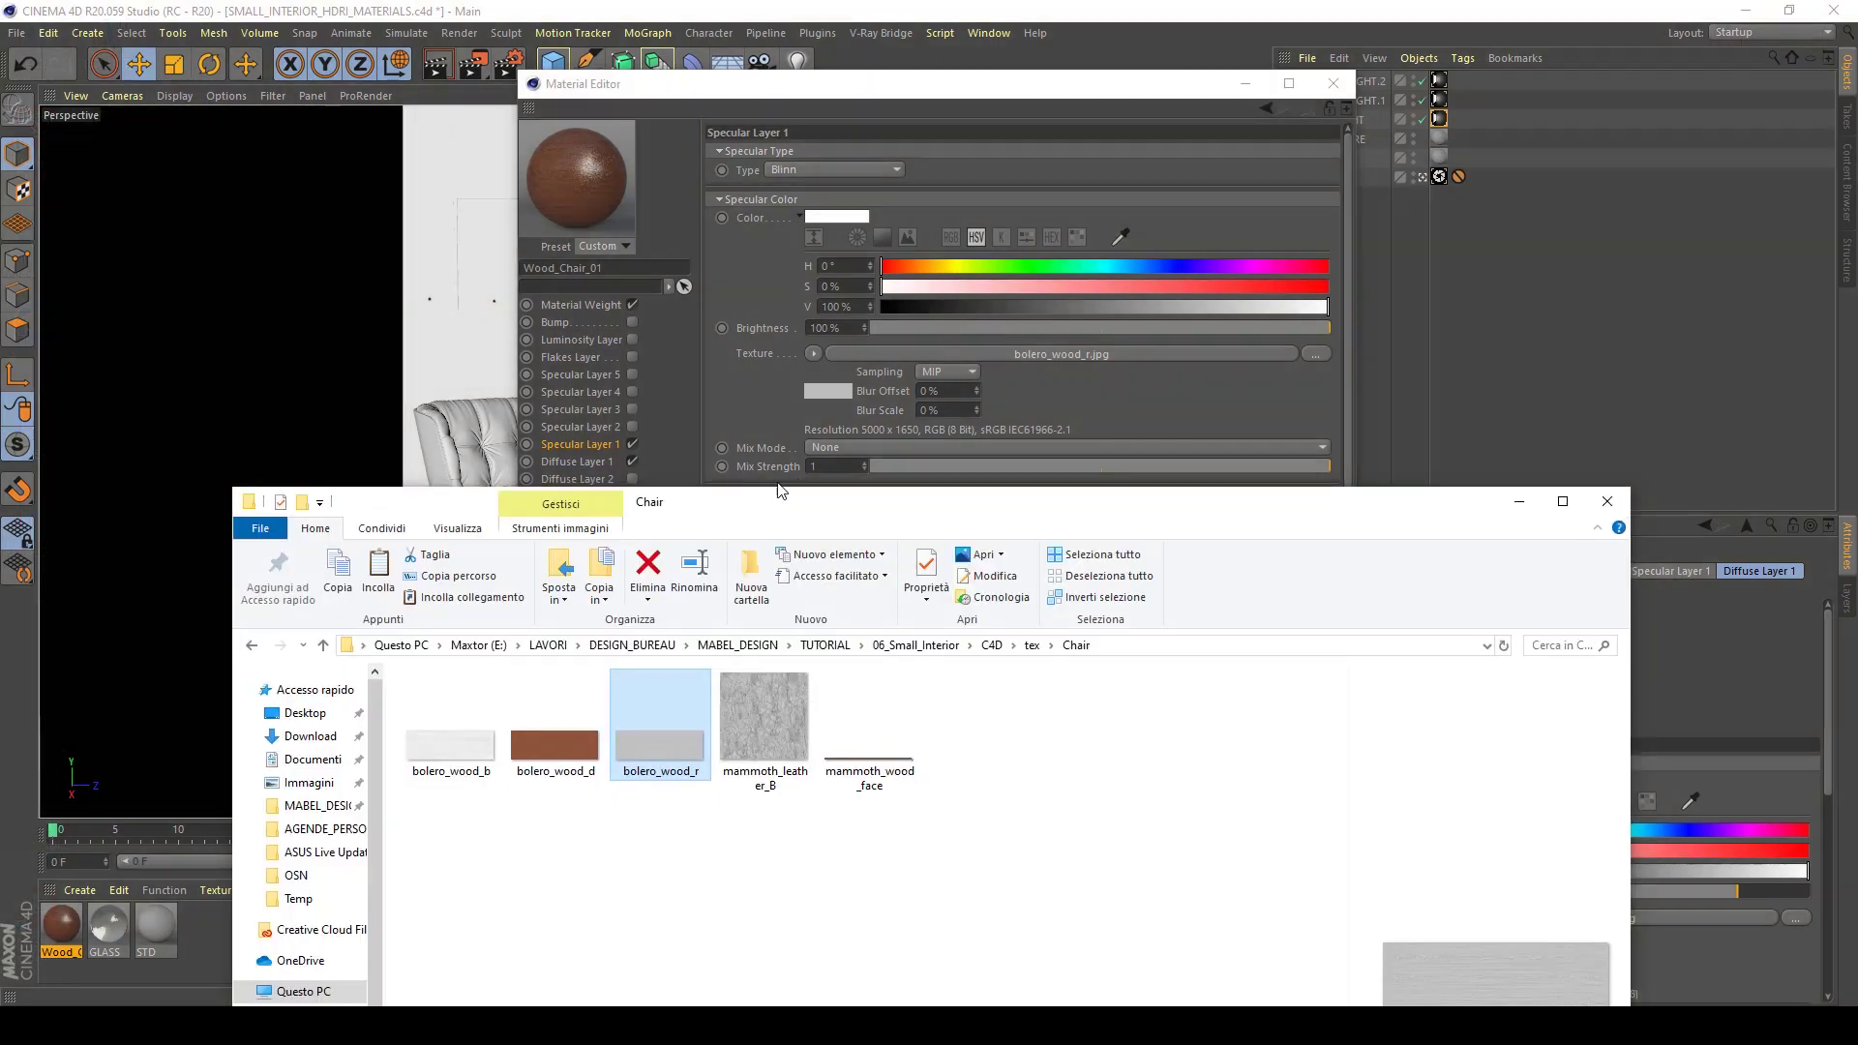
Enable the Bump layer and load bolero_wood_b.jpg as its texture
left_click(566, 327)
left_click(632, 322)
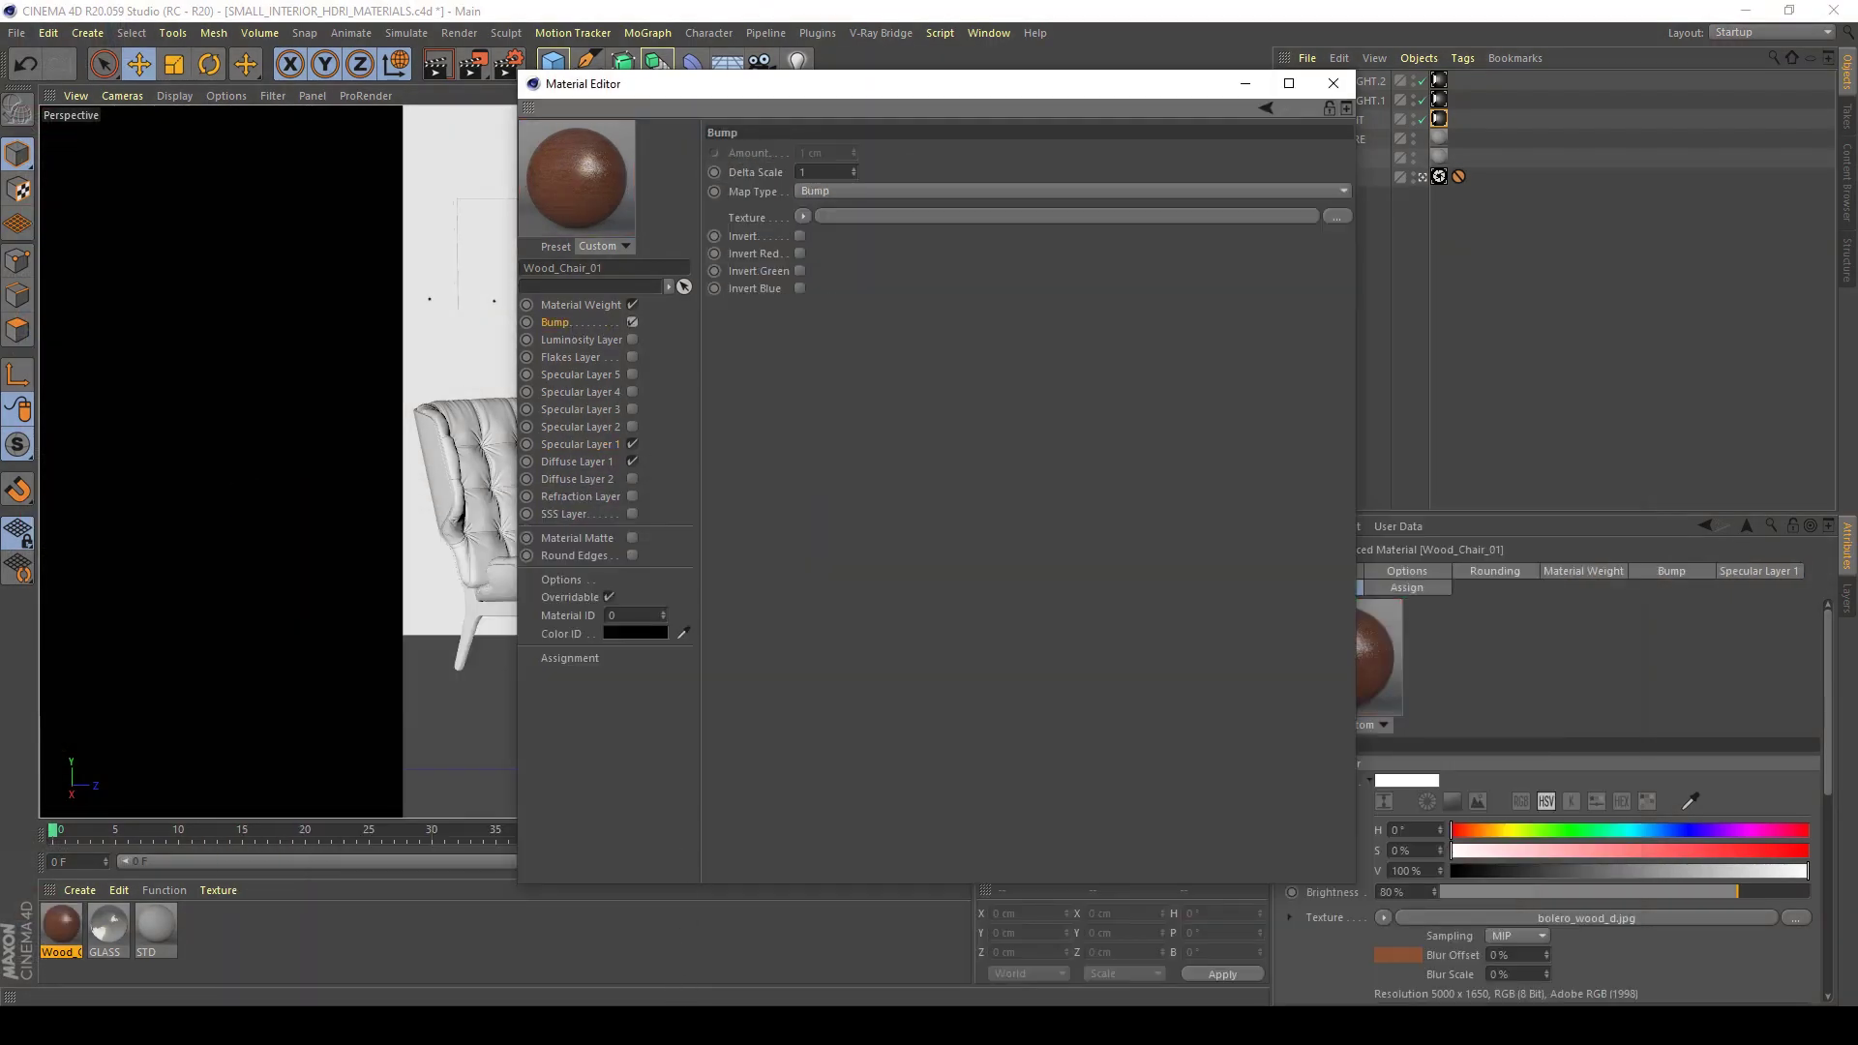
mouse_move(593, 1023)
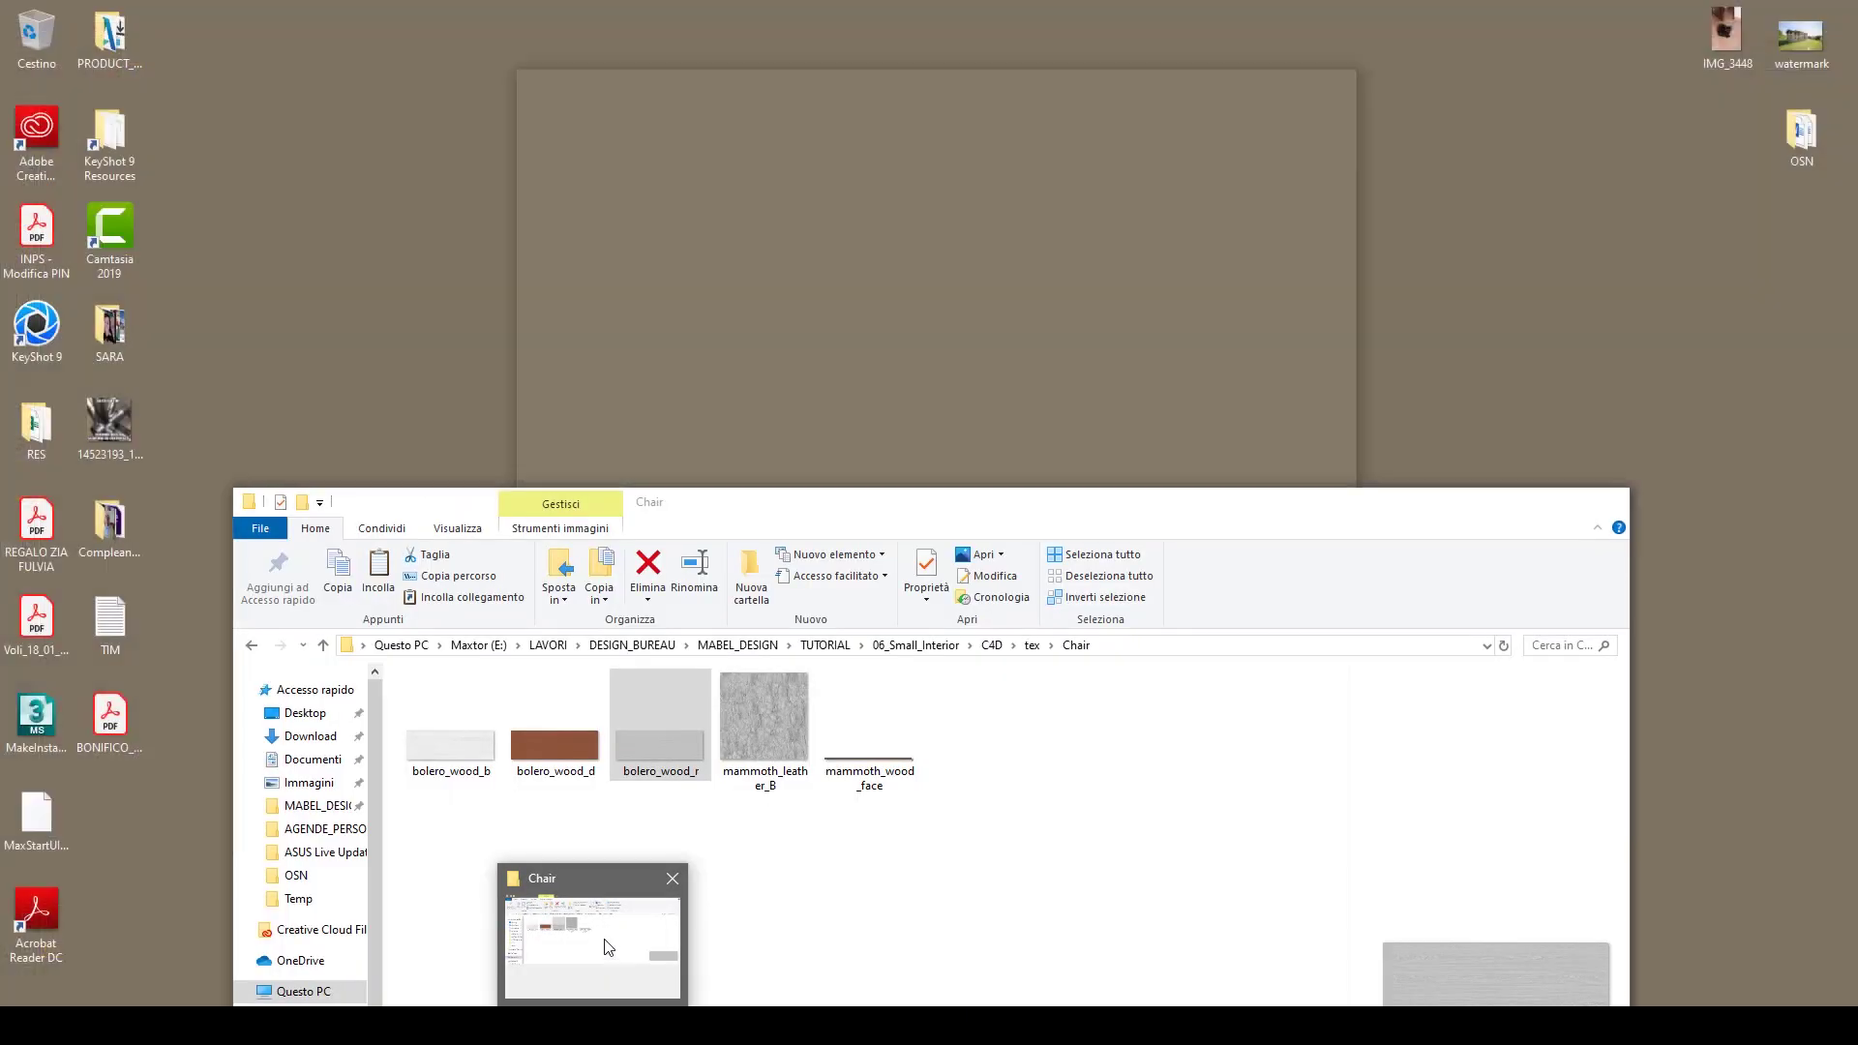
left_click(608, 947)
left_click(465, 750)
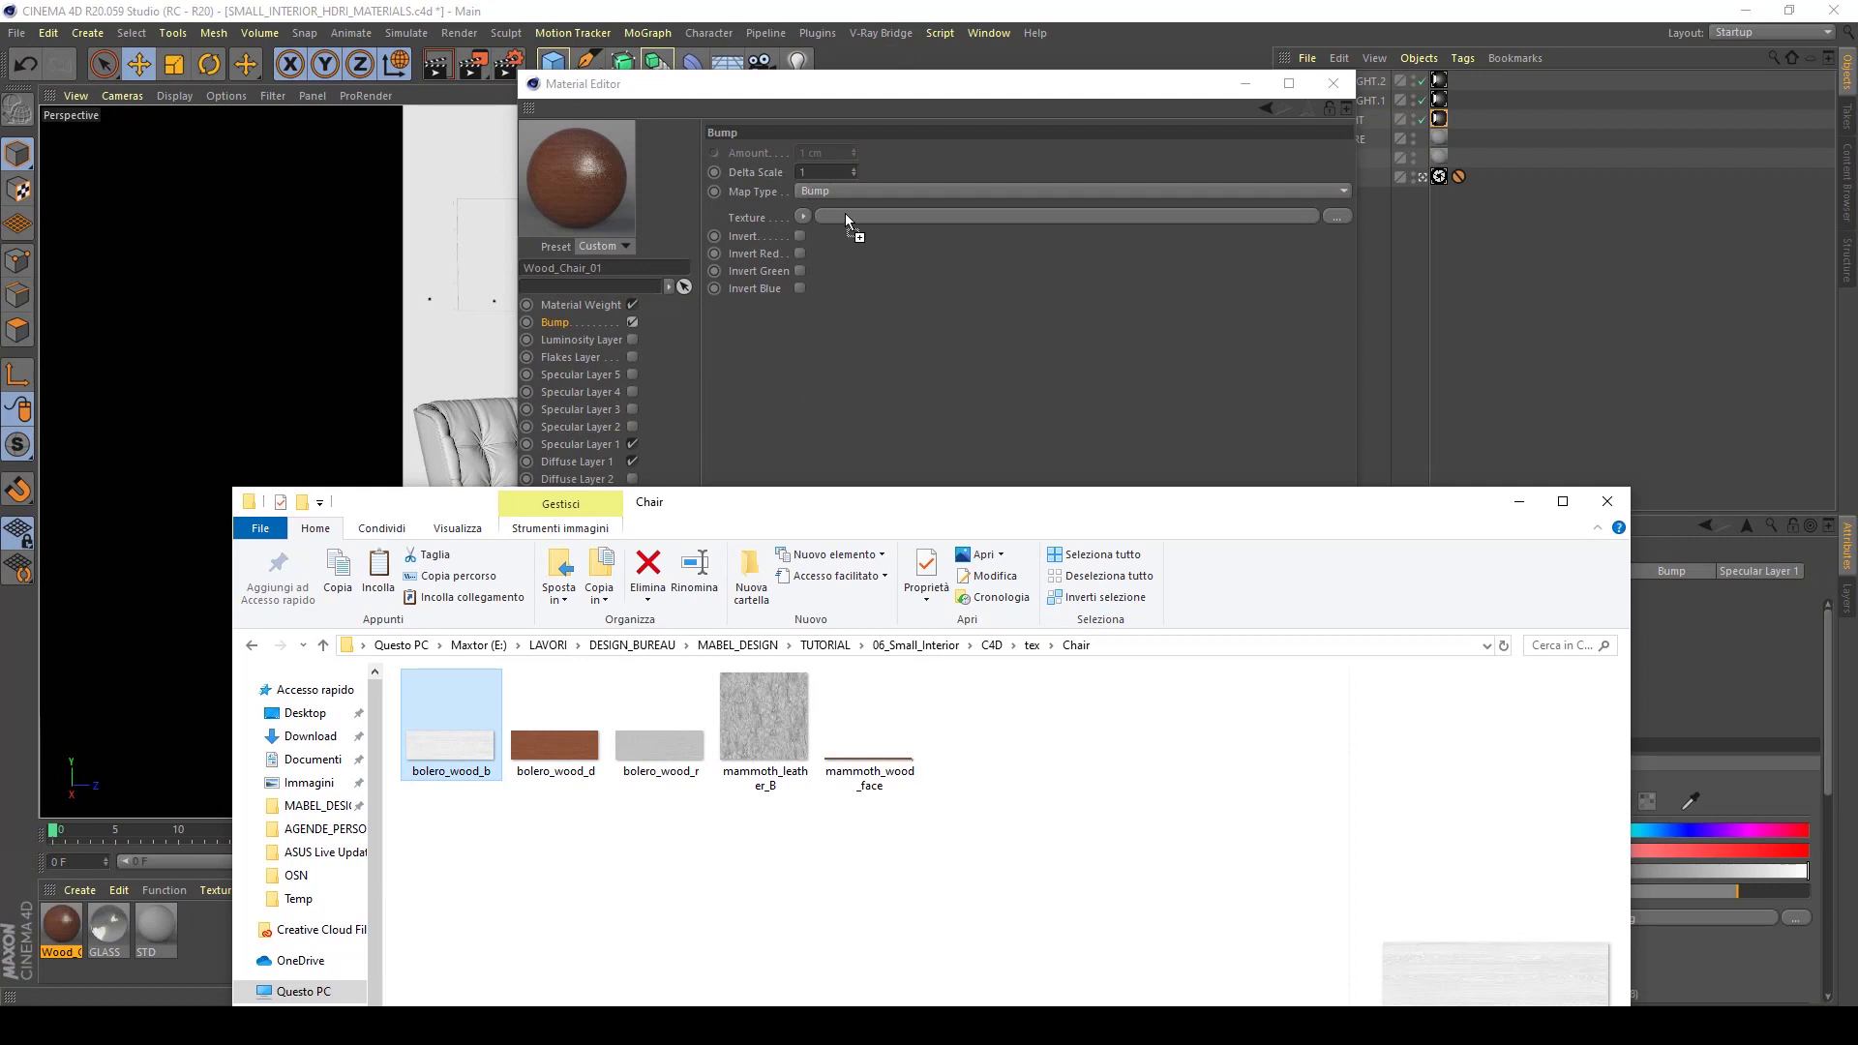
left_click_drag(845, 212, 839, 217)
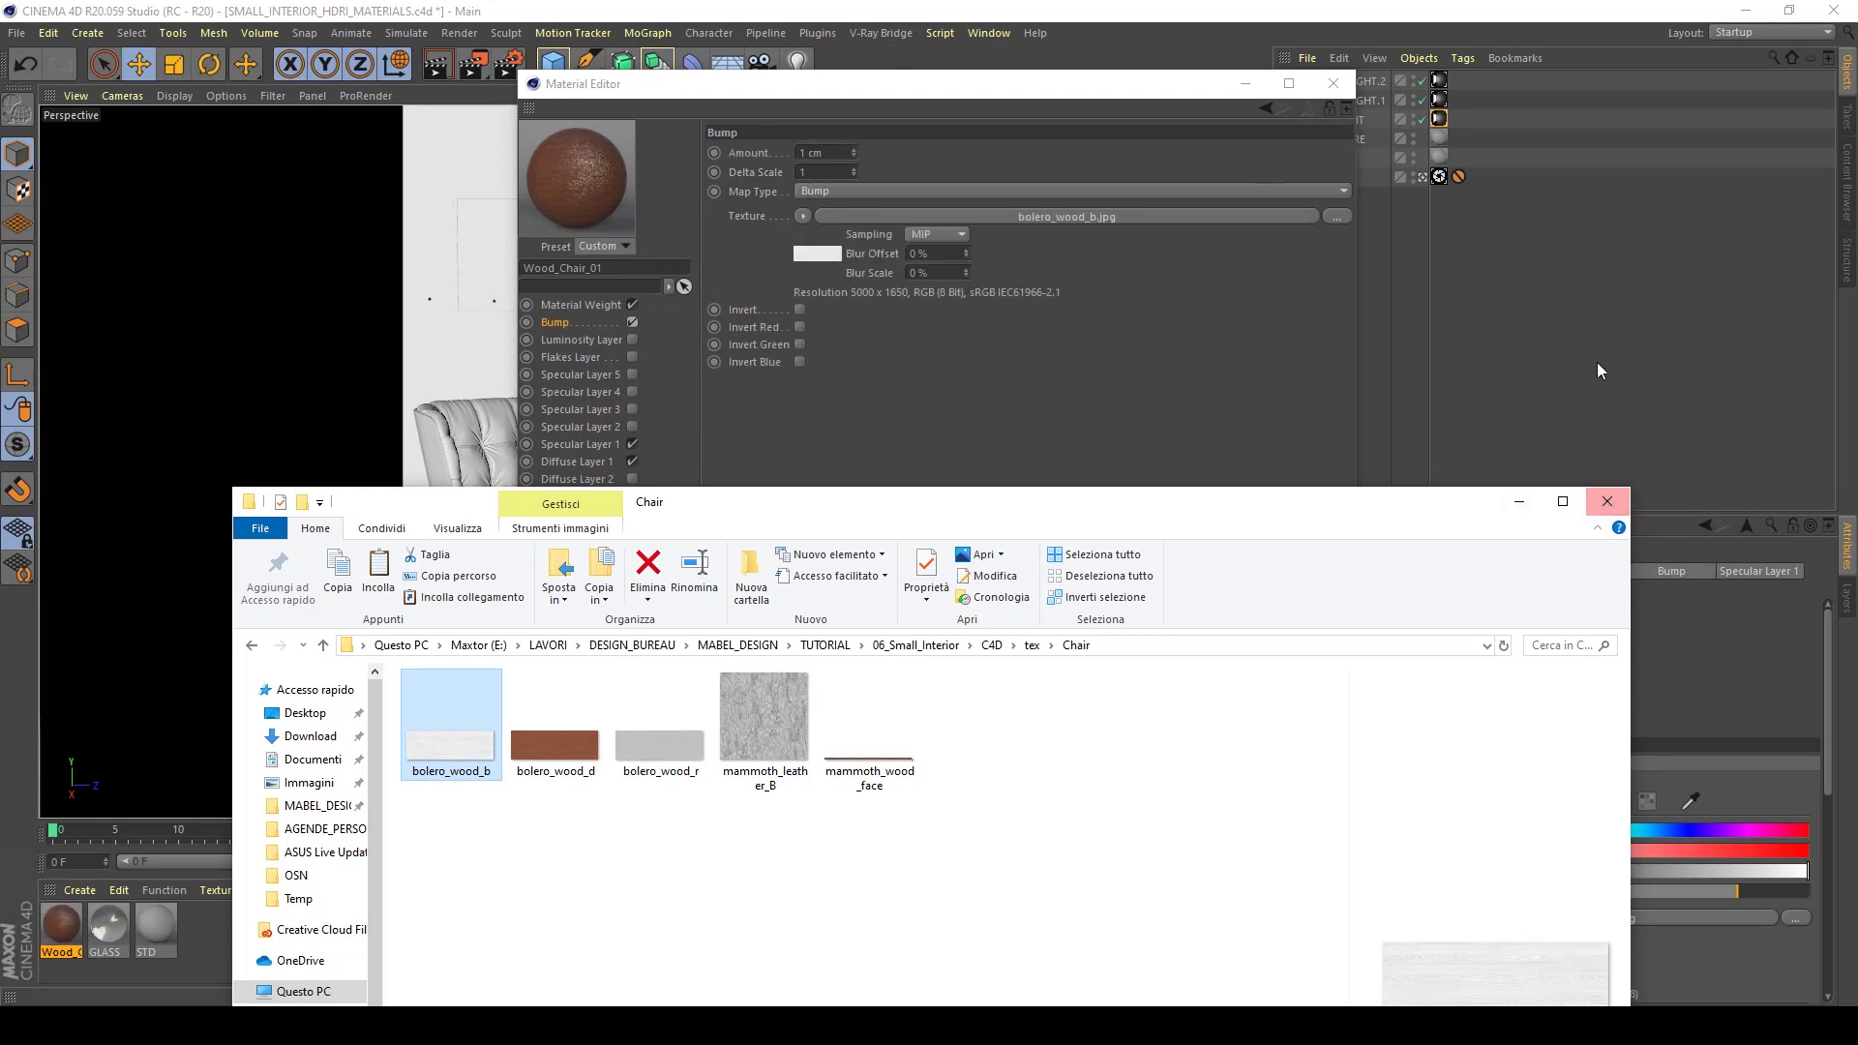
left_click(1608, 502)
Set the bump amount to 0.5 cm and close the Material Editor
left_click(823, 155)
left_click(825, 154)
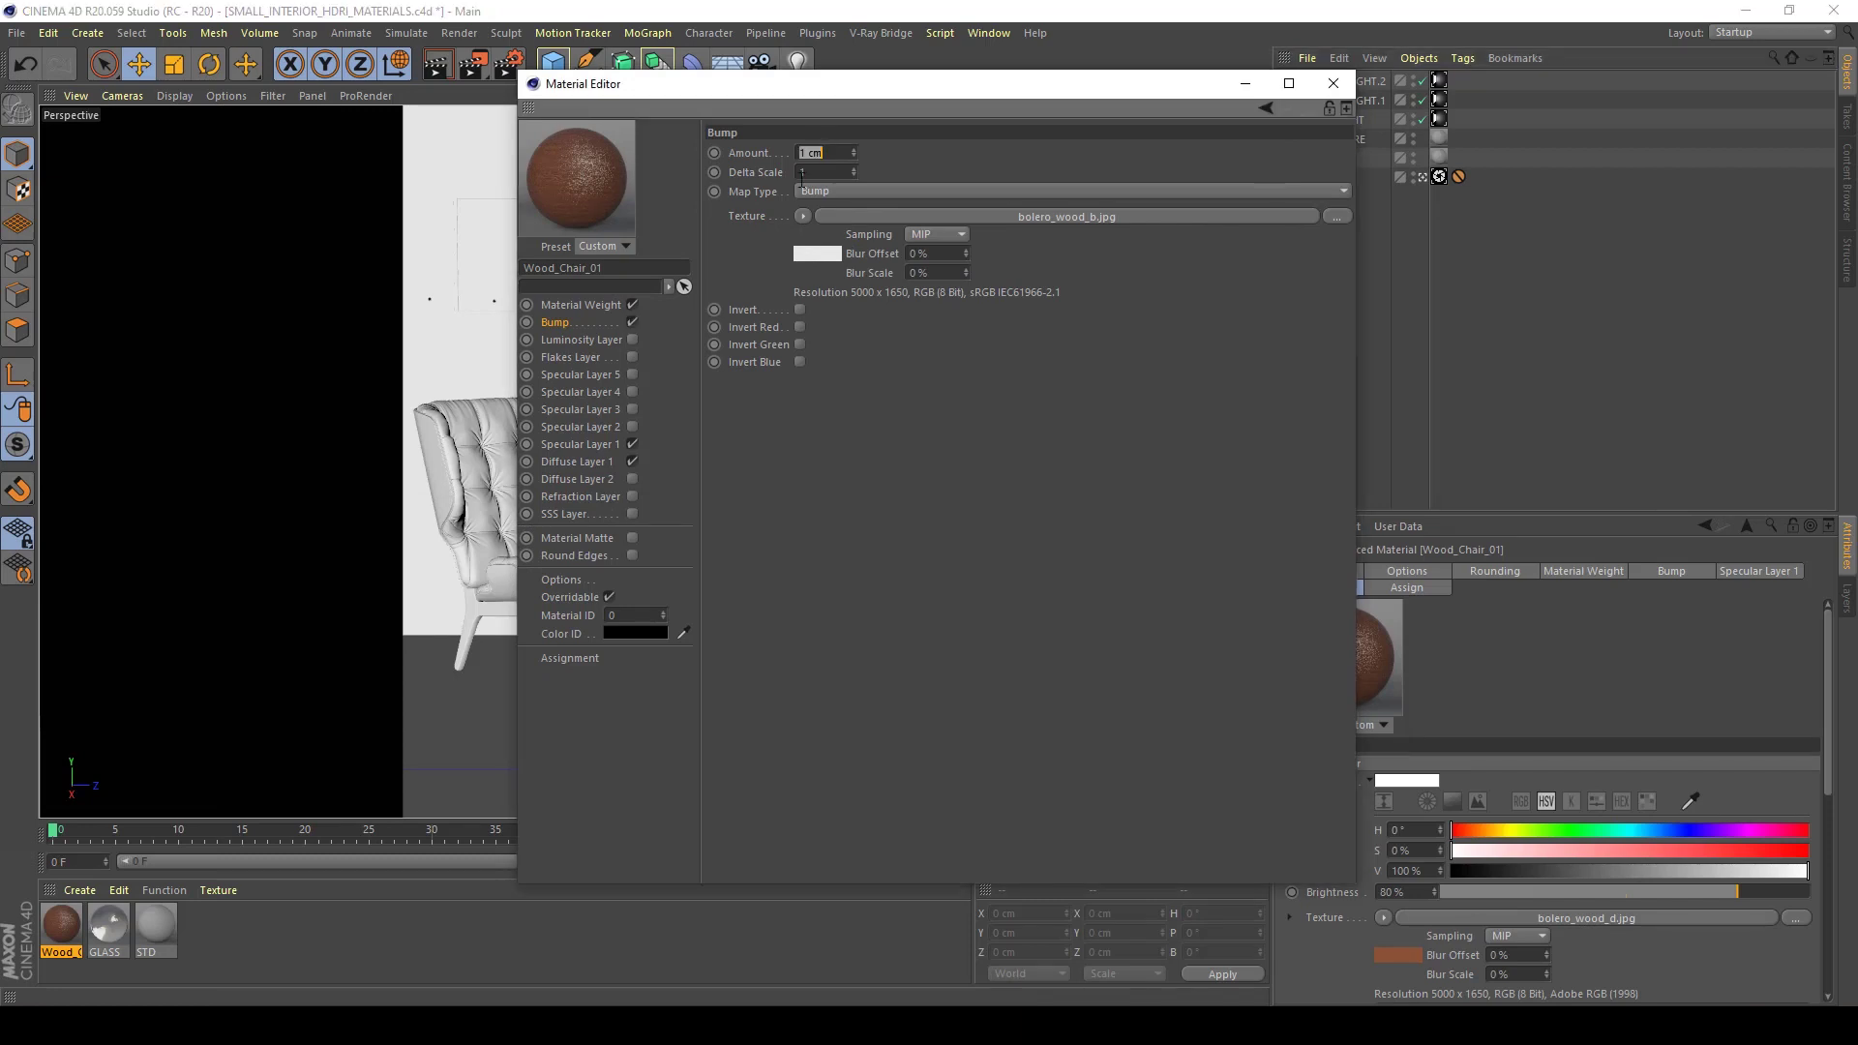
type("0.5")
key("Return")
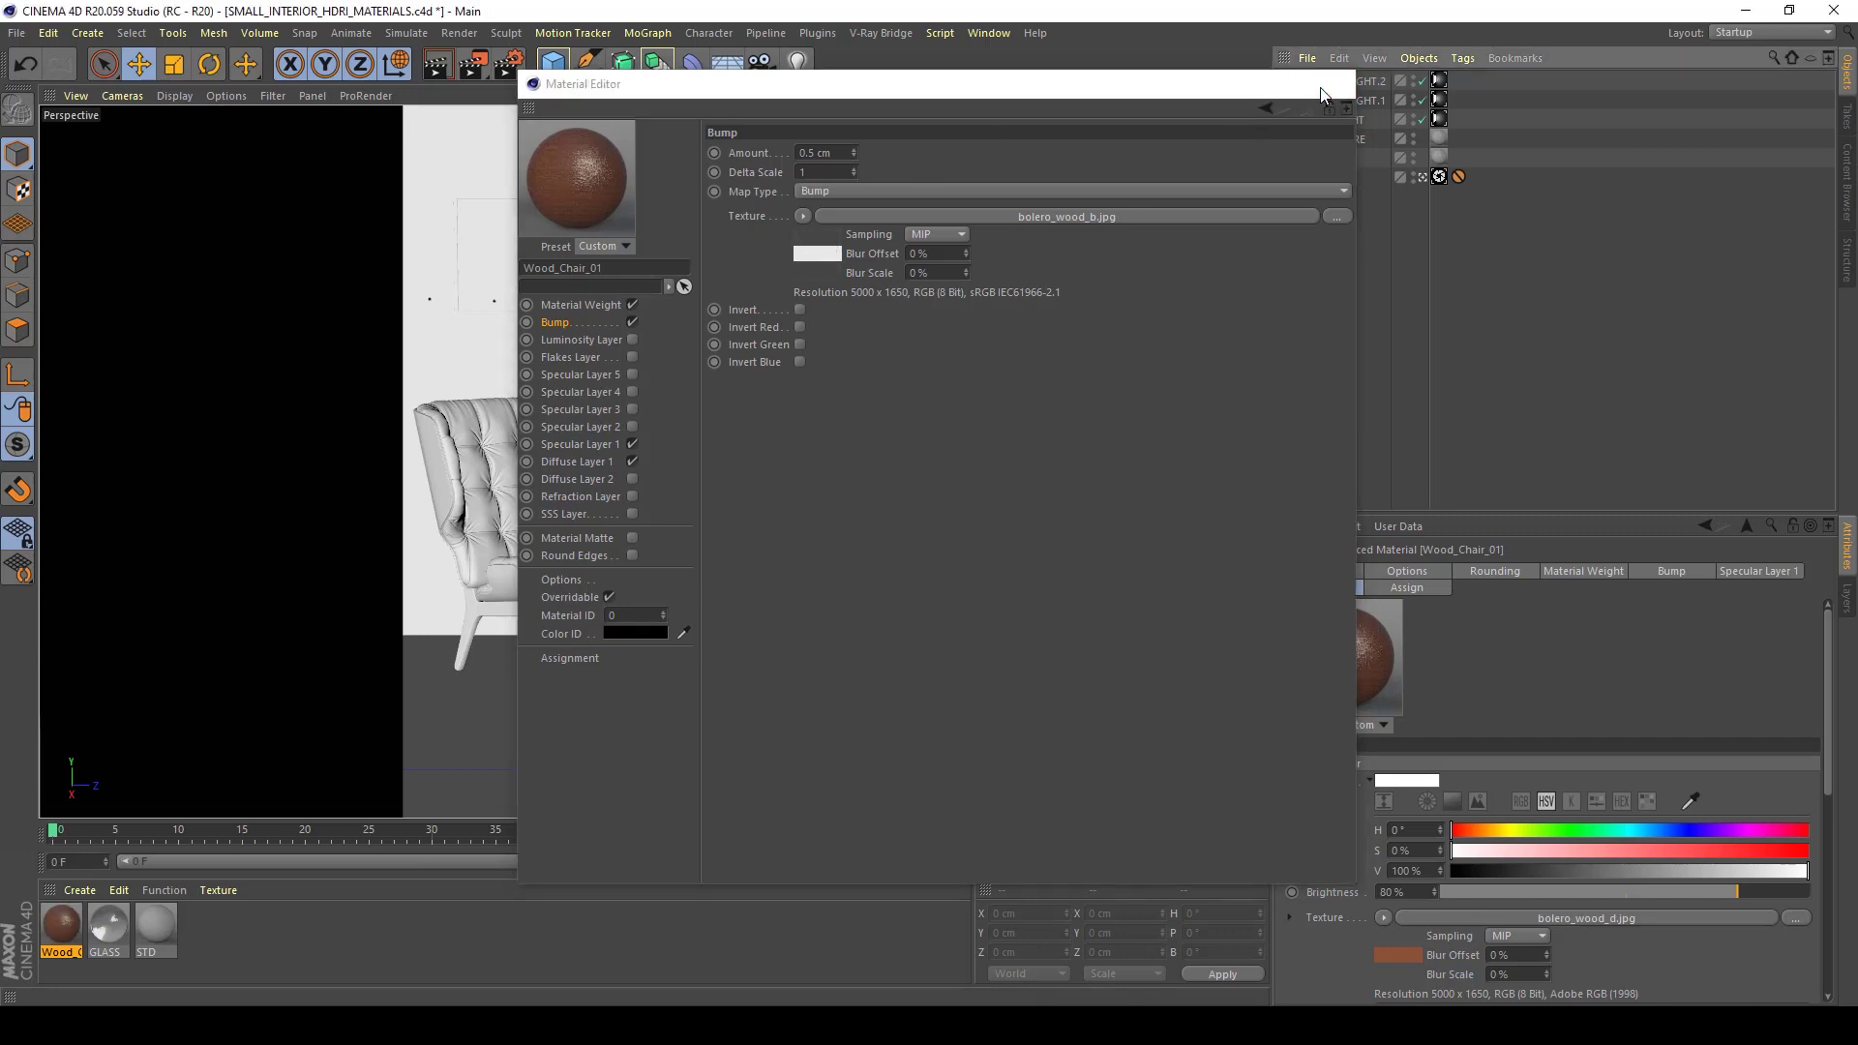
left_click(1333, 83)
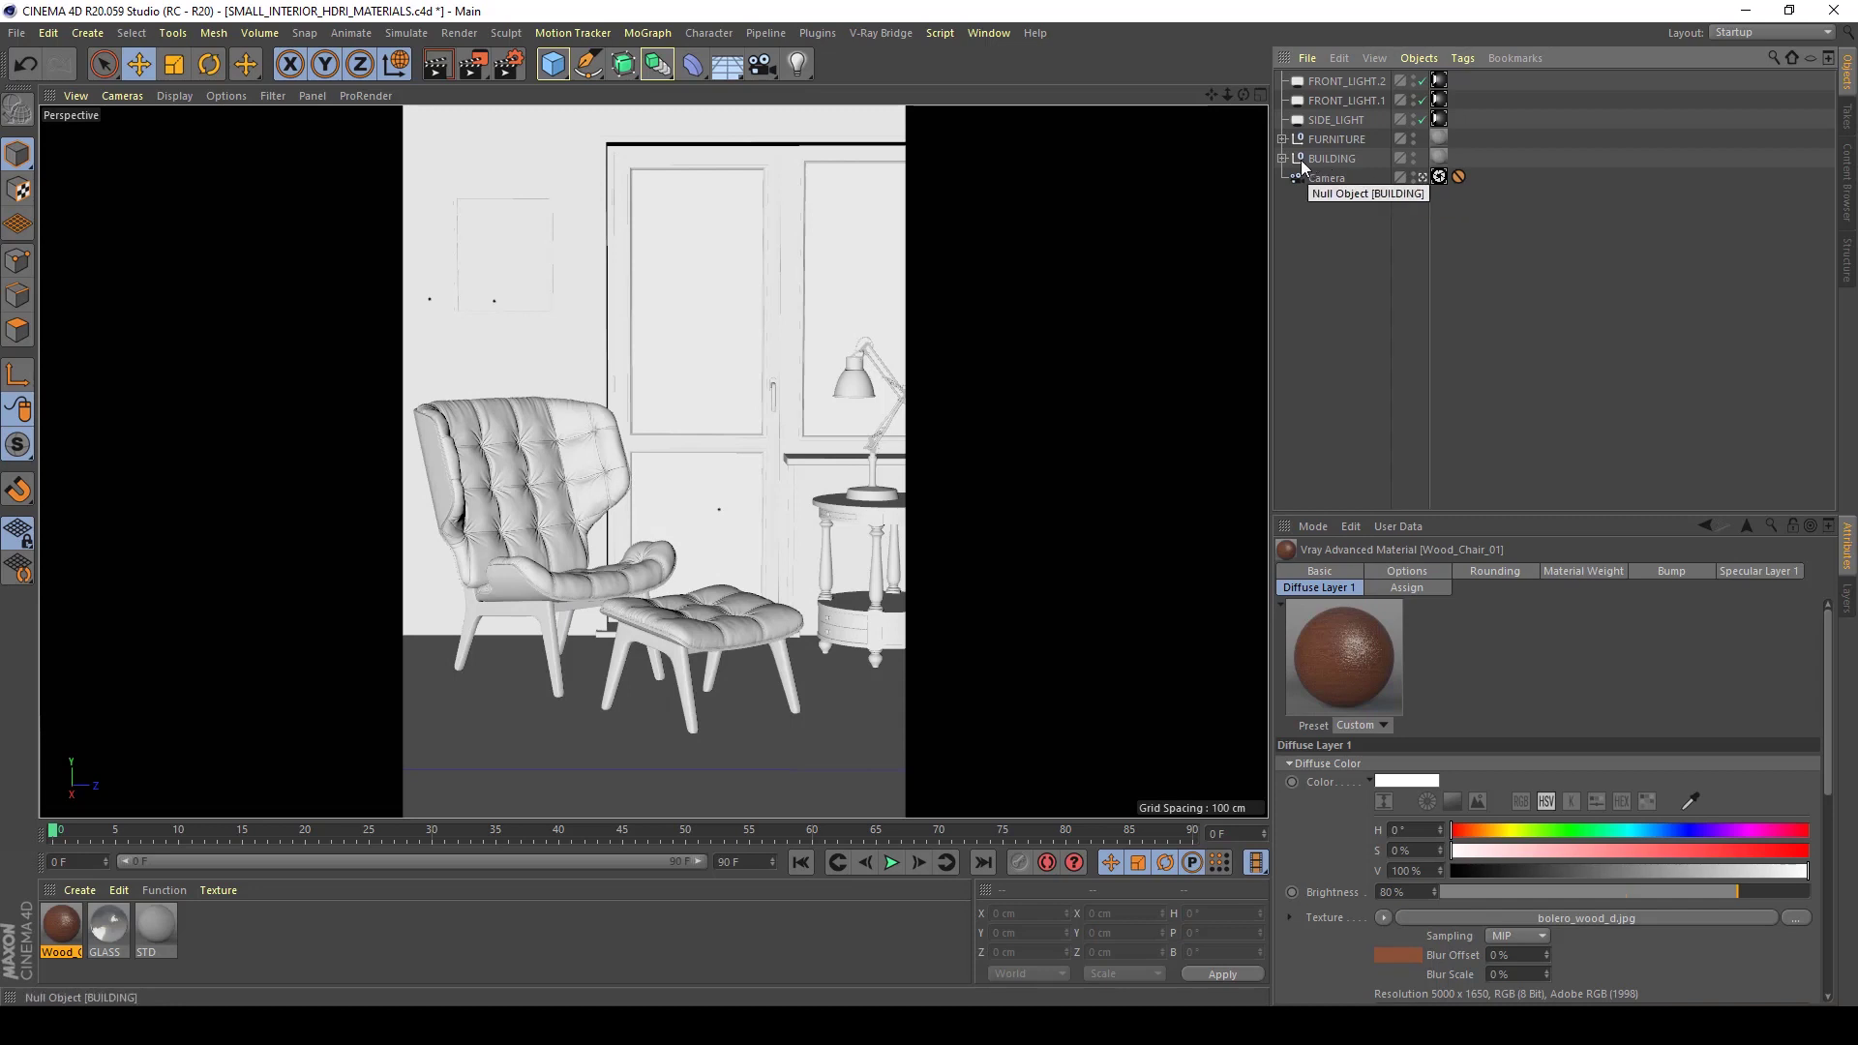
Expand FURNITURE and CHAIR, then select Mammoth_Chair_Base's Mammoth_Wood selection tag
left_click(1283, 139)
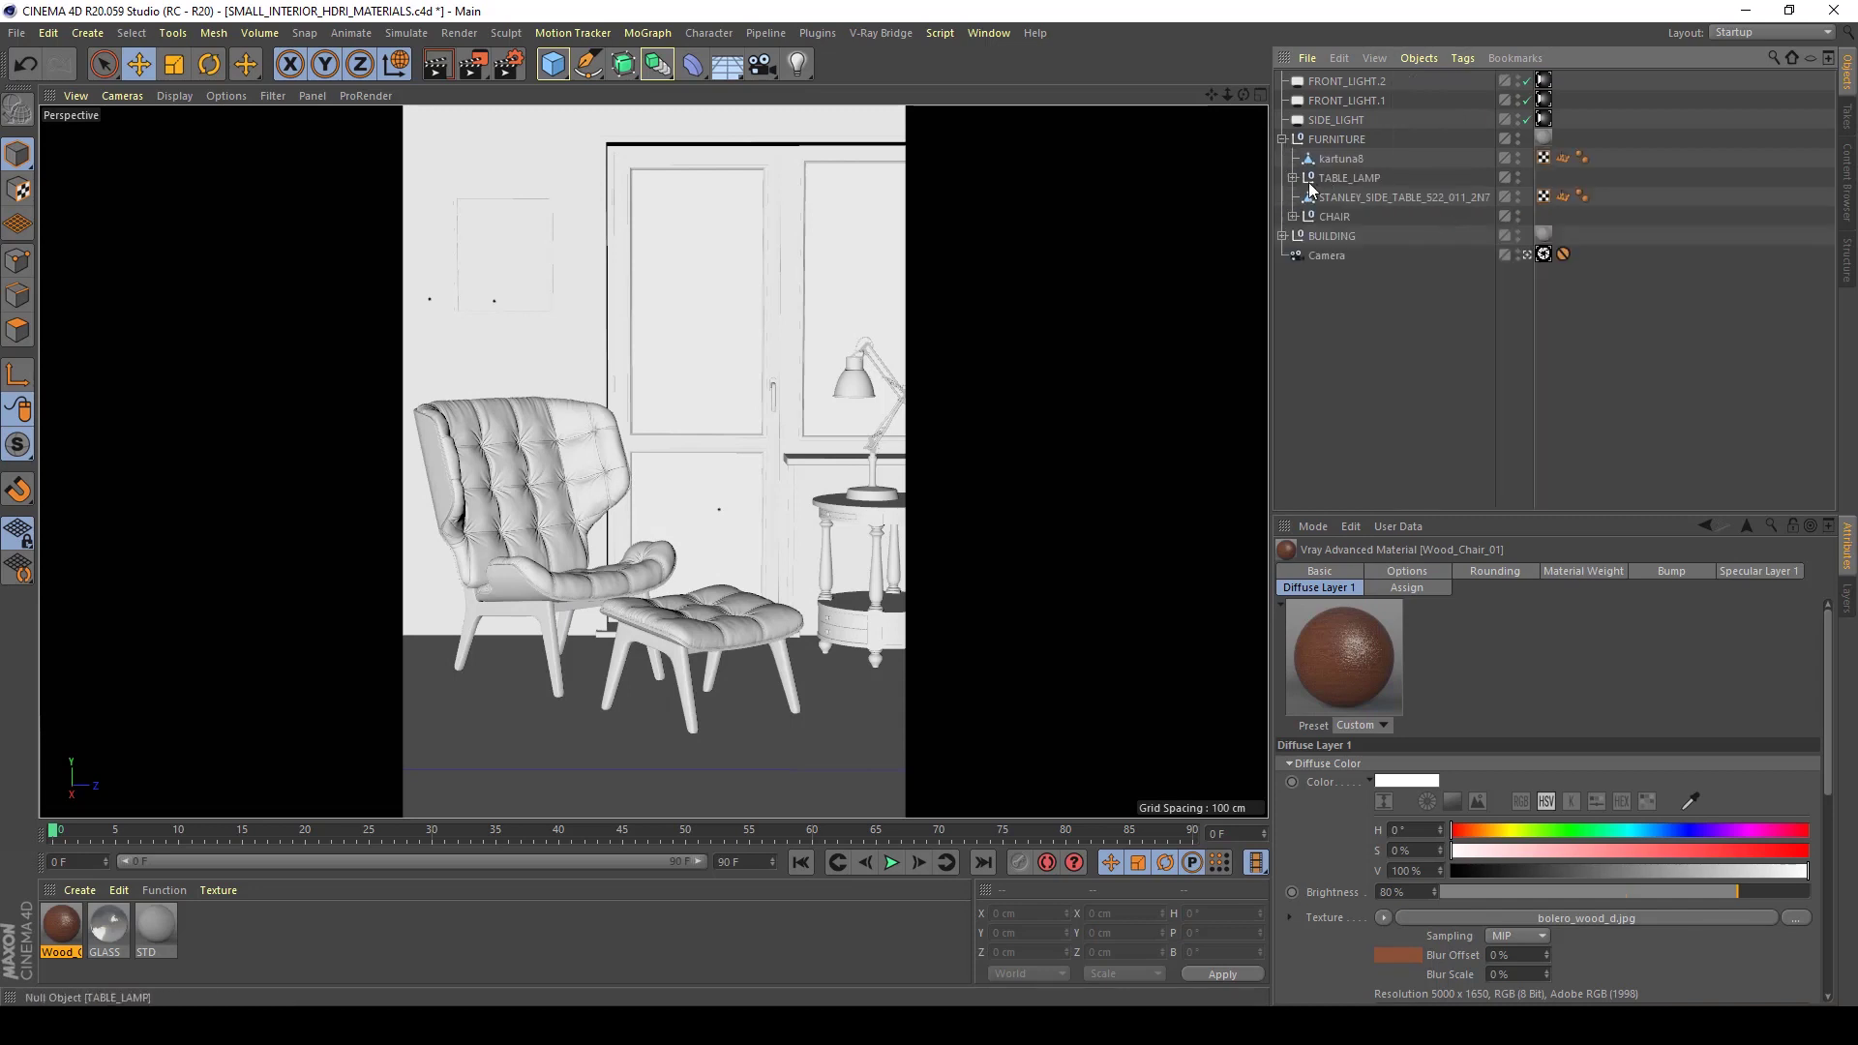
left_click(1293, 217)
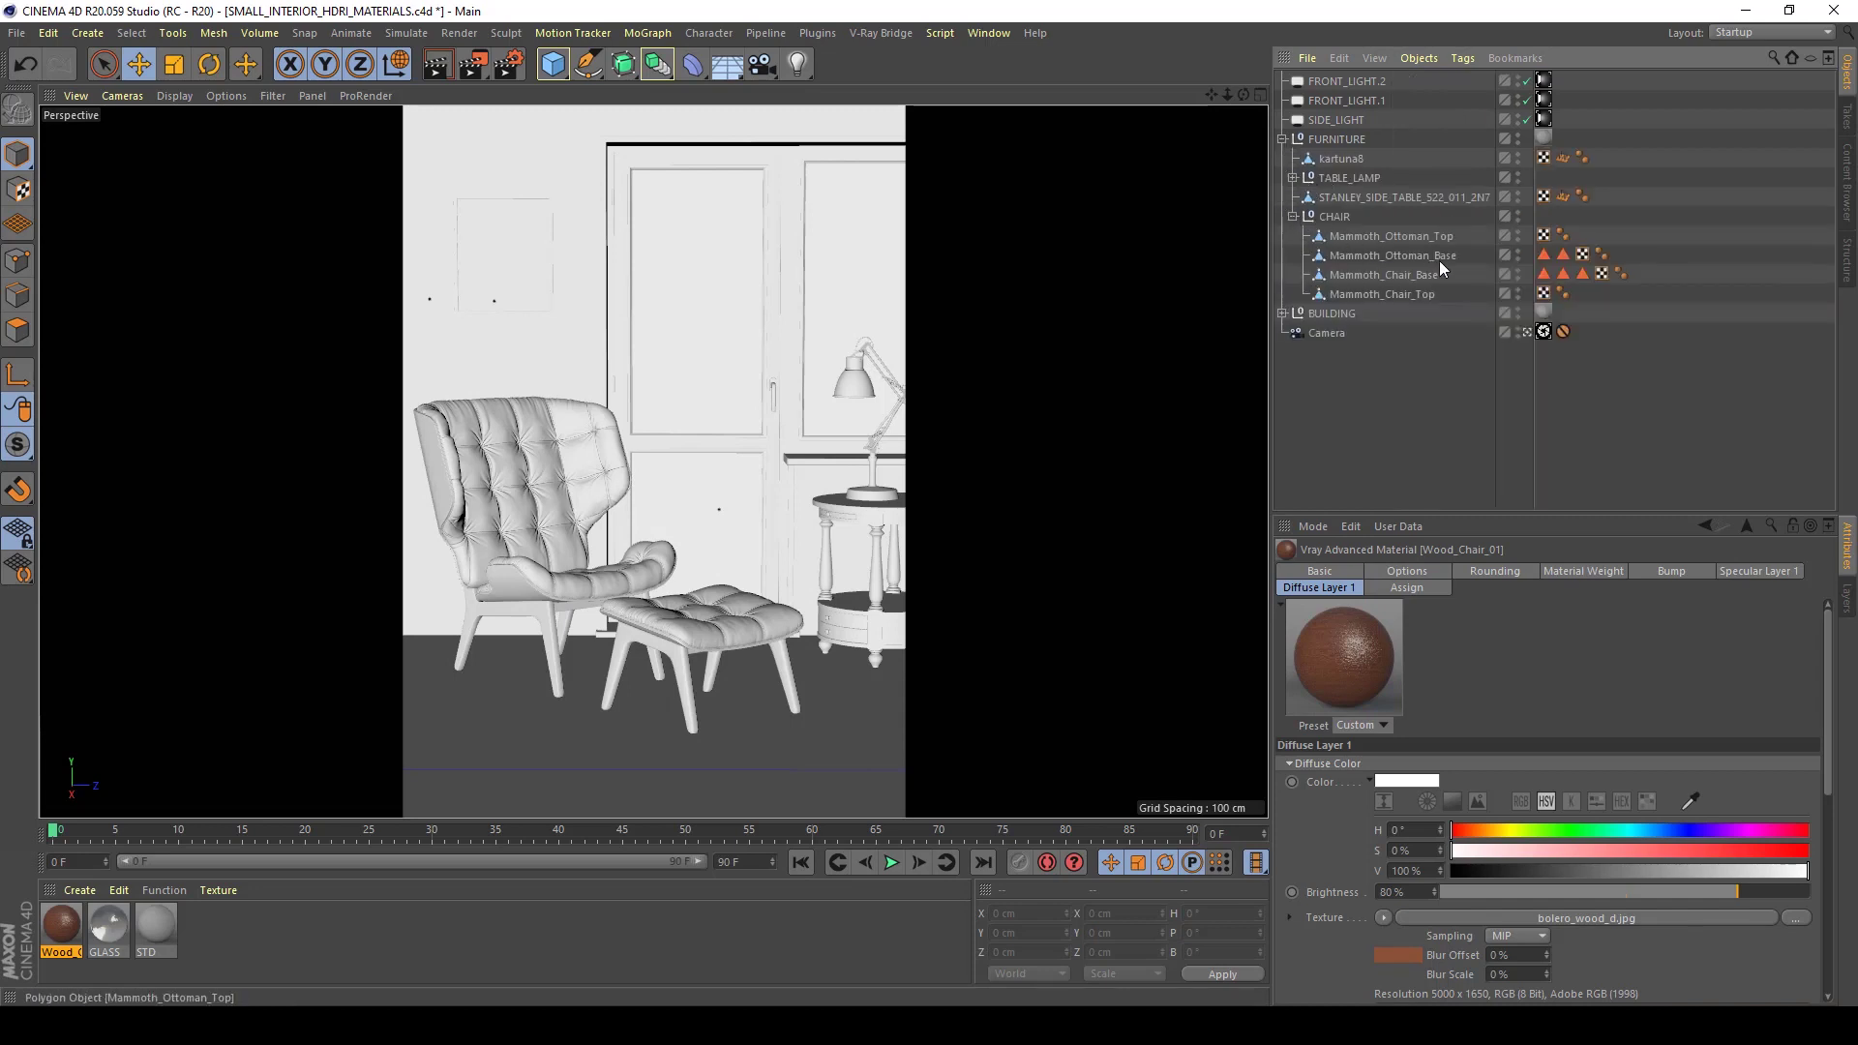
left_click(1401, 254)
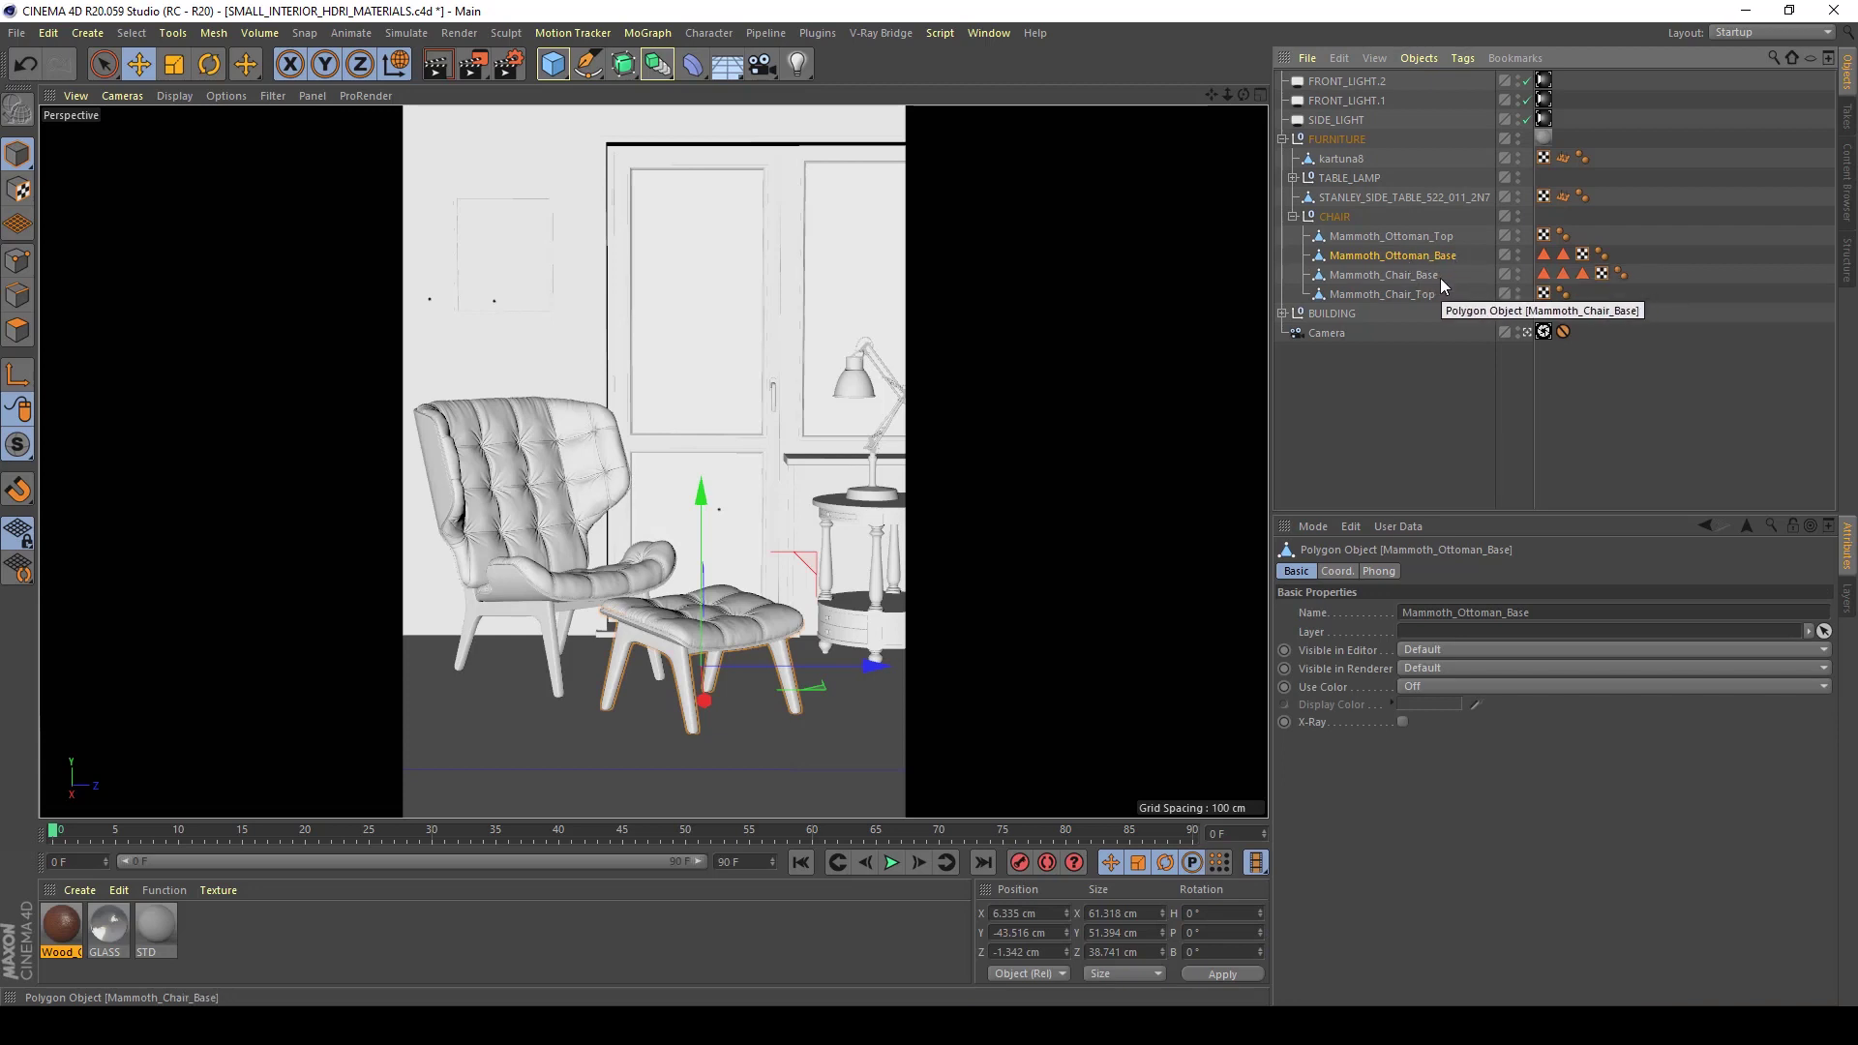
left_click(1427, 275)
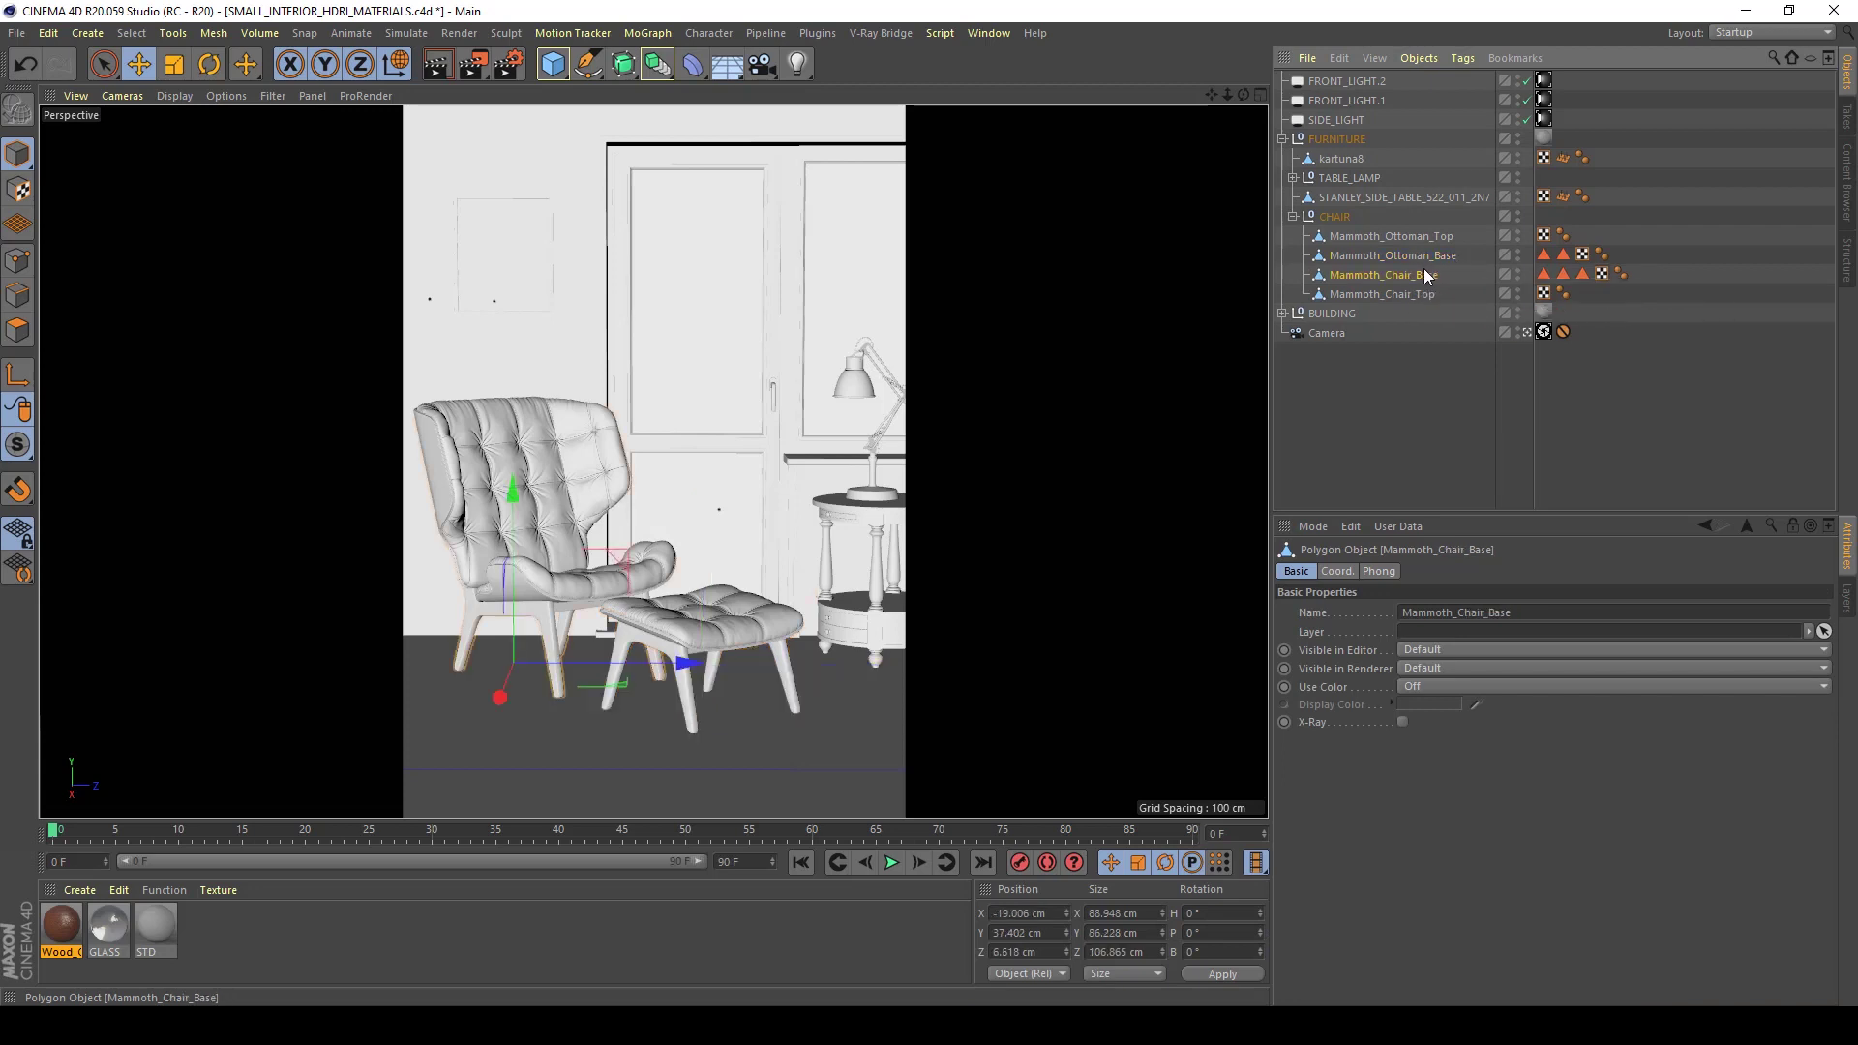
left_click(1543, 274)
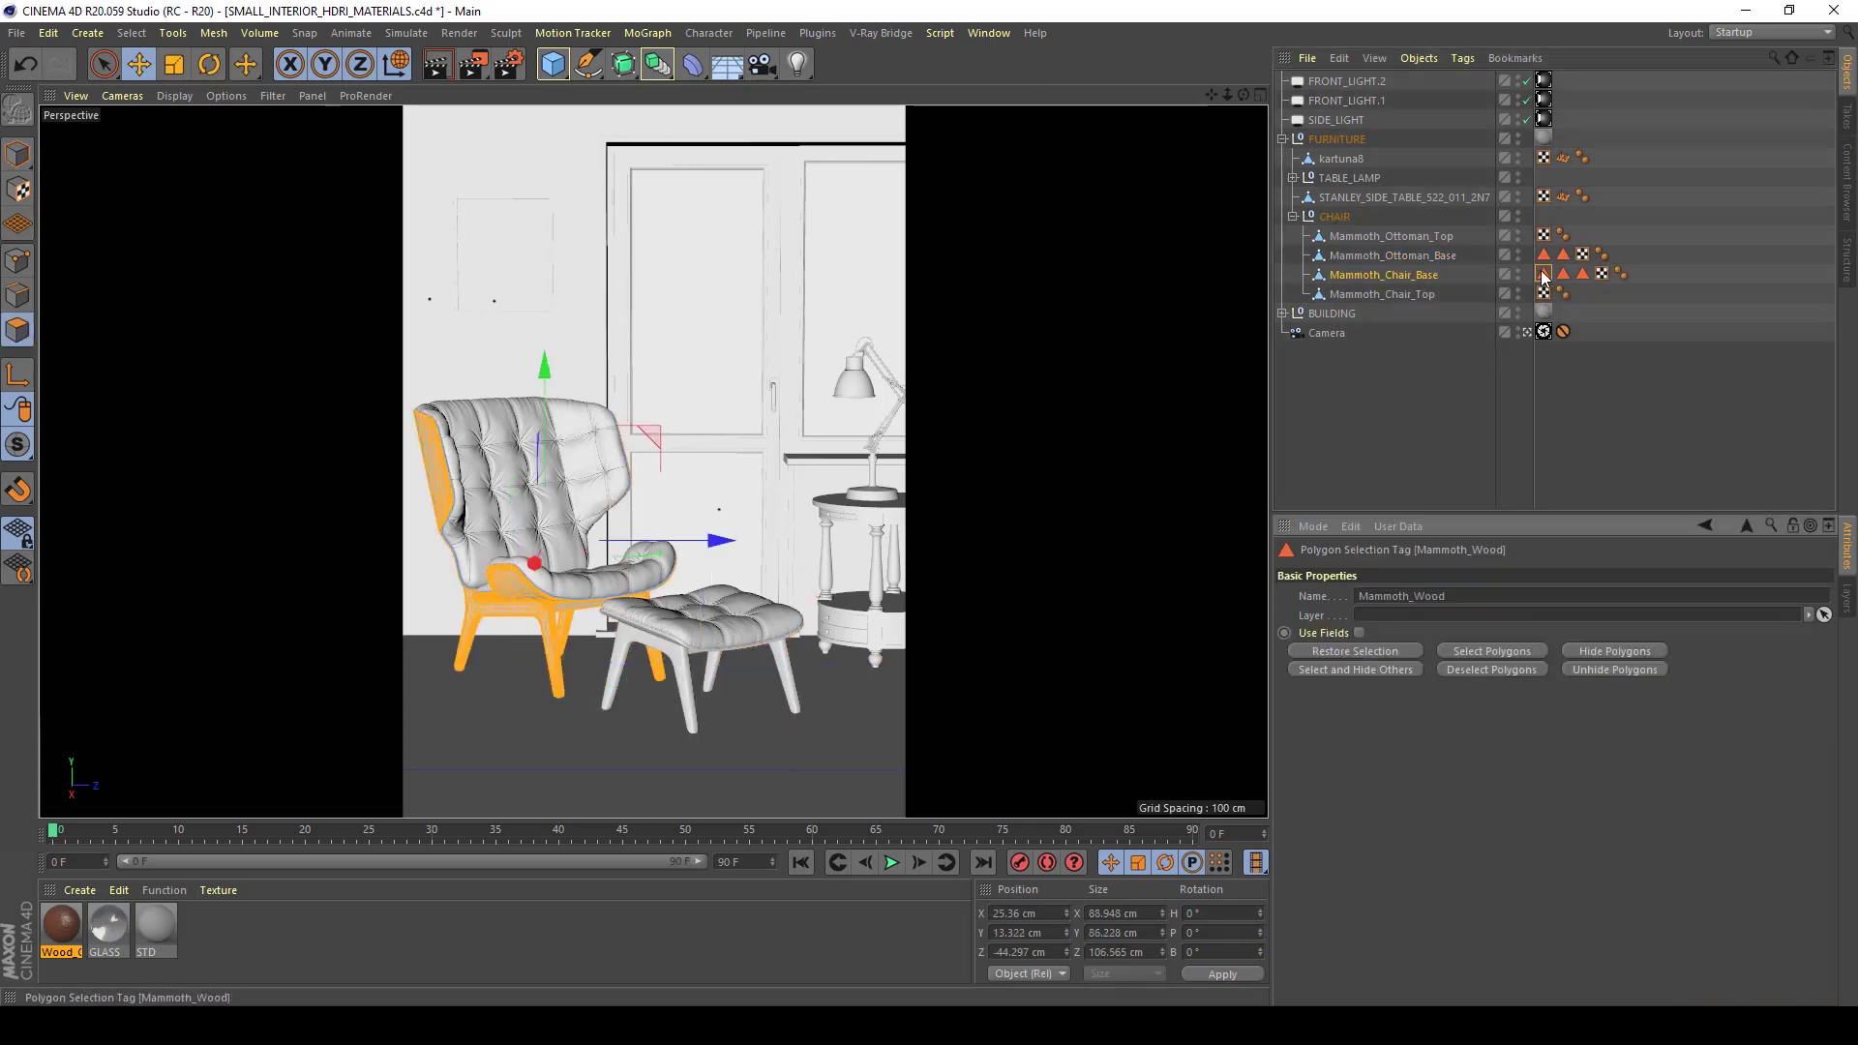
Hide BUILDING in the viewport and frame the chair and ottoman
left_click(1527, 332)
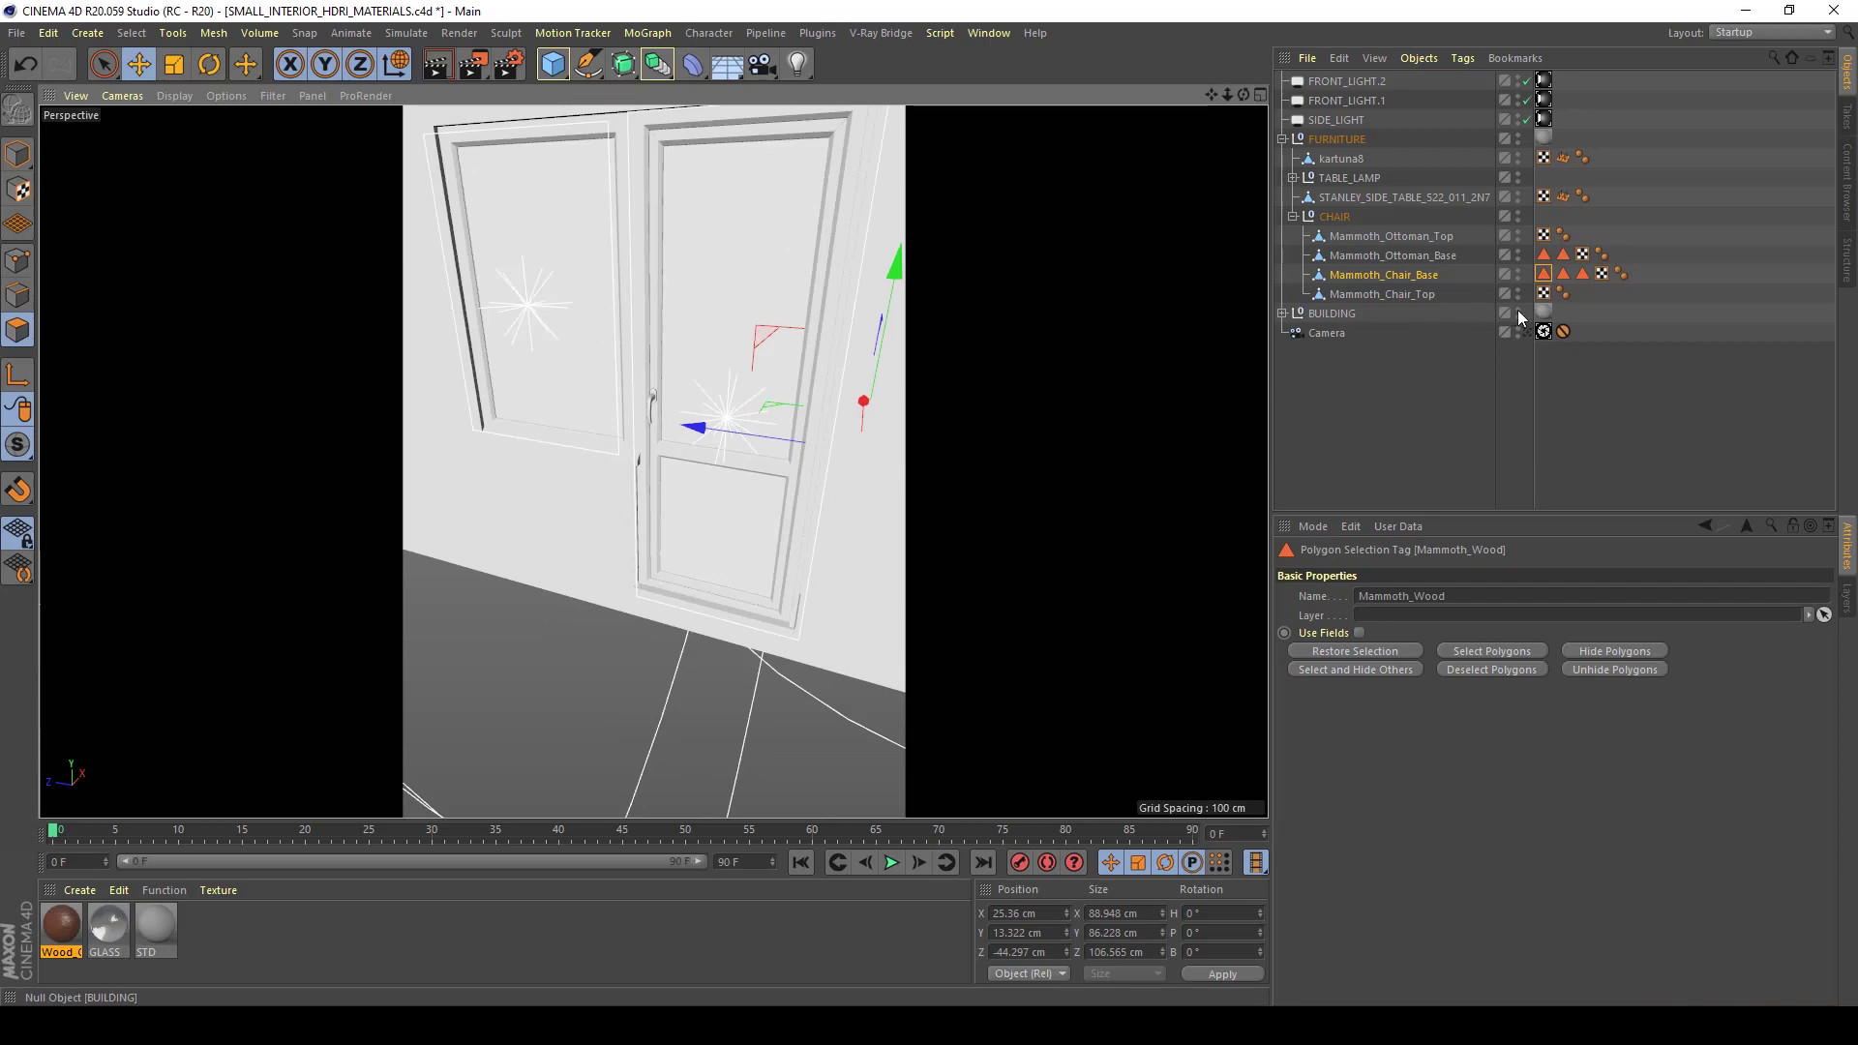
left_click(1518, 310)
left_click_drag(871, 566, 561, 416, "alt")
key("ctrl+shift+z")
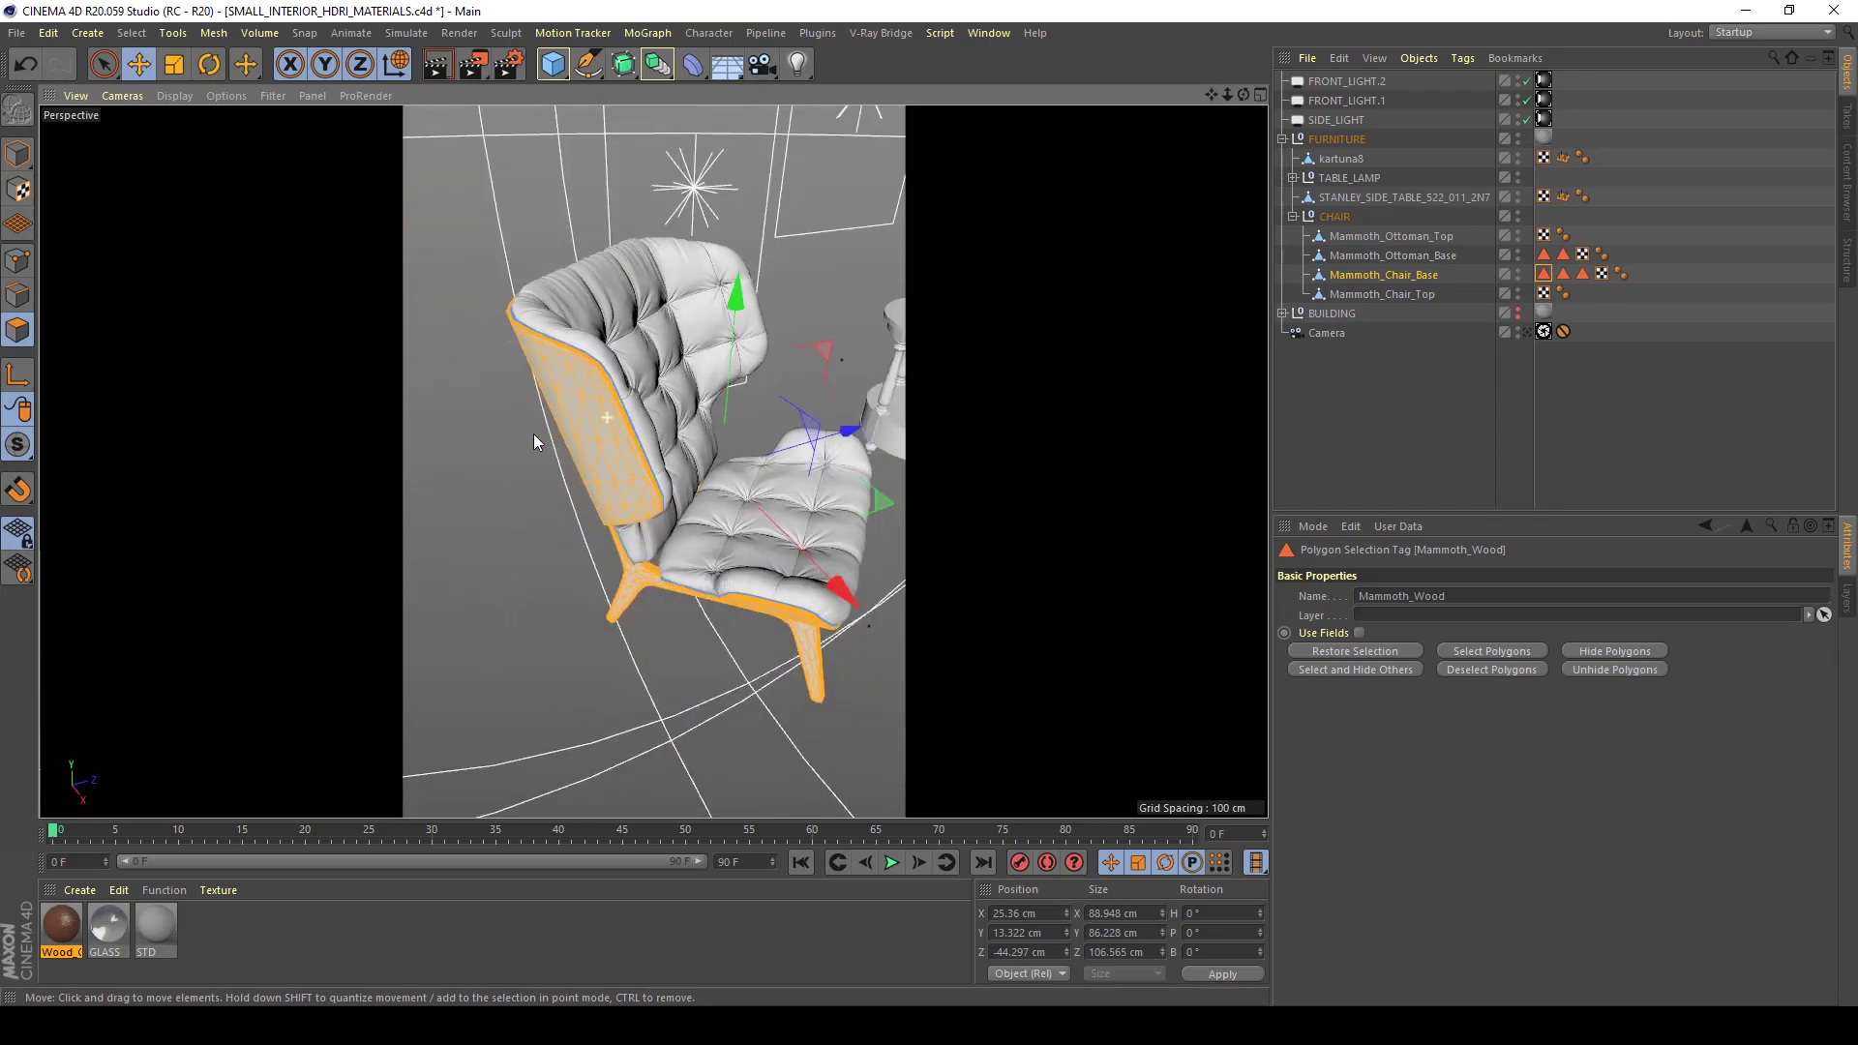
scroll(650, 501, "up", 10)
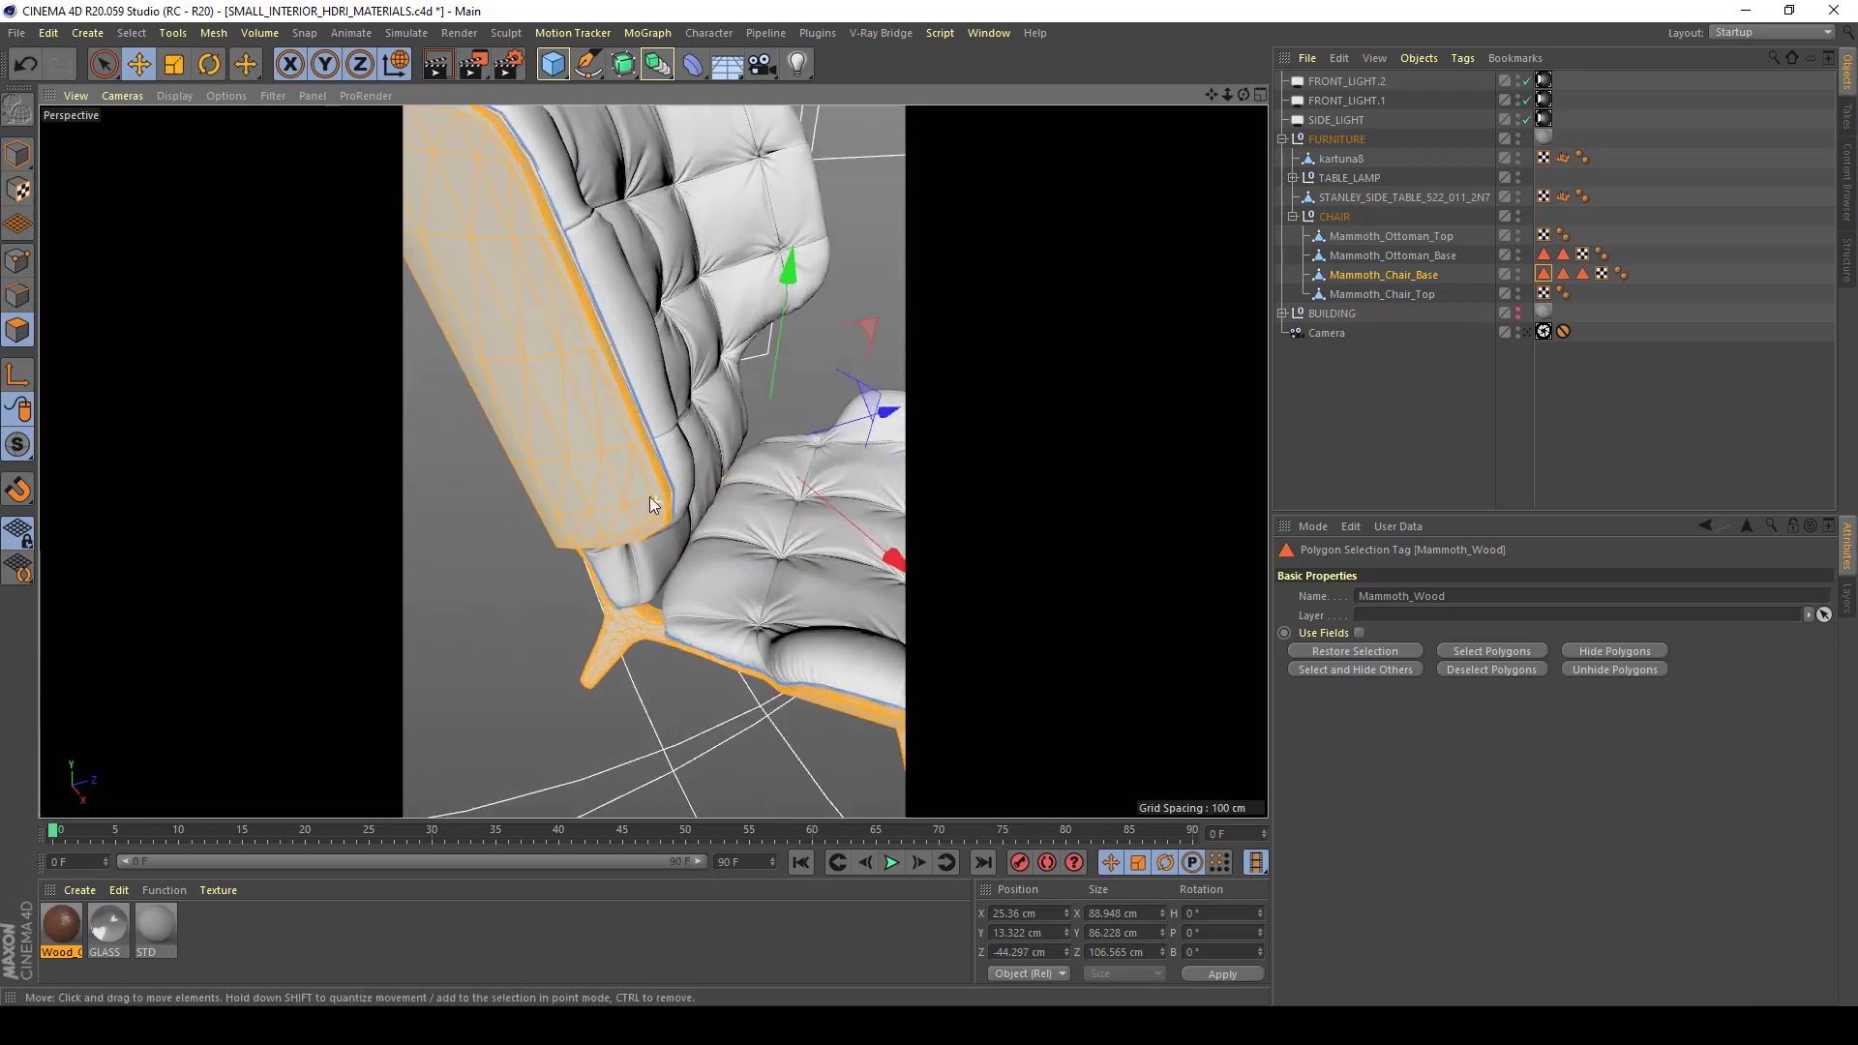
Inspect the chair's Chrome and Leather_Black and the ottoman's Wood and Leather_Black selections
left_click(1563, 273)
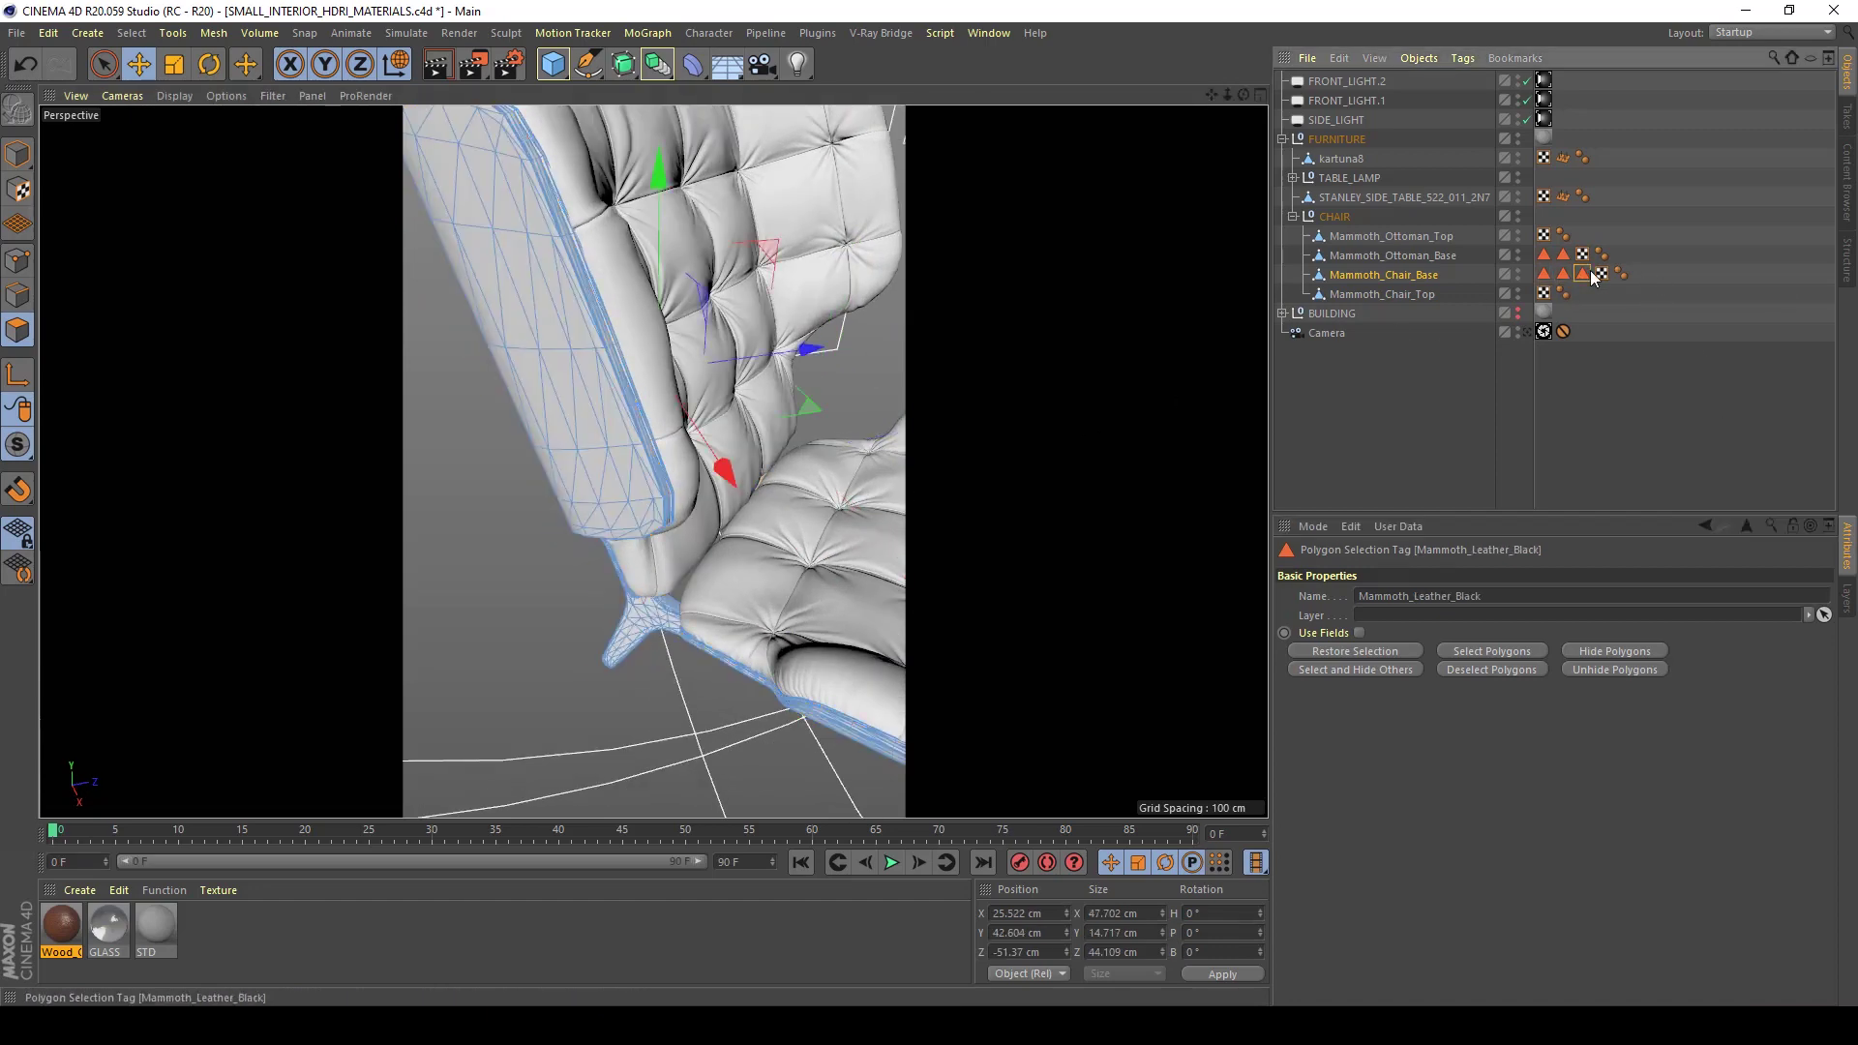
left_click(1582, 274)
left_click_drag(645, 437, 482, 483, "alt")
right_click_drag(482, 484, 700, 539, "alt")
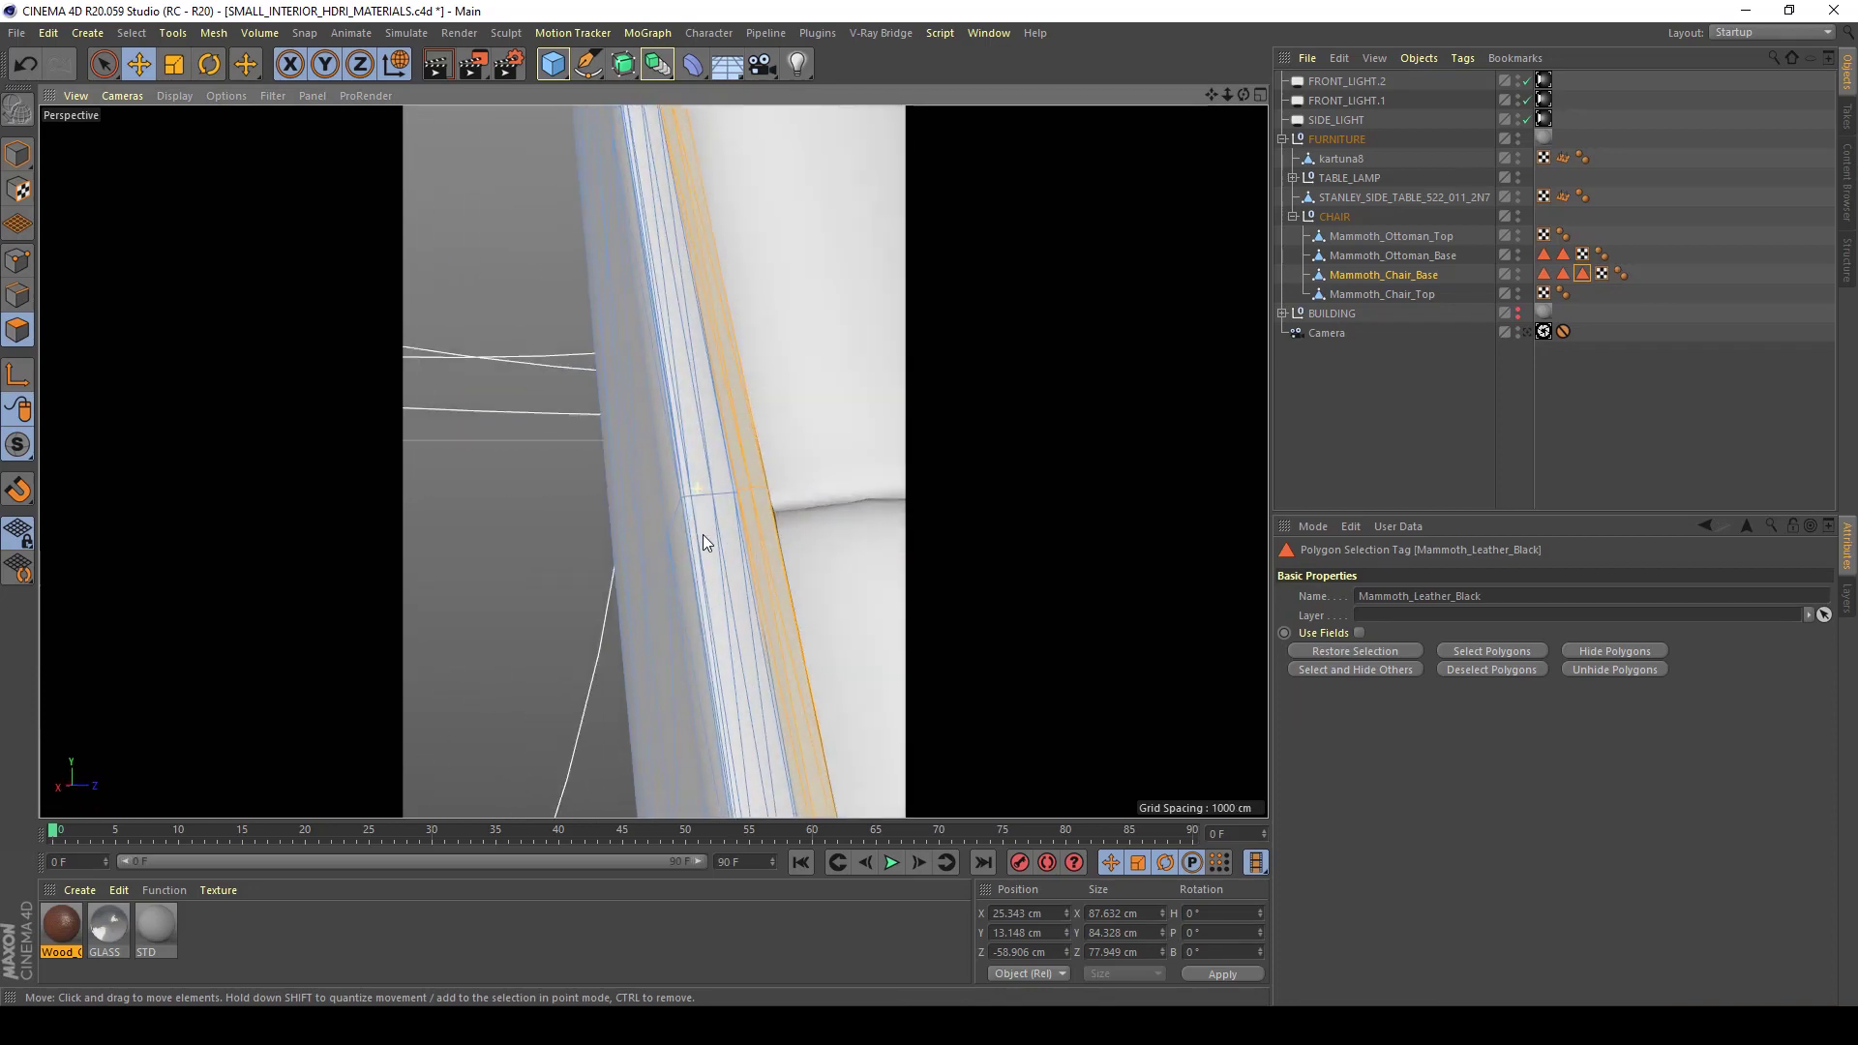
left_click(1539, 257)
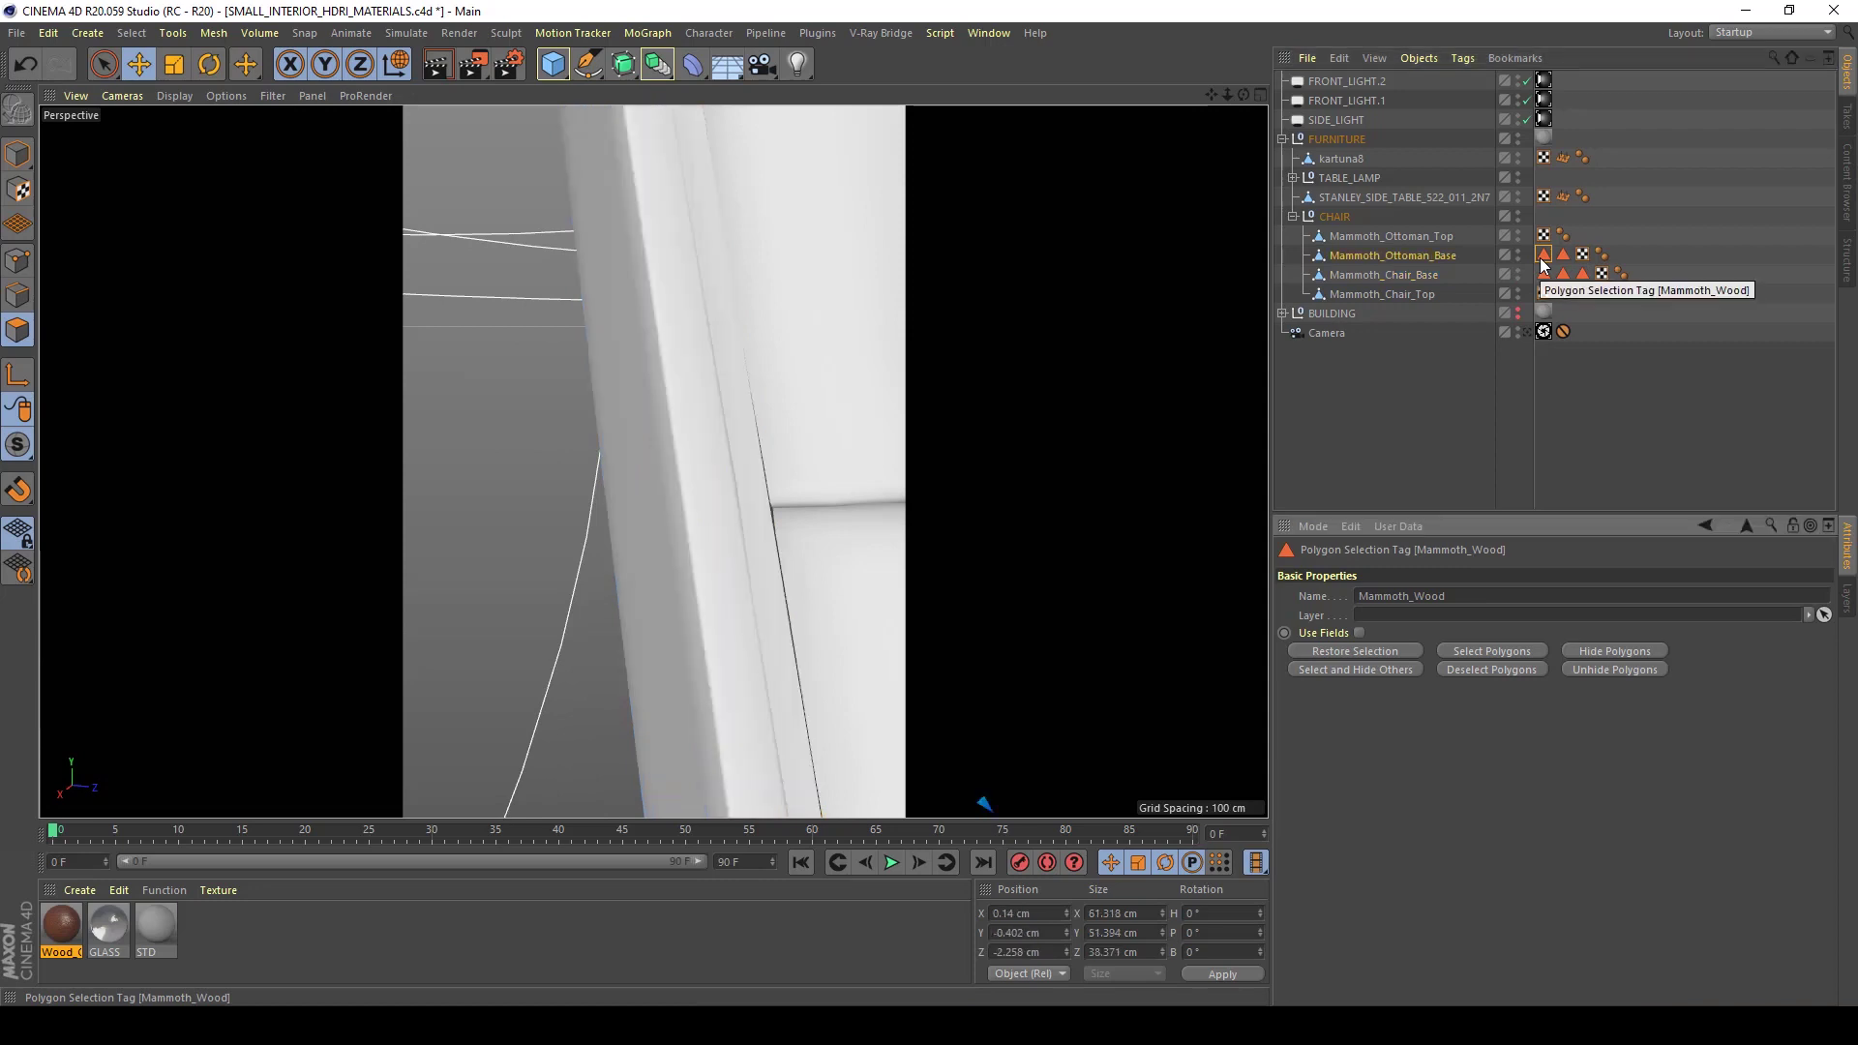
left_click(1564, 254)
right_click_drag(803, 352, 619, 444, "alt")
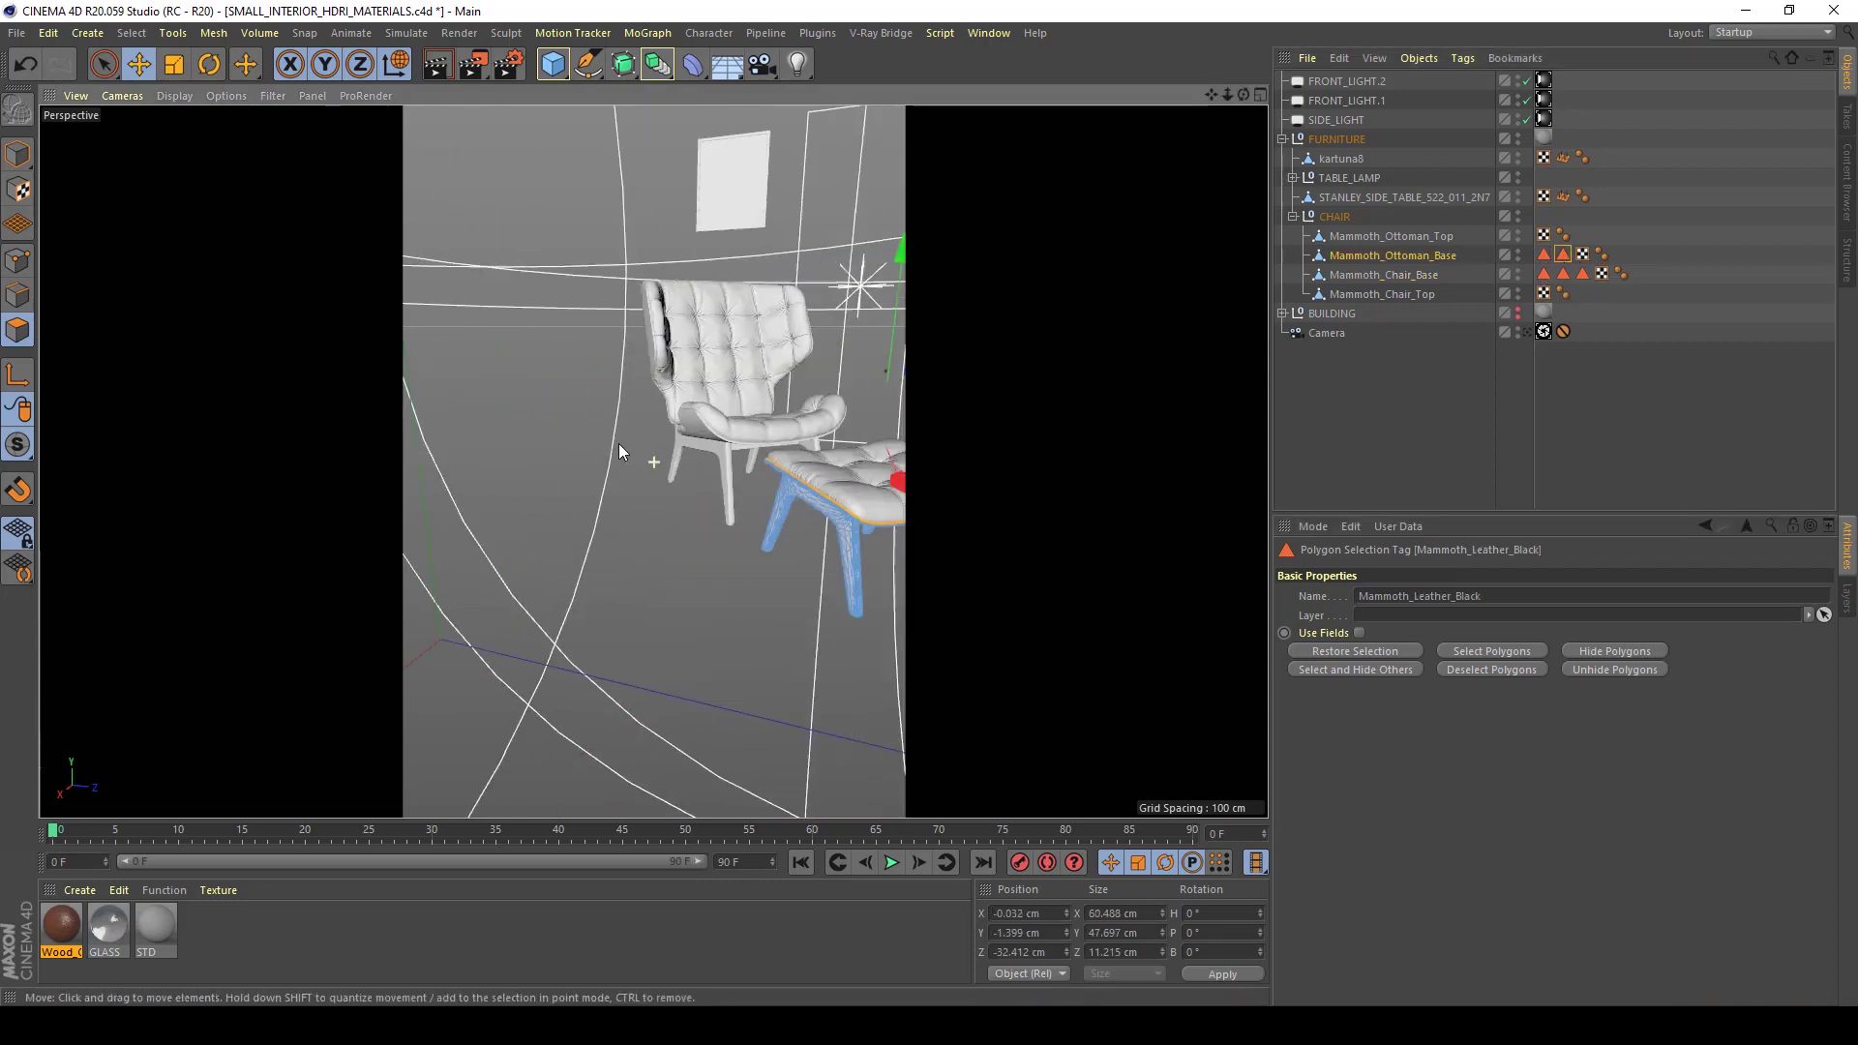
Recheck the chair base's Wood, Chrome and Leather_Black selections, ending on Mammoth_Wood
left_click(1542, 275)
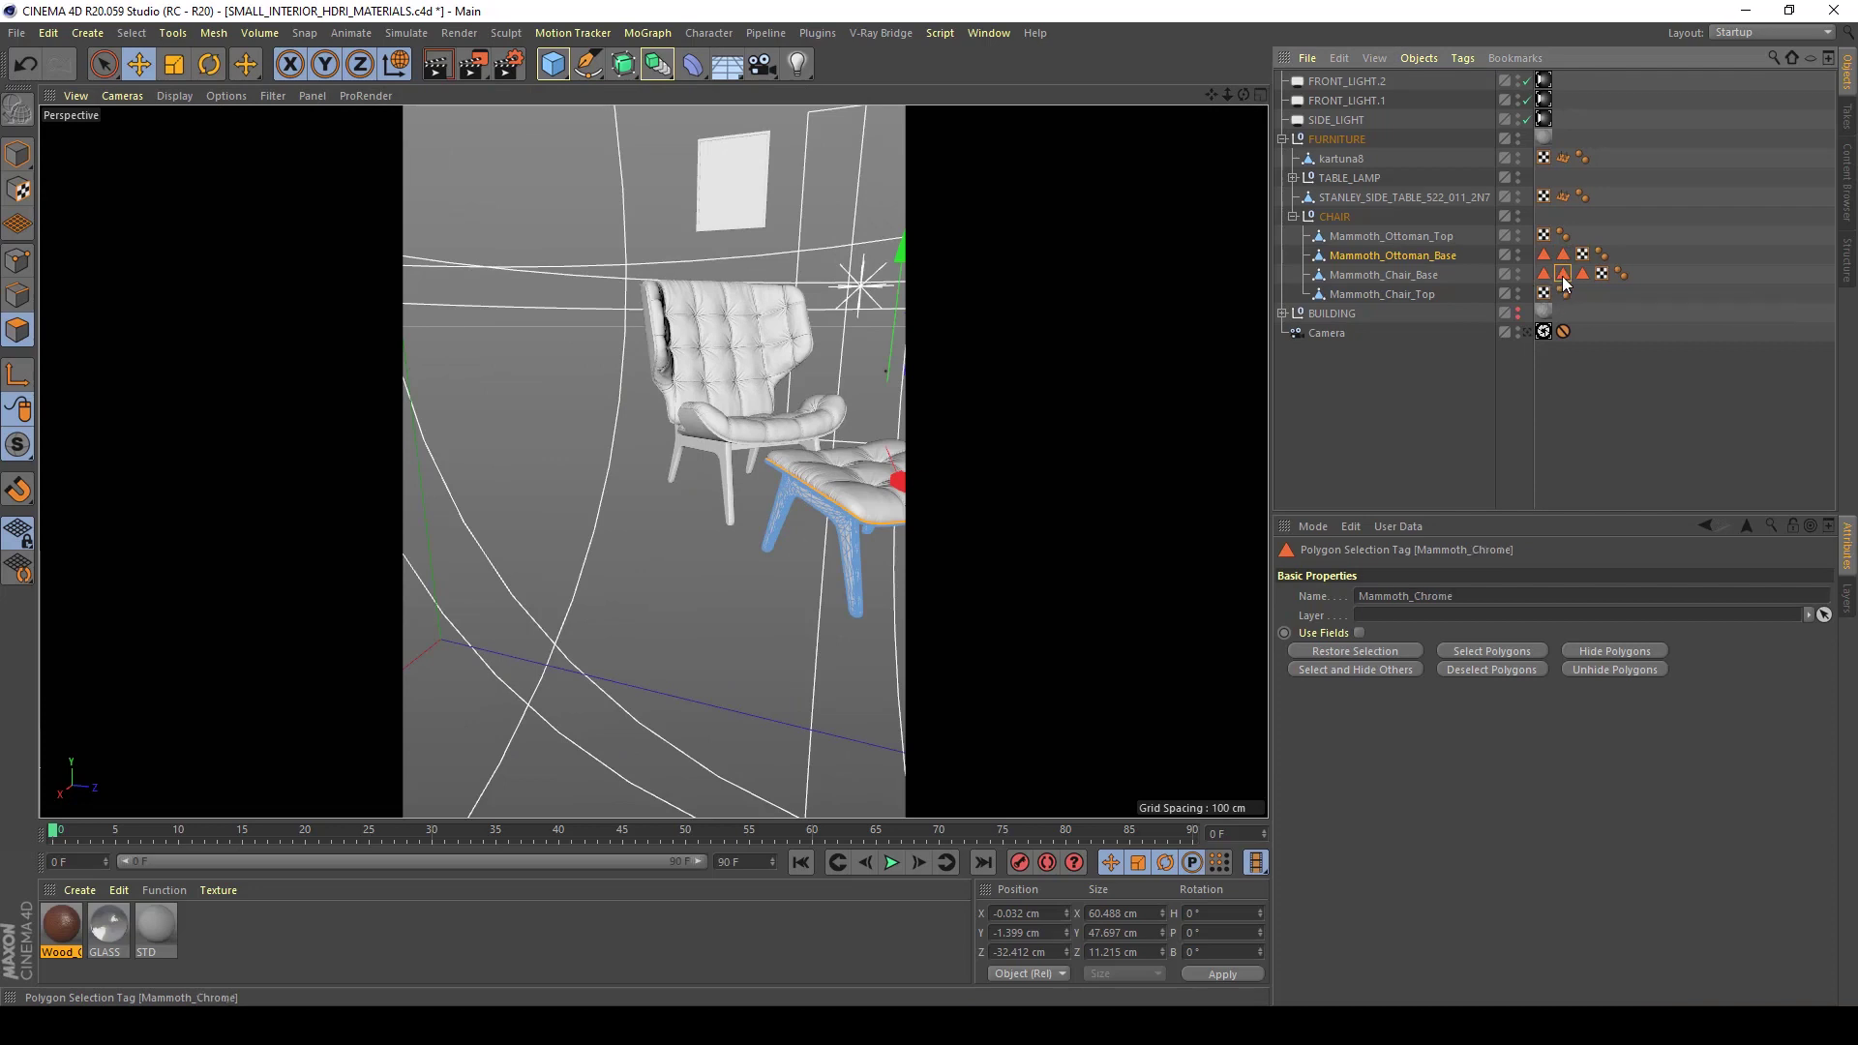
left_click(1562, 275)
left_click(1584, 275)
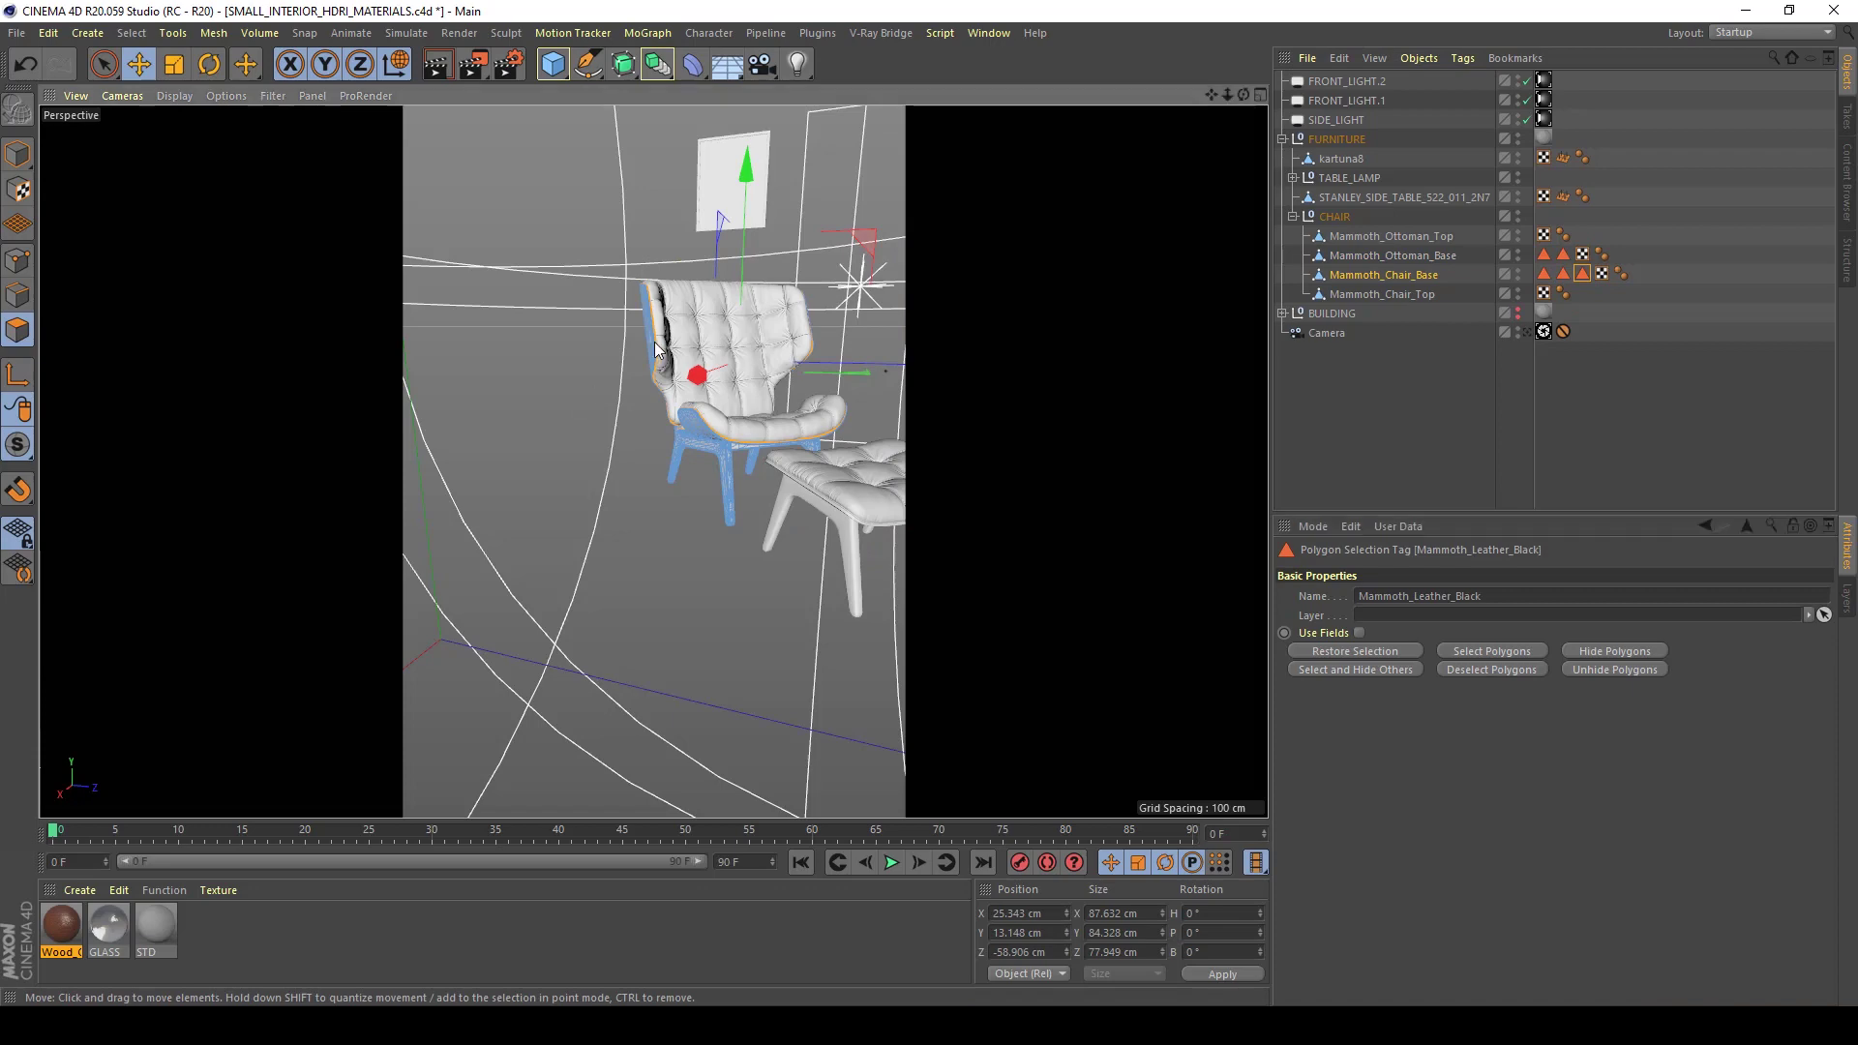
scroll(800, 360, "up", 5)
left_click_drag(800, 360, 895, 358, "alt")
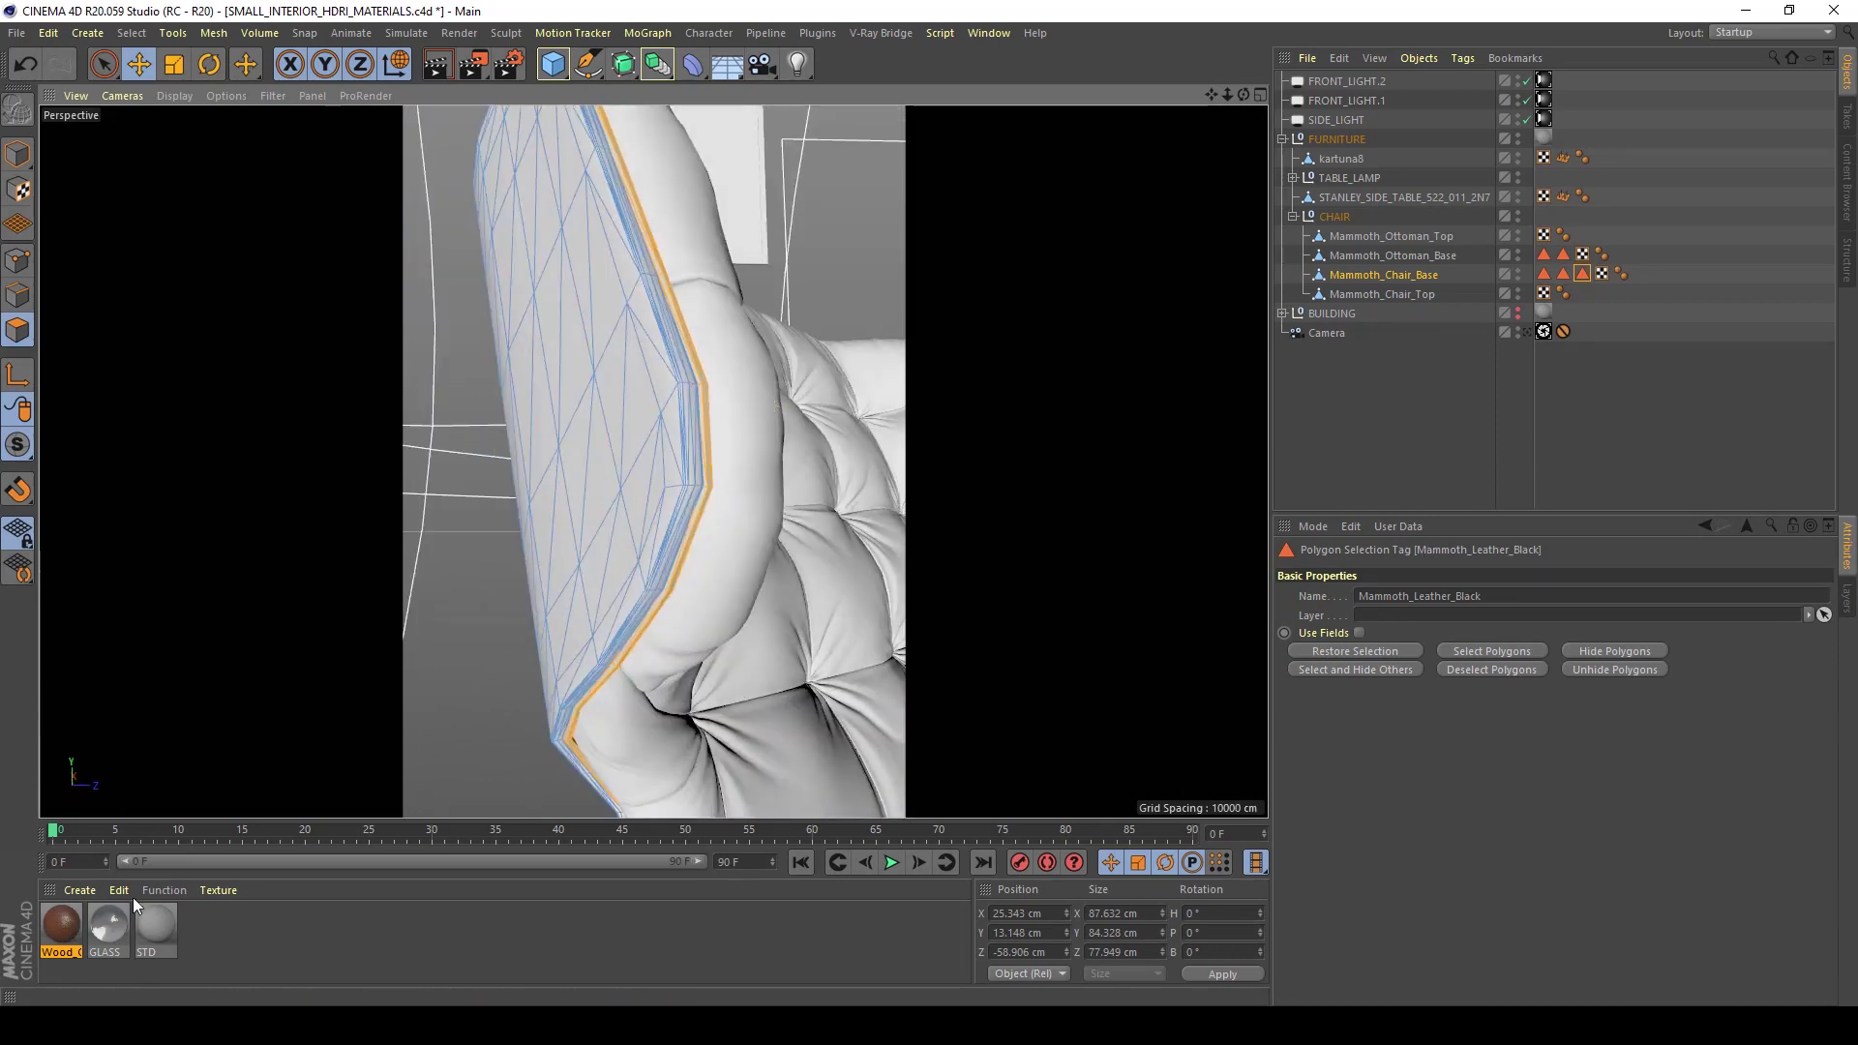
left_click(1543, 274)
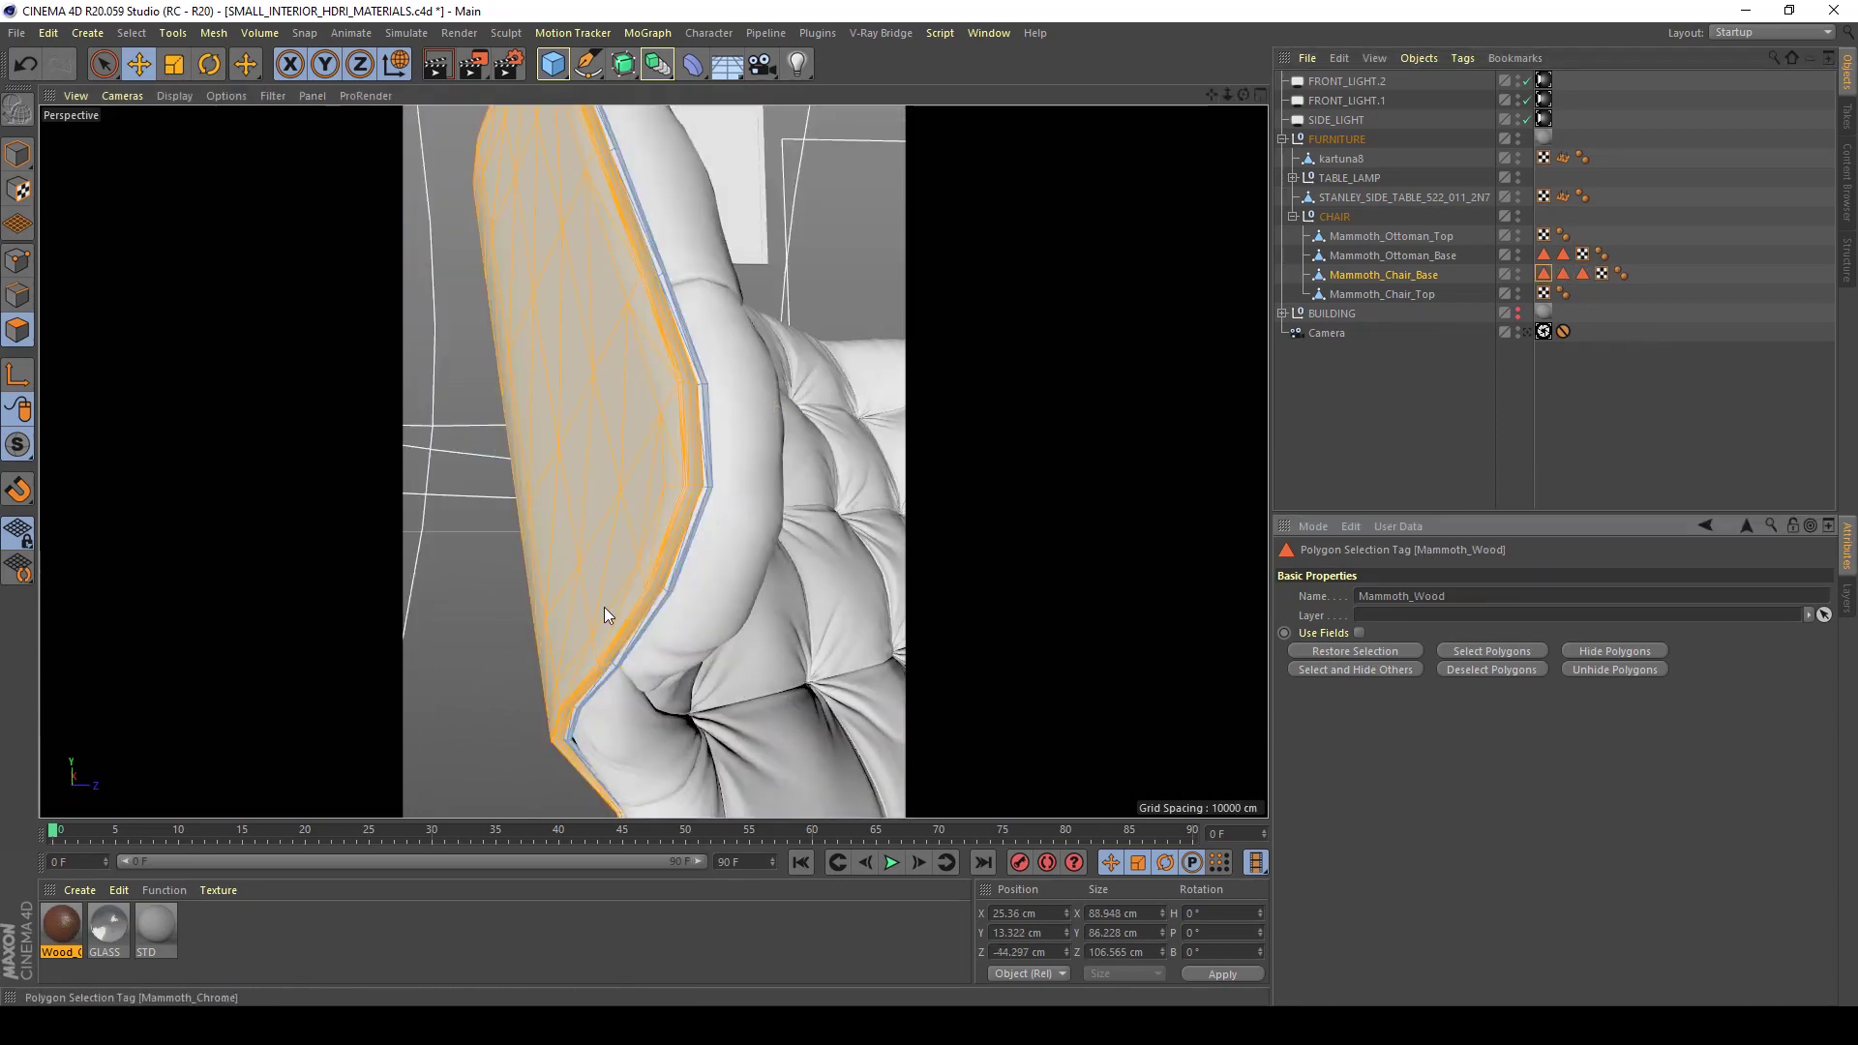
Apply Wood_Chair_01 to Mammoth_Chair_Base limited to its Mammoth_Wood selection
left_click_drag(48, 937, 614, 497)
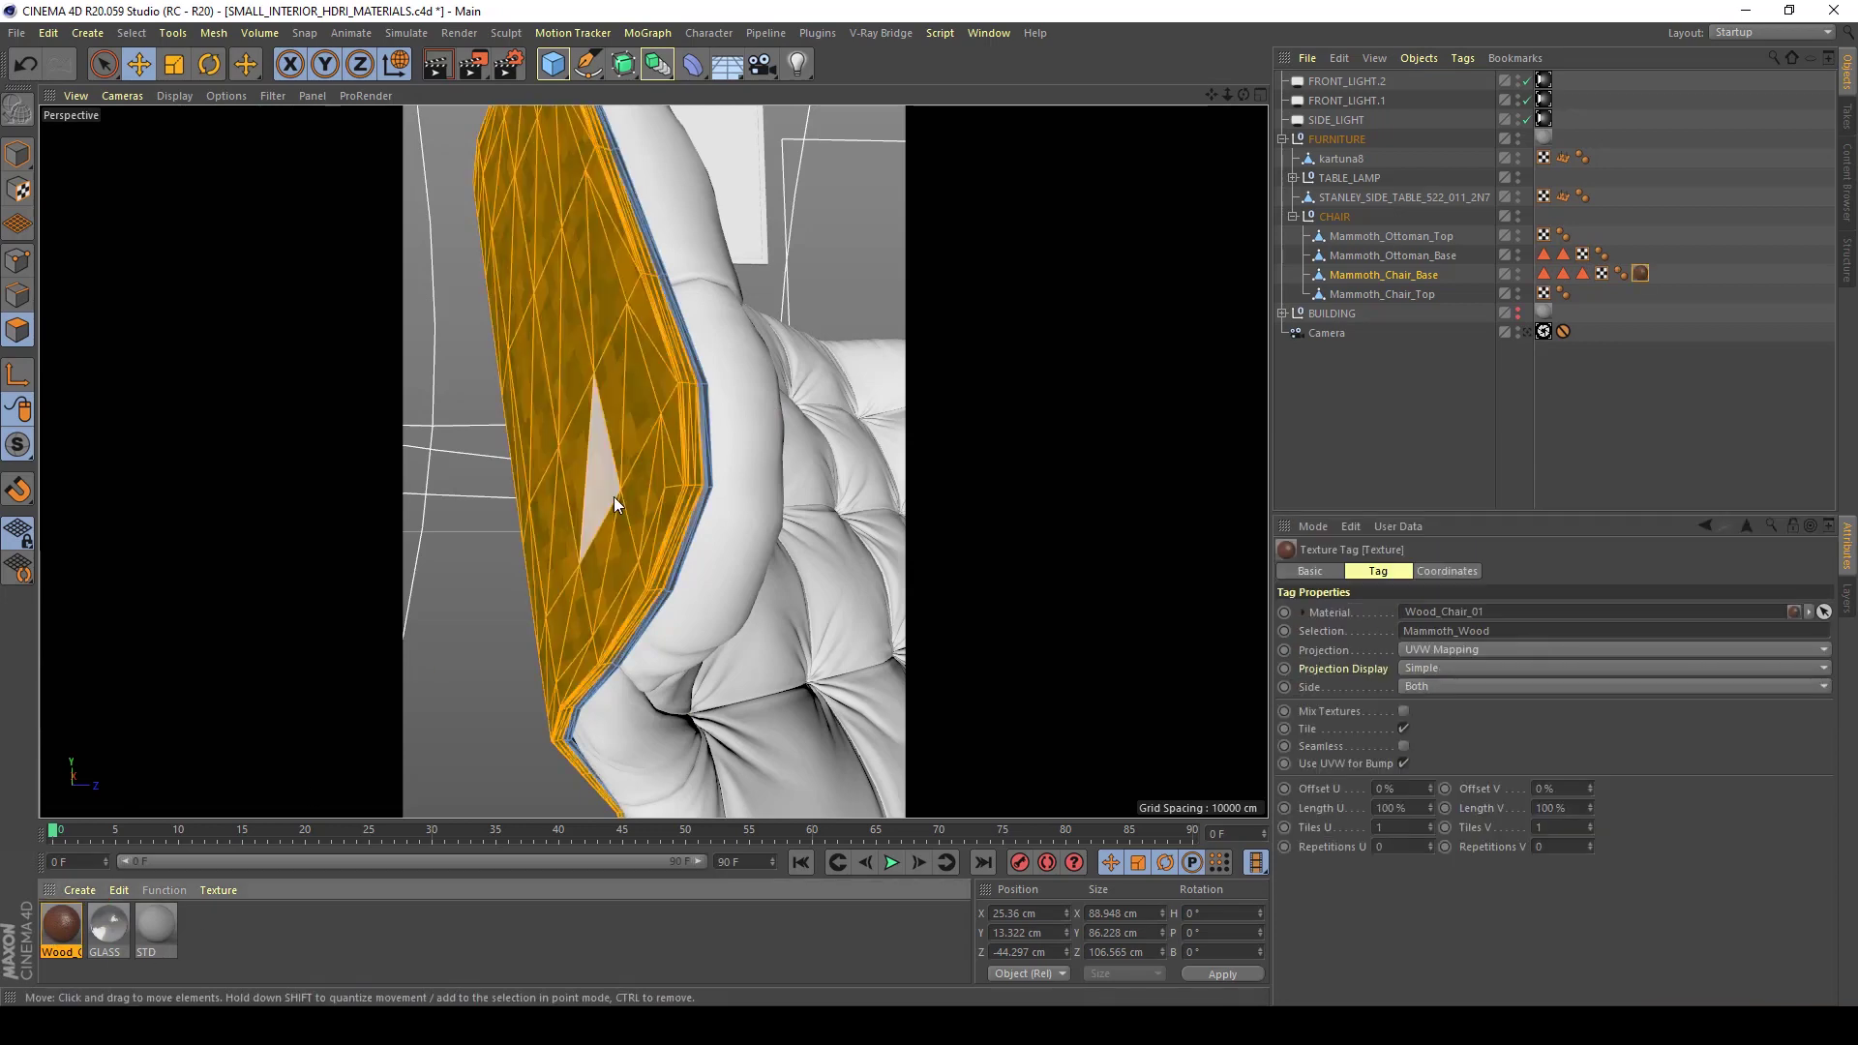
left_click(1507, 422)
scroll(787, 449, "down", 5)
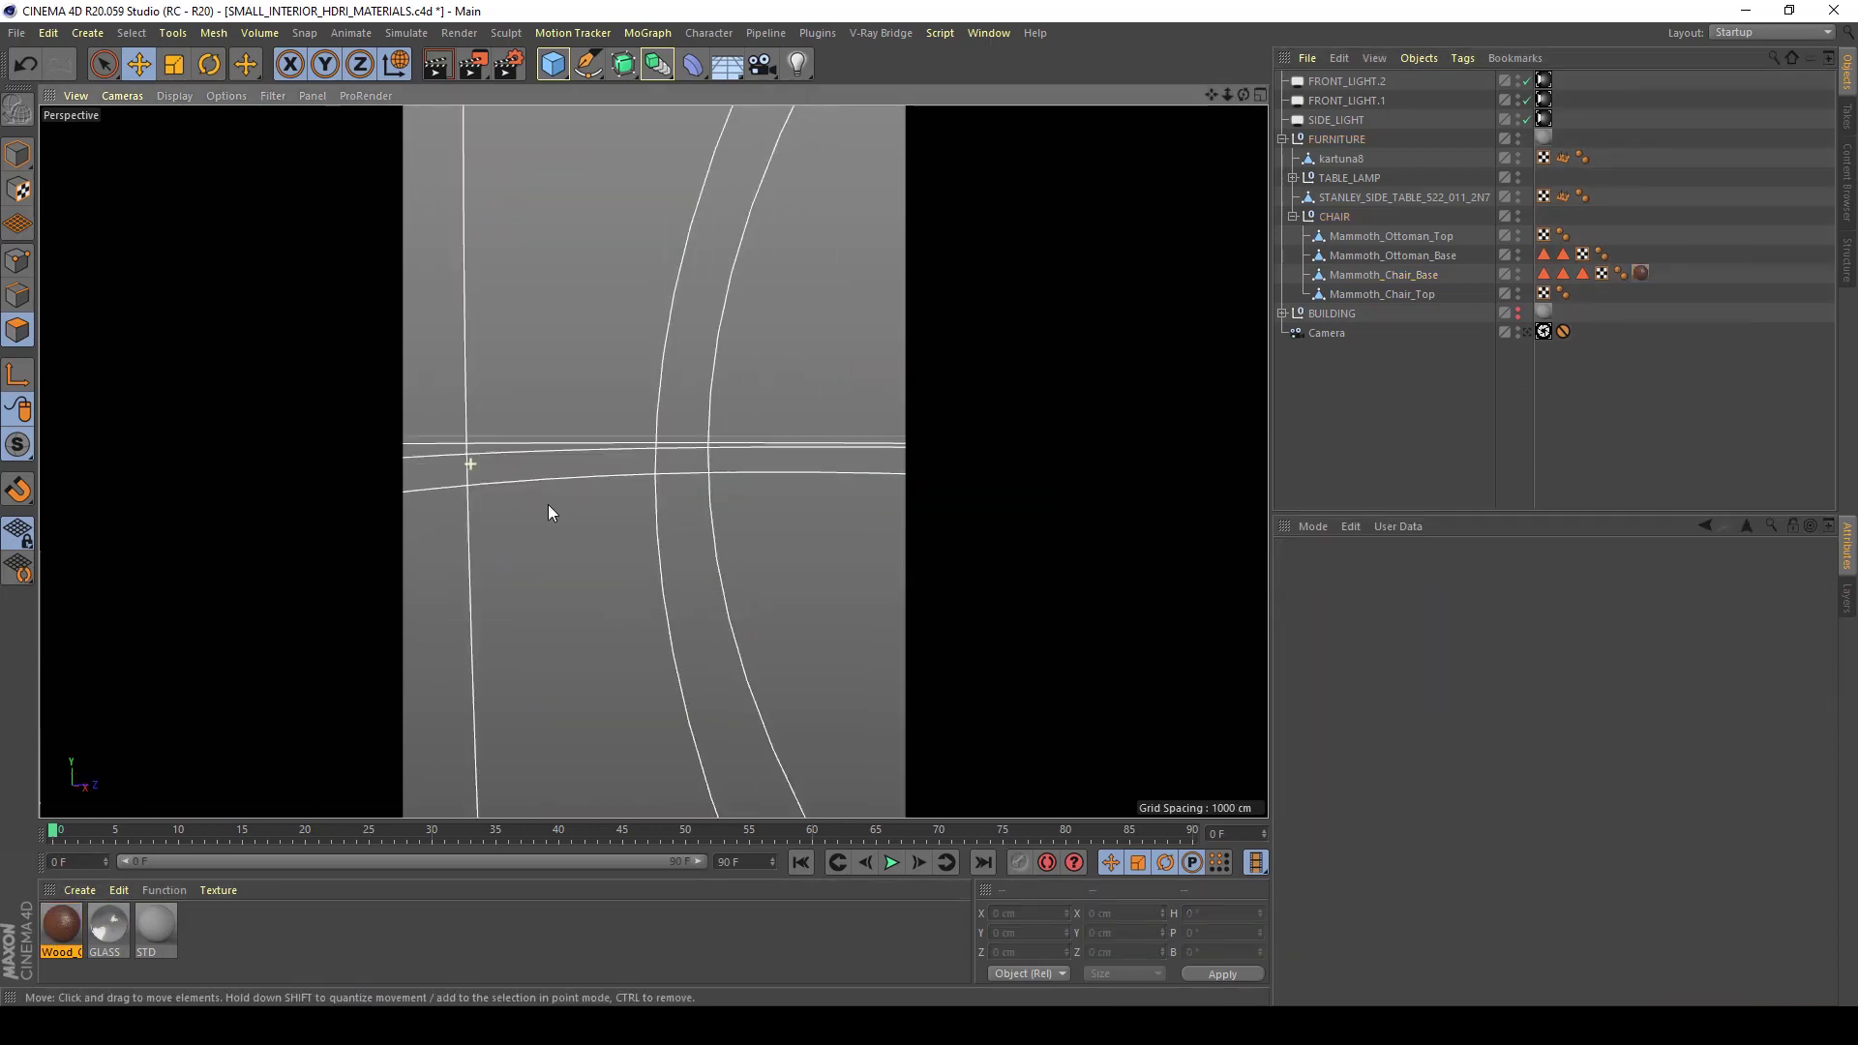
scroll(592, 399, "up", 5)
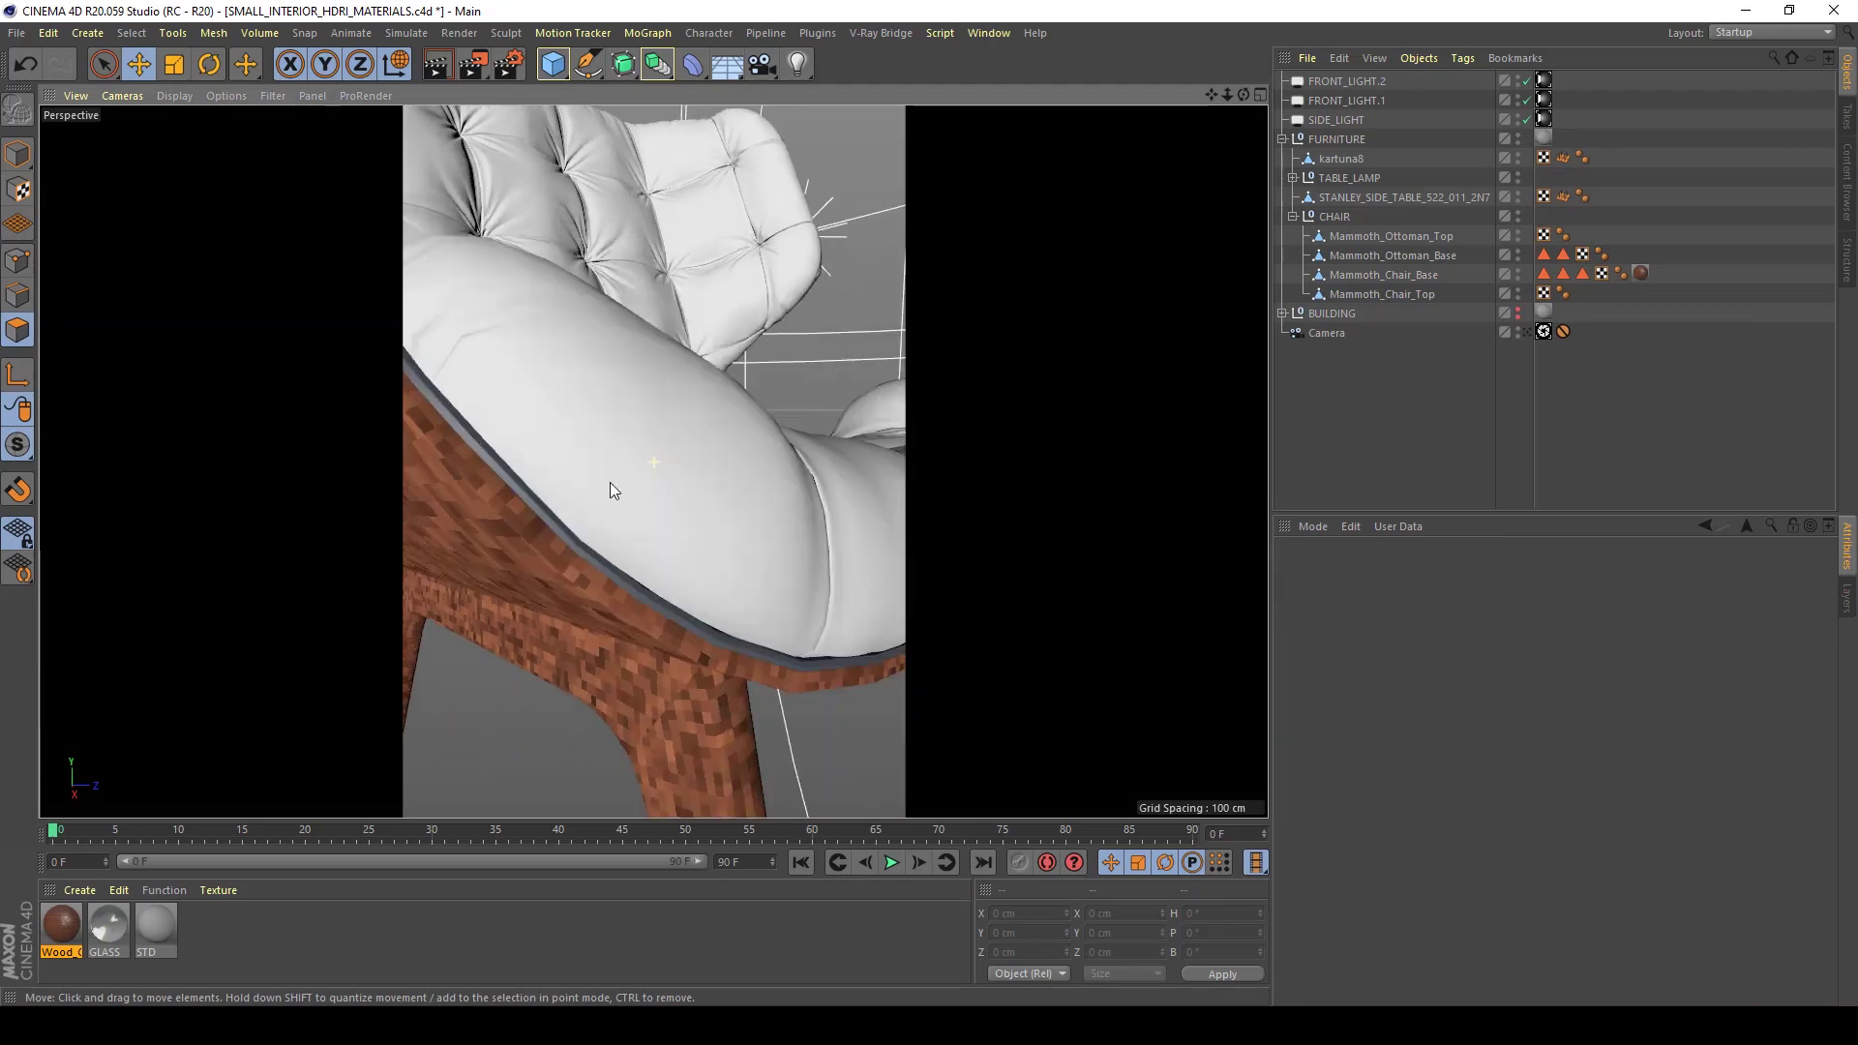
Preview mammoth_wood_face.jpg from the Chair folder, then return to the chair in Cinema 4D
mouse_move(606, 979)
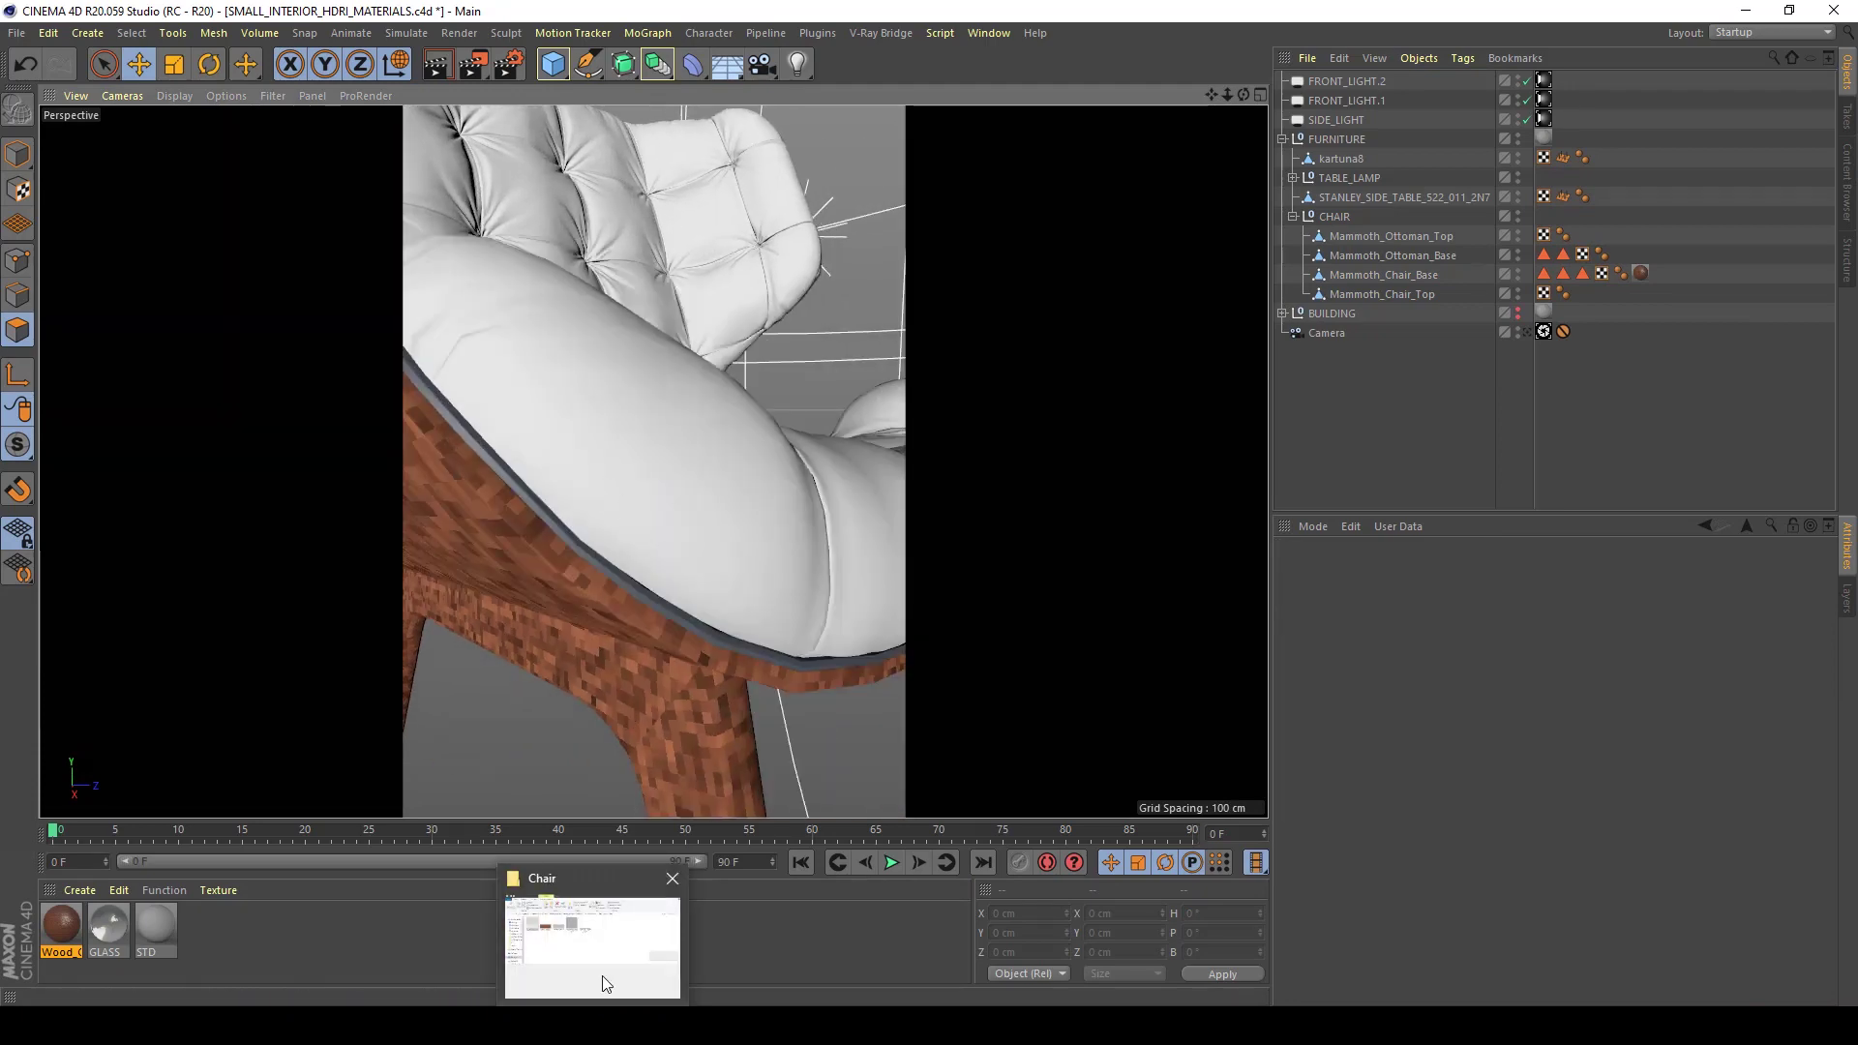
left_click(606, 983)
left_click(868, 764)
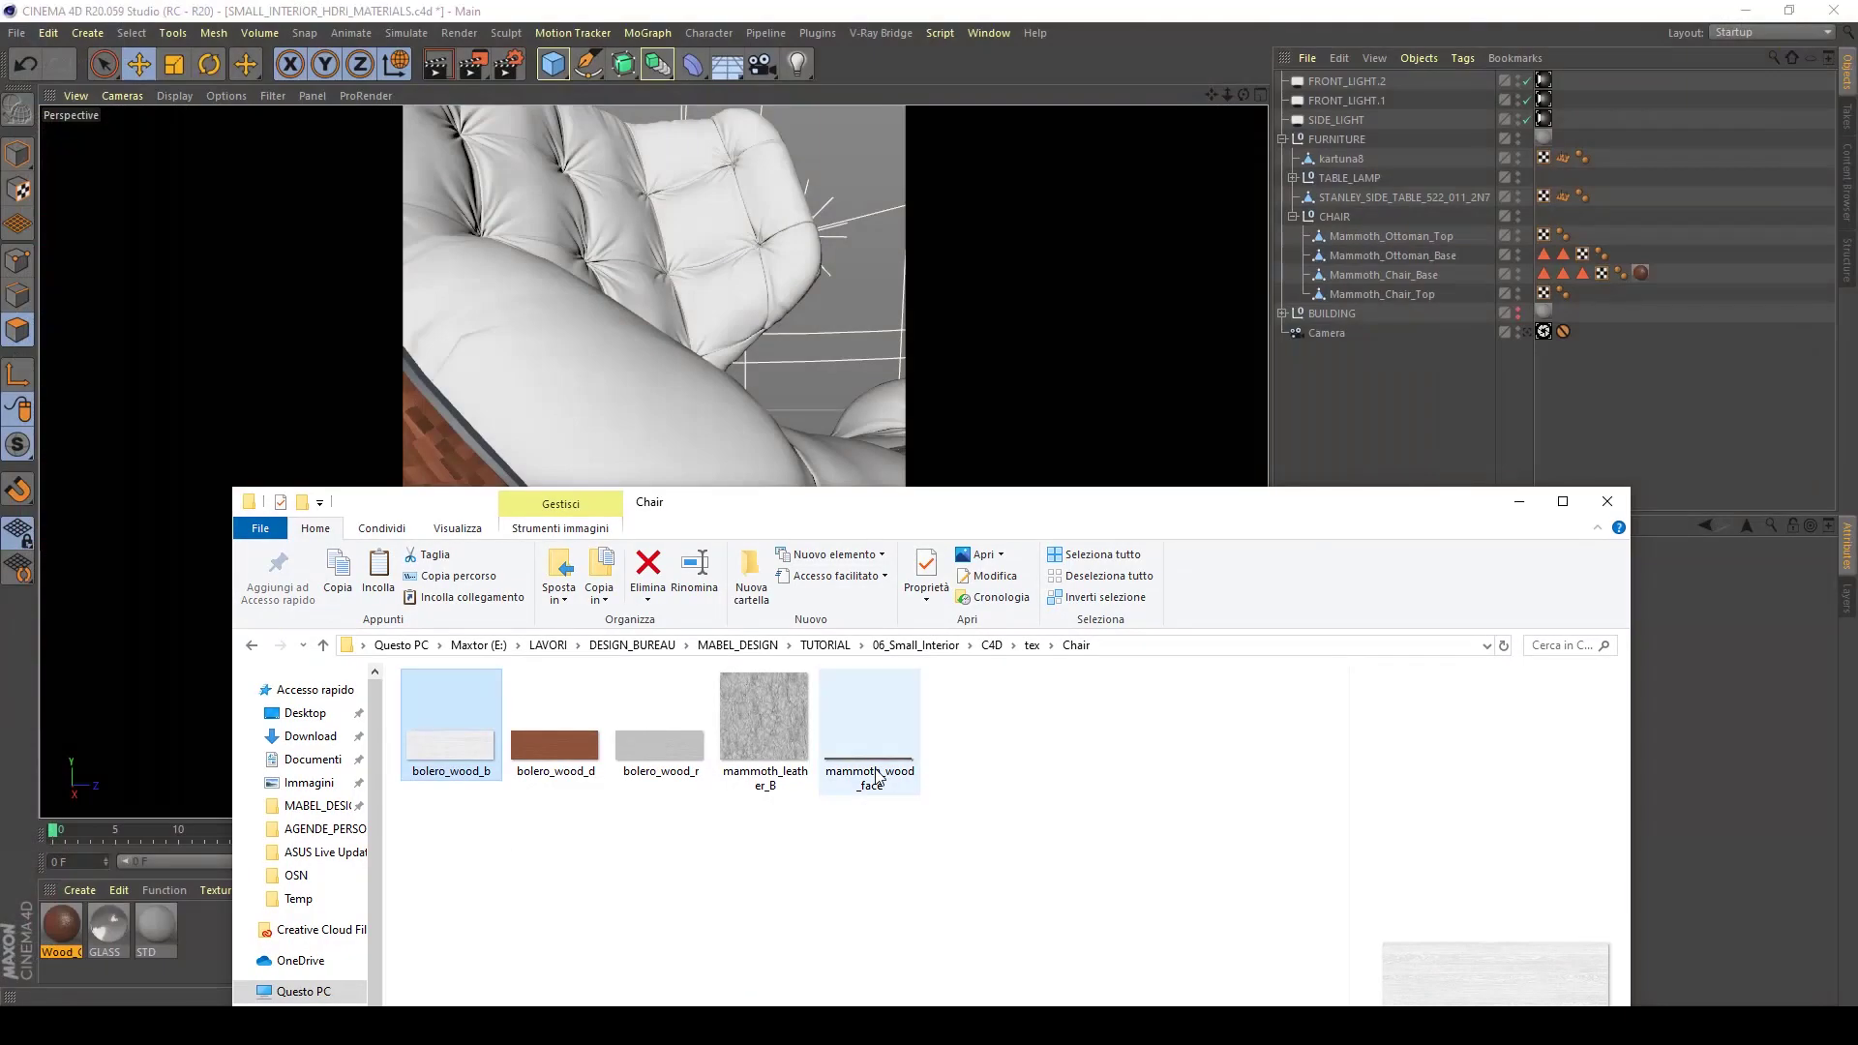
left_click_drag(1016, 505, 811, 252)
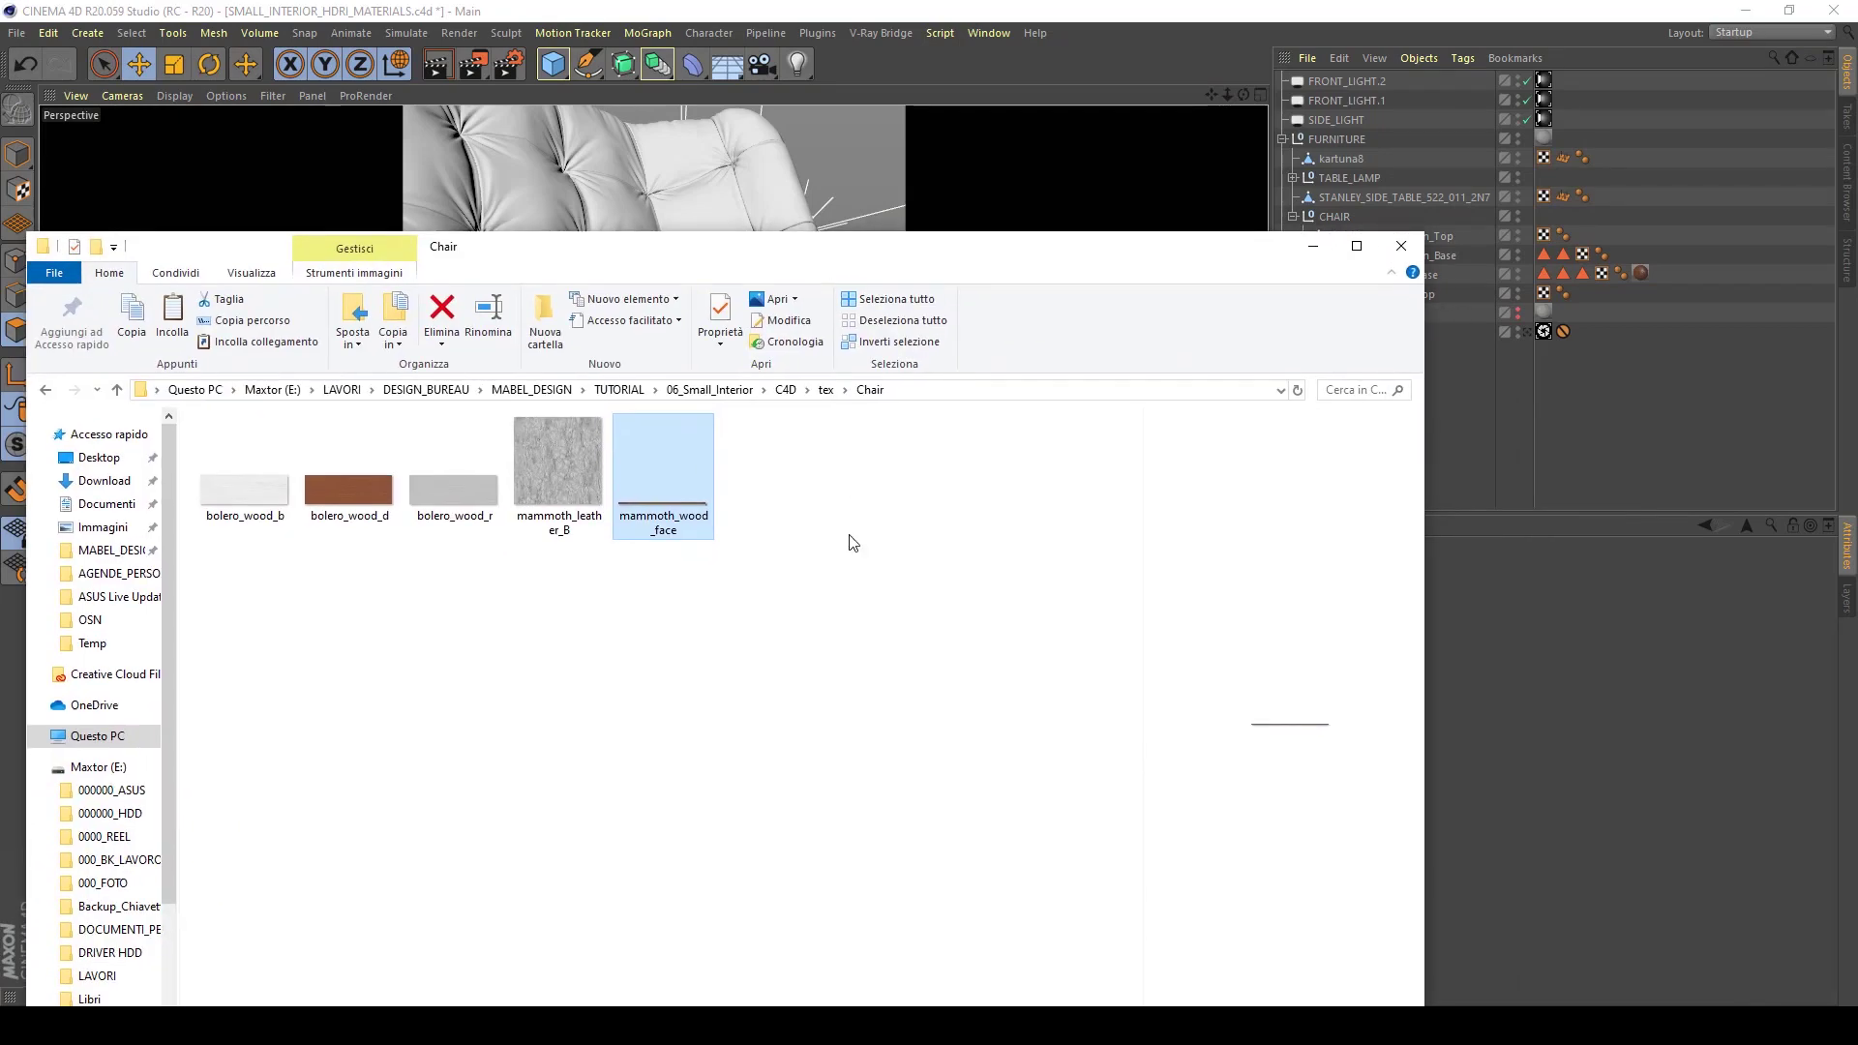
double_click(677, 502)
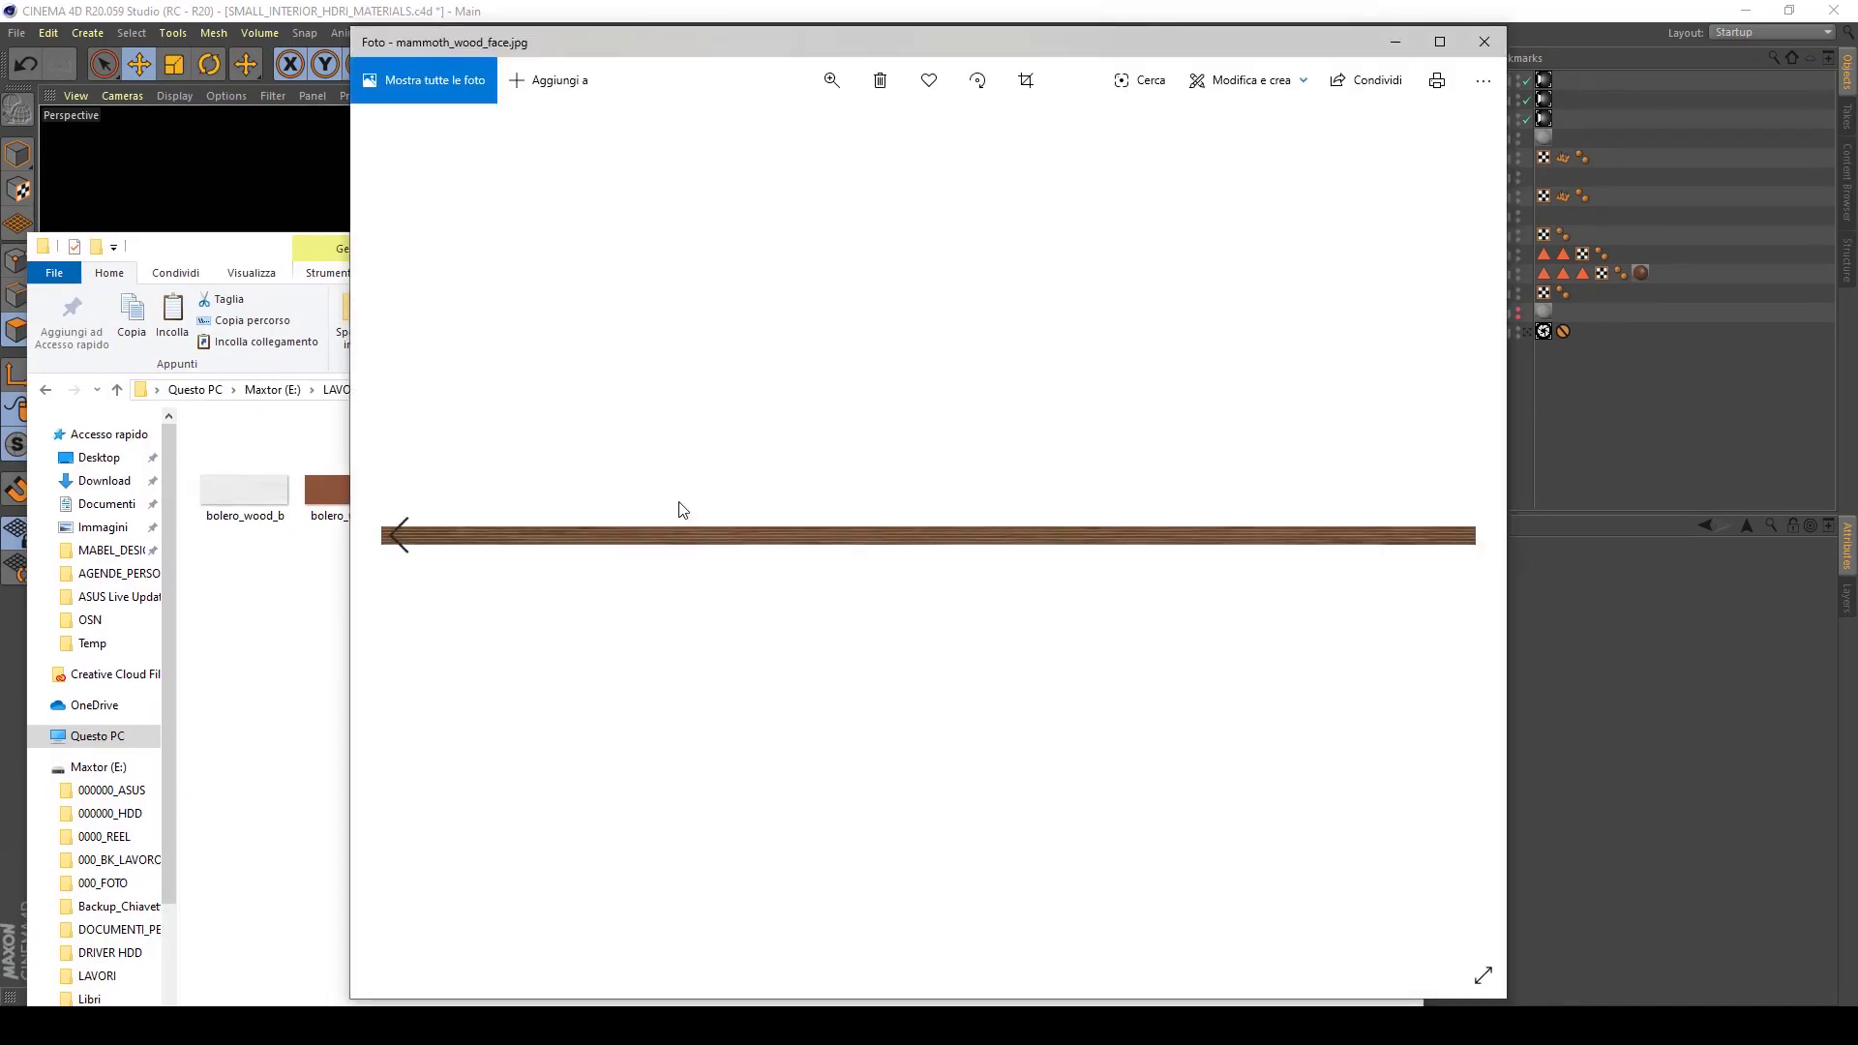
left_click(1477, 45)
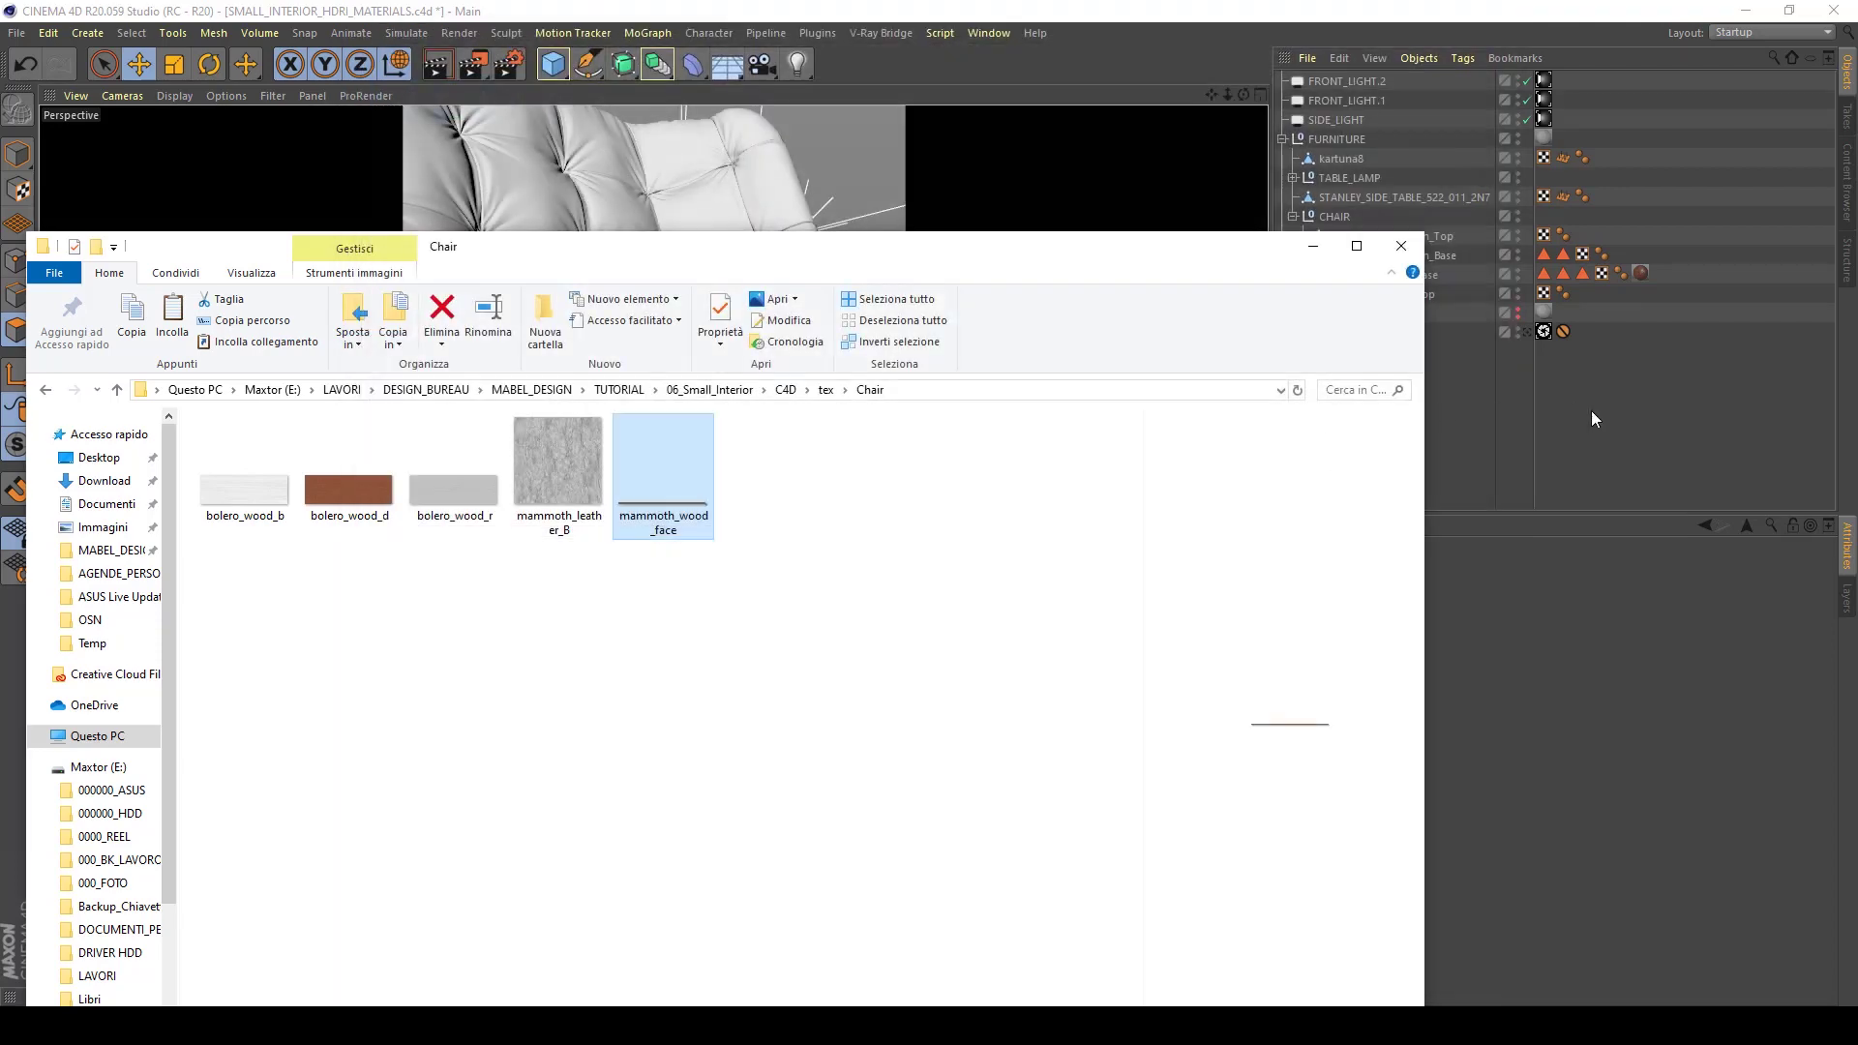
left_click(1591, 410)
left_click_drag(792, 518, 670, 624, "alt")
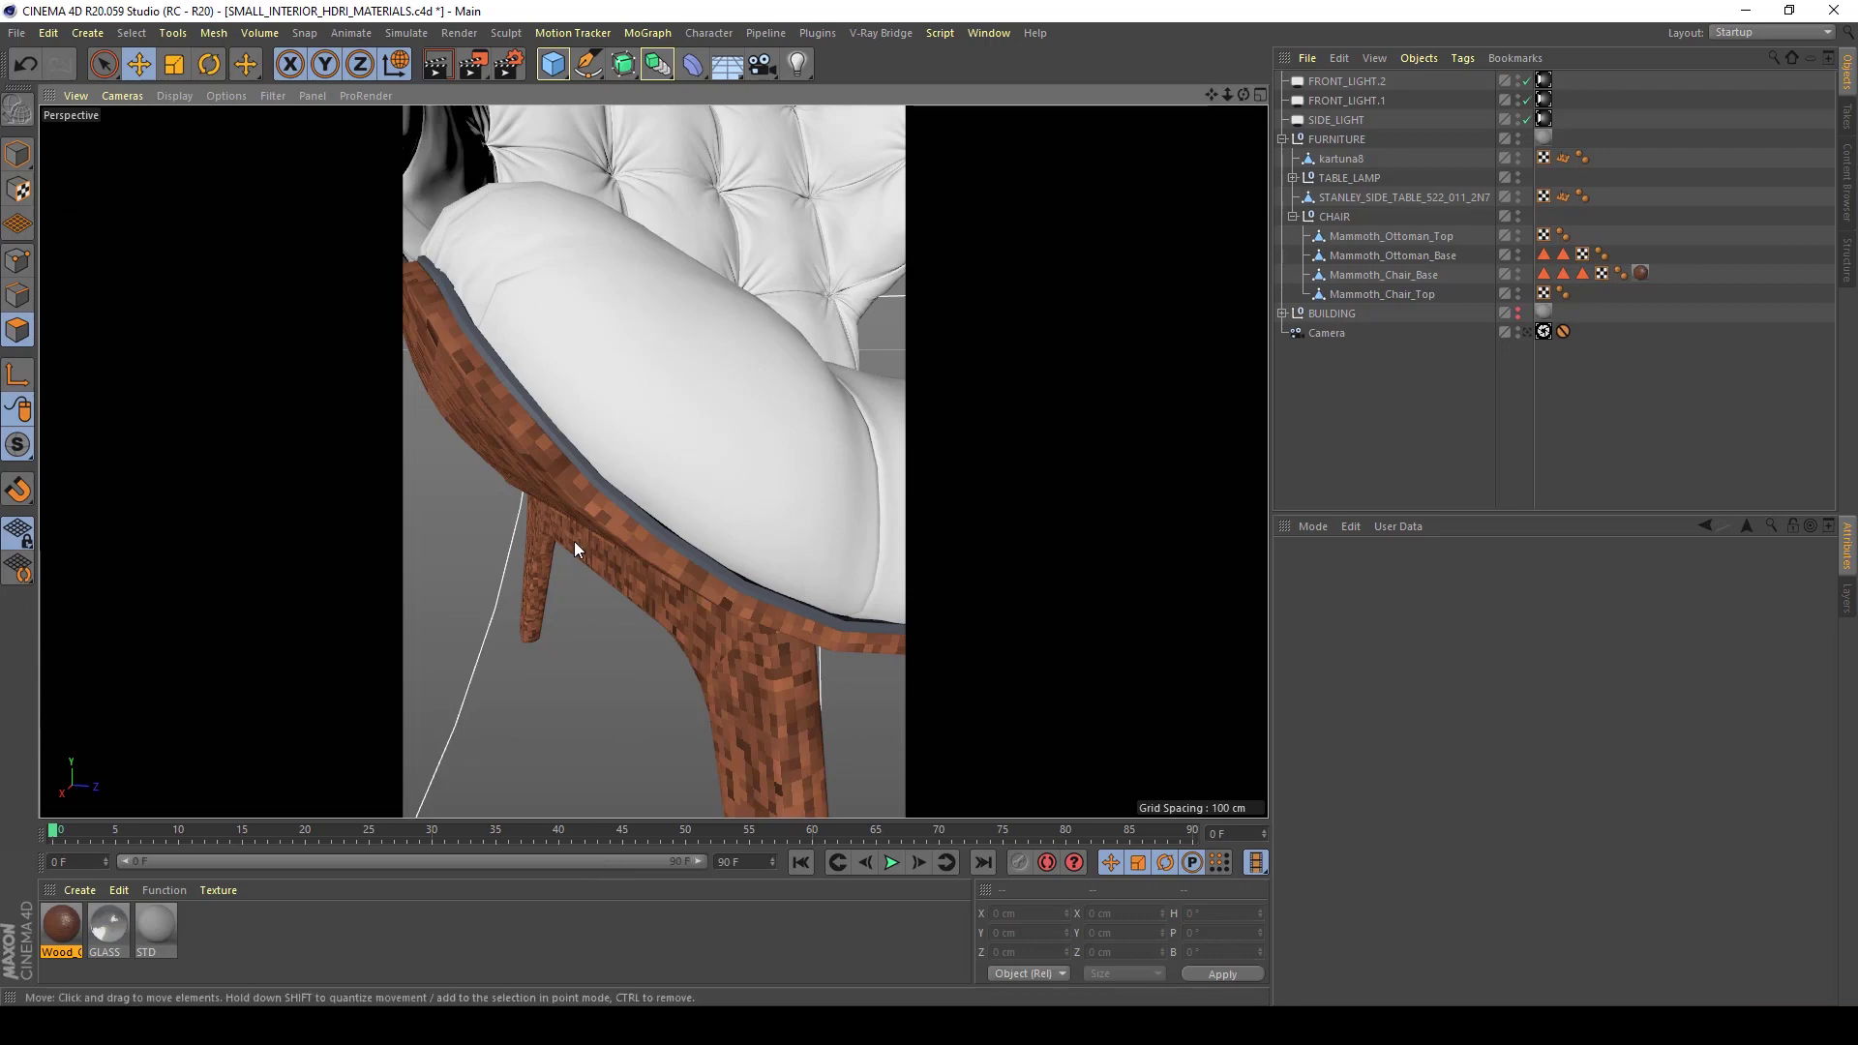
Frame the whole chair and show Wood_Chair_01's settings, with Diffuse Layer 1 using bolero_wood_d.jpg
left_click_drag(573, 542, 686, 536, "alt")
scroll(542, 562, "down", 5)
left_click(61, 925)
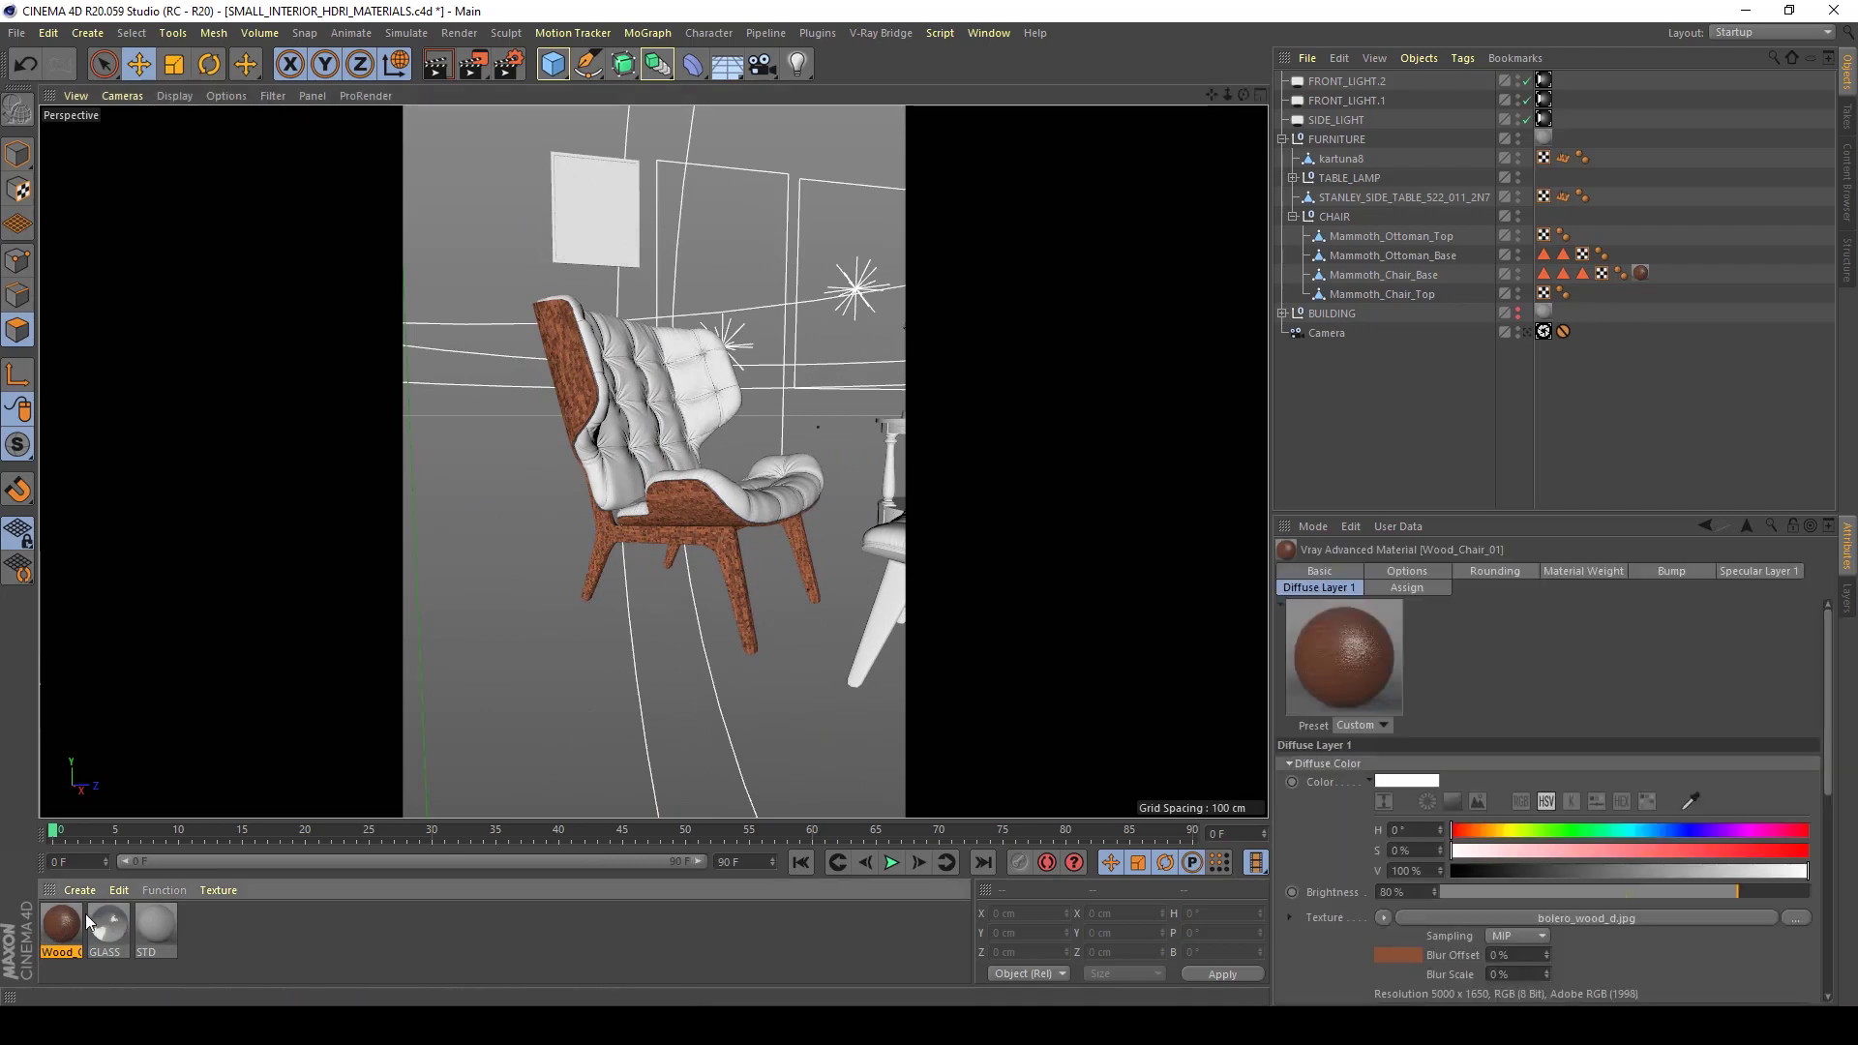
Raise Wood_Chair_01's Map Preview Size to 1024 x 1024 and inspect the sharper grain on the chair
double_click(73, 931)
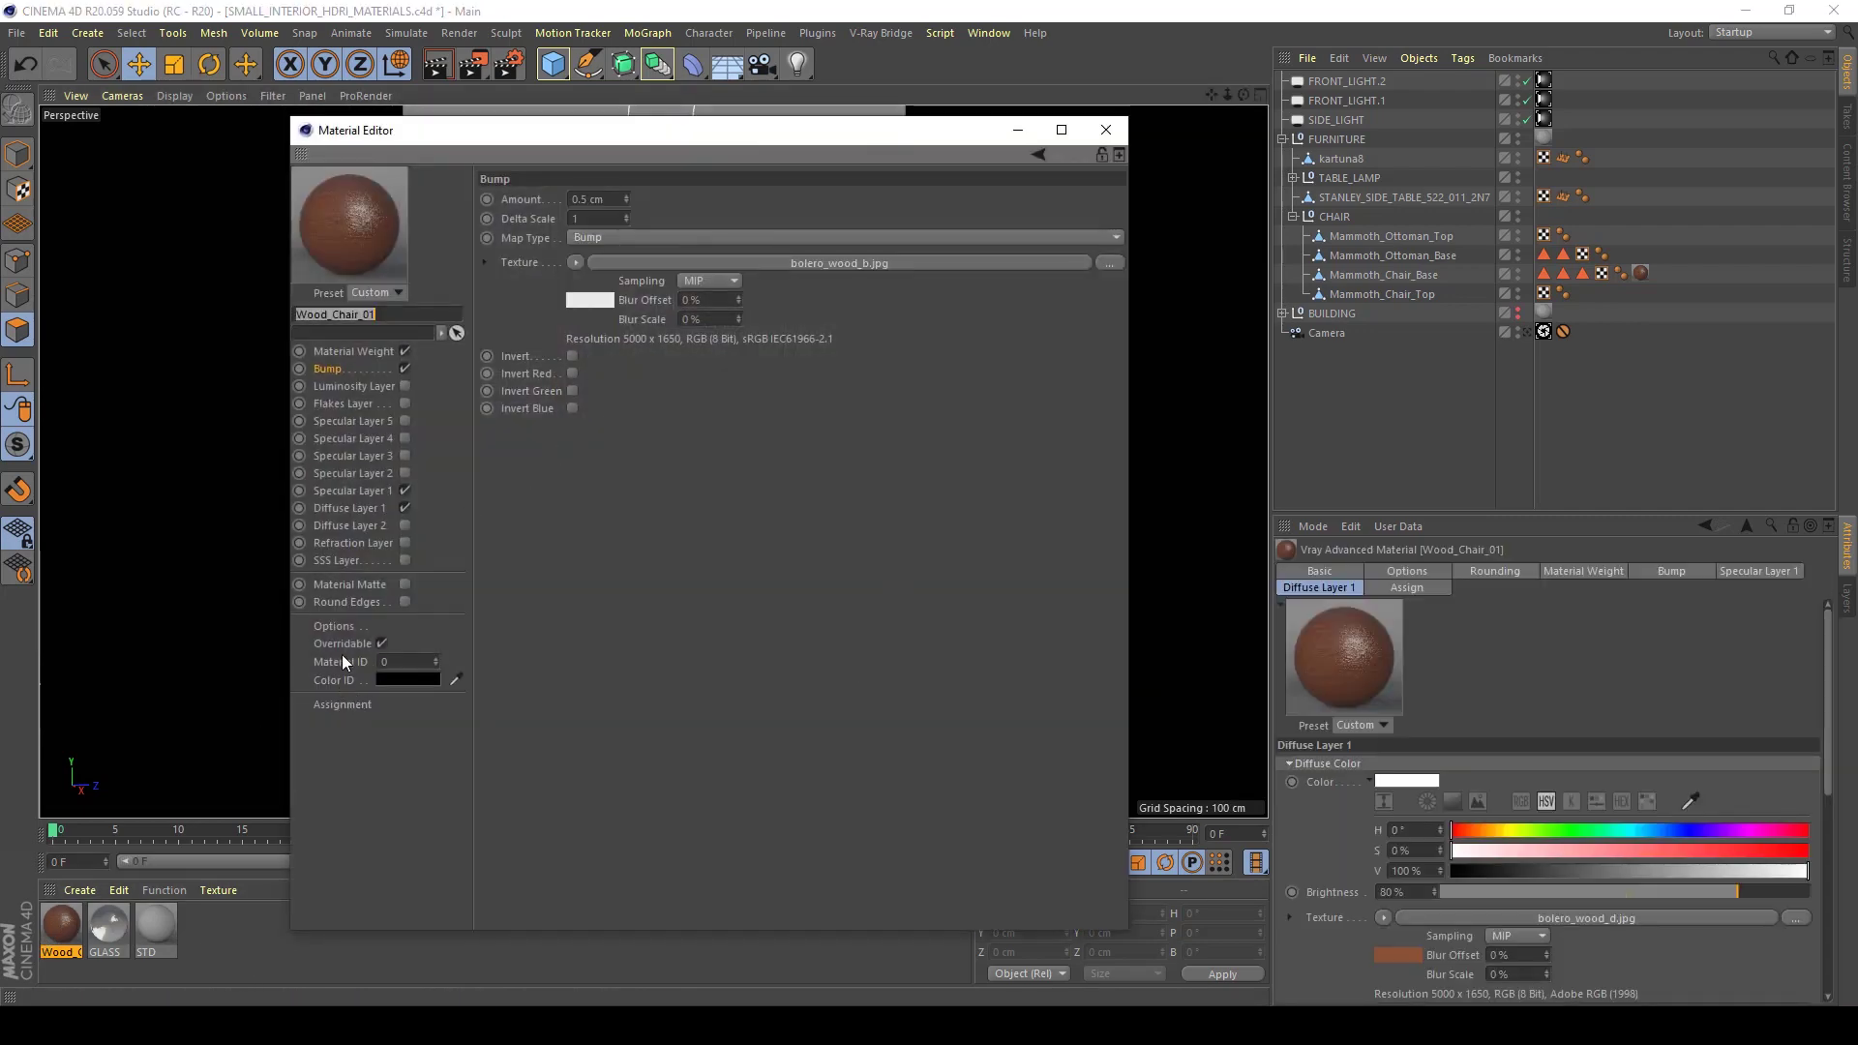
left_click(333, 628)
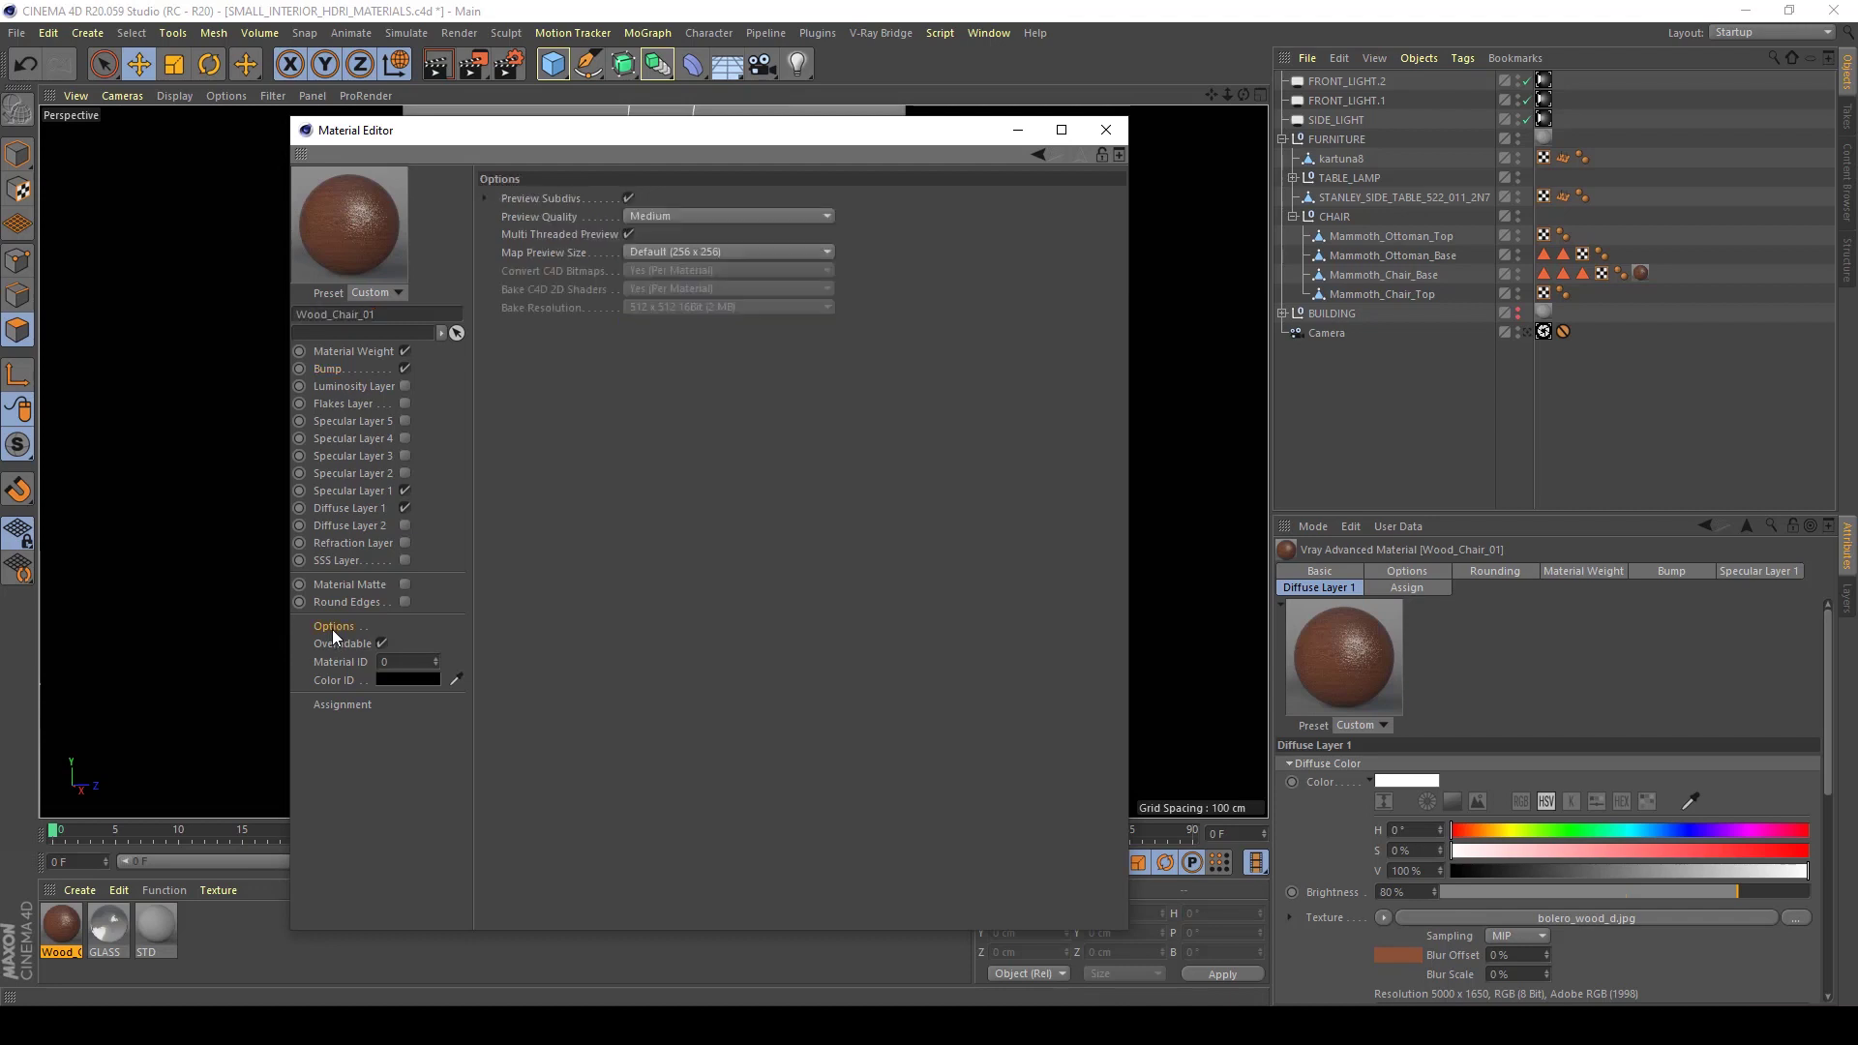
left_click(652, 253)
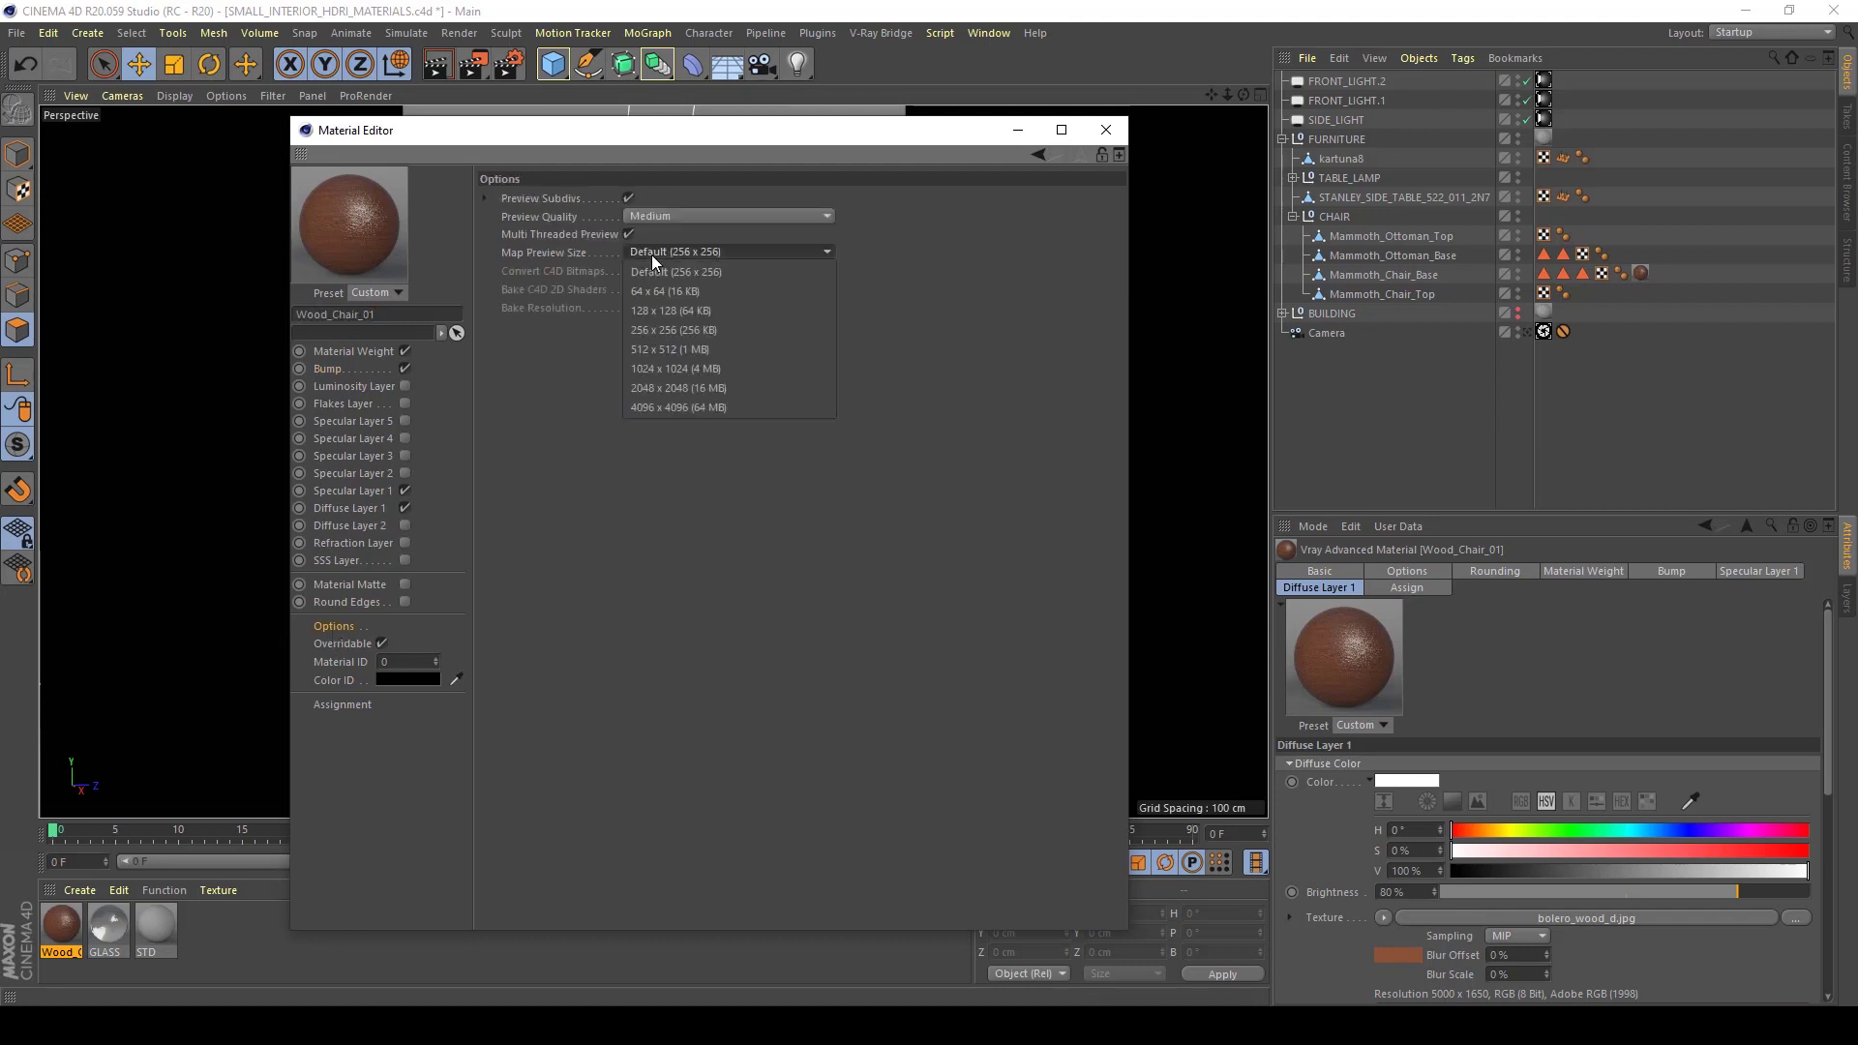
left_click(659, 350)
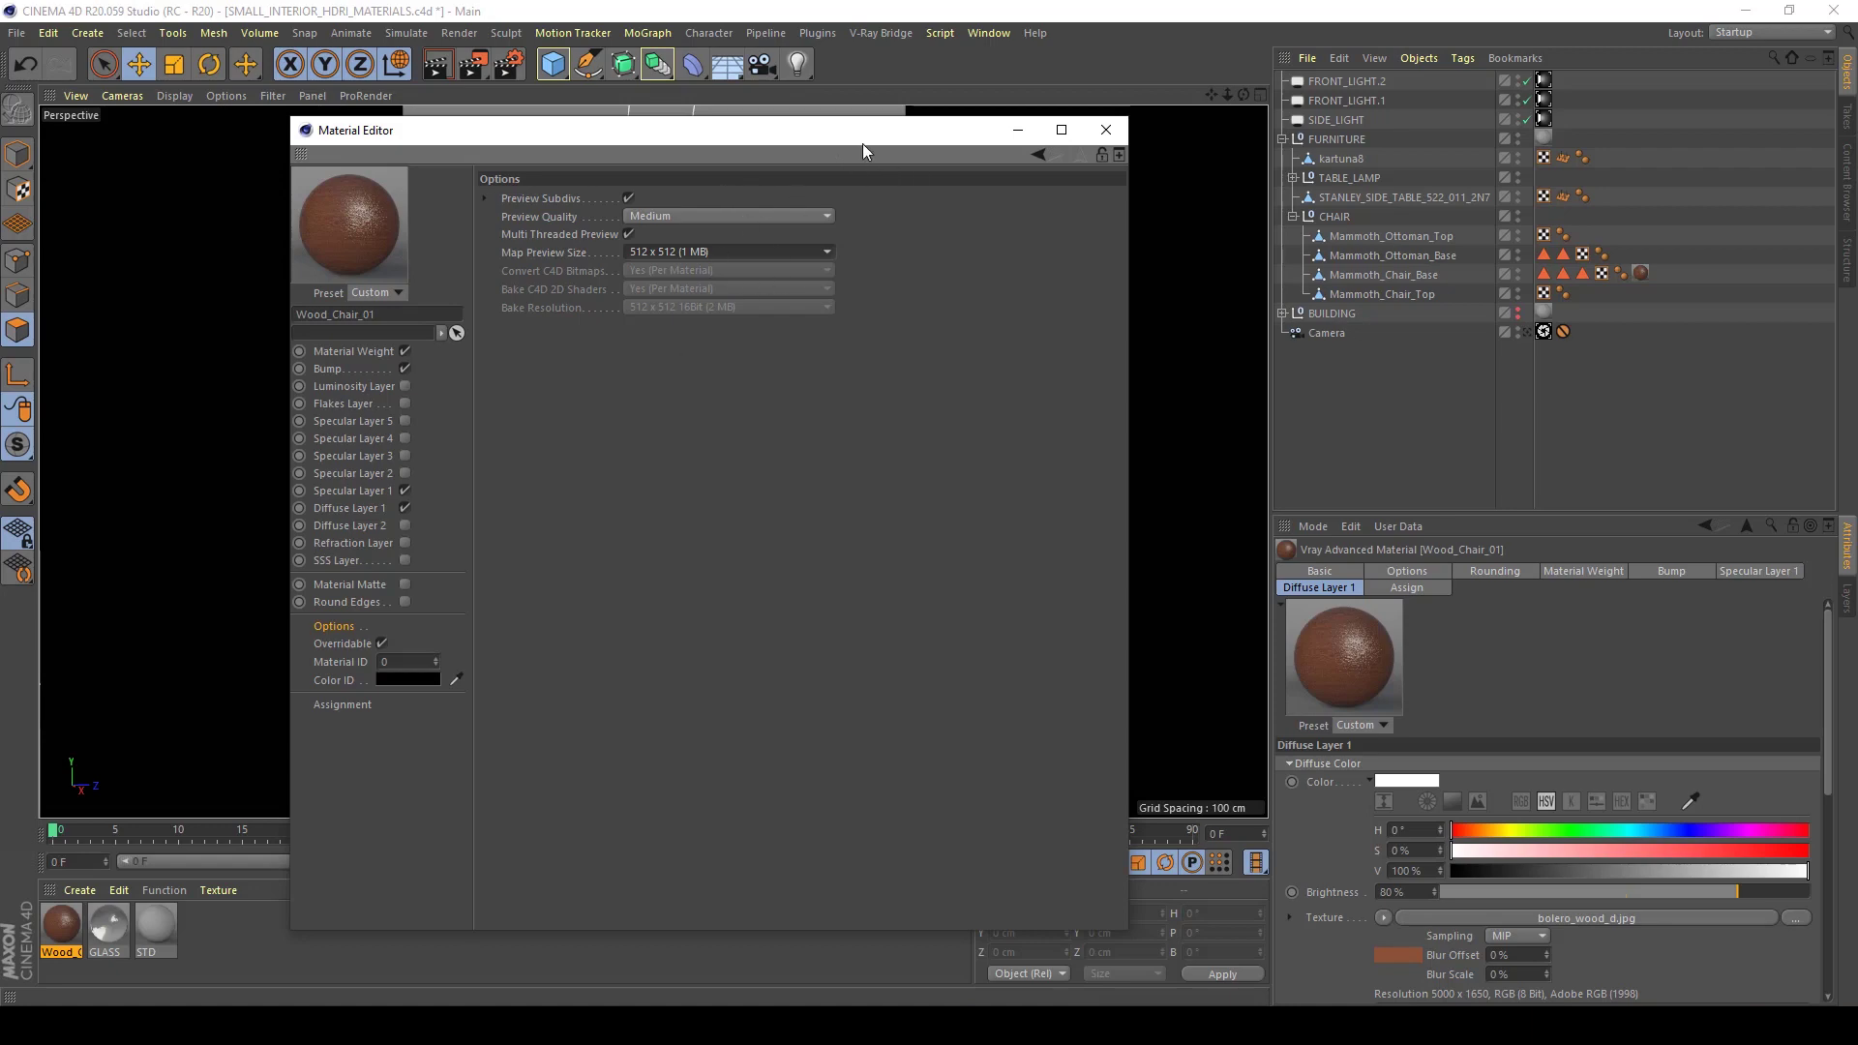
left_click_drag(862, 146, 1345, 183)
scroll(699, 525, "up", 5)
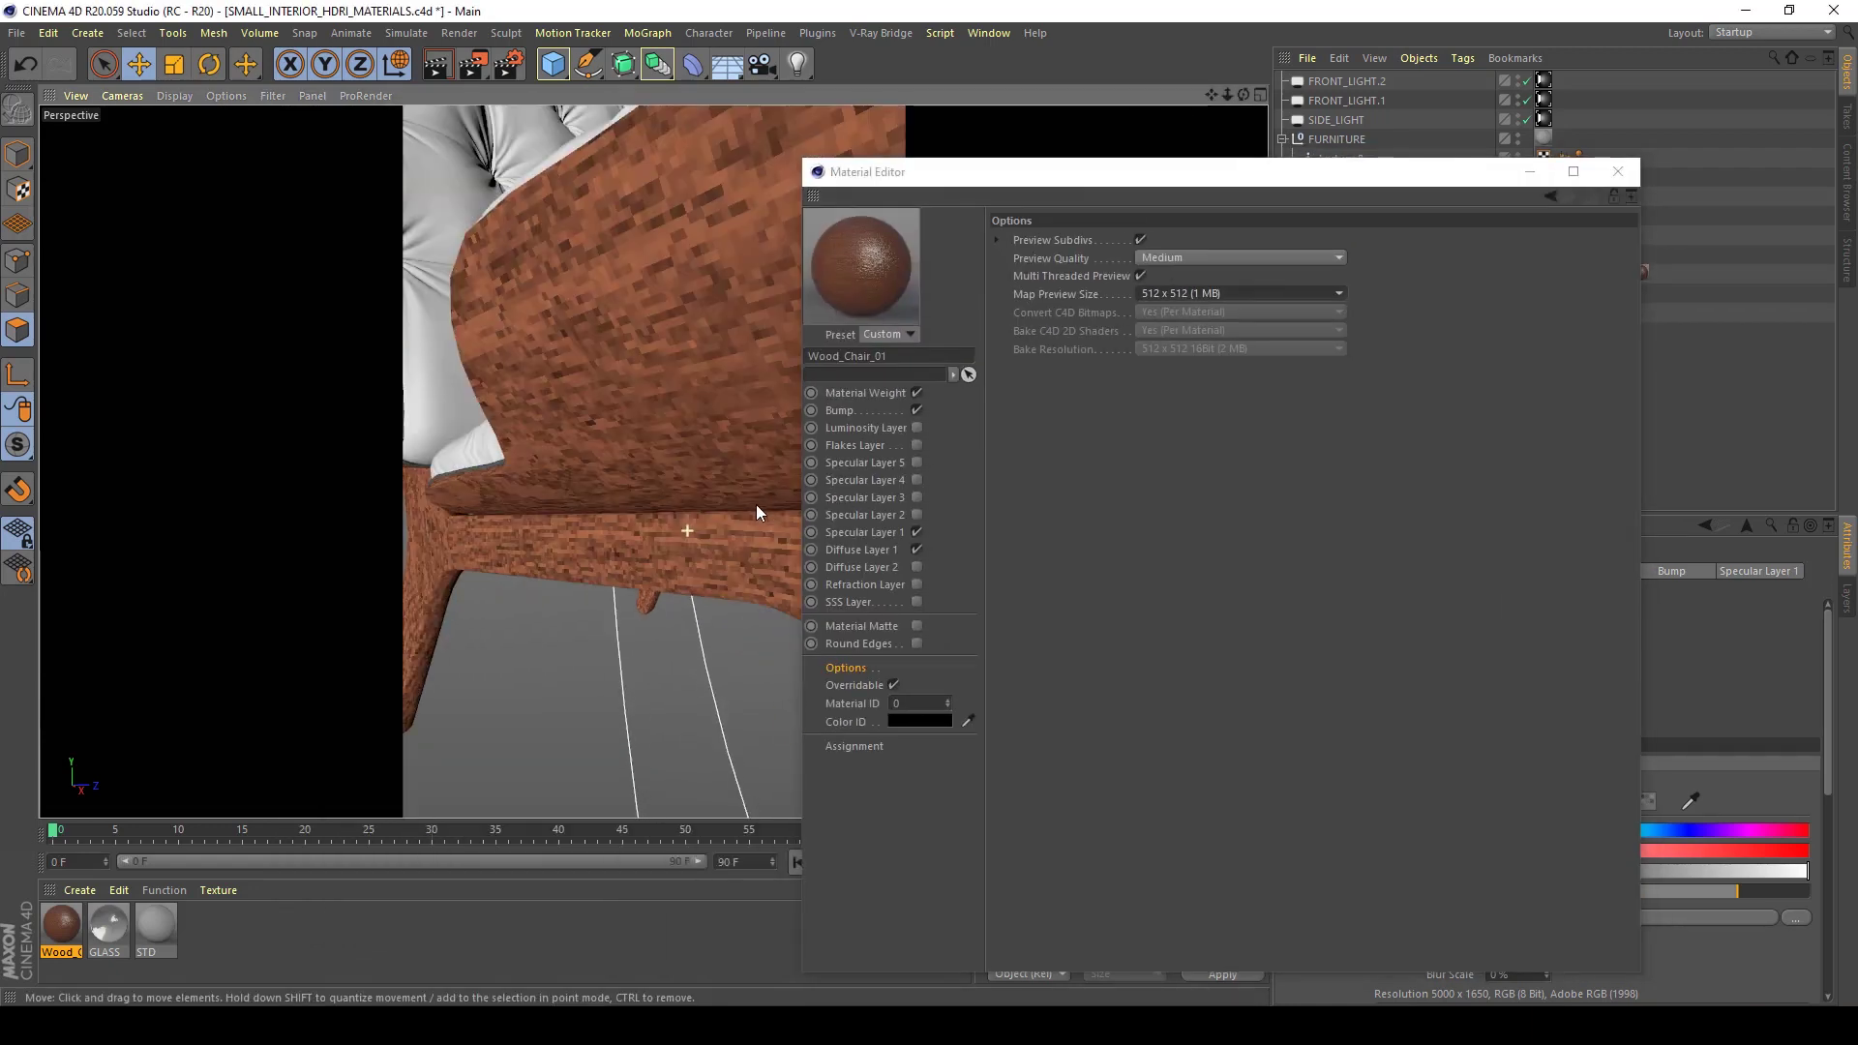
scroll(716, 499, "down", 3)
left_click(1198, 294)
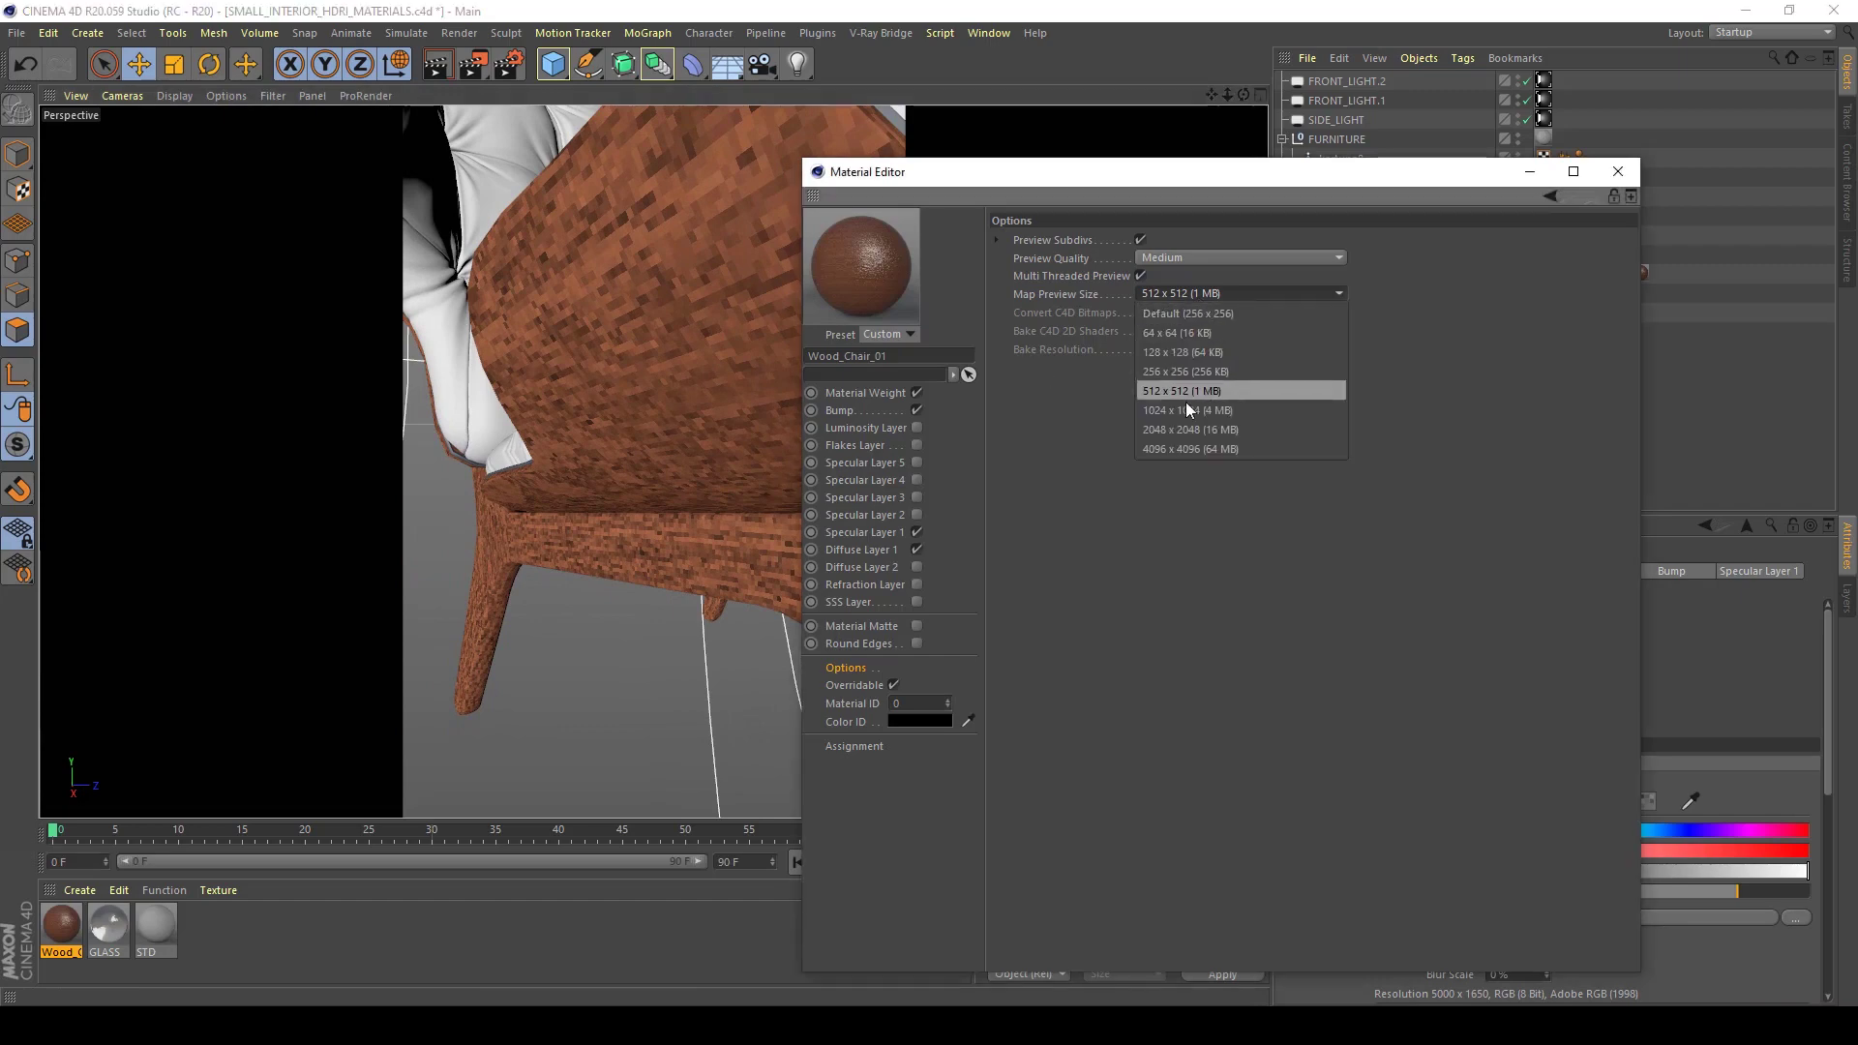
left_click(1185, 408)
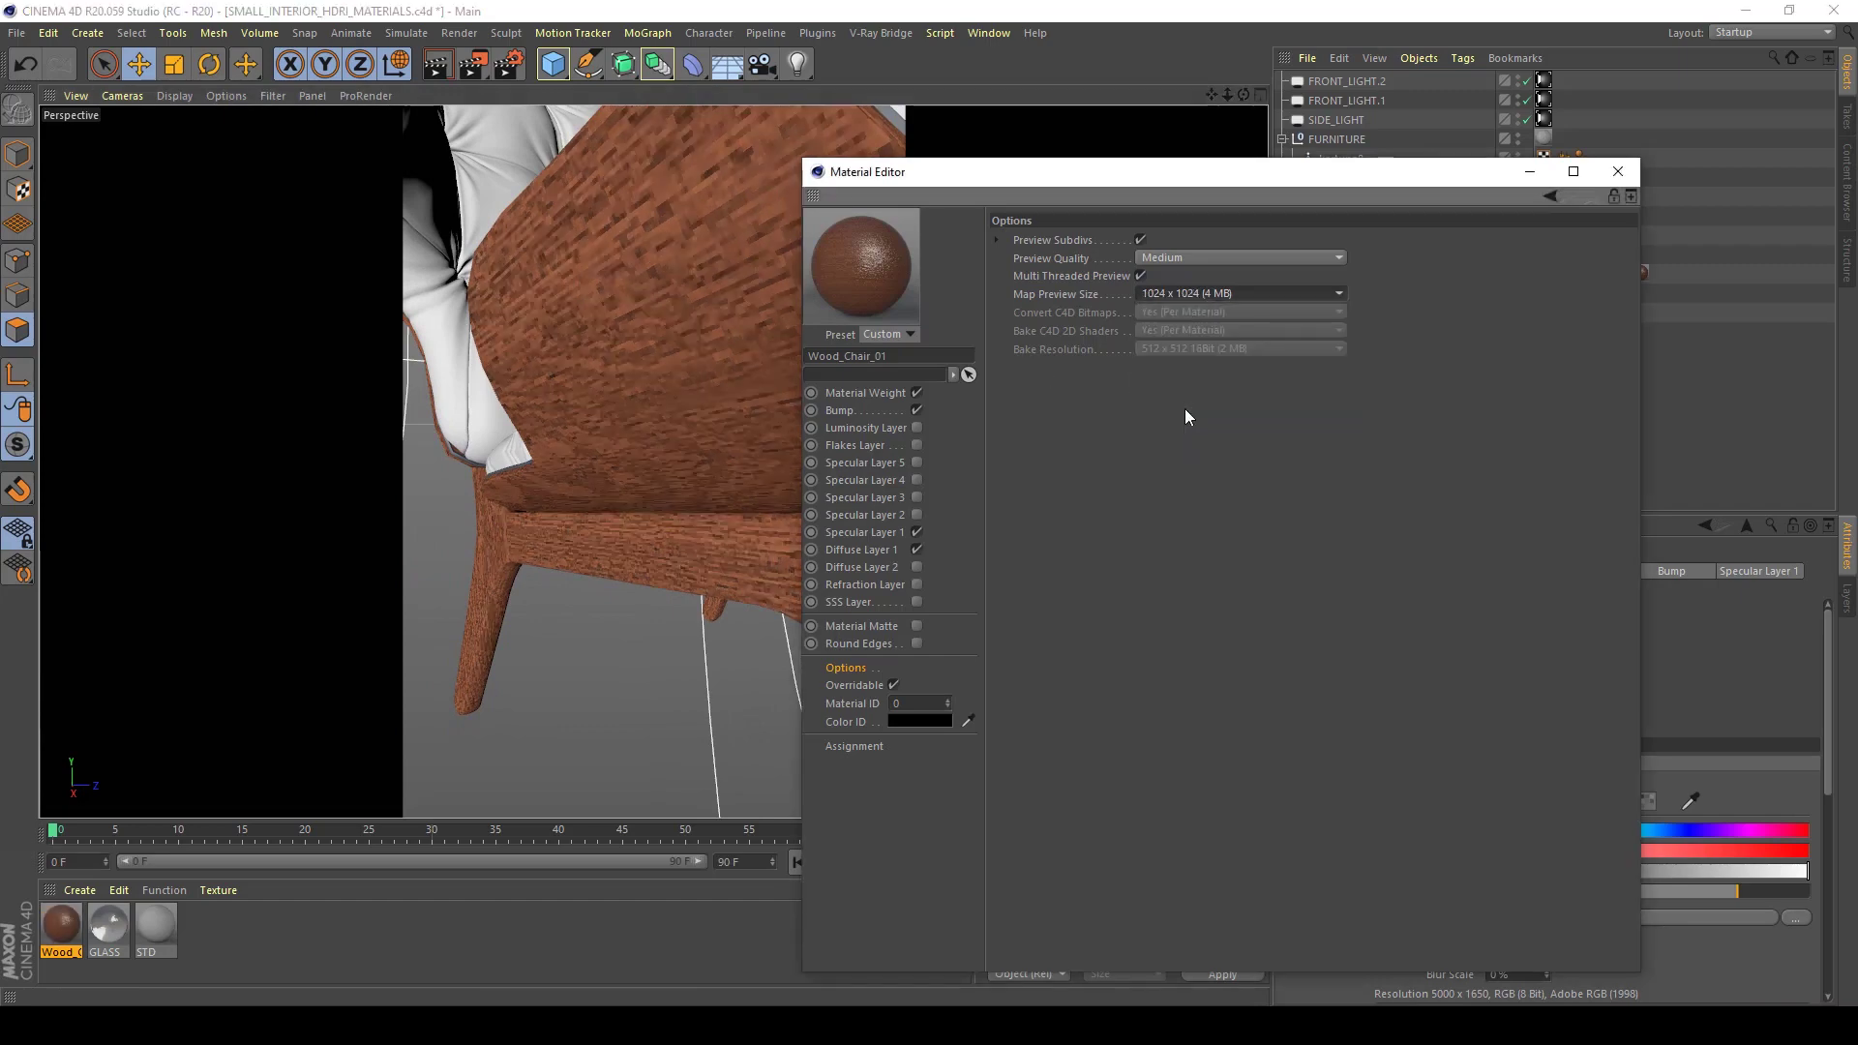
left_click_drag(572, 317, 775, 360, "alt")
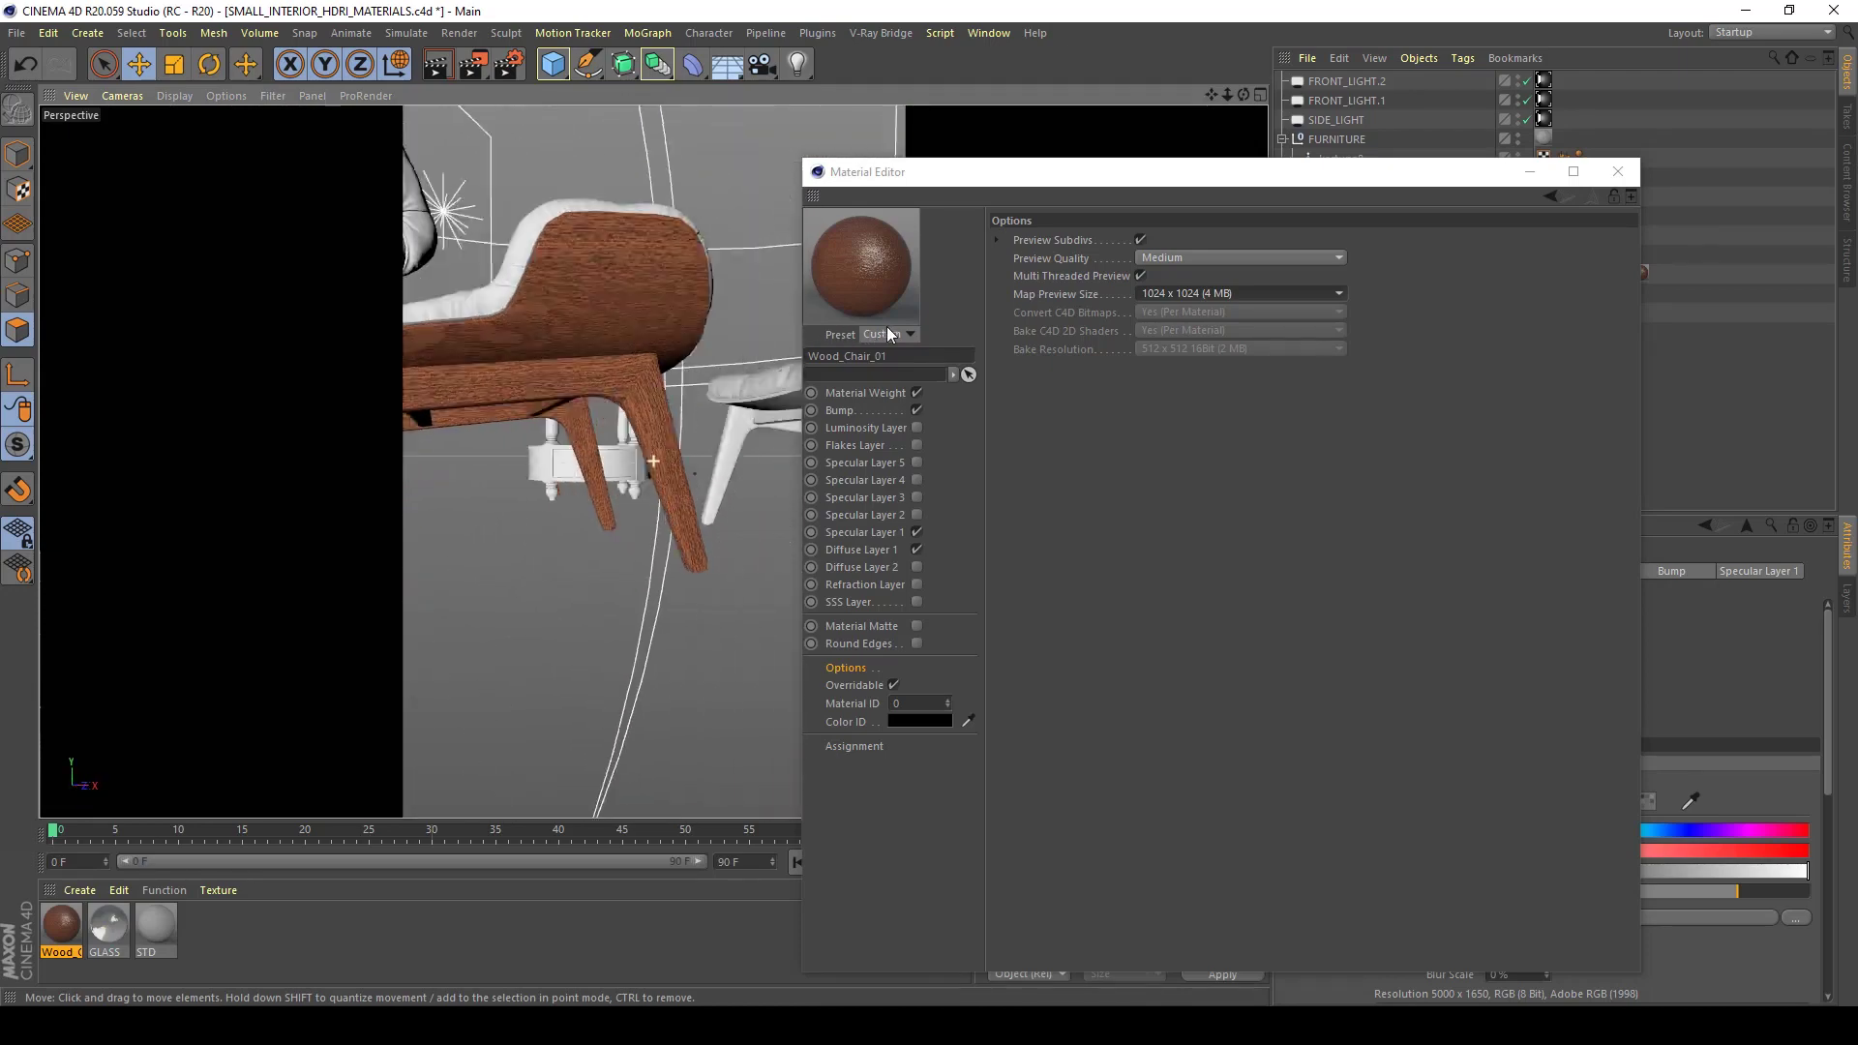
left_click_drag(886, 327, 600, 406, "alt")
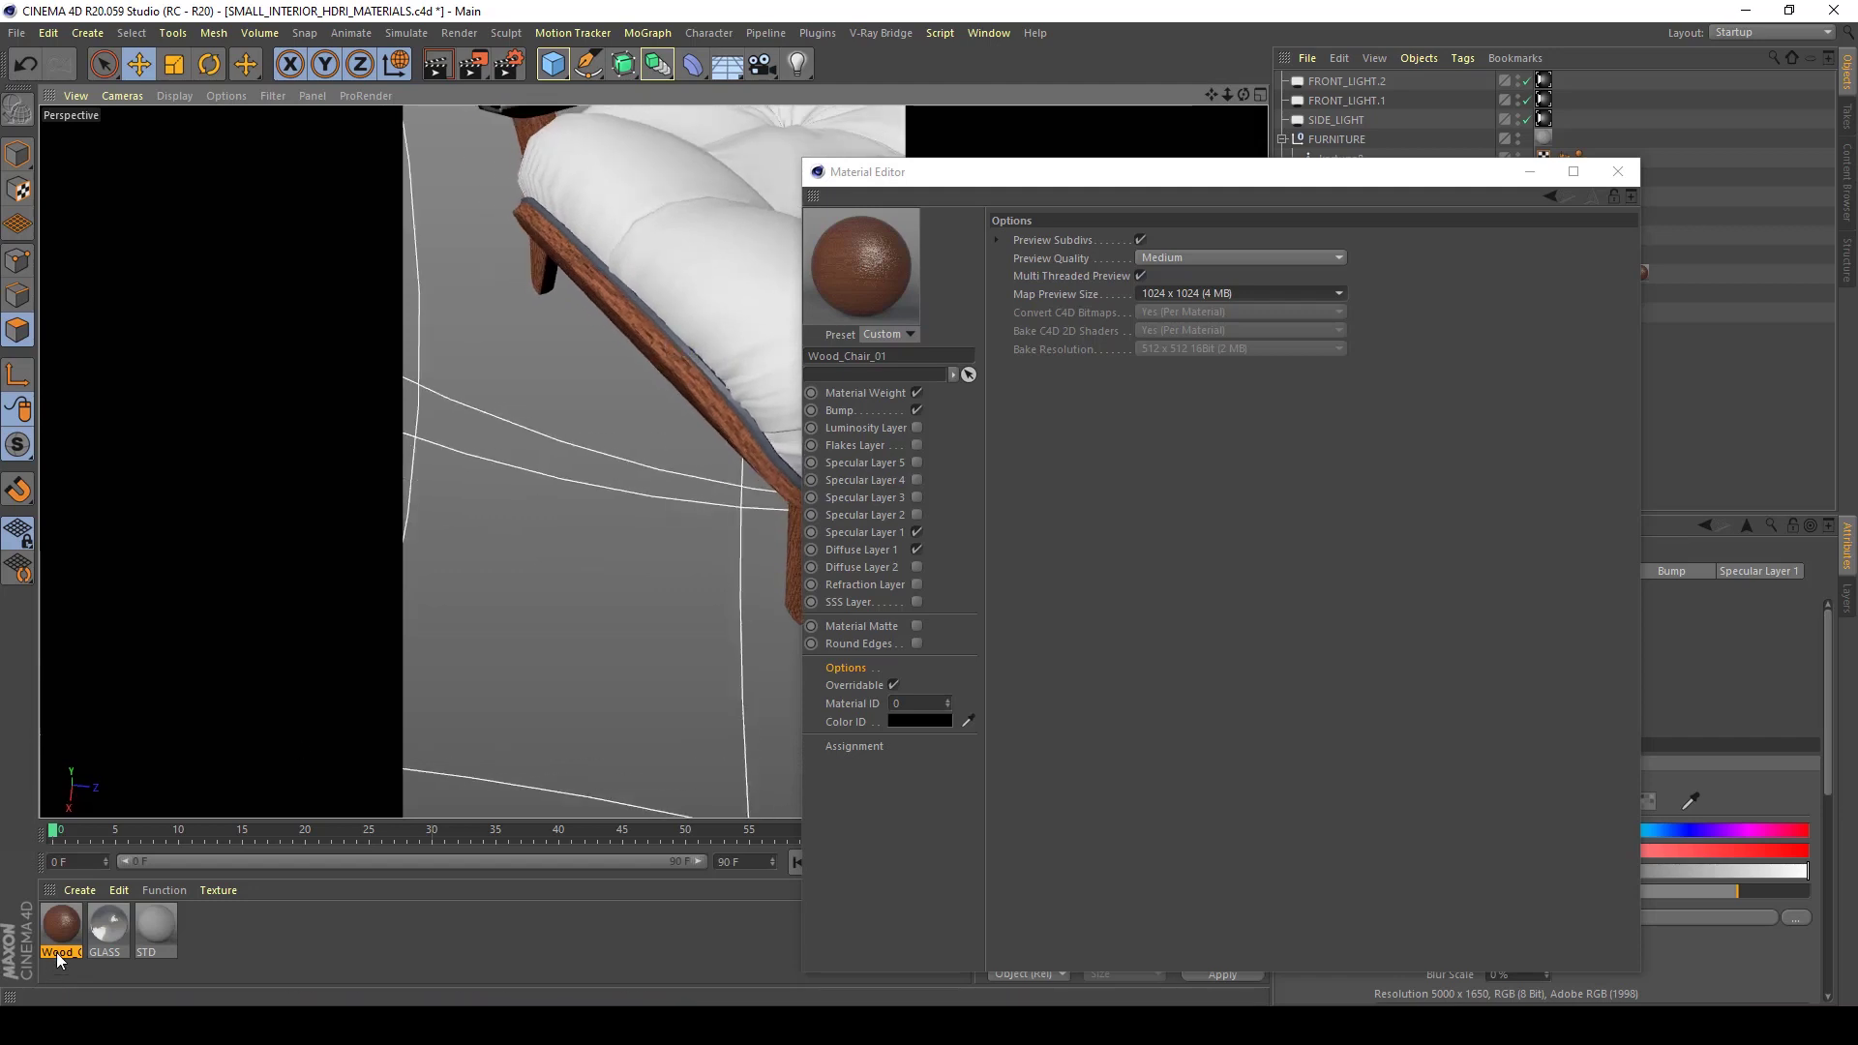
Duplicate the Wood material and check Diffuse Layer 1's bolero_wood_d.jpg texture options without changes
key("ctrl+c")
key("ctrl+v")
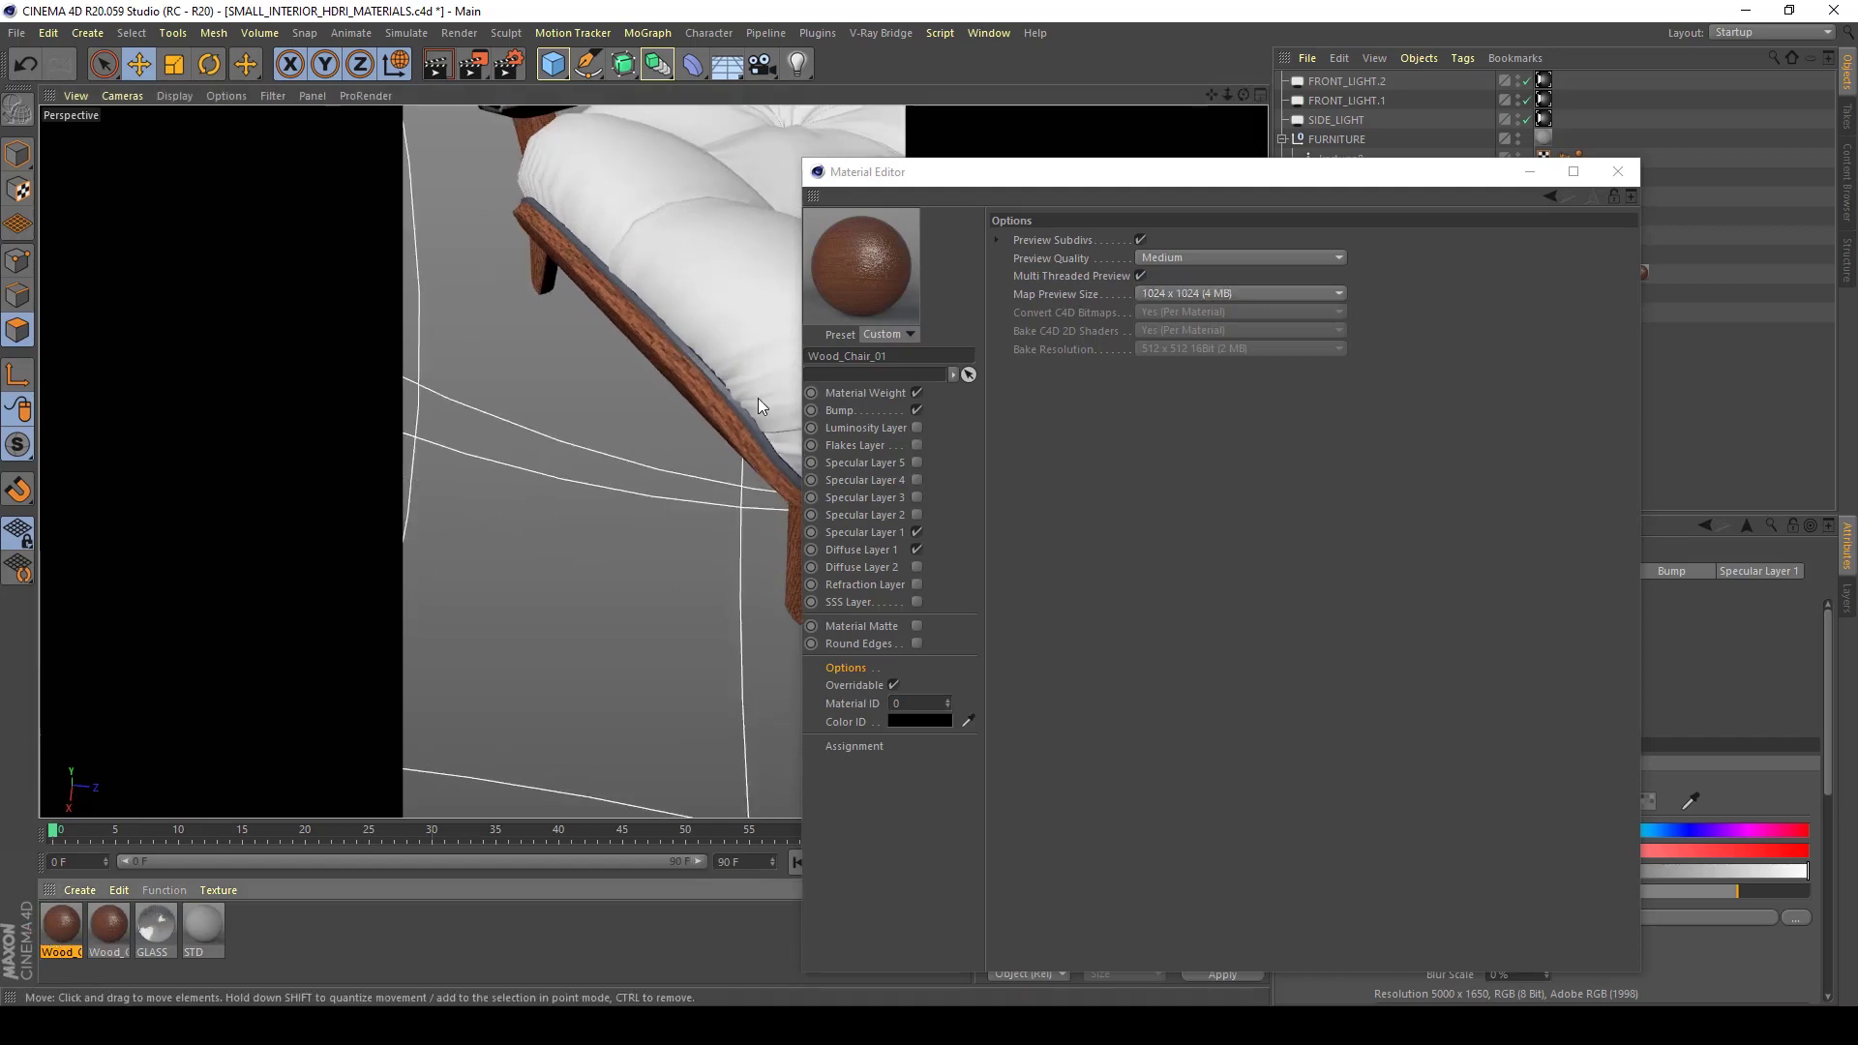
double_click(48, 926)
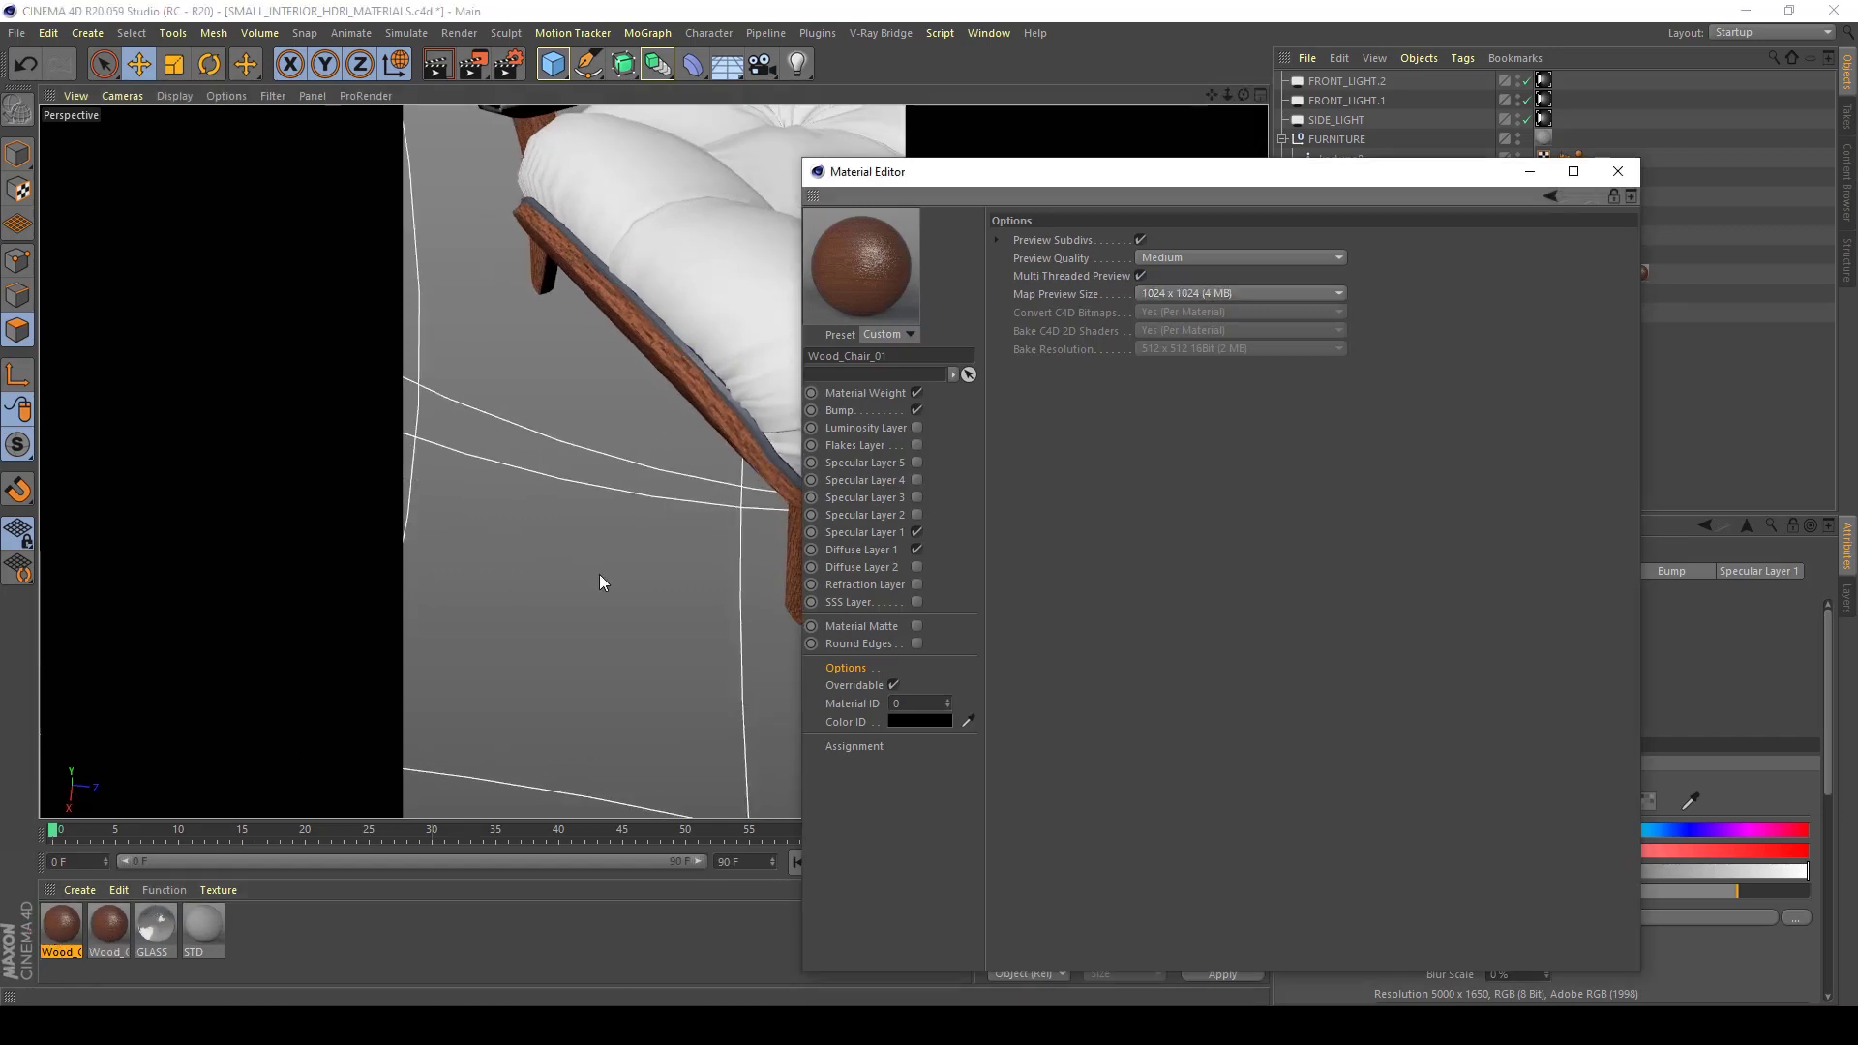
left_click(869, 551)
left_click(1100, 393)
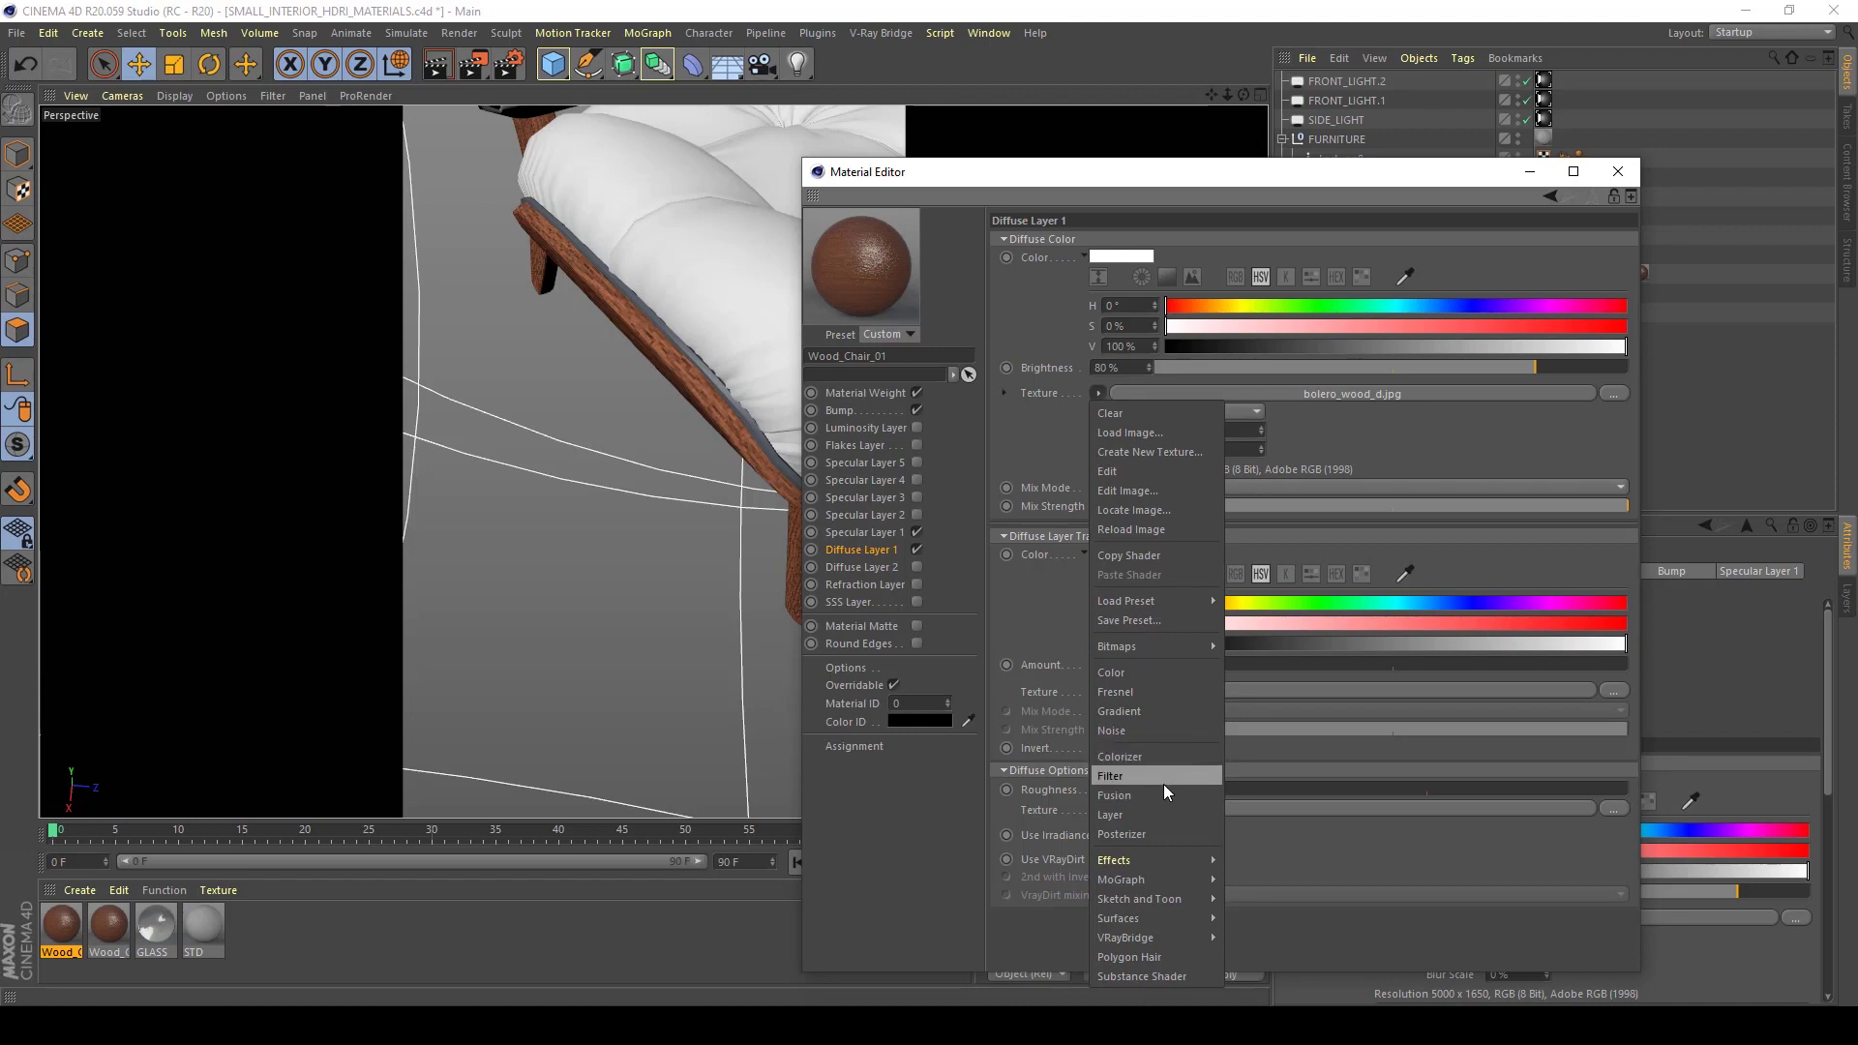
left_click(671, 611)
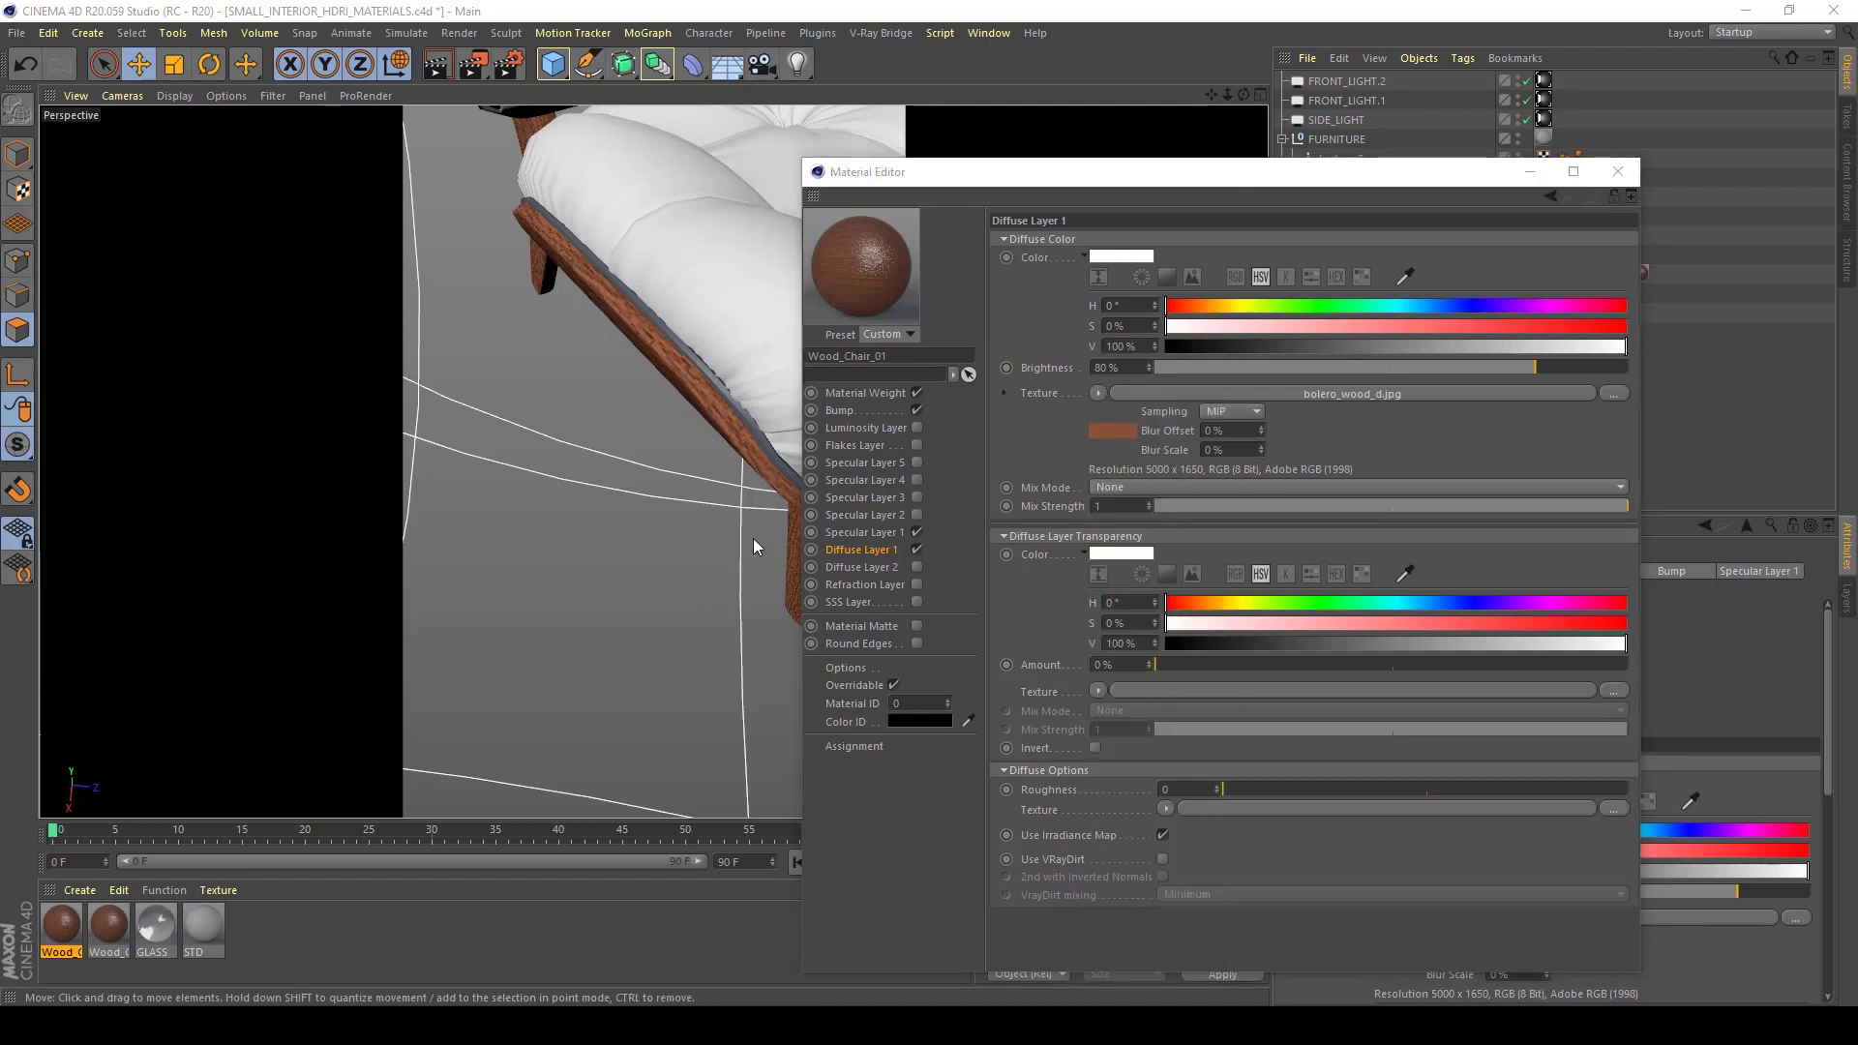
left_click(1617, 171)
Hide Mammoth_Chair_Top in the editor to reveal the wooden chair base
scroll(775, 430, "down", 6)
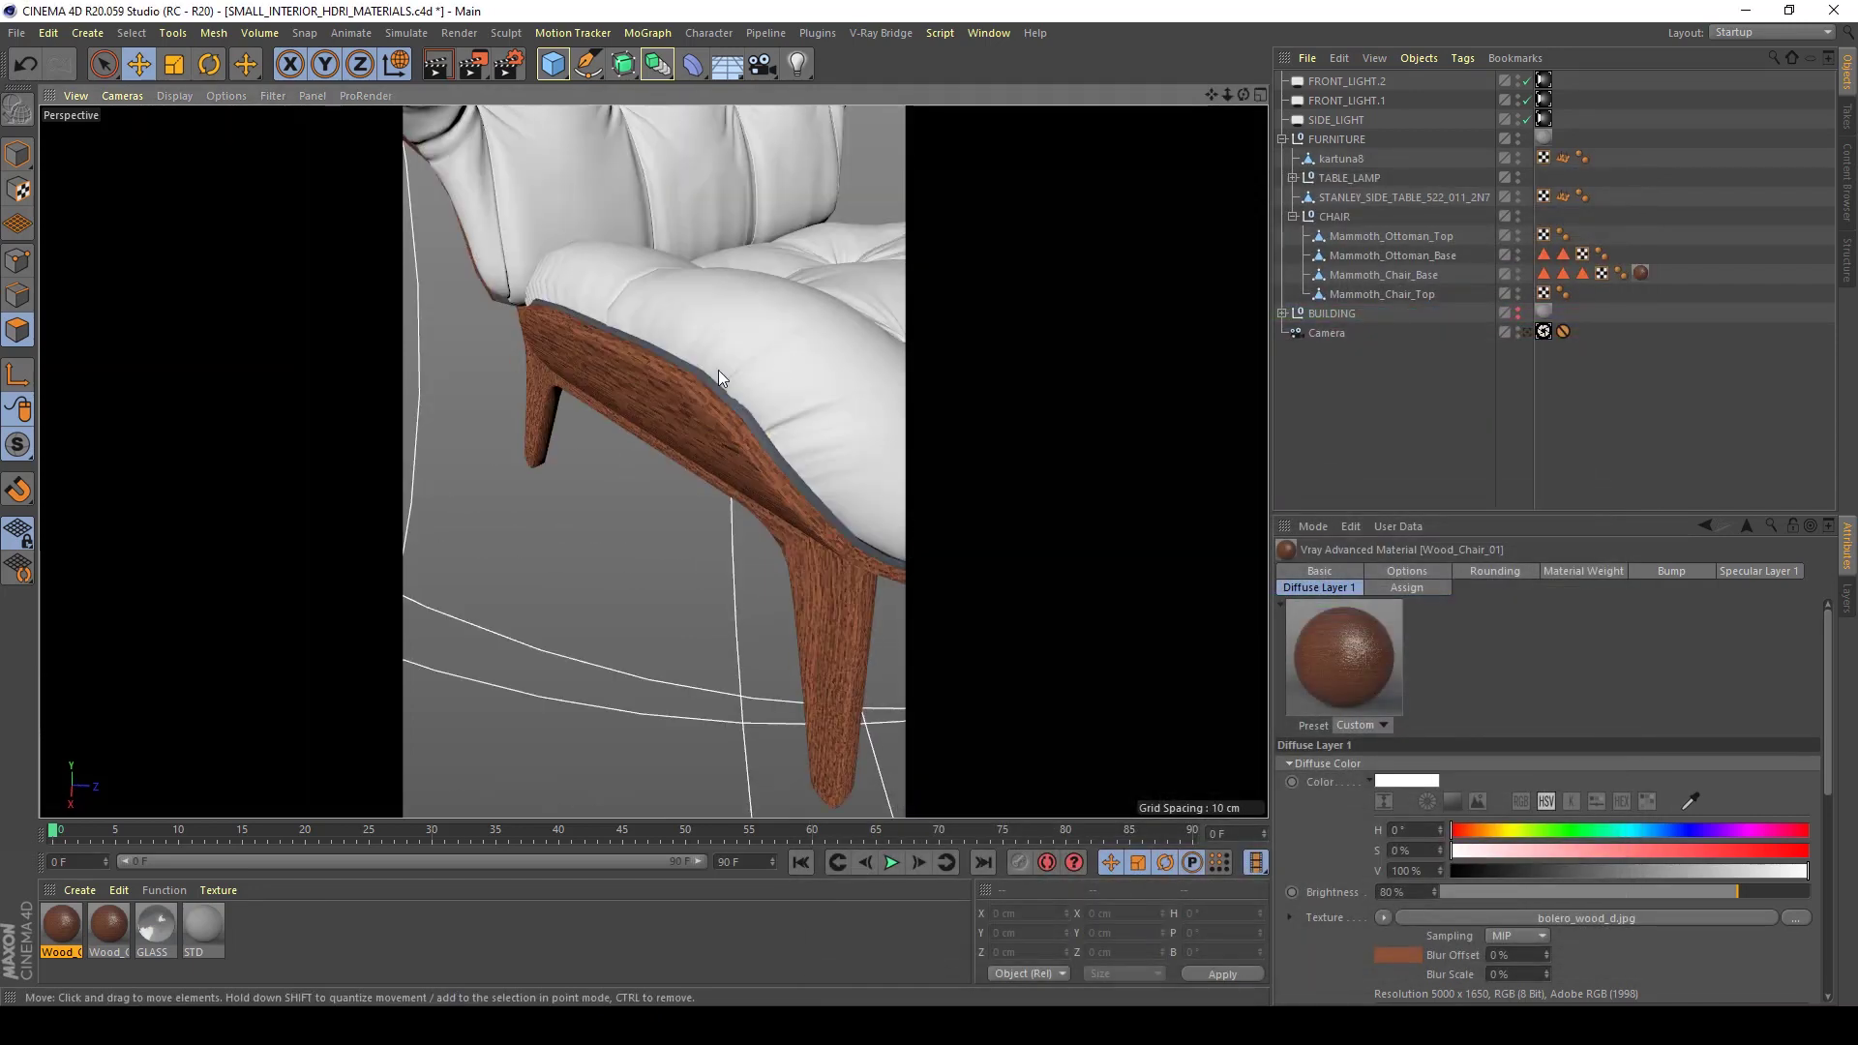
middle_click_drag(820, 421, 666, 710, "alt")
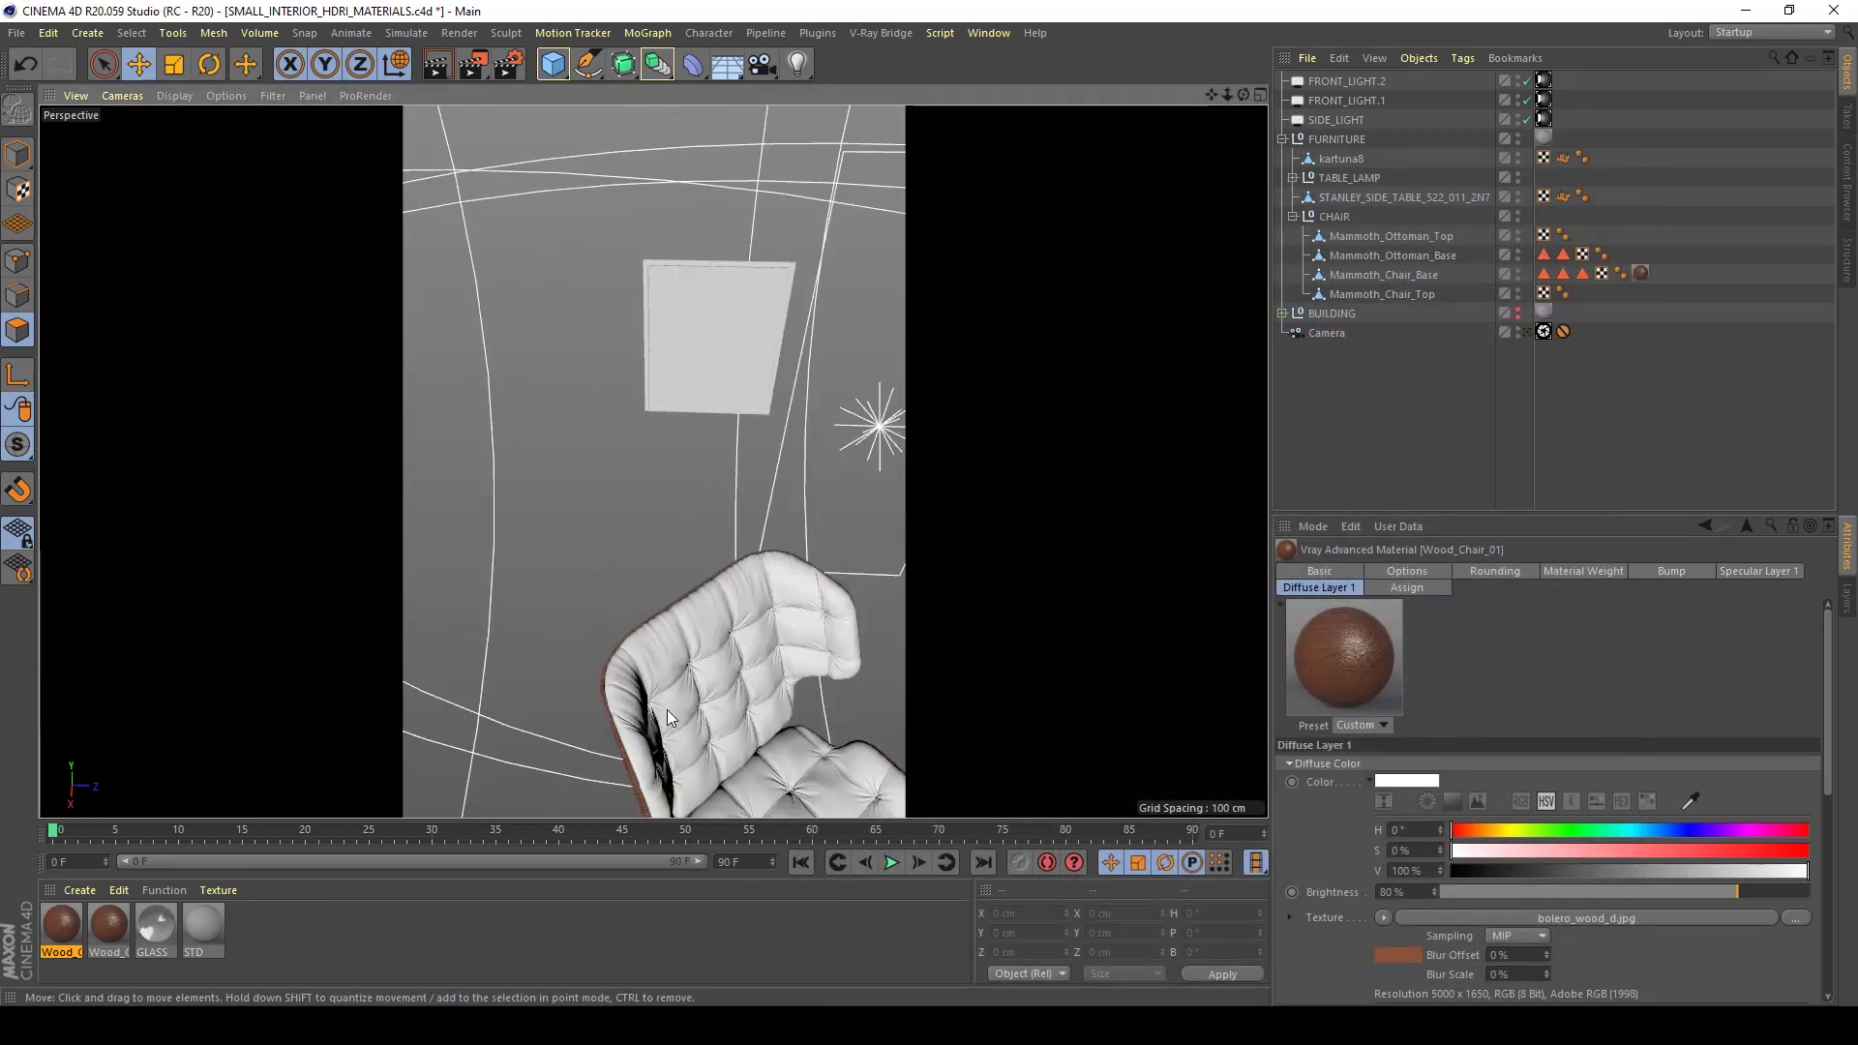
scroll(725, 678, "up", 5)
left_click(550, 572)
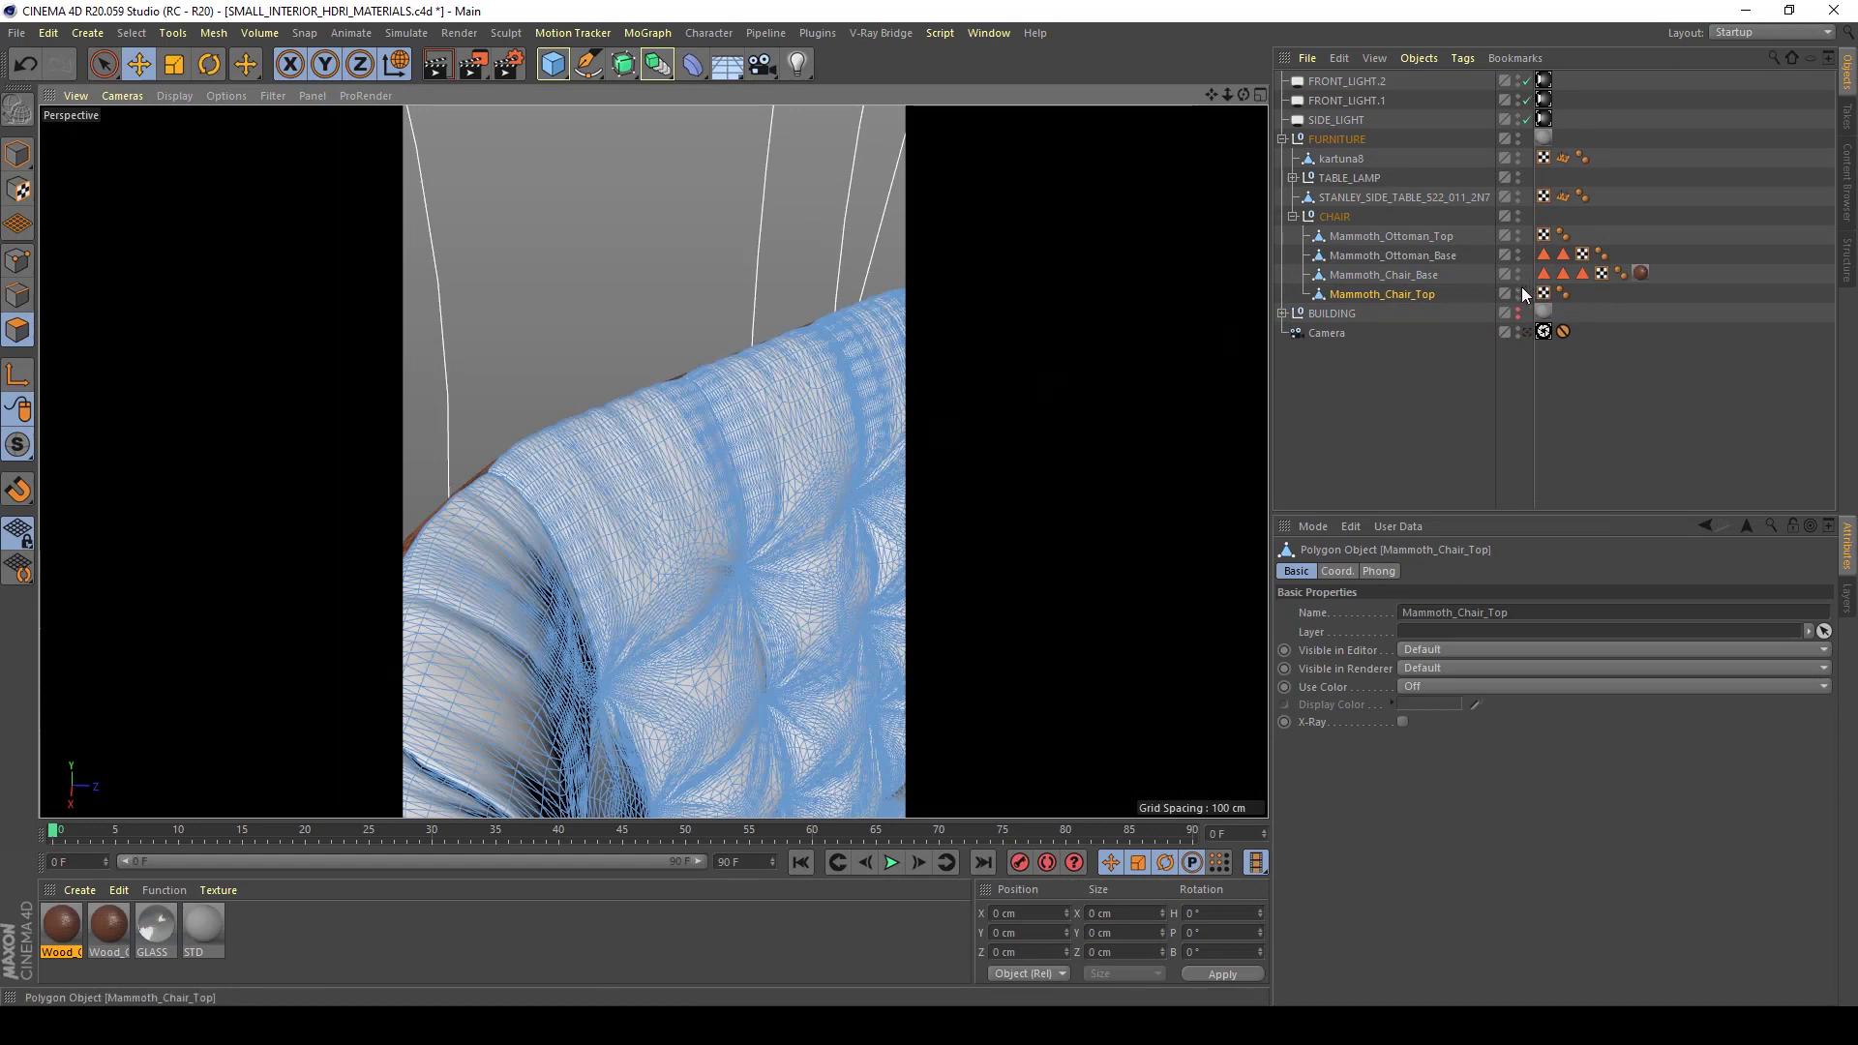
left_click(1517, 288)
left_click(1517, 289)
mouse_move(540, 461)
middle_mouse_down("alt")
mouse_move(653, 413)
mouse_move(520, 487)
middle_mouse_up("alt")
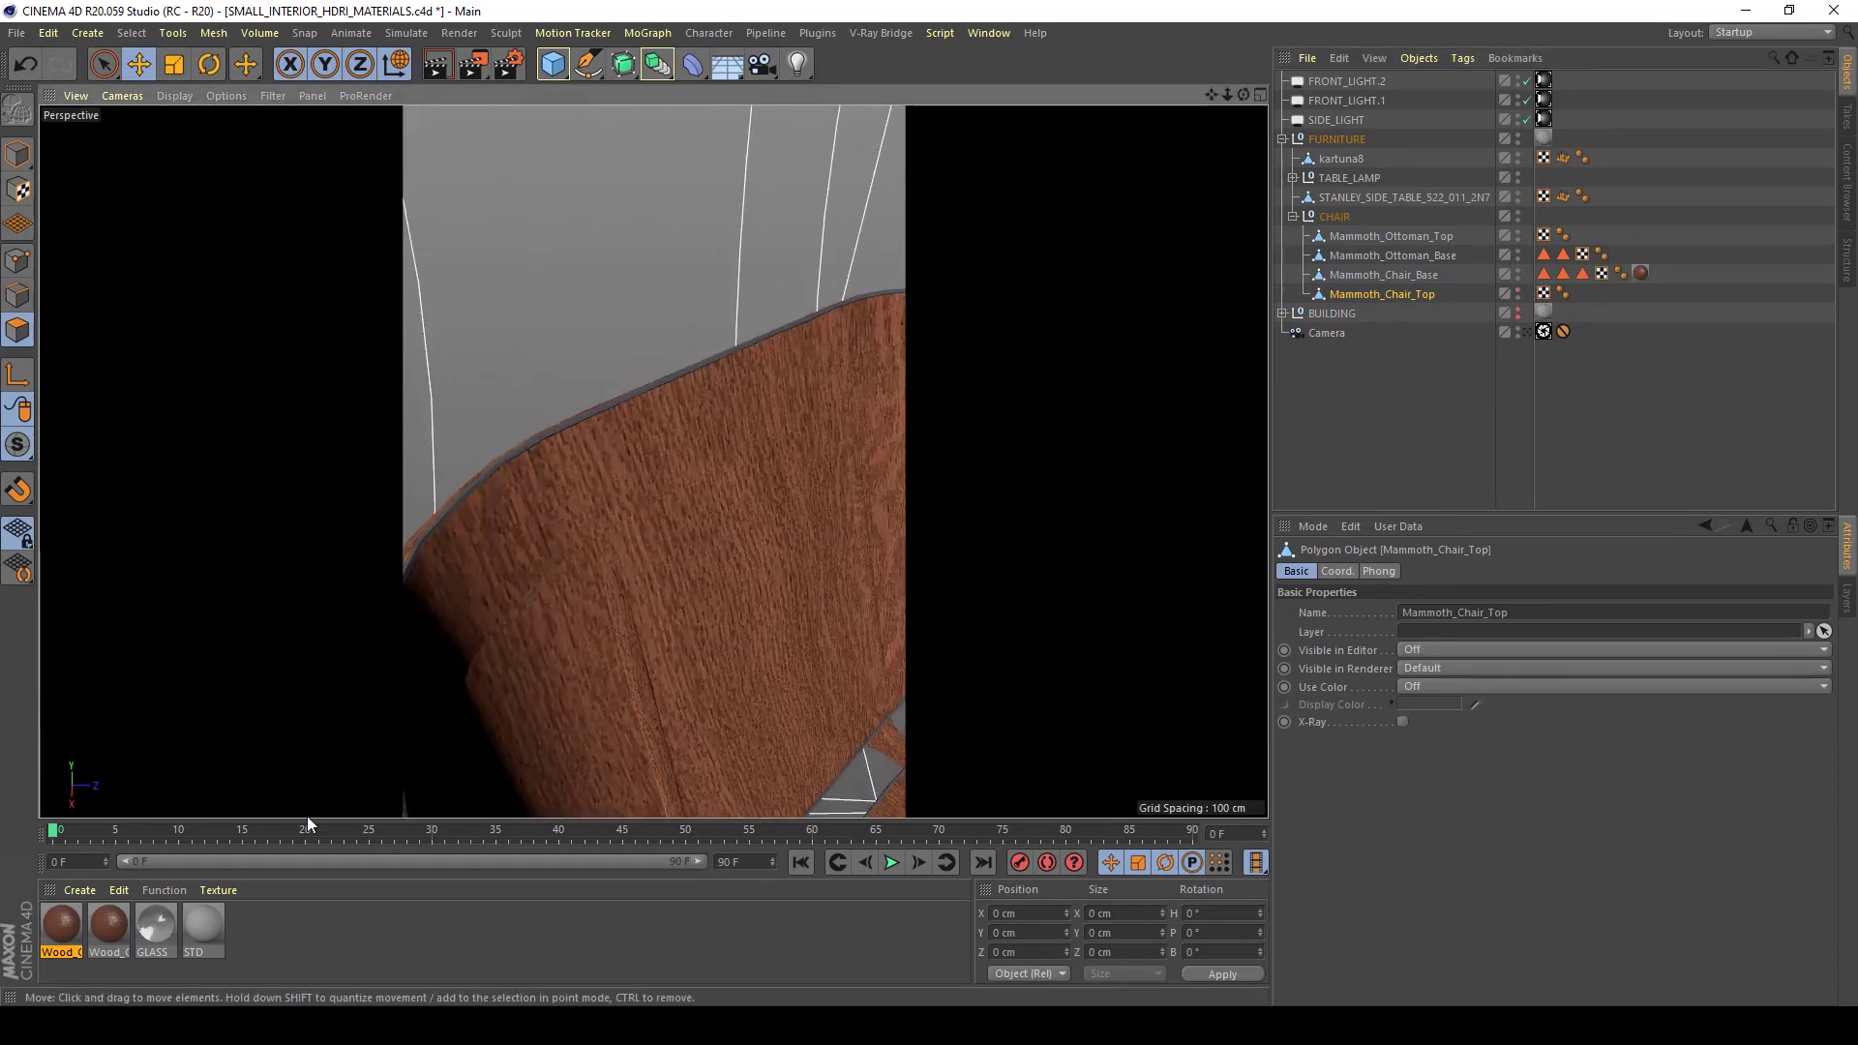
Delete the duplicate Wood material and make the chair top visible again
left_click(75, 914)
key("Delete")
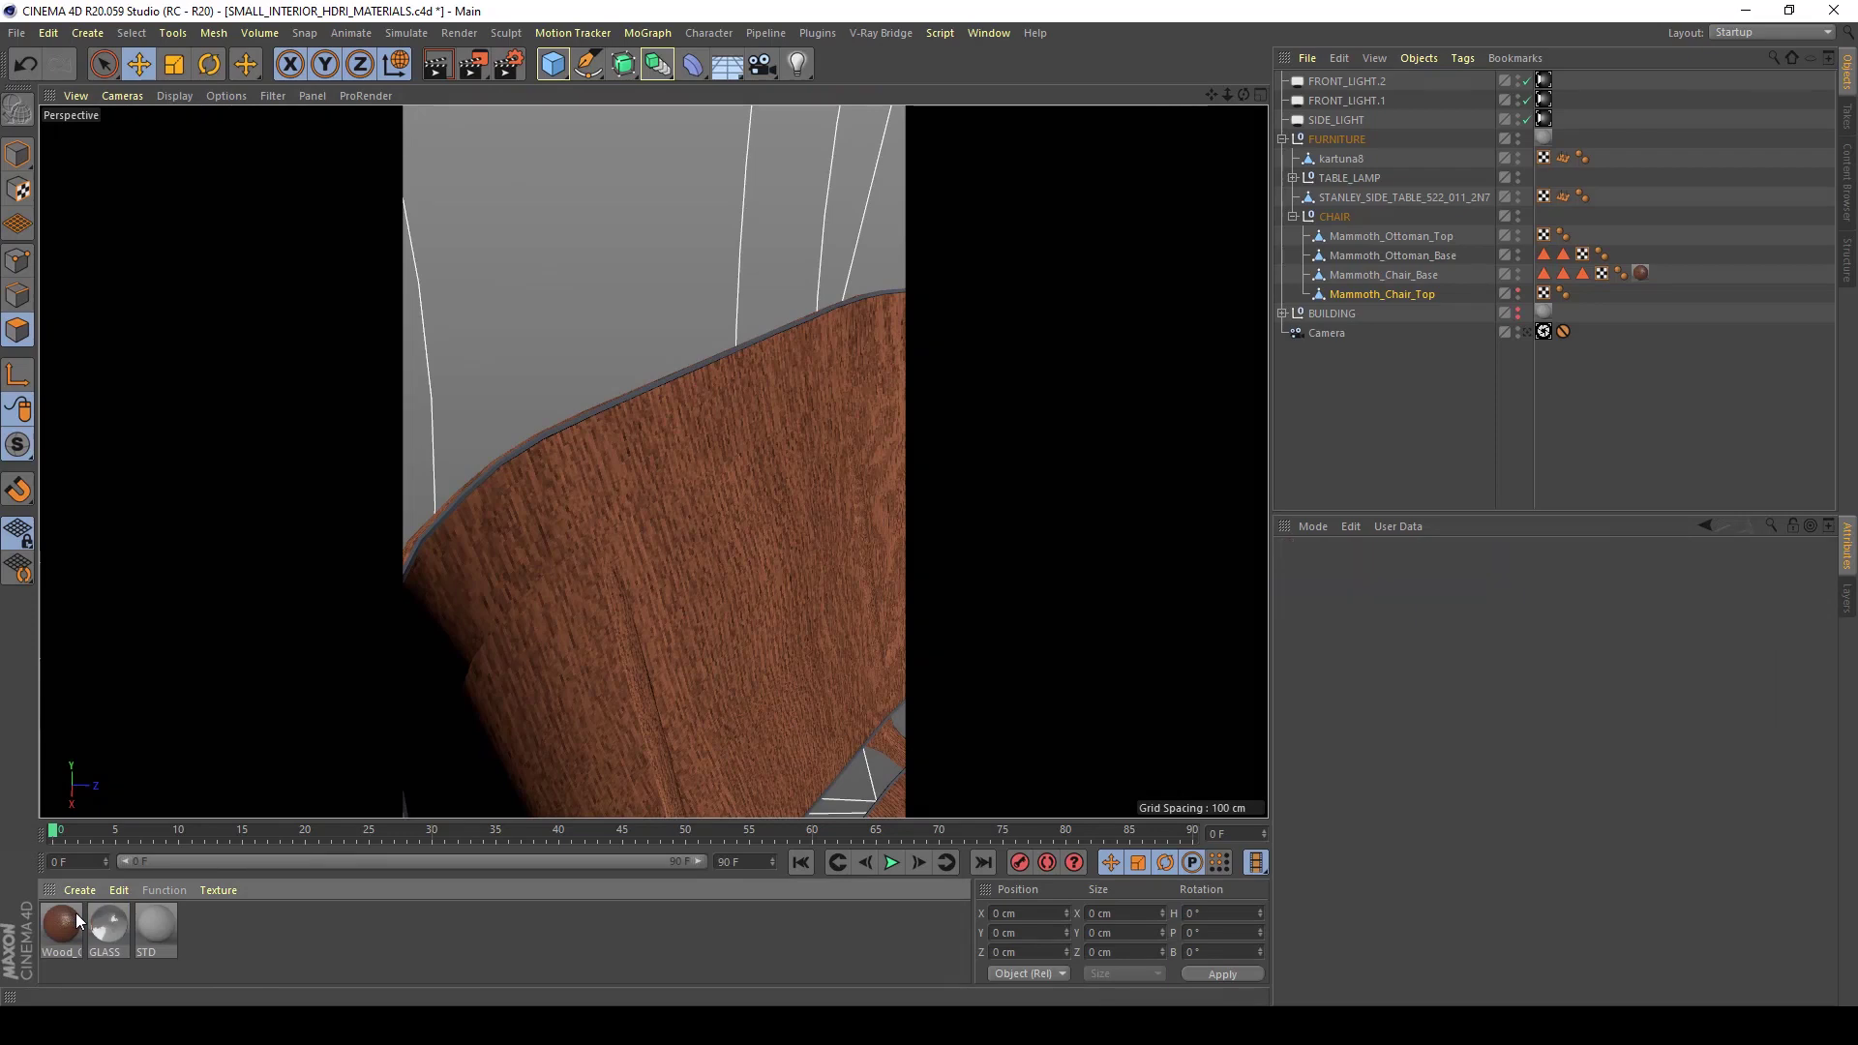
left_click(1519, 290)
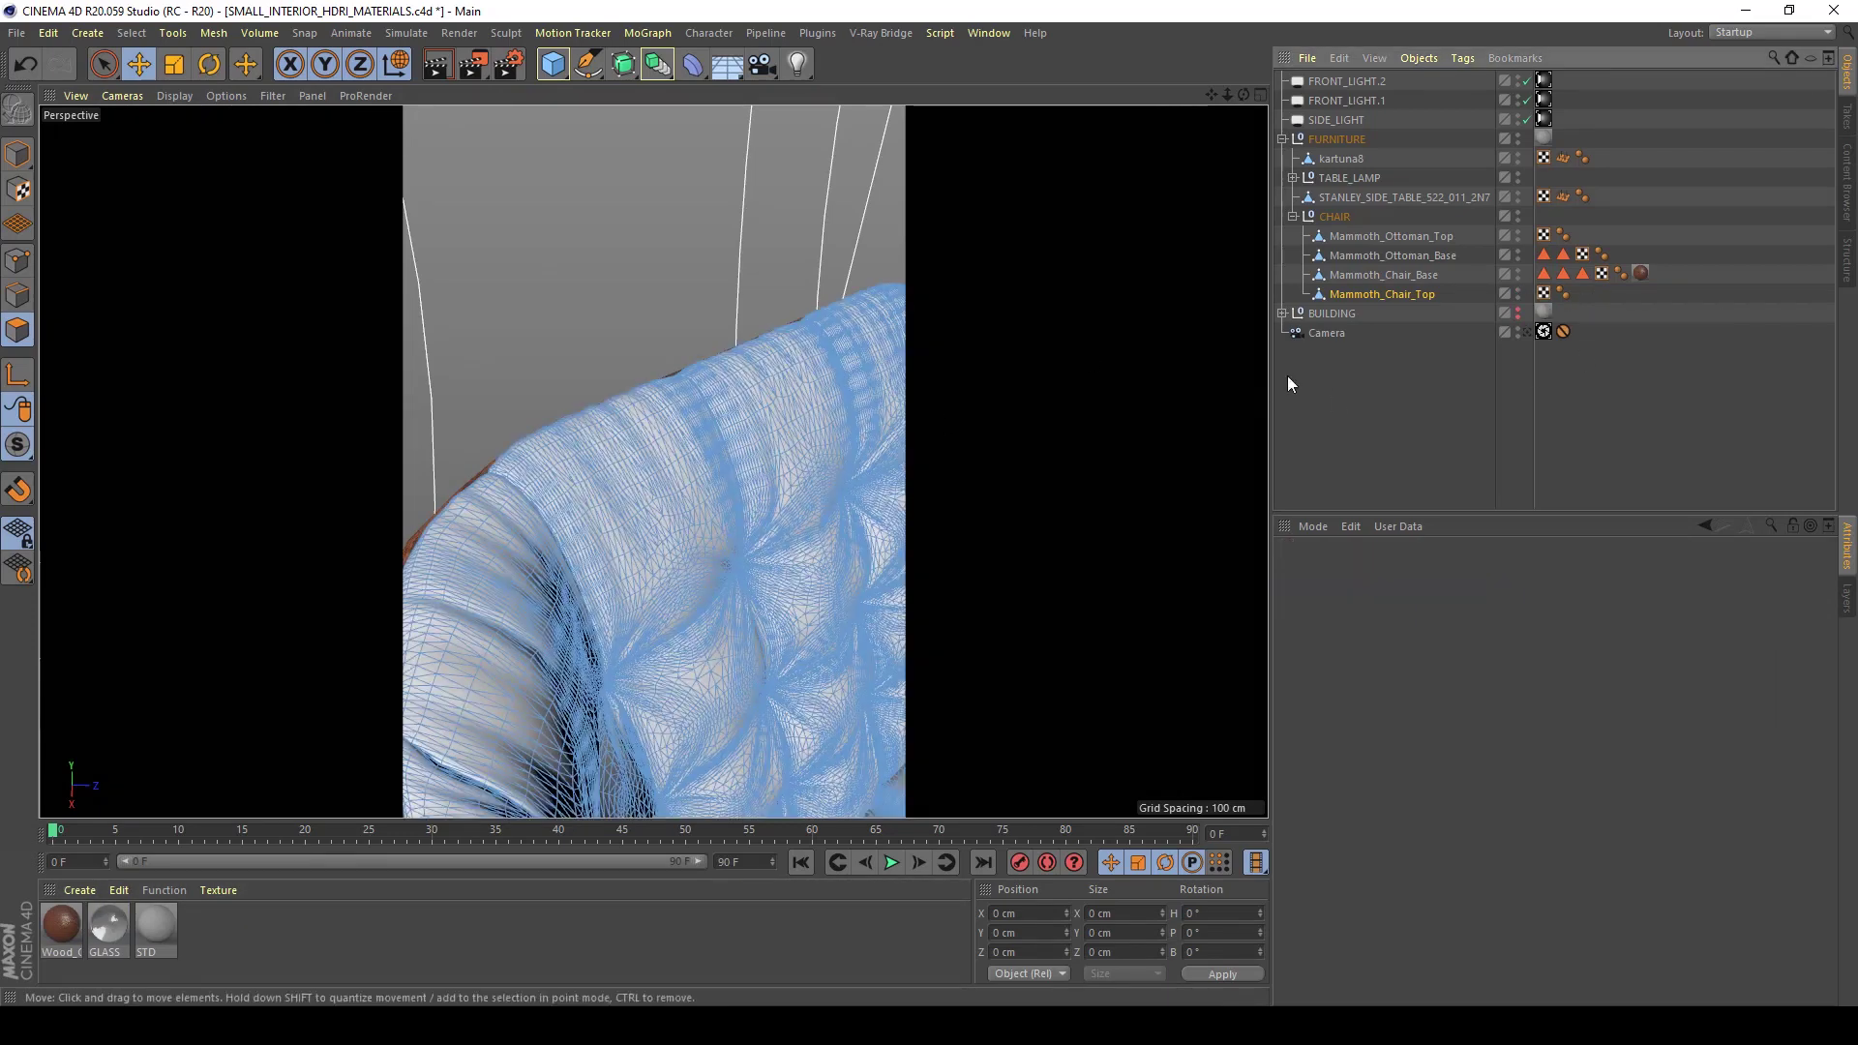
Select the chair base's Mammoth_Chrome selection tag and view the chair back squarely
left_click(1562, 273)
scroll(669, 485, "down", 10)
left_click_drag(631, 580, 815, 339, "alt")
left_click_drag(433, 586, 805, 496, "alt")
scroll(675, 492, "up", 10)
scroll(664, 577, "down", 8)
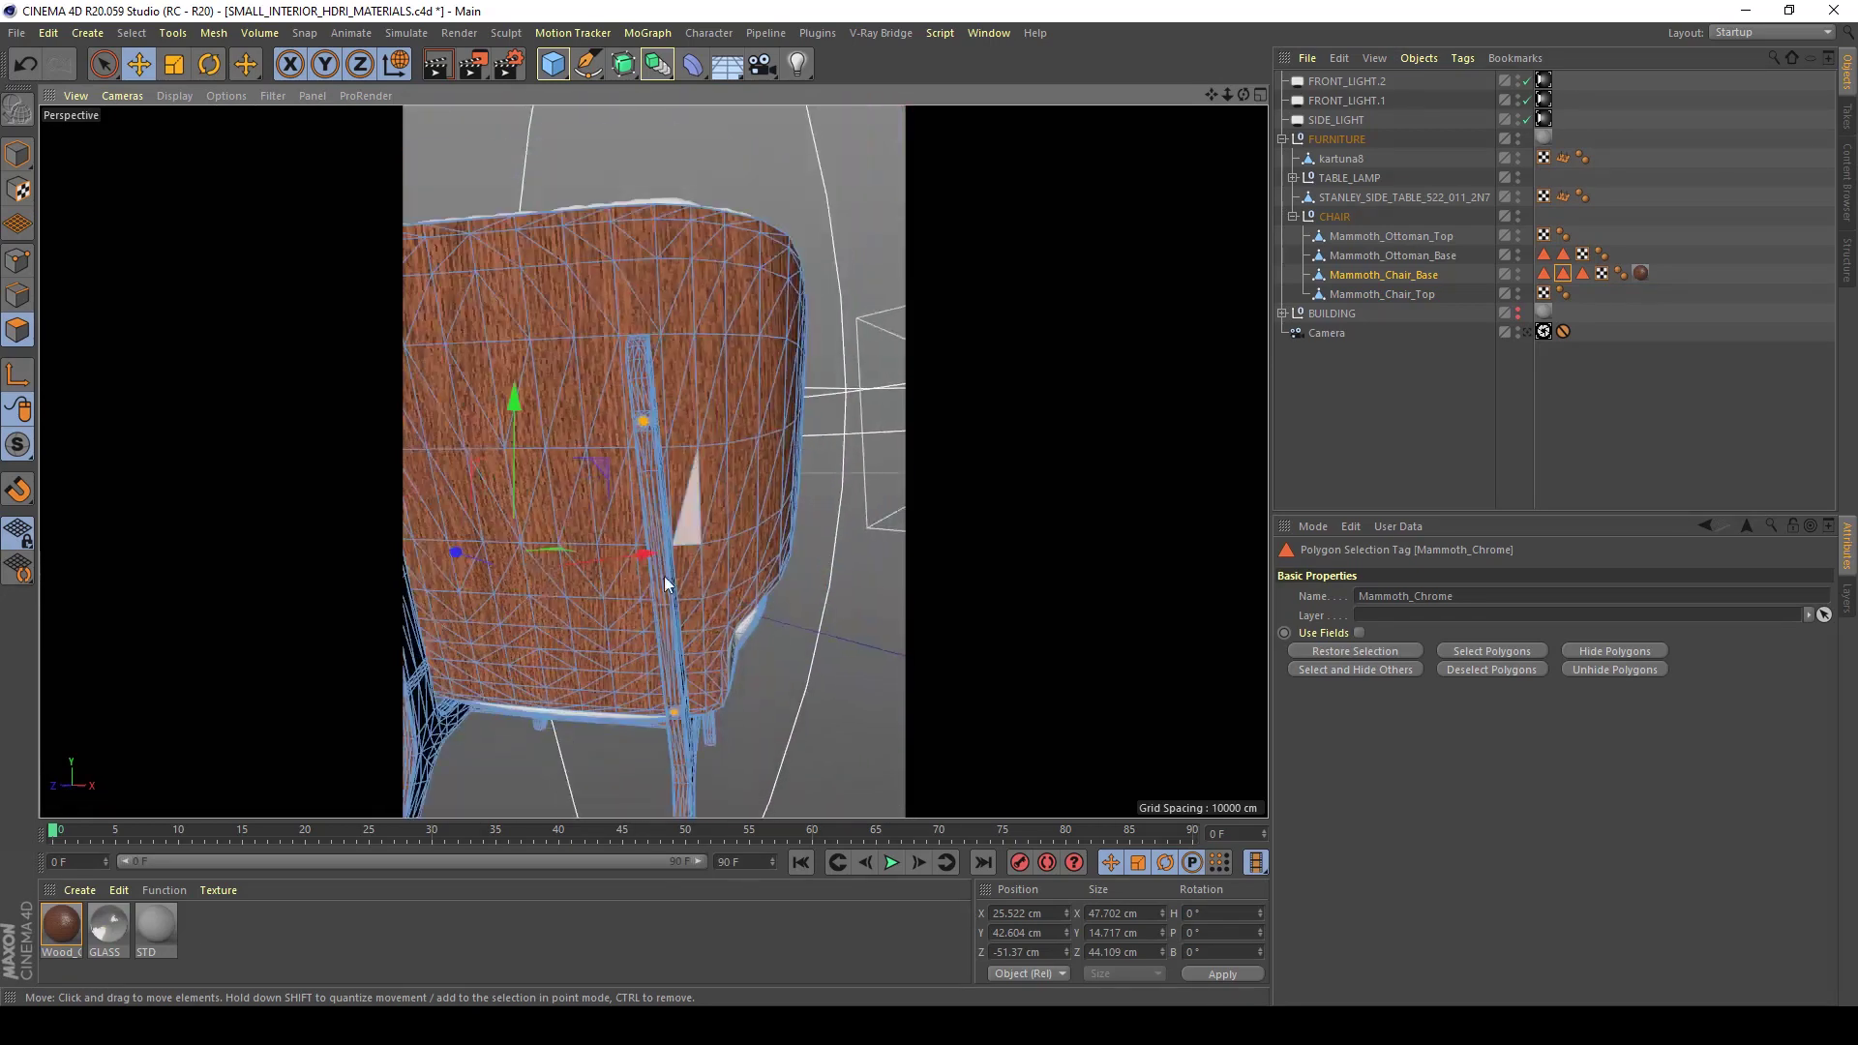
left_click_drag(664, 577, 583, 416, "alt")
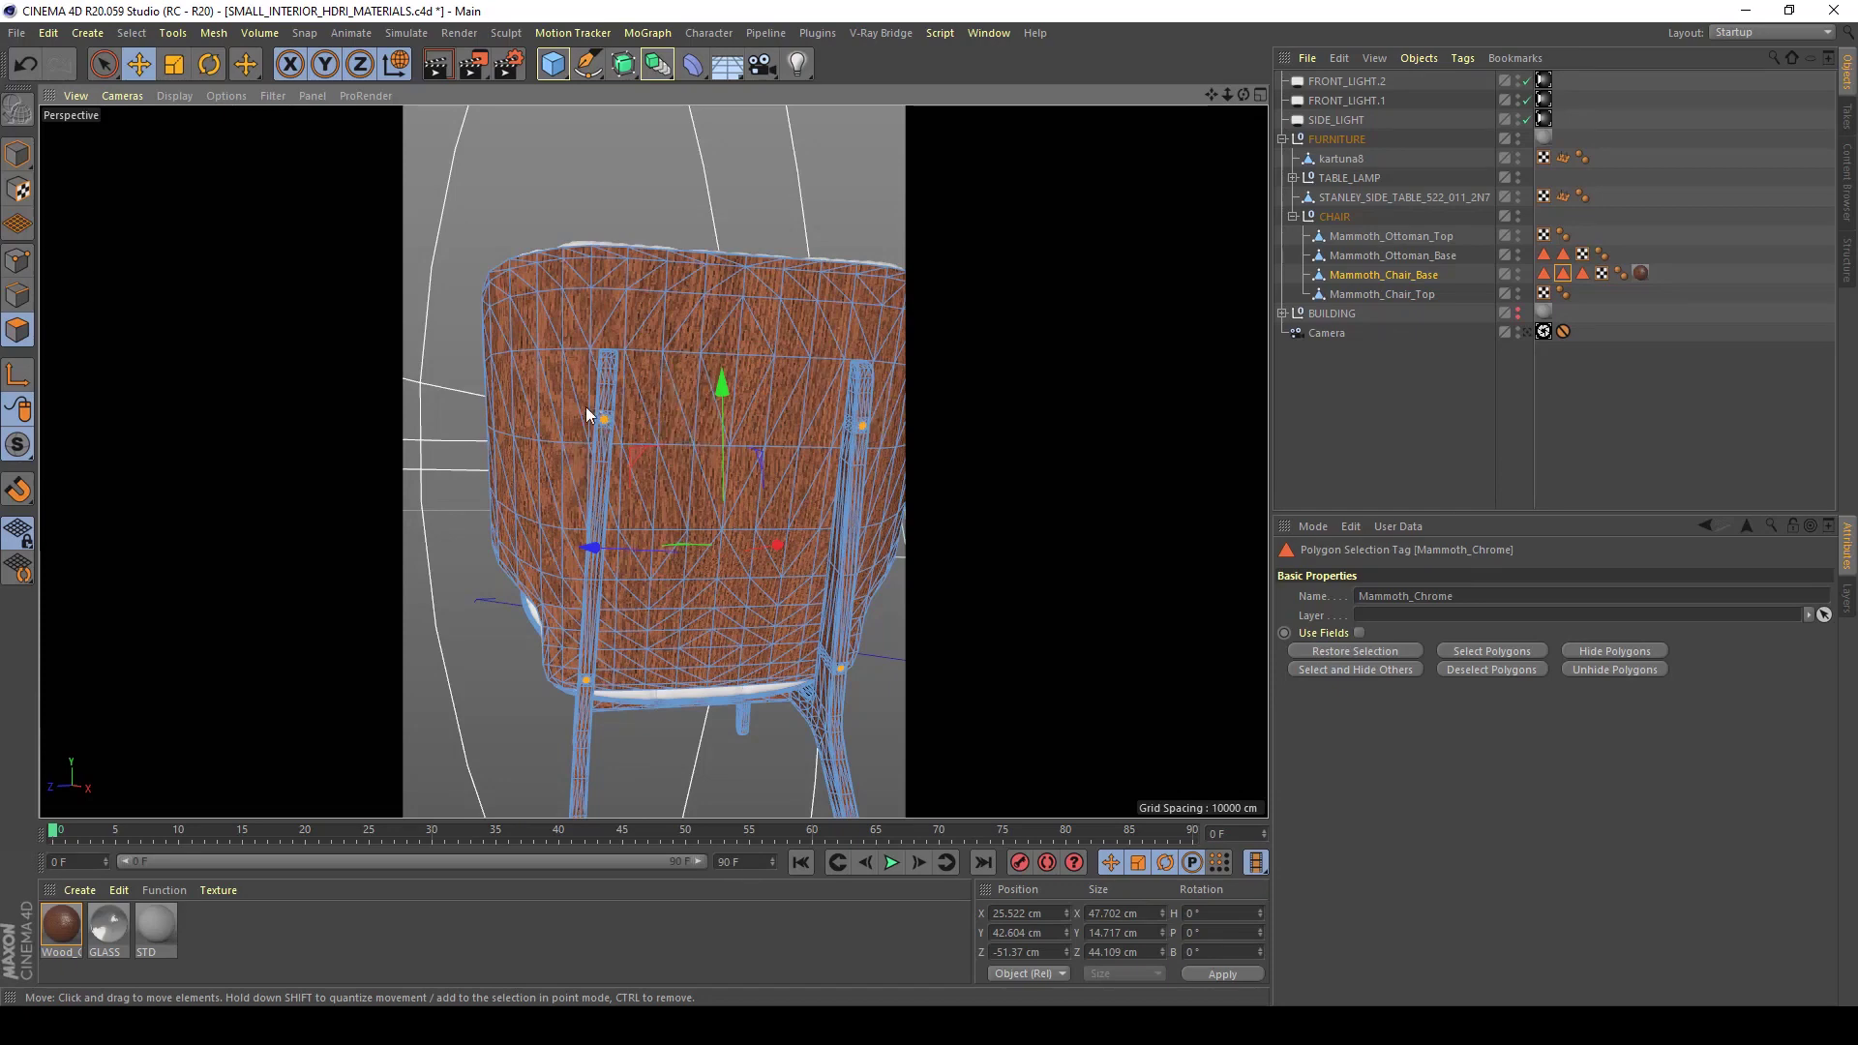
scroll(605, 419, "up", 5)
scroll(670, 419, "up", 3)
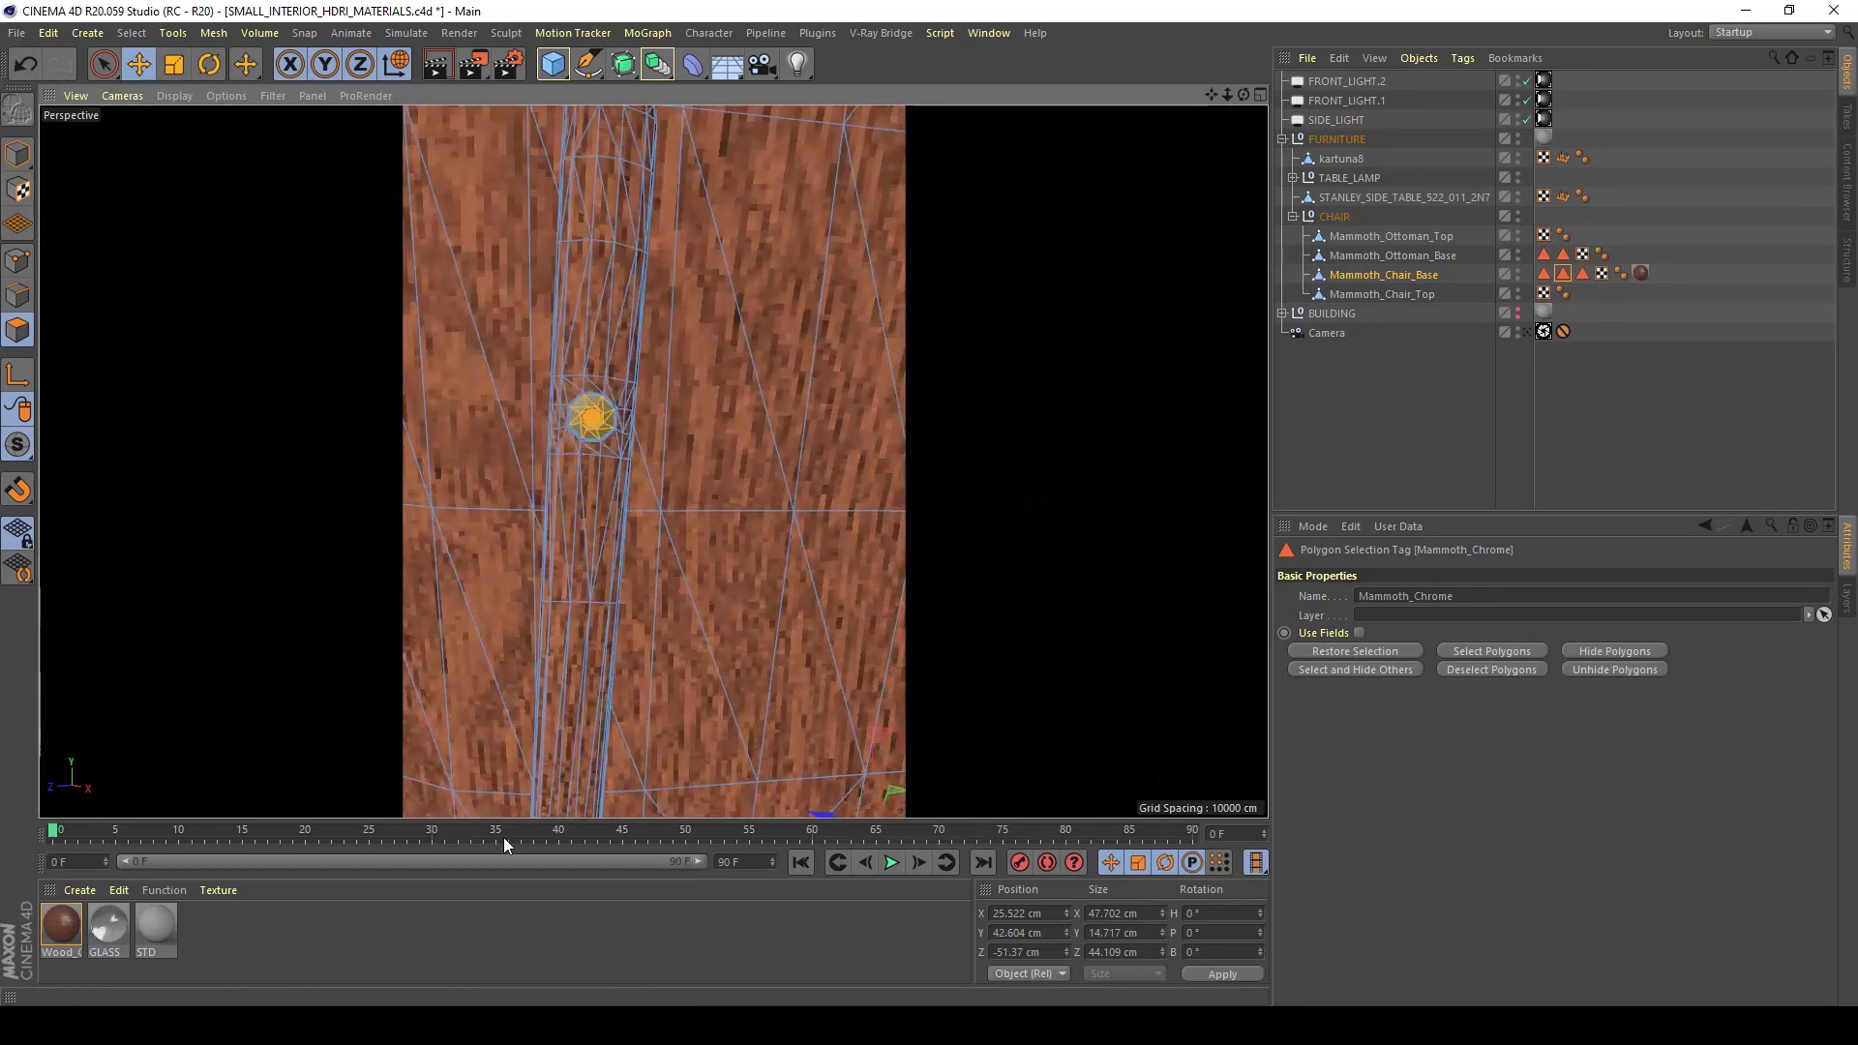
Create a V-Ray Advanced Material and name it IRON
left_click(78, 891)
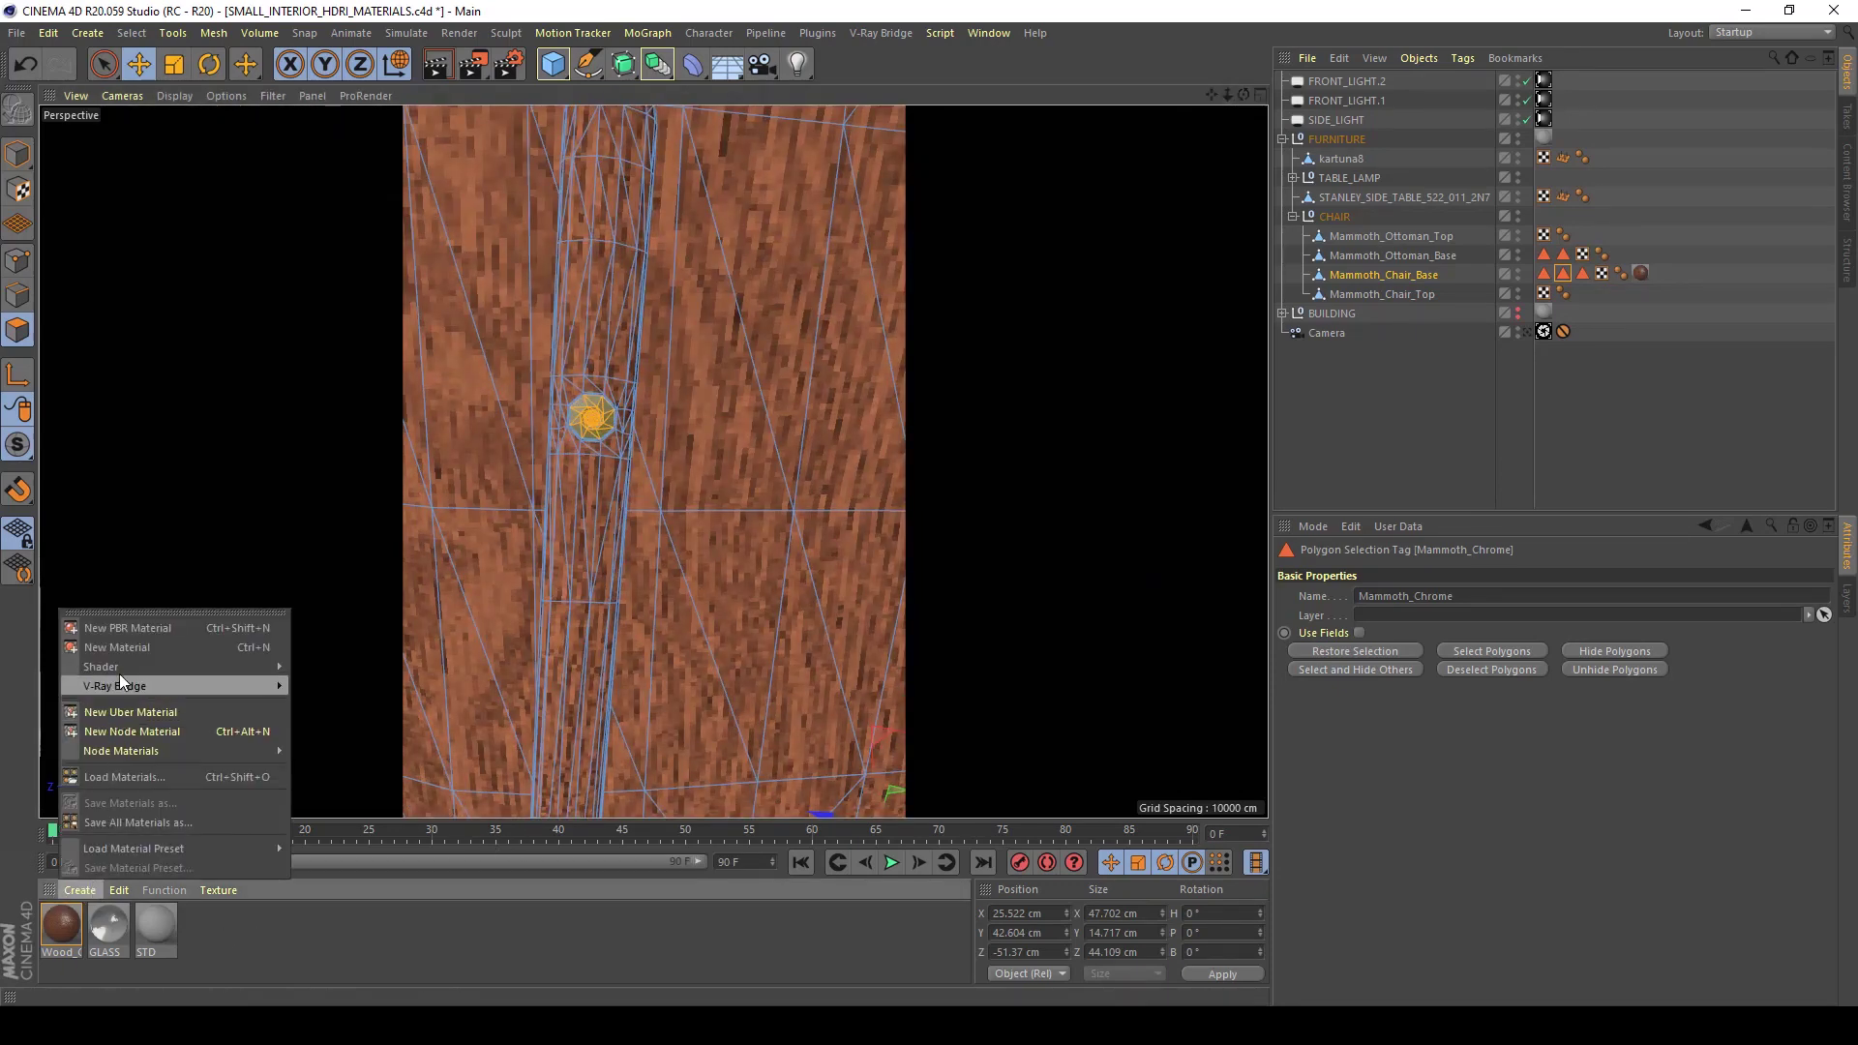
mouse_move(122, 693)
left_click(353, 644)
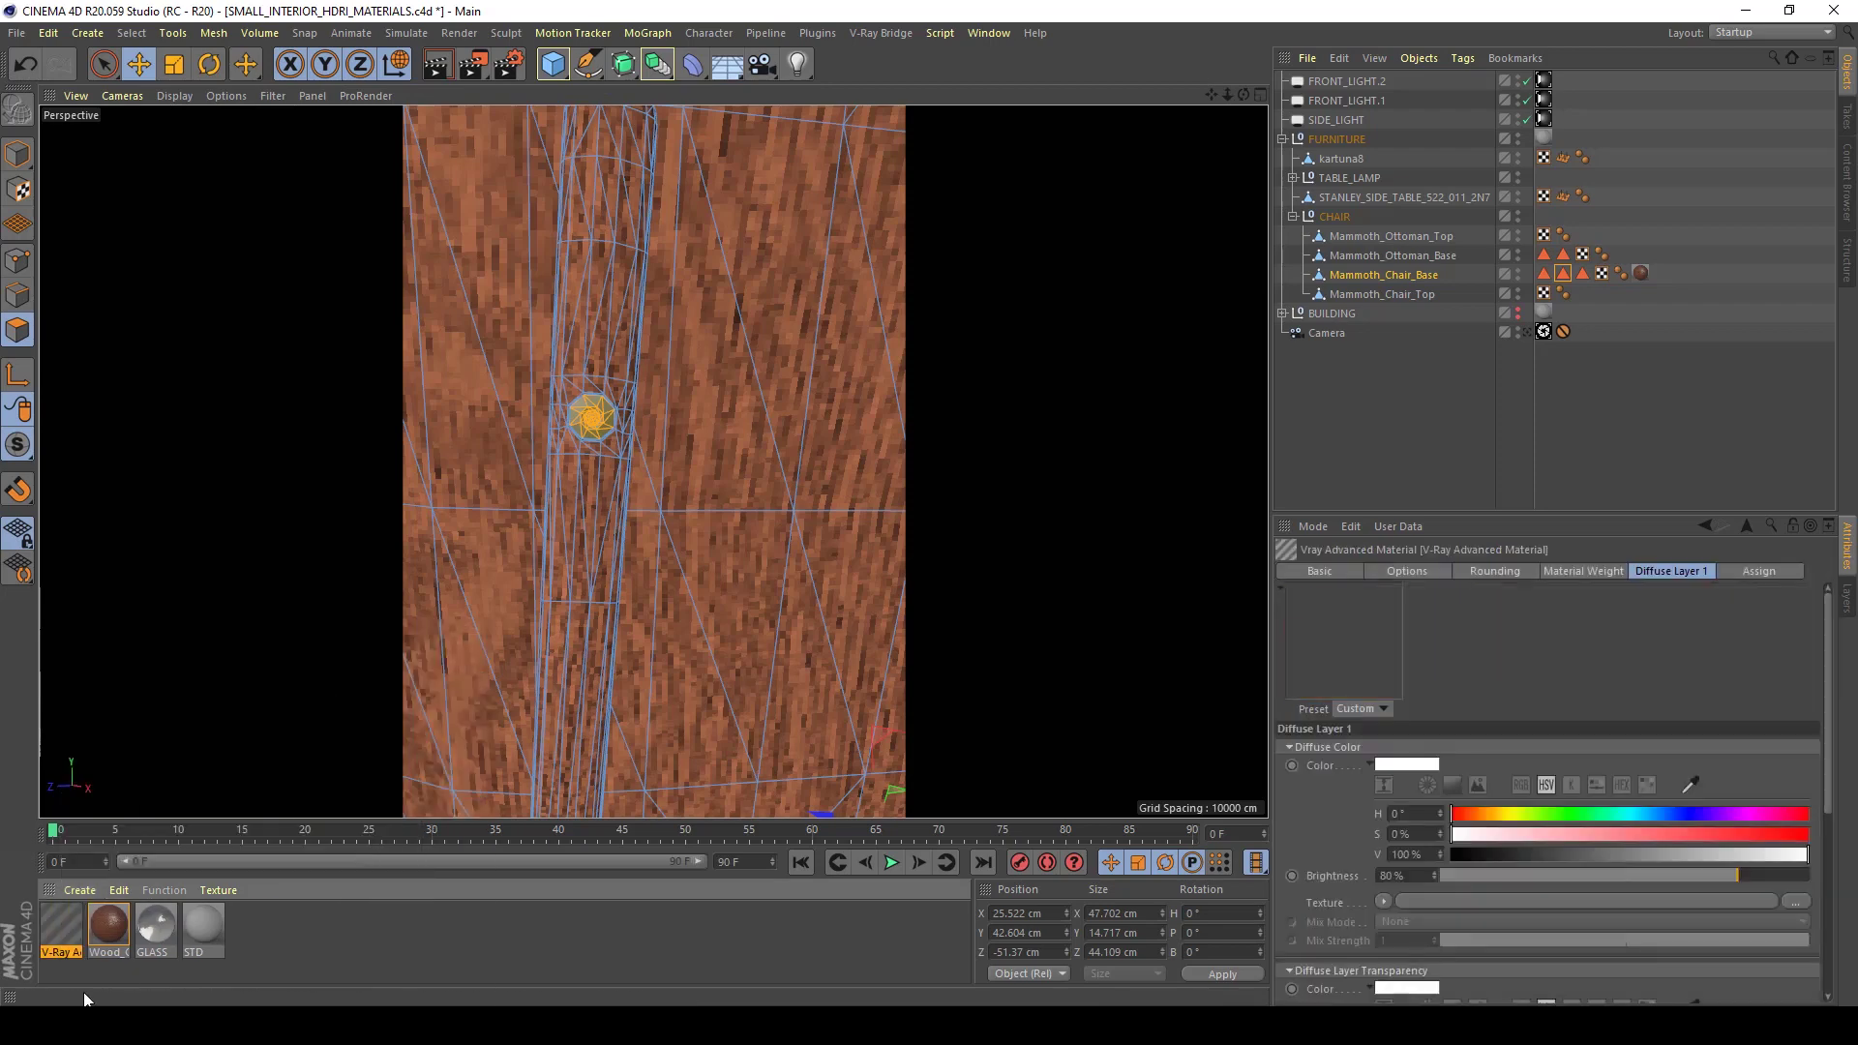
double_click(55, 918)
key("BackSpace")
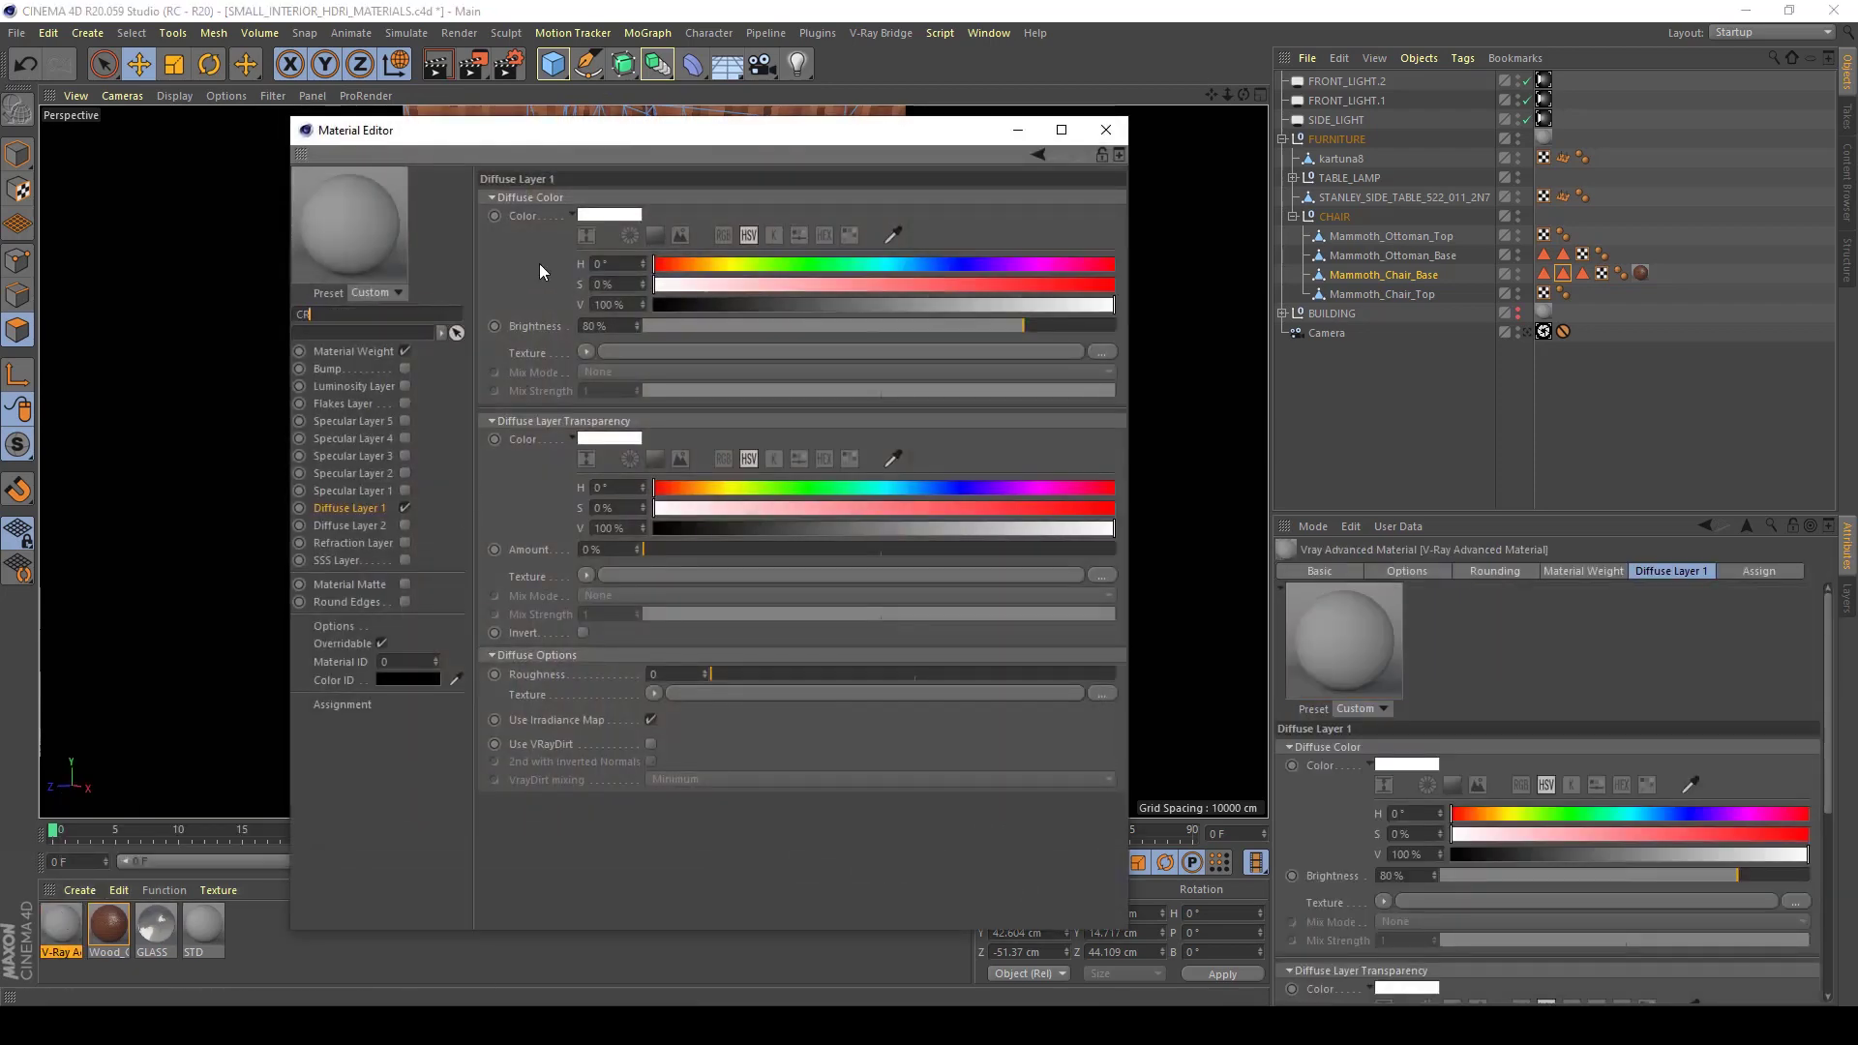
type("IRON")
key("Return")
Give IRON 25% diffuse brightness, Specular Layer 1 enabled, Fresnel IOR 3 and glossiness 0.8
left_click_drag(741, 326, 776, 327)
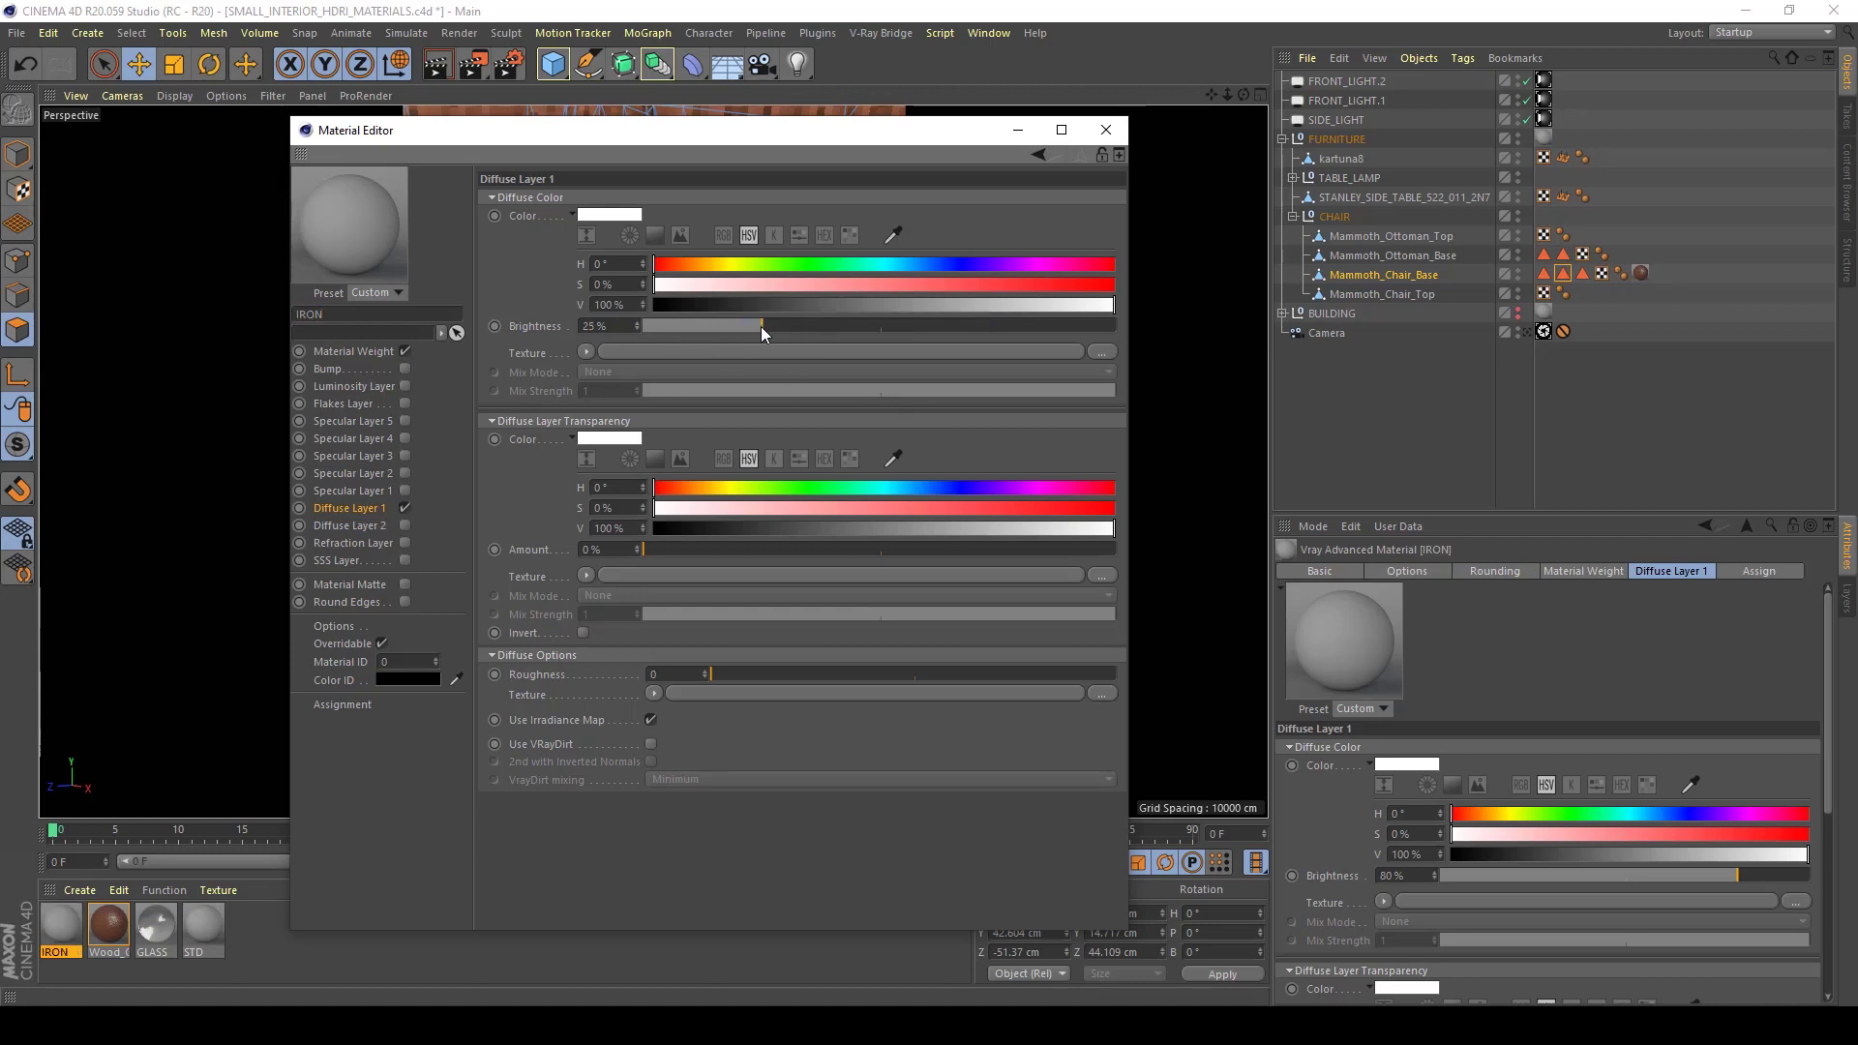
left_click(405, 491)
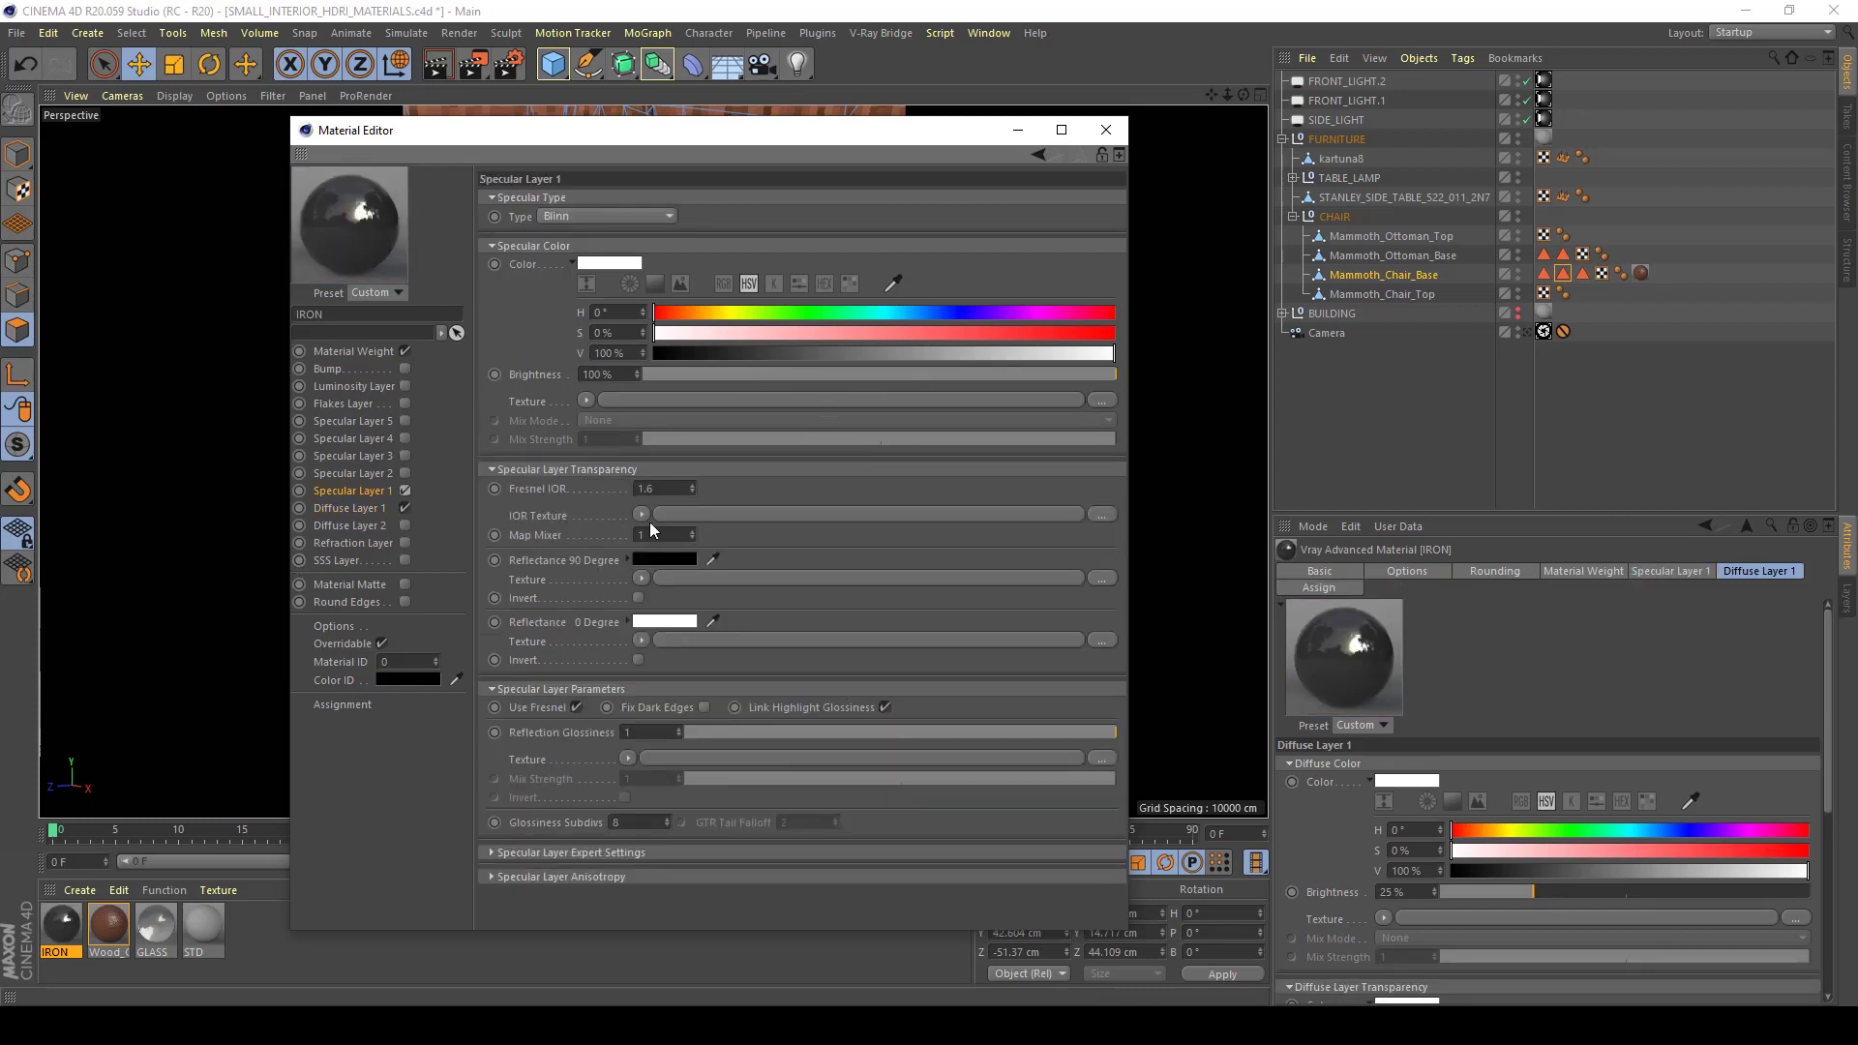
double_click(644, 489)
type("3")
key("Return")
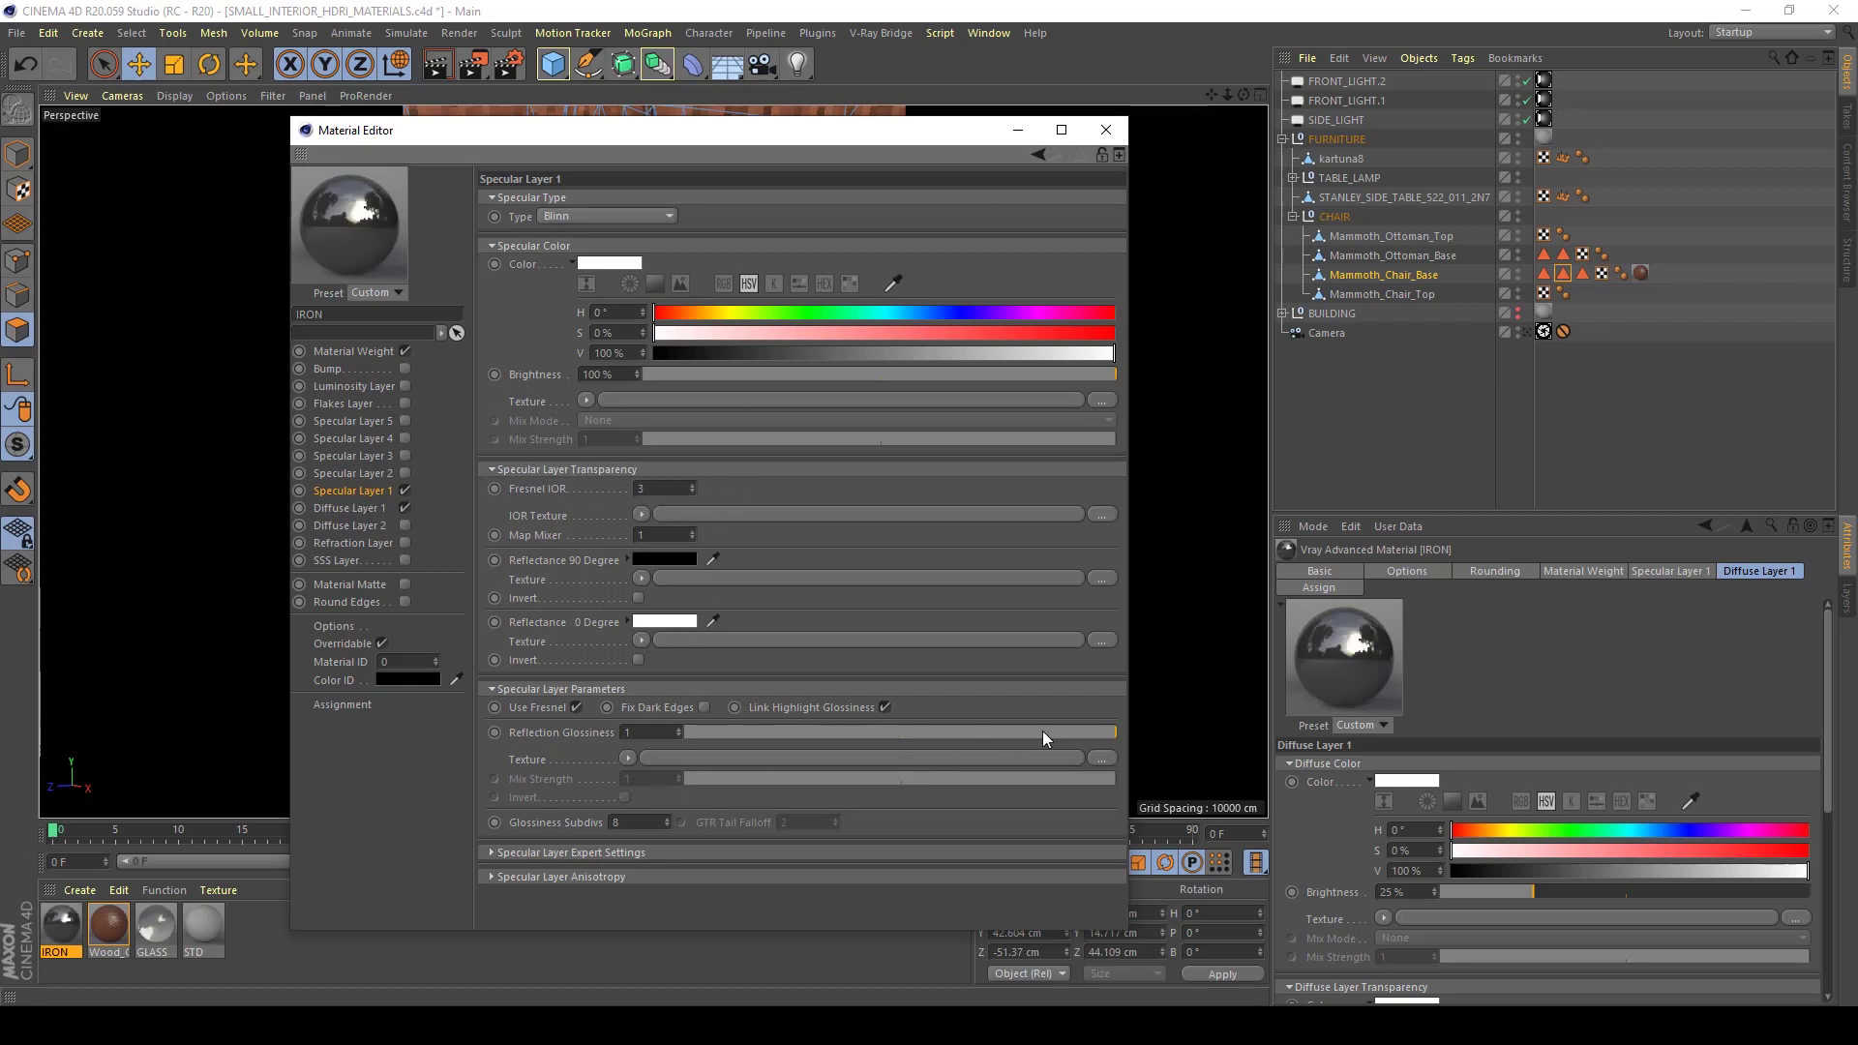
left_click_drag(1084, 737, 1053, 738)
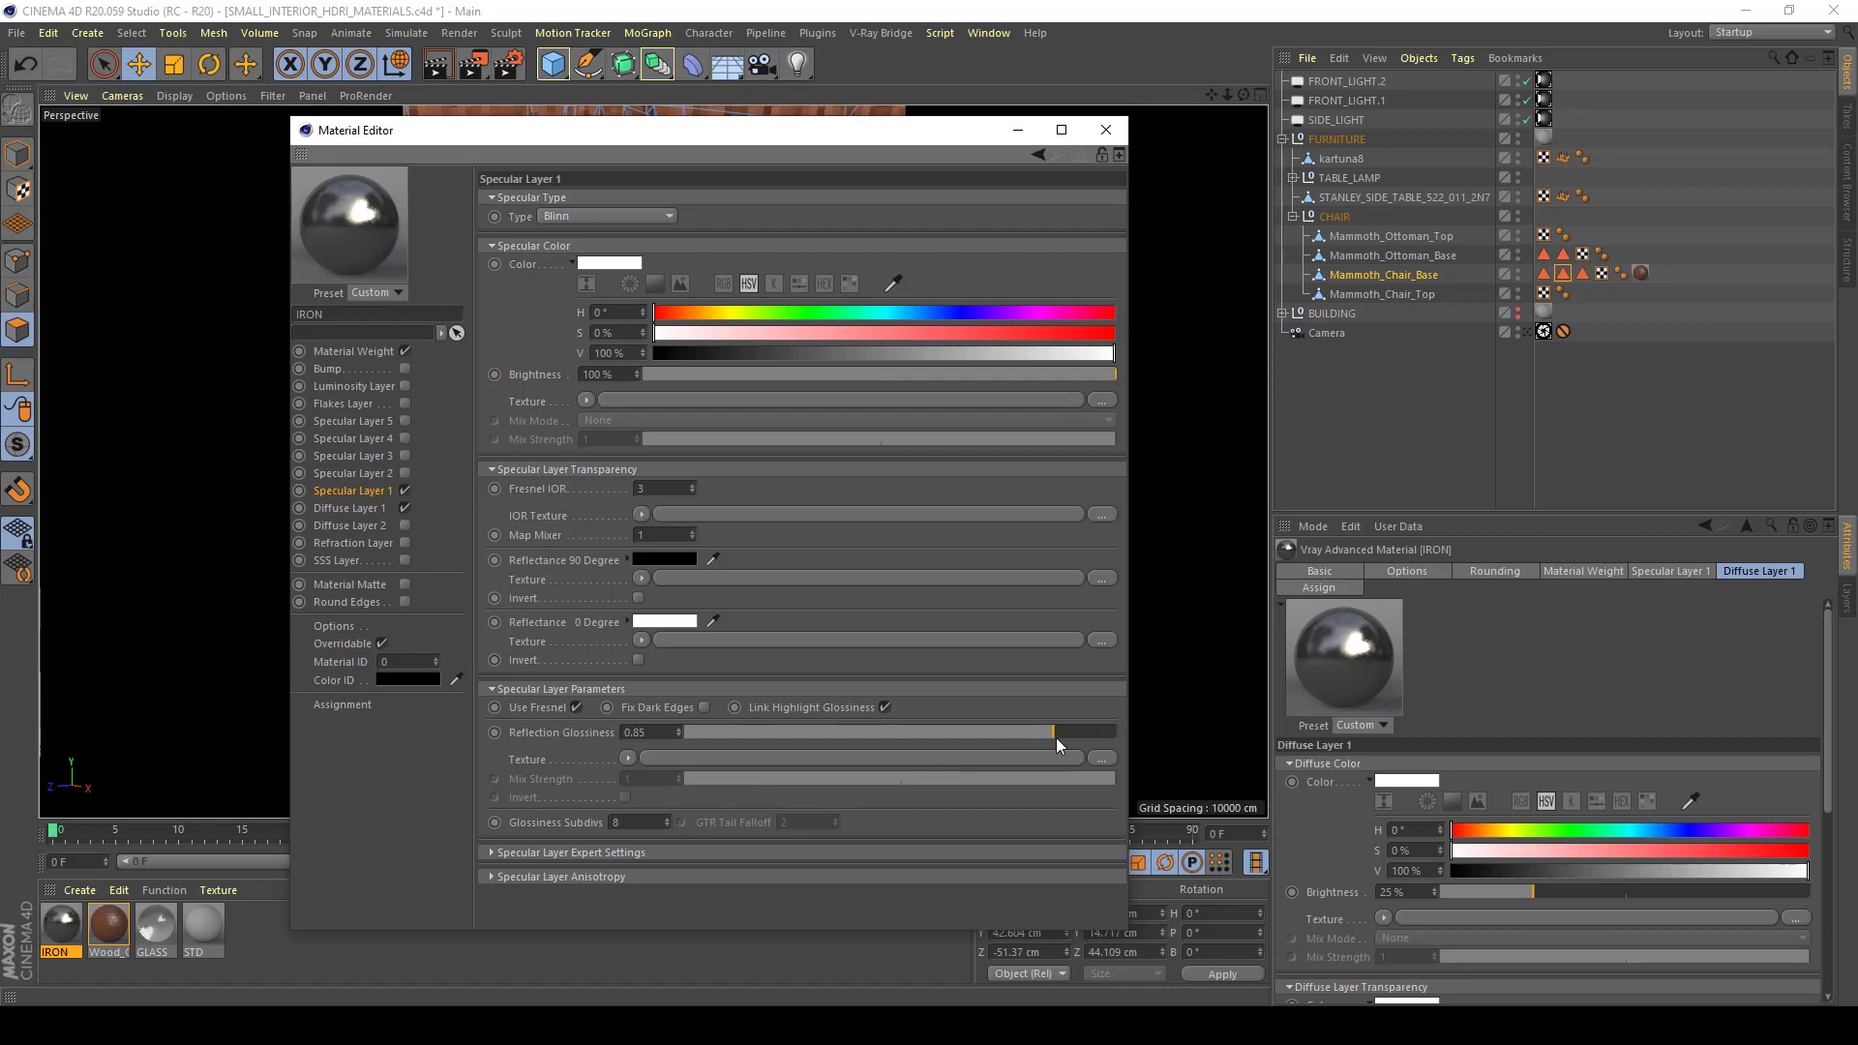
left_click(651, 733)
key("BackSpace")
key("Return")
Apply IRON to the chair base's Mammoth_Chrome selection and orbit to check the chair back
left_click(1106, 130)
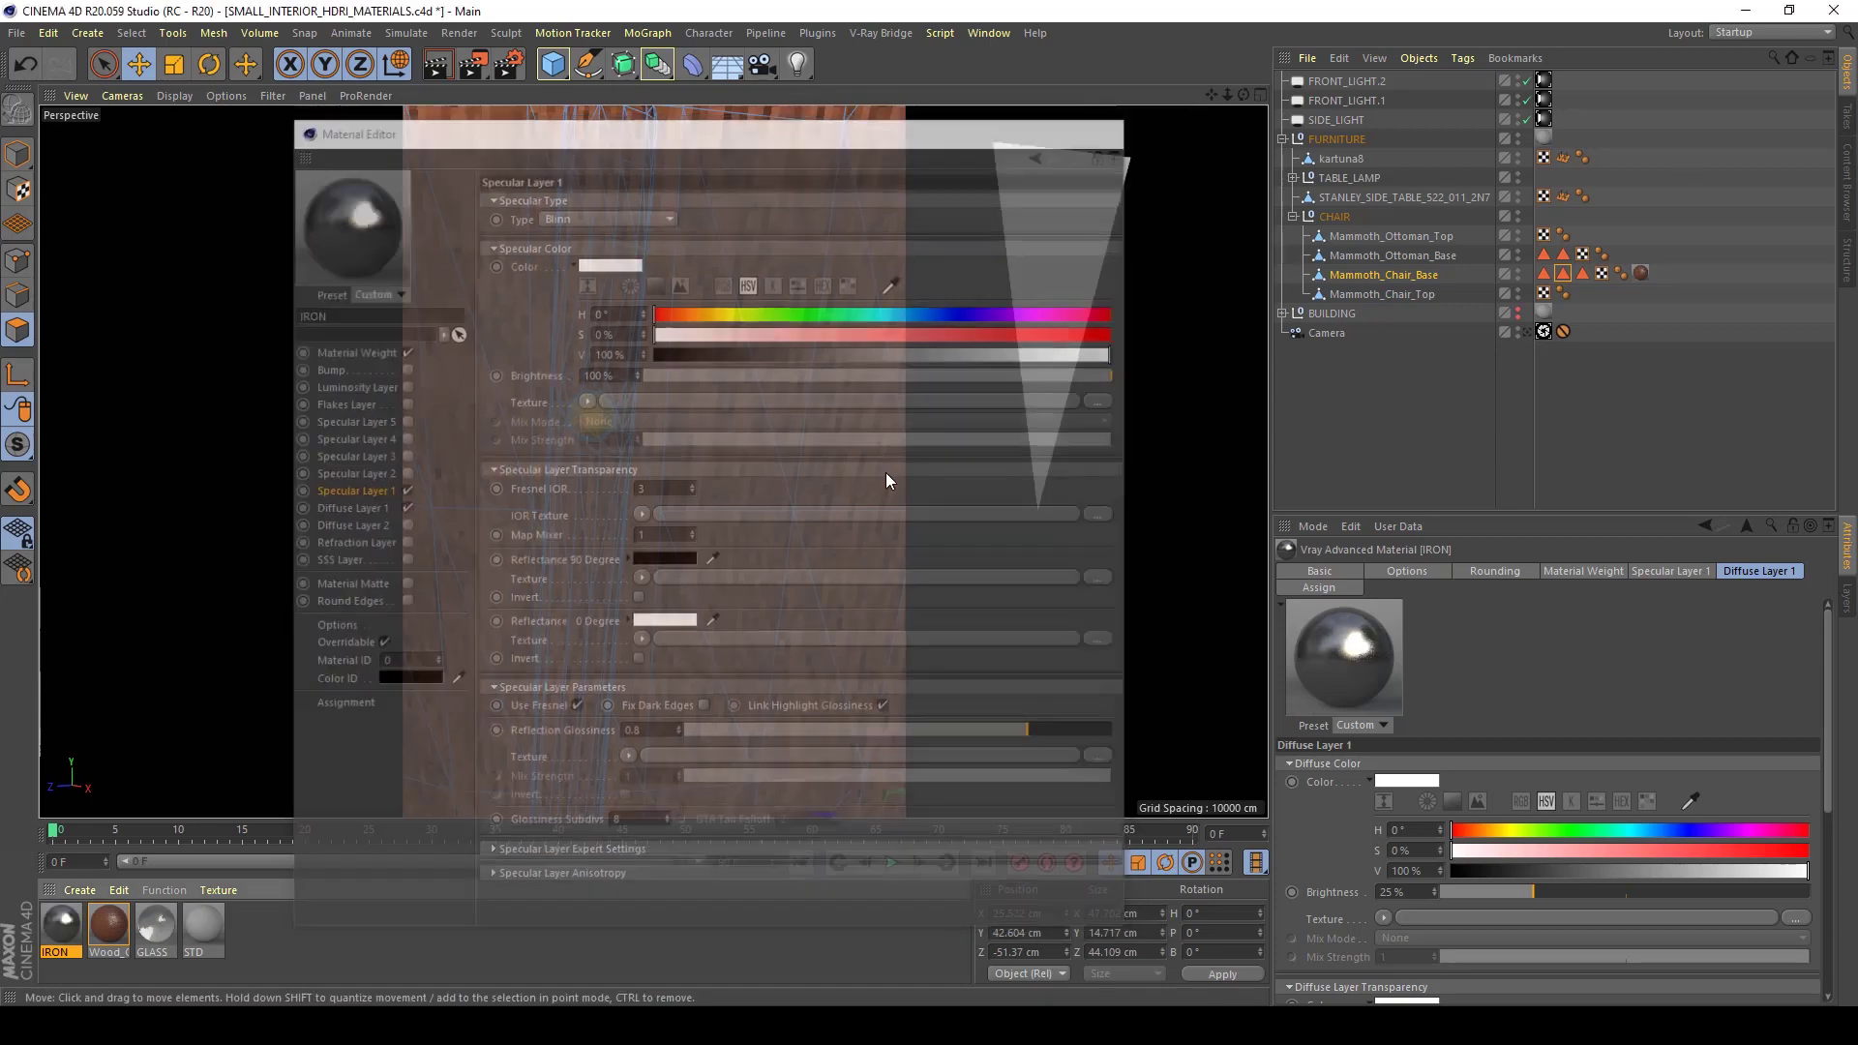
left_click_drag(66, 934, 602, 492)
scroll(606, 519, "down", 10)
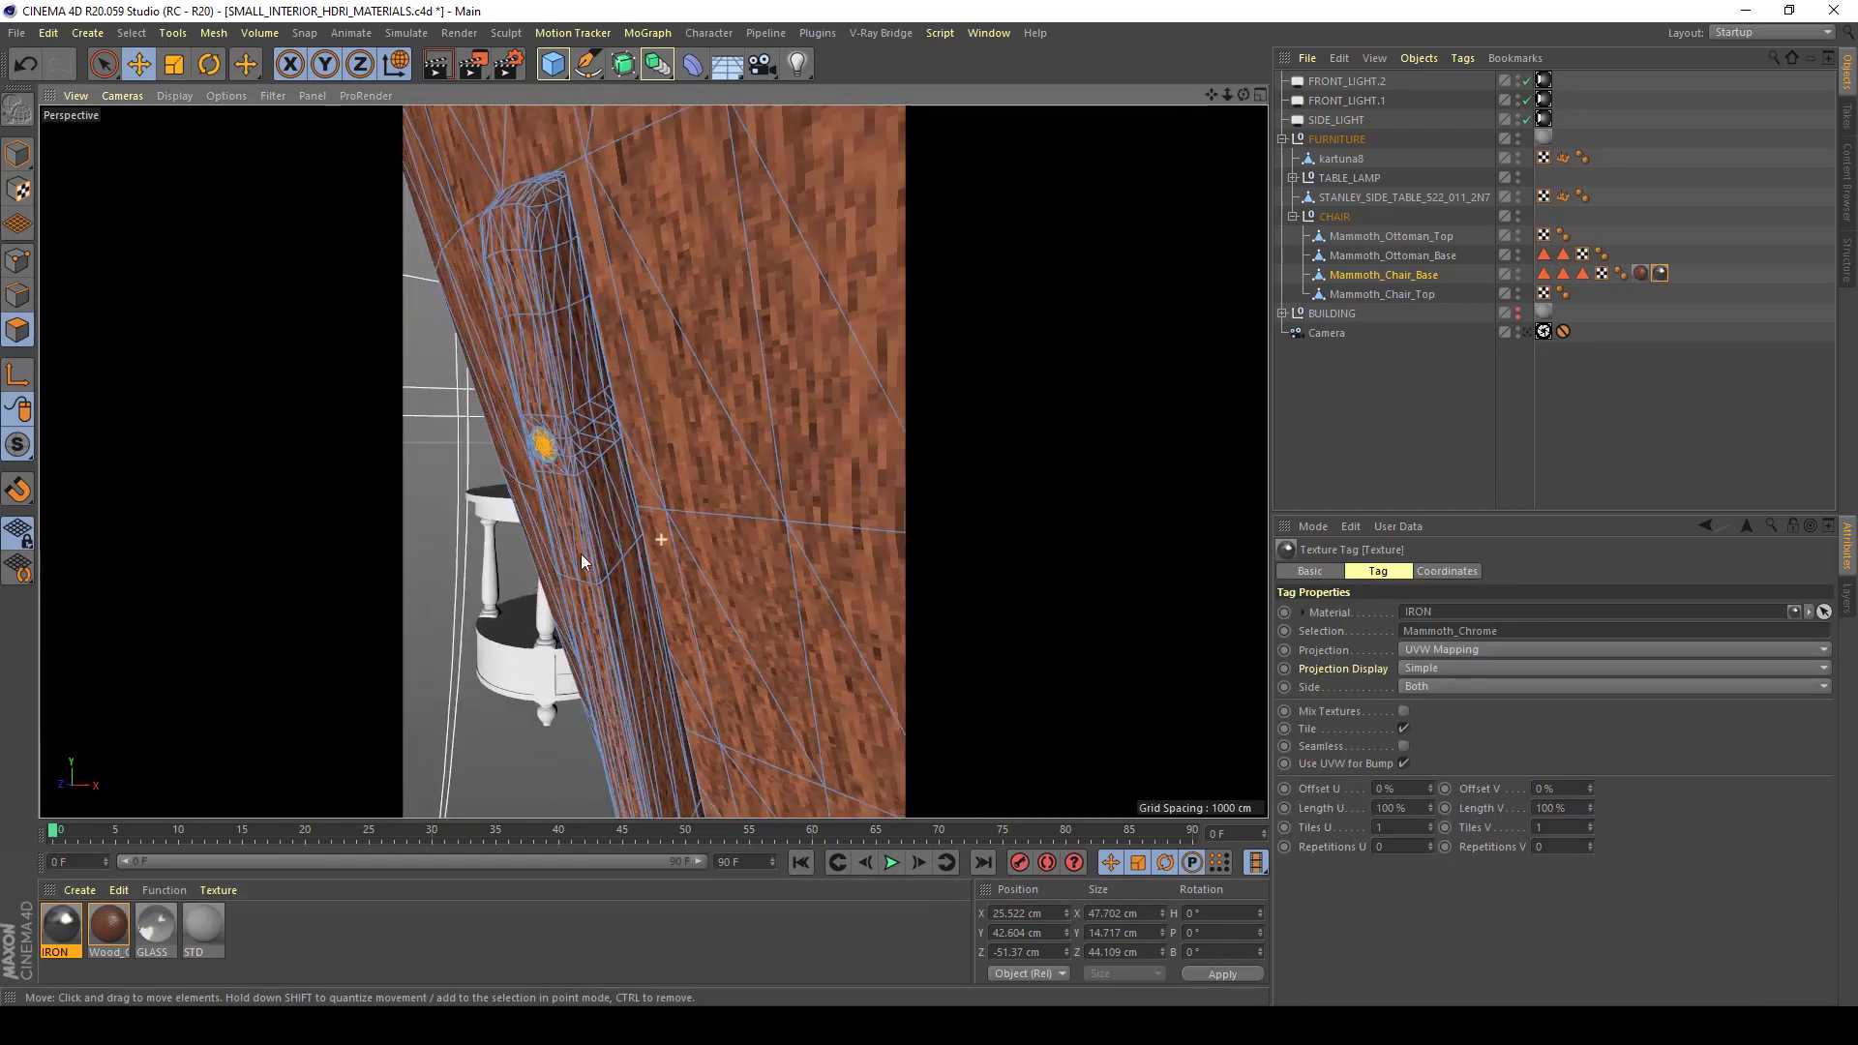
left_click_drag(684, 599, 1103, 622, "alt")
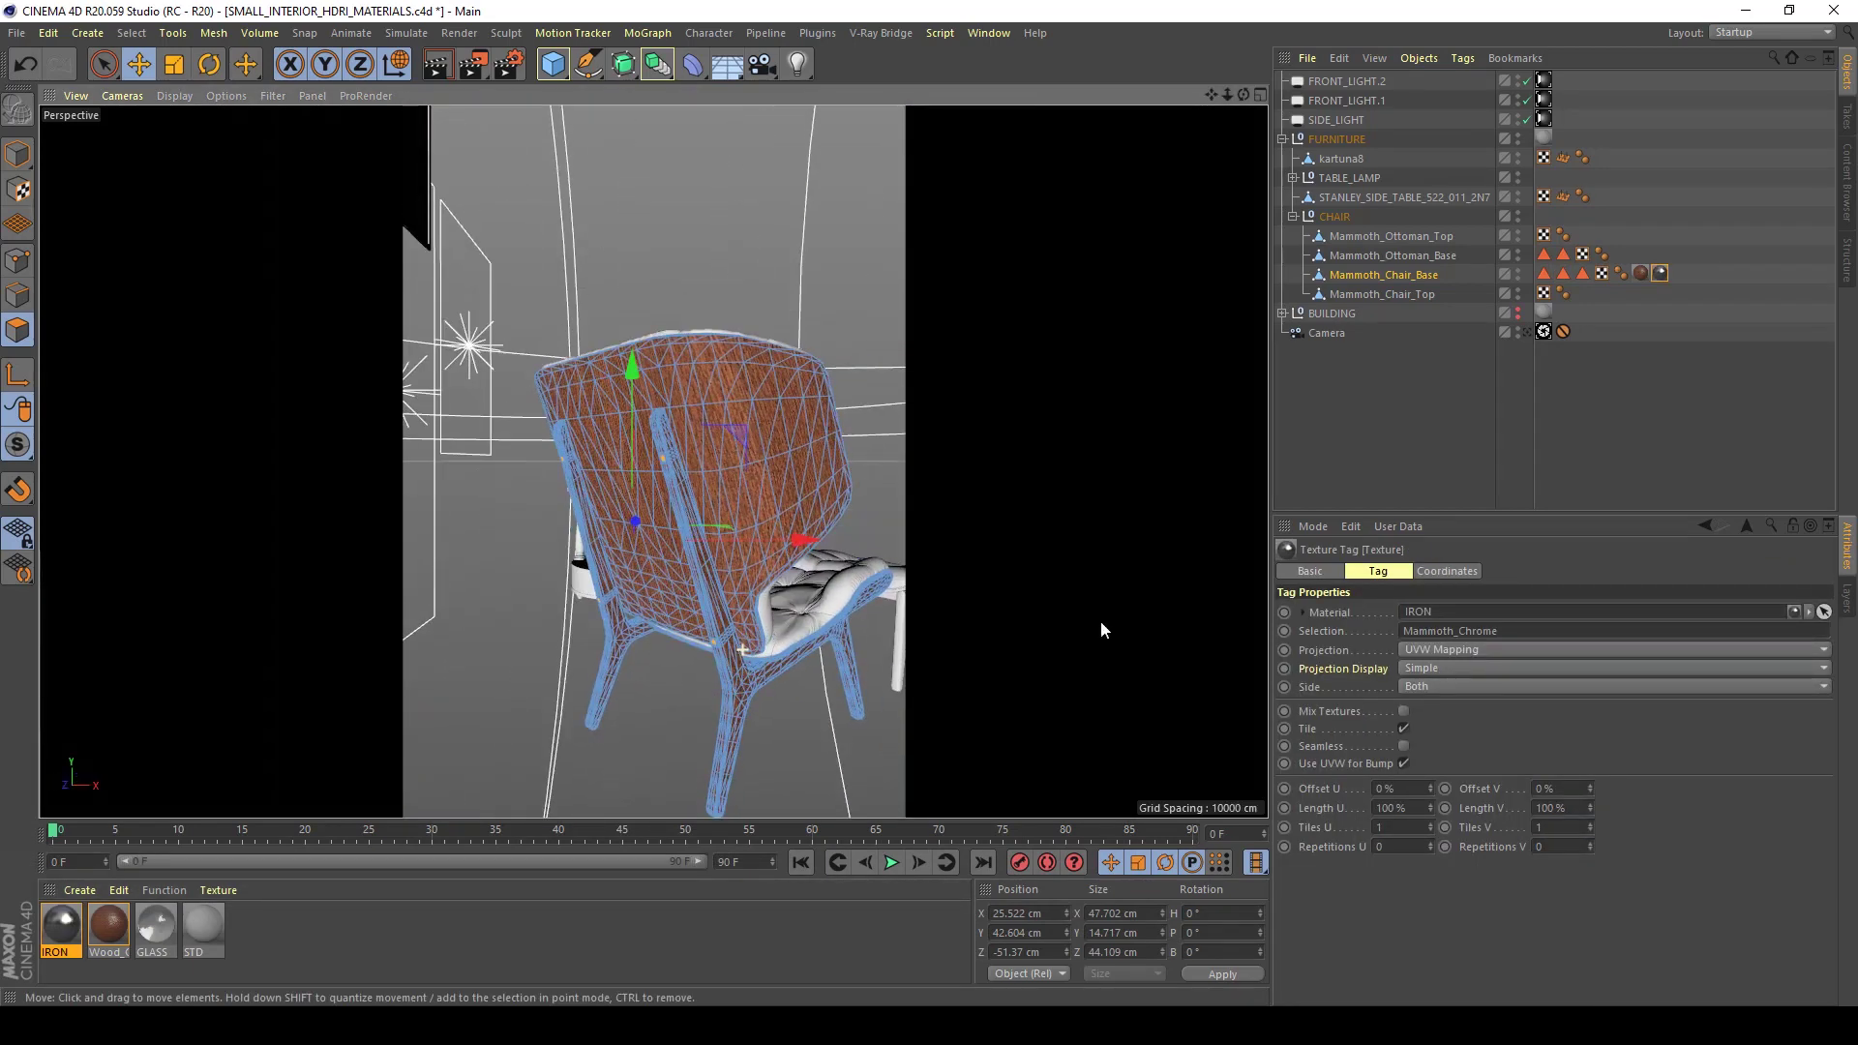
left_click(1103, 622)
mouse_move(775, 663)
left_mouse_down("alt")
mouse_move(782, 530)
mouse_move(759, 641)
left_mouse_up("alt")
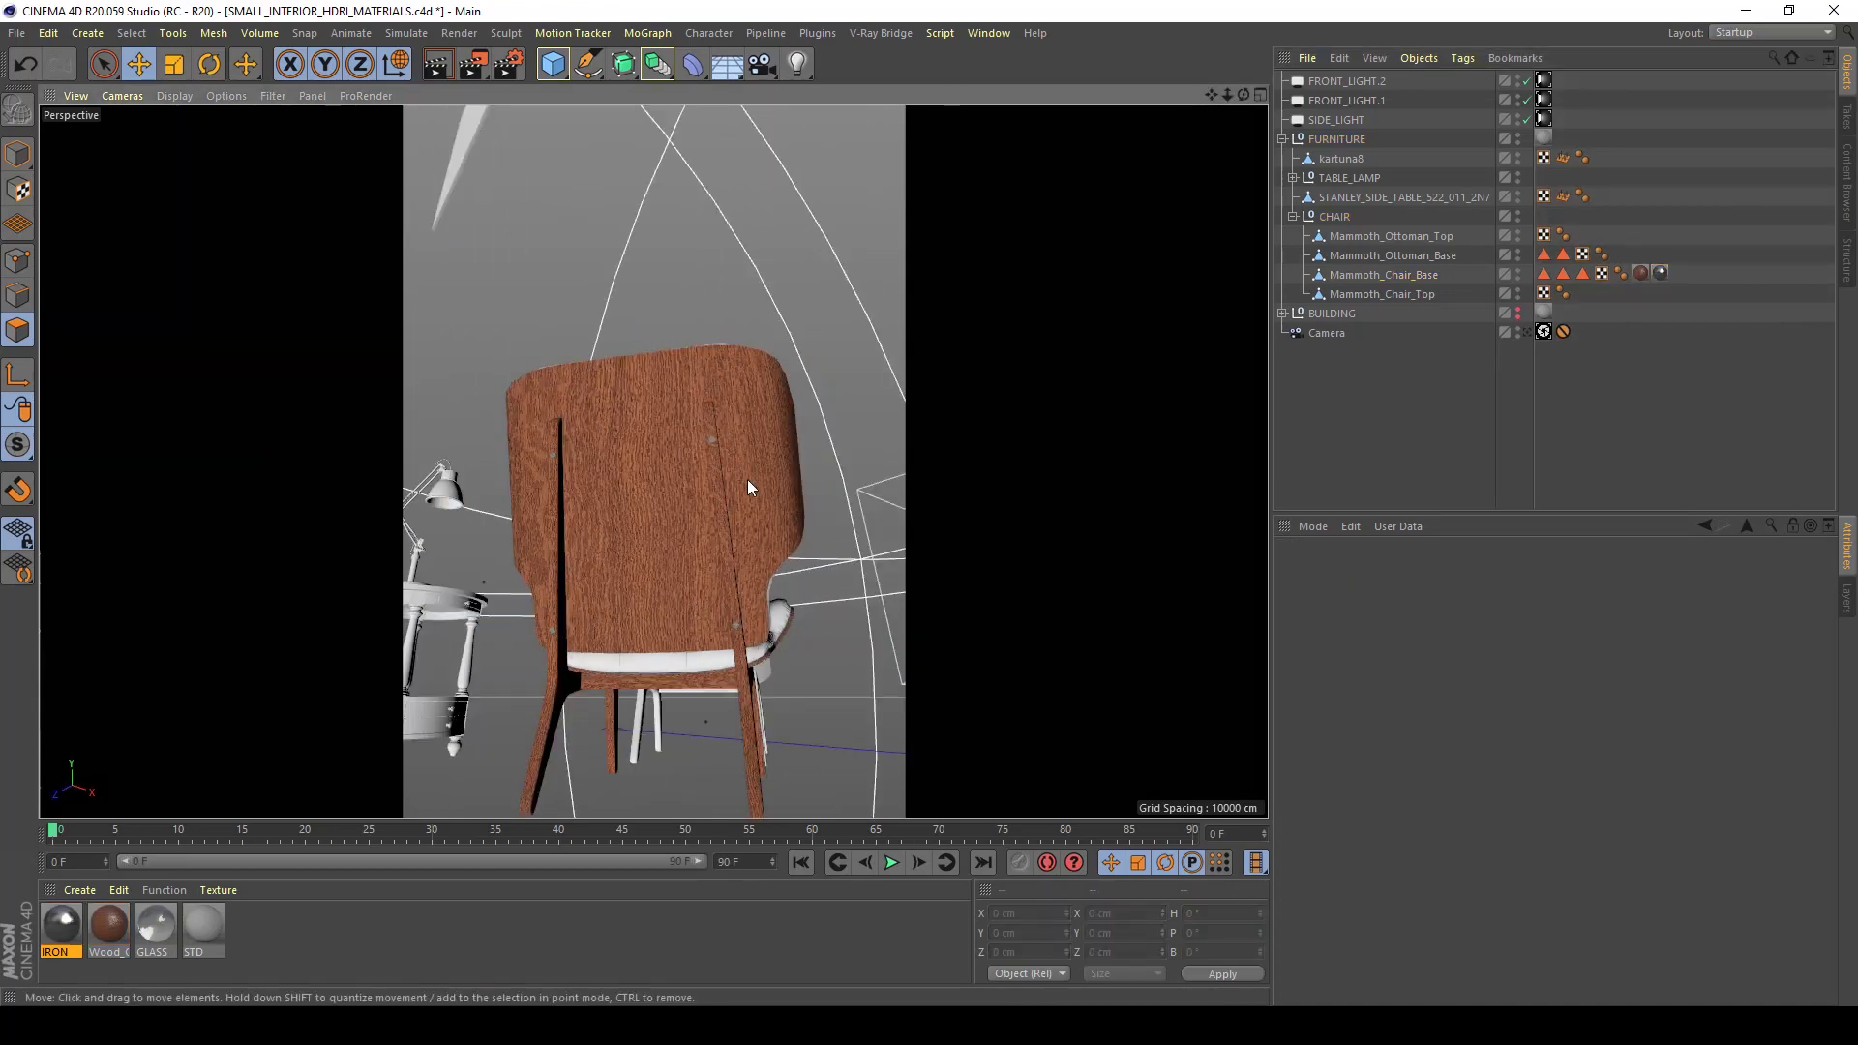
left_click_drag(864, 604, 689, 379, "alt")
scroll(689, 379, "up", 2)
Duplicate the IRON material in the Material Manager
left_click(62, 931)
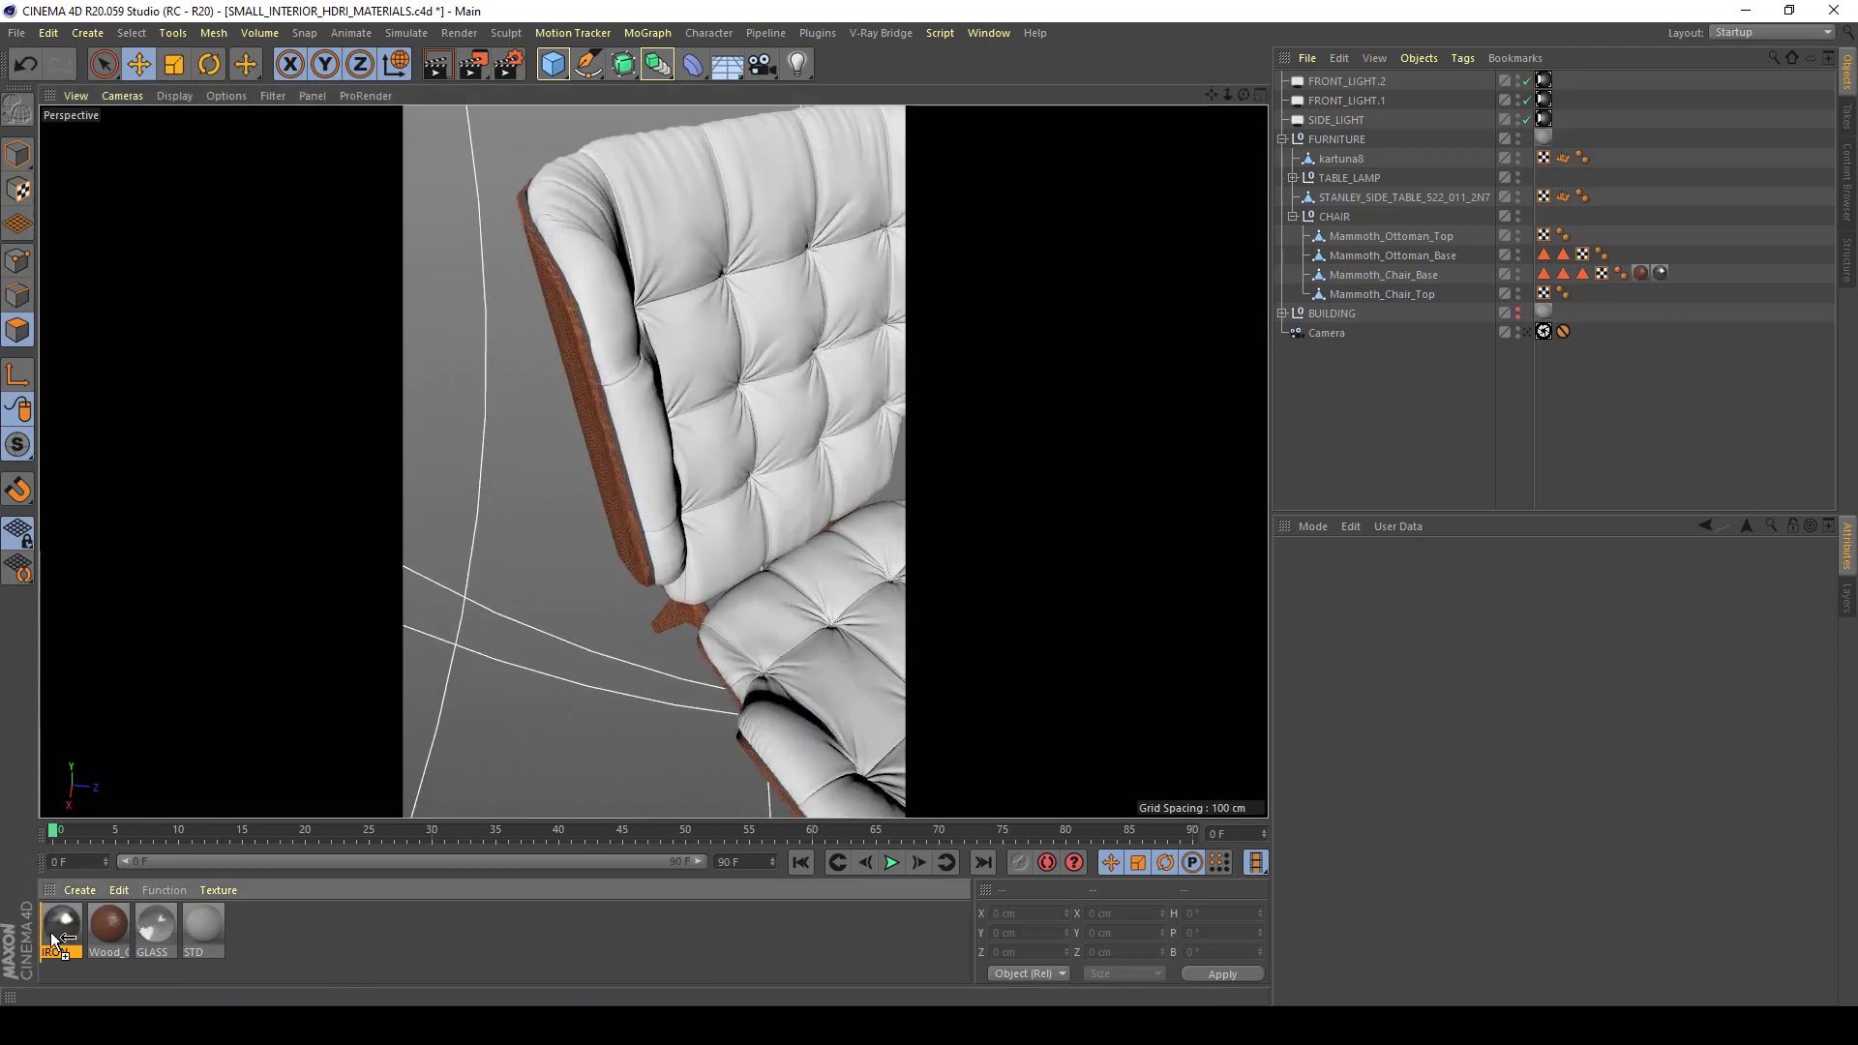
key("ctrl+c")
key("ctrl+v")
Set the IRON copy's Specular Layer 1 Fresnel IOR to 1.6 and reflection glossiness to 0.65
double_click(56, 939)
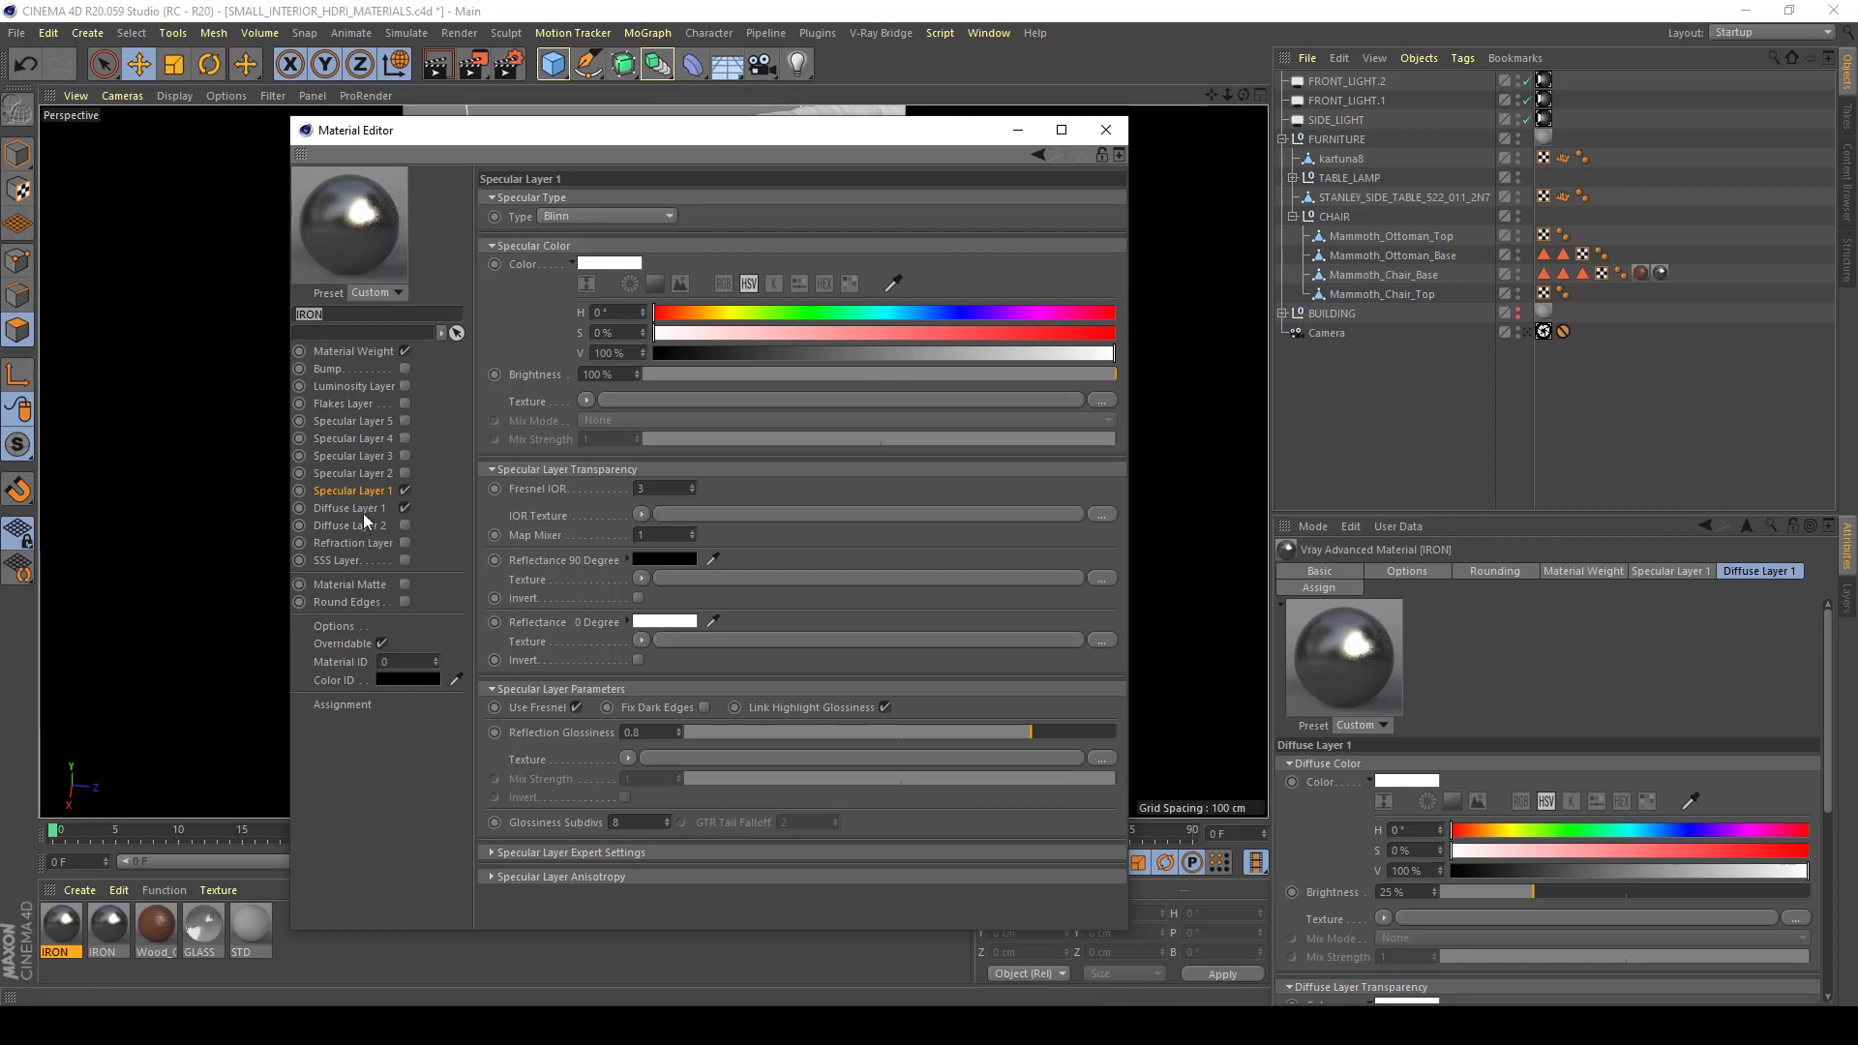
left_click(380, 488)
left_click(669, 494)
type("1.6")
key("Return")
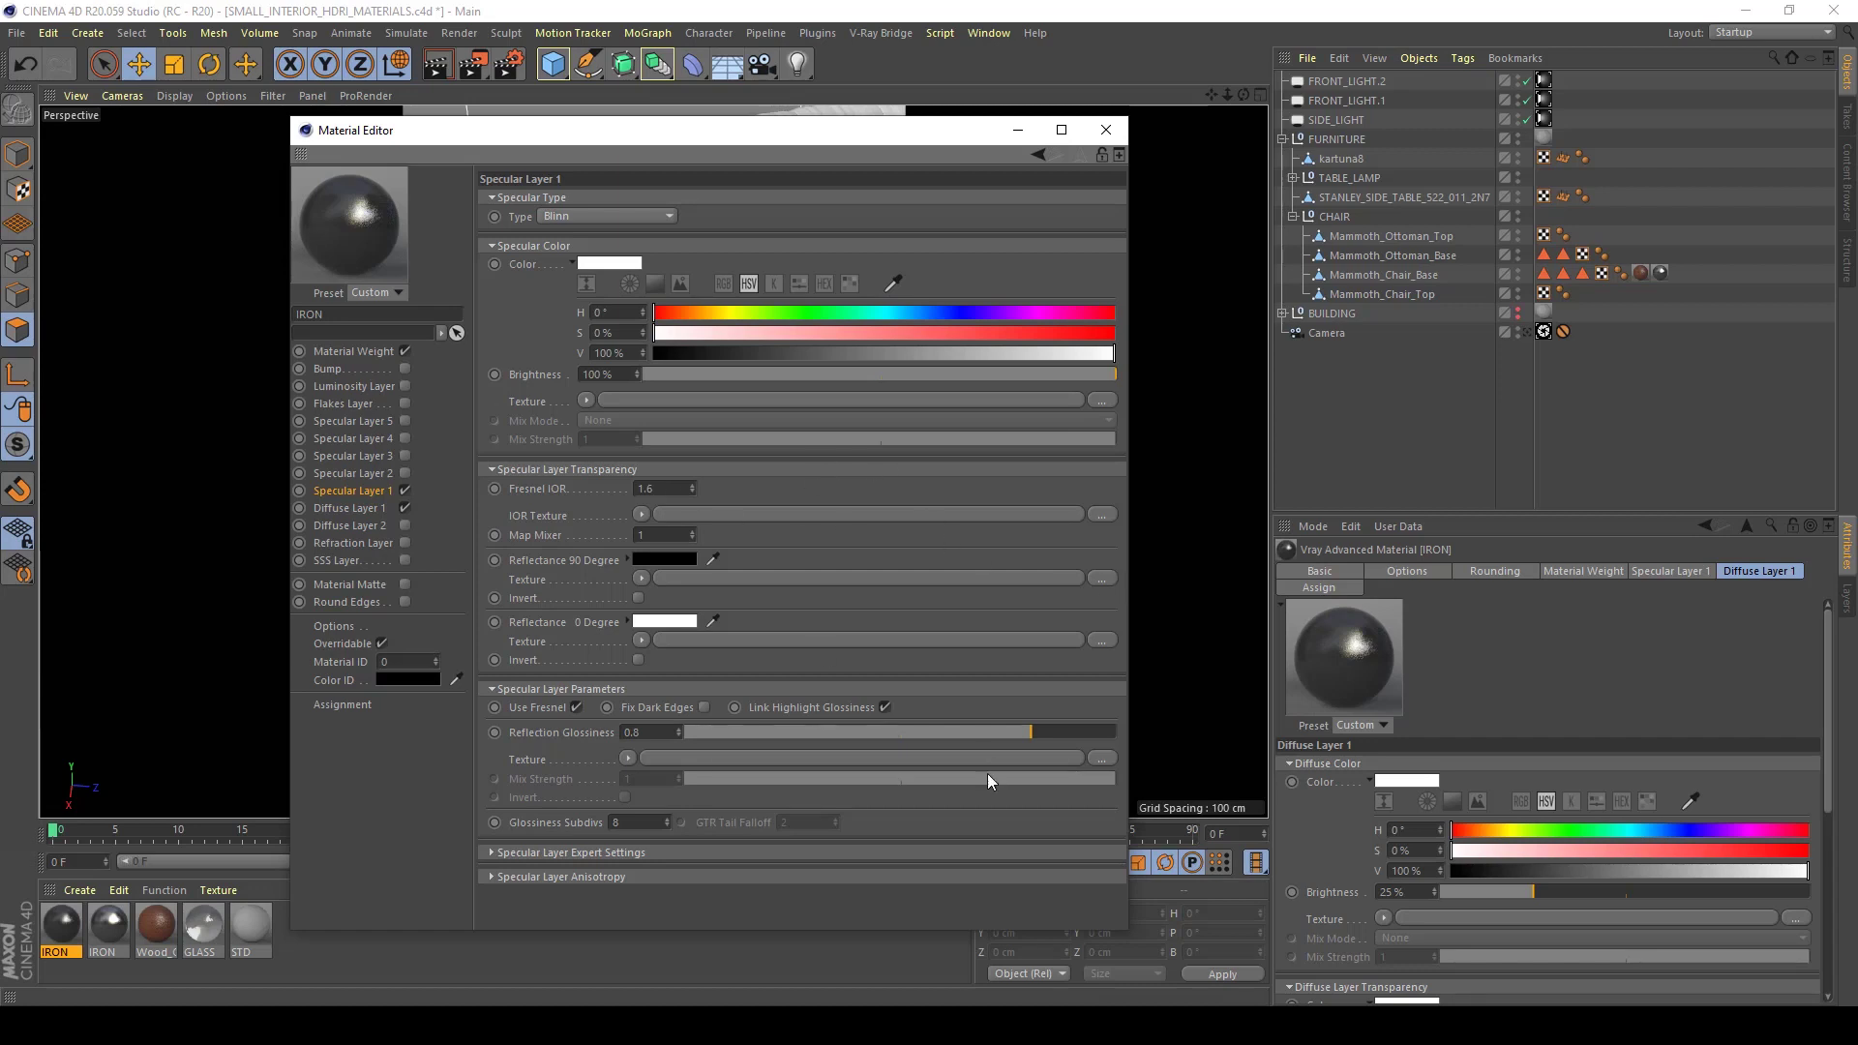
key("BackSpace")
type("7")
key("Return")
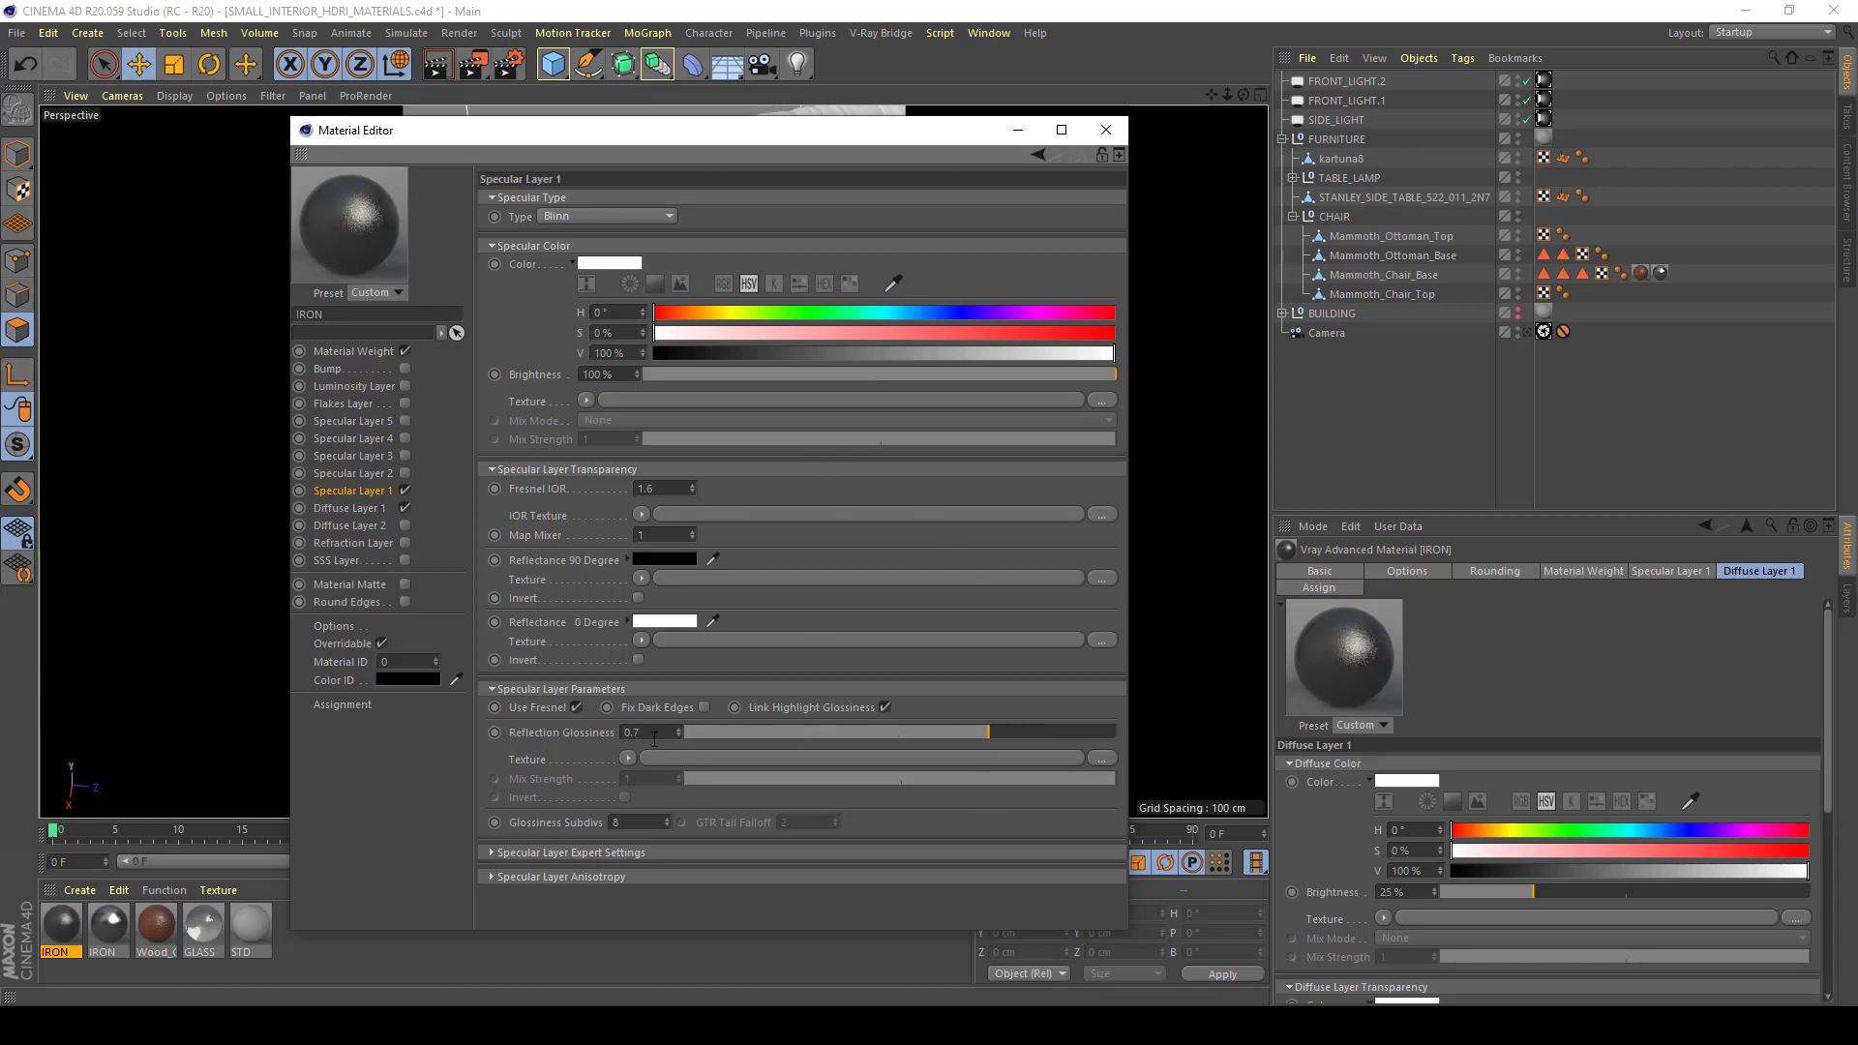
type(".65")
key("Return")
Set specular brightness to 80% and Diffuse Layer 1 brightness to 20%
left_click(608, 378)
type("80")
key("Return")
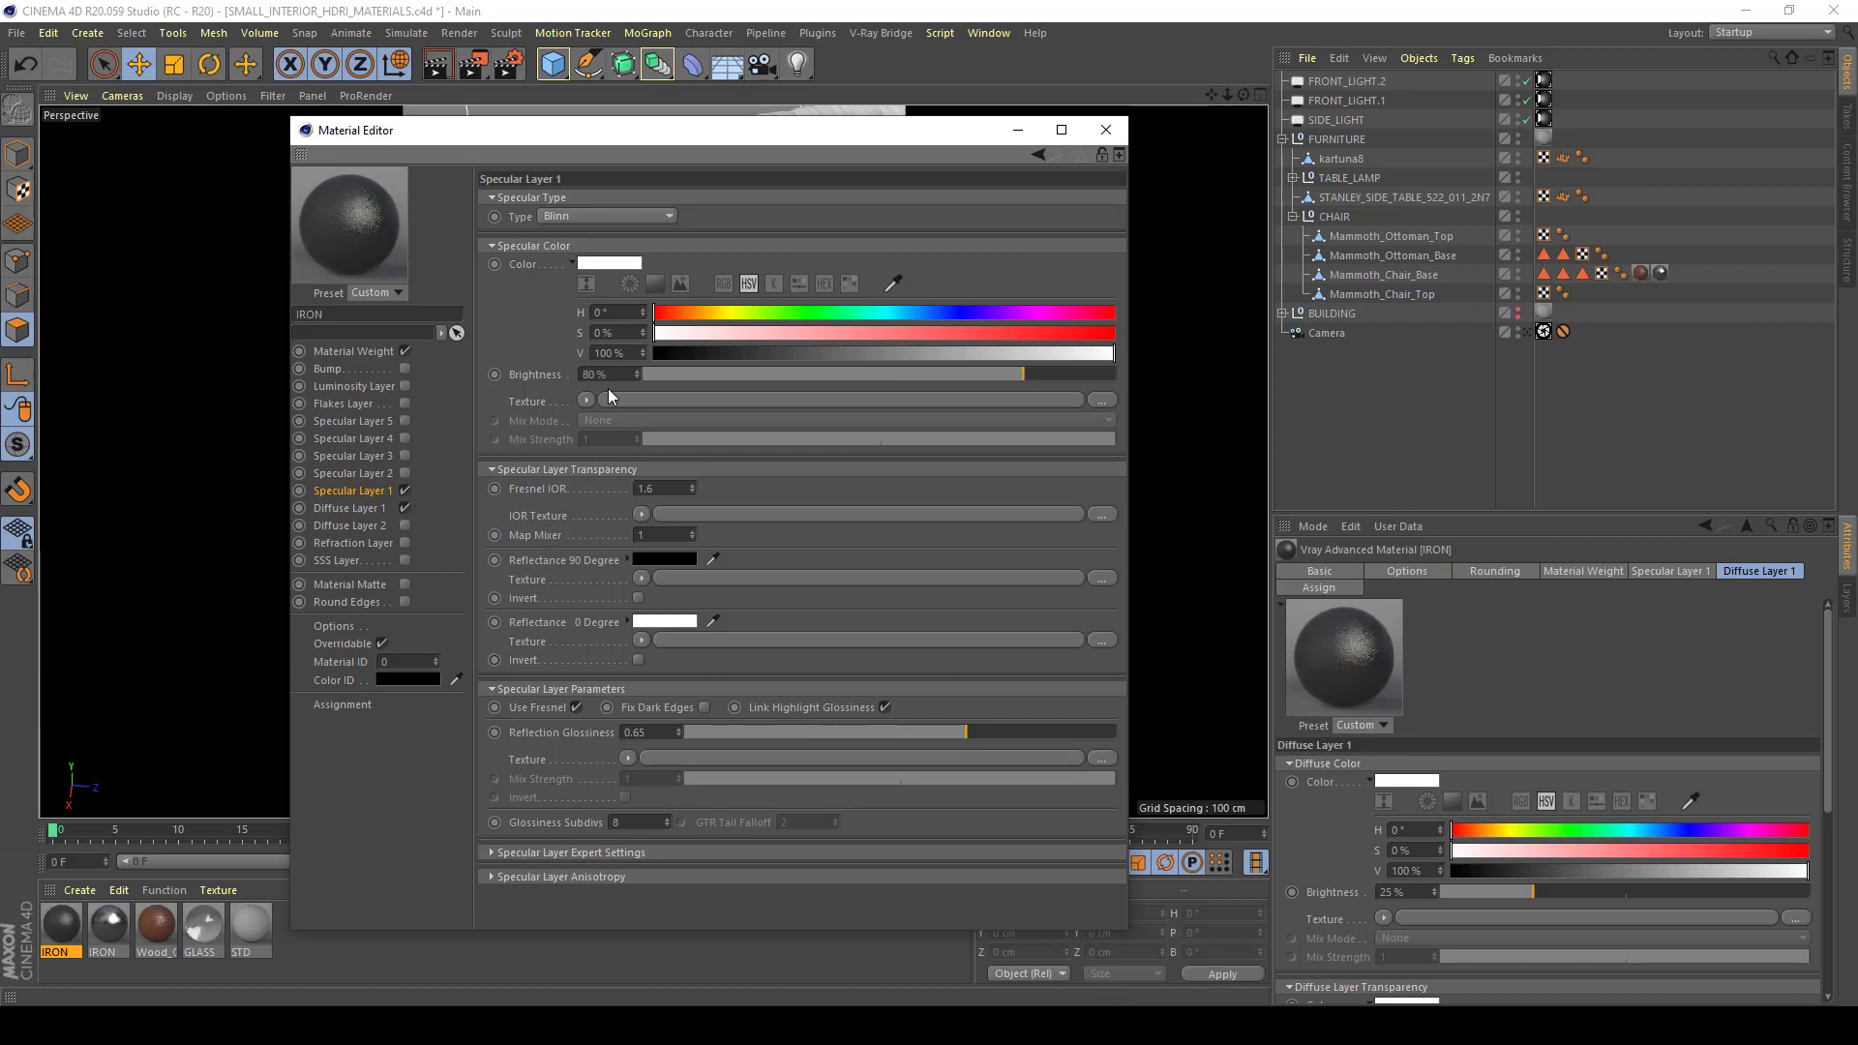
left_click(350, 506)
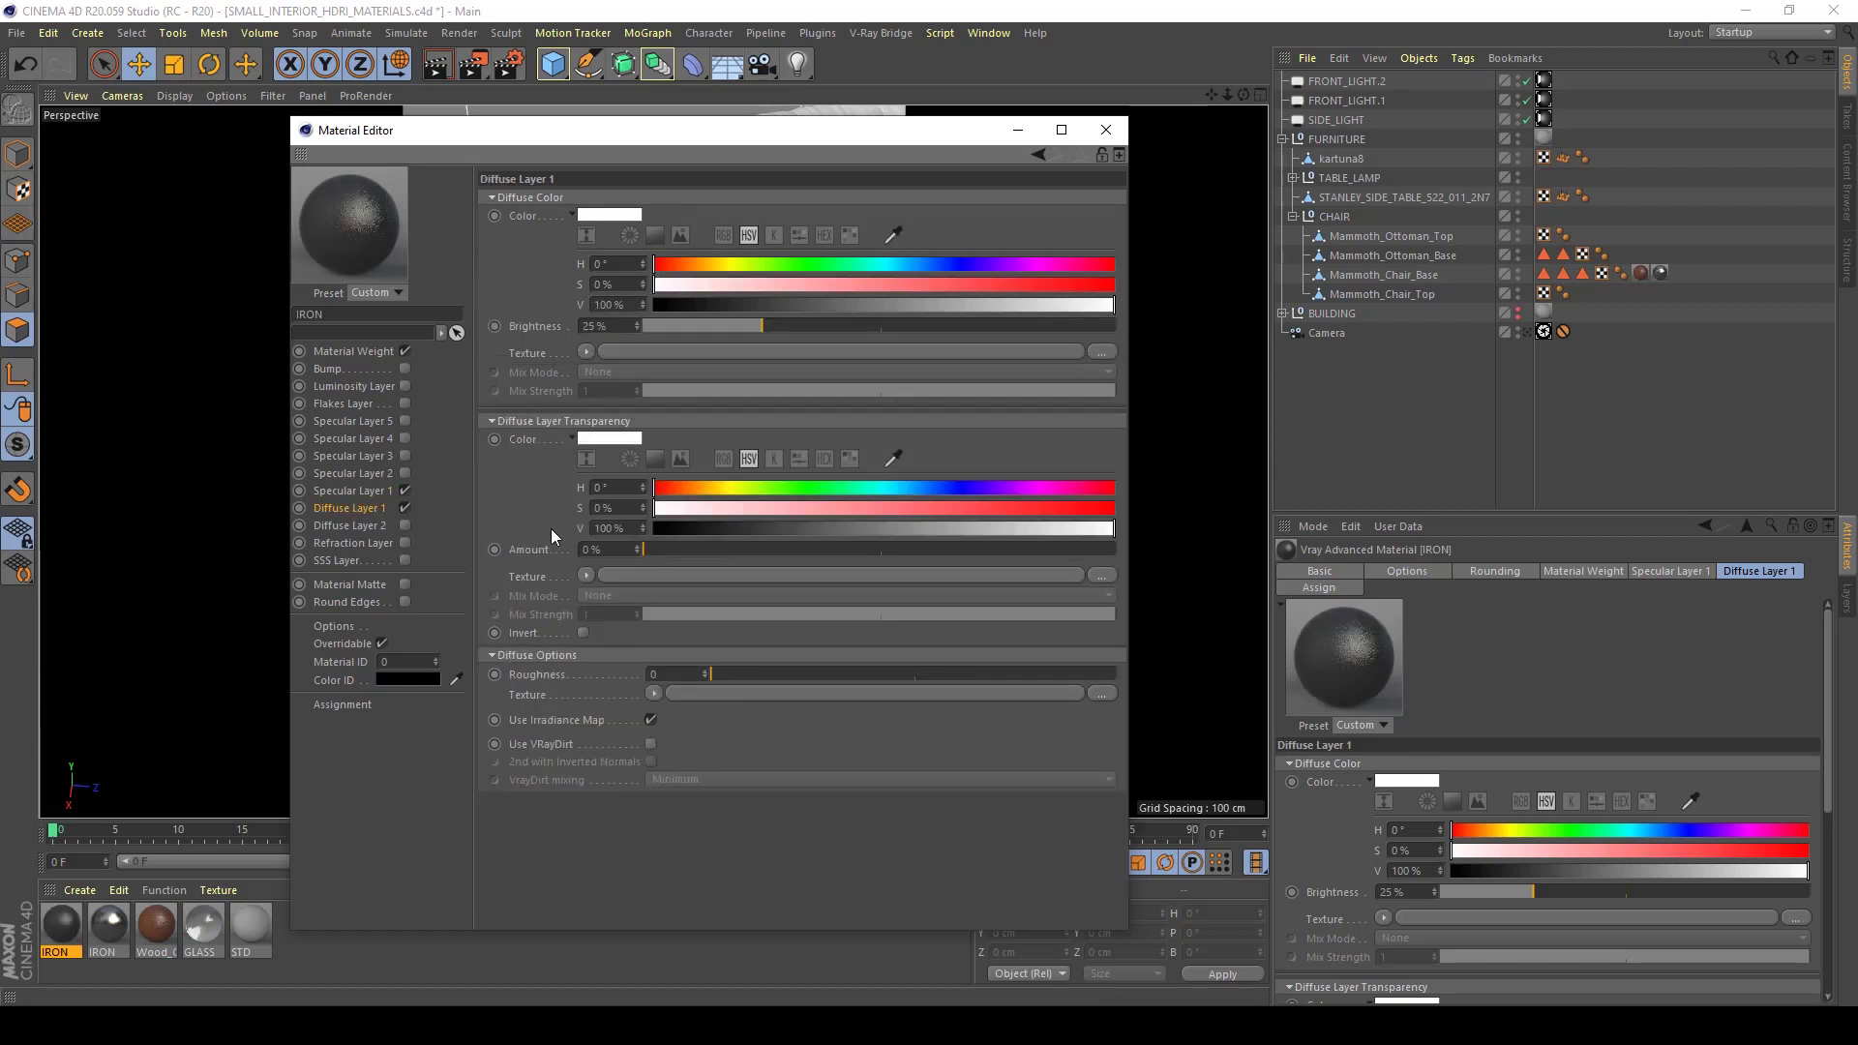
left_click(626, 327)
type("40")
key("Return")
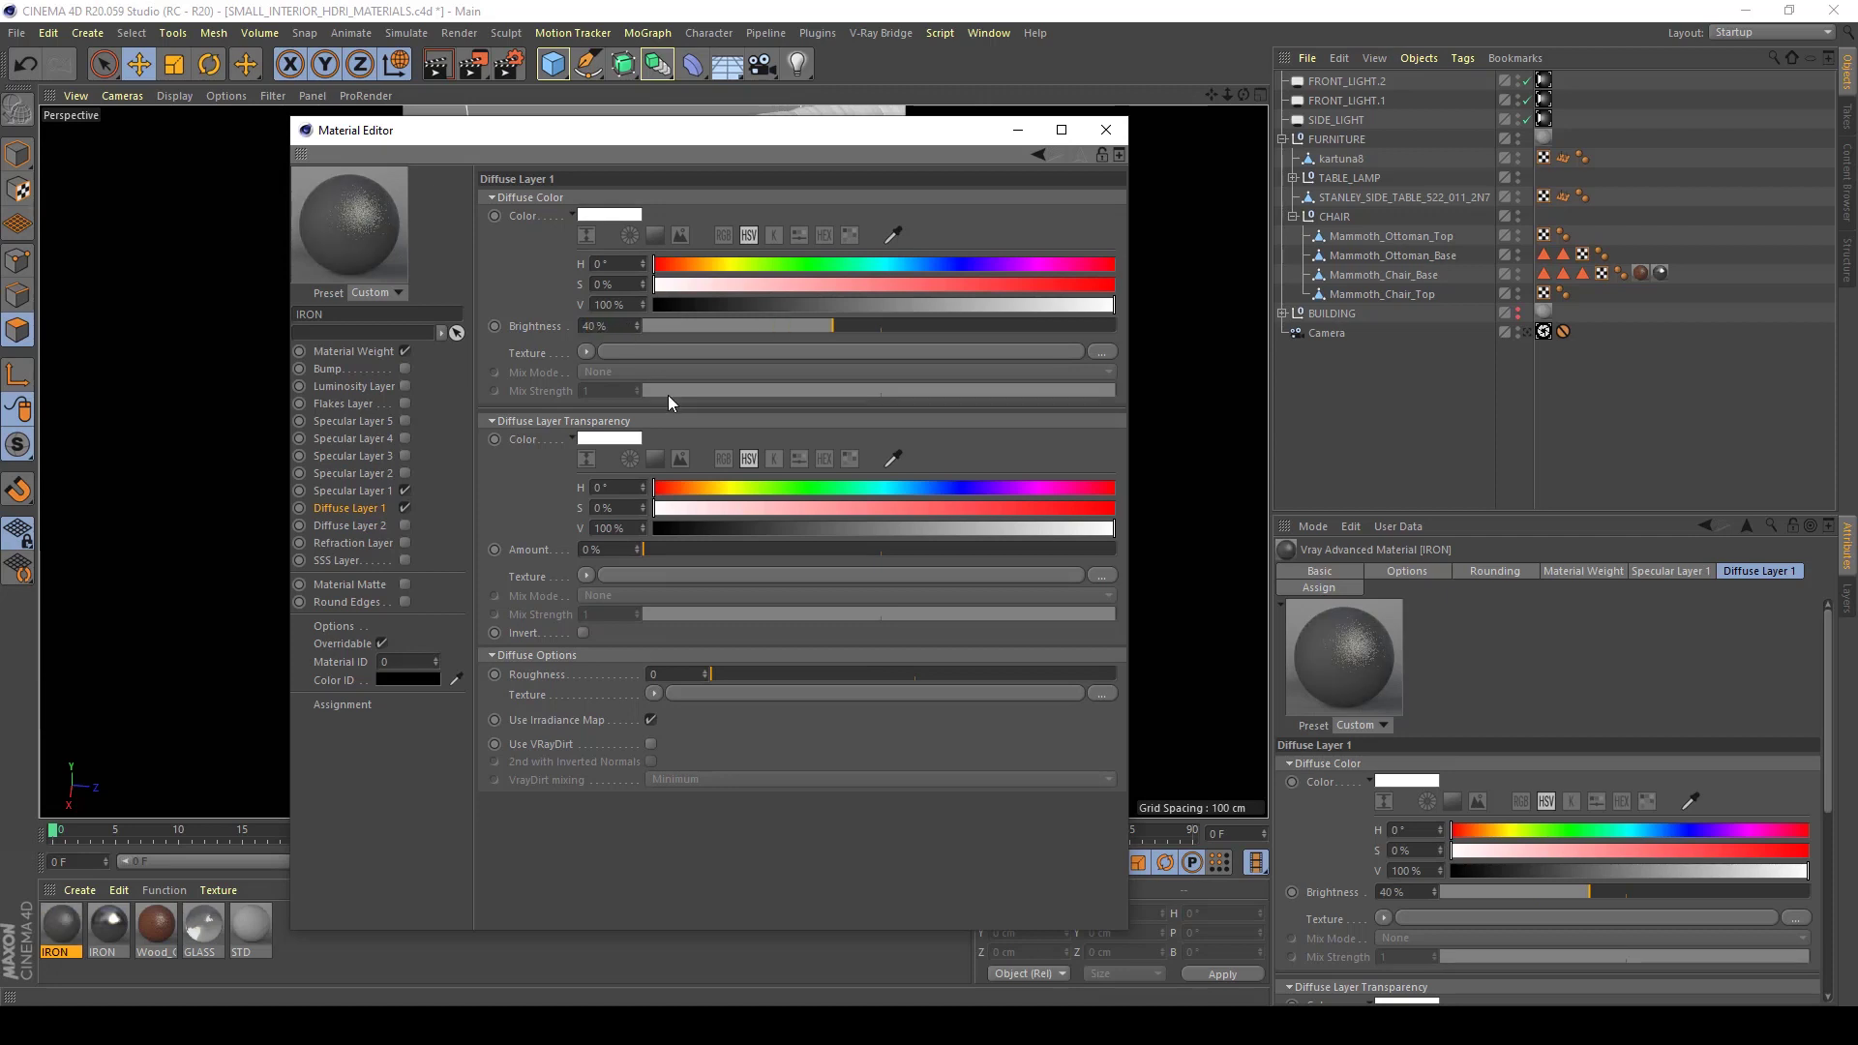
left_click(614, 327)
type("30")
key("Return")
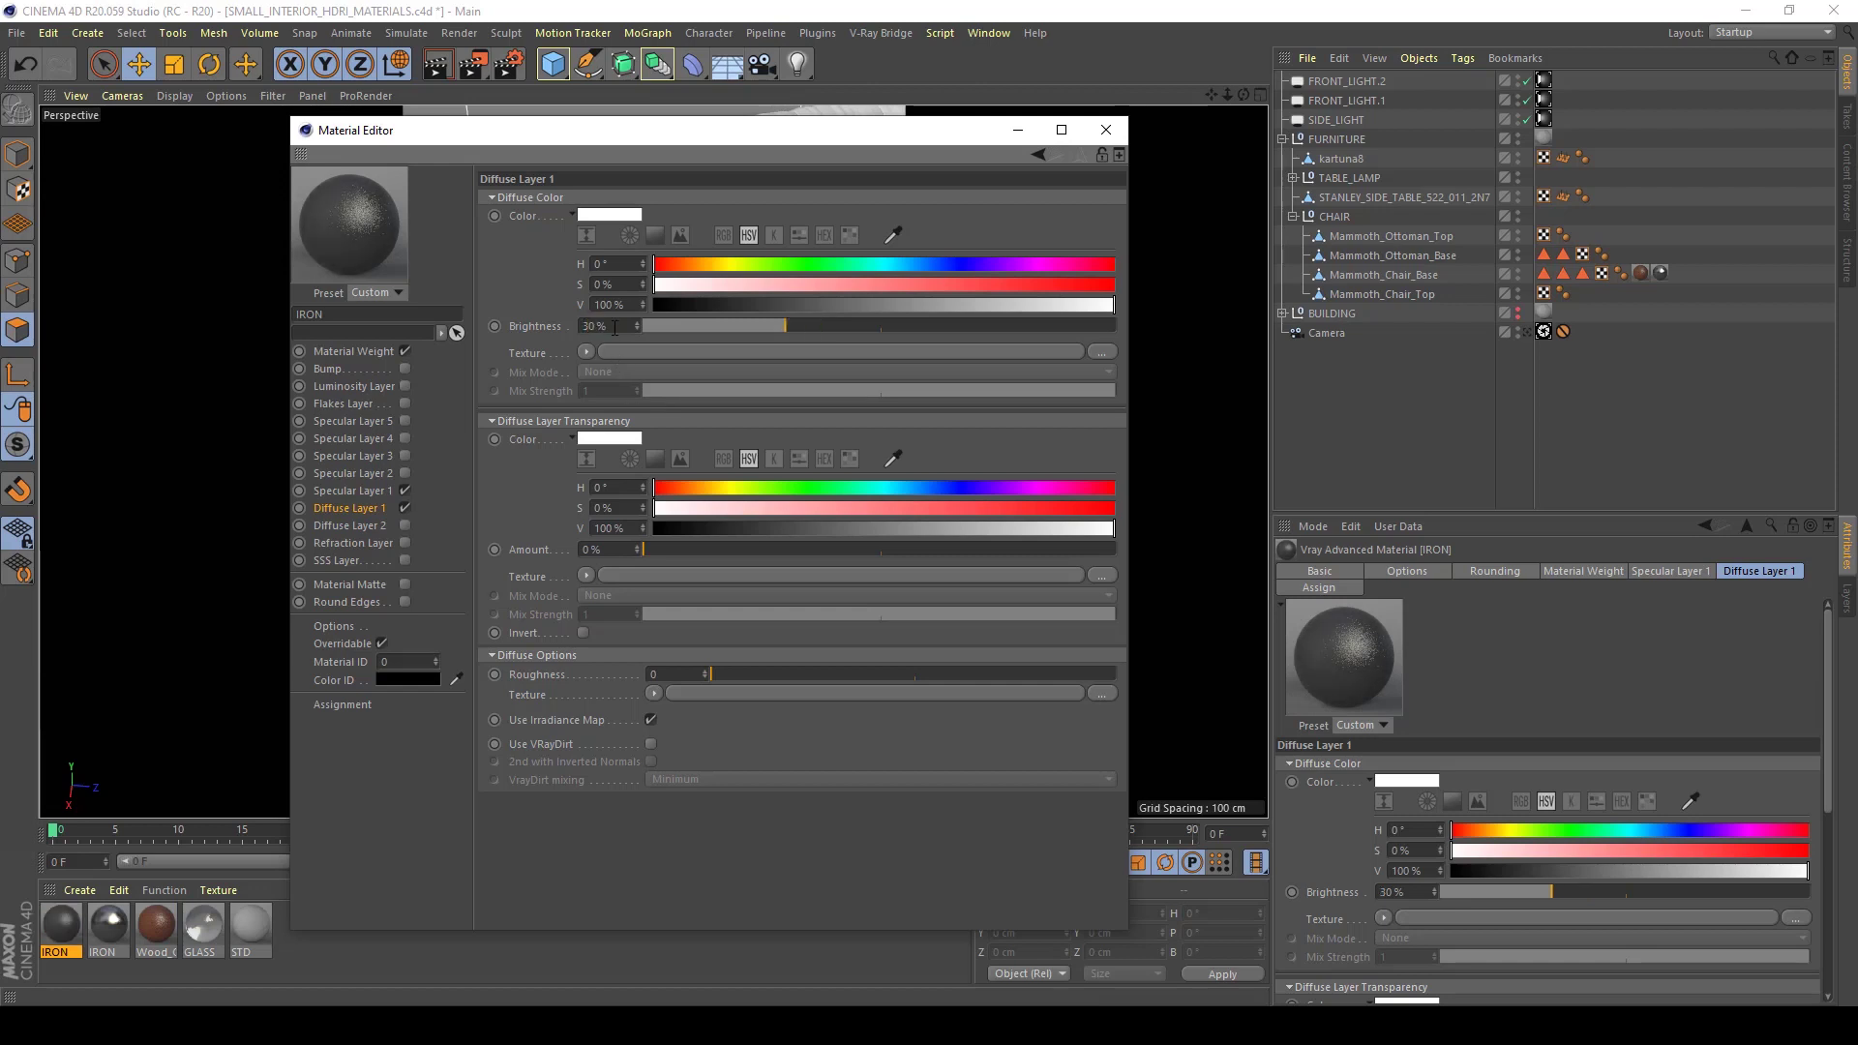
left_click(613, 327)
key("Return")
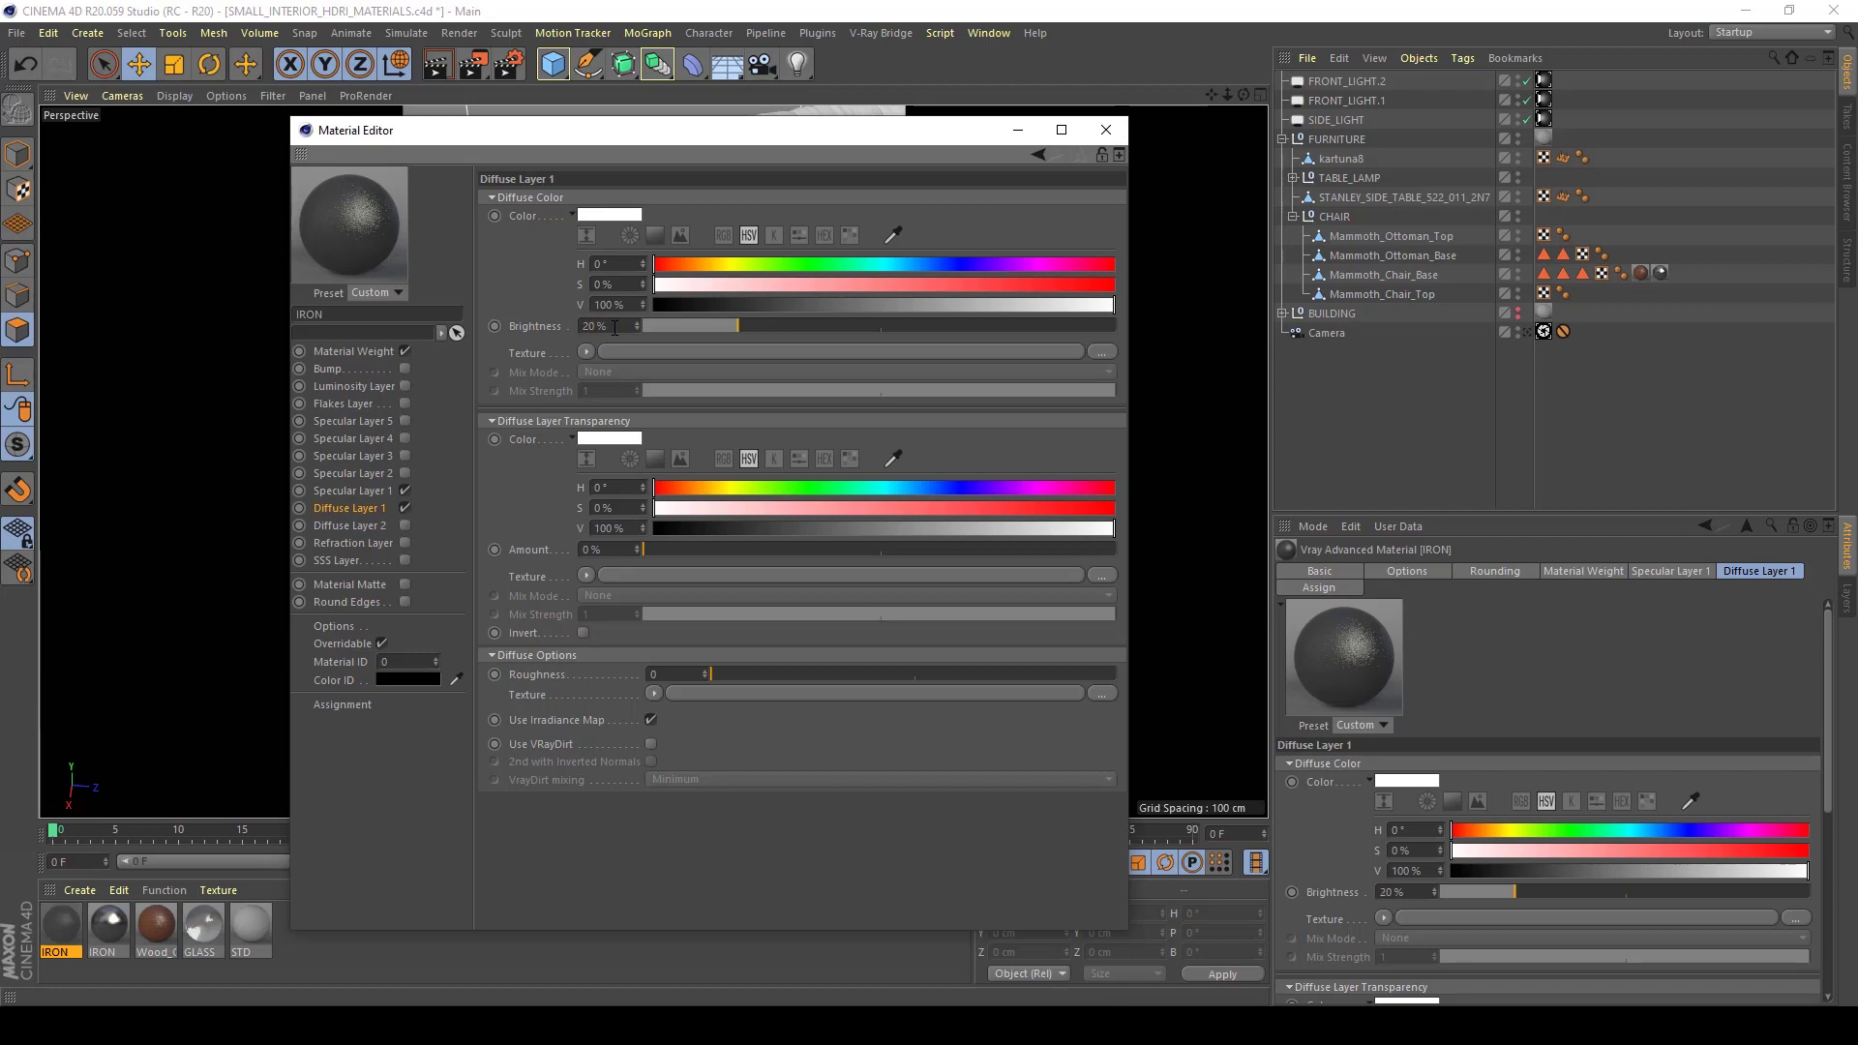
Try the copied IRON material on the chair frame, then undo the assignment
left_click(1106, 129)
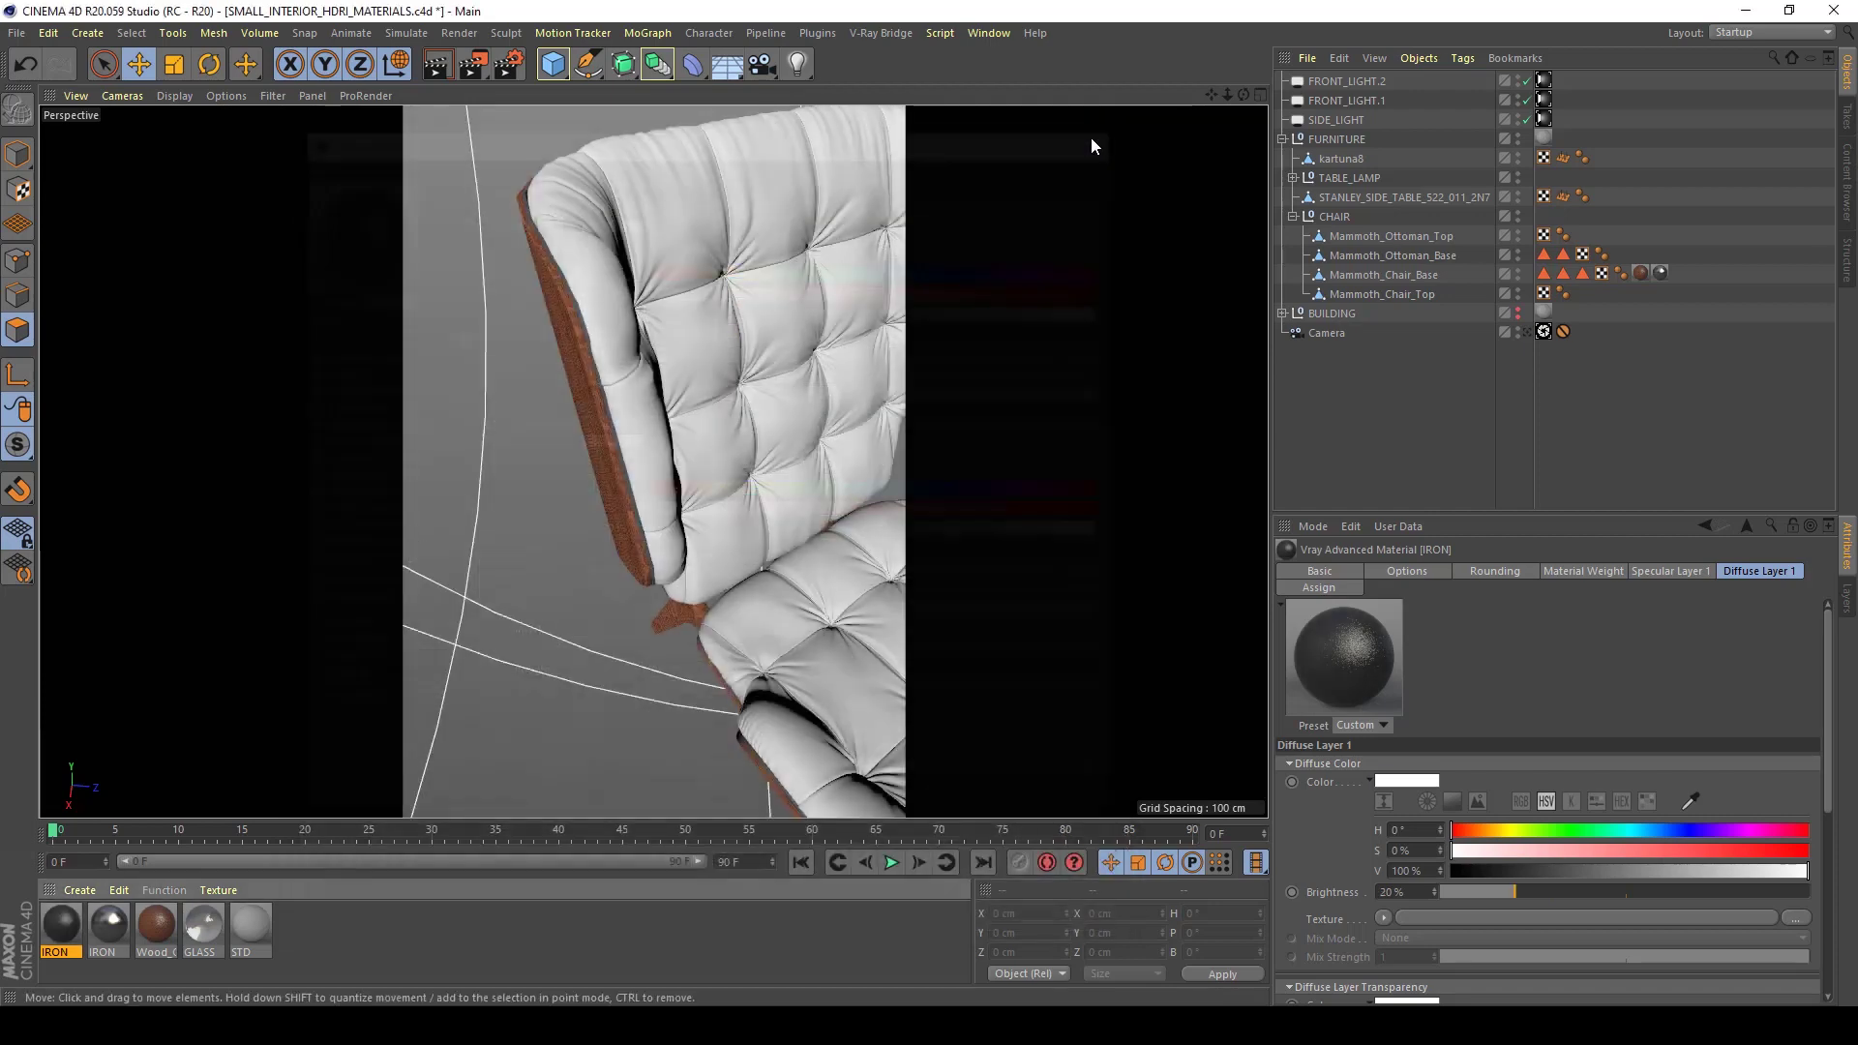
mouse_move(706, 482)
left_mouse_down("alt")
mouse_move(614, 526)
mouse_move(678, 504)
left_mouse_up("alt")
left_click_drag(61, 935, 624, 497)
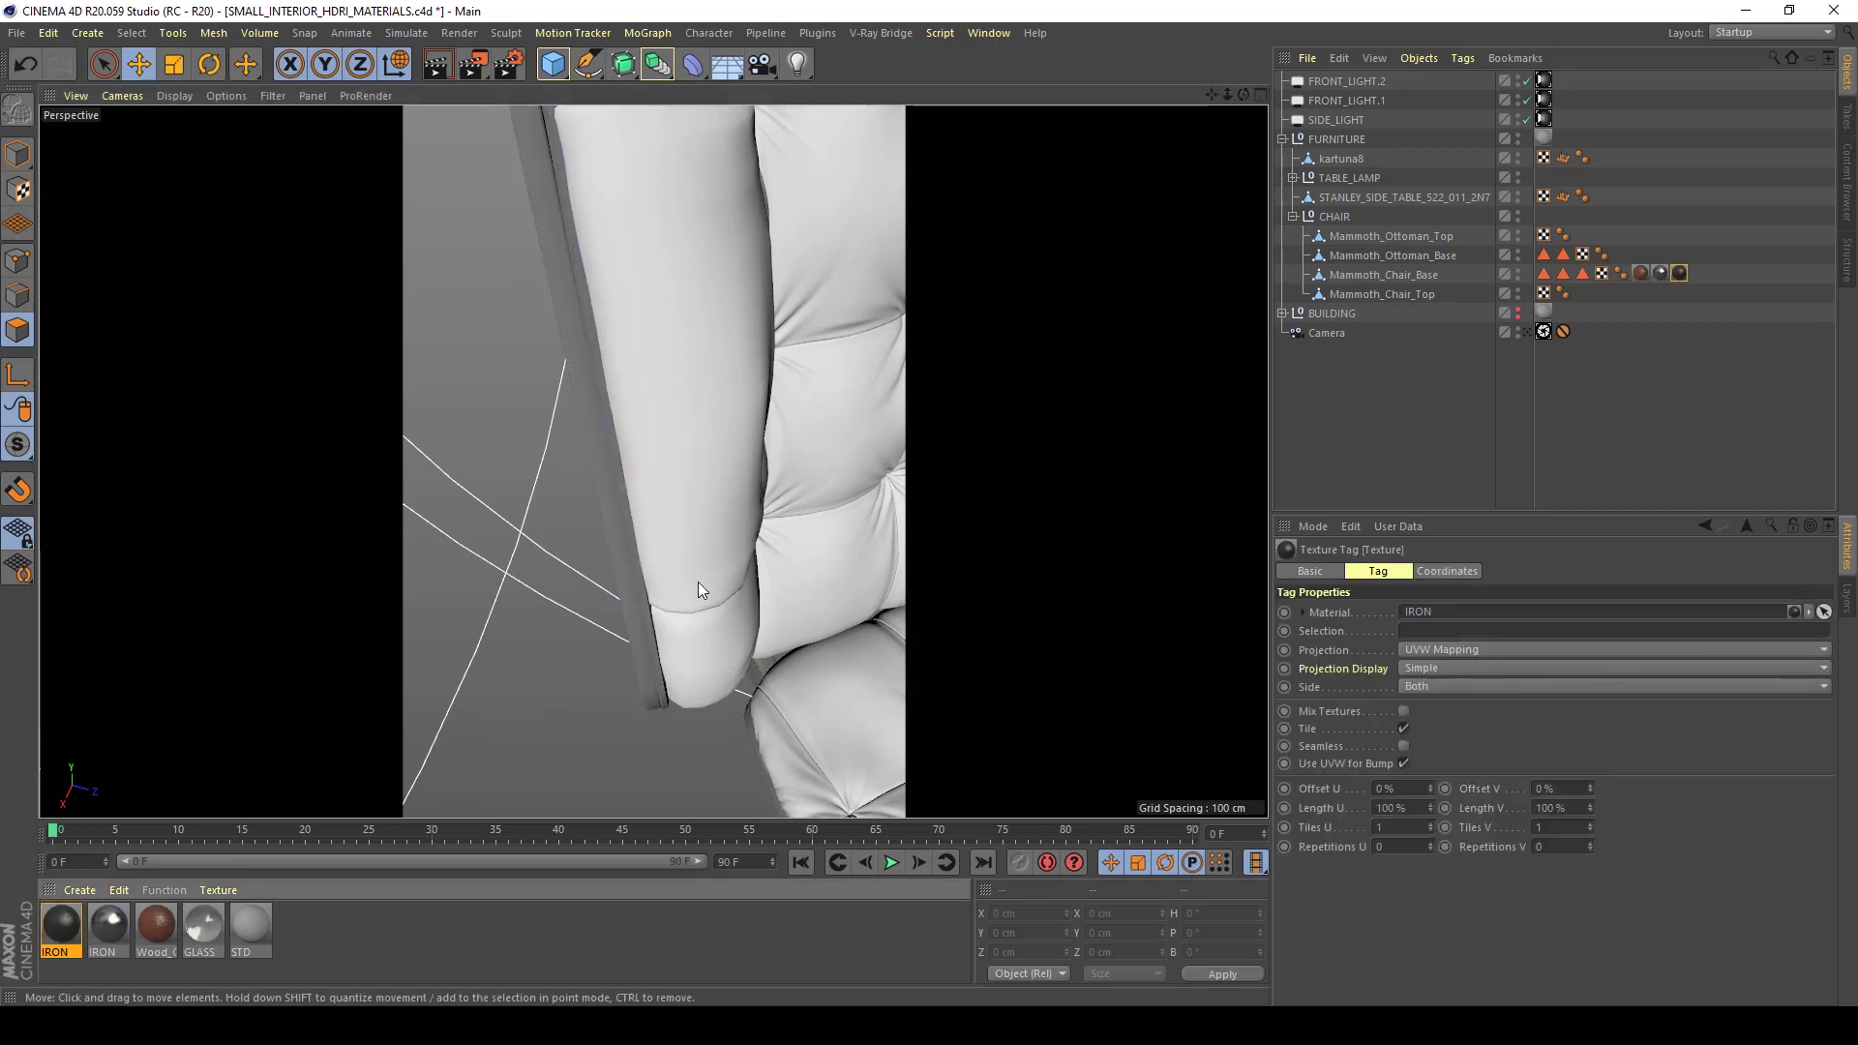
key("ctrl+z")
Select the Mammoth_Leather_Black tag and rename the copied material to RUBBER
left_click(1584, 274)
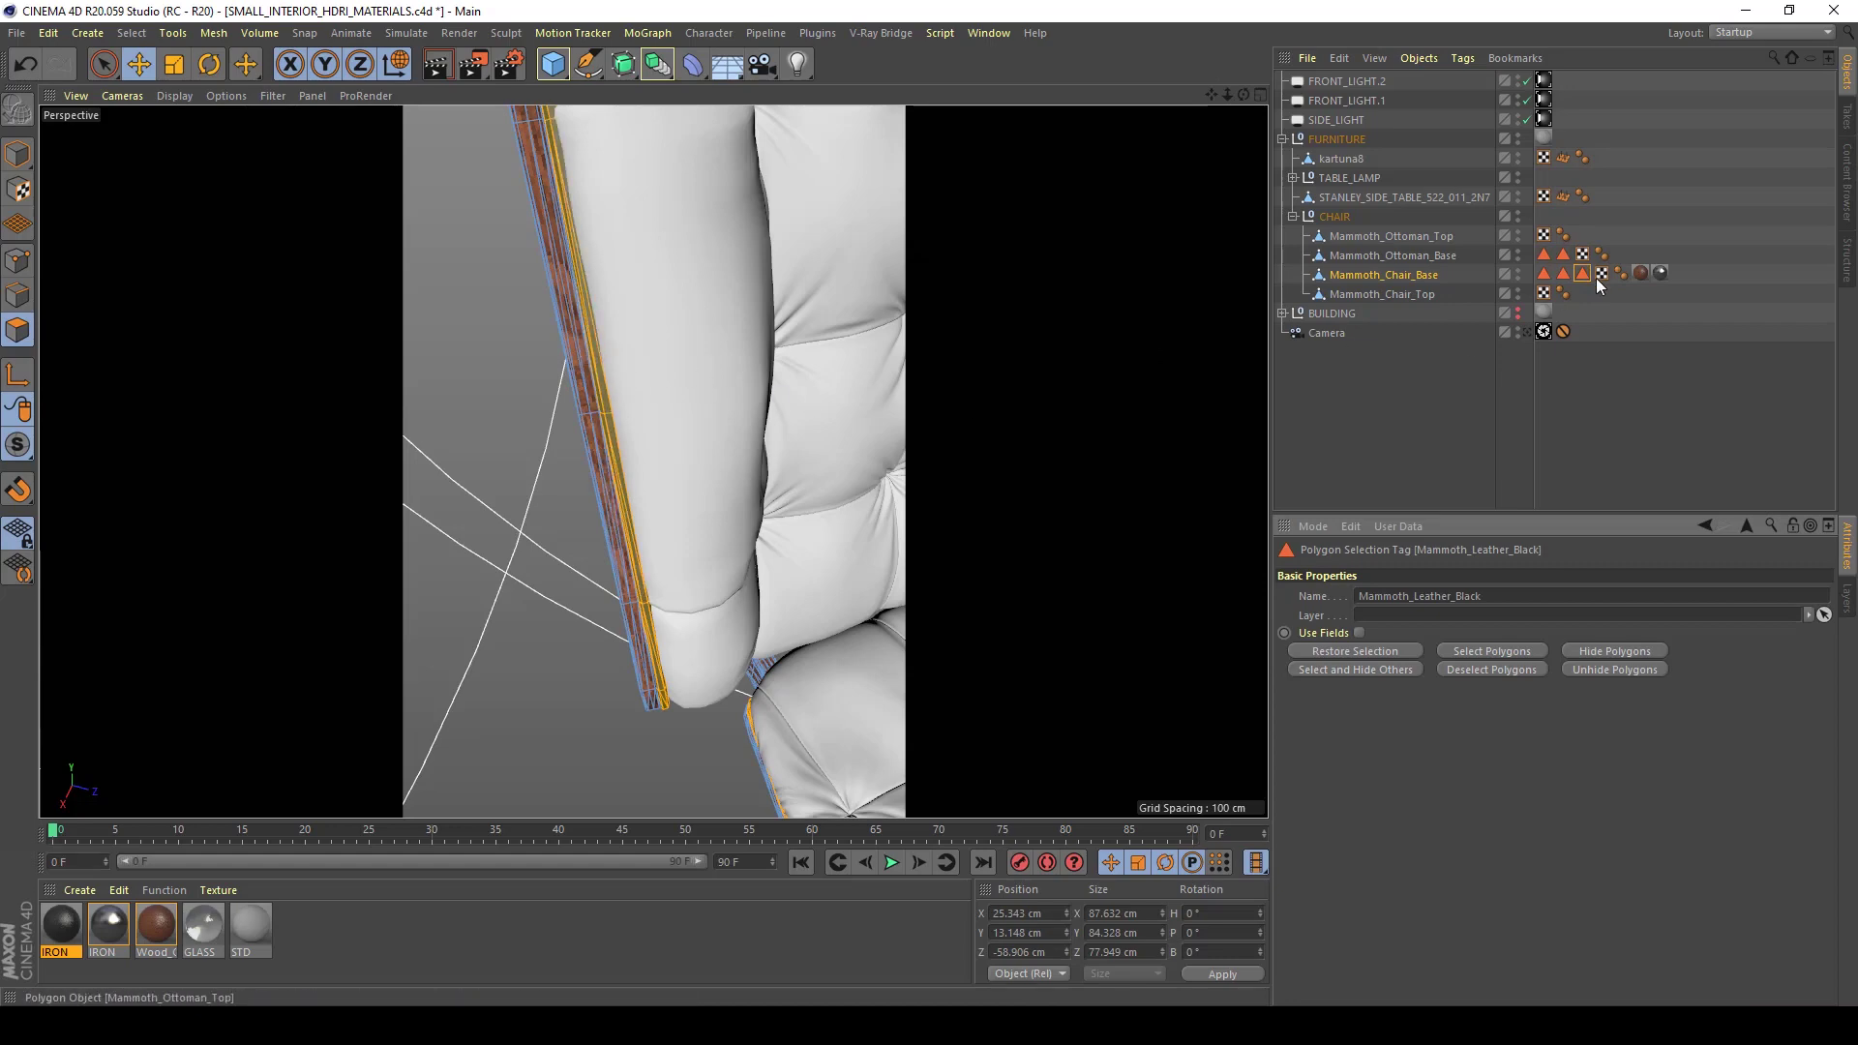
double_click(54, 935)
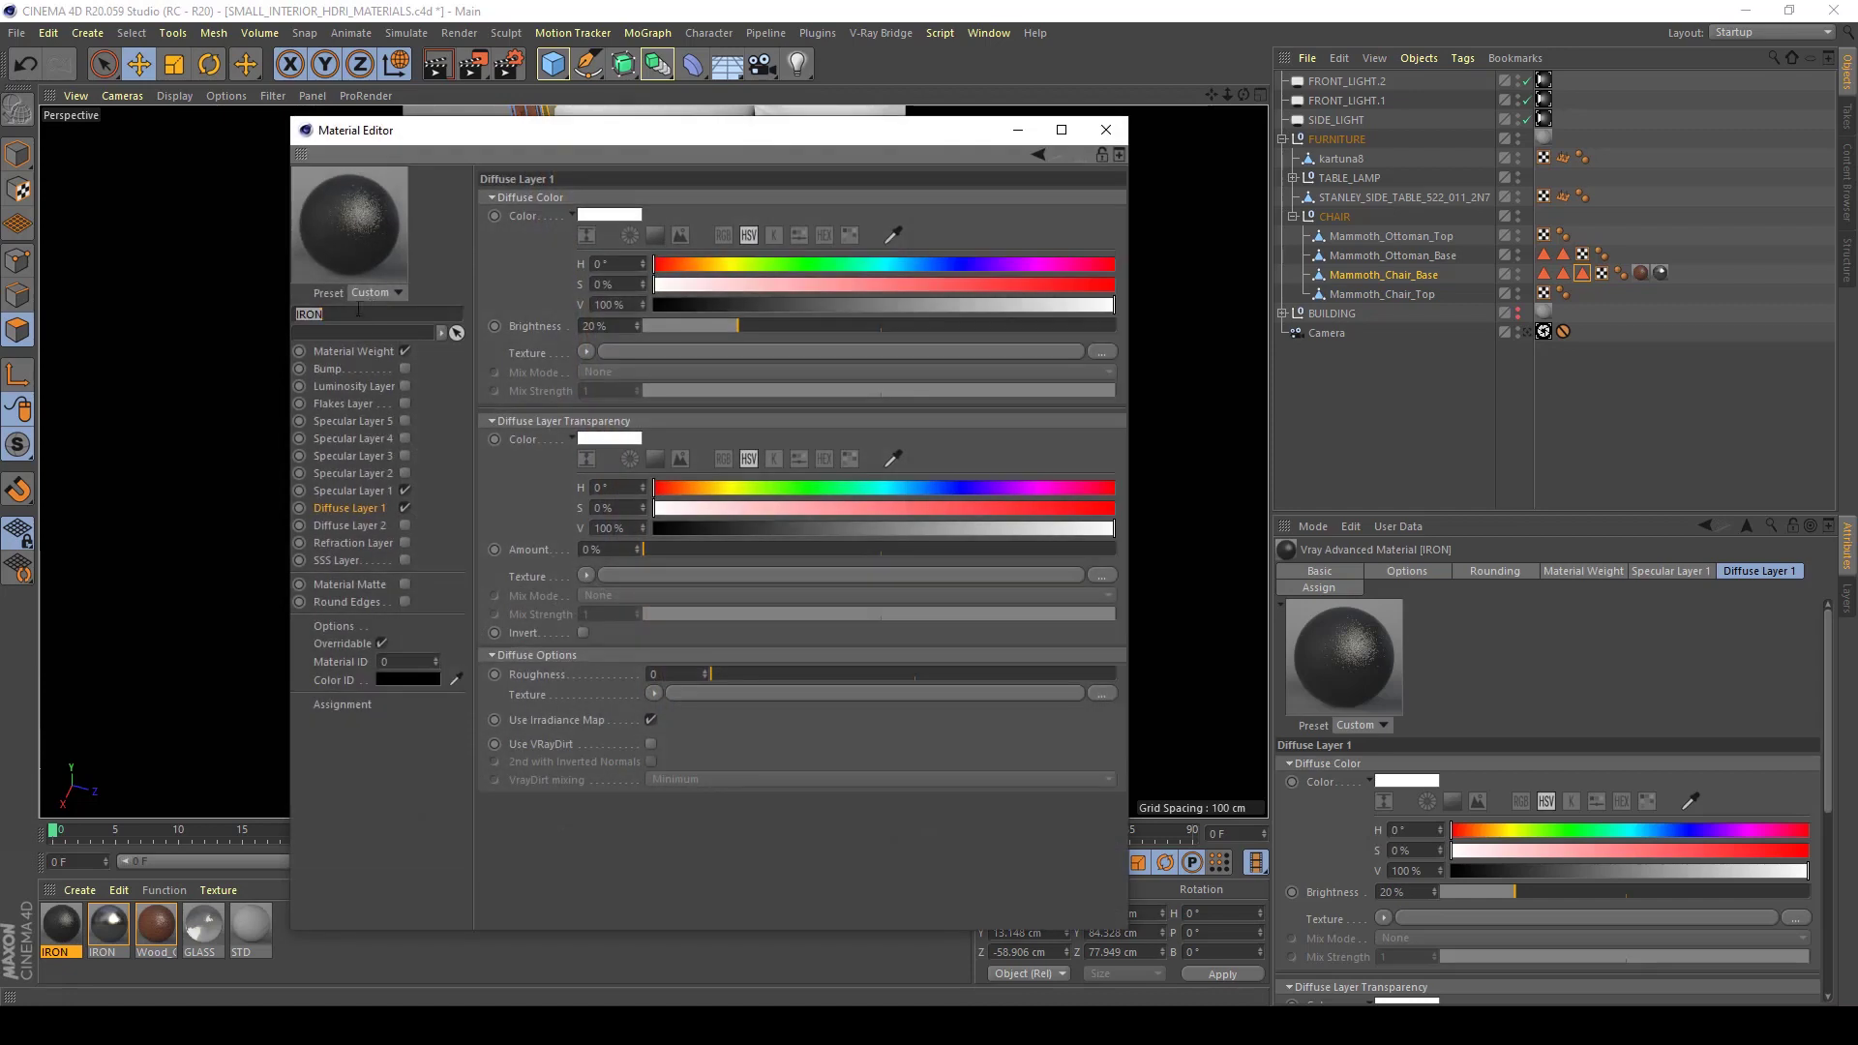
key("Return")
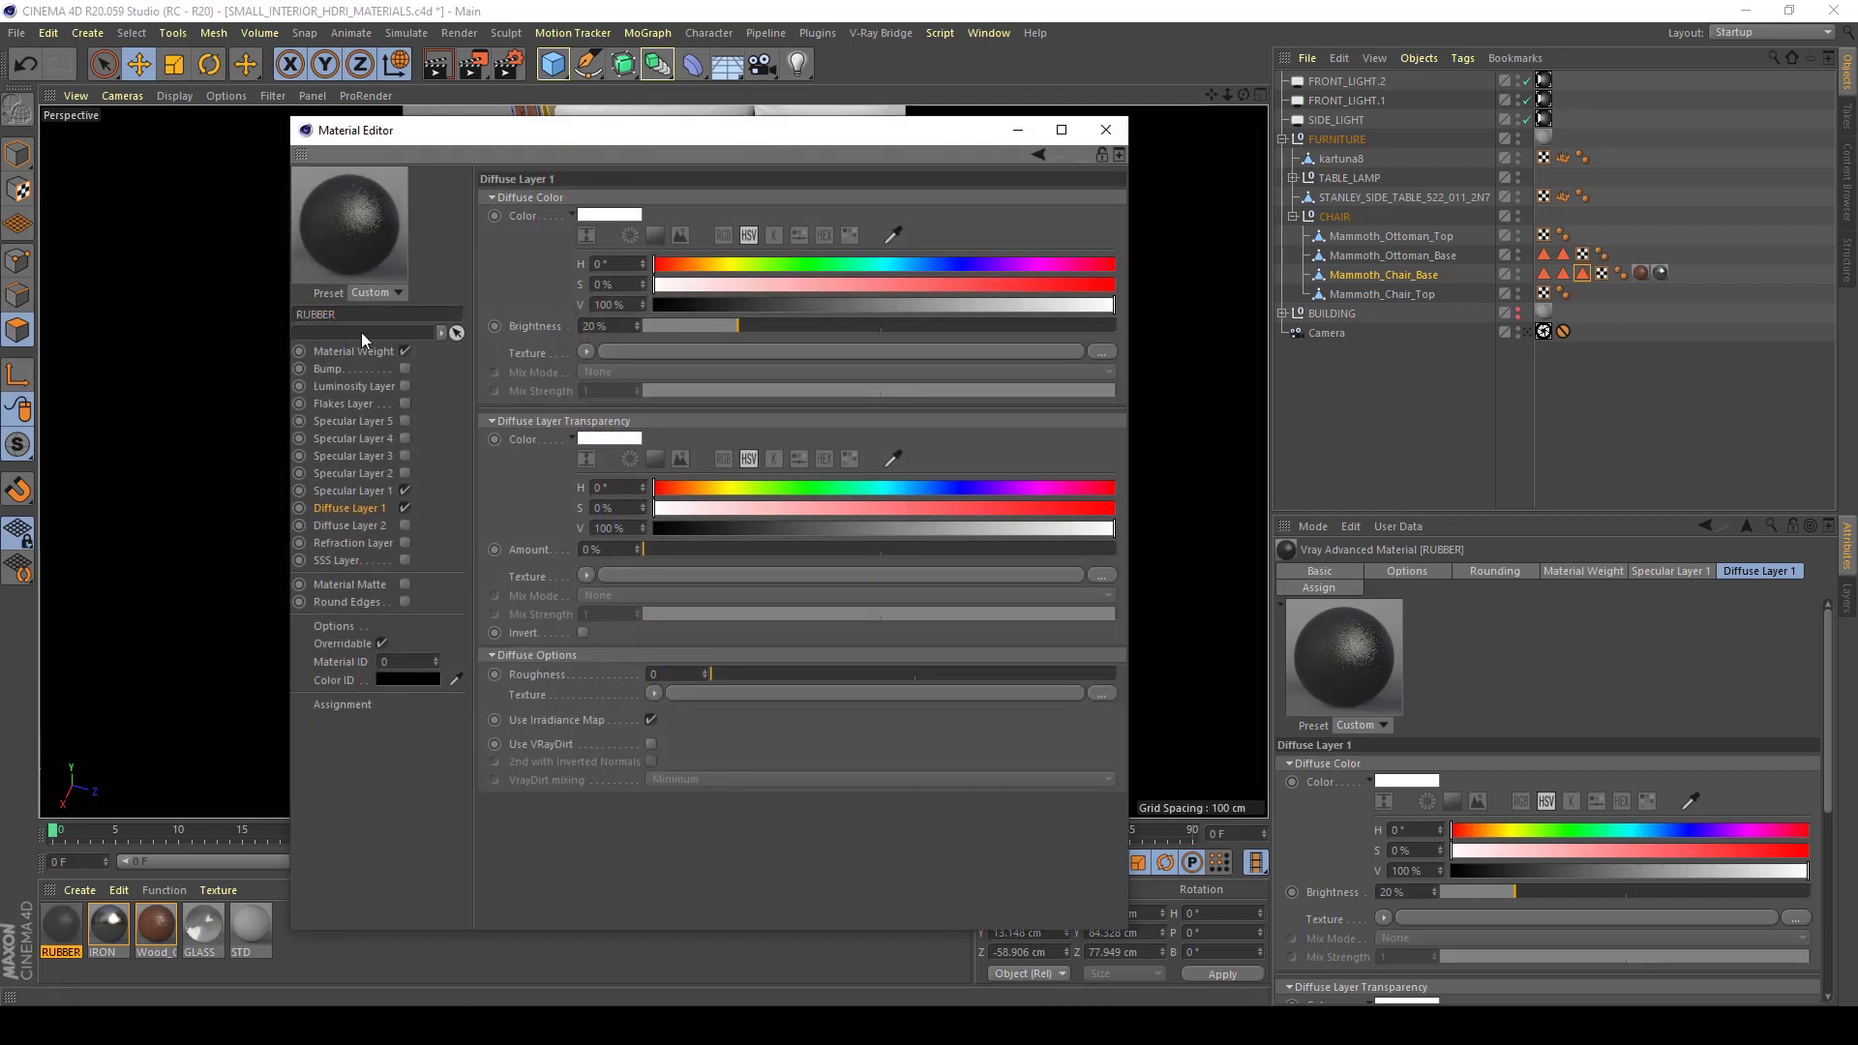
left_click(1105, 129)
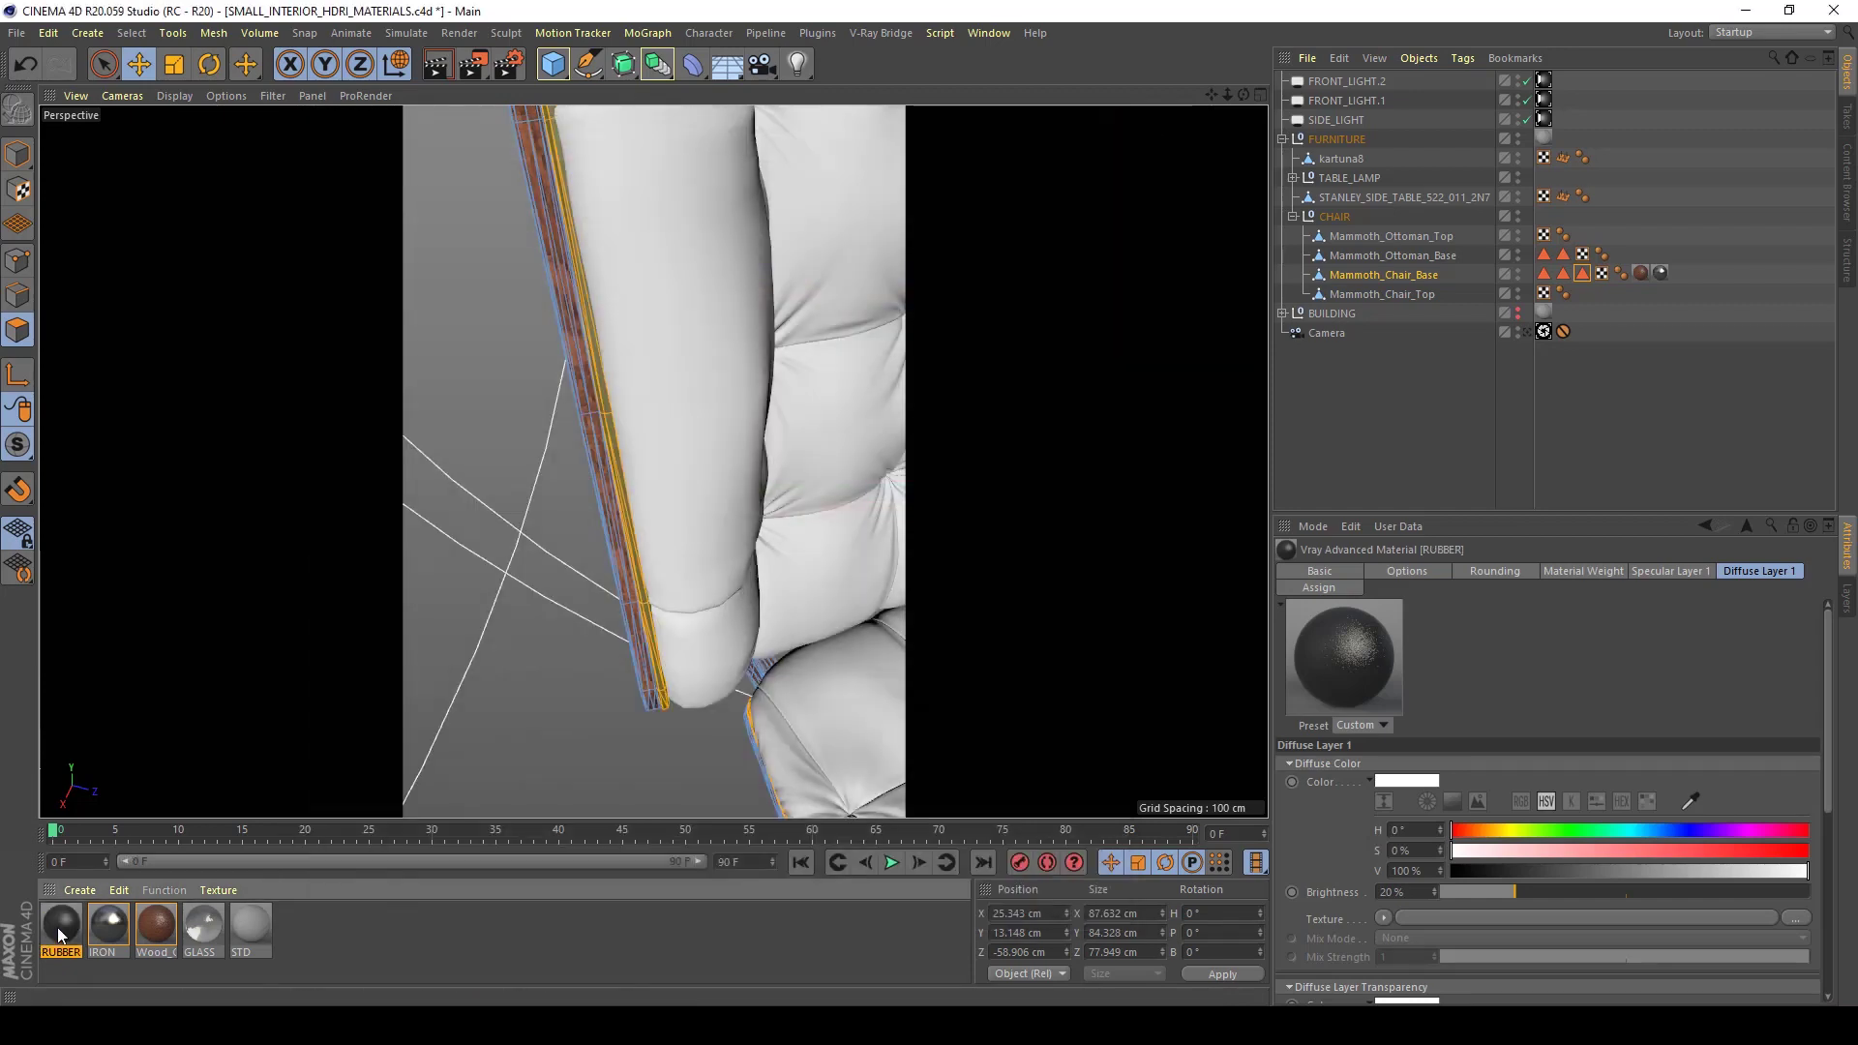
Apply RUBBER to Mammoth_Chair_Base's Mammoth_Leather_Black selection and view the whole chair
left_click_drag(58, 927, 586, 523)
left_click_drag(613, 461, 618, 491)
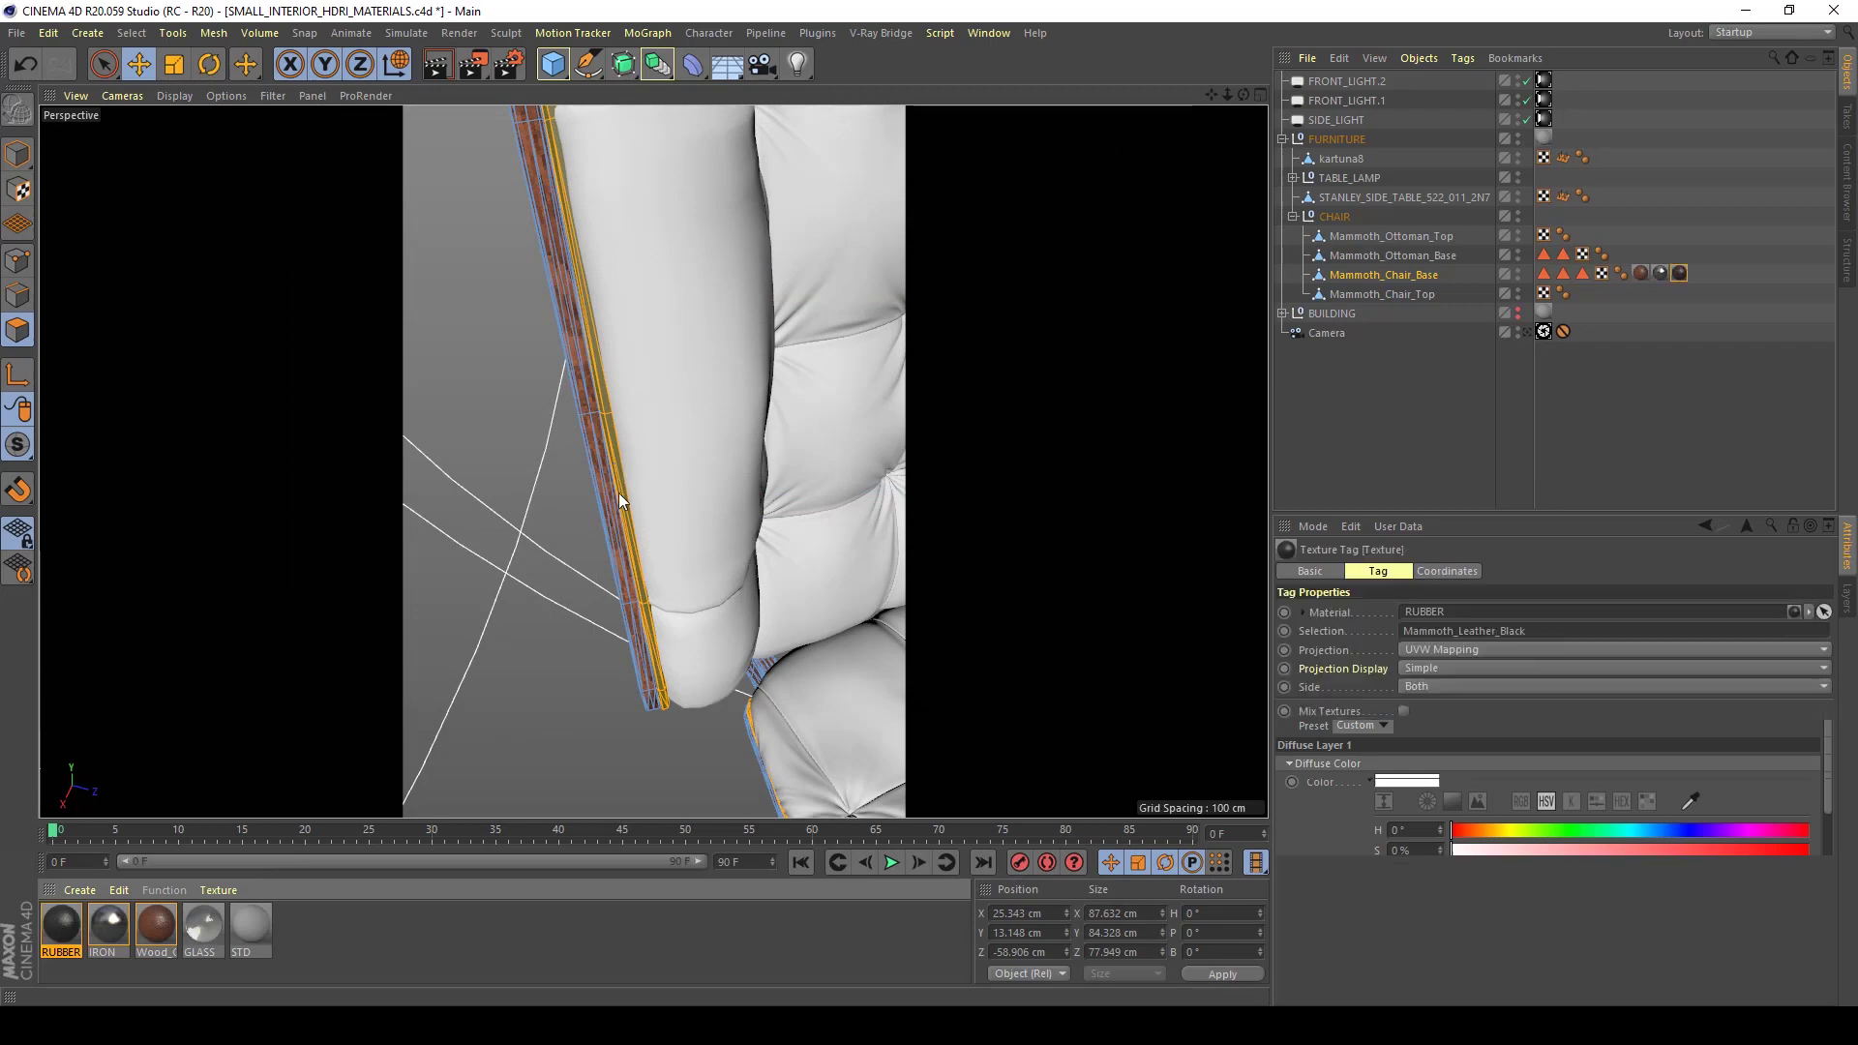
left_click(1498, 433)
left_click_drag(534, 440, 652, 473, "alt")
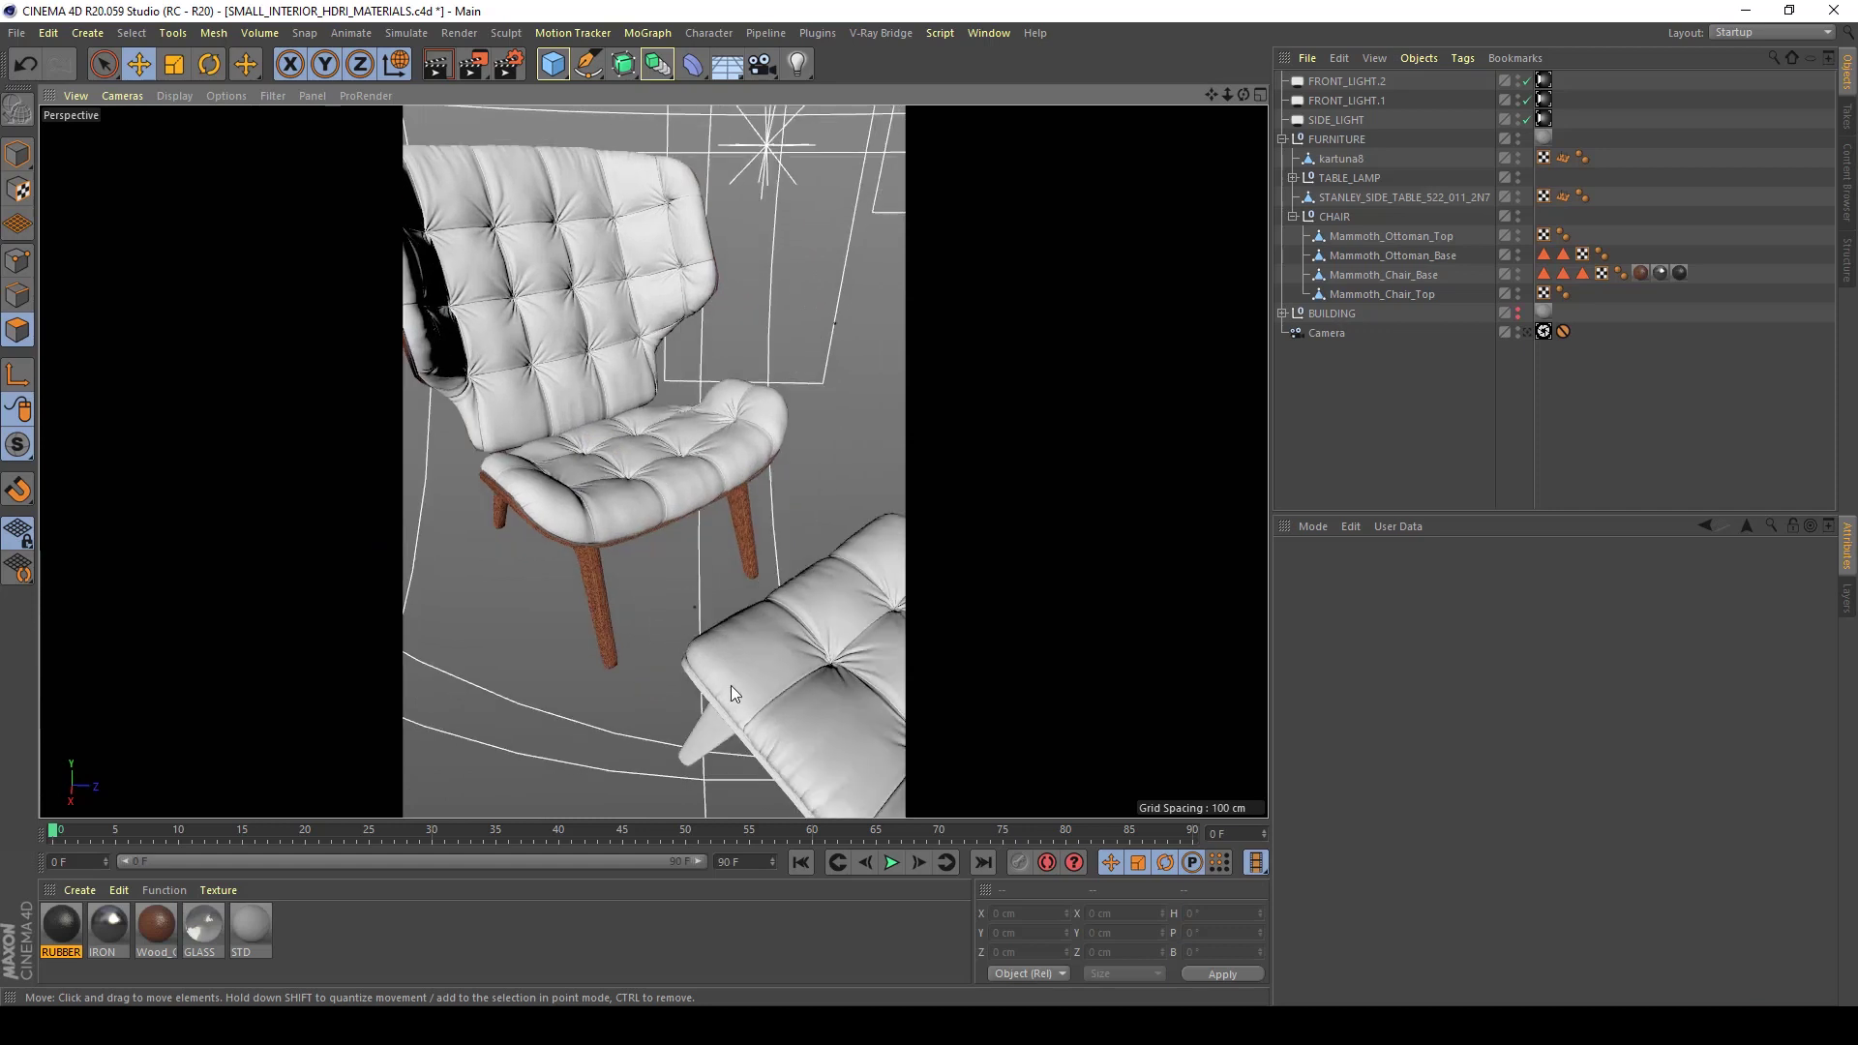
scroll(729, 685, "up", 10)
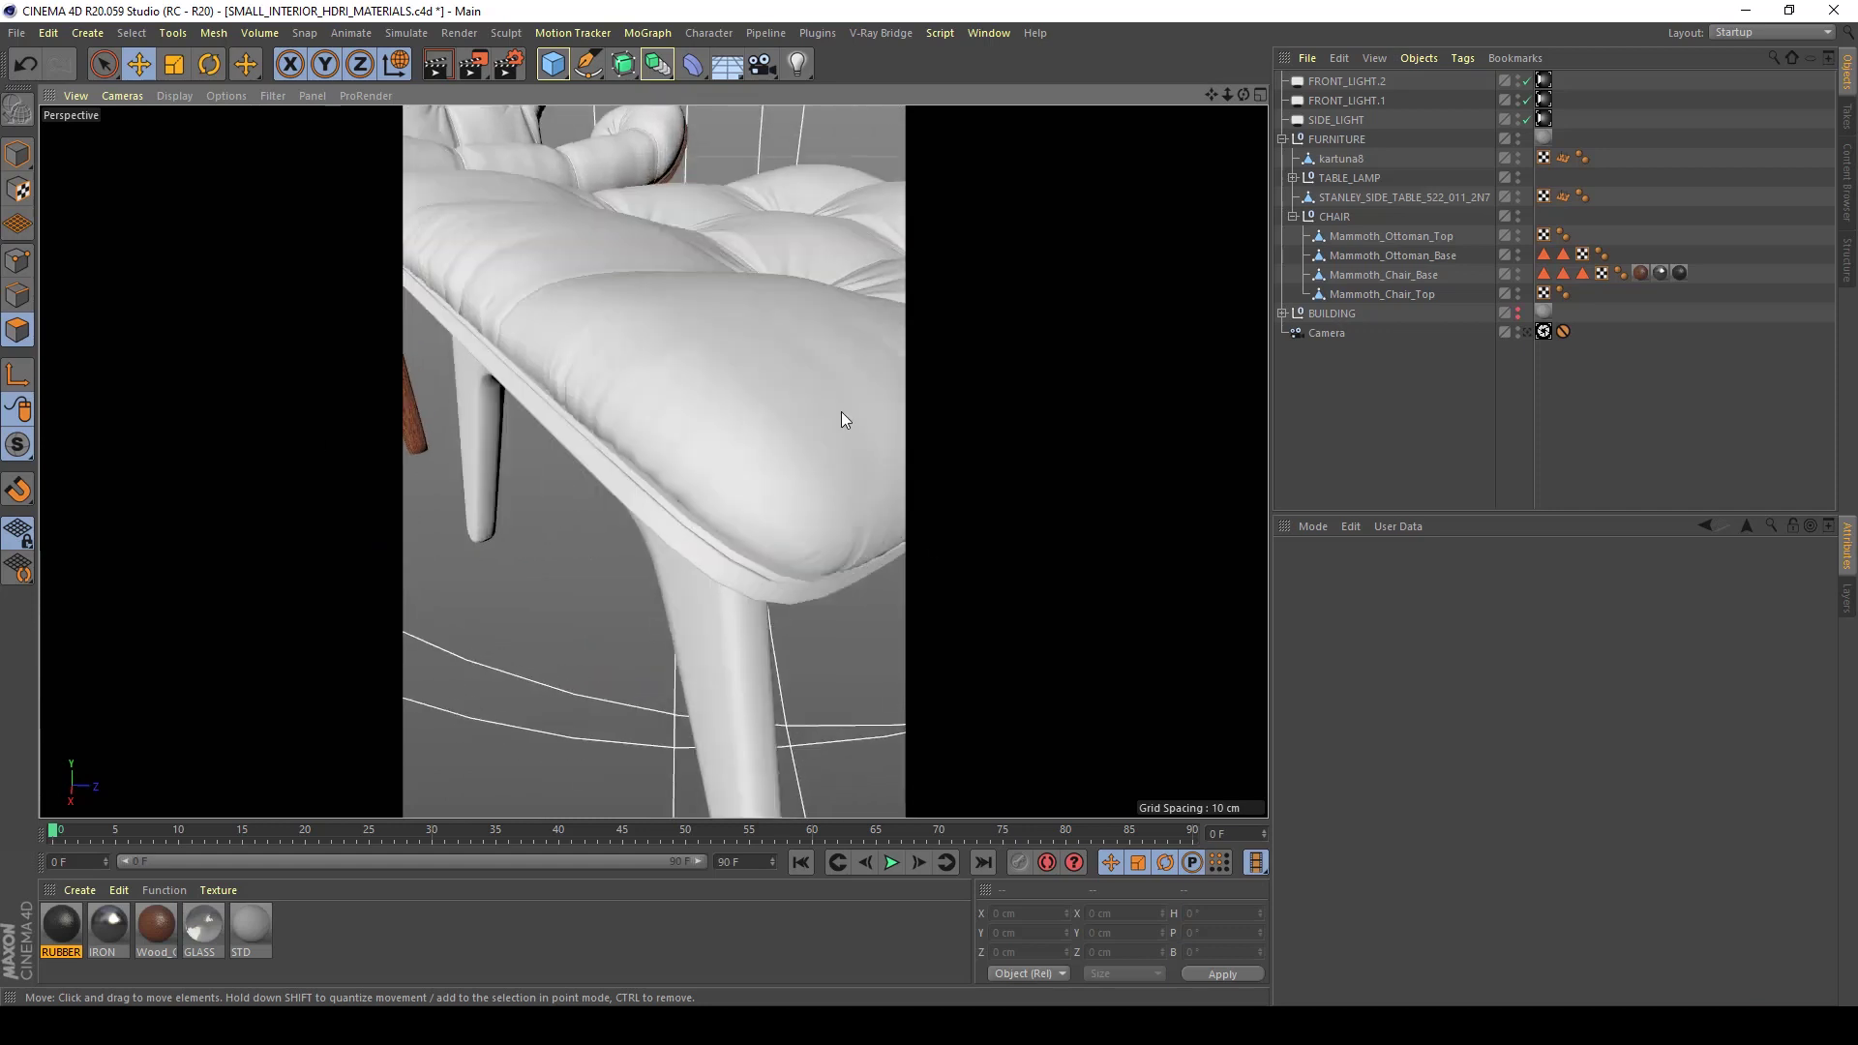
scroll(838, 486, "down", 2)
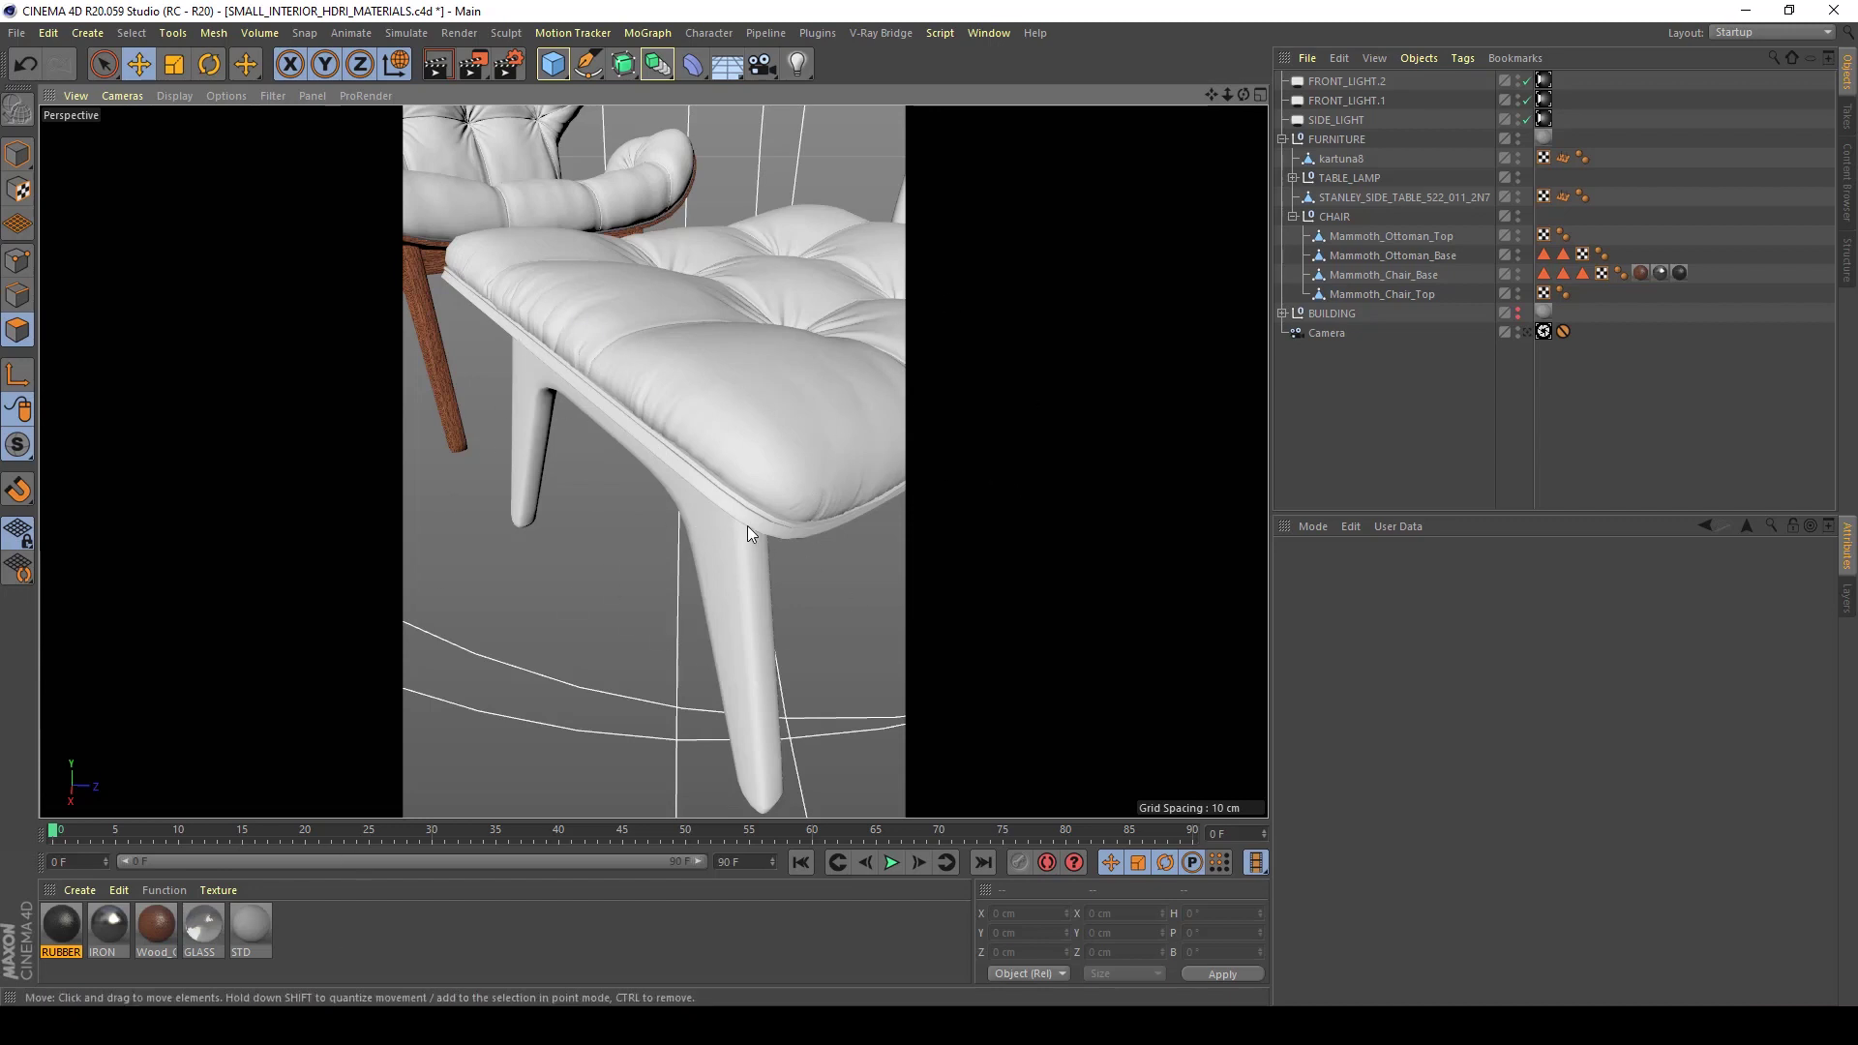
left_click(1438, 254)
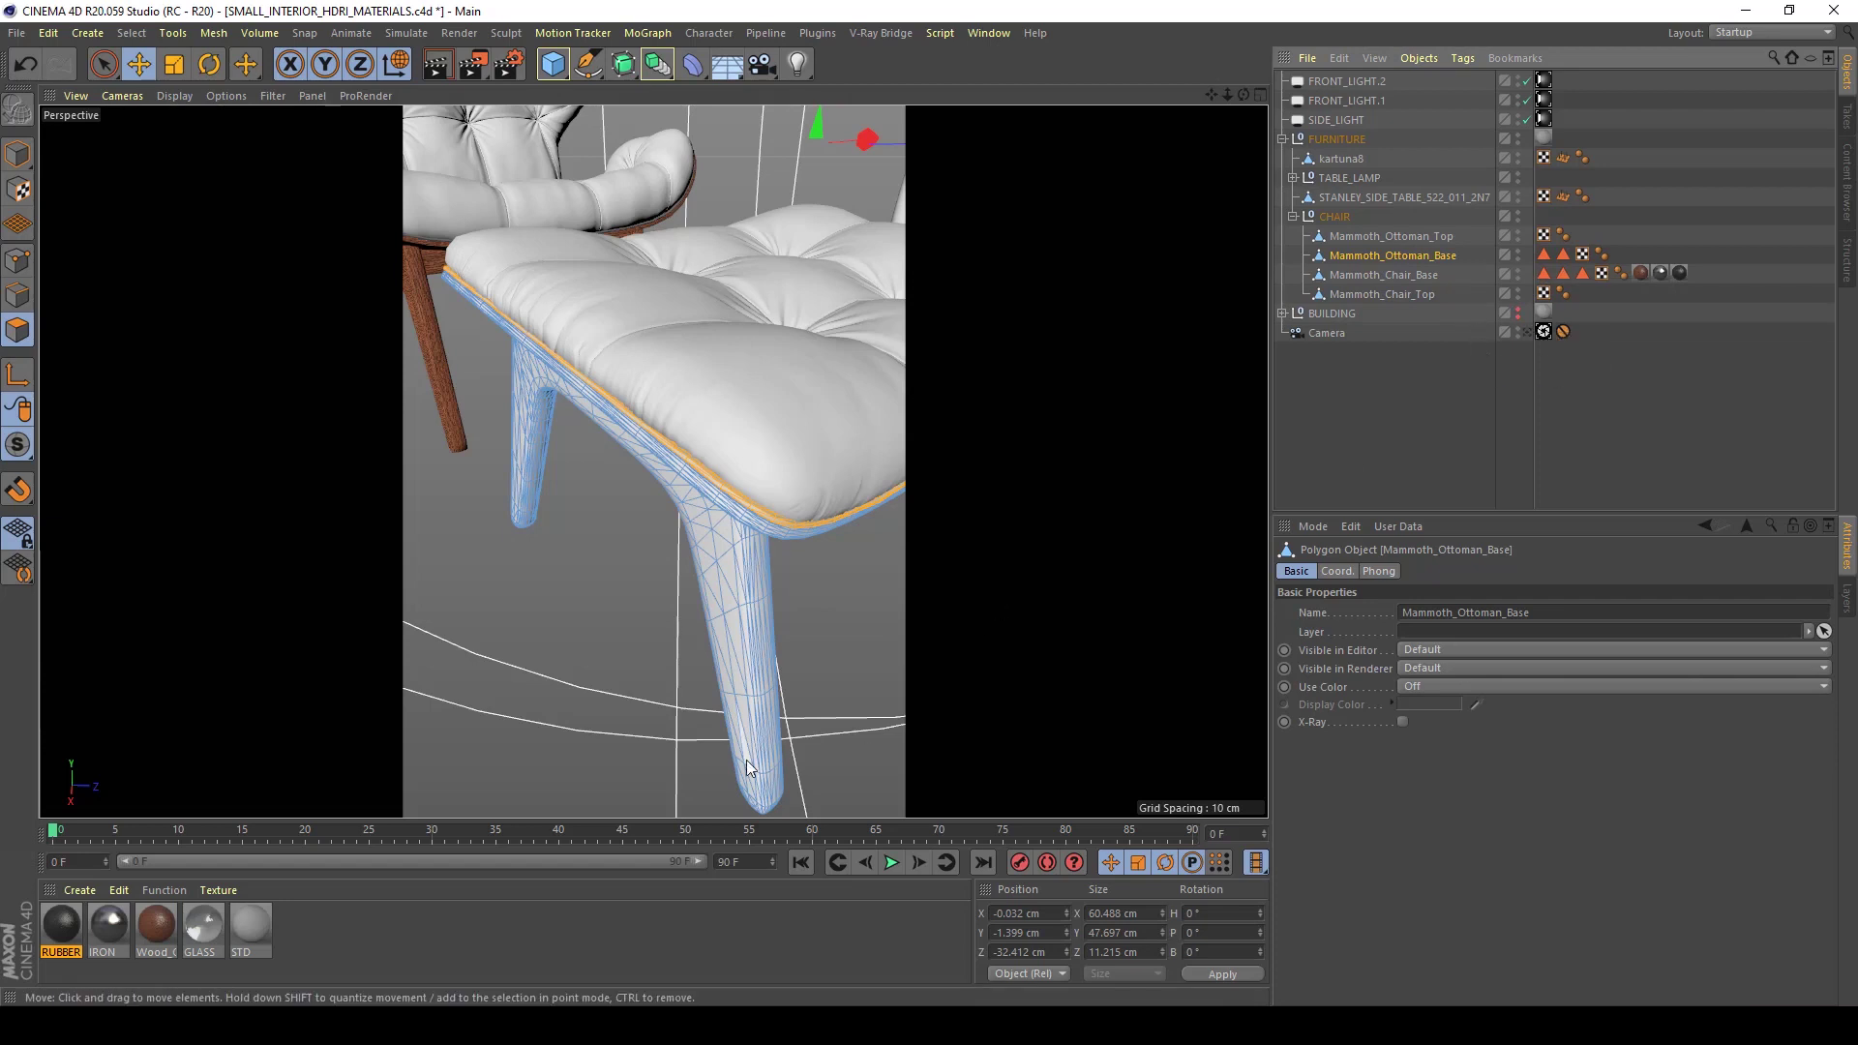
Assign RUBBER to the ottoman's Mammoth_Leather_Black selection and the wood material to its Mammoth_Wood legs
left_click(1564, 256)
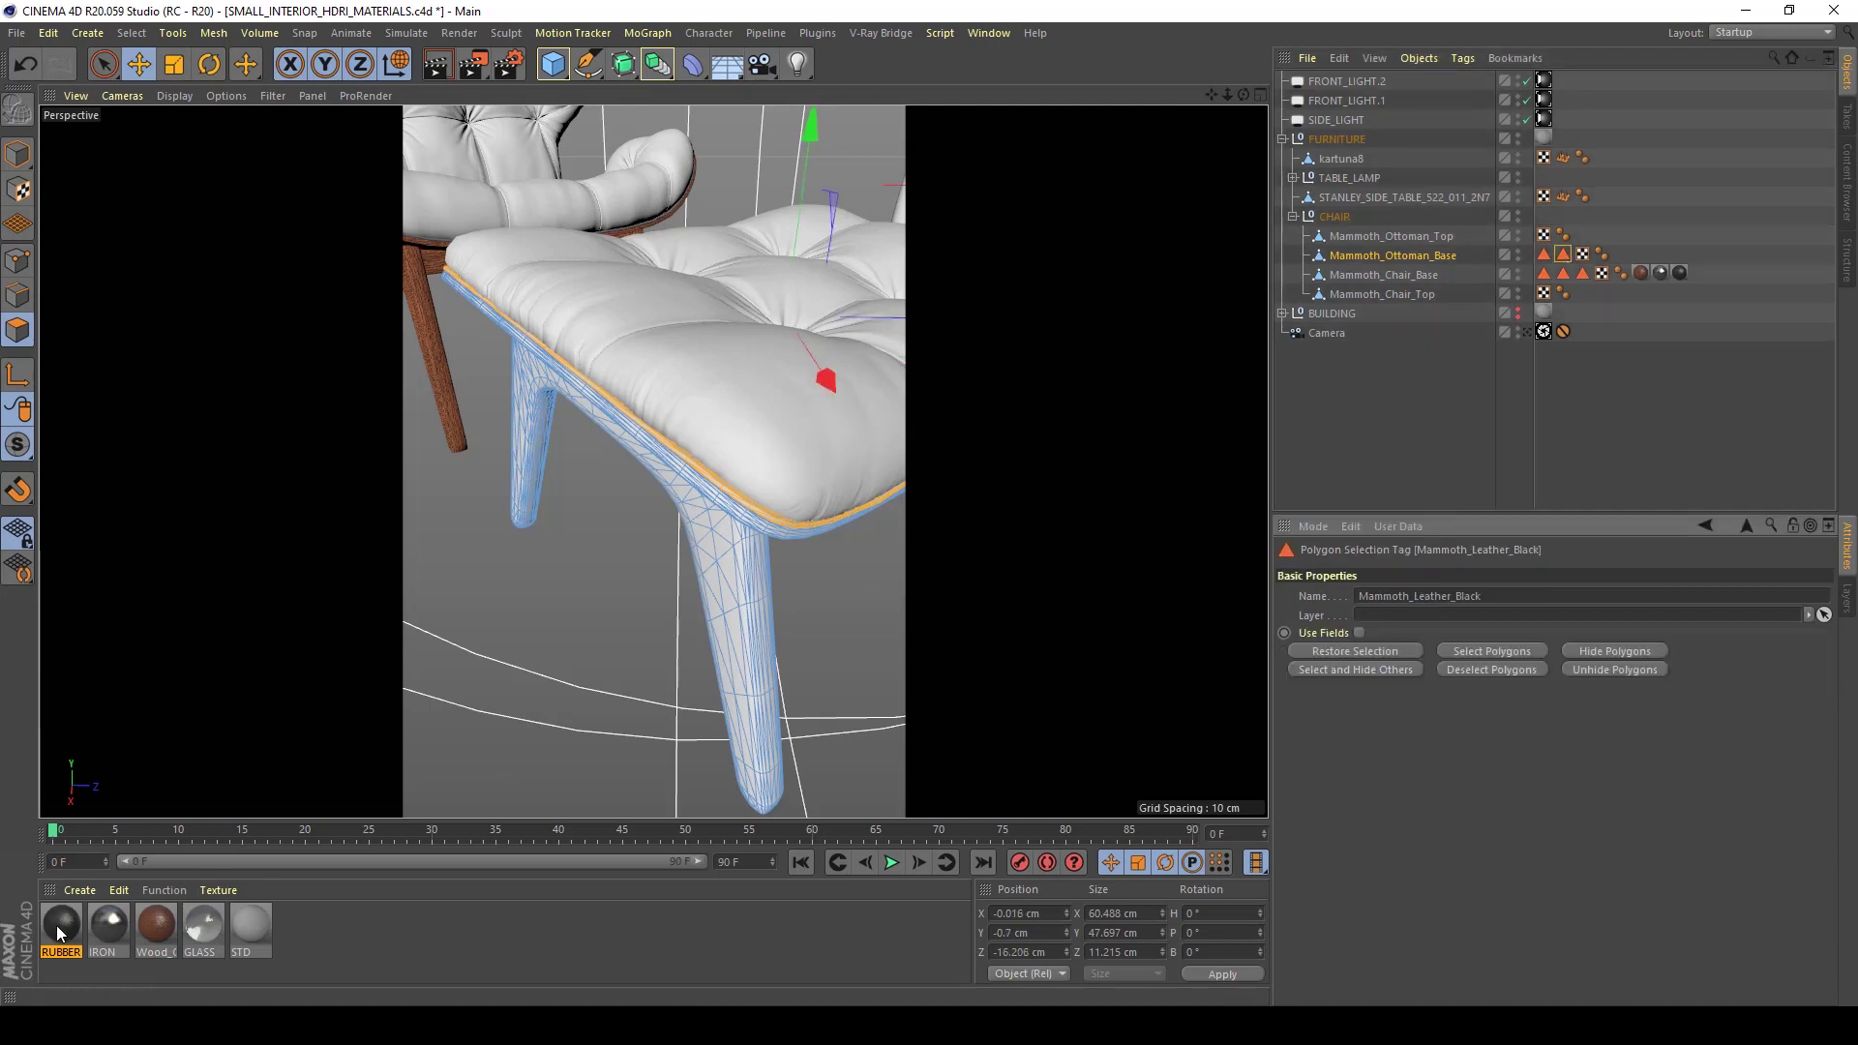
left_click_drag(727, 492, 729, 491)
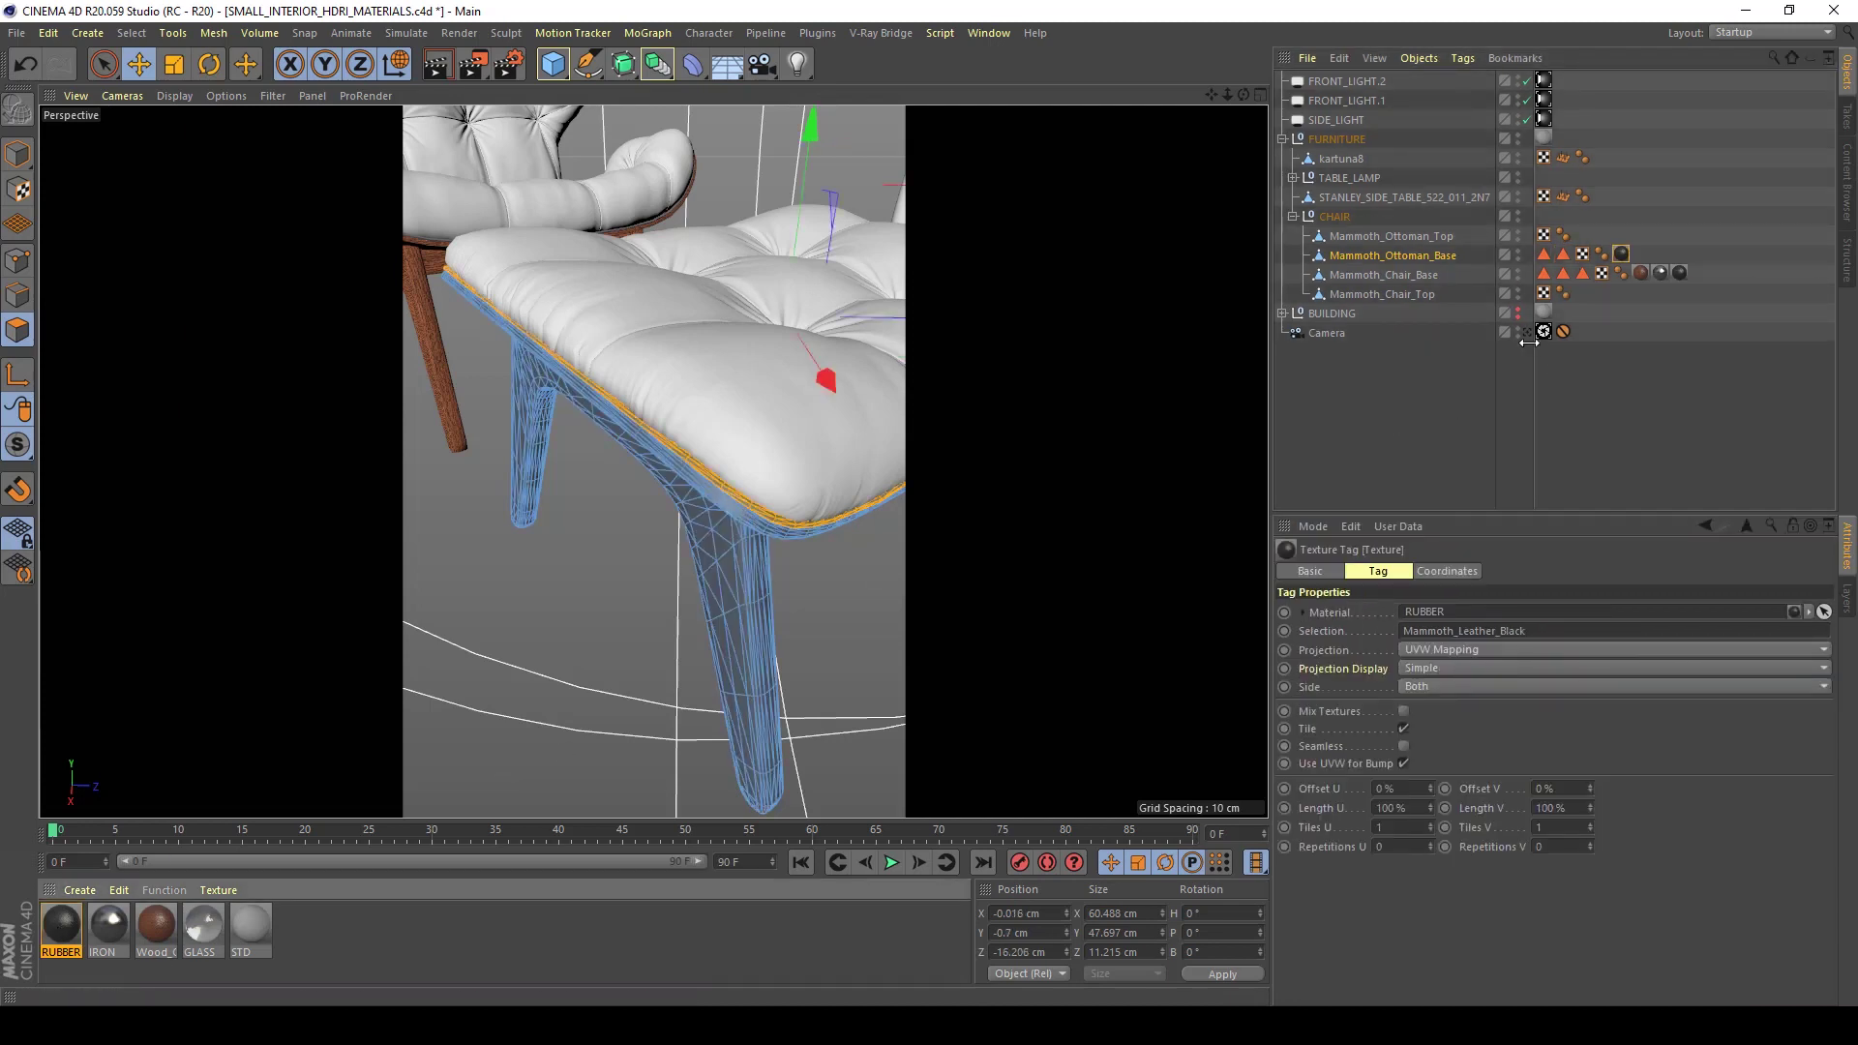
left_click(1542, 253)
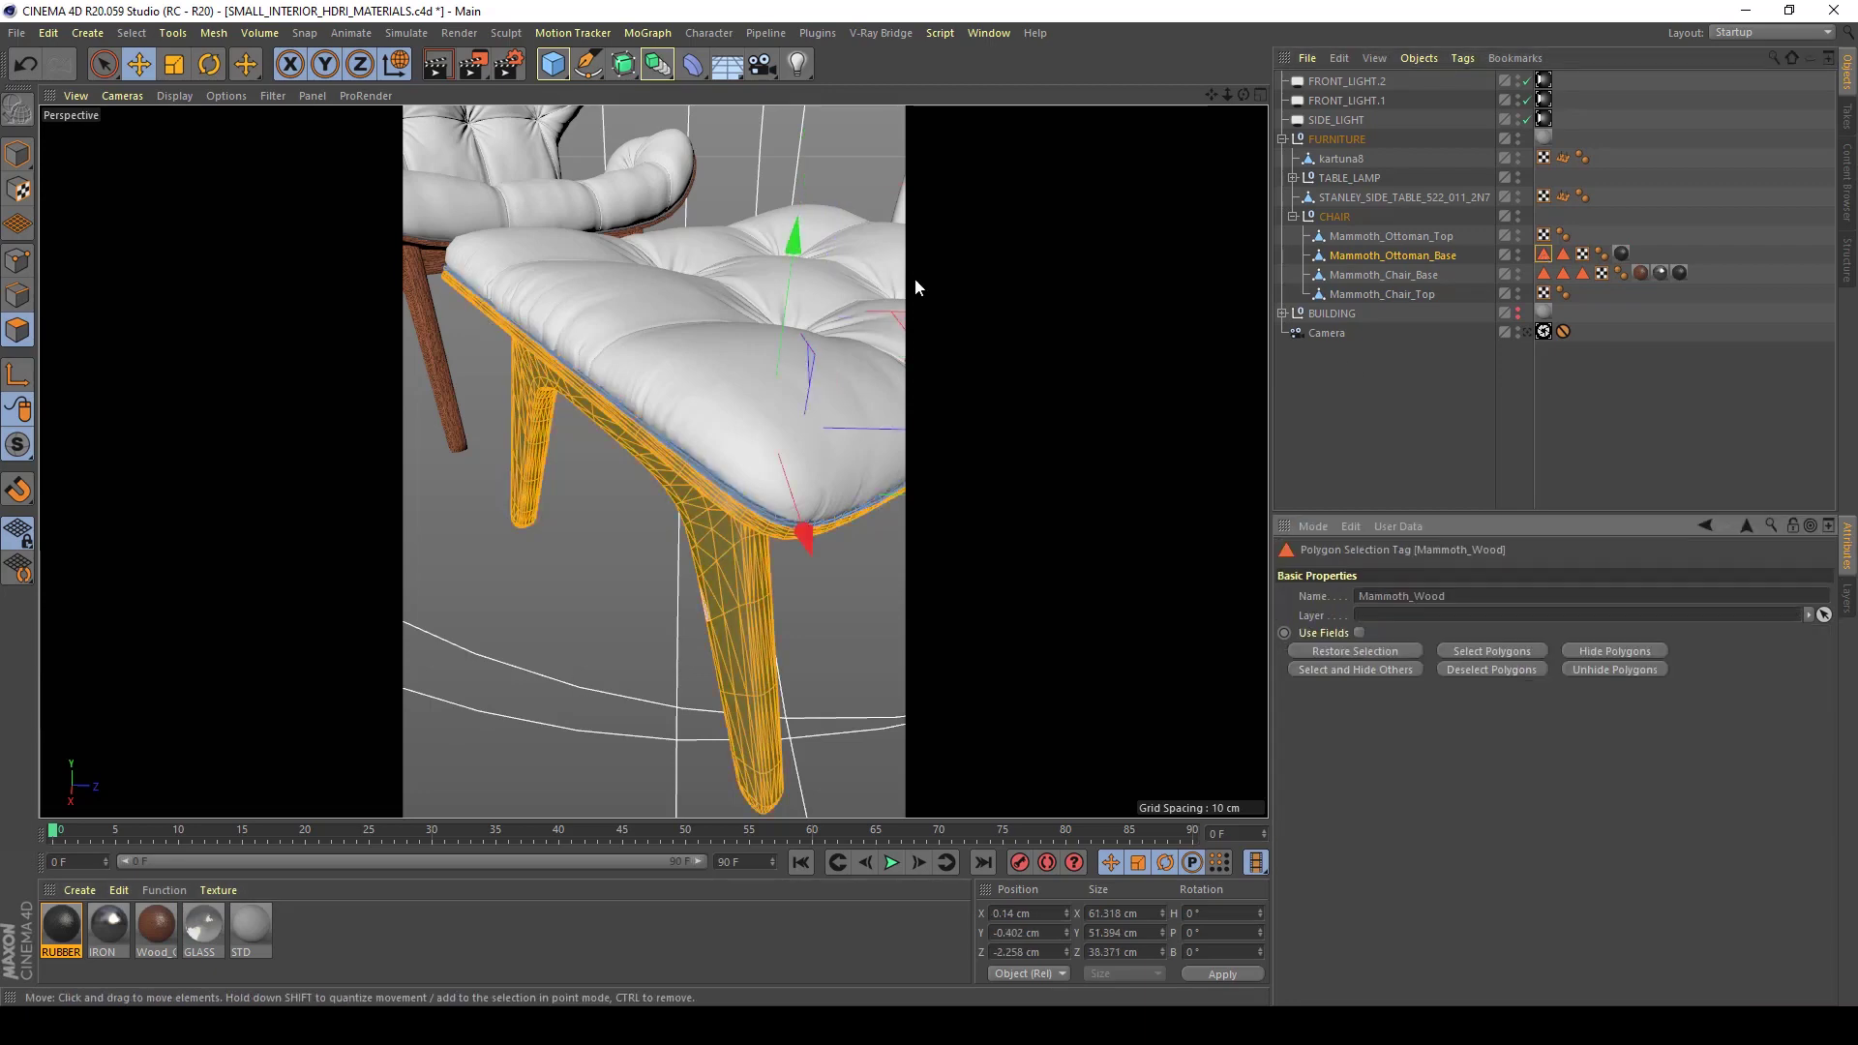
left_click_drag(157, 934, 693, 558)
left_click(1355, 450)
left_click_drag(852, 494, 581, 668, "alt")
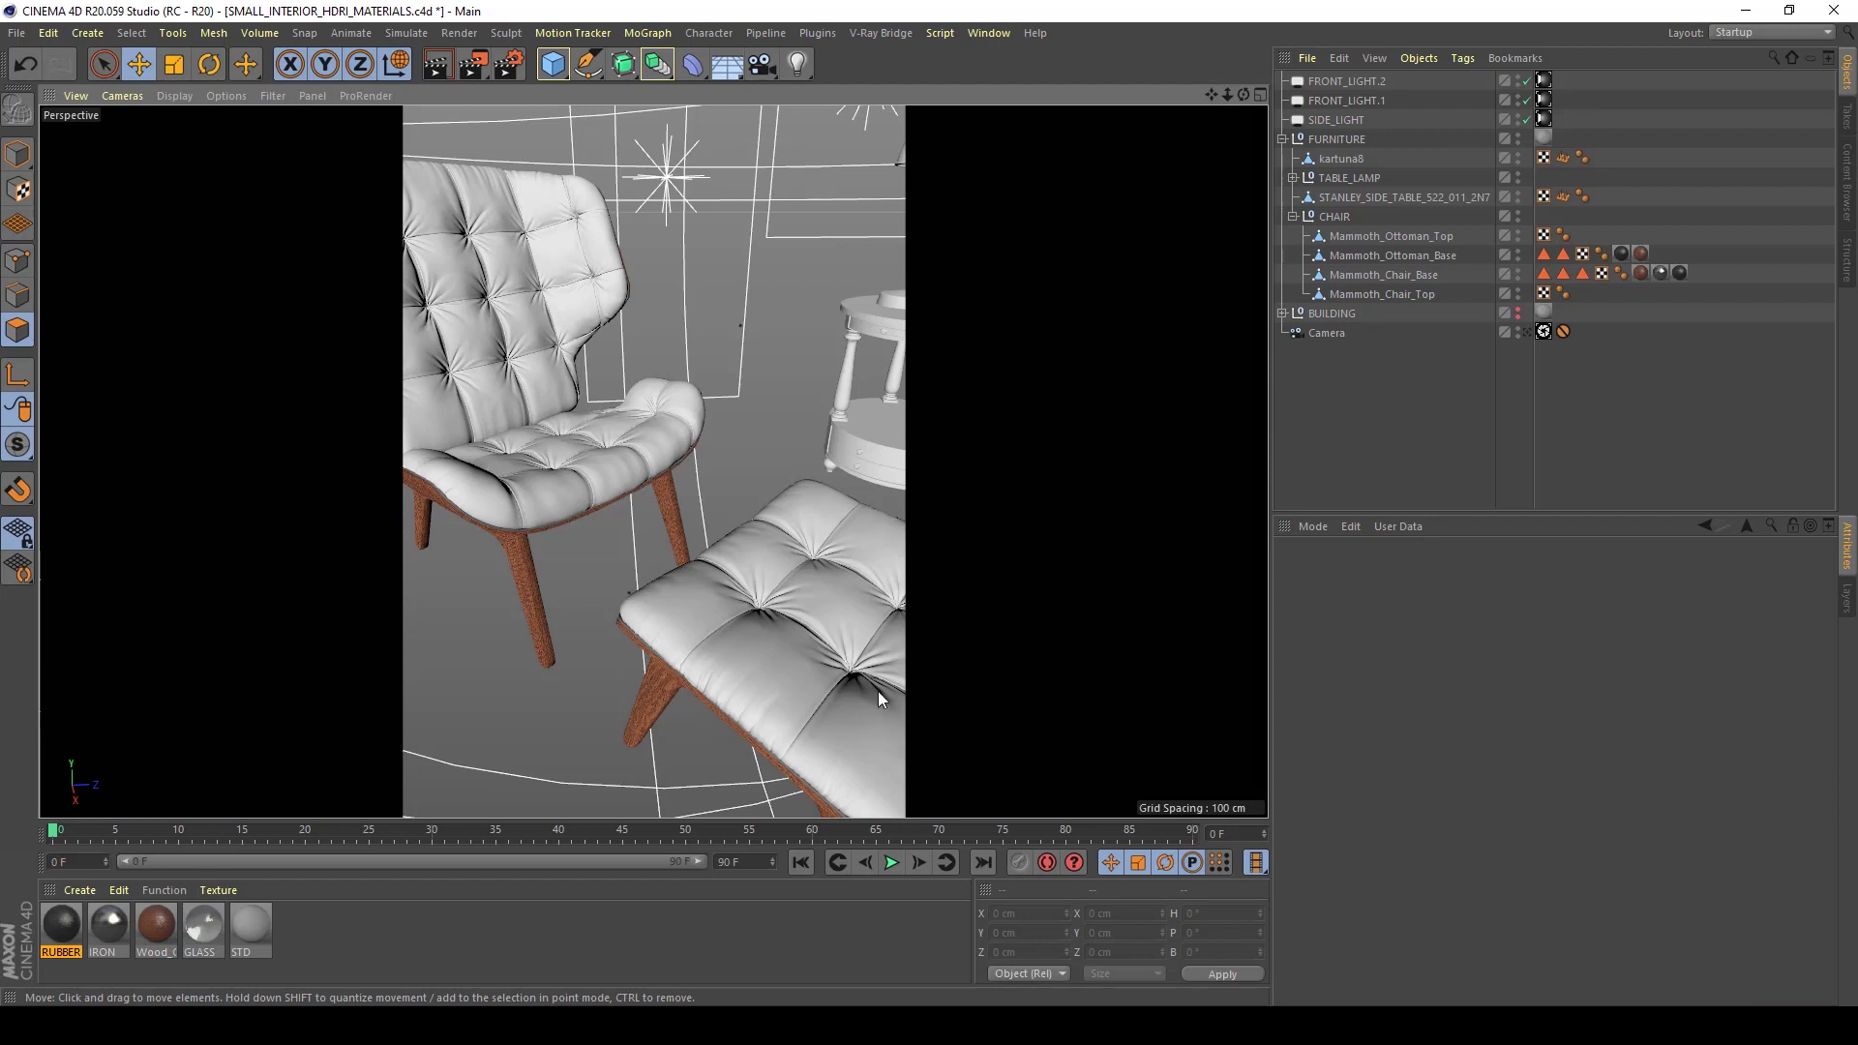
Orbit around the chair and ottoman to review their materials, ending with the ottoman centred
left_click_drag(883, 691, 687, 726, "alt")
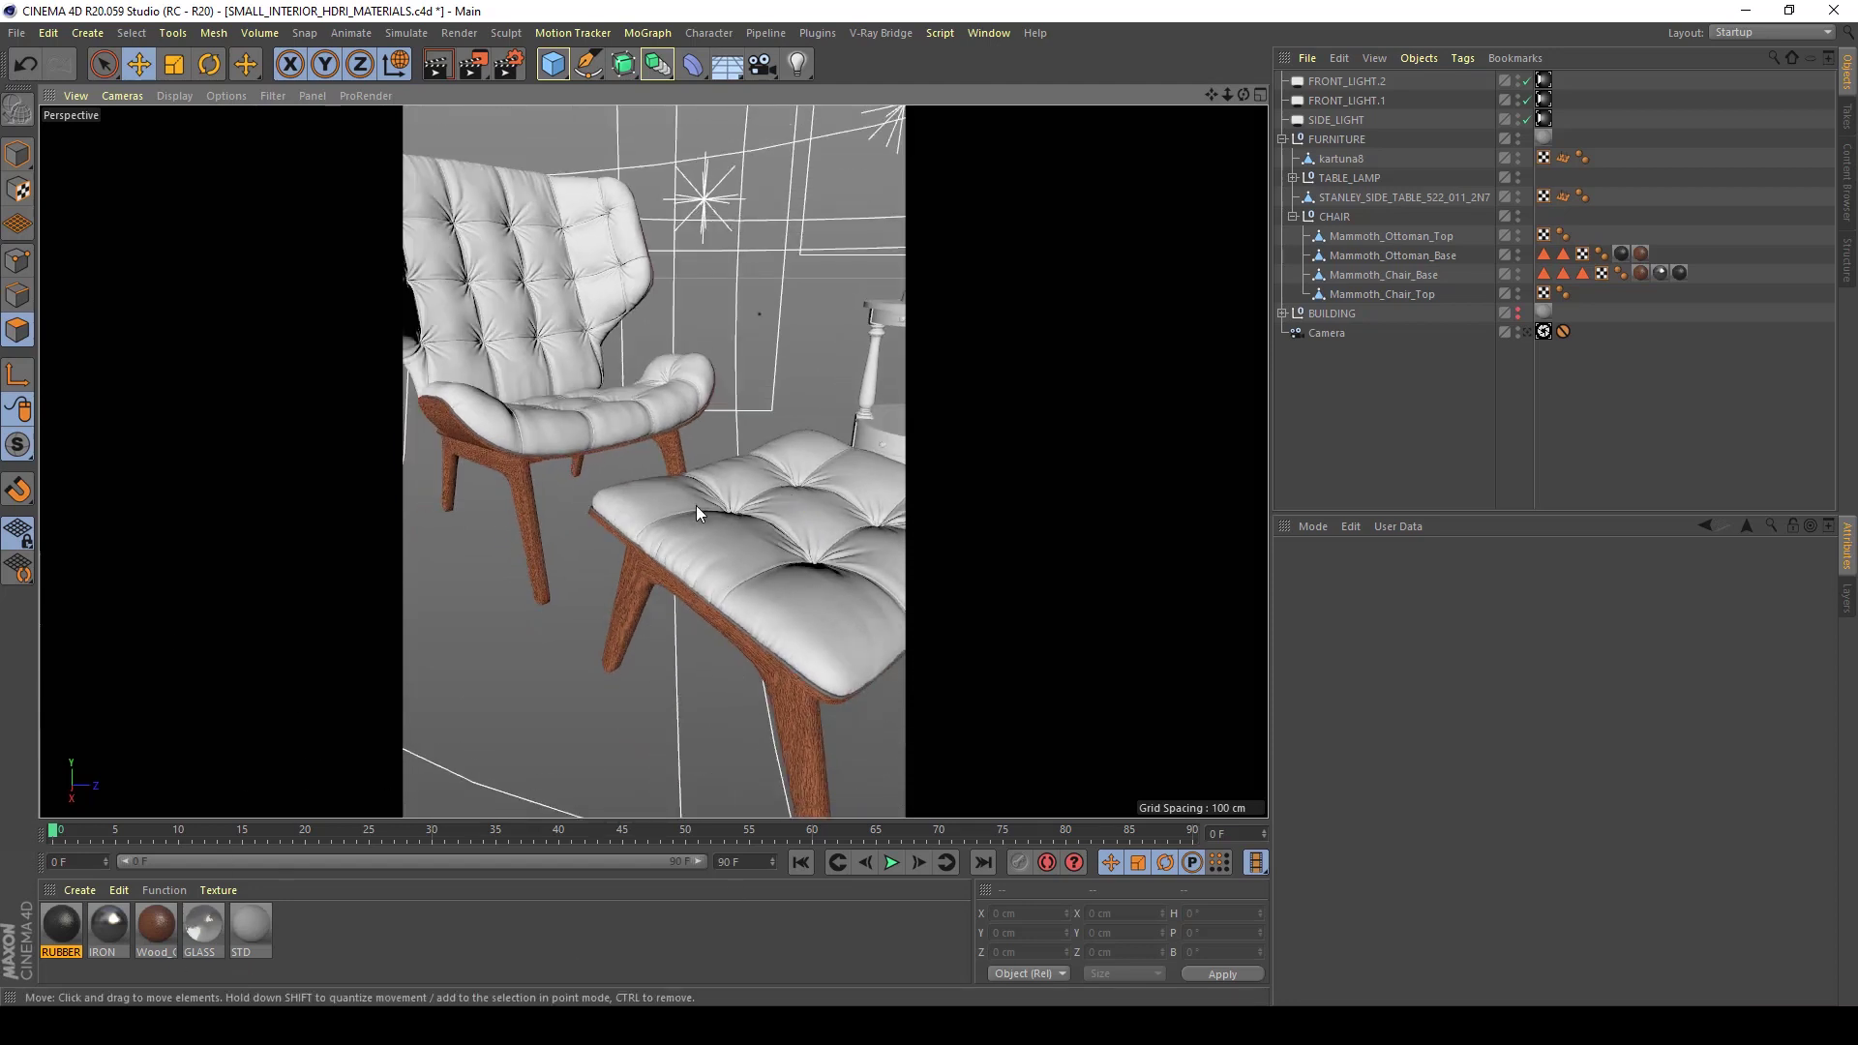
left_click_drag(823, 538, 567, 123, "alt")
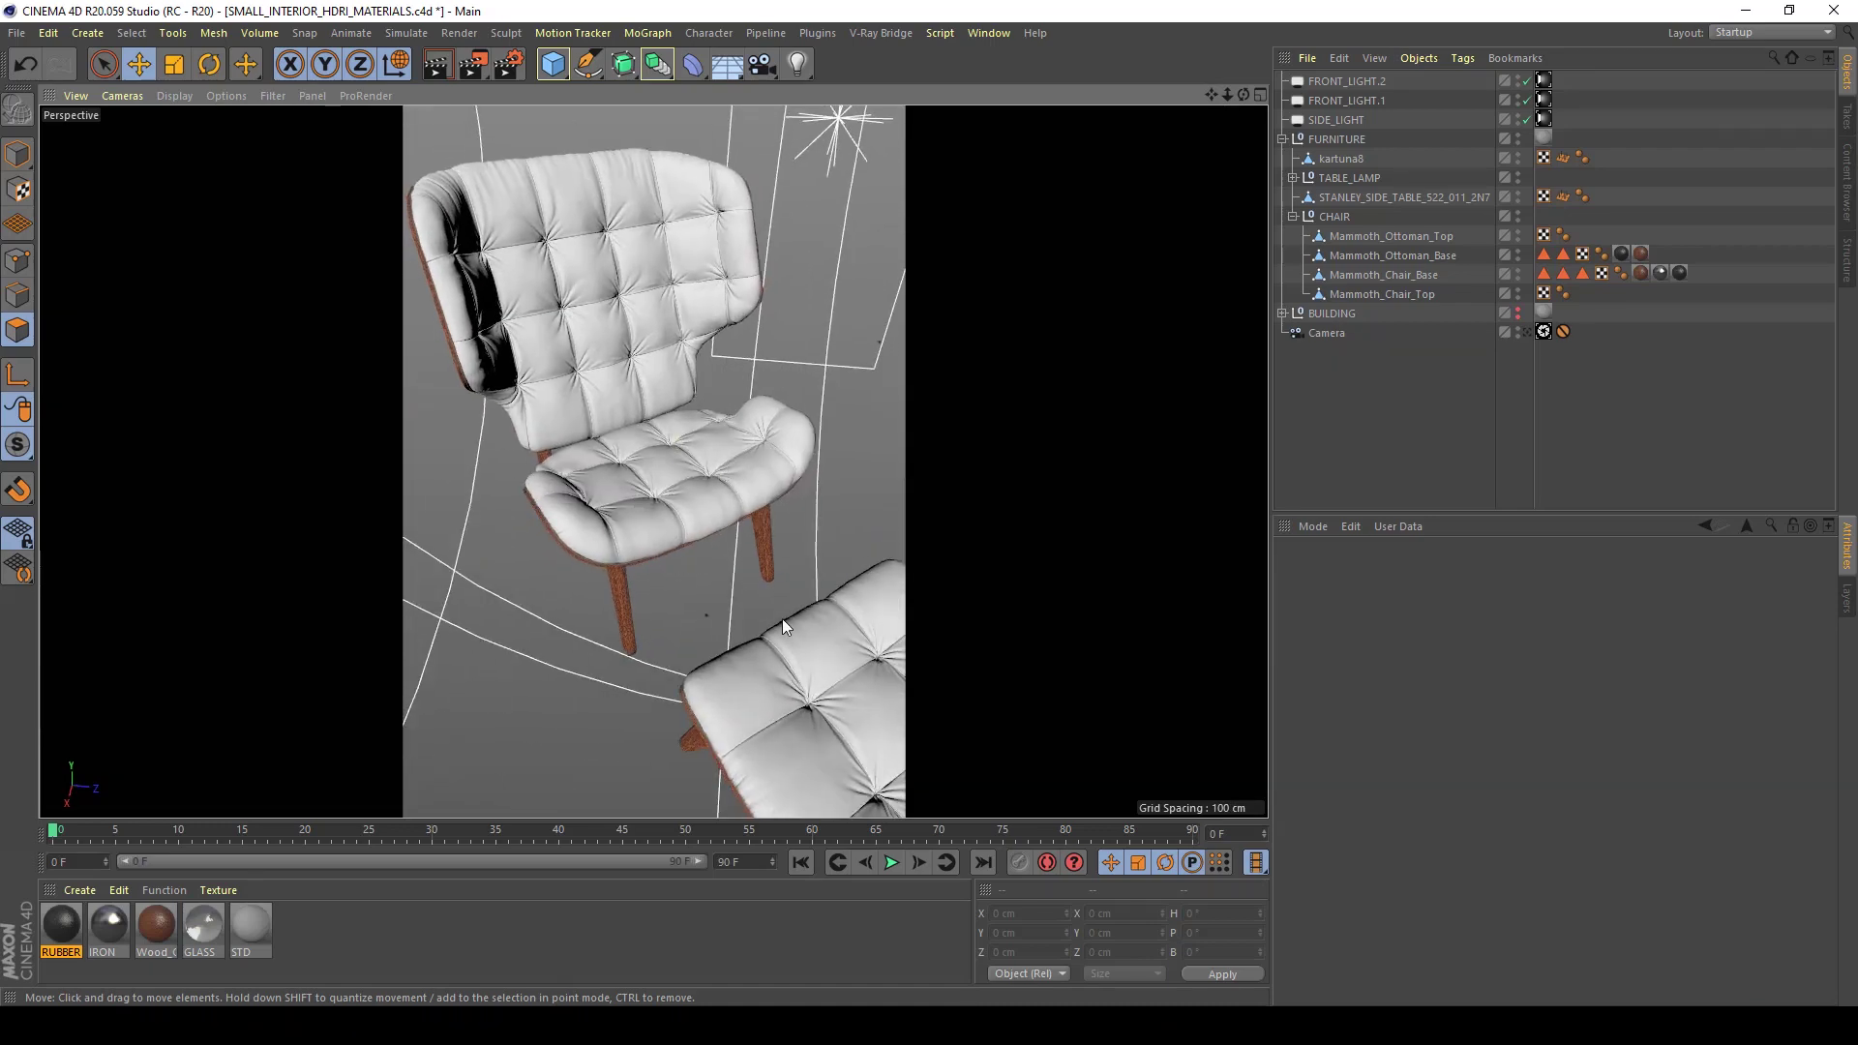
left_click_drag(783, 620, 641, 528, "alt")
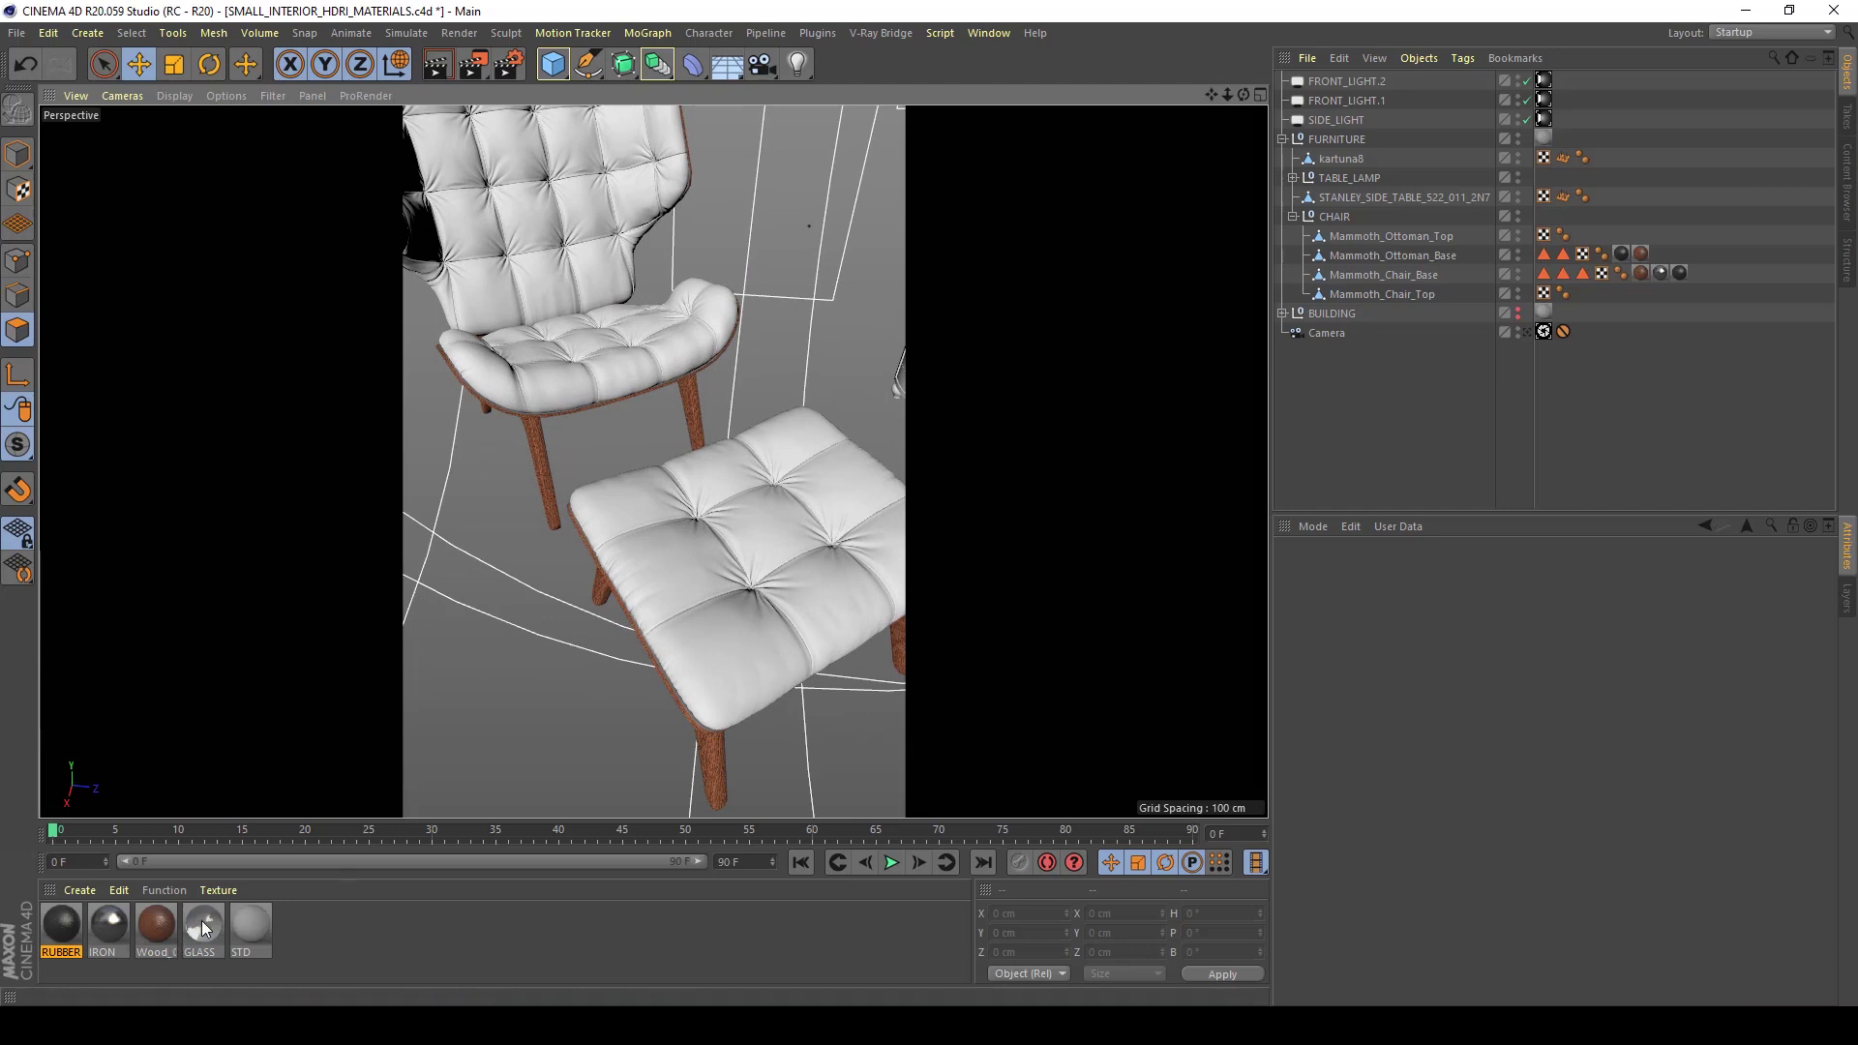
Create a new V-Ray Advanced Material and name it LEATHER
left_click(75, 893)
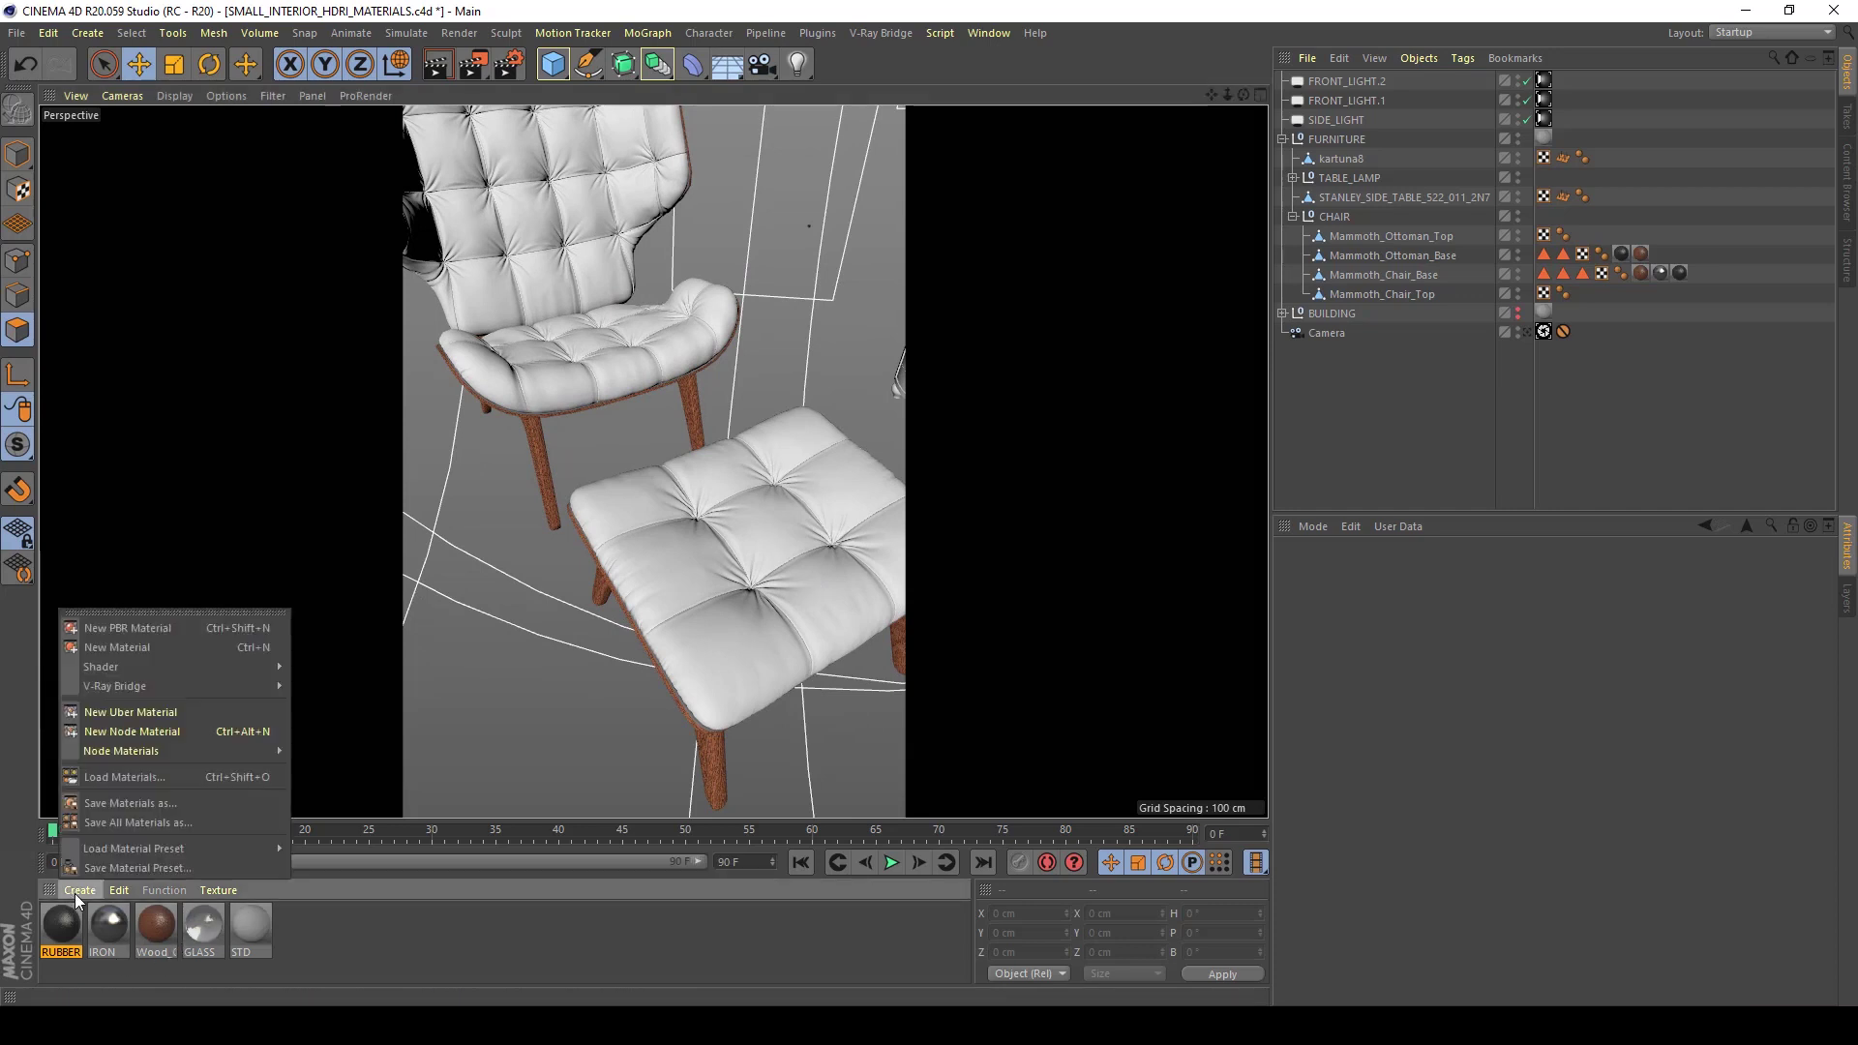
mouse_move(126, 666)
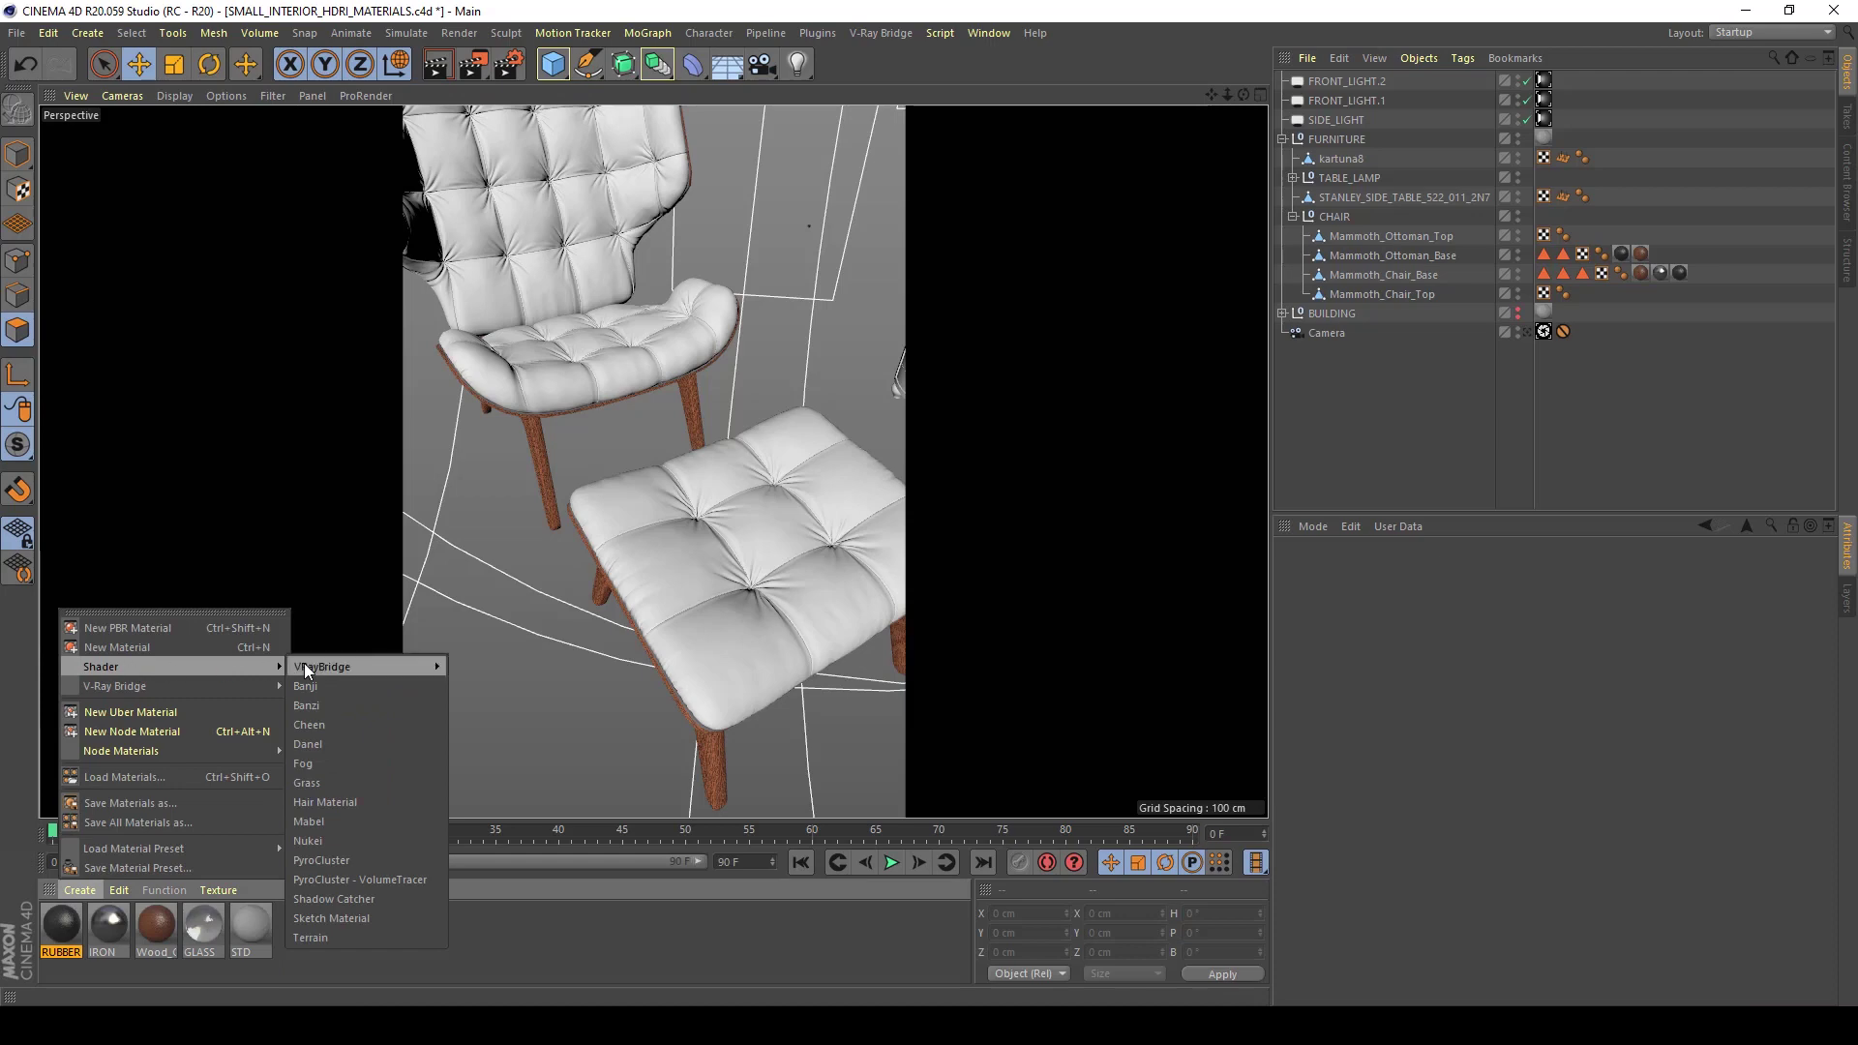
mouse_move(304, 667)
left_click(515, 666)
double_click(56, 916)
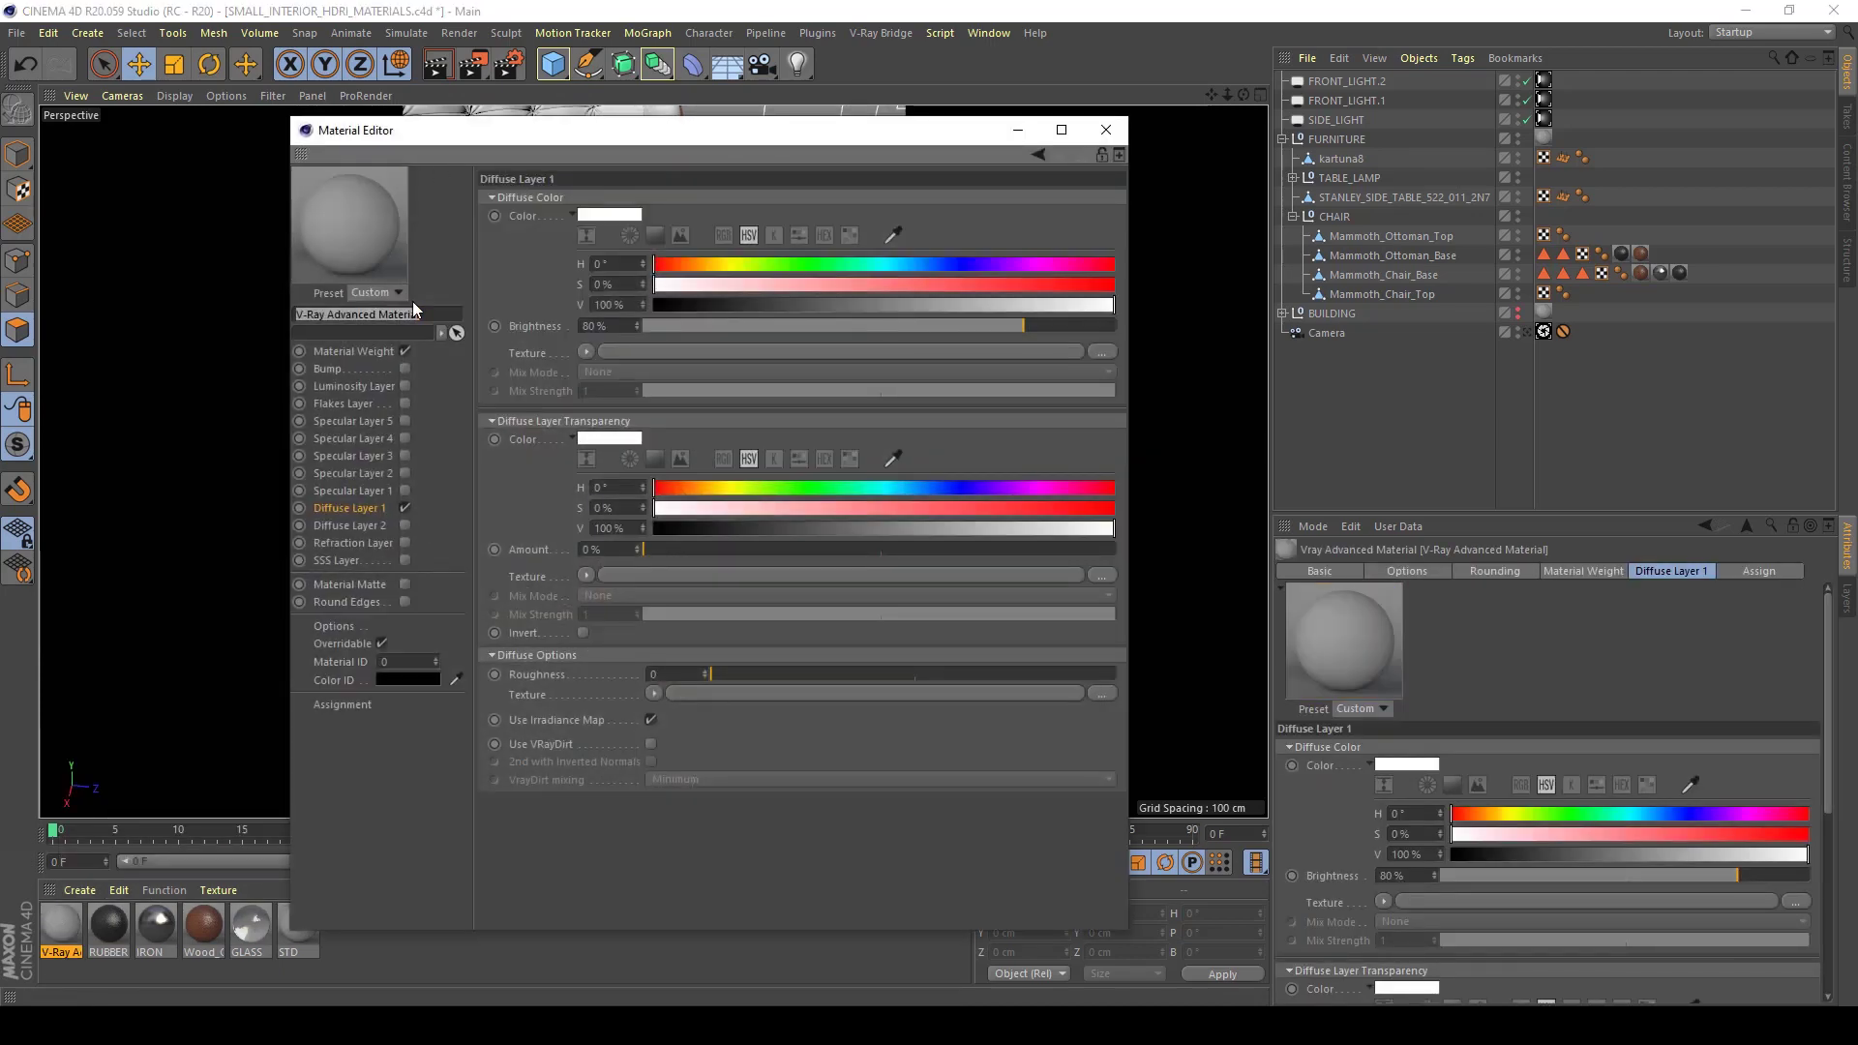
type("LEATHER")
key("Return")
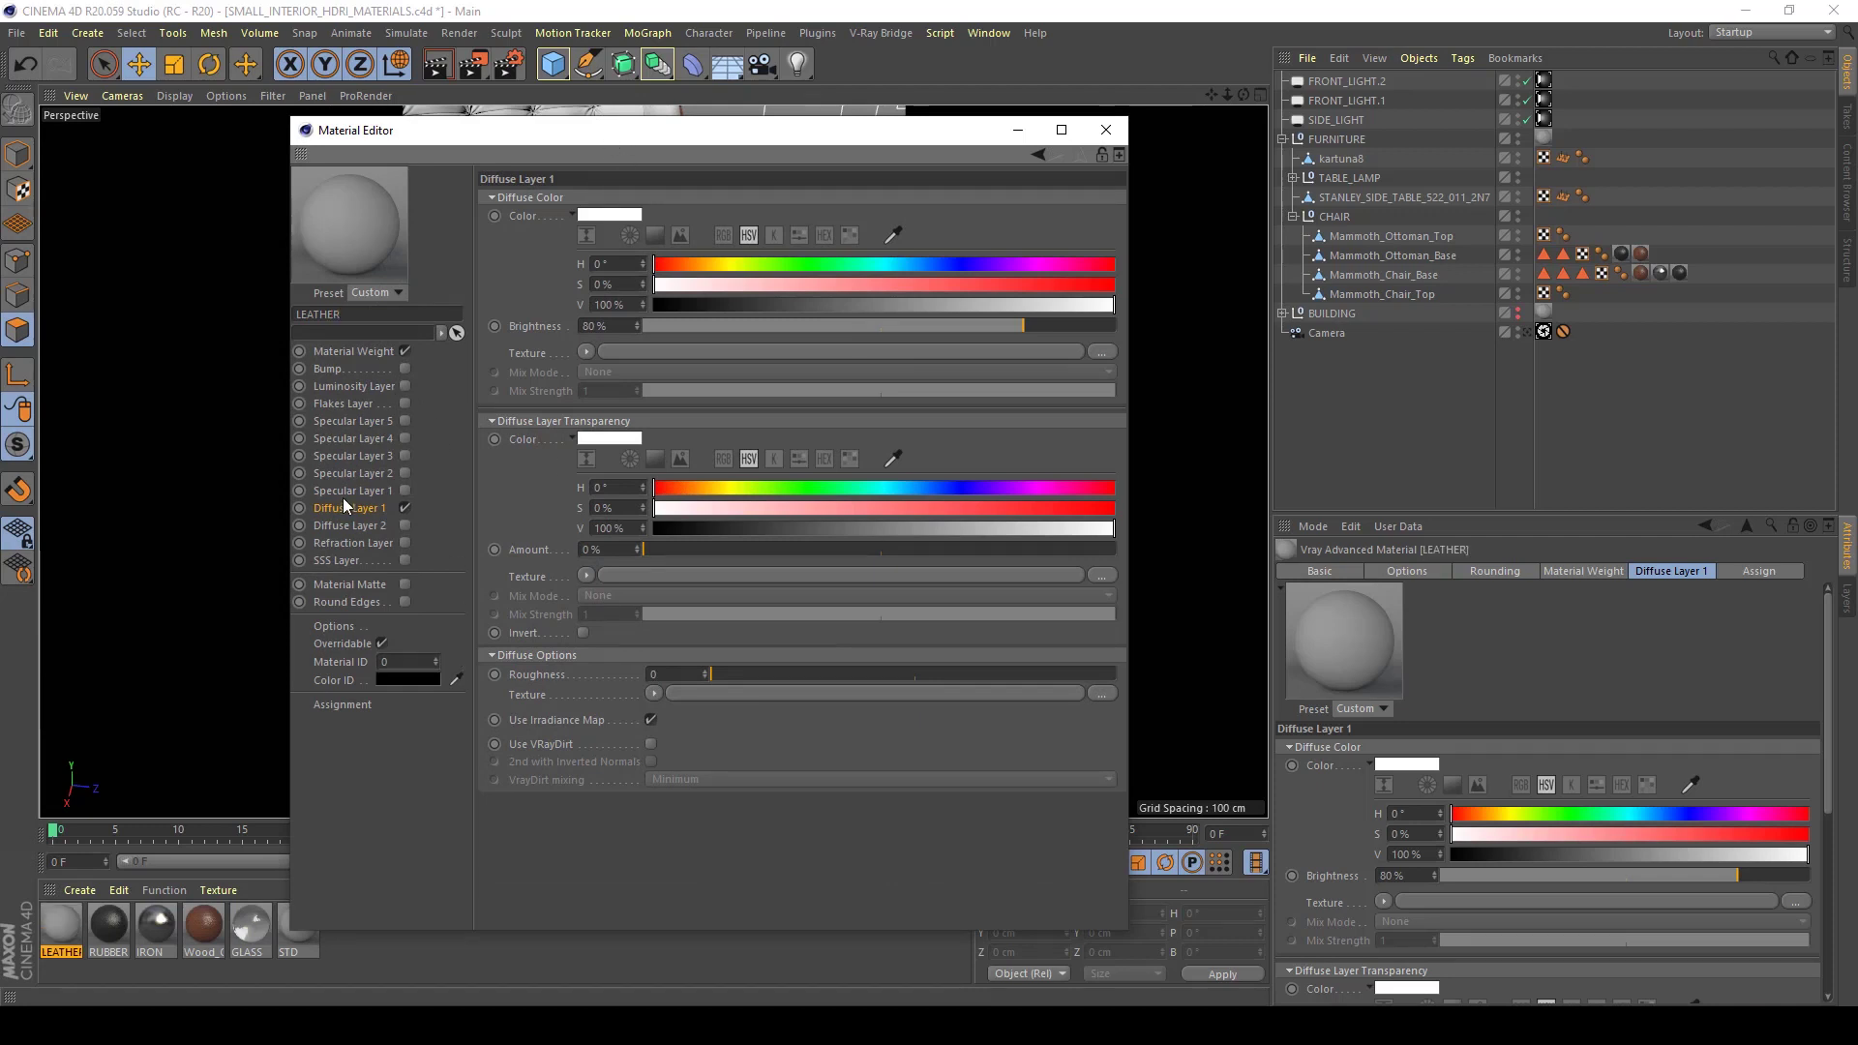
Set the LEATHER Diffuse Layer 1 brightness to 15 %
double_click(605, 326)
type("15")
key("Return")
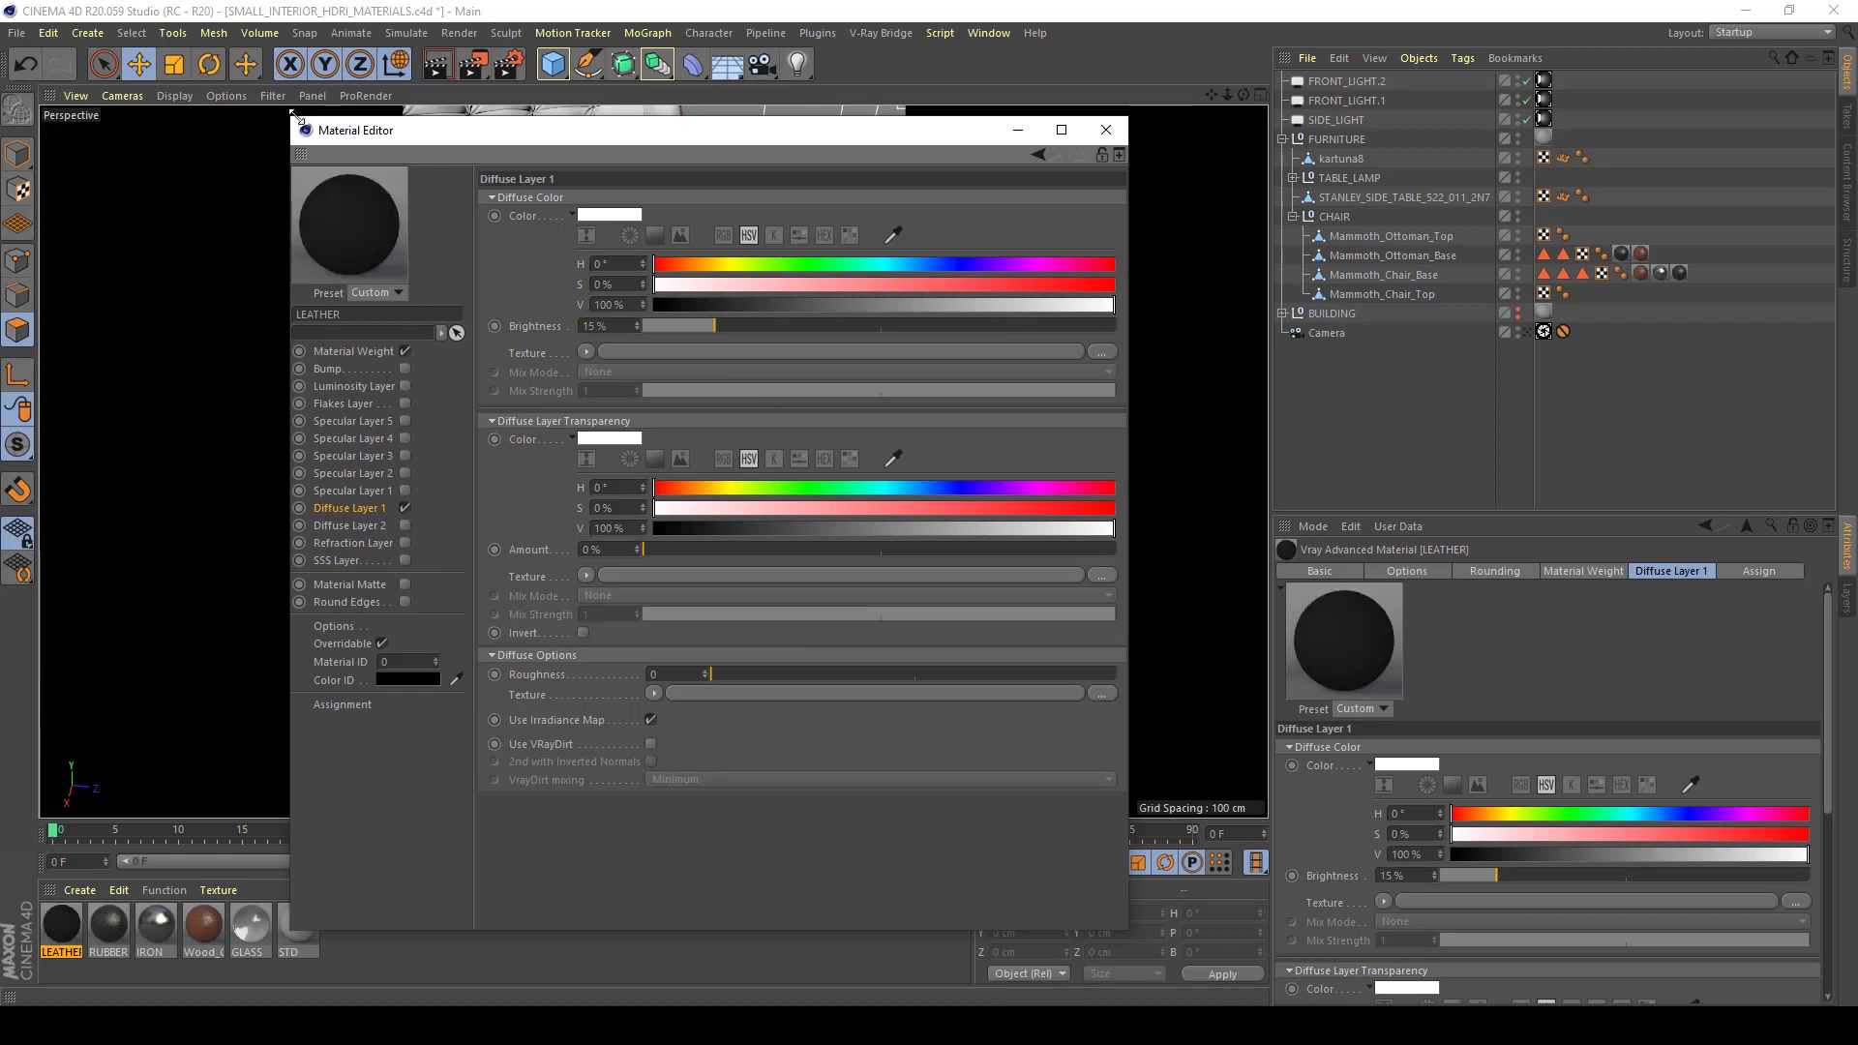
left_click_drag(408, 132, 513, 130)
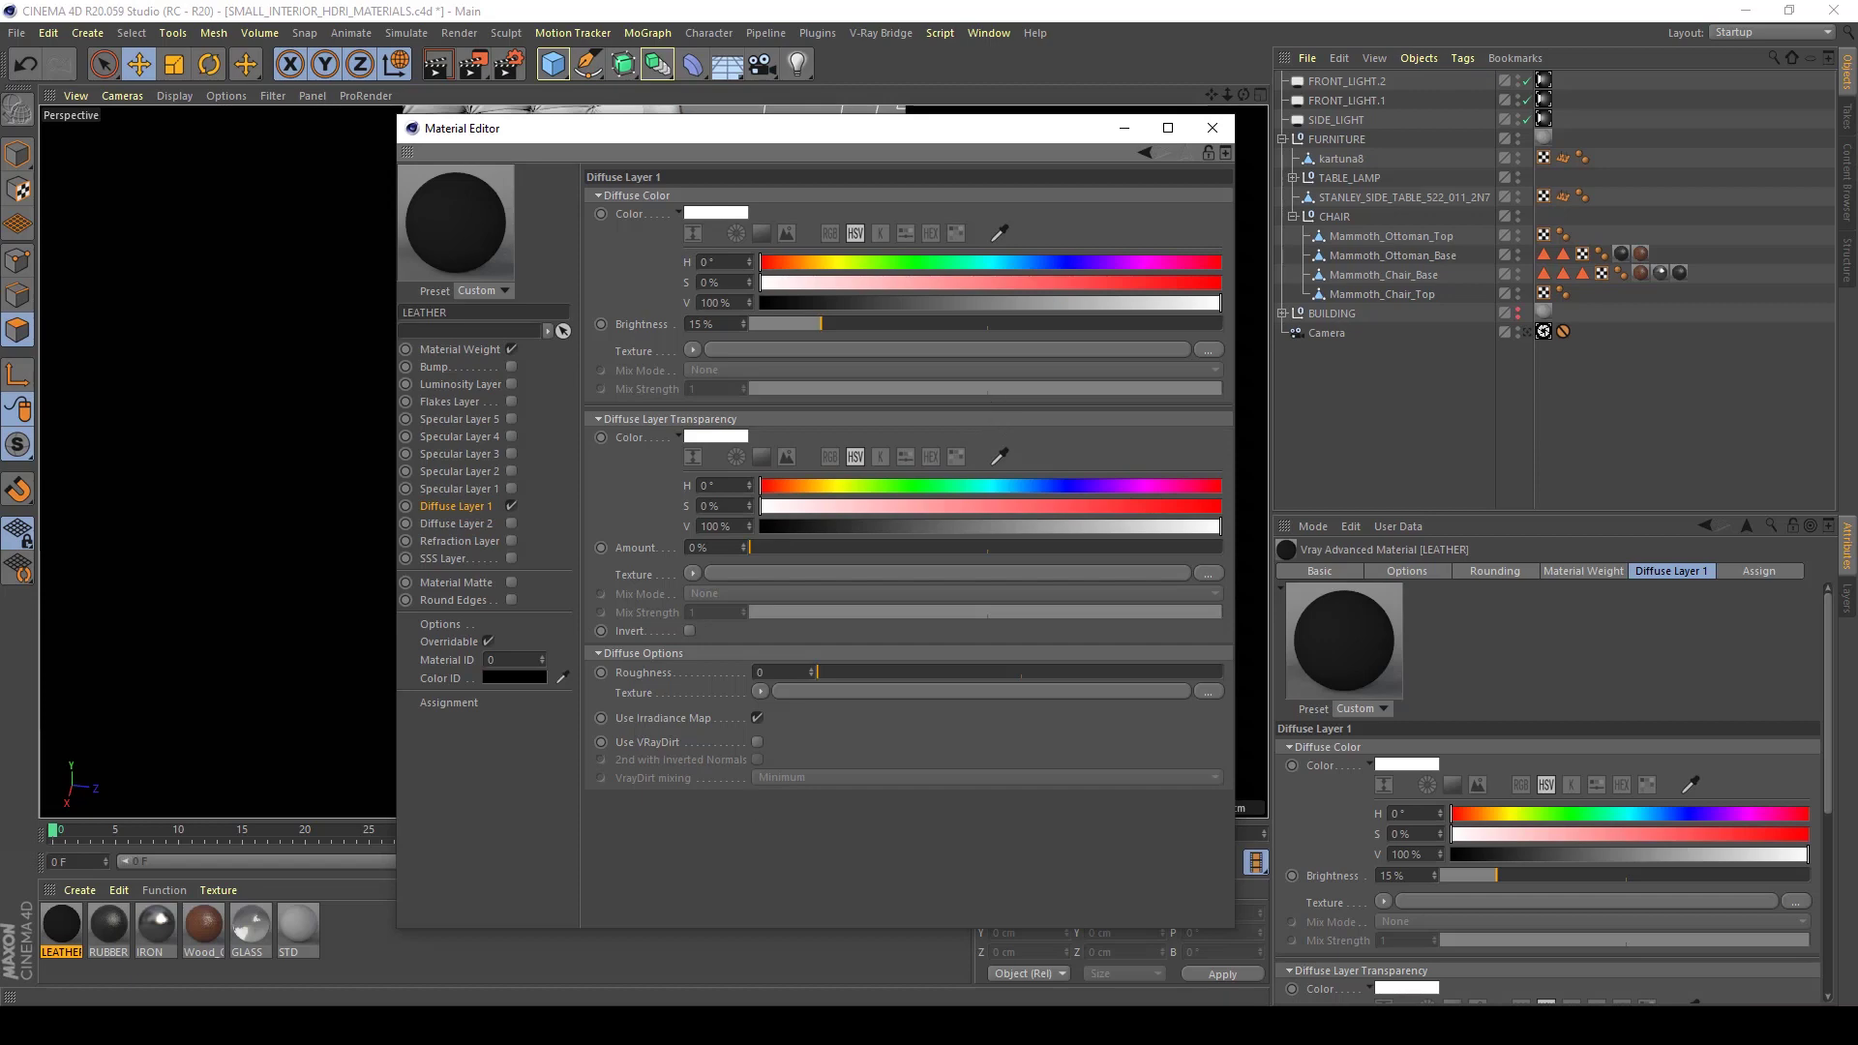
Load mammoth_leather_B.jpg from the Chair folder as the Diffuse Layer 1 texture
mouse_move(592, 1026)
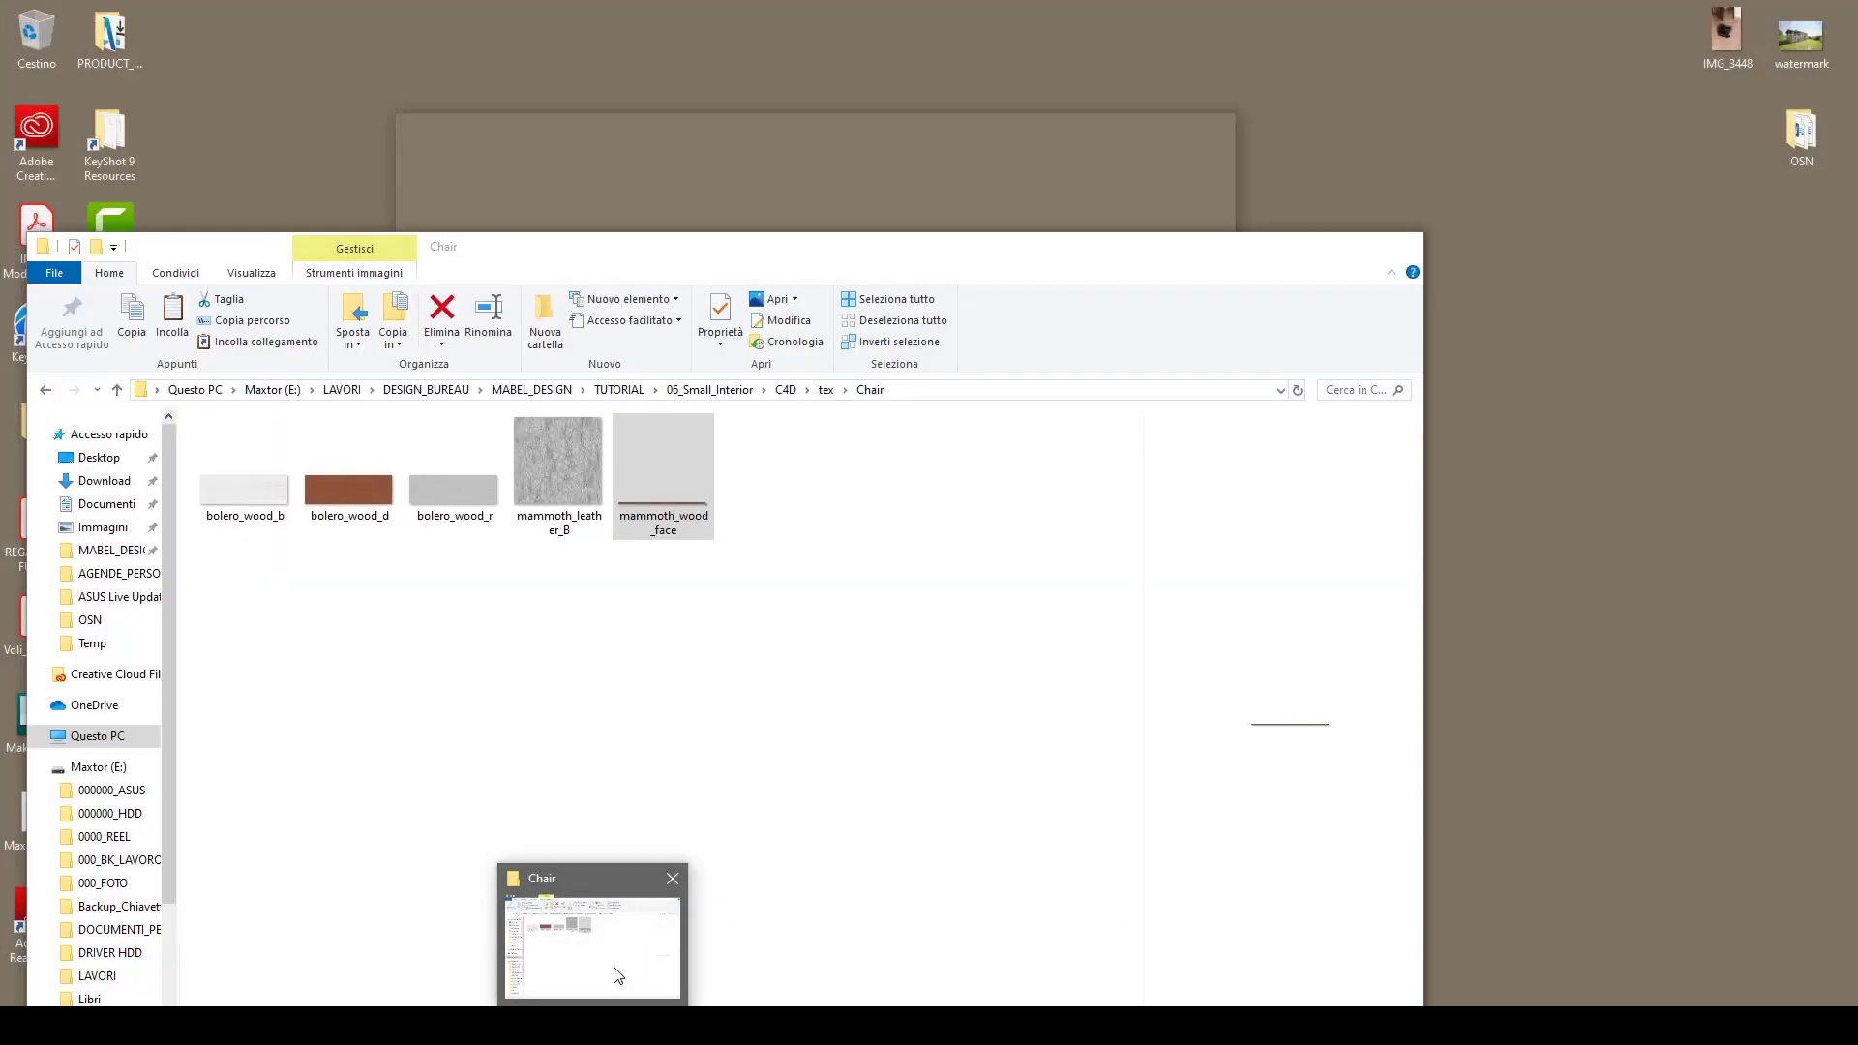
left_click(615, 975)
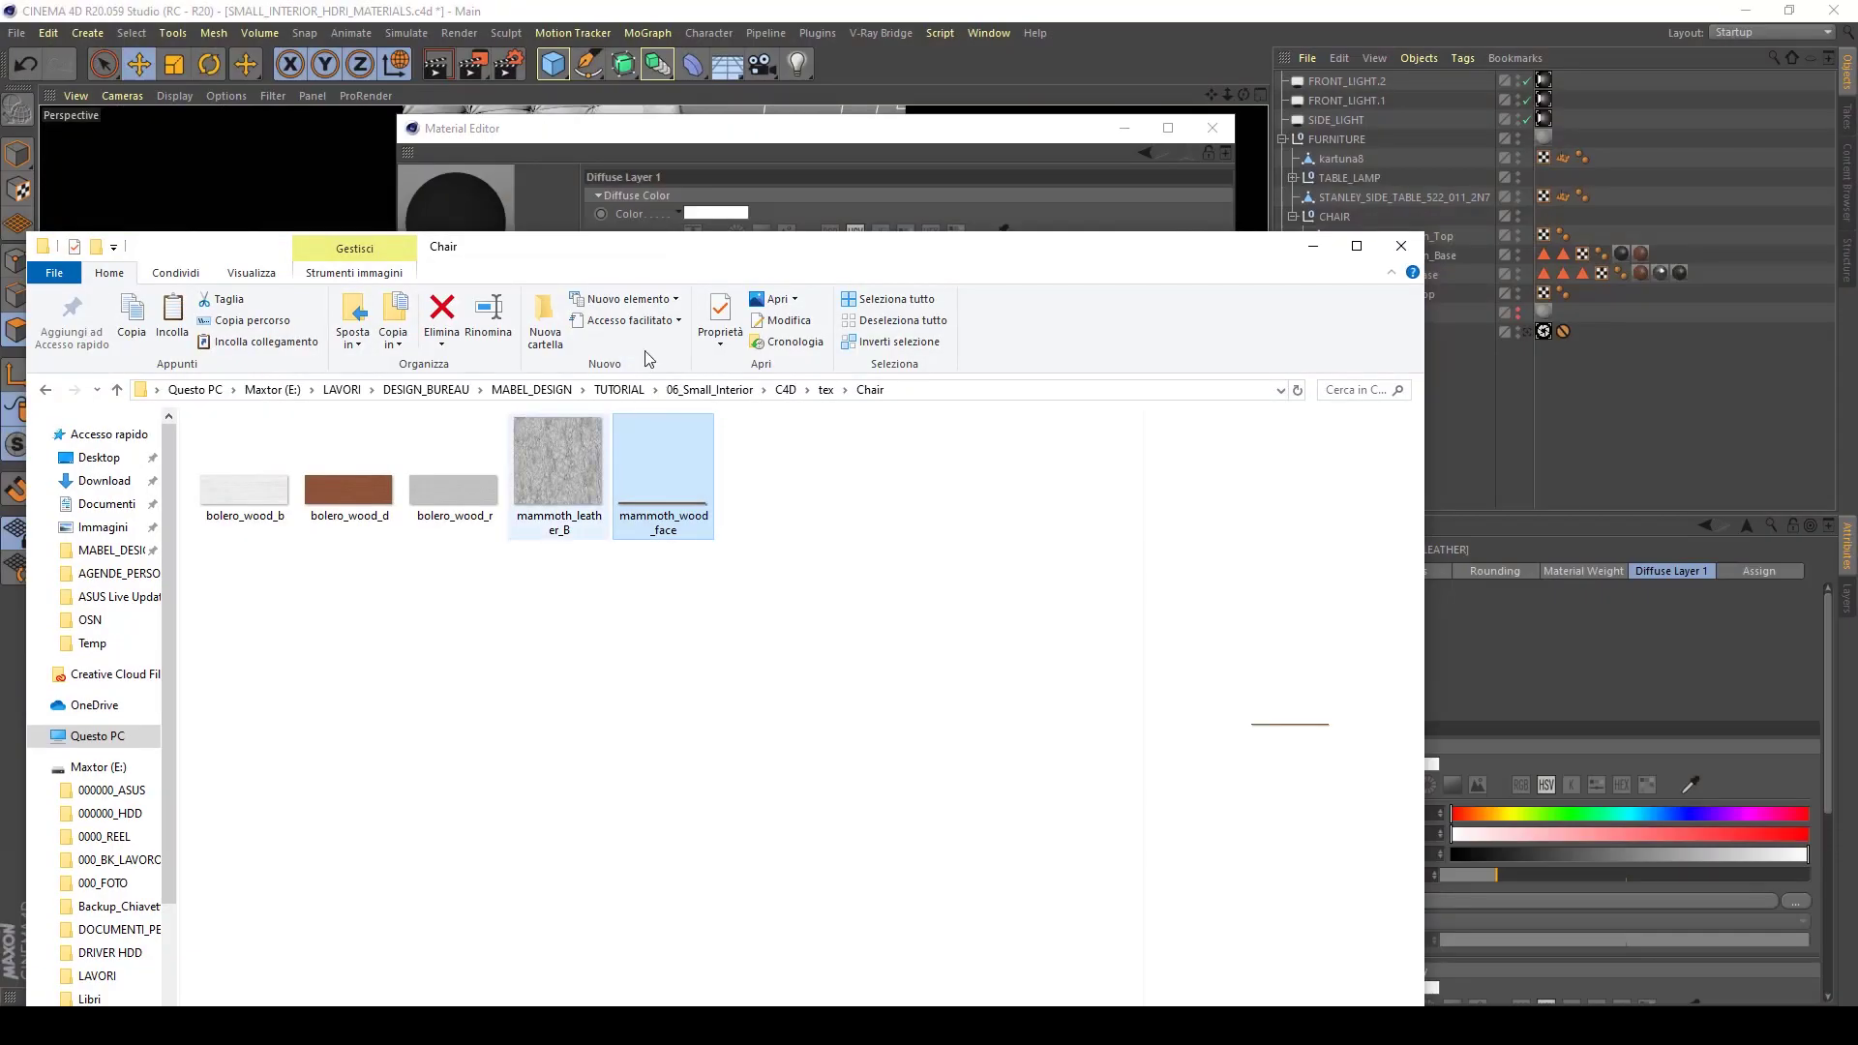
left_click_drag(690, 256, 1366, 422)
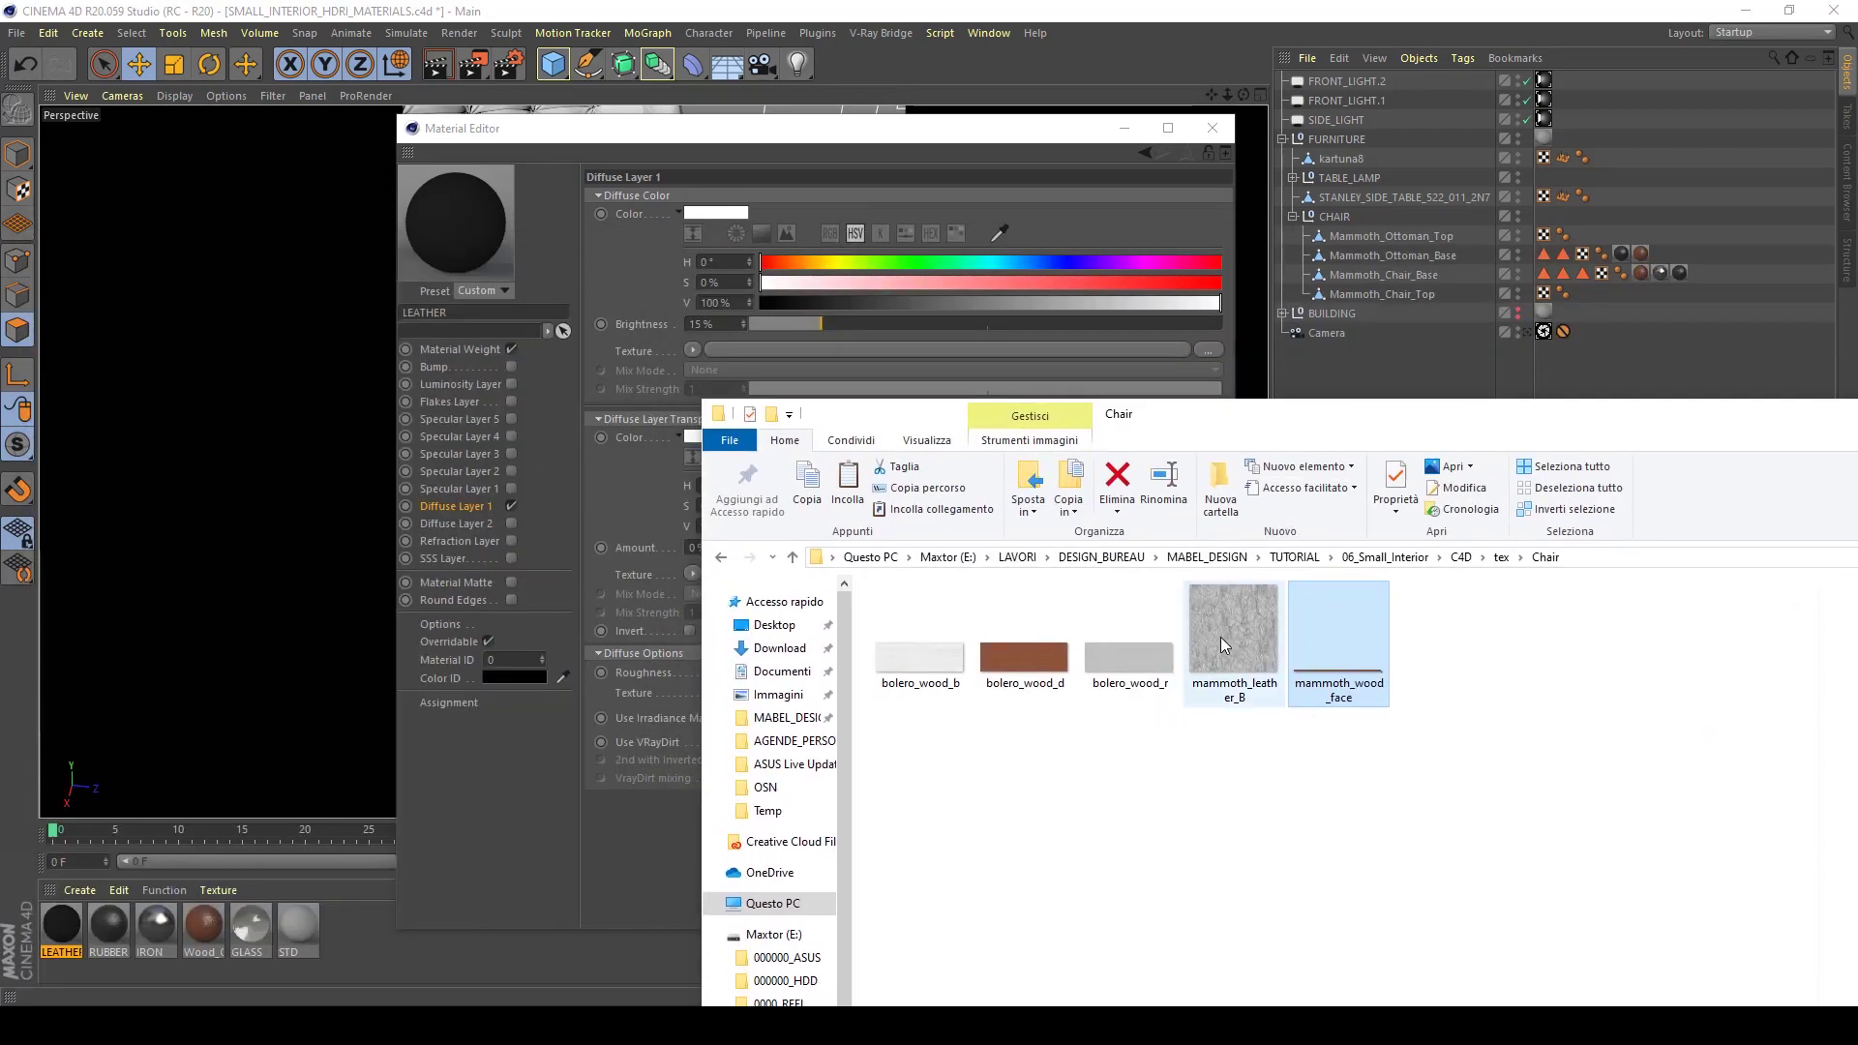
left_click_drag(1222, 637, 636, 353)
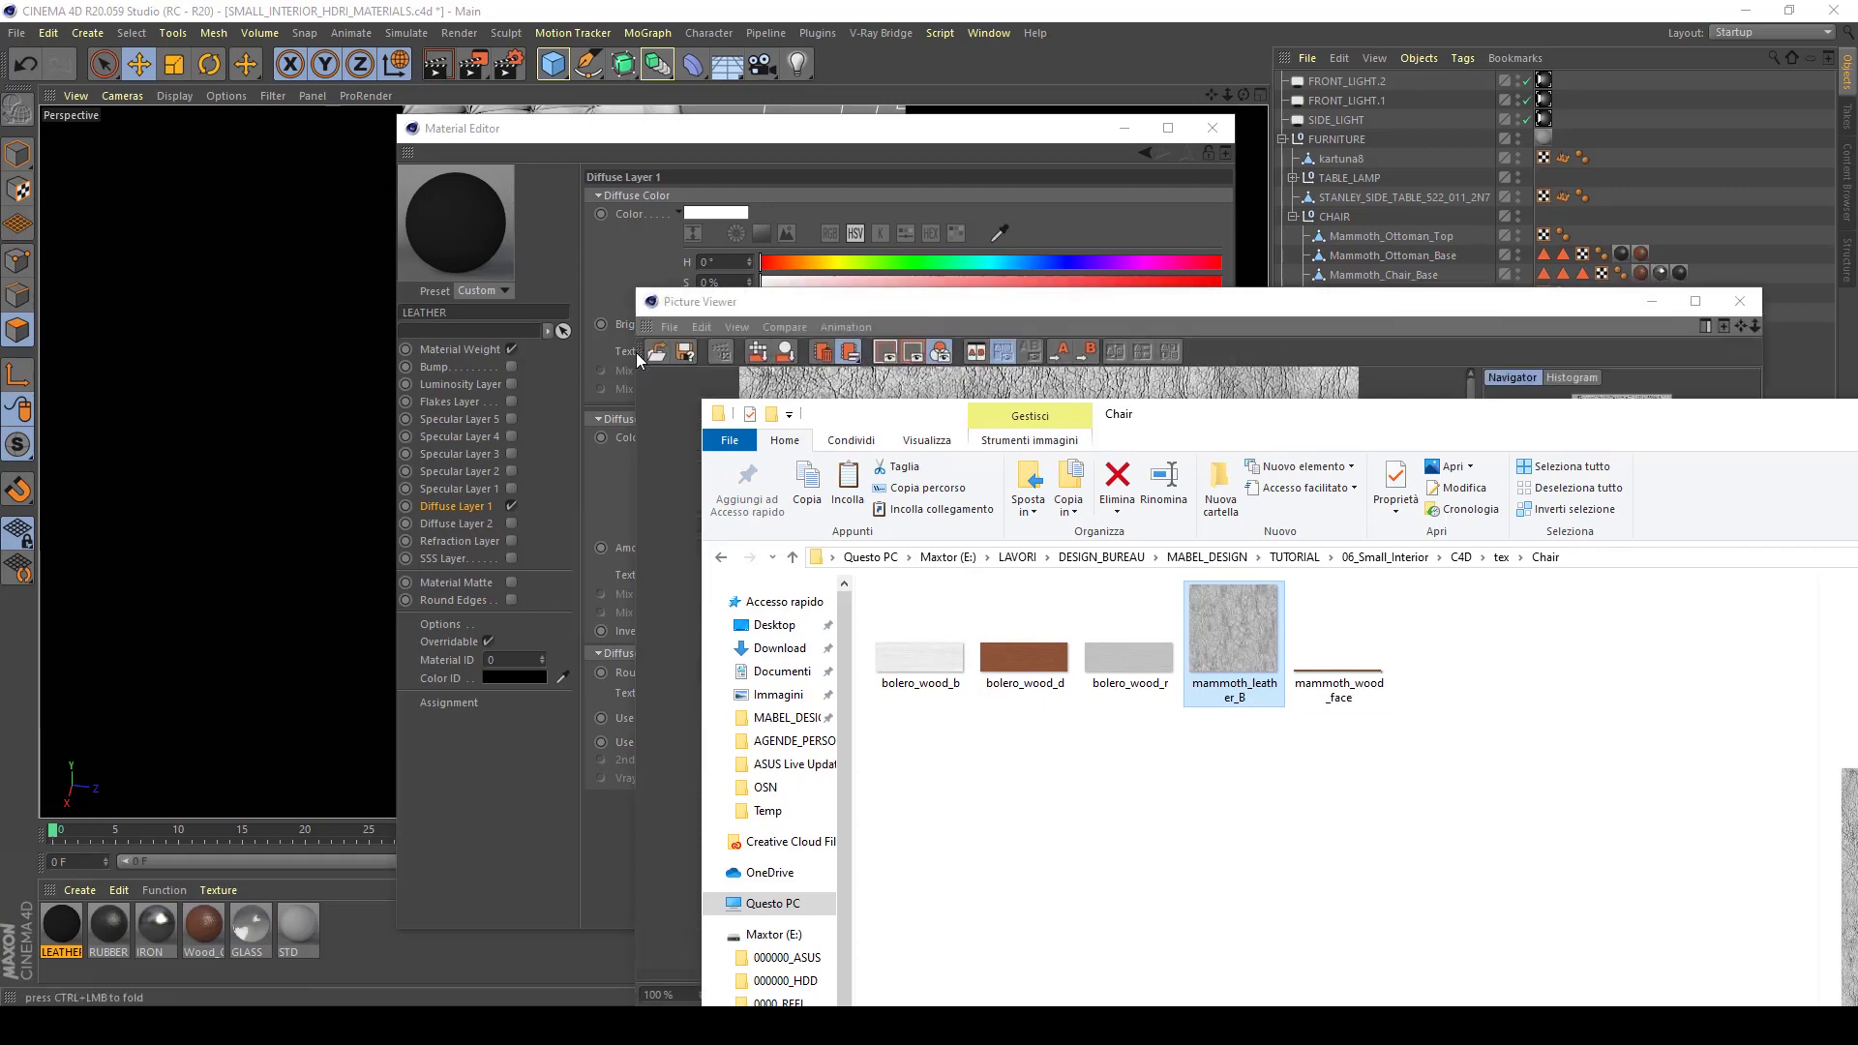
left_click(1739, 308)
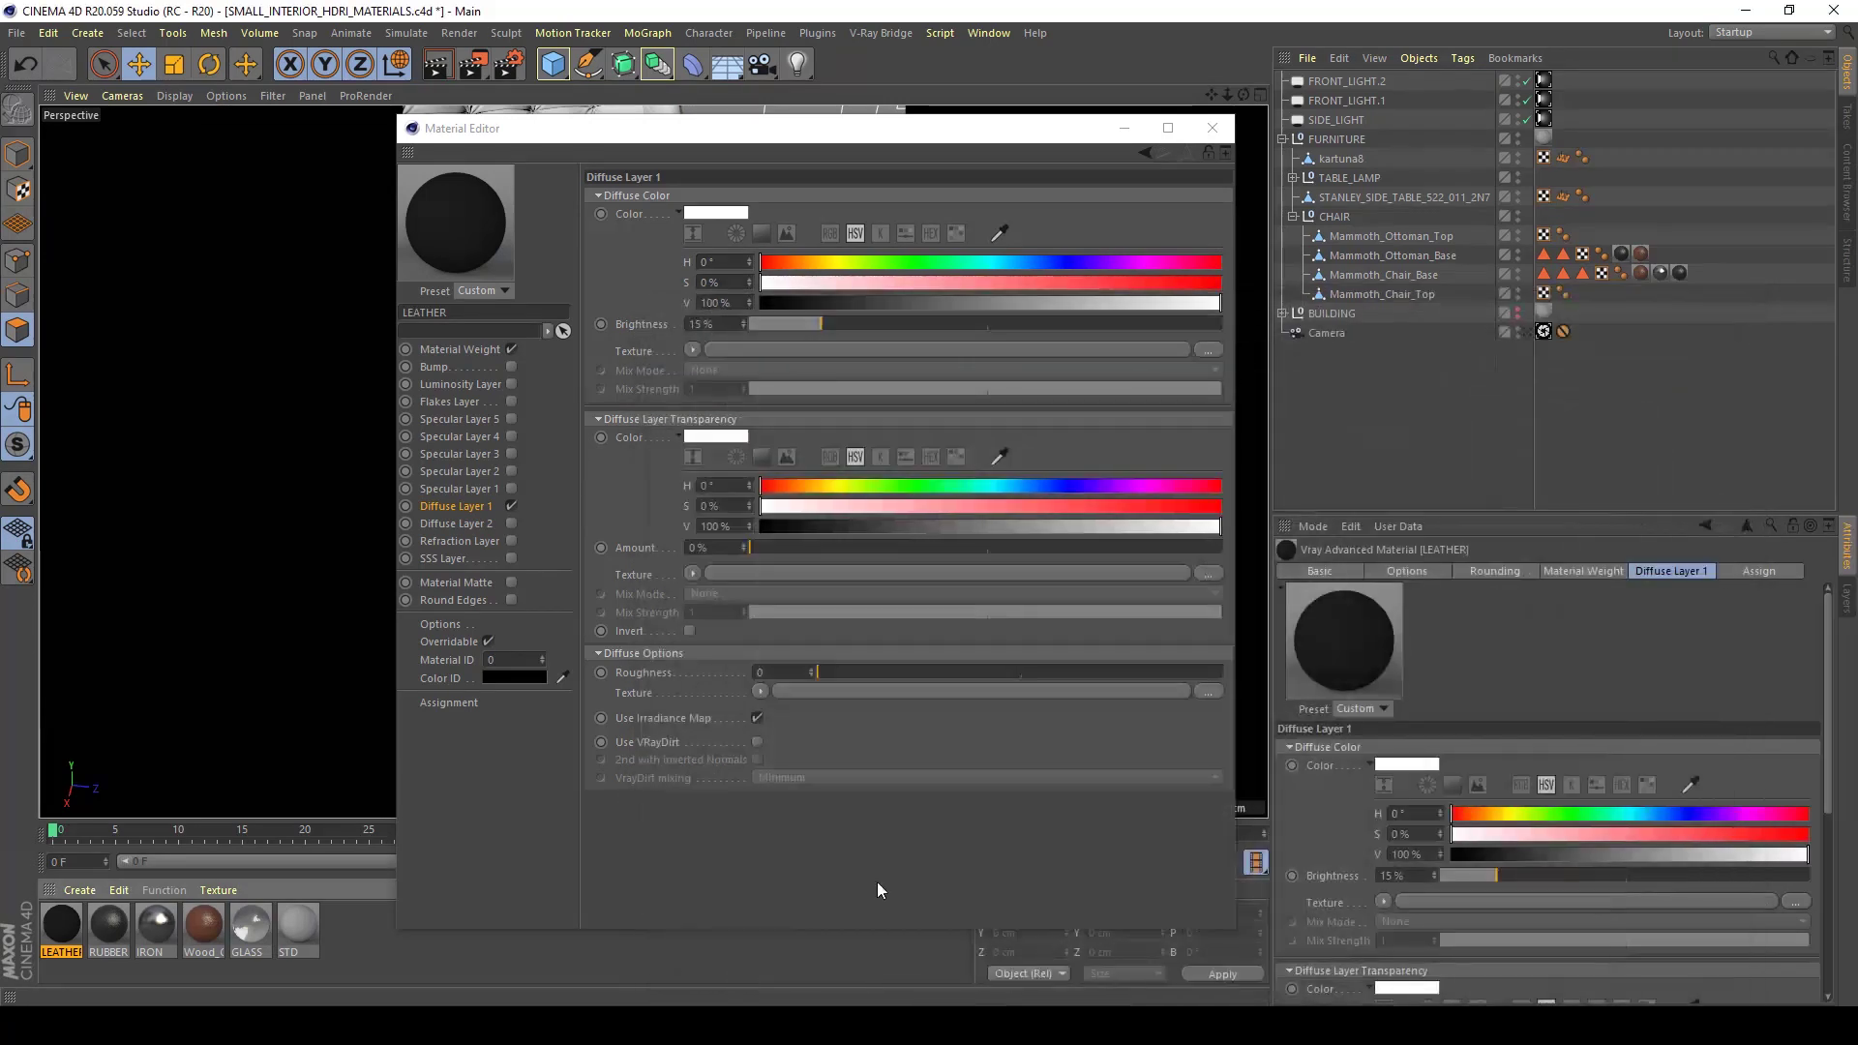
key("alt+Tab")
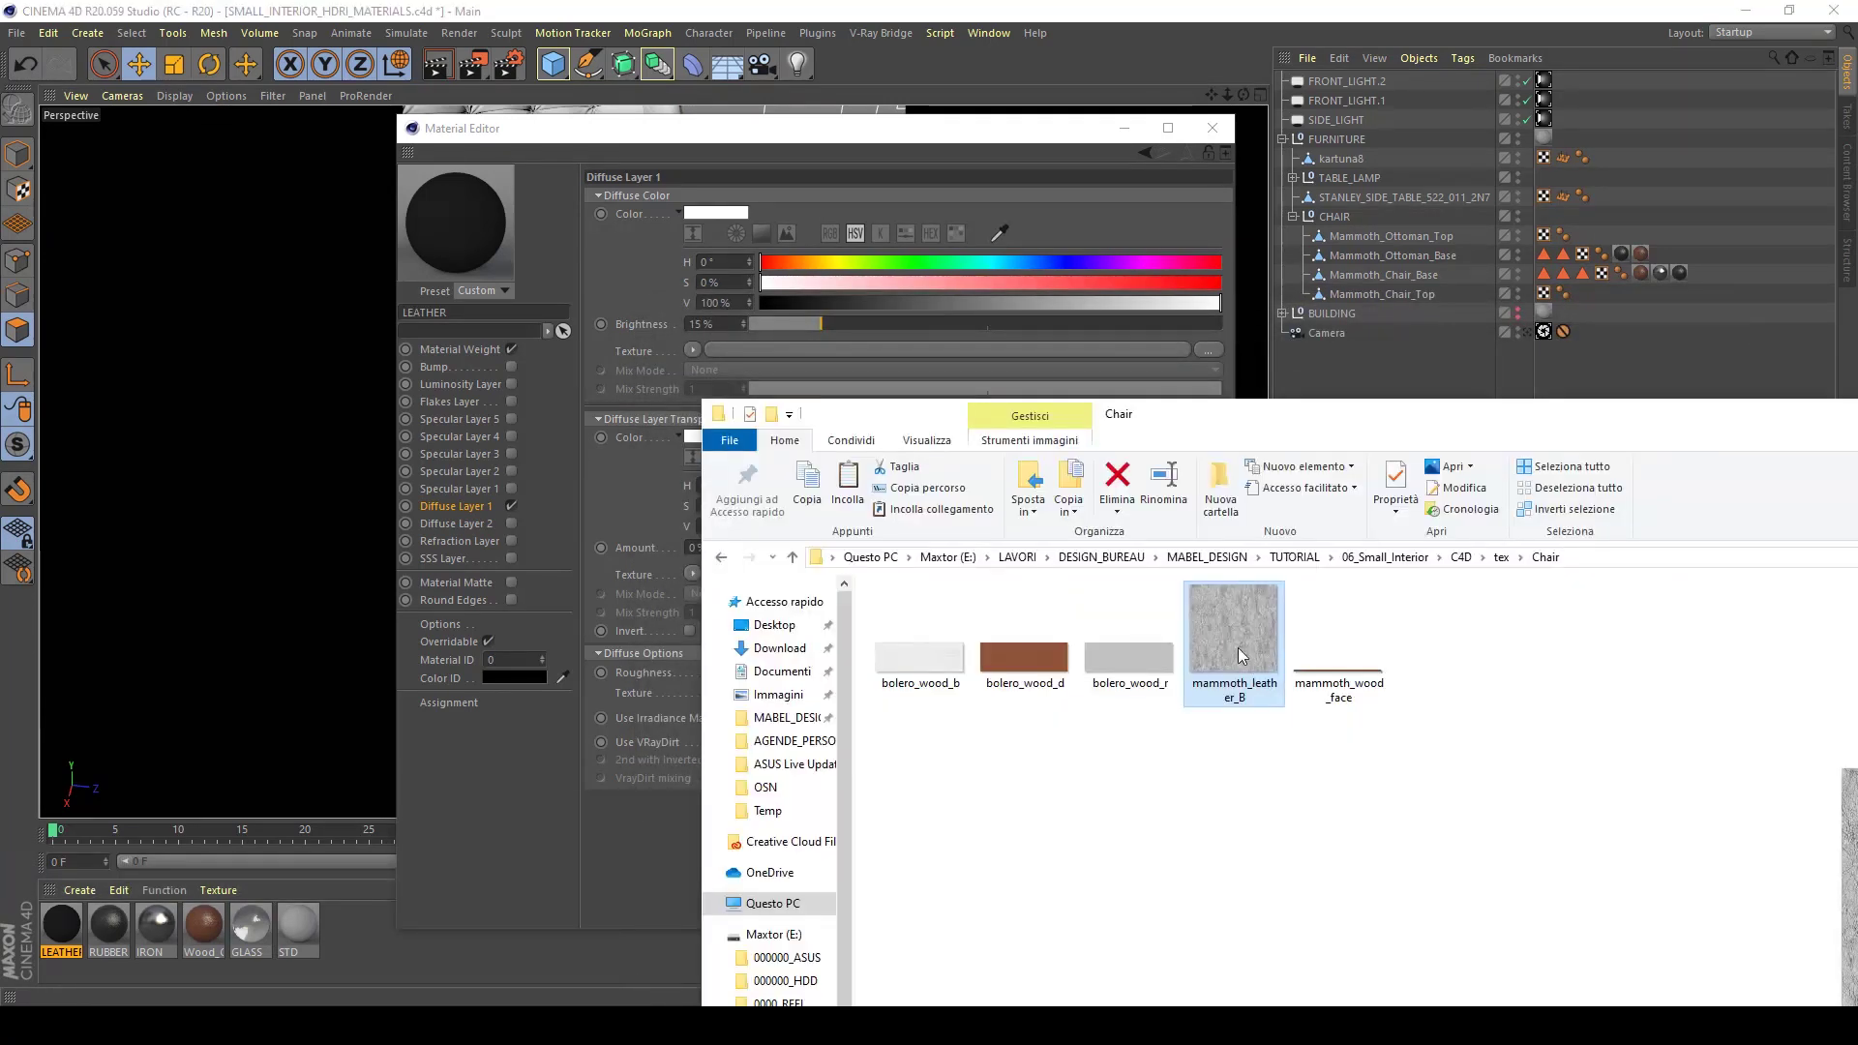
left_click_drag(1238, 647, 803, 348)
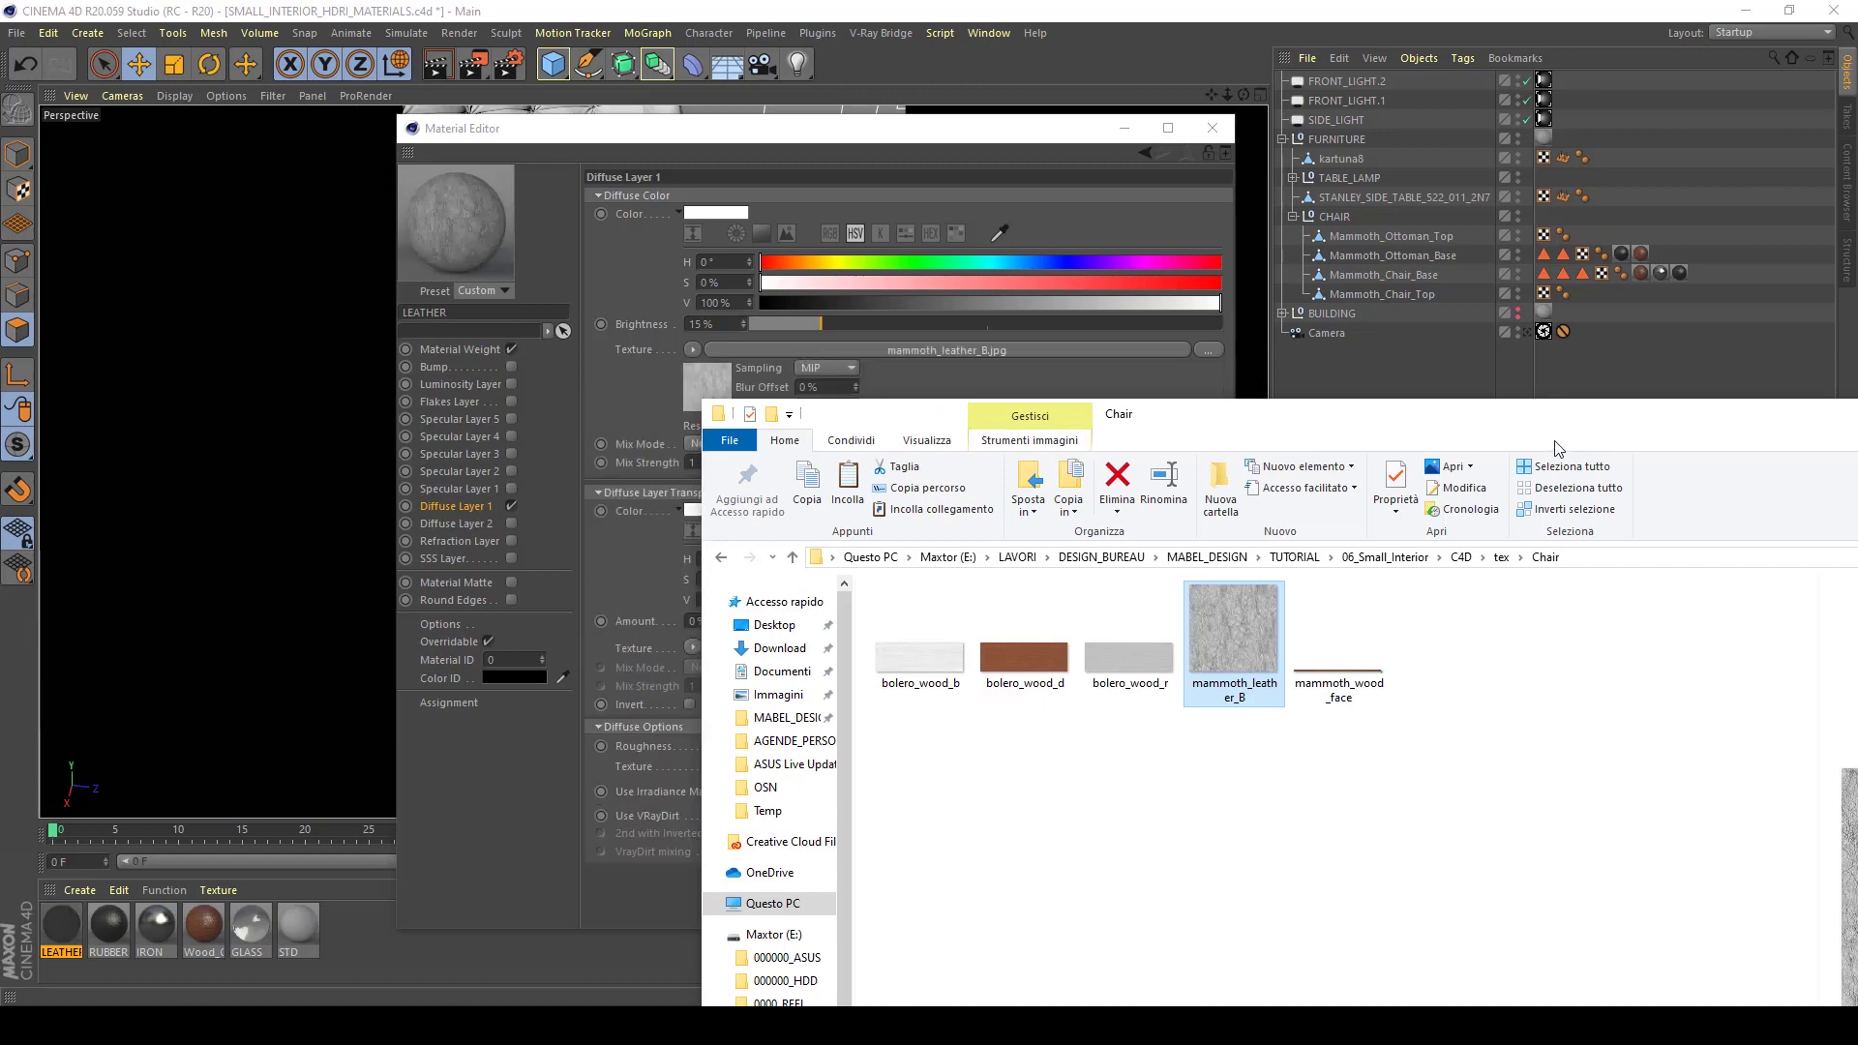
left_click_drag(1565, 419, 1257, 443)
left_click(704, 412)
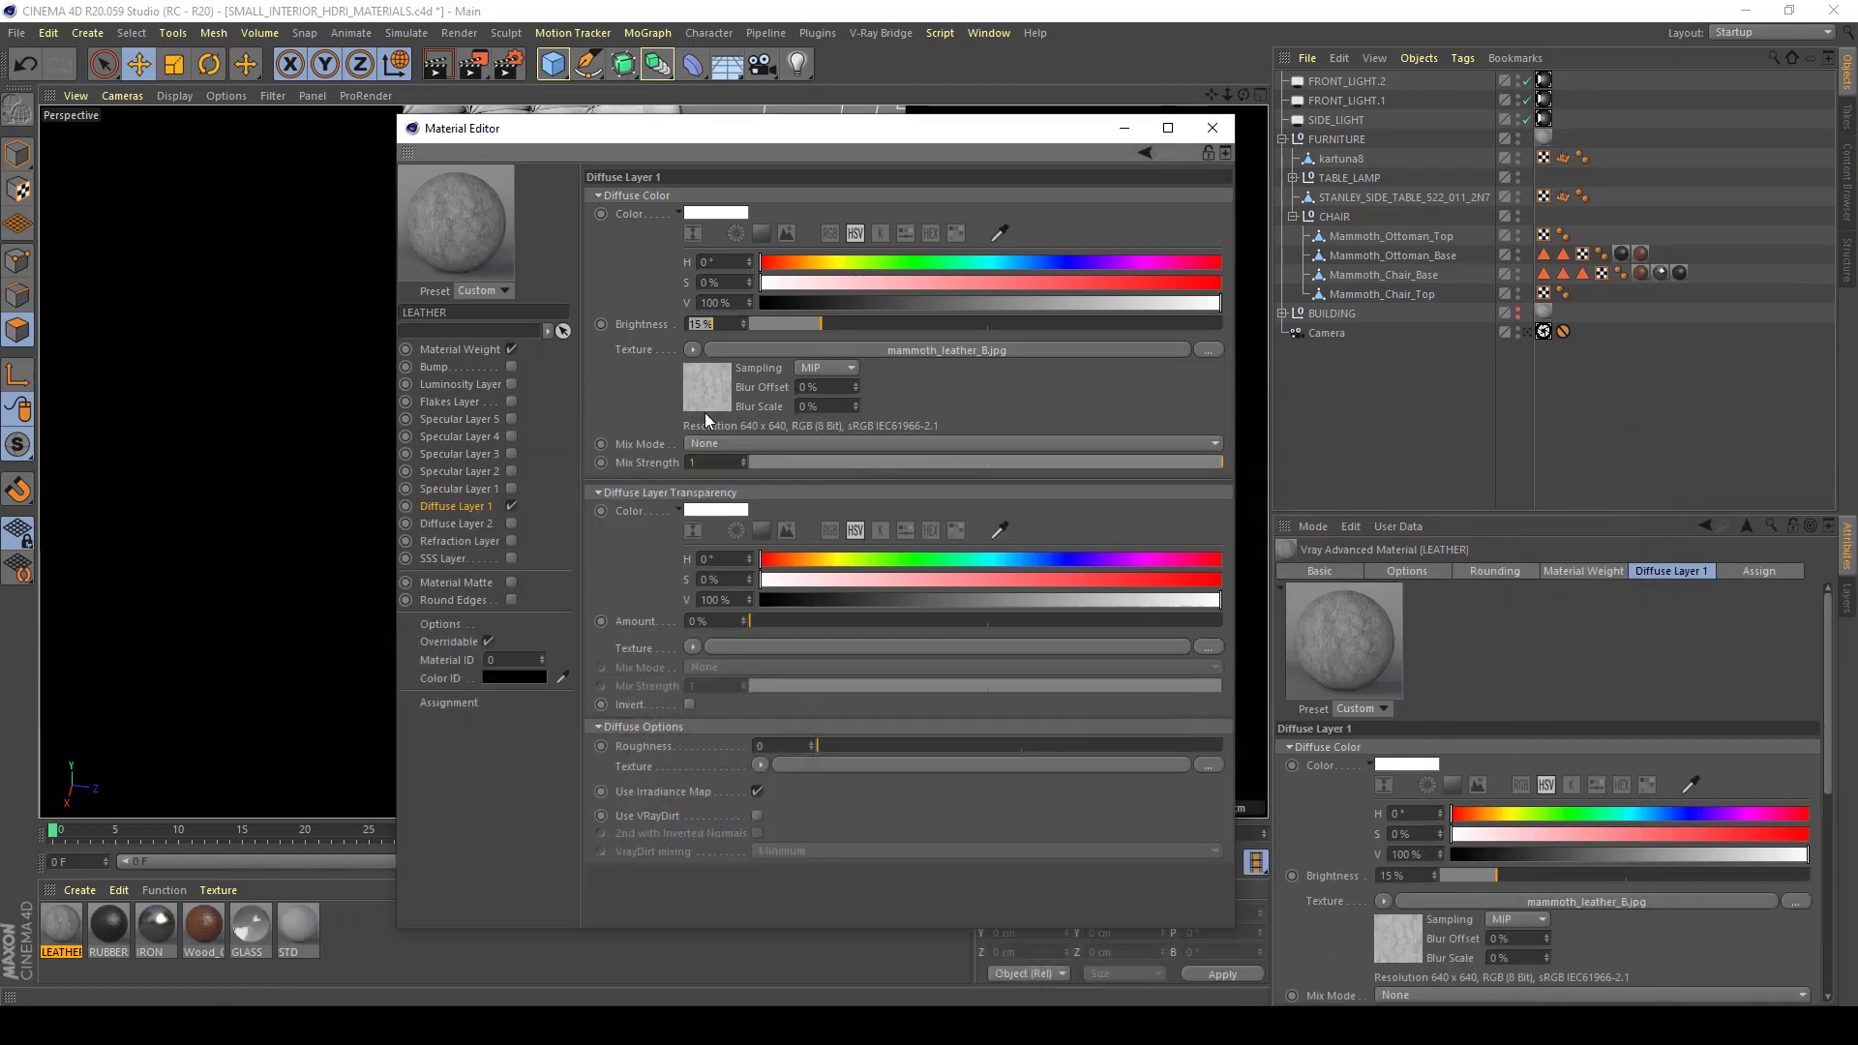
Set the texture mix mode to Multiply, brightness 100%, and diffuse colour to S 0%, V 51%
left_click(723, 440)
left_click(726, 575)
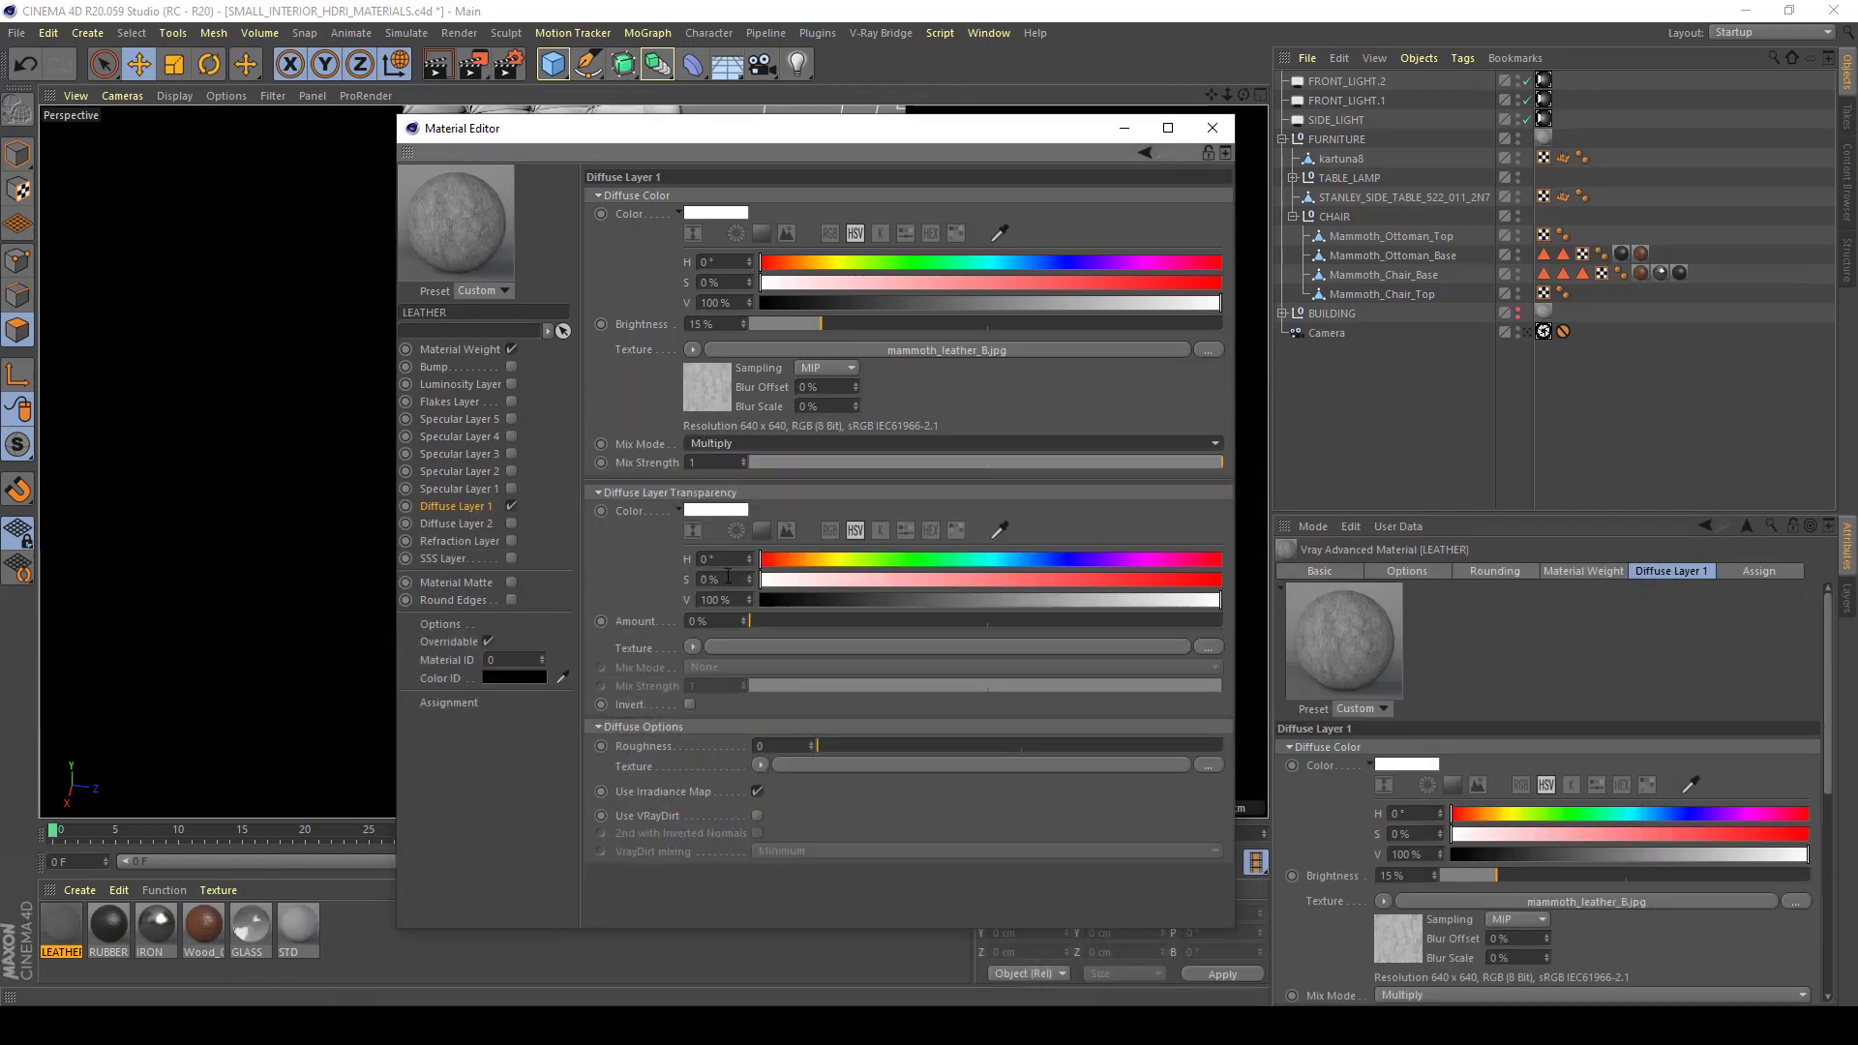
left_click_drag(842, 323, 1168, 303)
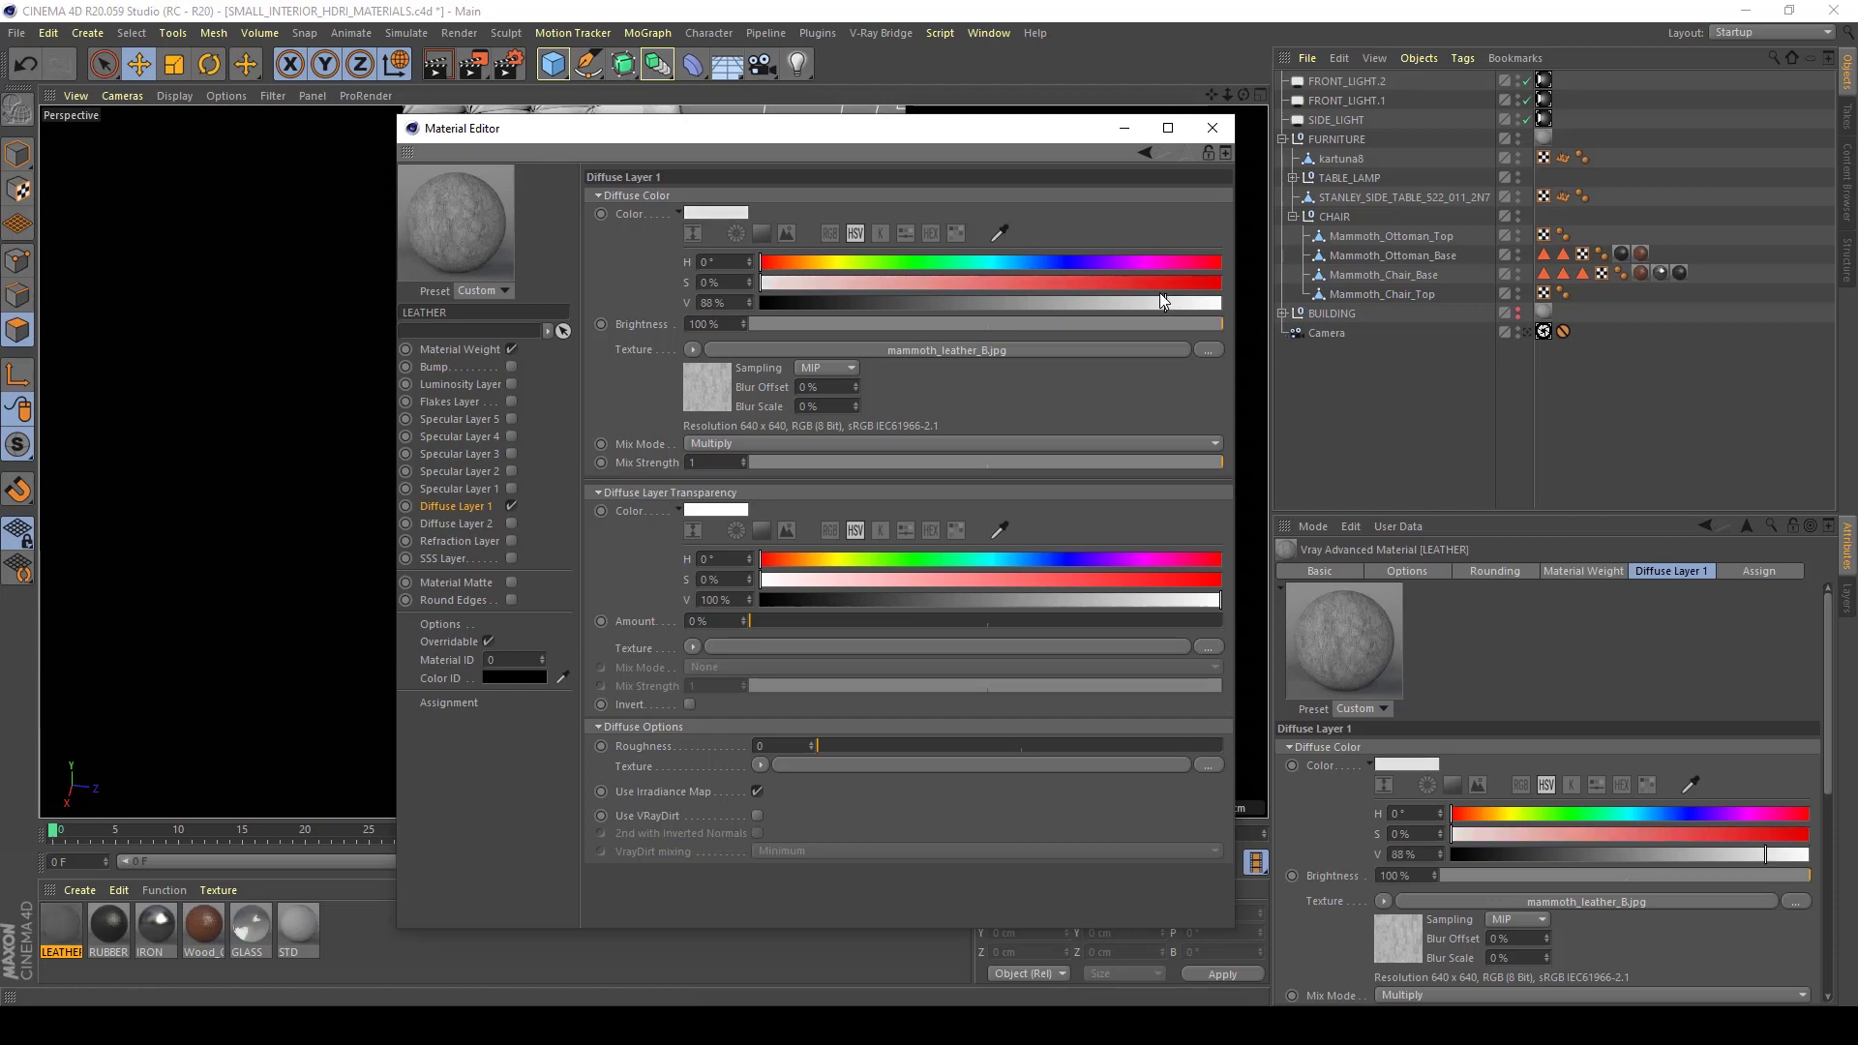
left_click(1148, 282)
left_click(869, 282)
left_click(762, 282)
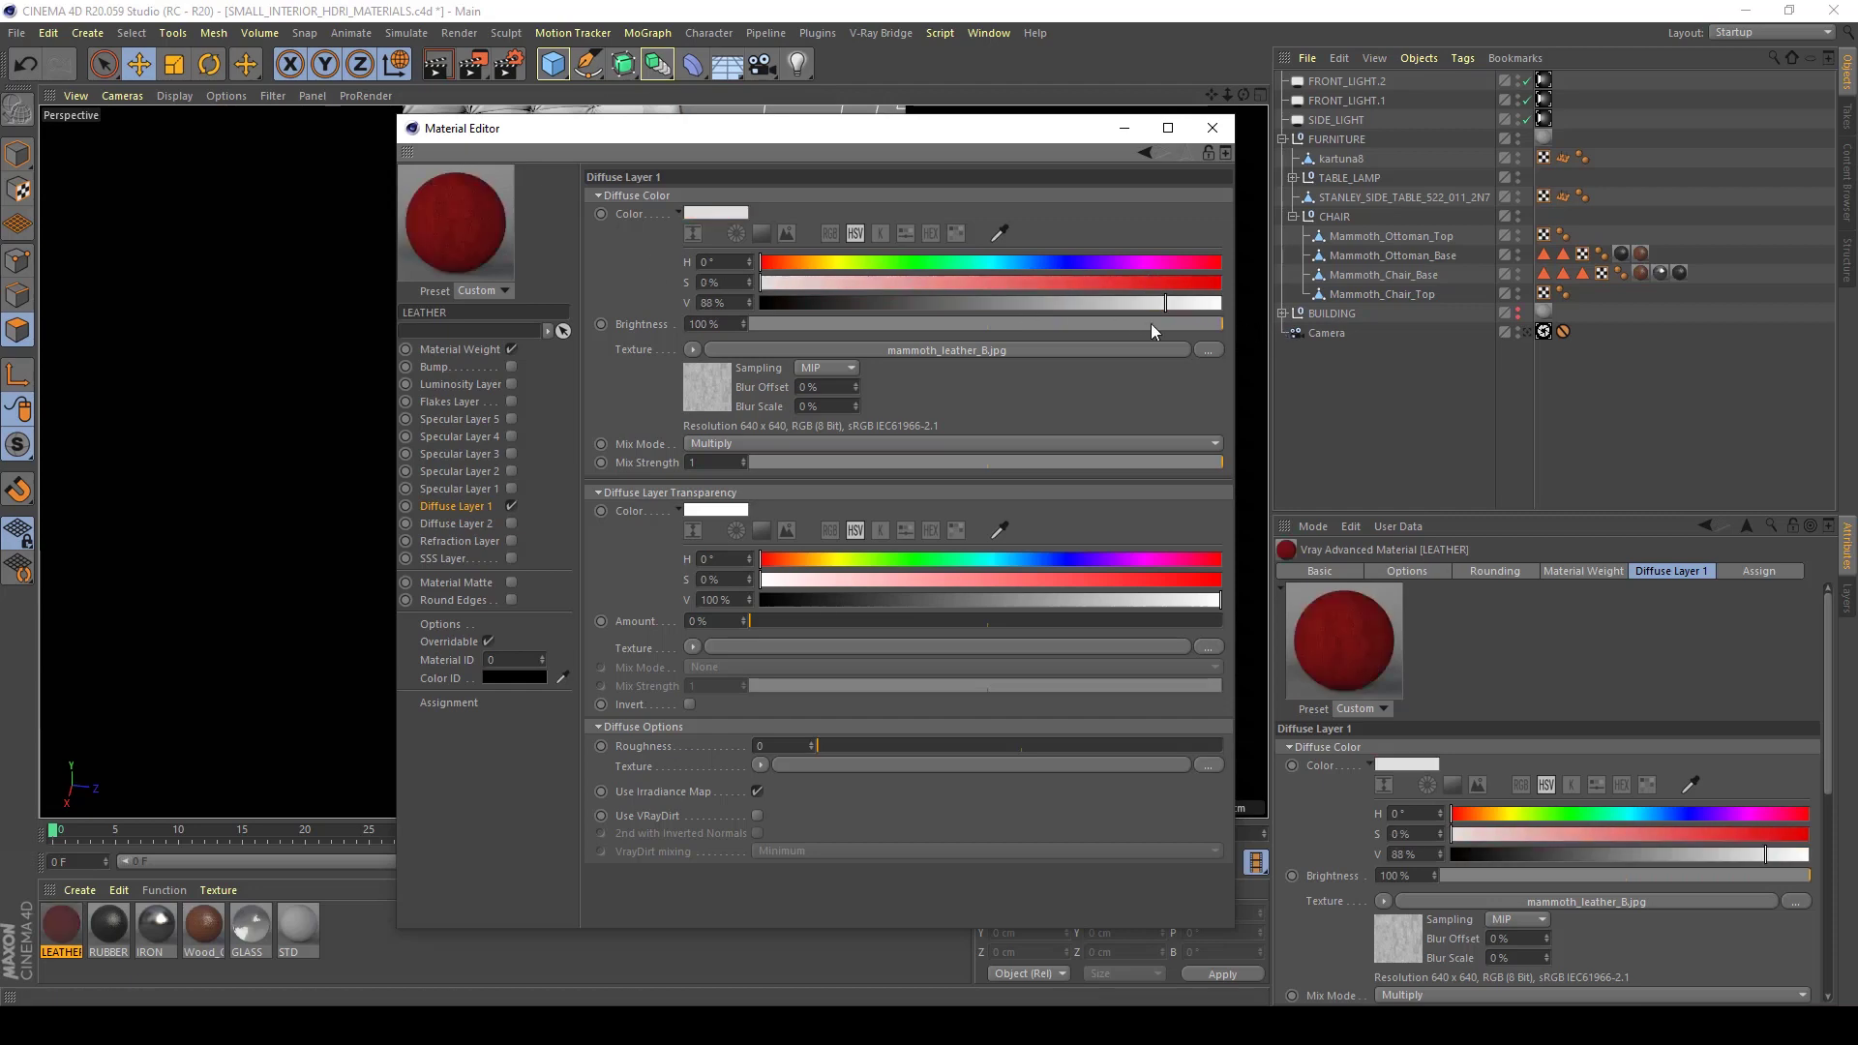
left_click_drag(1150, 302, 995, 299)
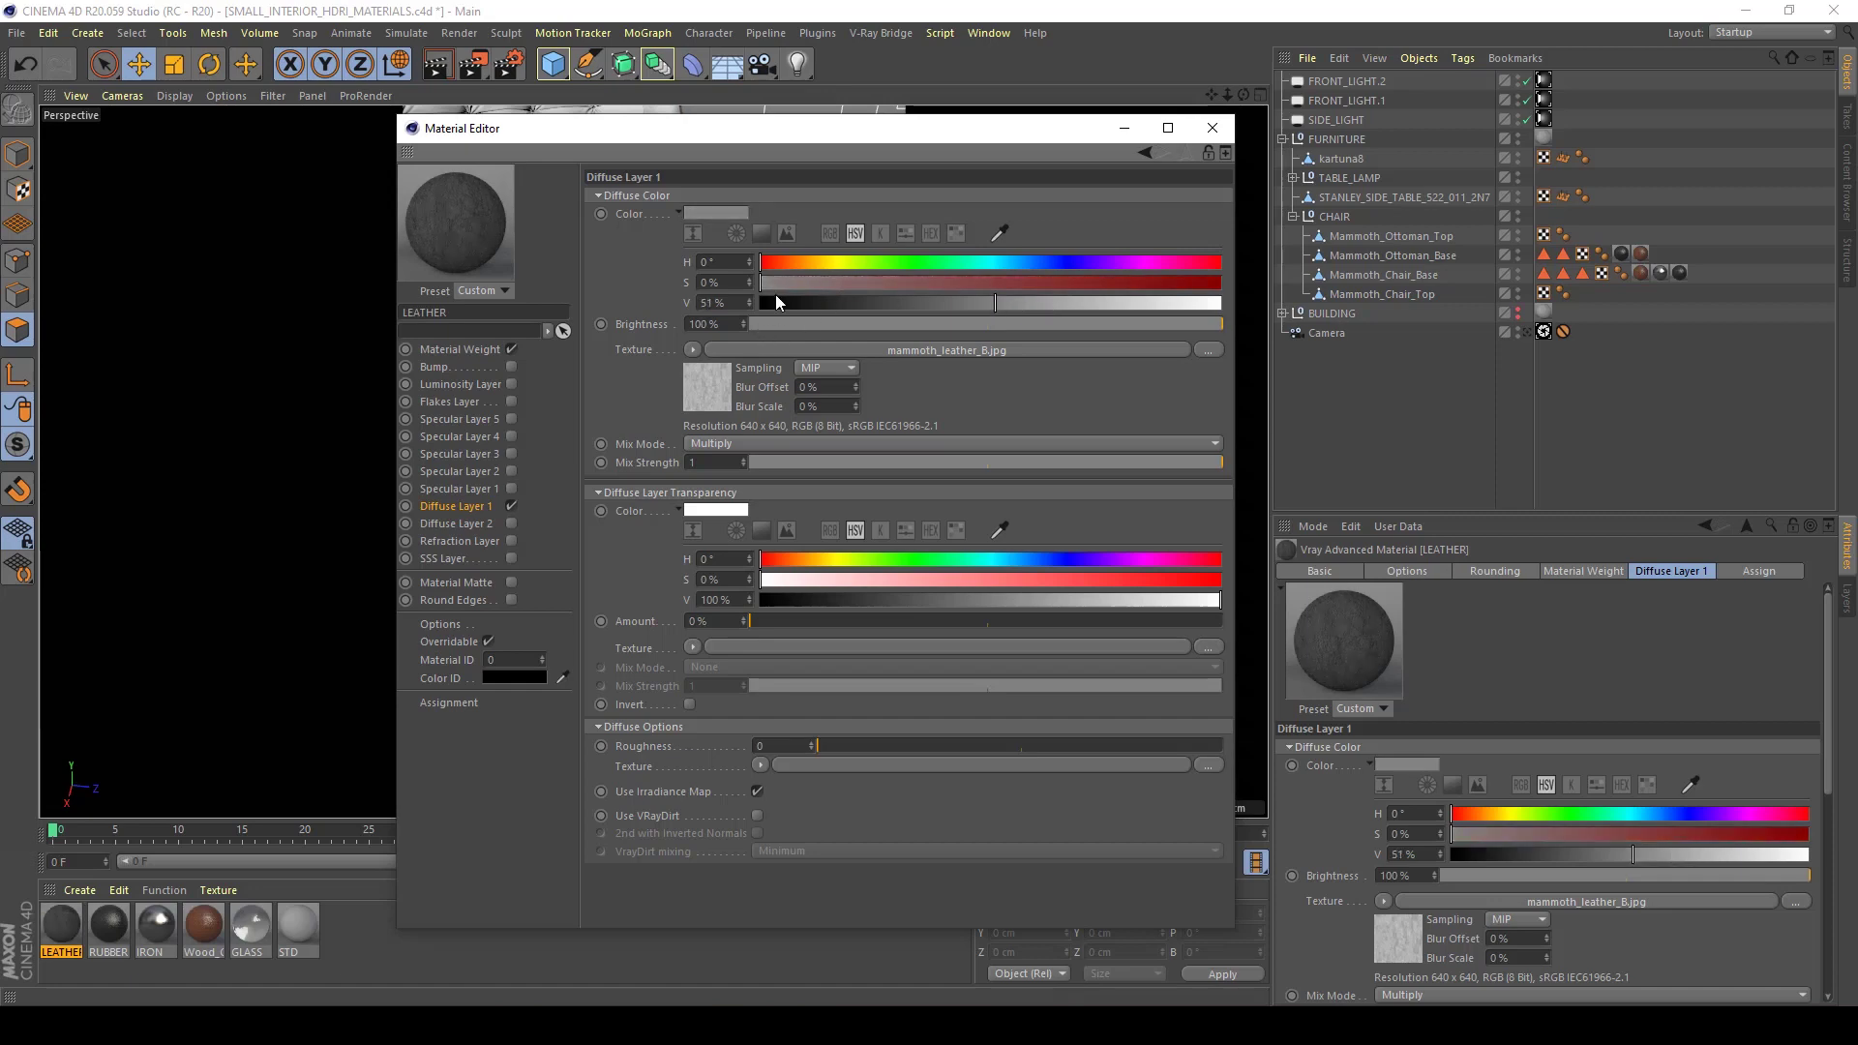
left_click(716, 387)
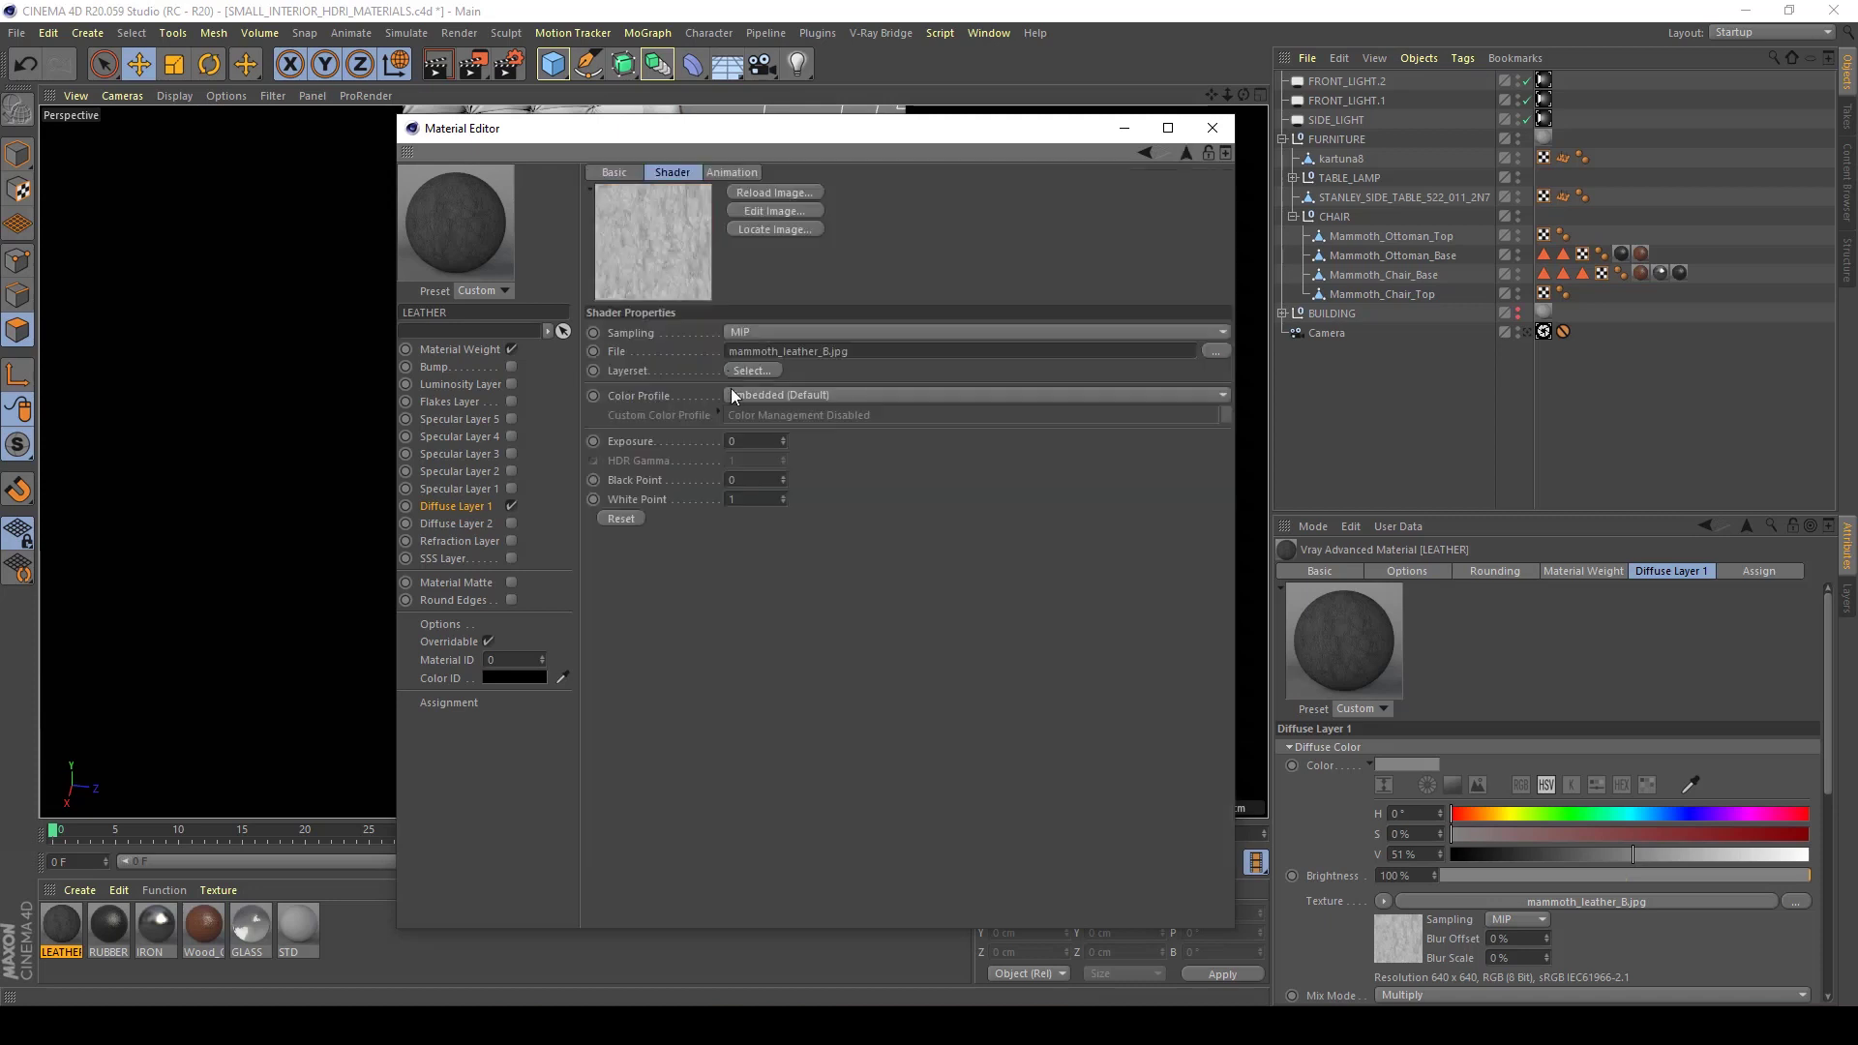
Give the leather texture Black Point 1 and White Point 0, and darken the diffuse colour to 27% value
key("Return")
double_click(747, 499)
type("0")
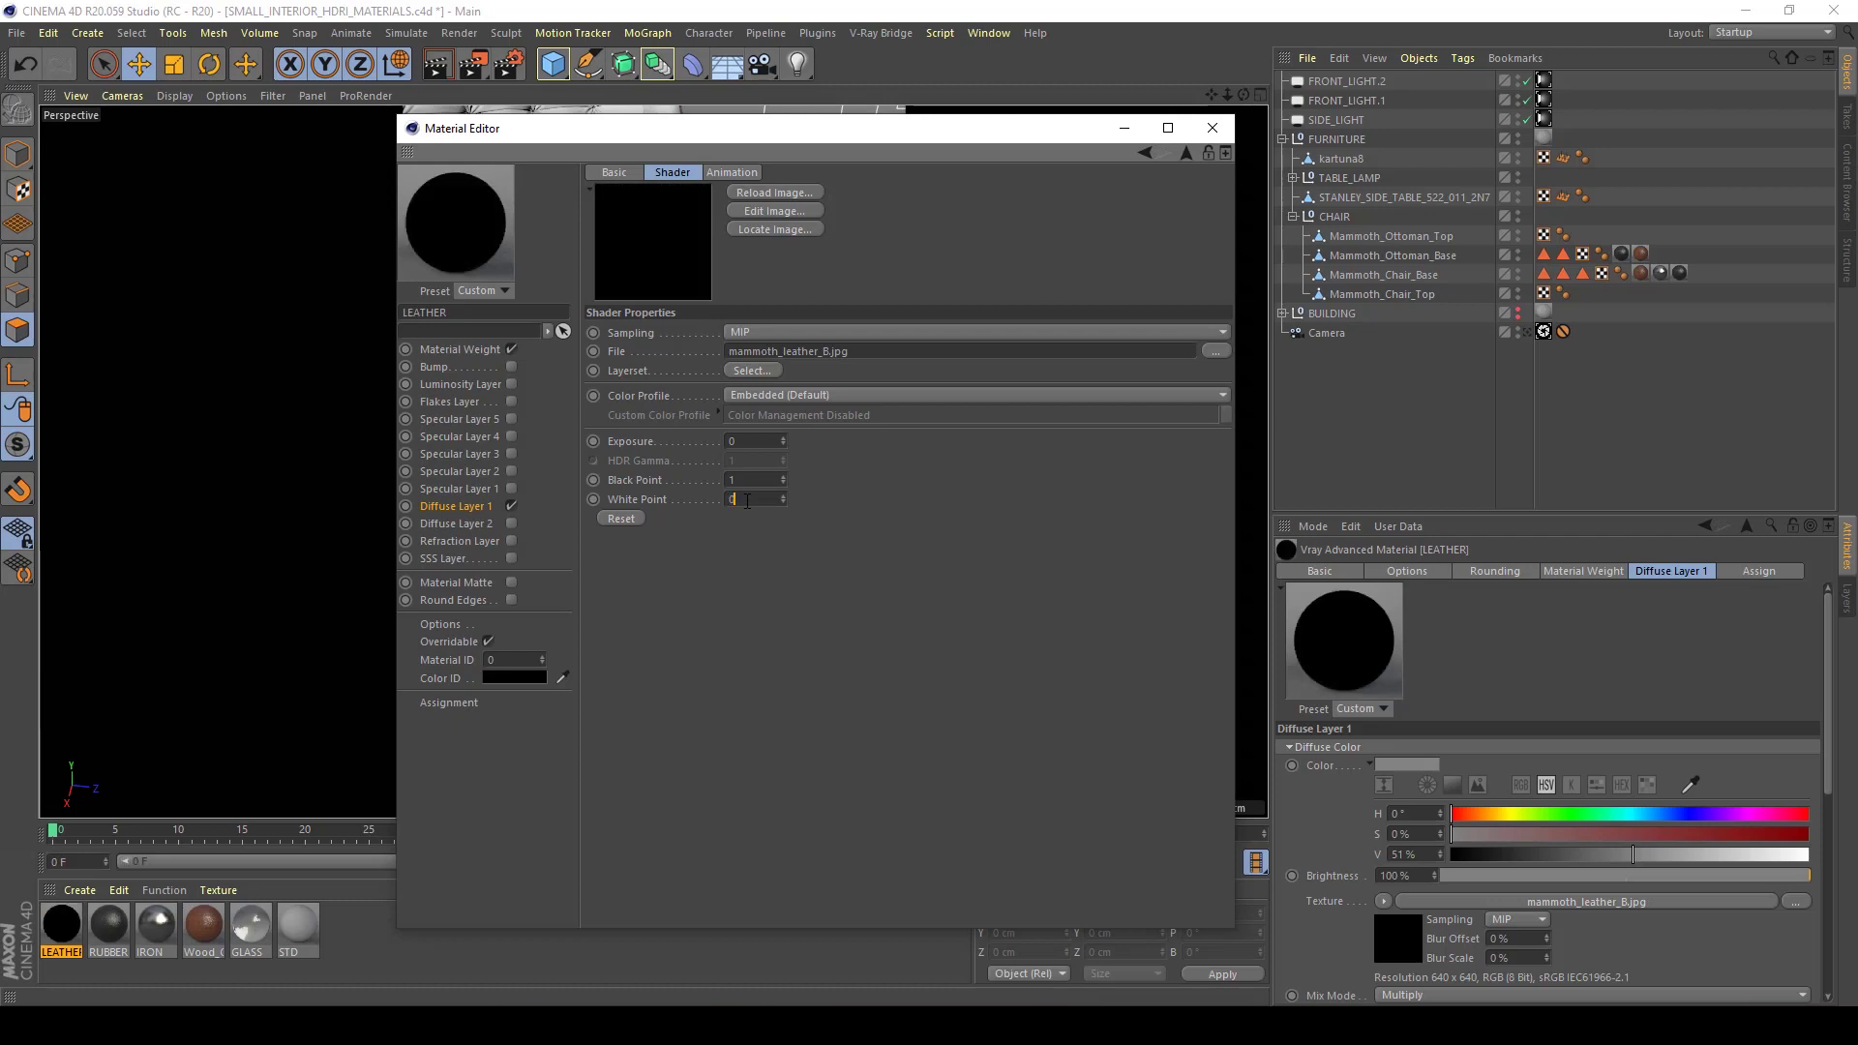
key("Return")
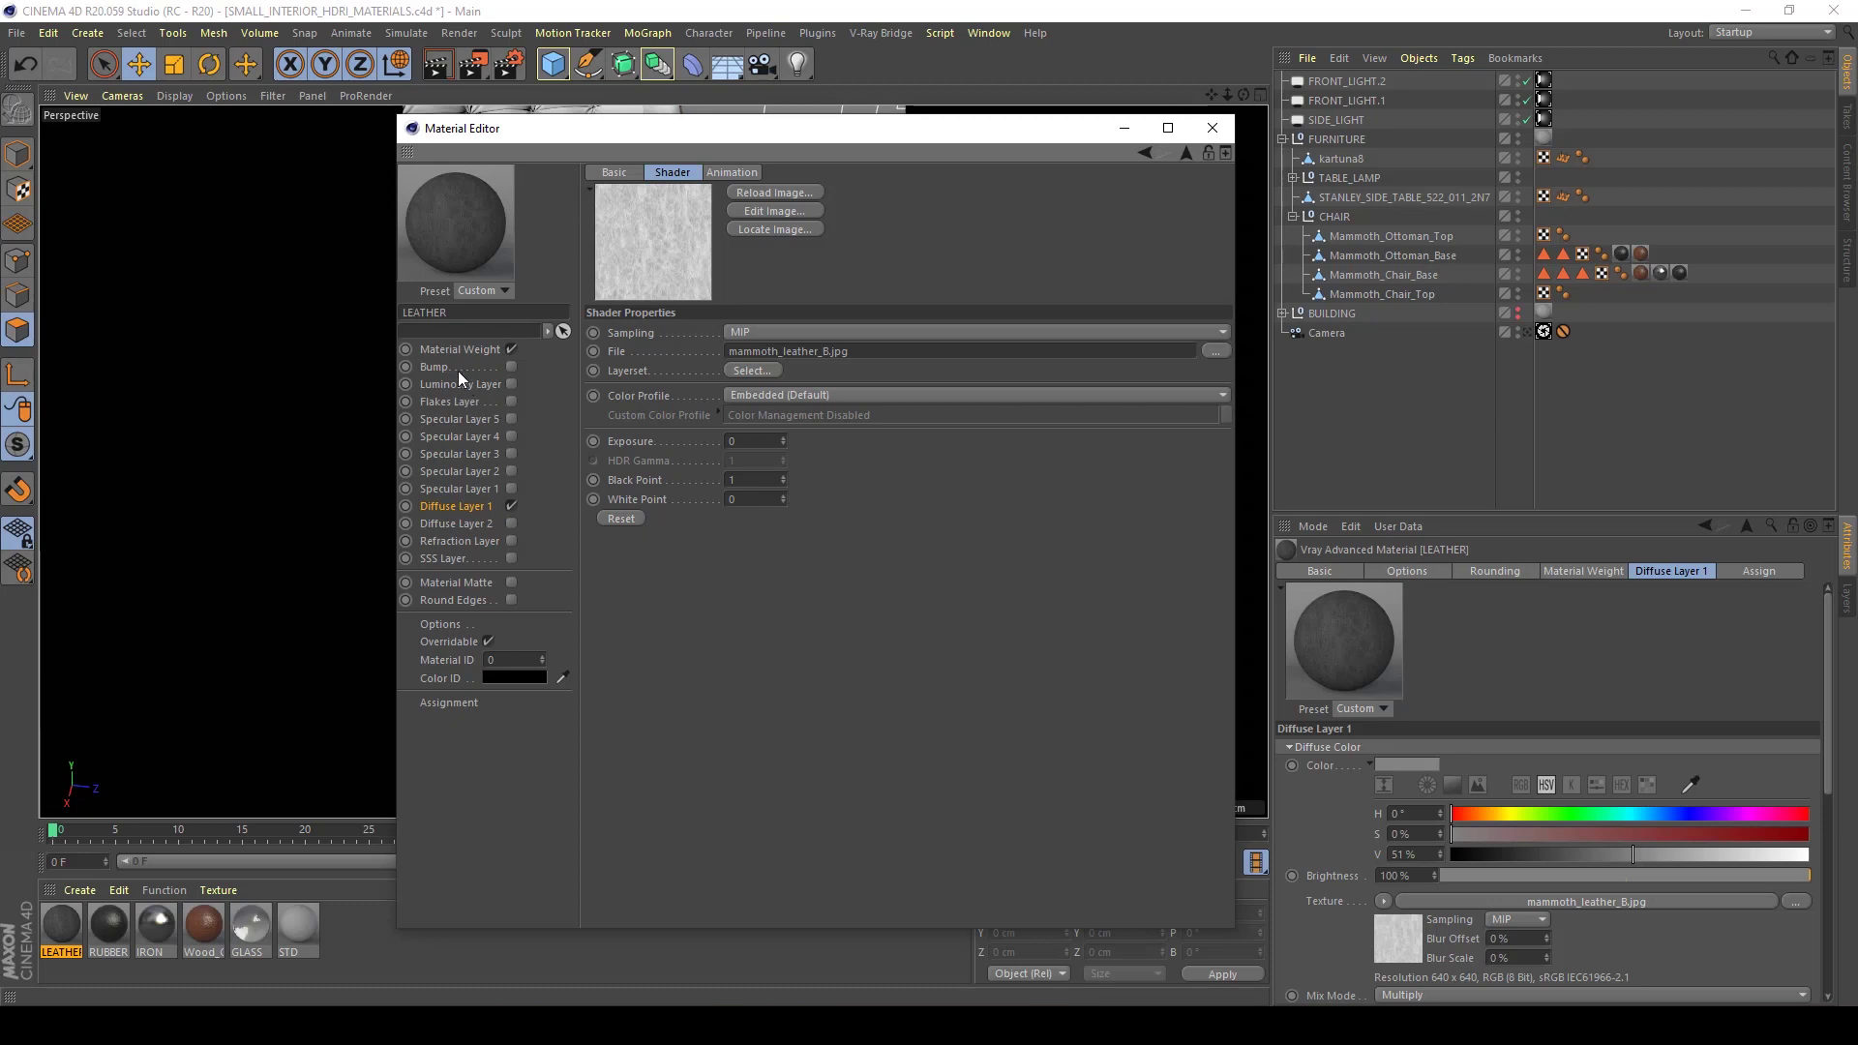
left_click(471, 504)
left_click_drag(996, 303, 886, 303)
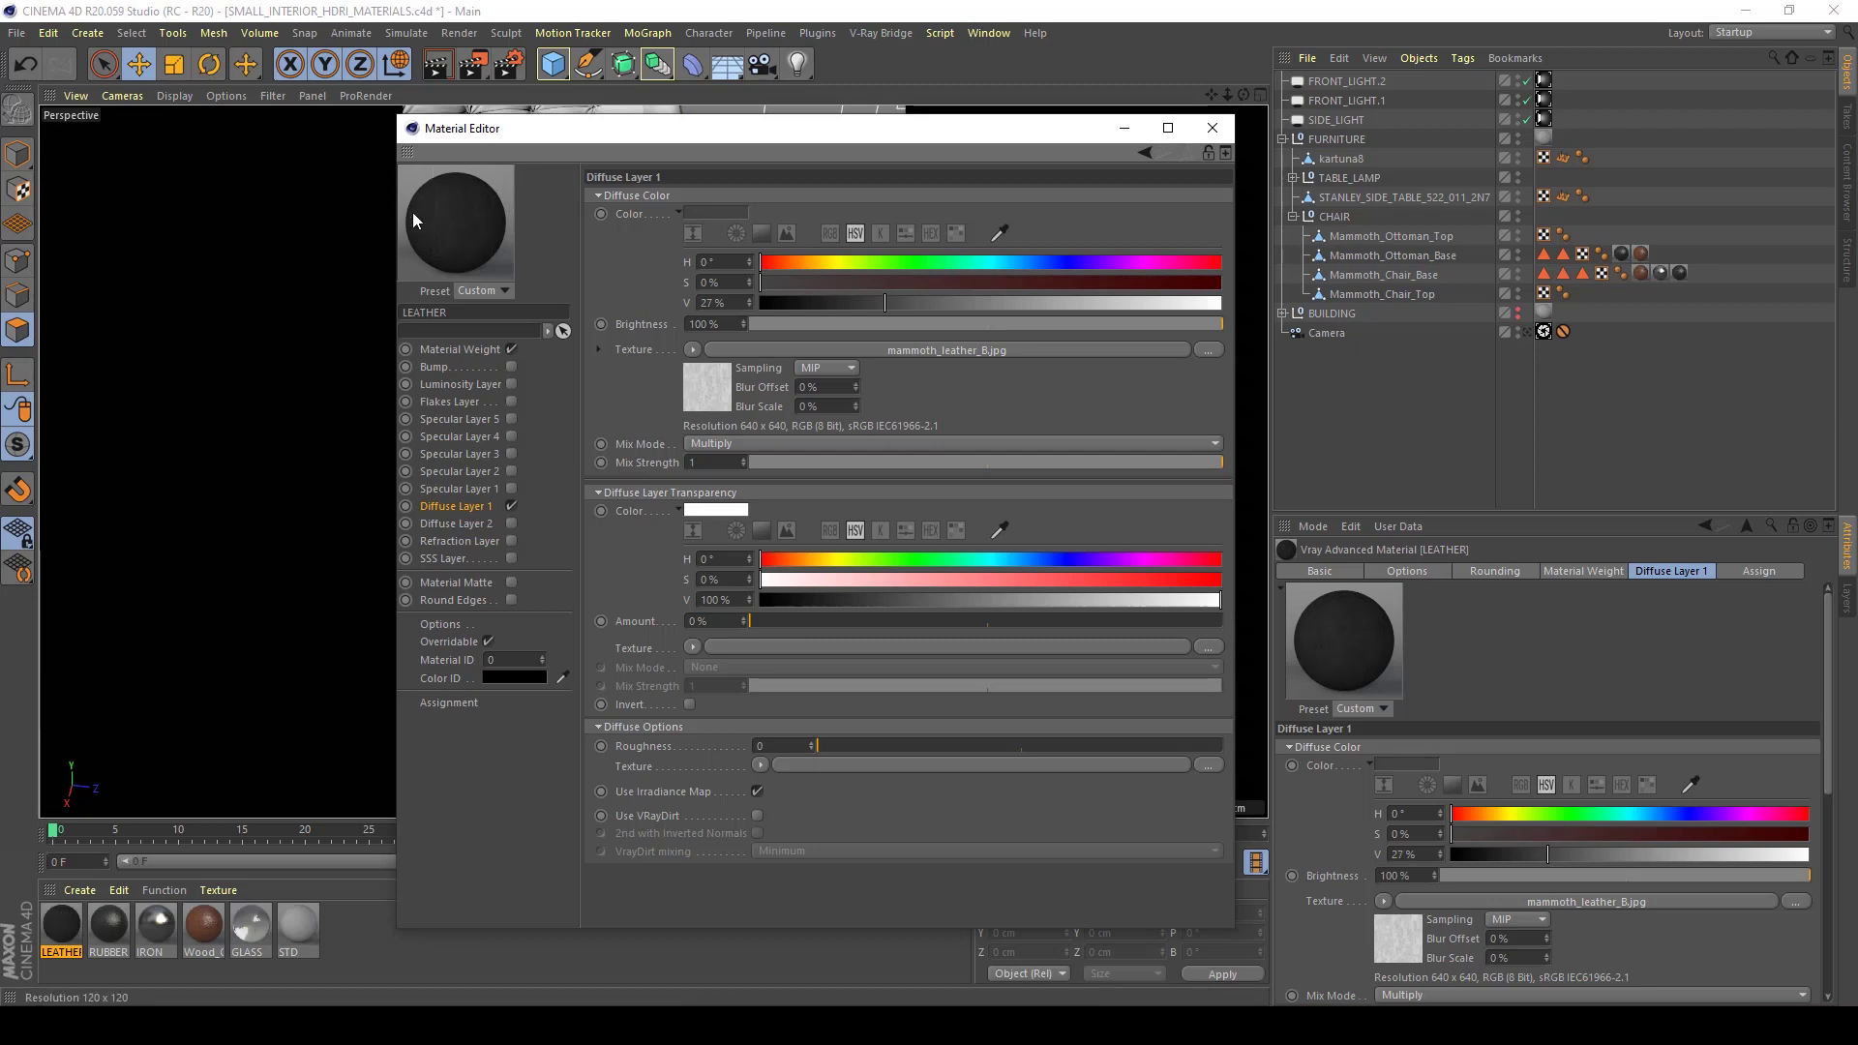
Enable Specular Layer 1 and paste the leather texture into its colour and glossiness textures
right_click(649, 353)
left_click(480, 491)
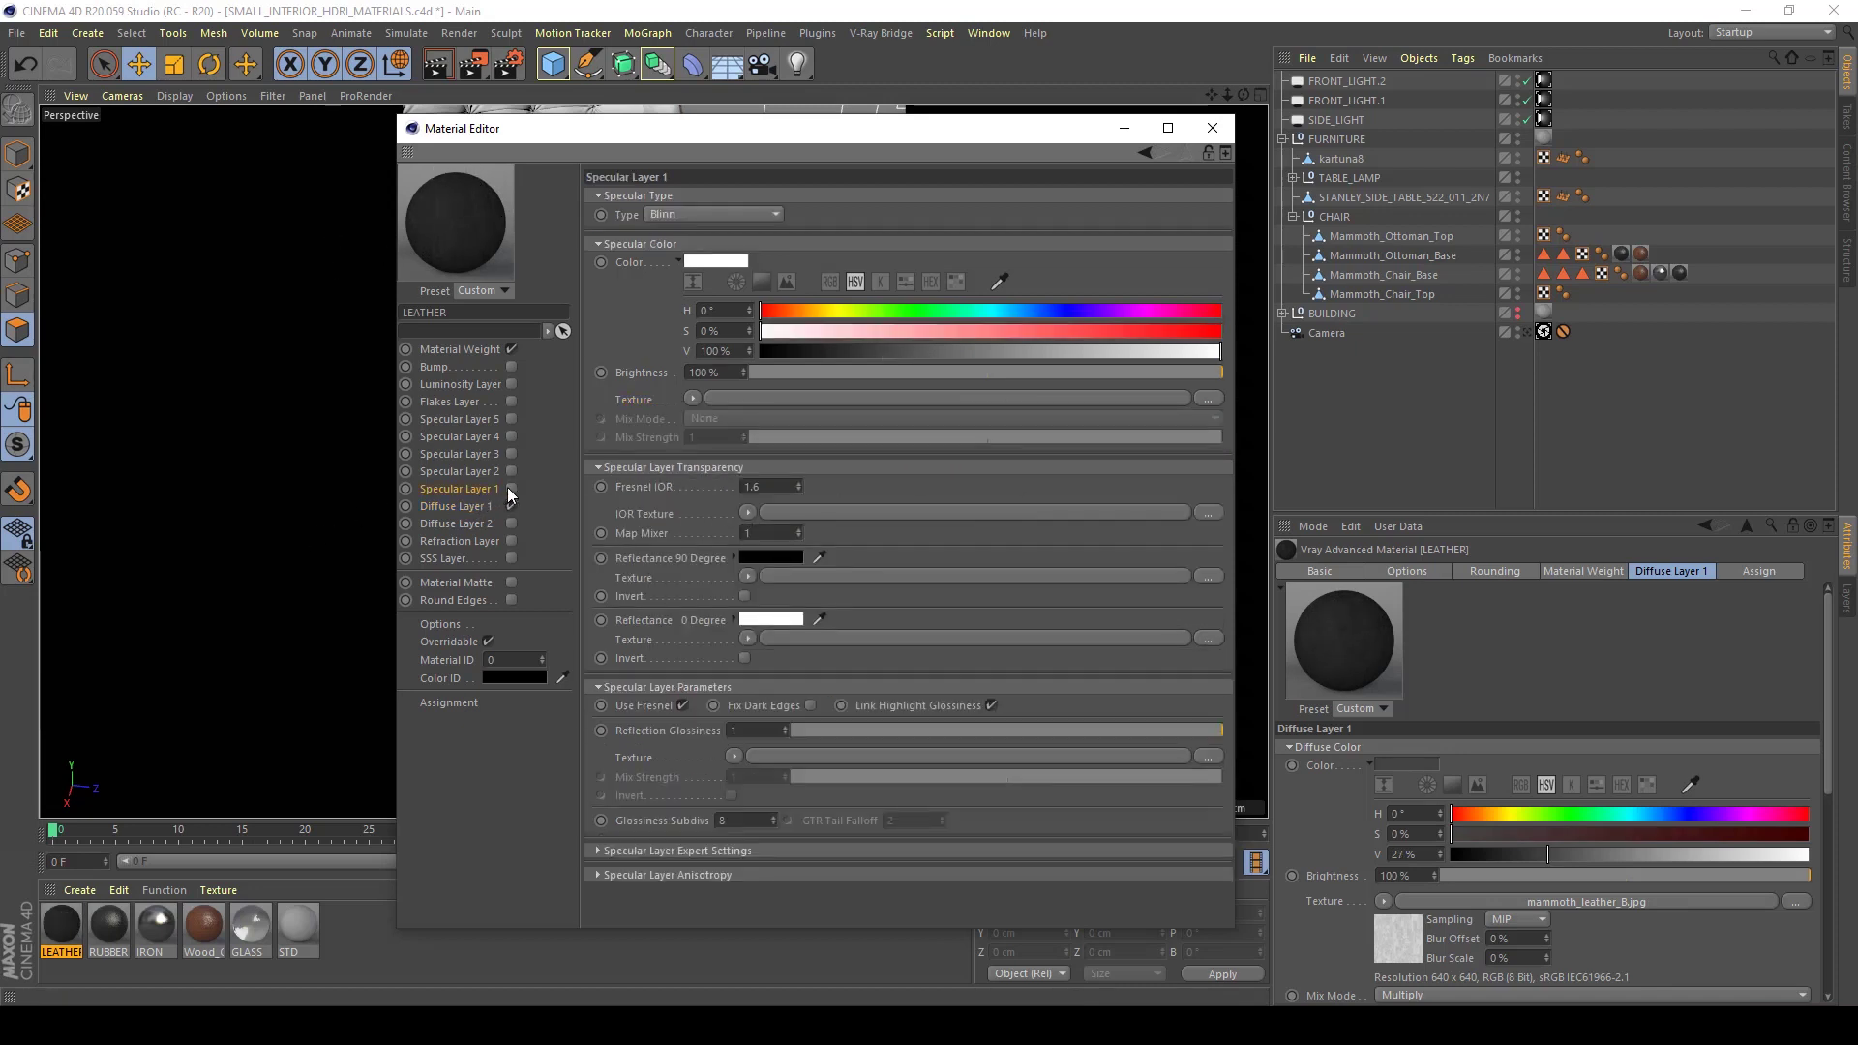
left_click(509, 488)
right_click(650, 397)
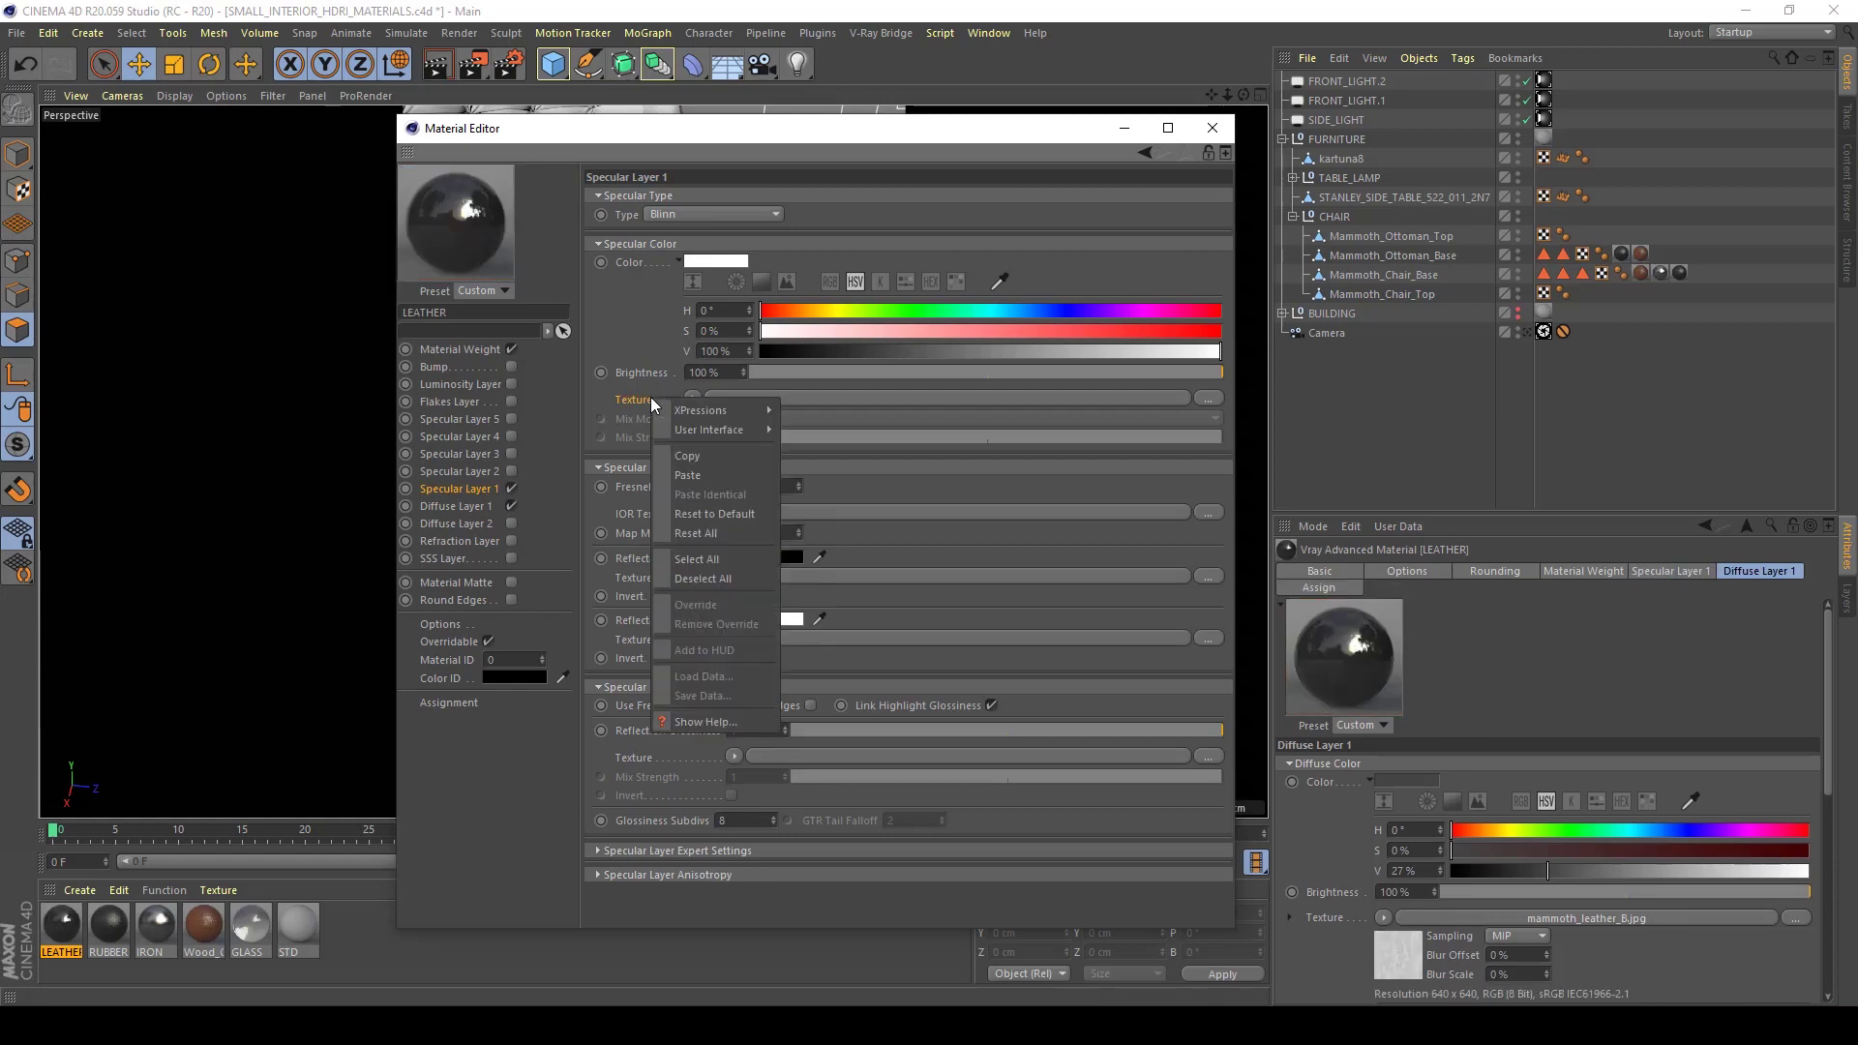
left_click(685, 476)
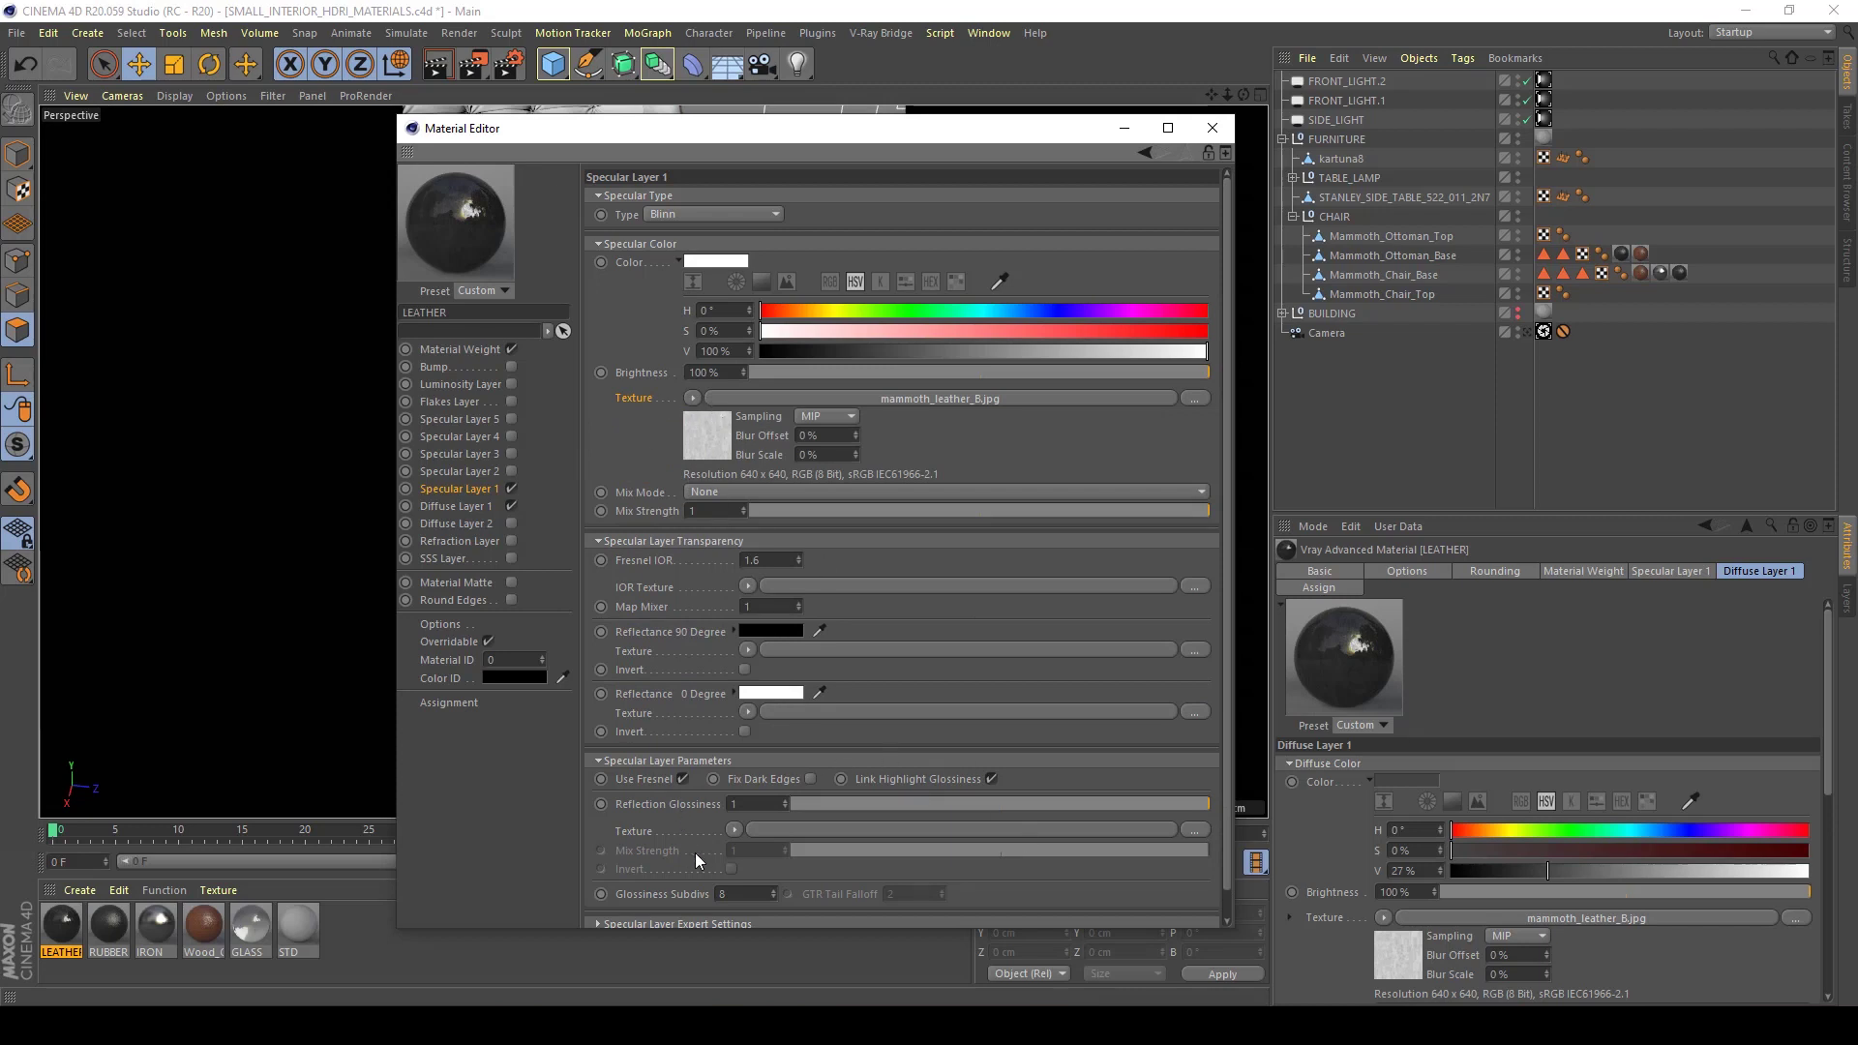
right_click(663, 836)
left_click(712, 746)
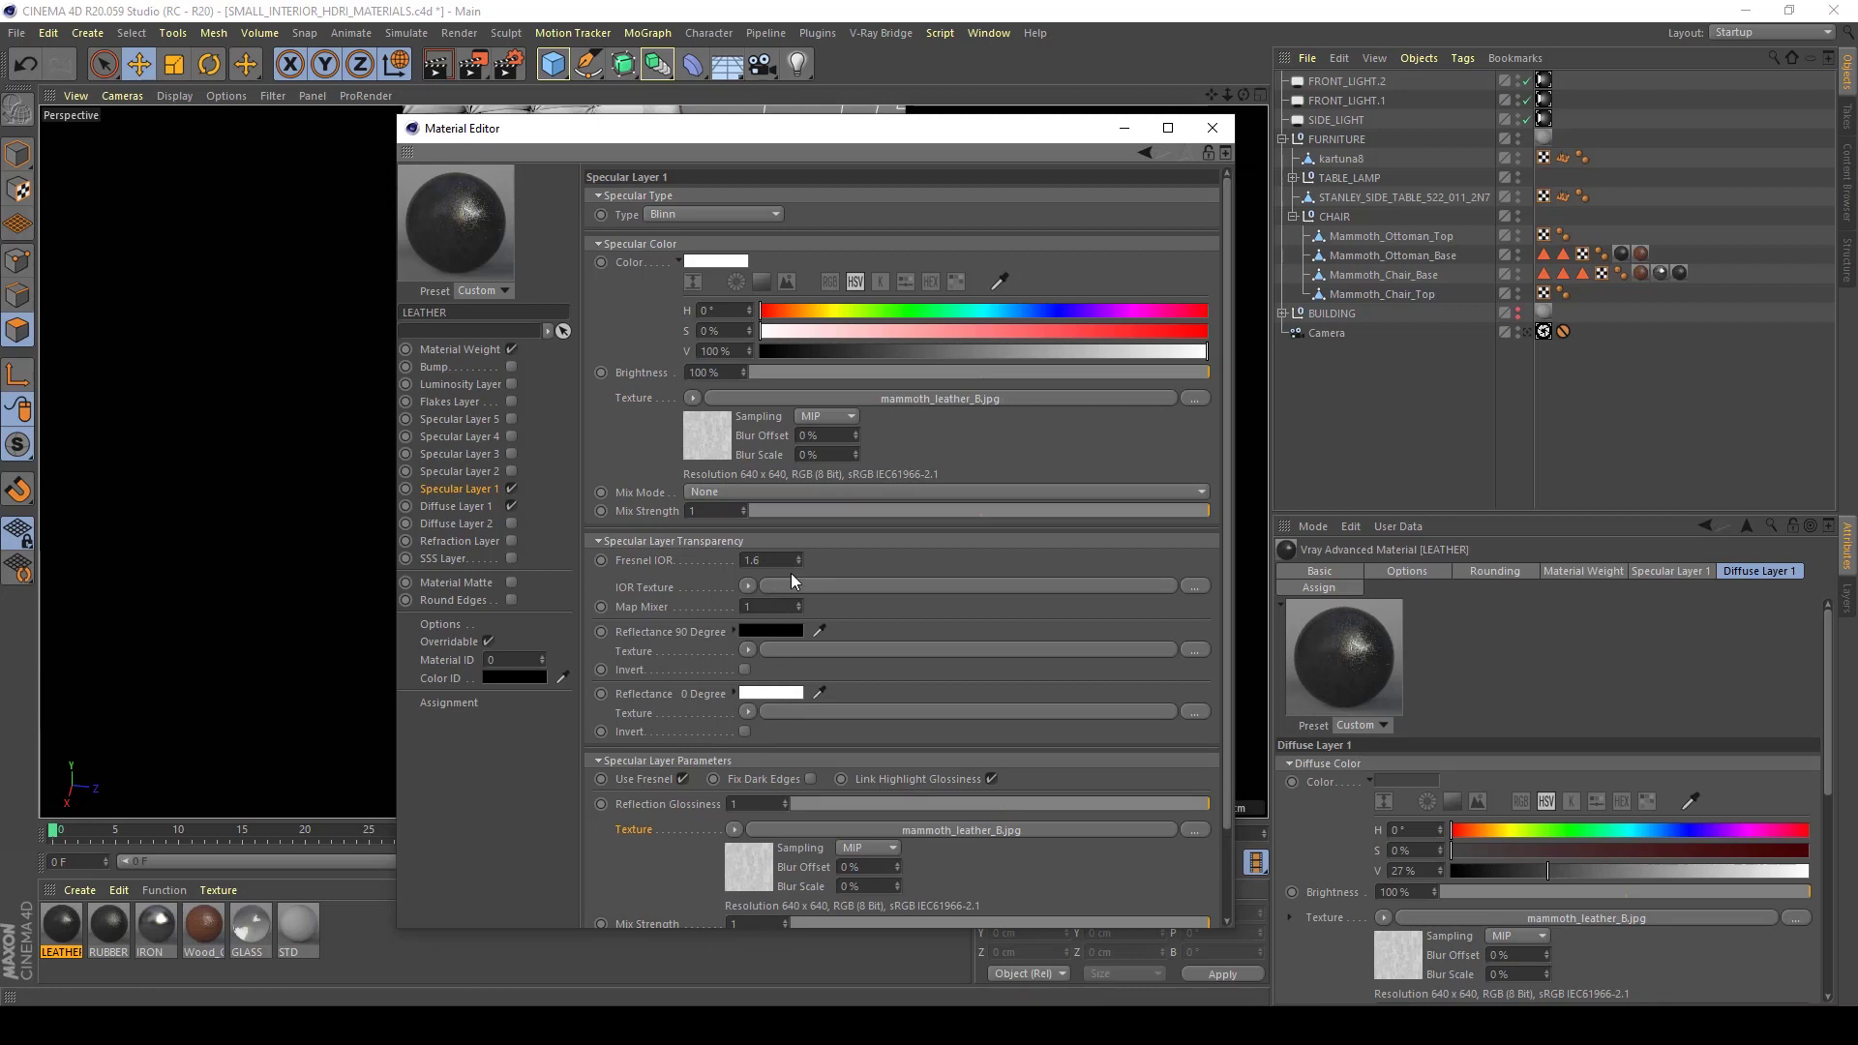
Set the specular Fresnel IOR to 1.3 and reflection glossiness to 0.7
key("Return")
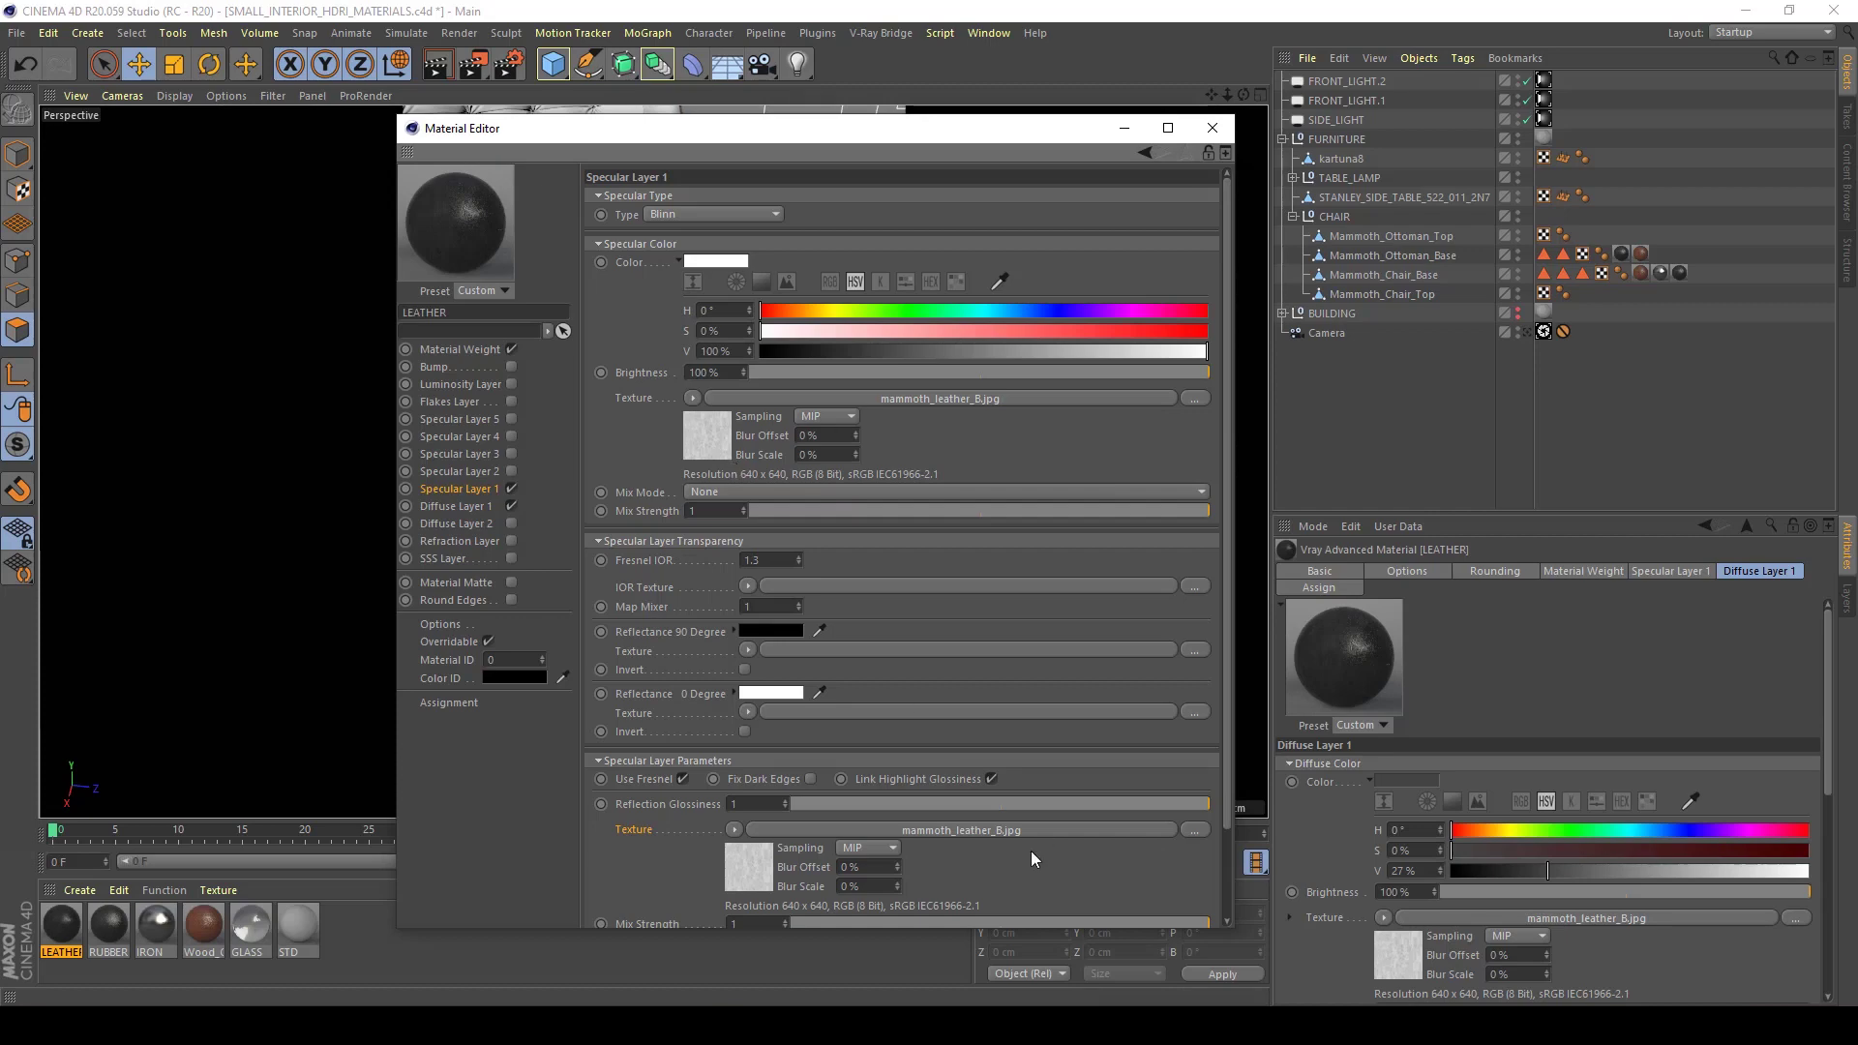
left_click(775, 804)
type("0.7")
key("Return")
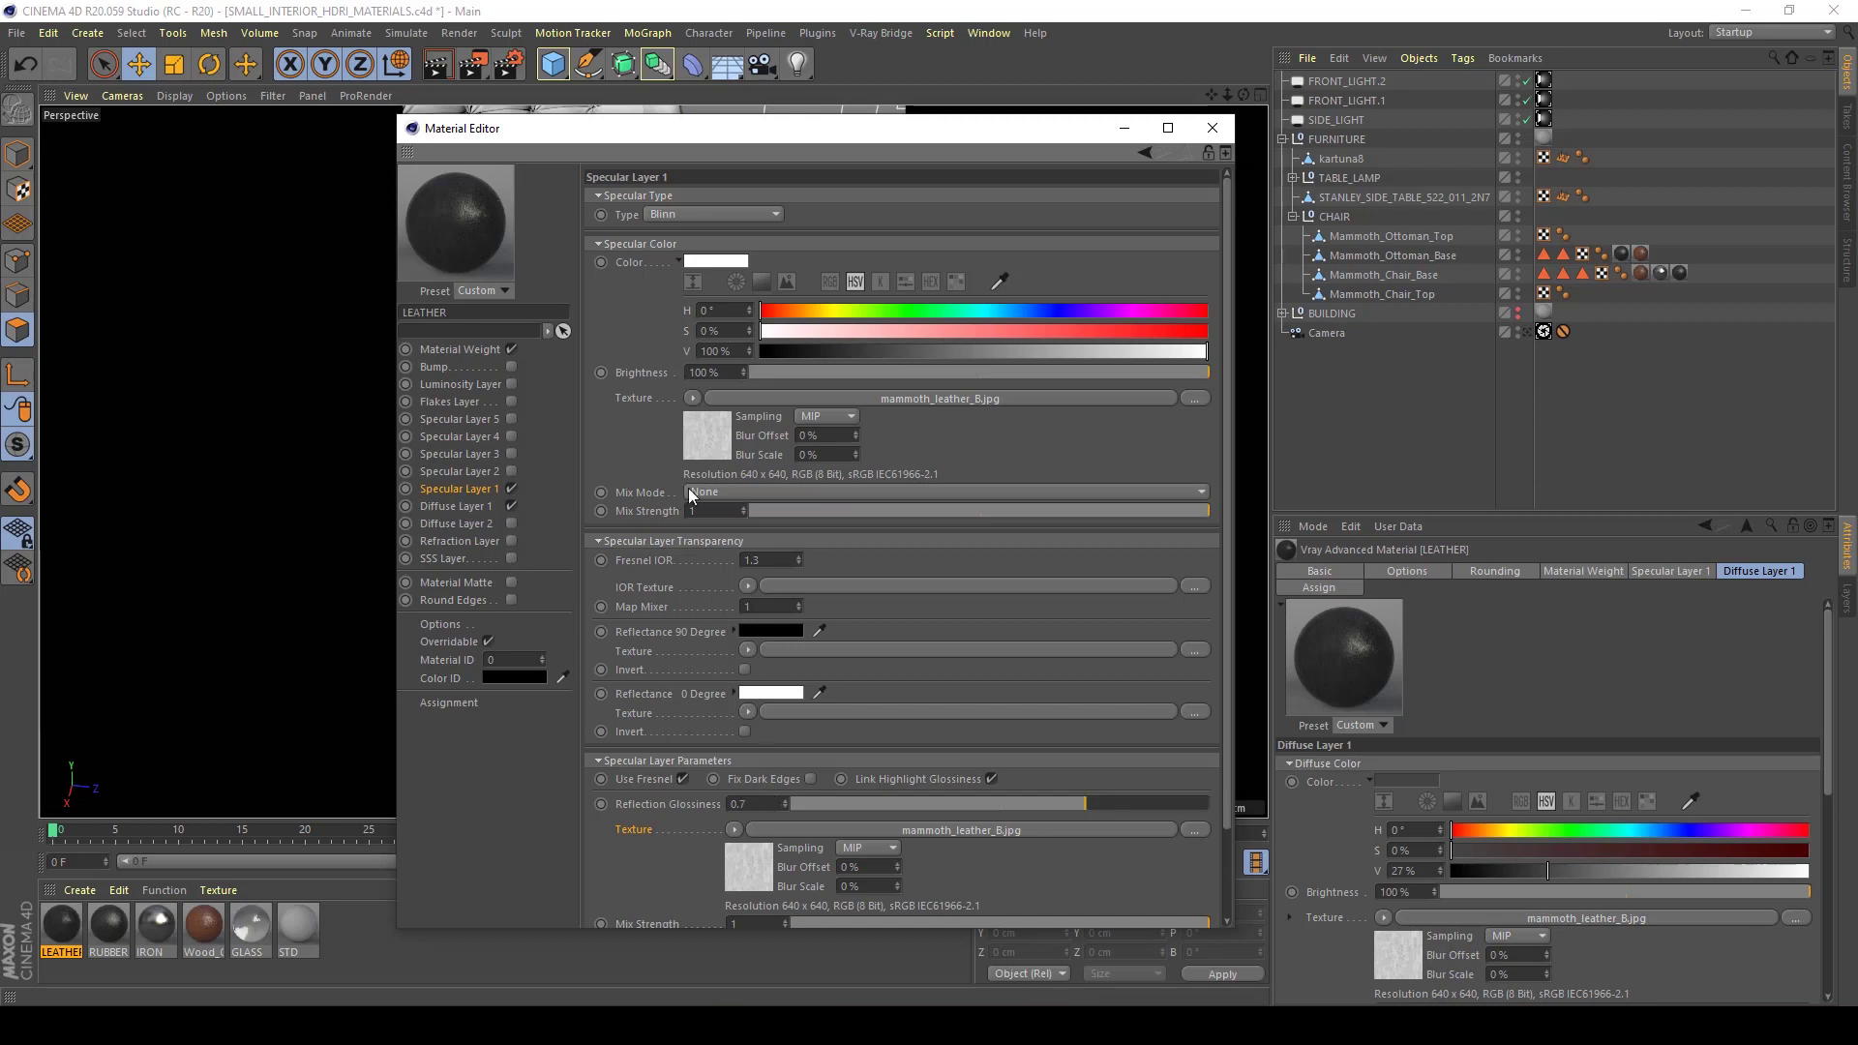
right_click(655, 401)
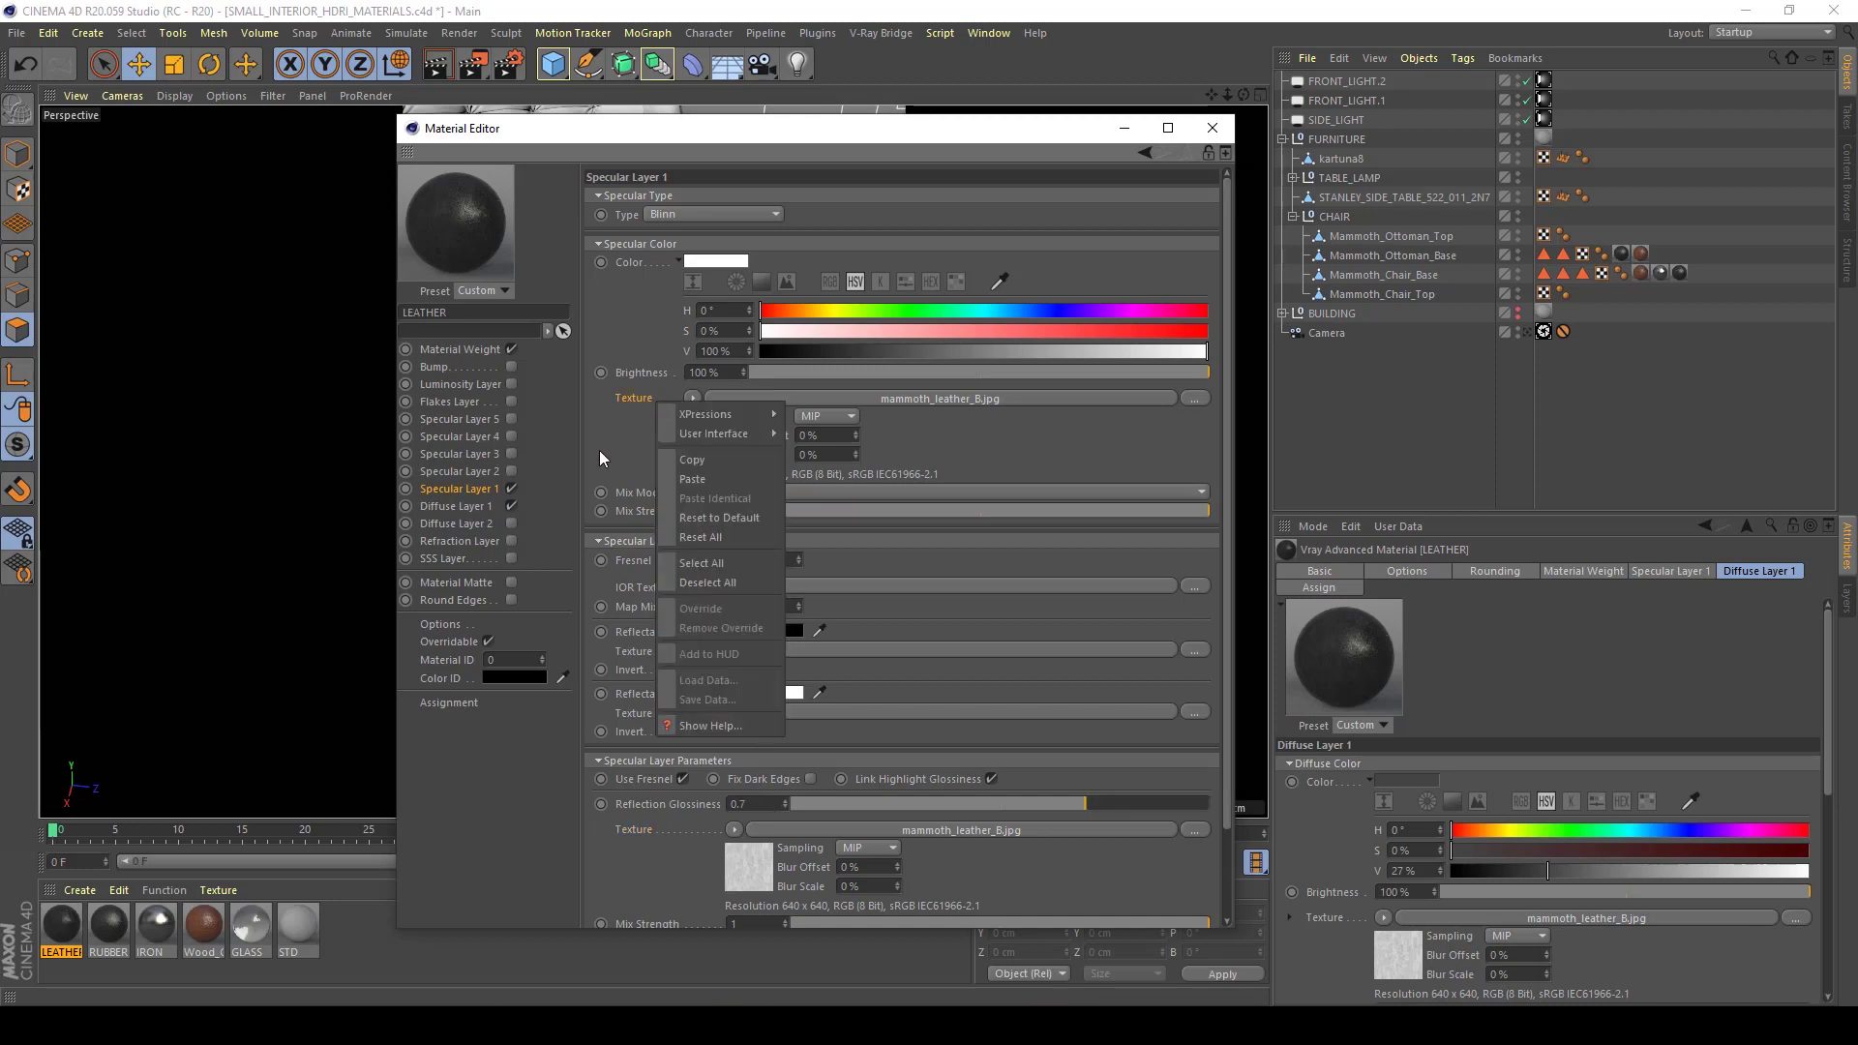
left_click(600, 450)
left_click(433, 369)
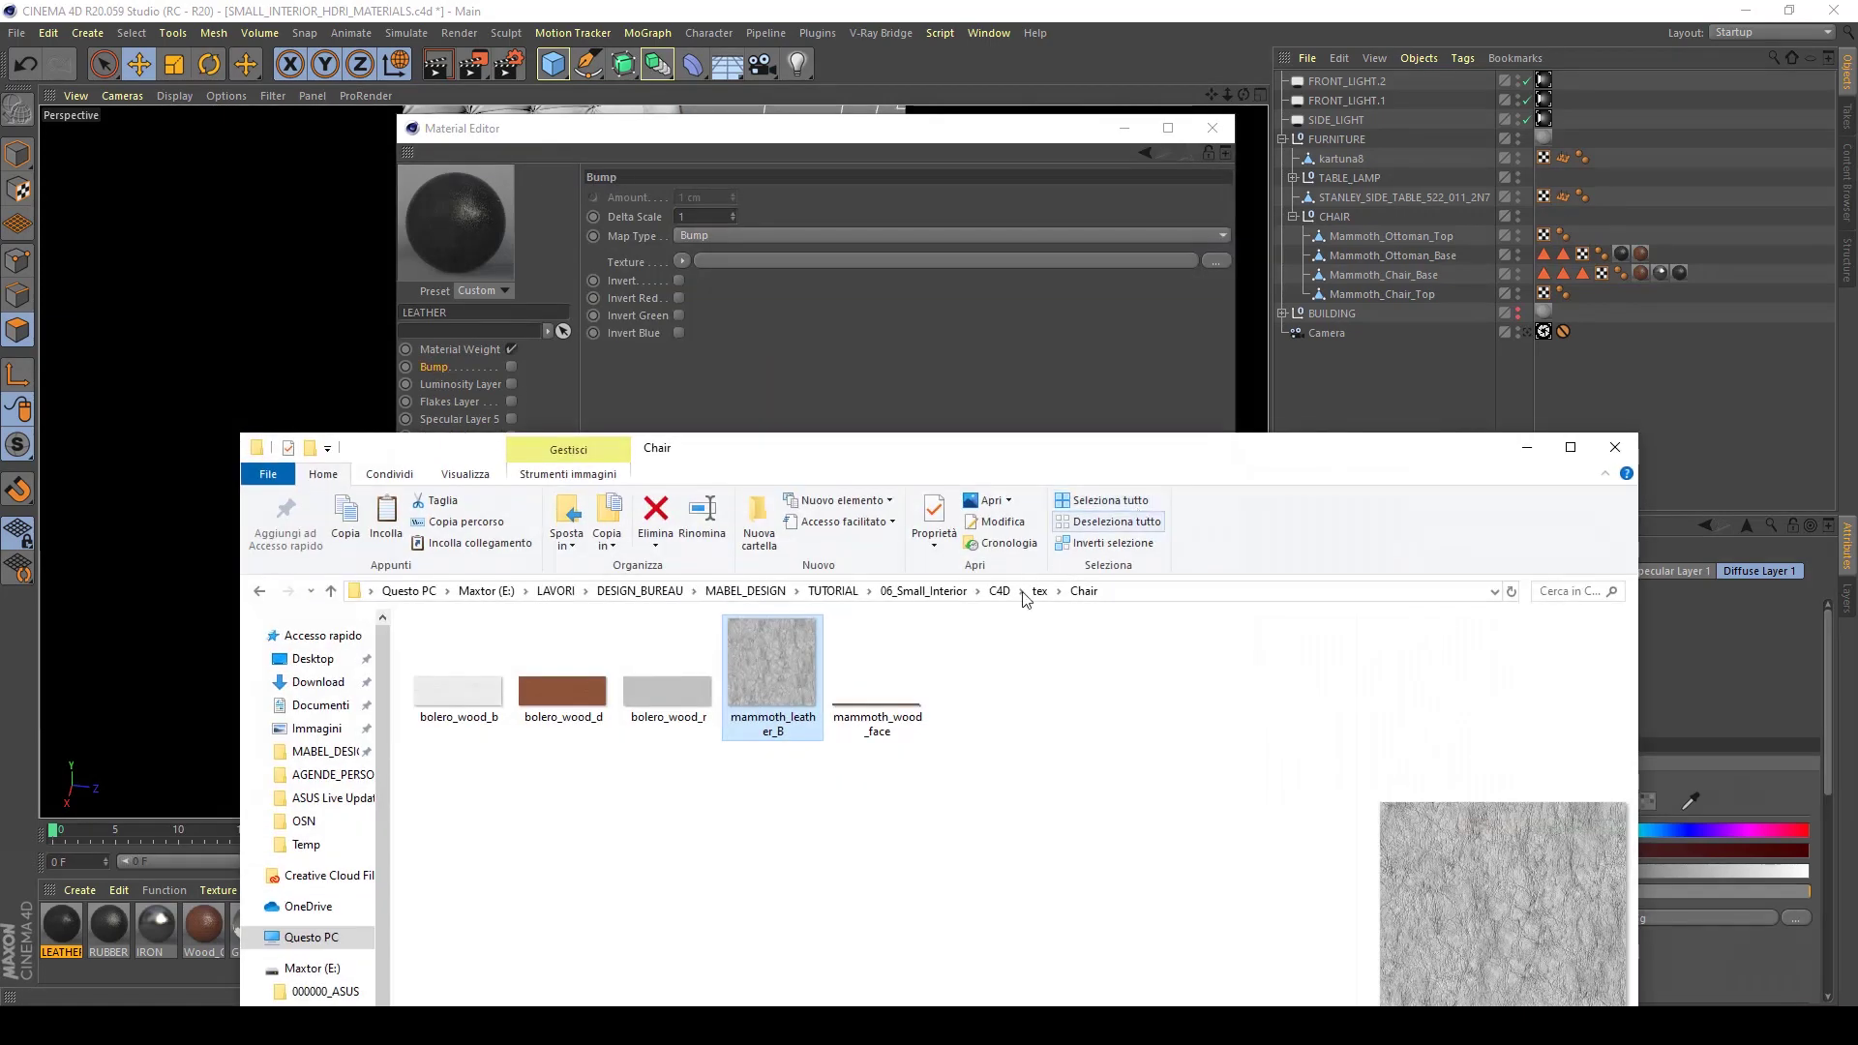
Load mammoth_leather_B.jpg from the Chair folder into the Bump texture slot
left_click(584, 979)
left_click_drag(785, 666, 706, 256)
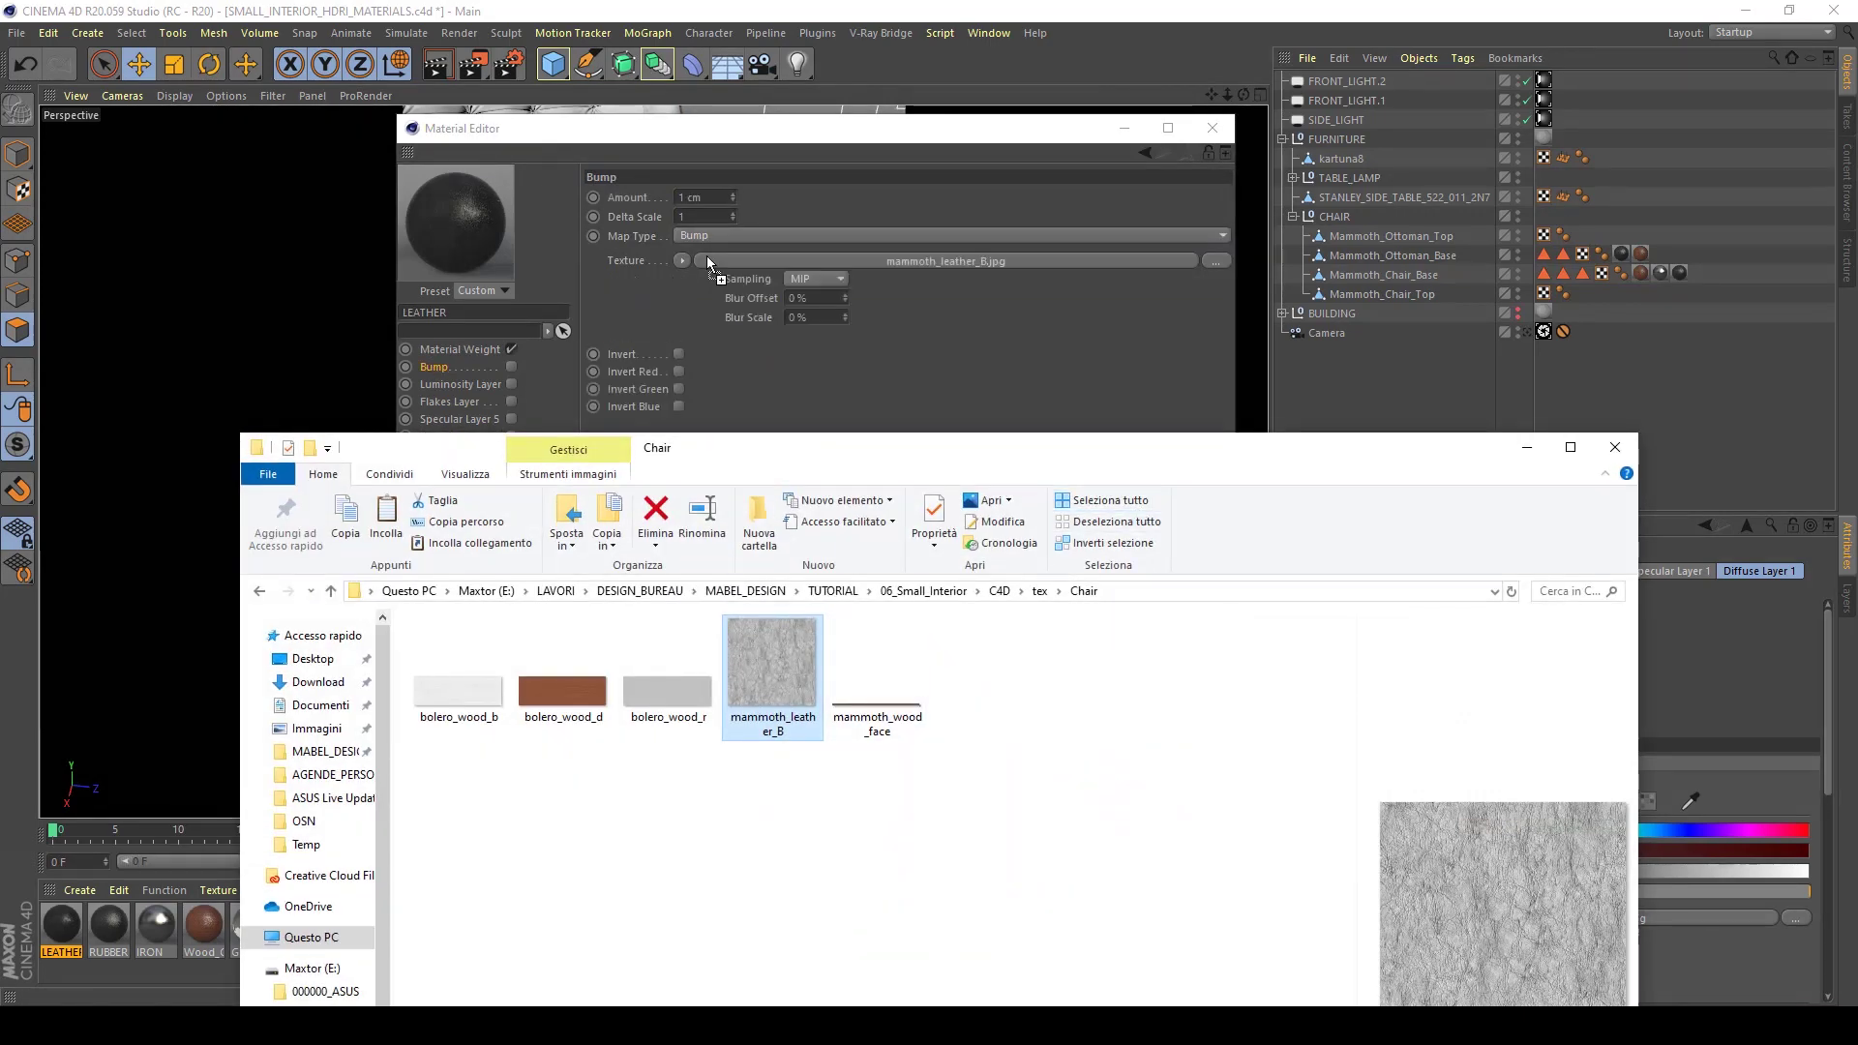
left_click(1027, 365)
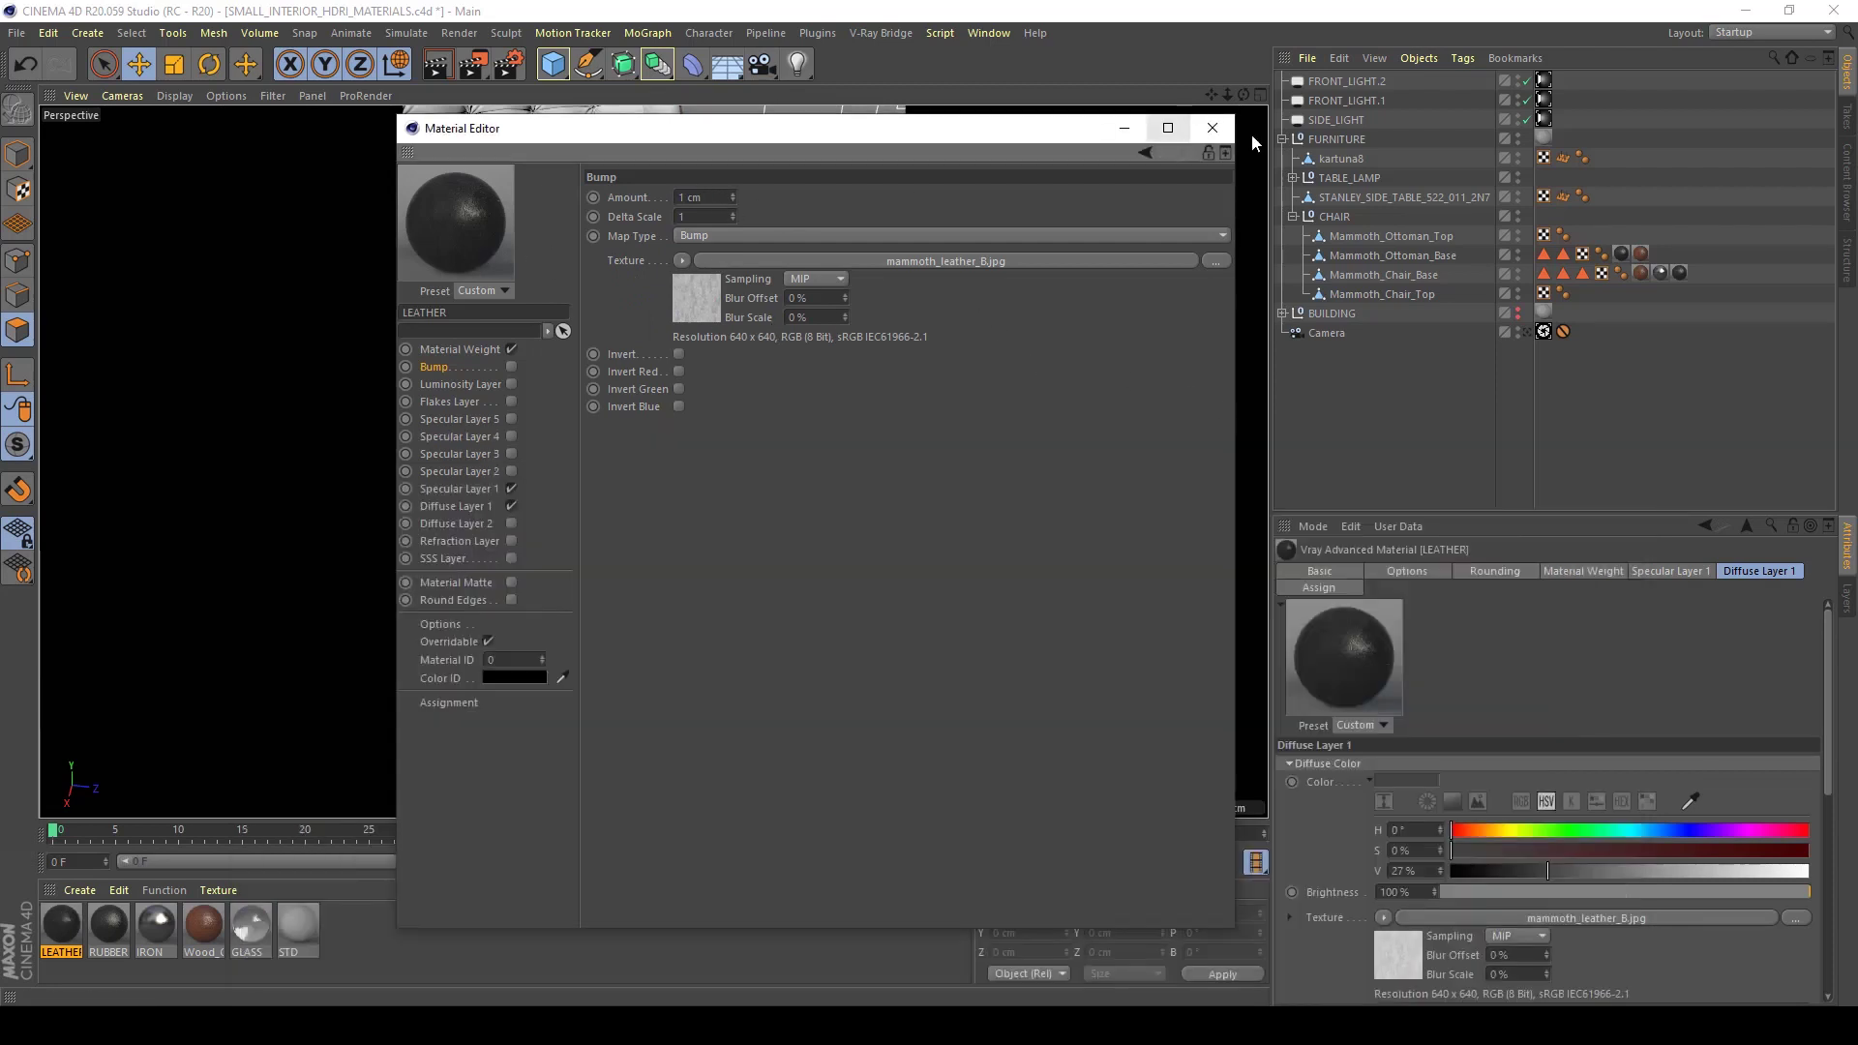
right_click(482, 233)
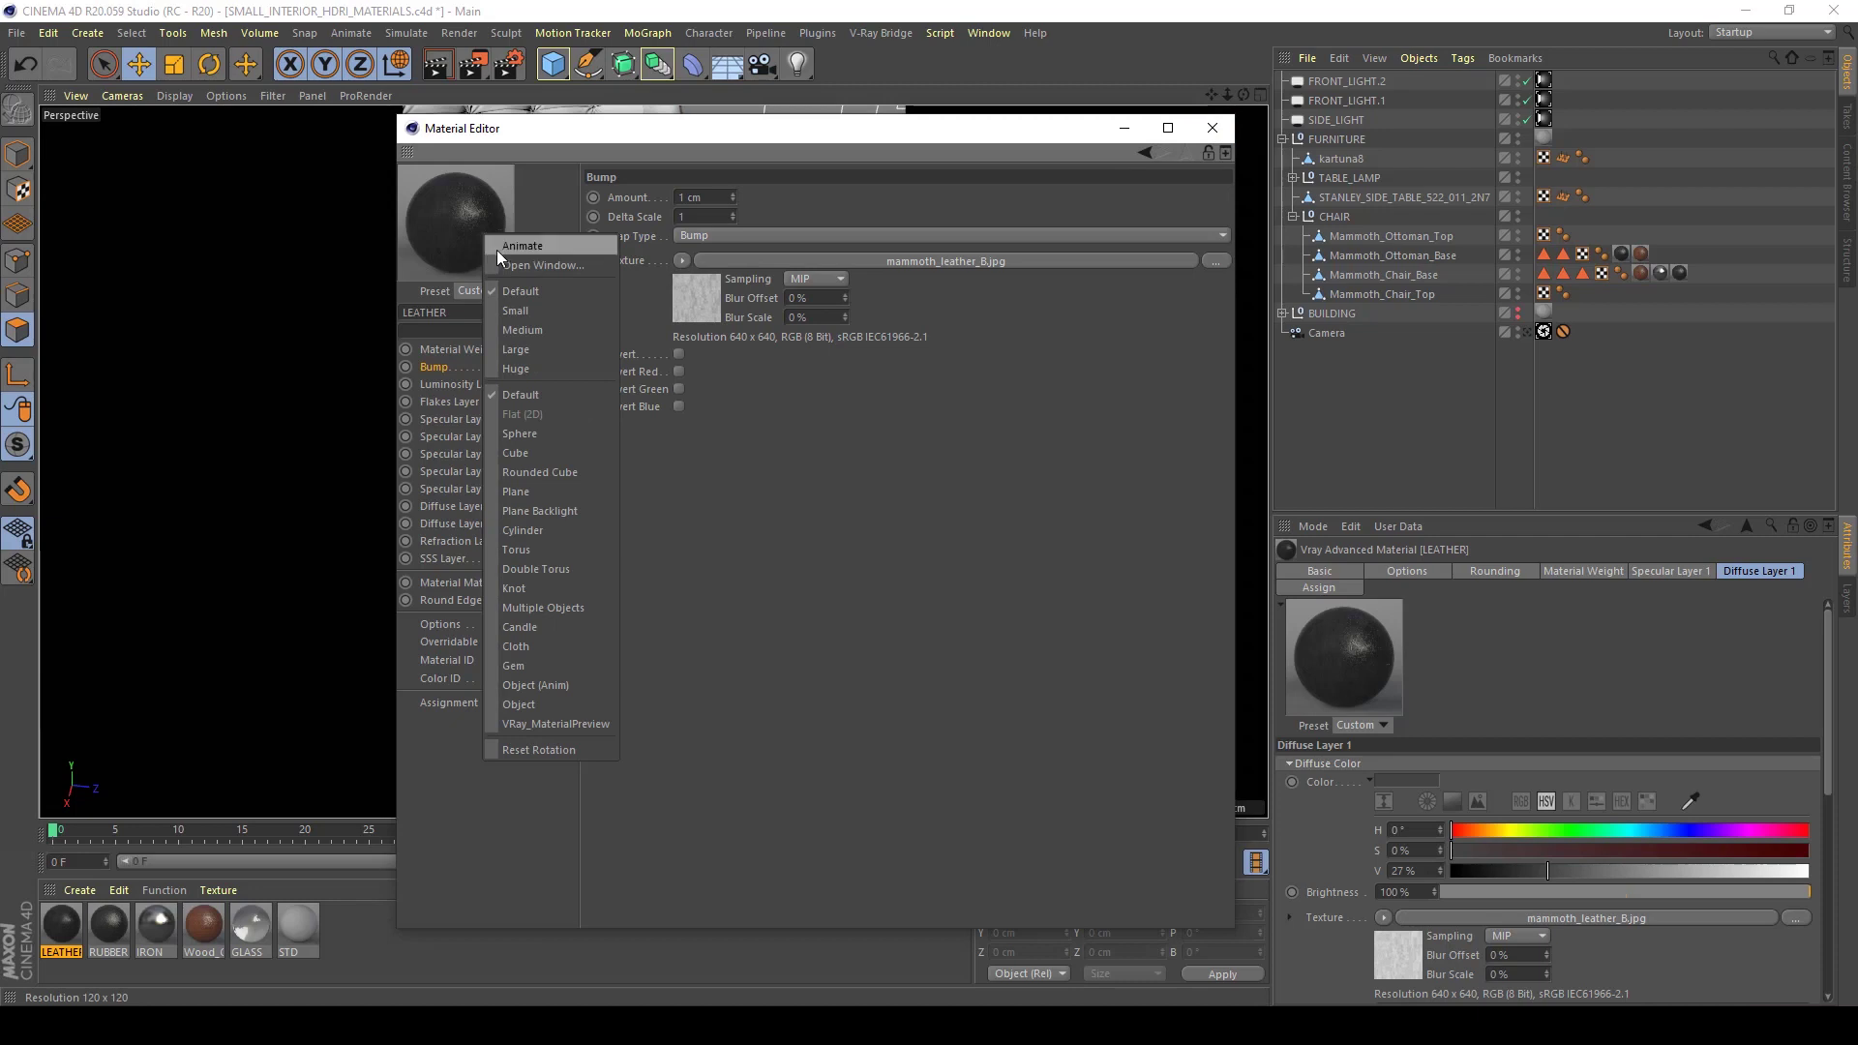
Open an enlarged floating LEATHER preview and set the bump amount to 10 cm
left_click(509, 263)
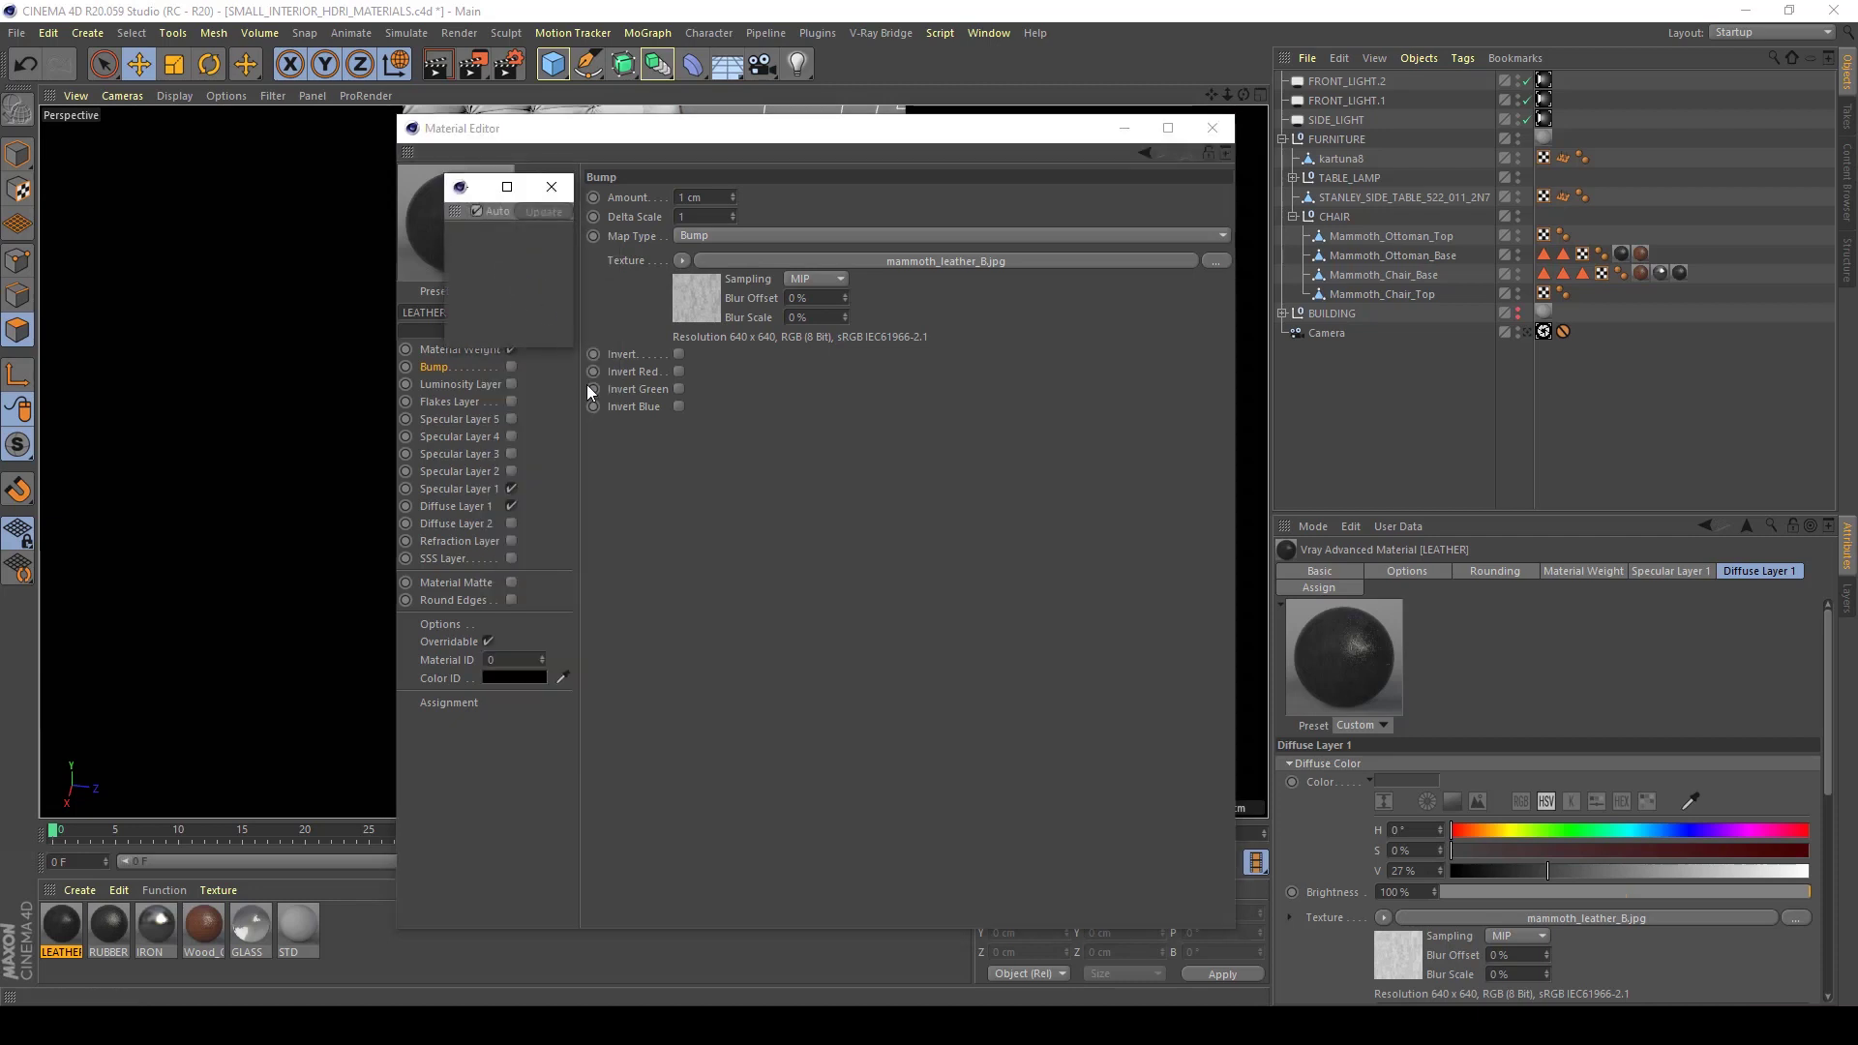
left_click_drag(574, 226, 929, 699)
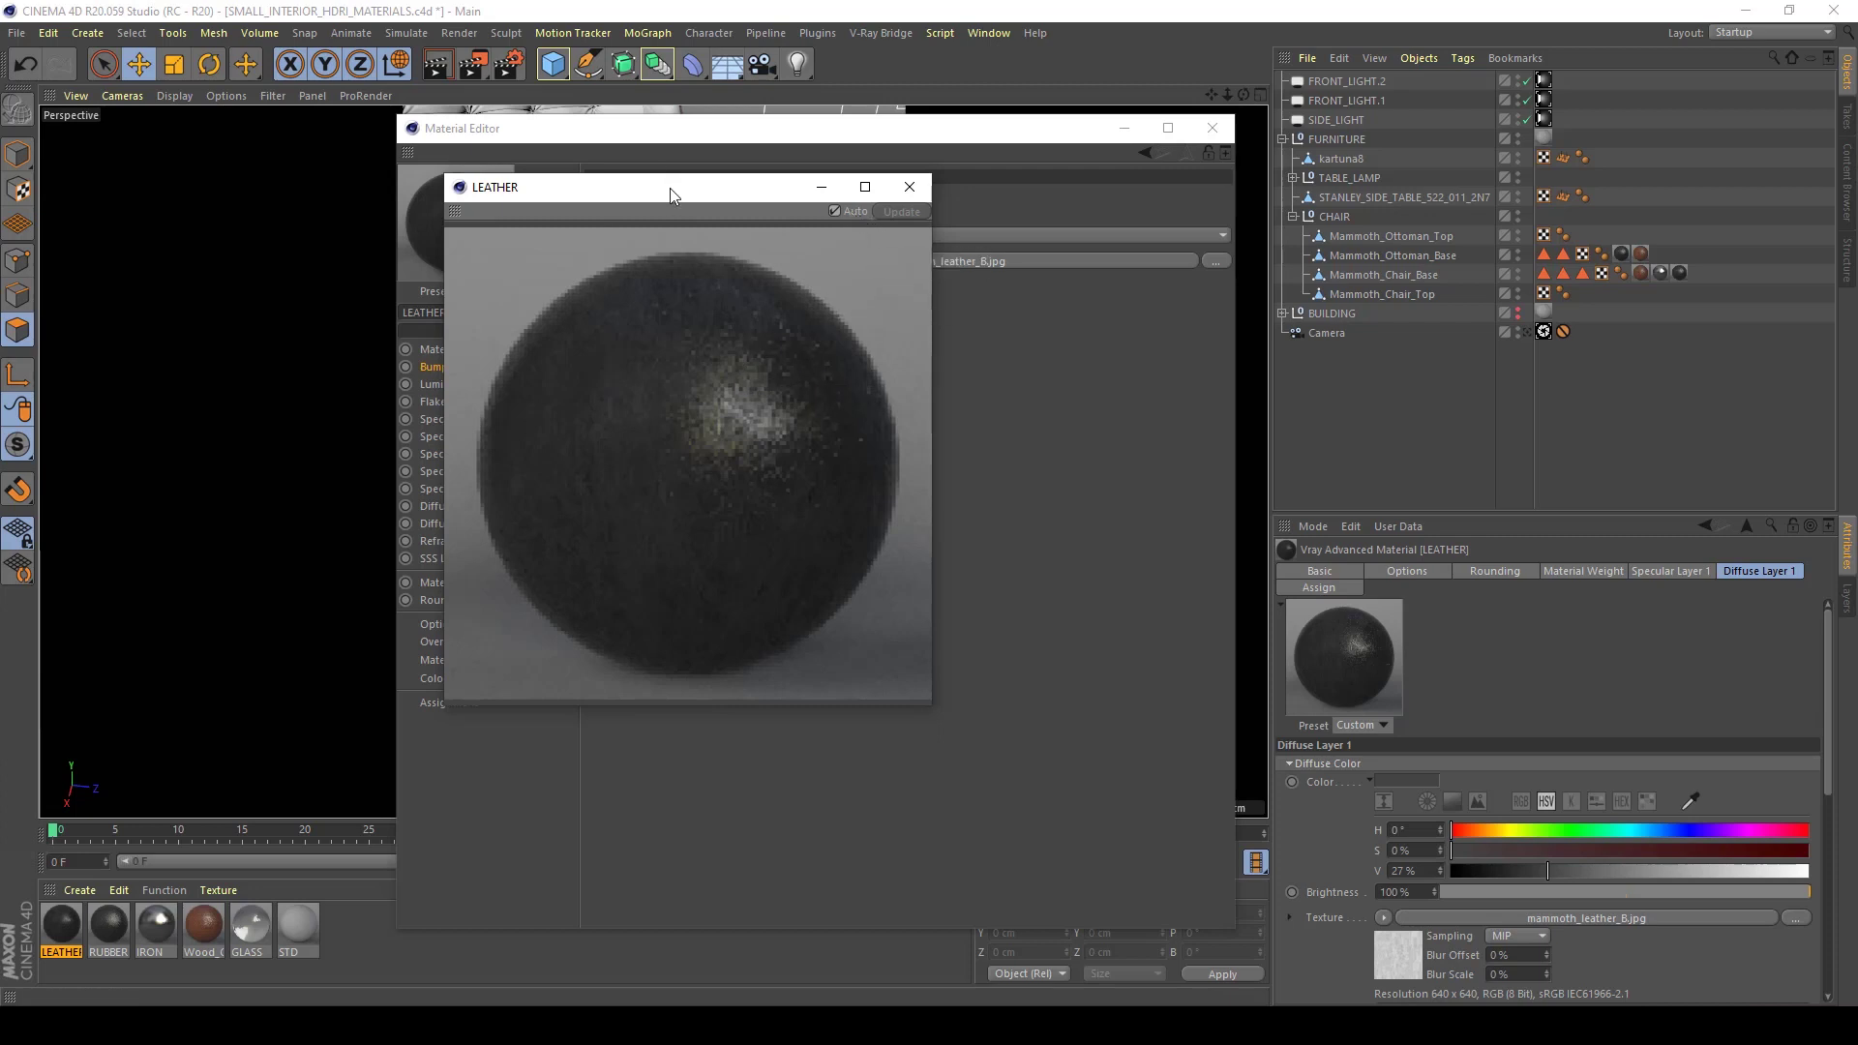
left_click_drag(669, 188, 1090, 190)
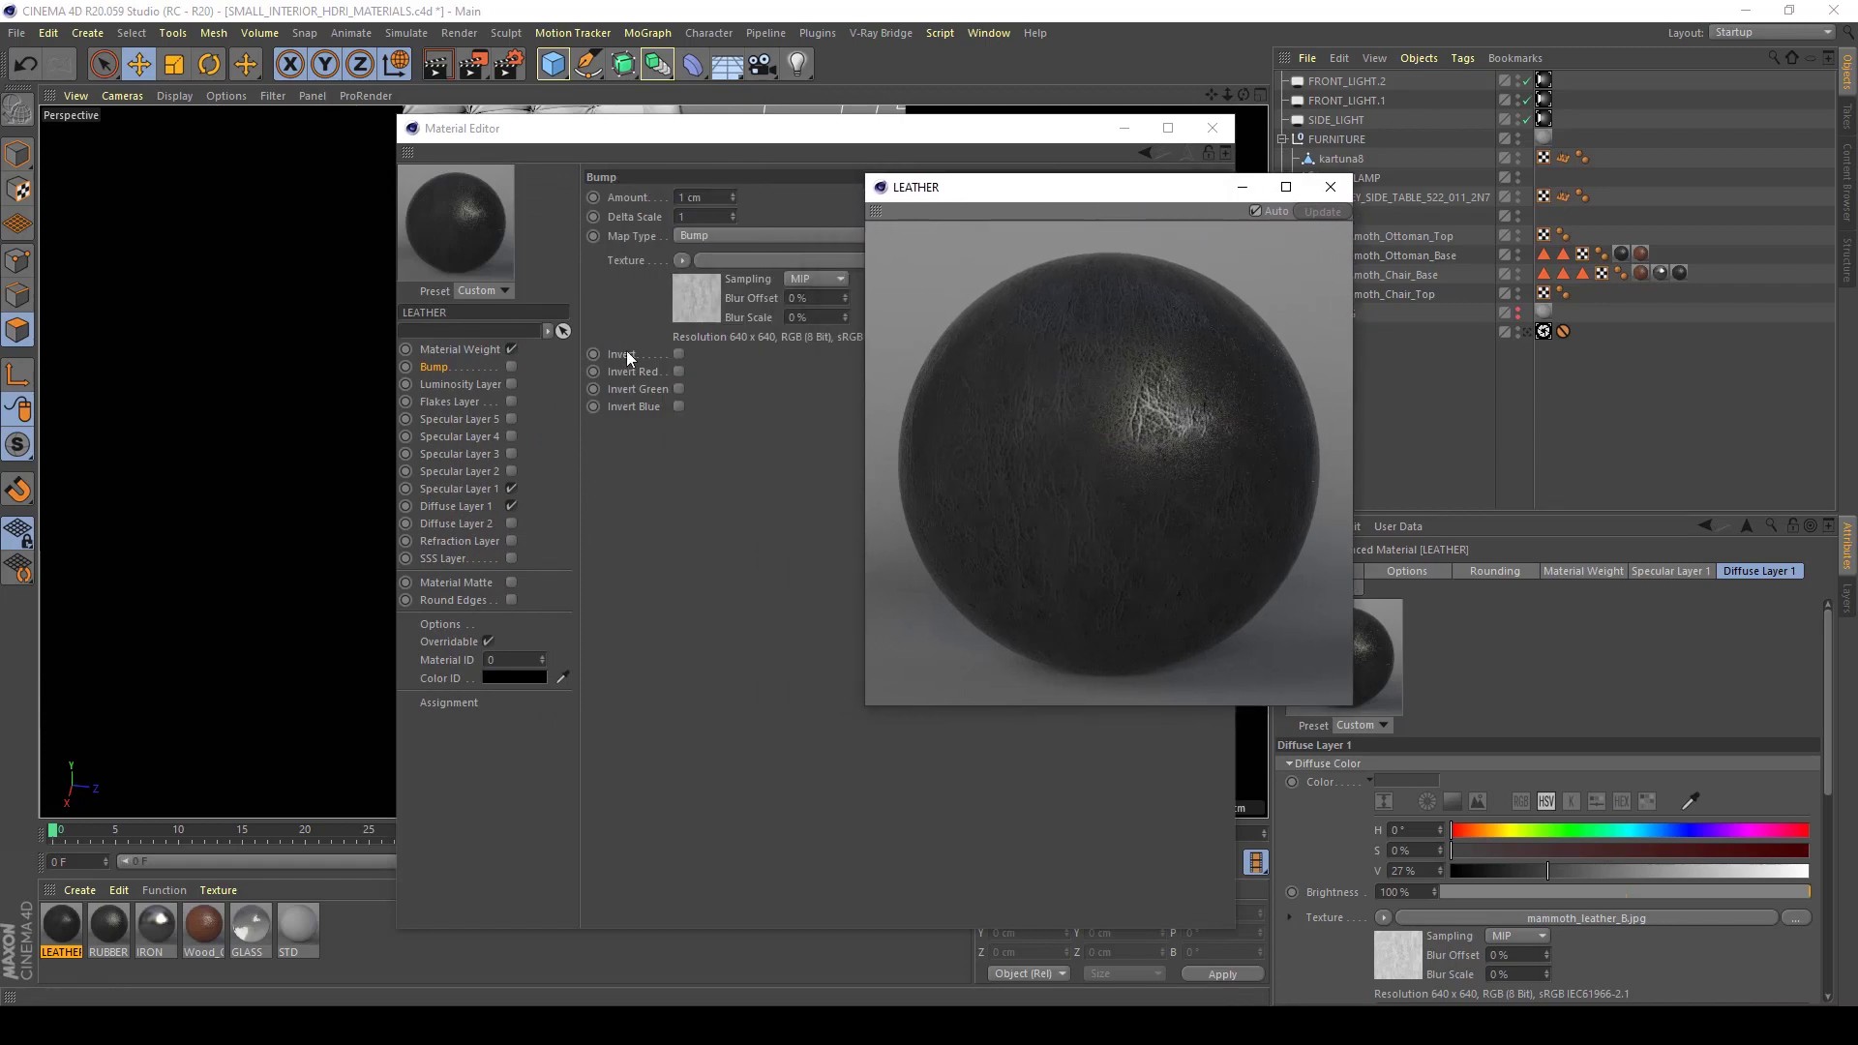
left_click(717, 196)
double_click(721, 198)
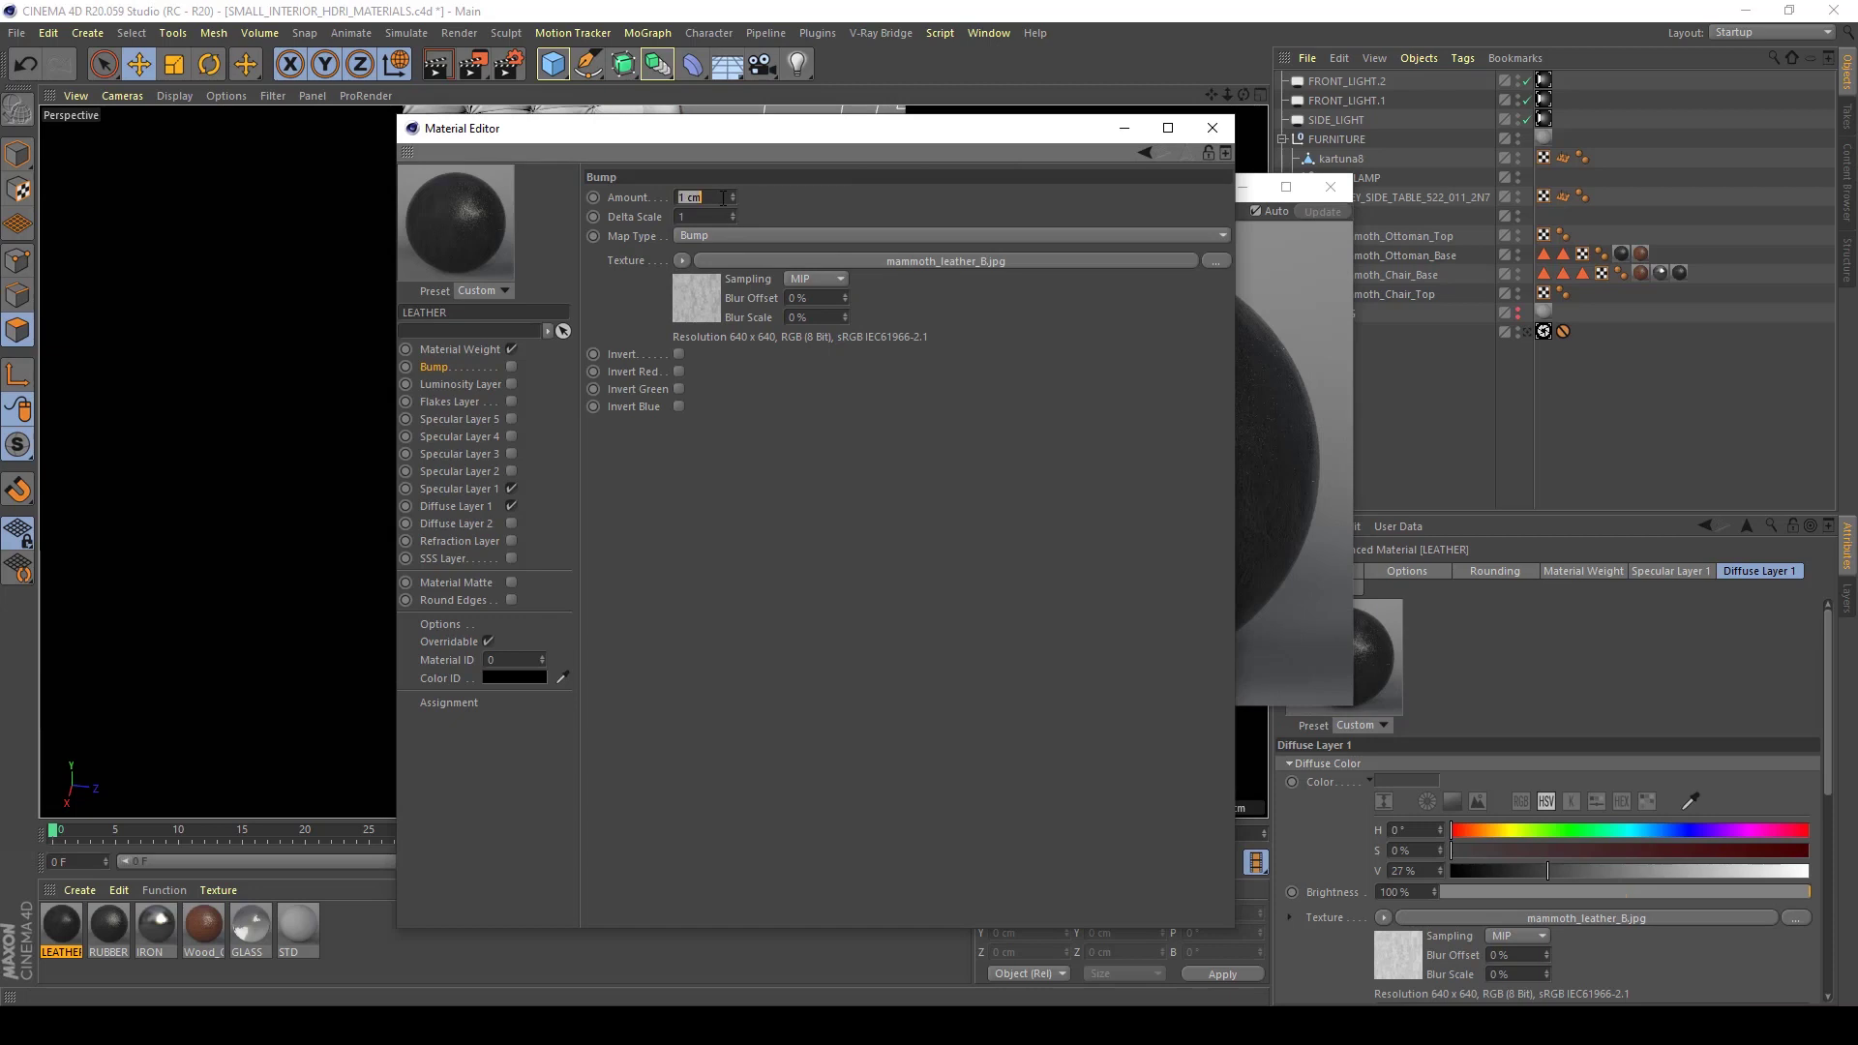
type("10")
key("Return")
left_click_drag(690, 145, 416, 133)
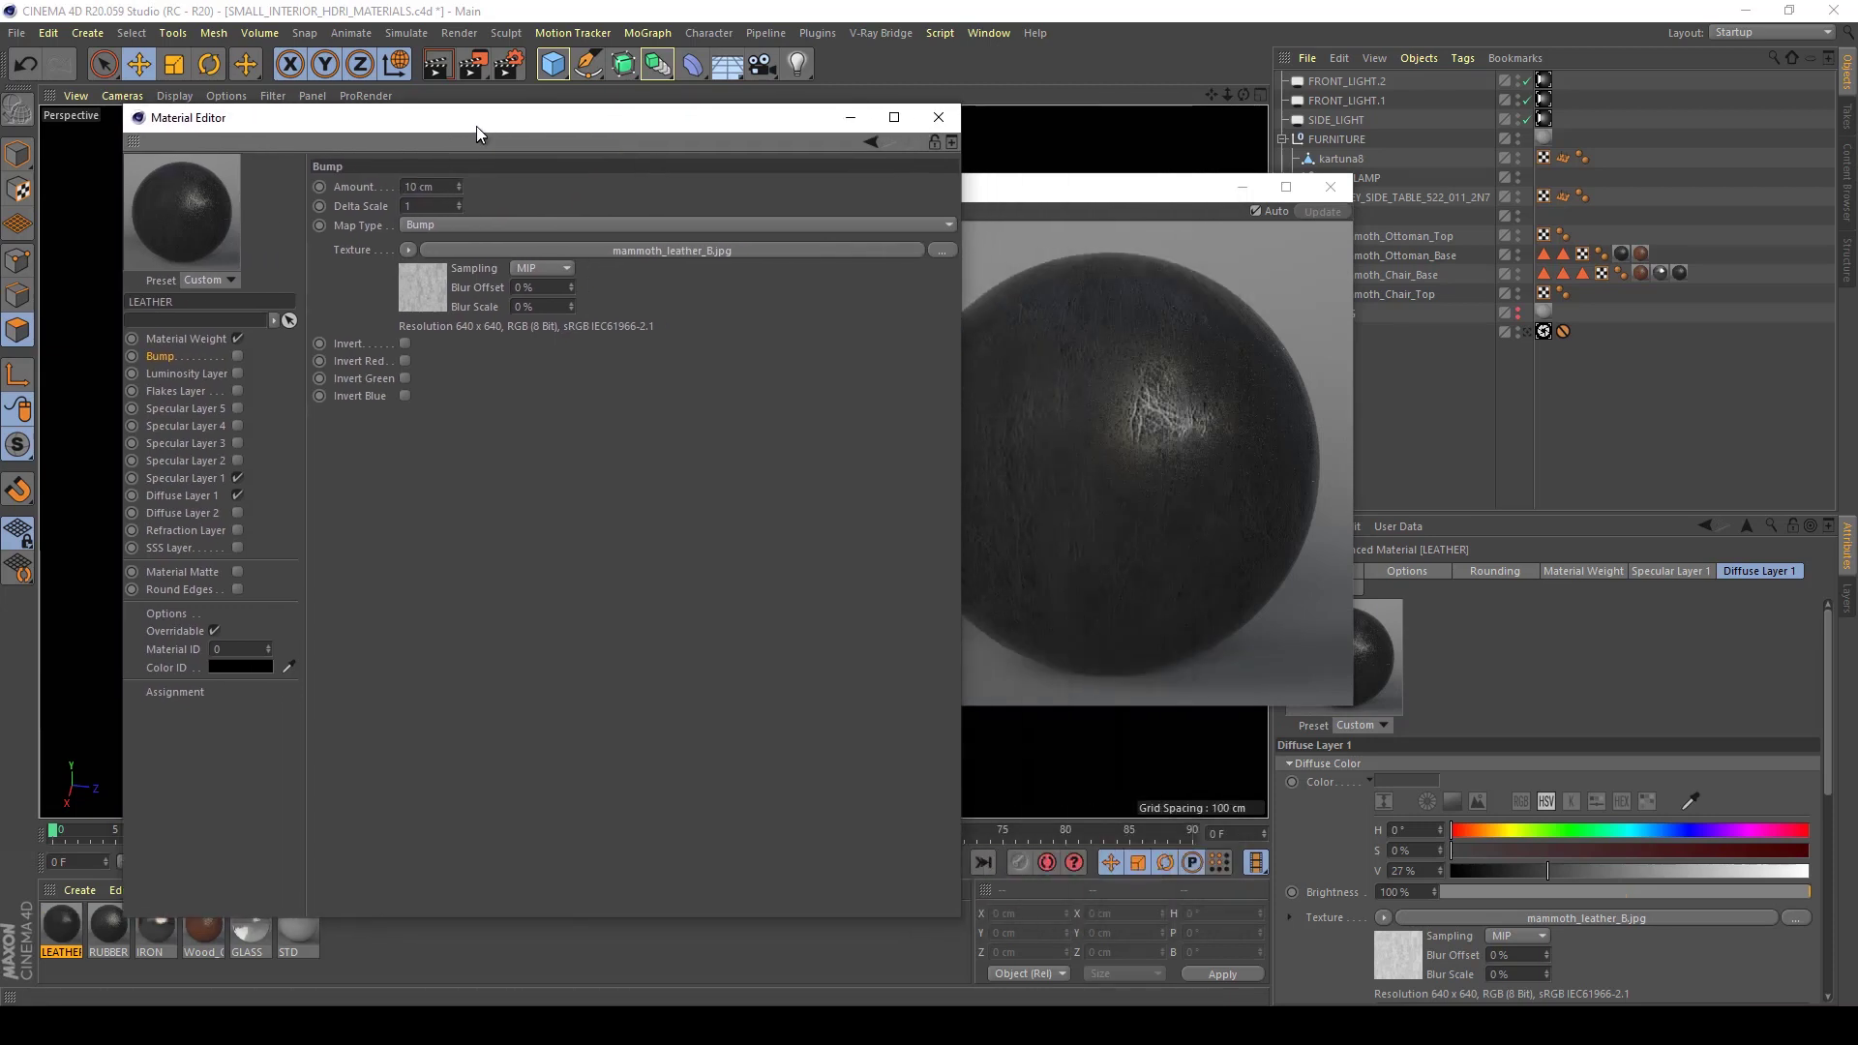
left_click(1006, 200)
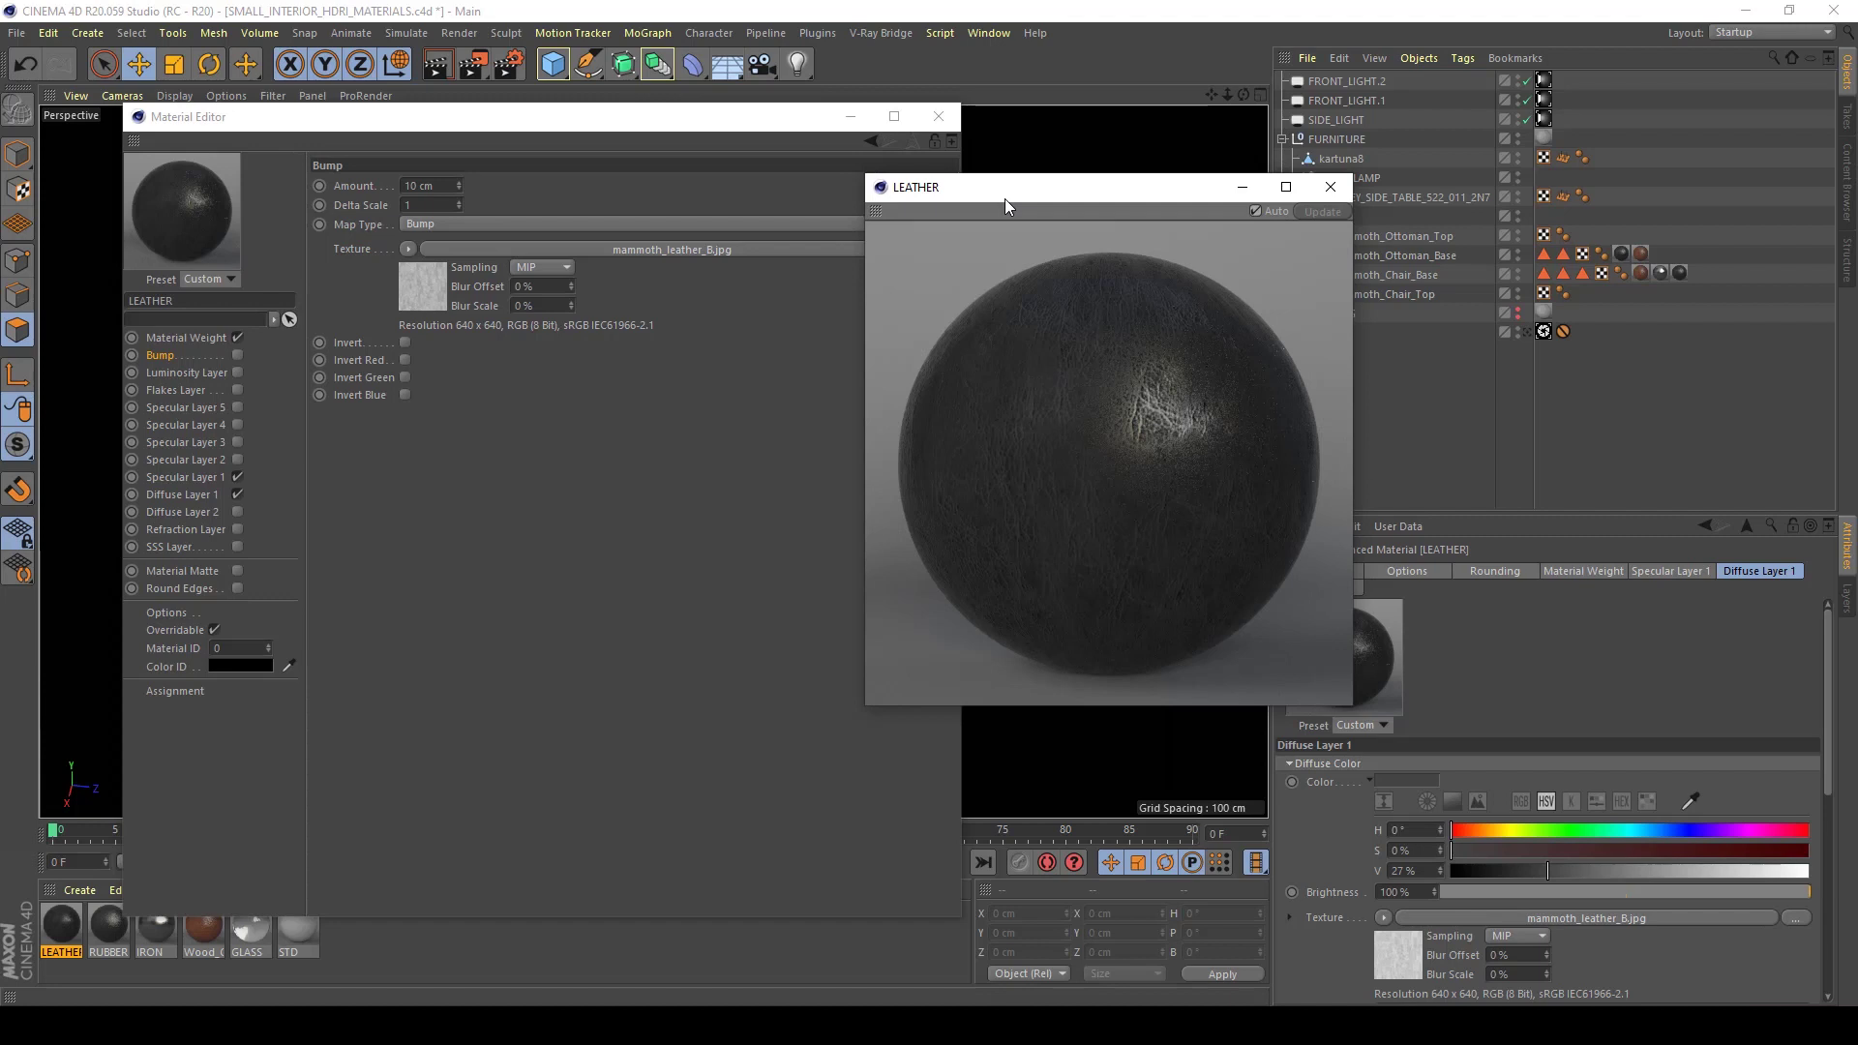
Enable bump at 1 cm, then reduce the bump amount to 0.1 cm
left_click(446, 185)
type("1")
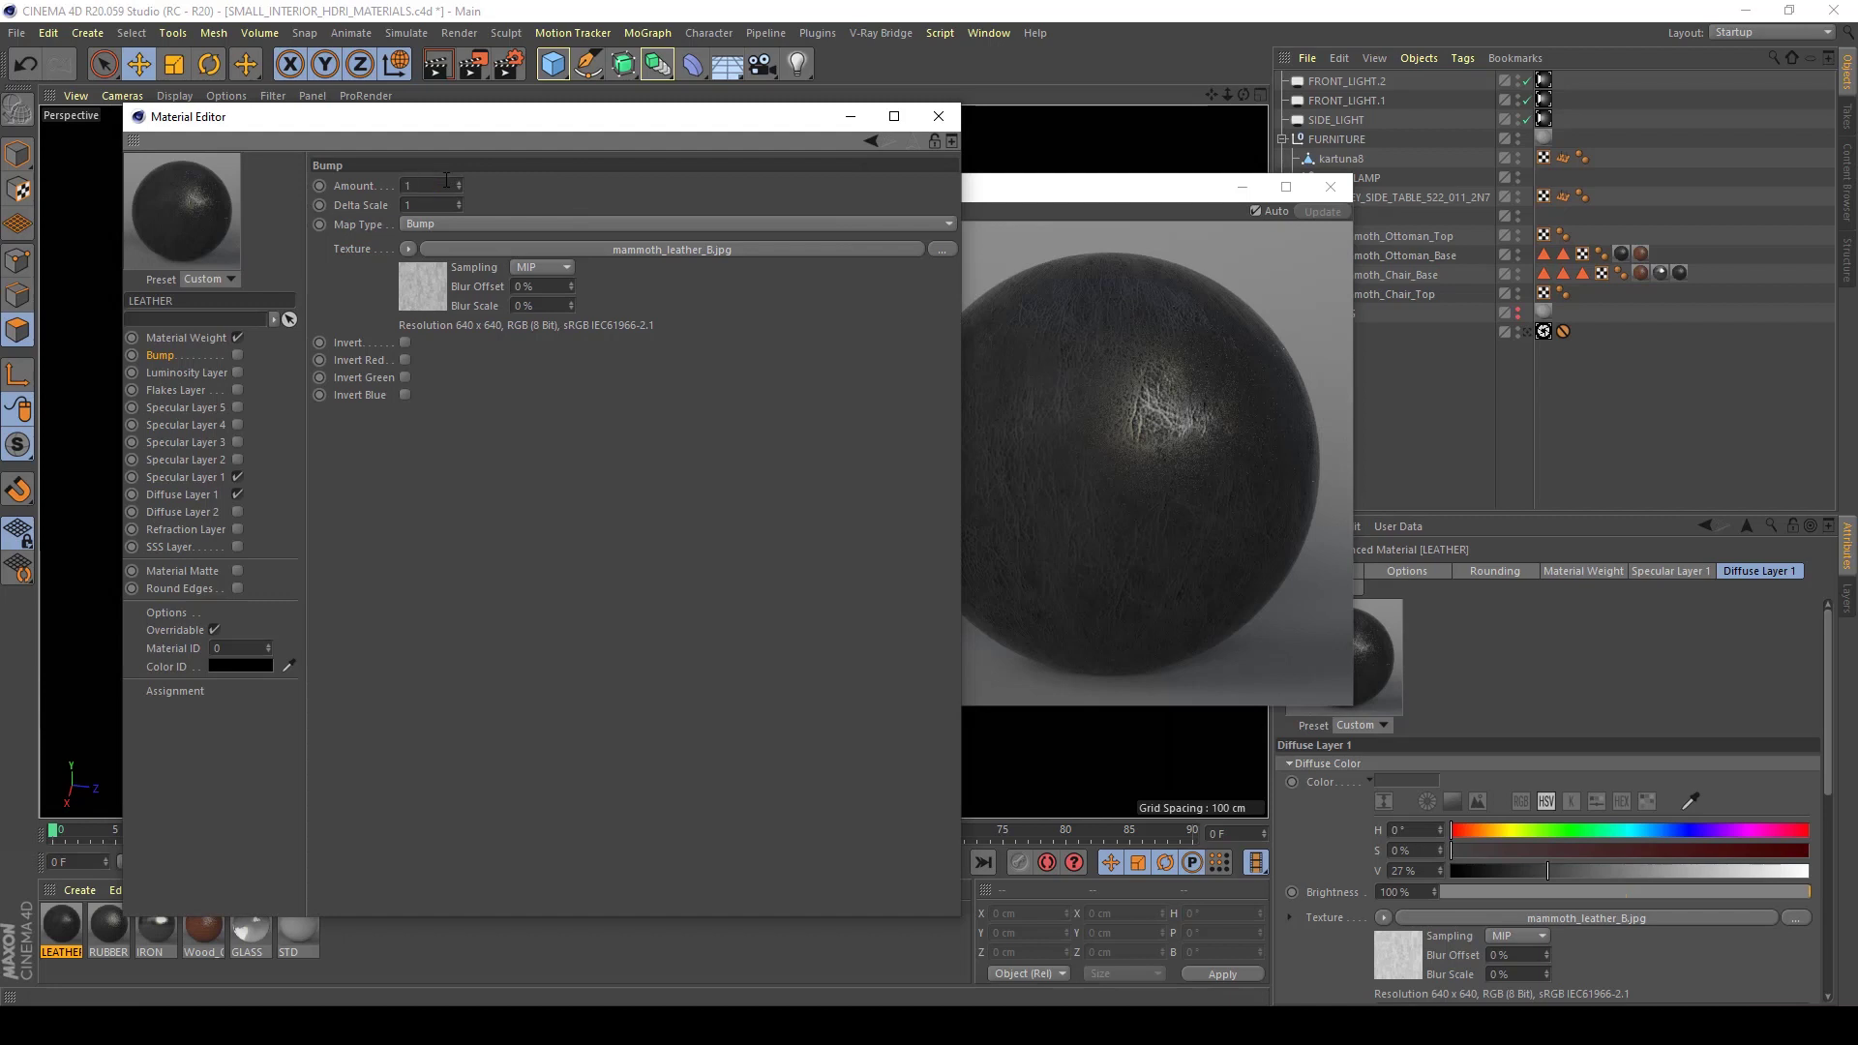
key("Return")
left_click(238, 354)
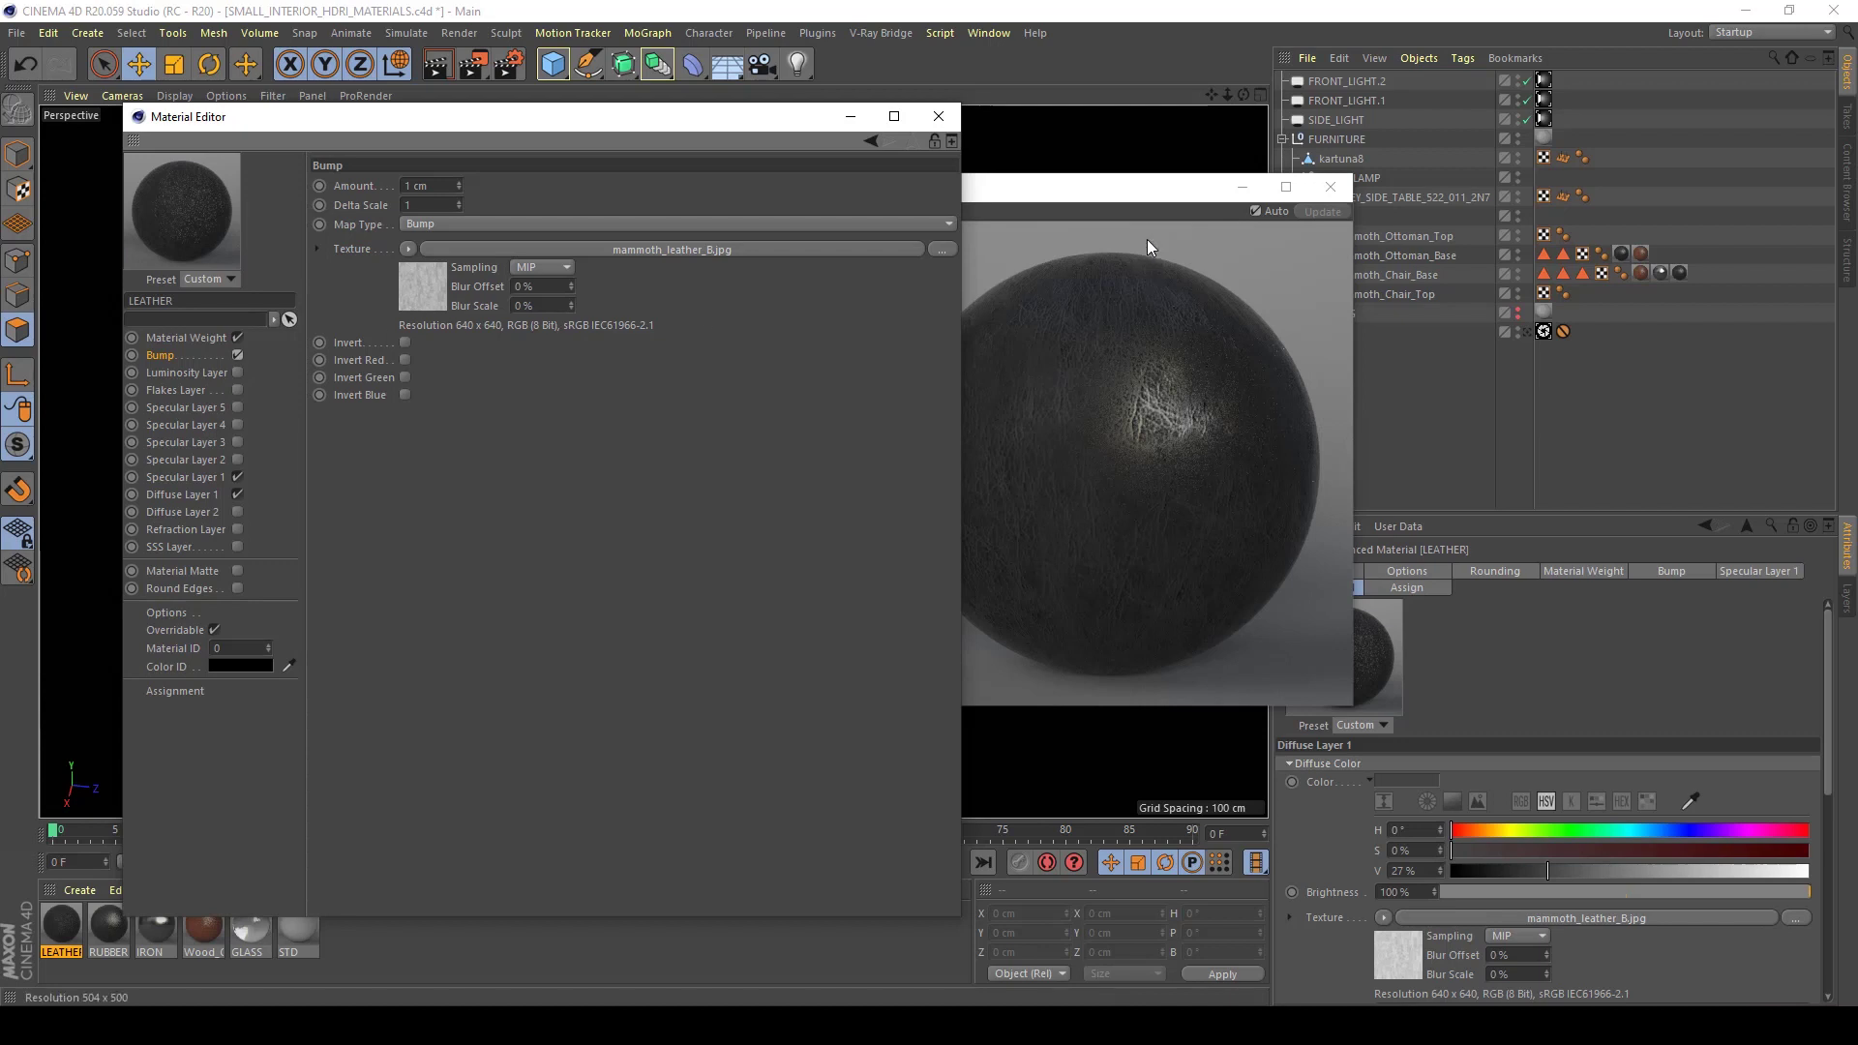
left_click(1128, 196)
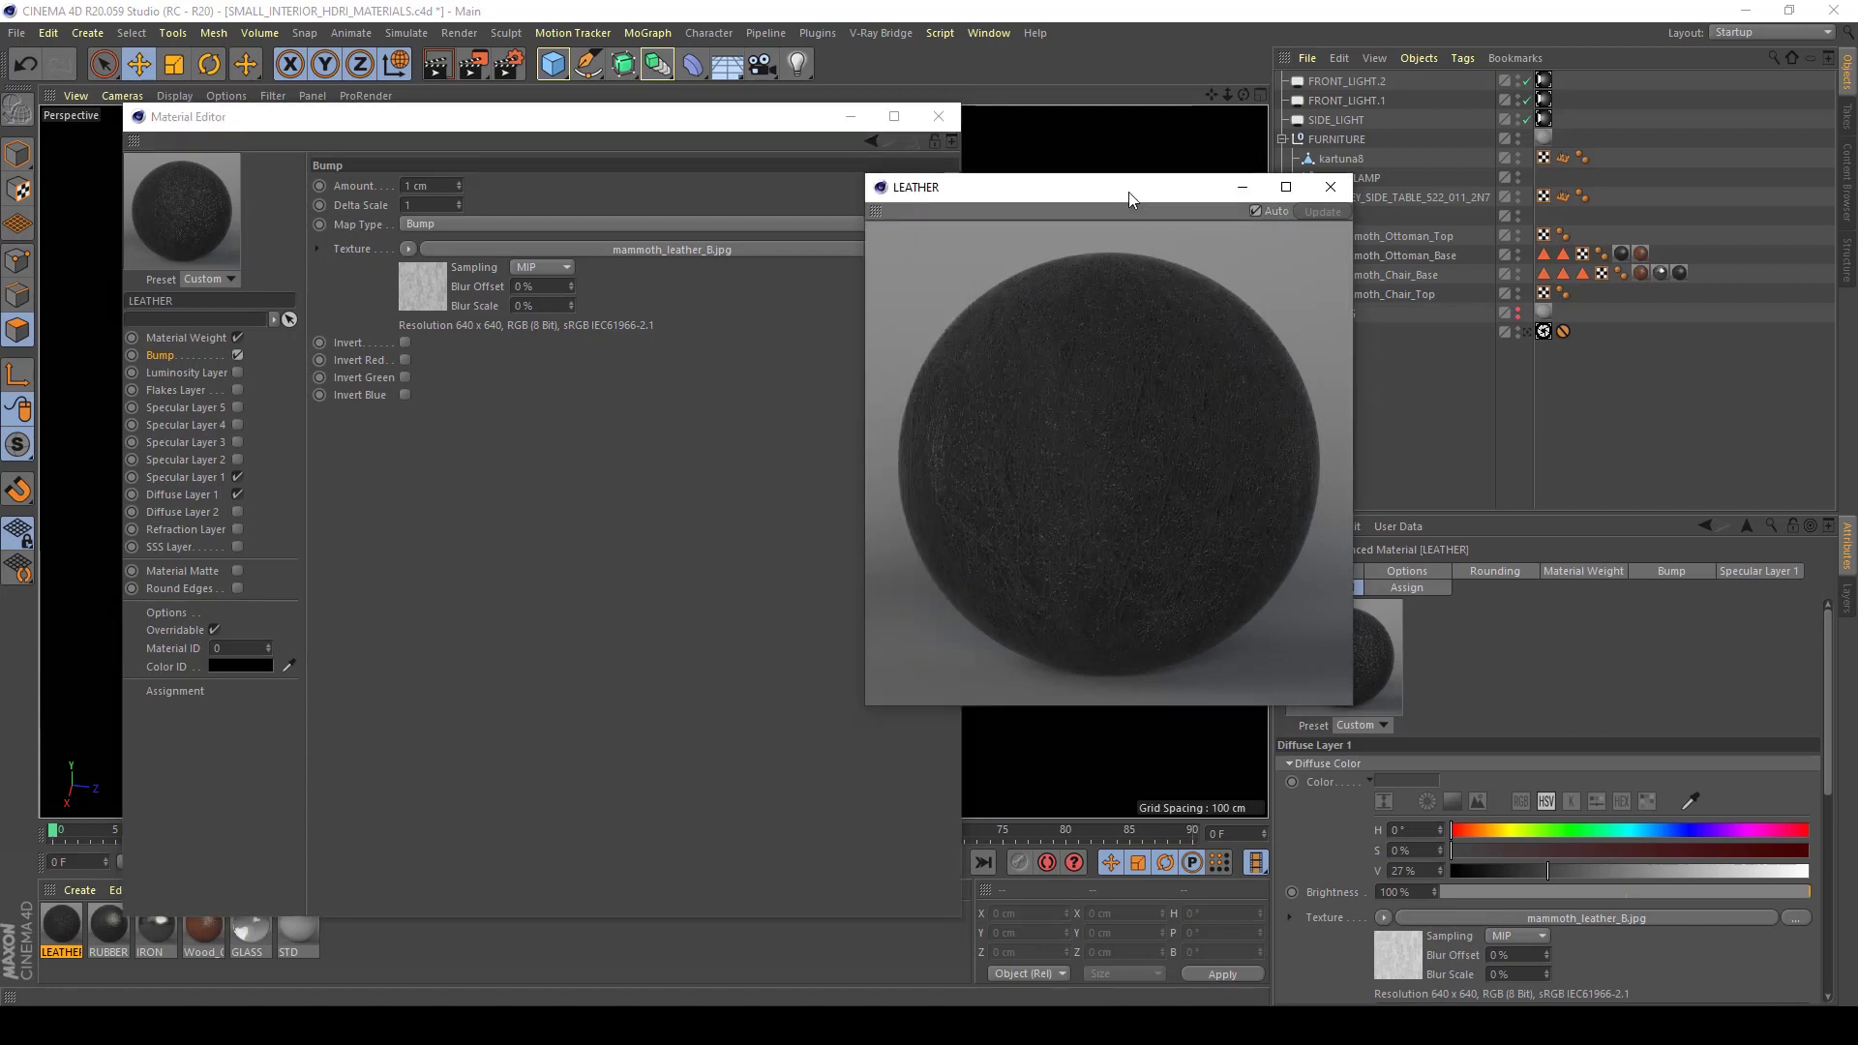
left_click(426, 186)
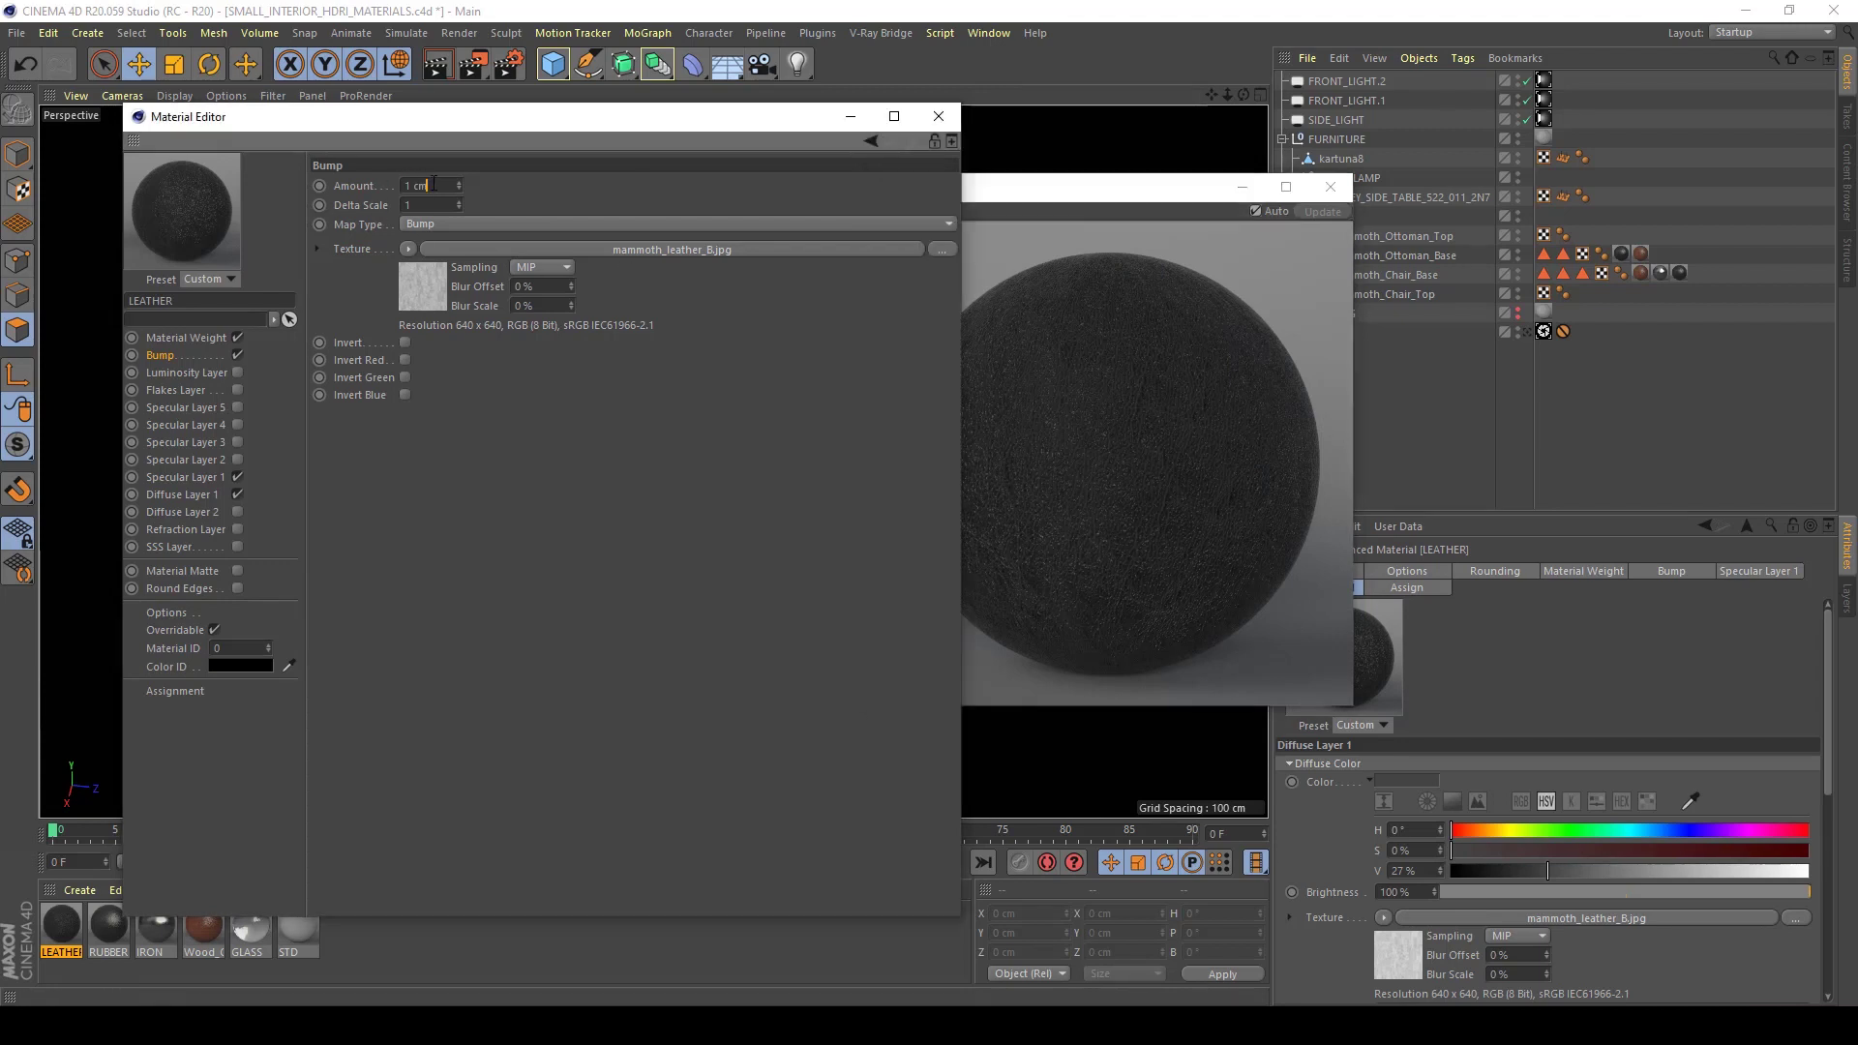
type("0.1")
key("Return")
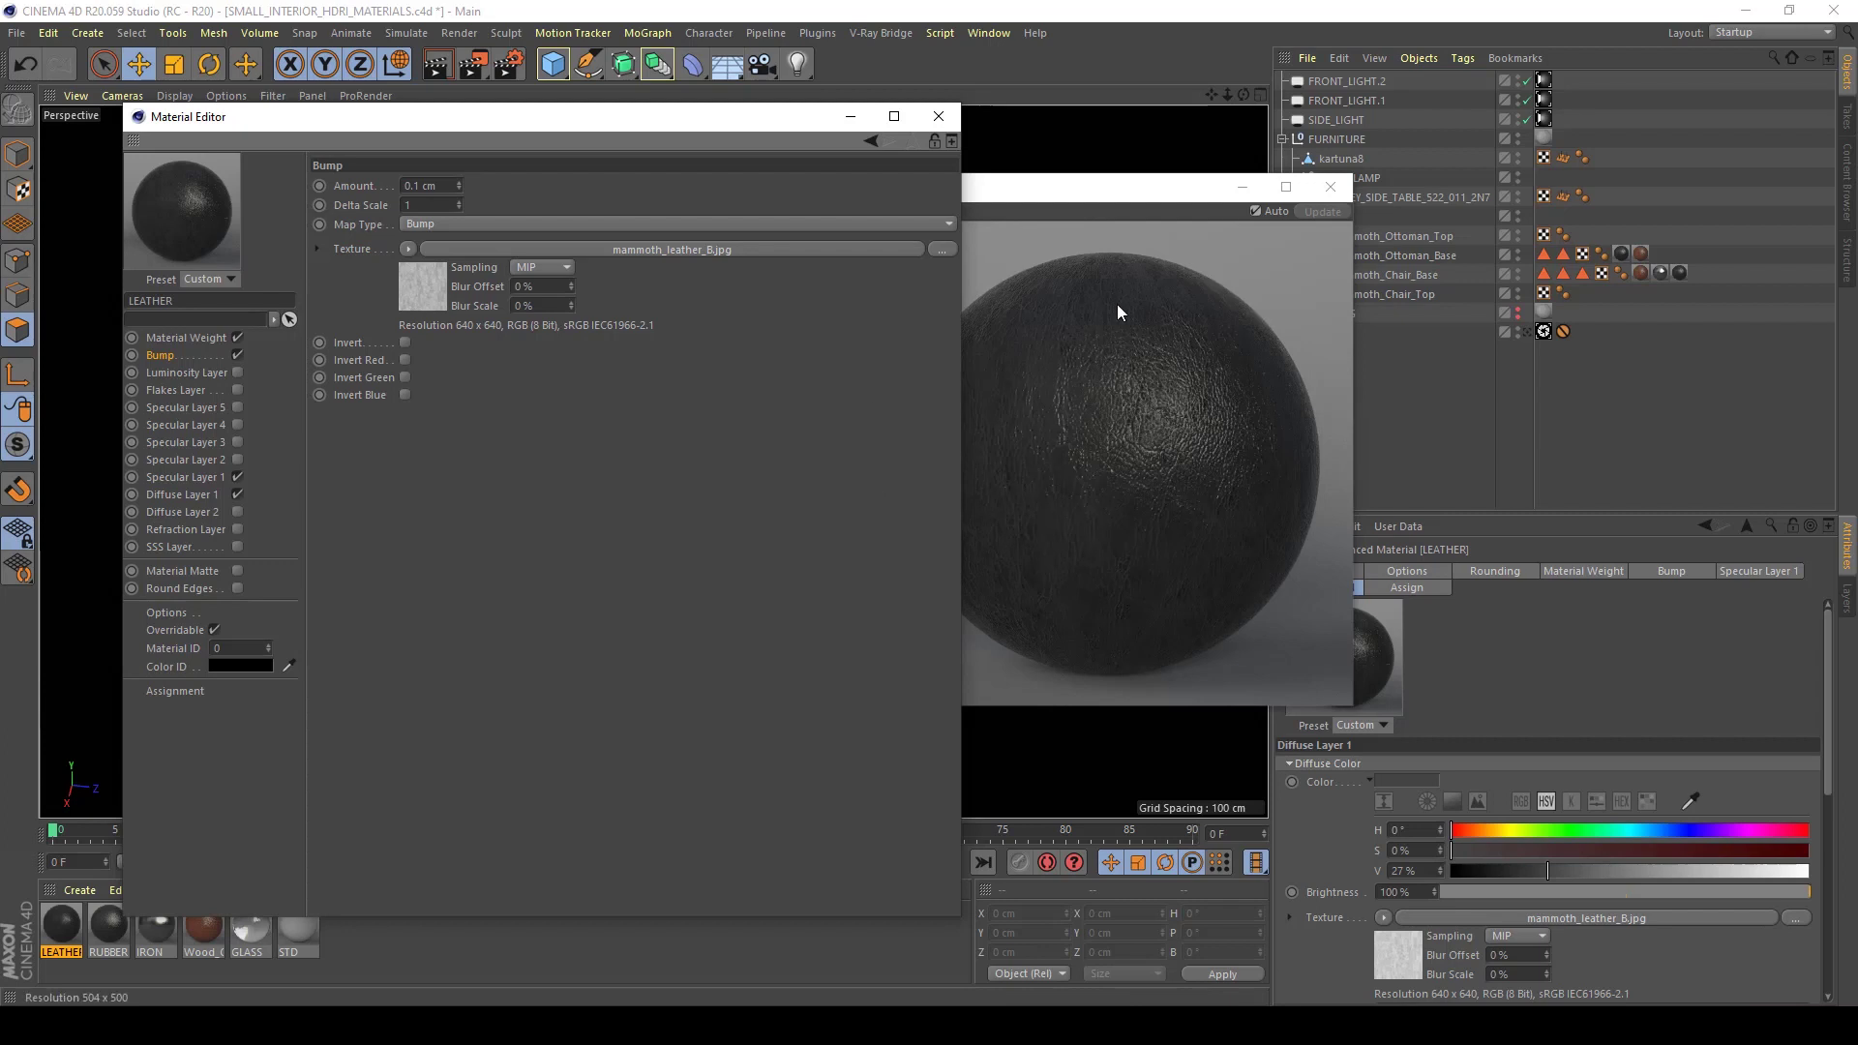
left_click_drag(1104, 190, 925, 209)
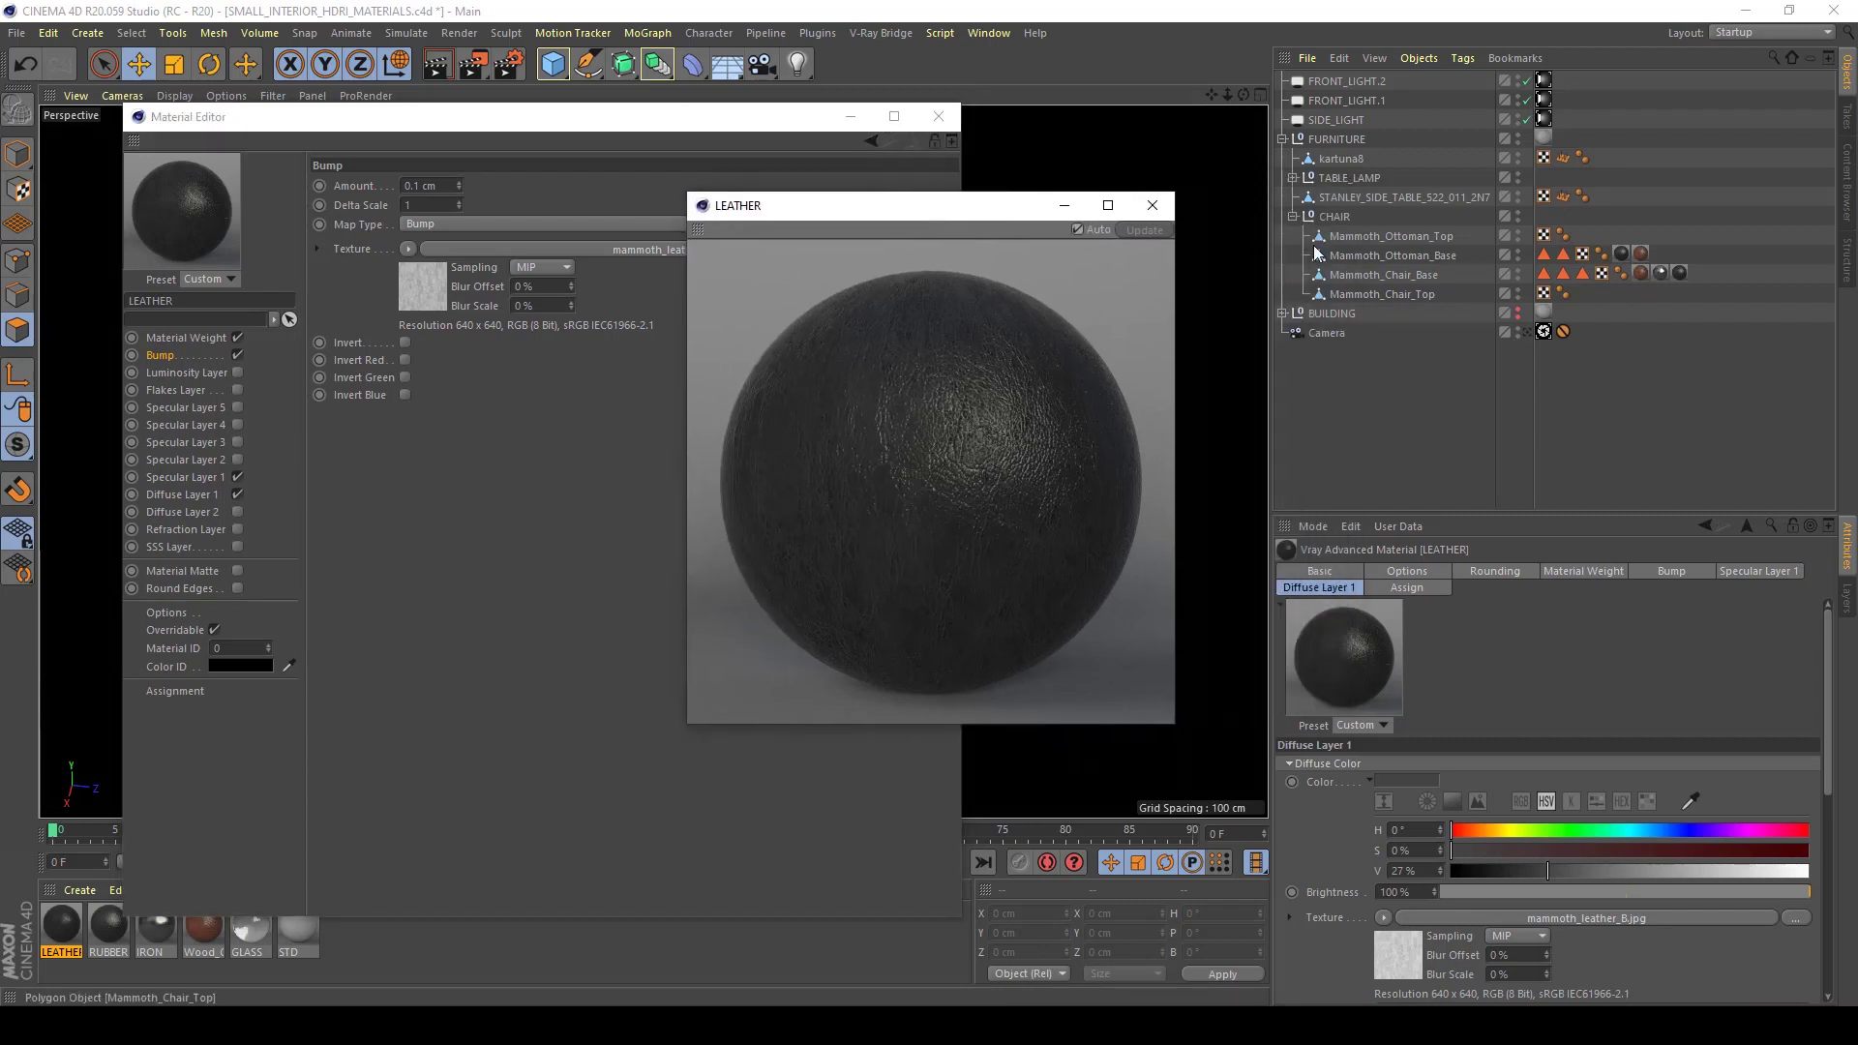
Close the LEATHER preview and editor, then apply LEATHER to the chair and ottoman seats
left_click(1154, 207)
left_click(940, 117)
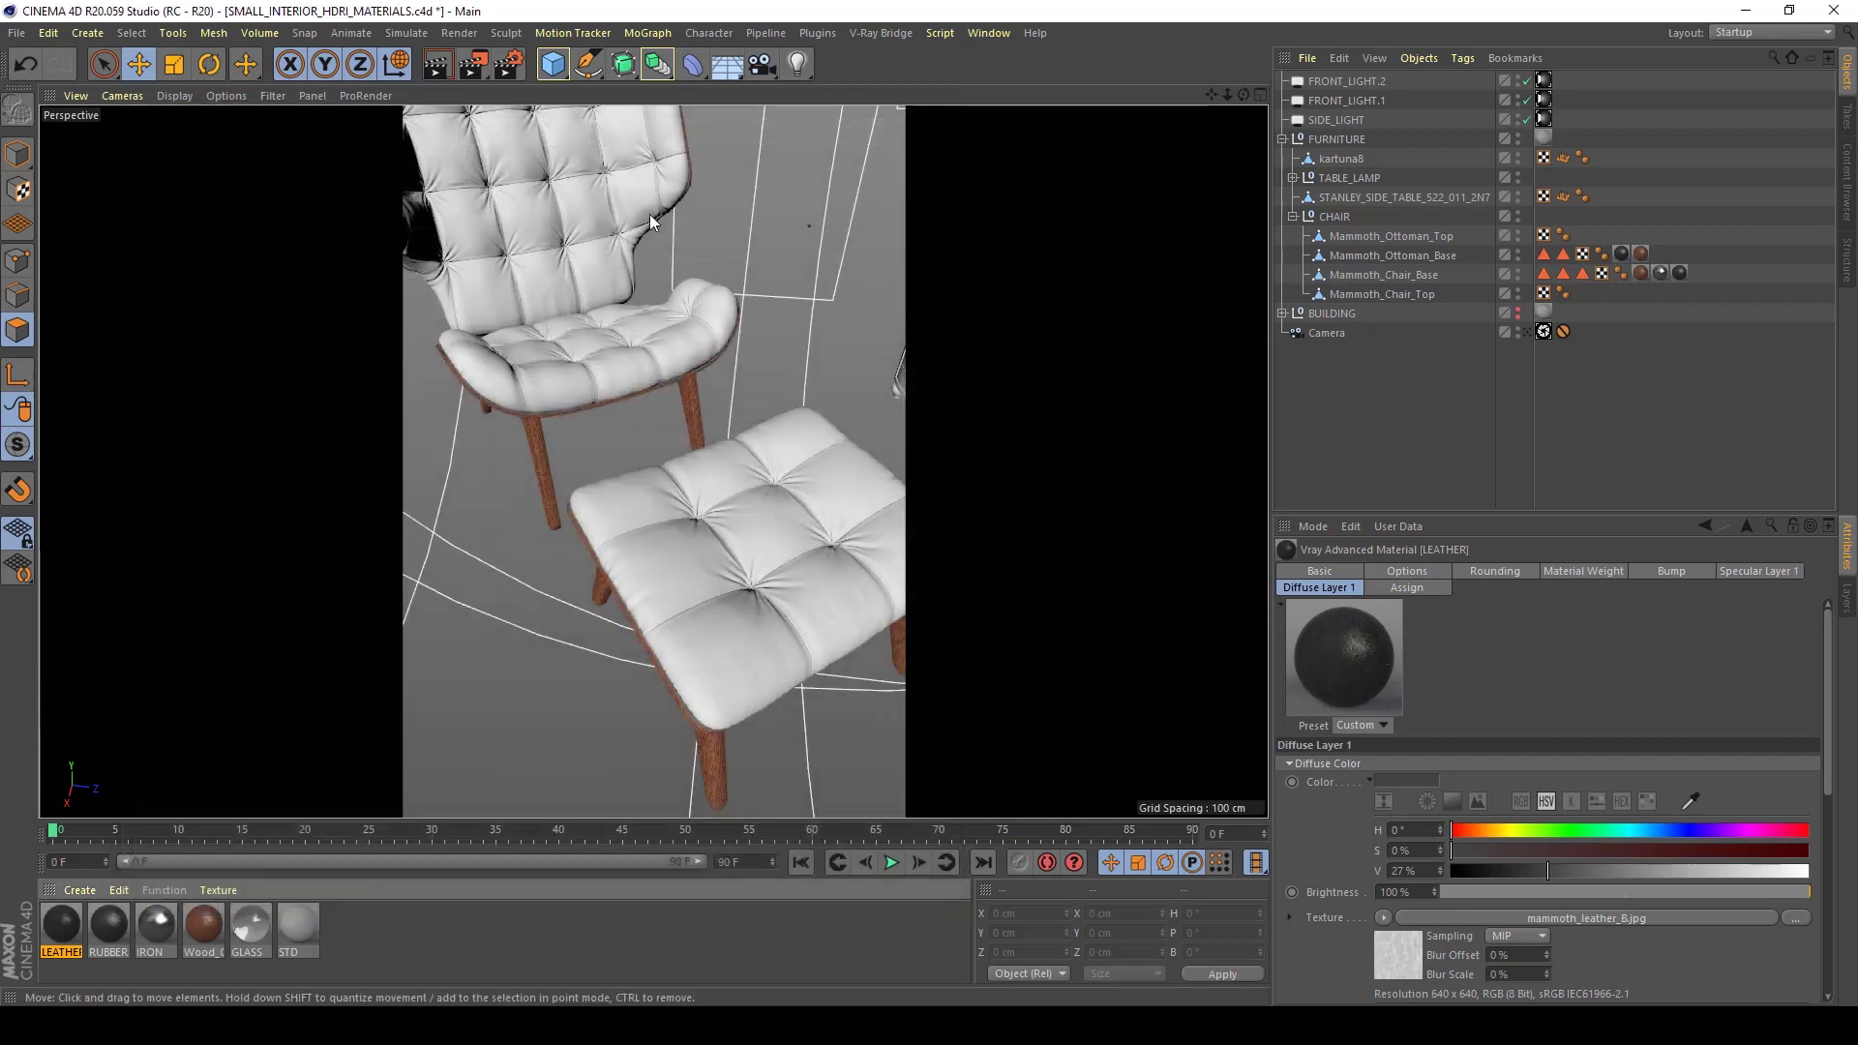
left_click_drag(60, 925, 508, 375)
left_click_drag(55, 919, 675, 581)
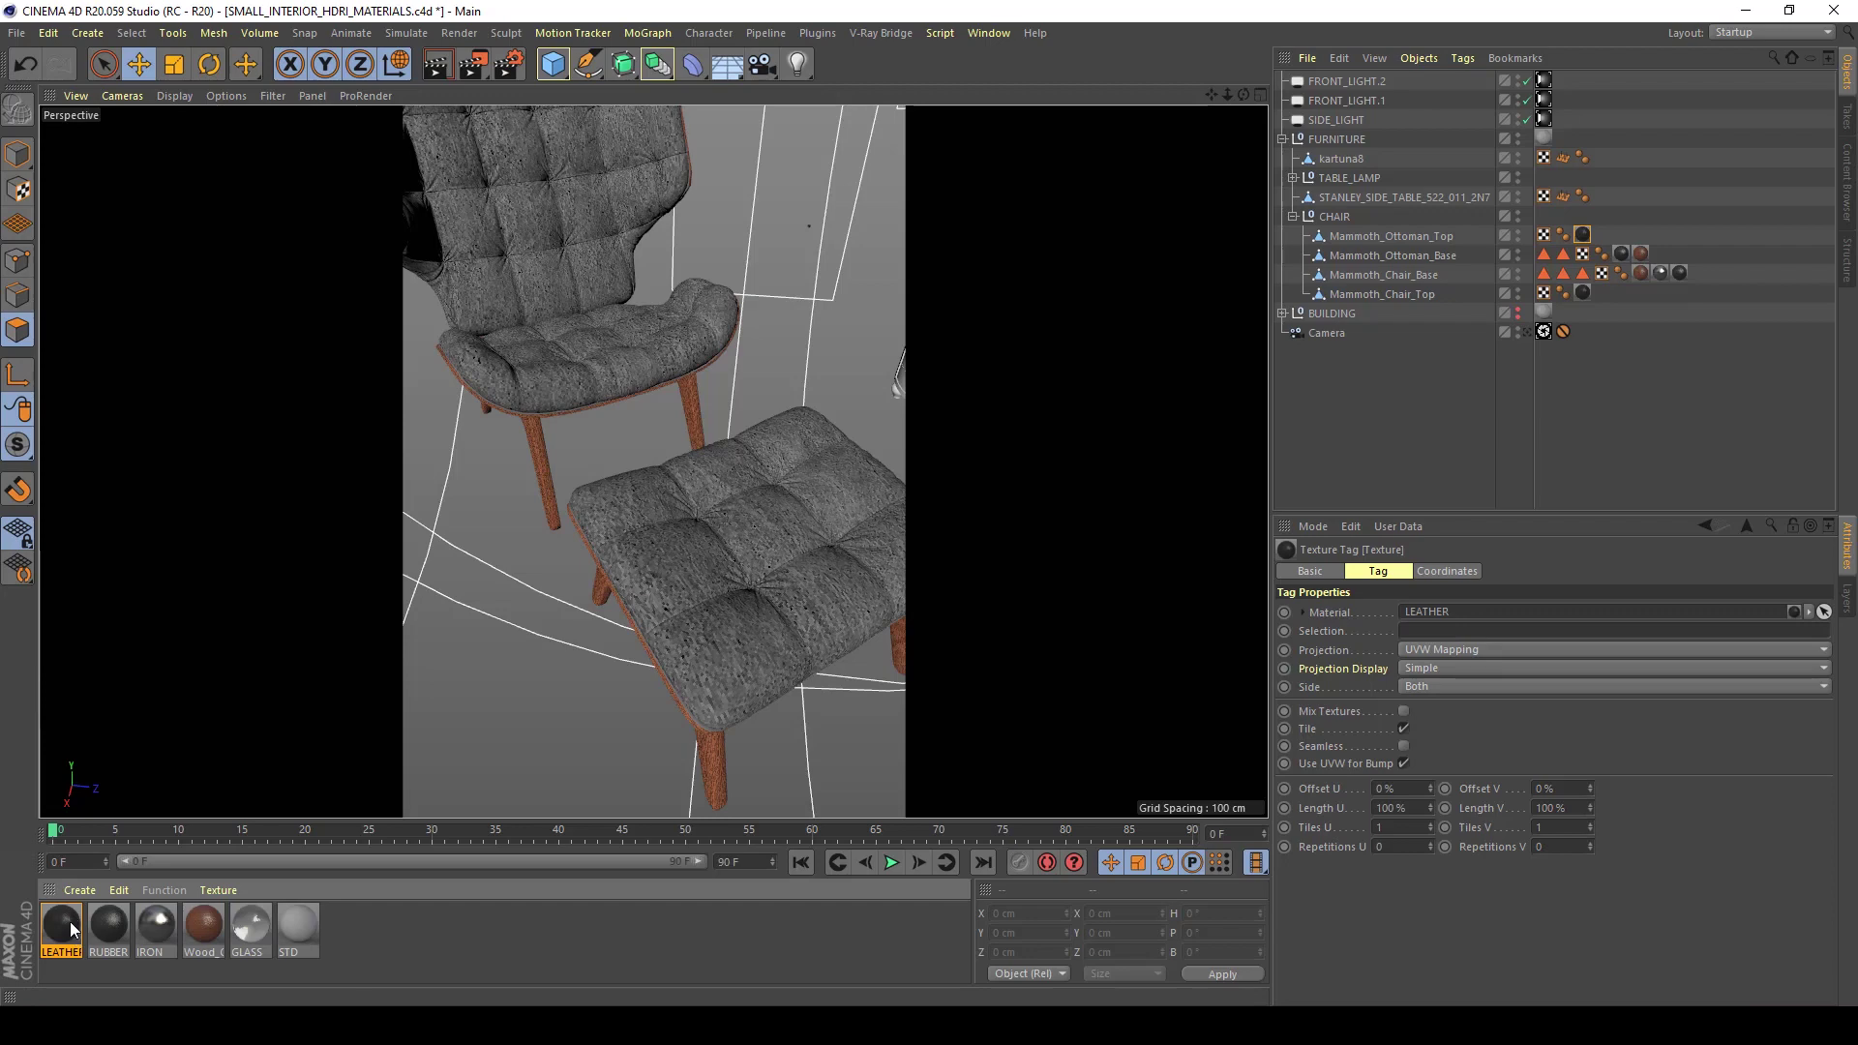
Set Wood_Chair_01's Map Preview Size to Default (256 x 256) in its Options channel
double_click(196, 927)
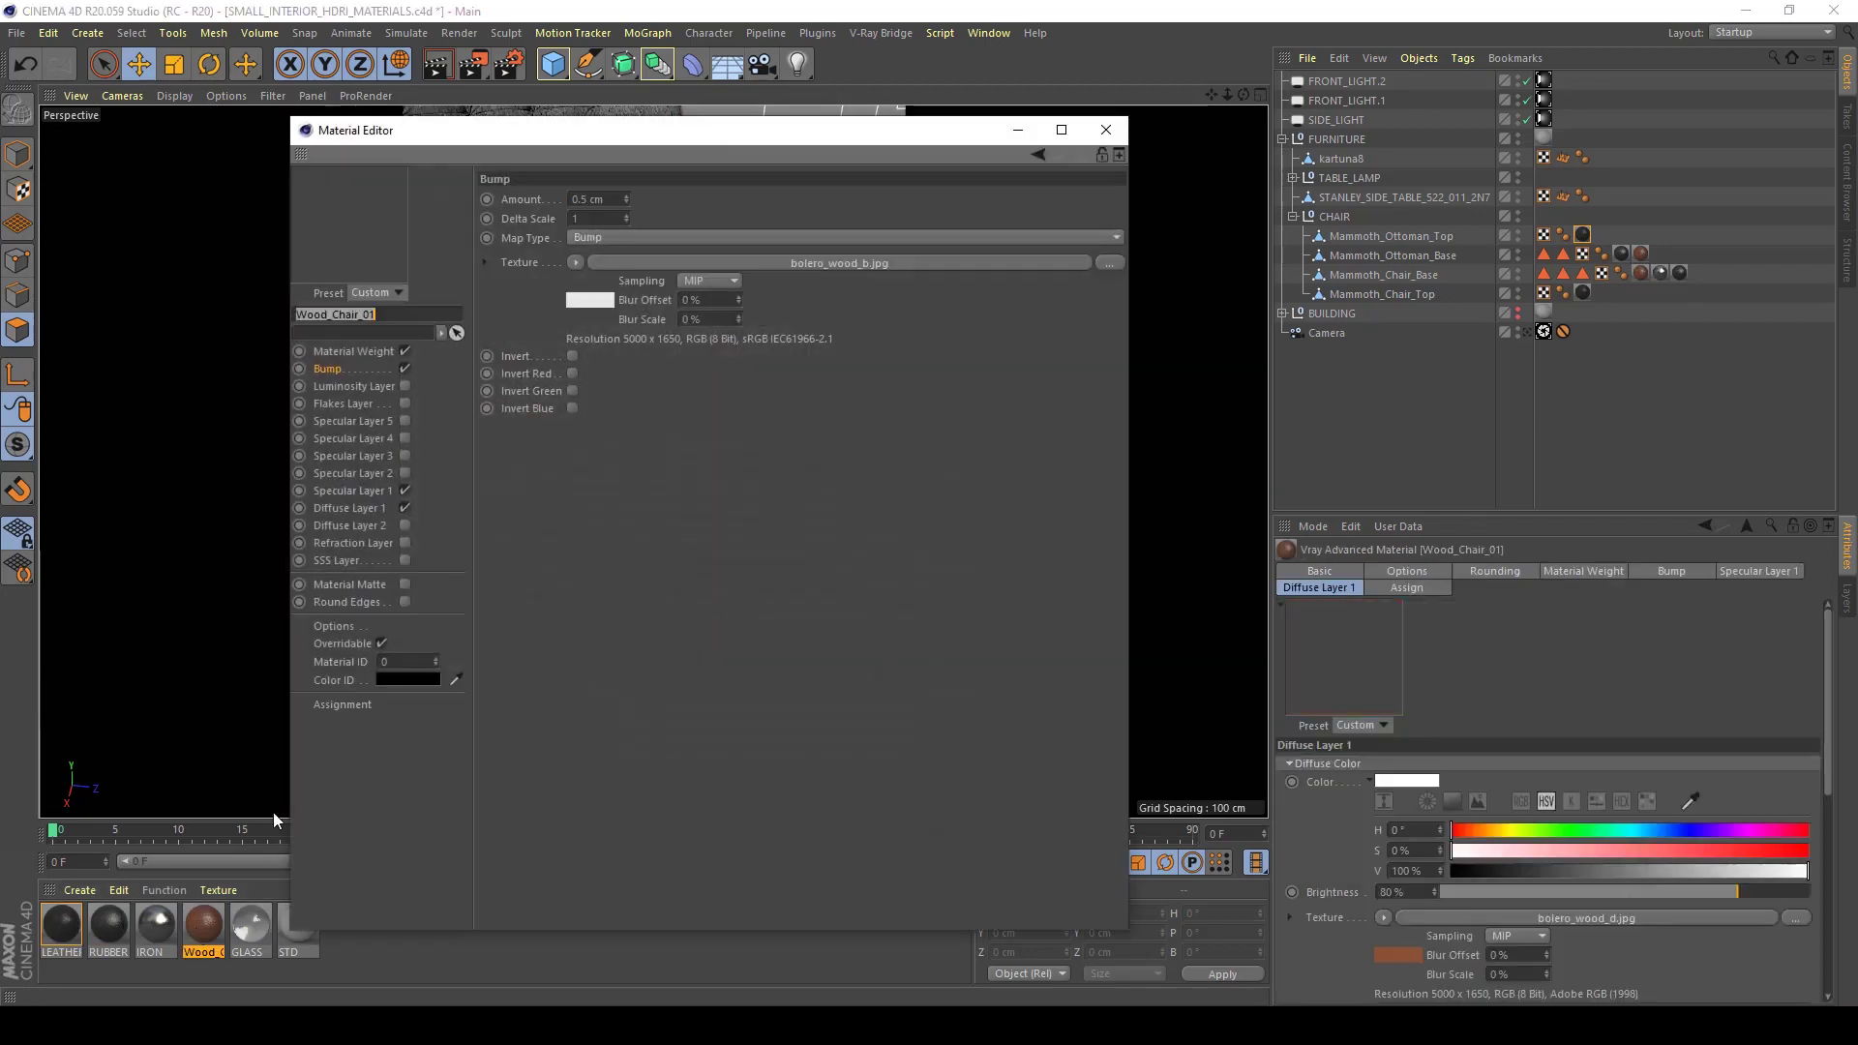
left_click_drag(419, 140, 1034, 147)
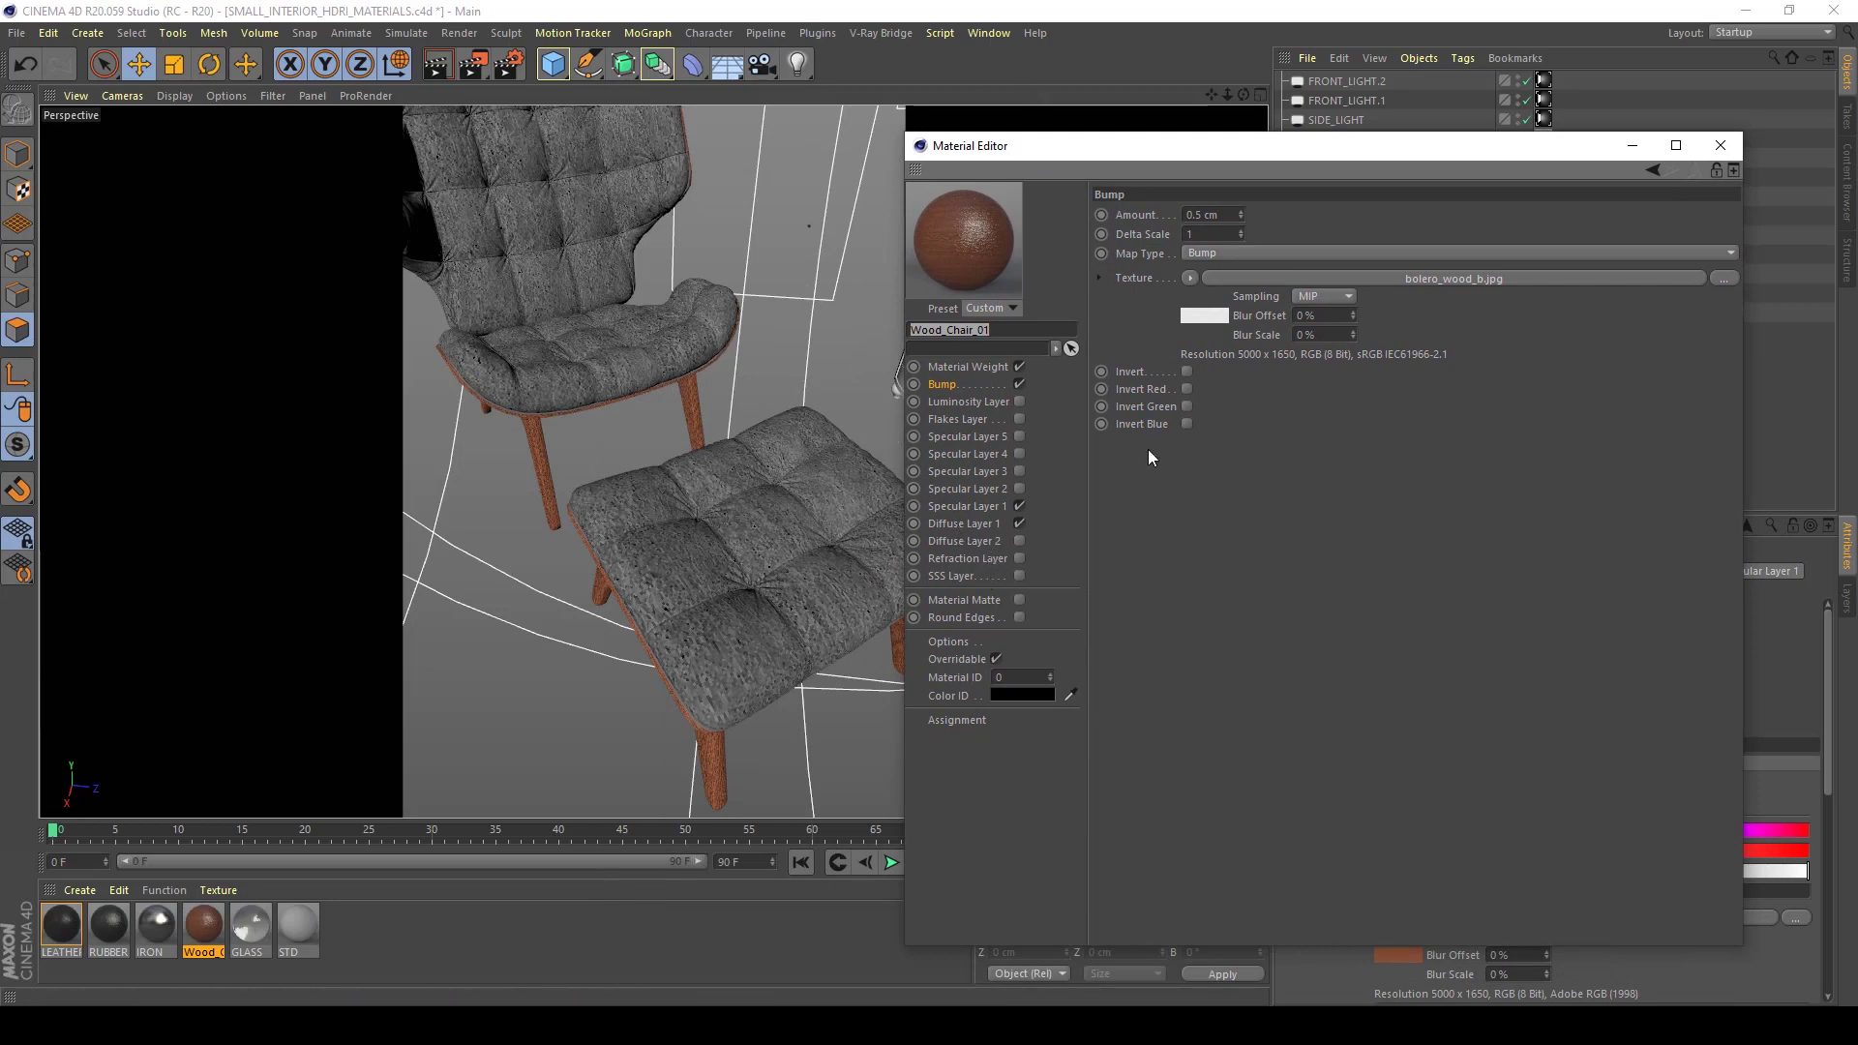
left_click(948, 643)
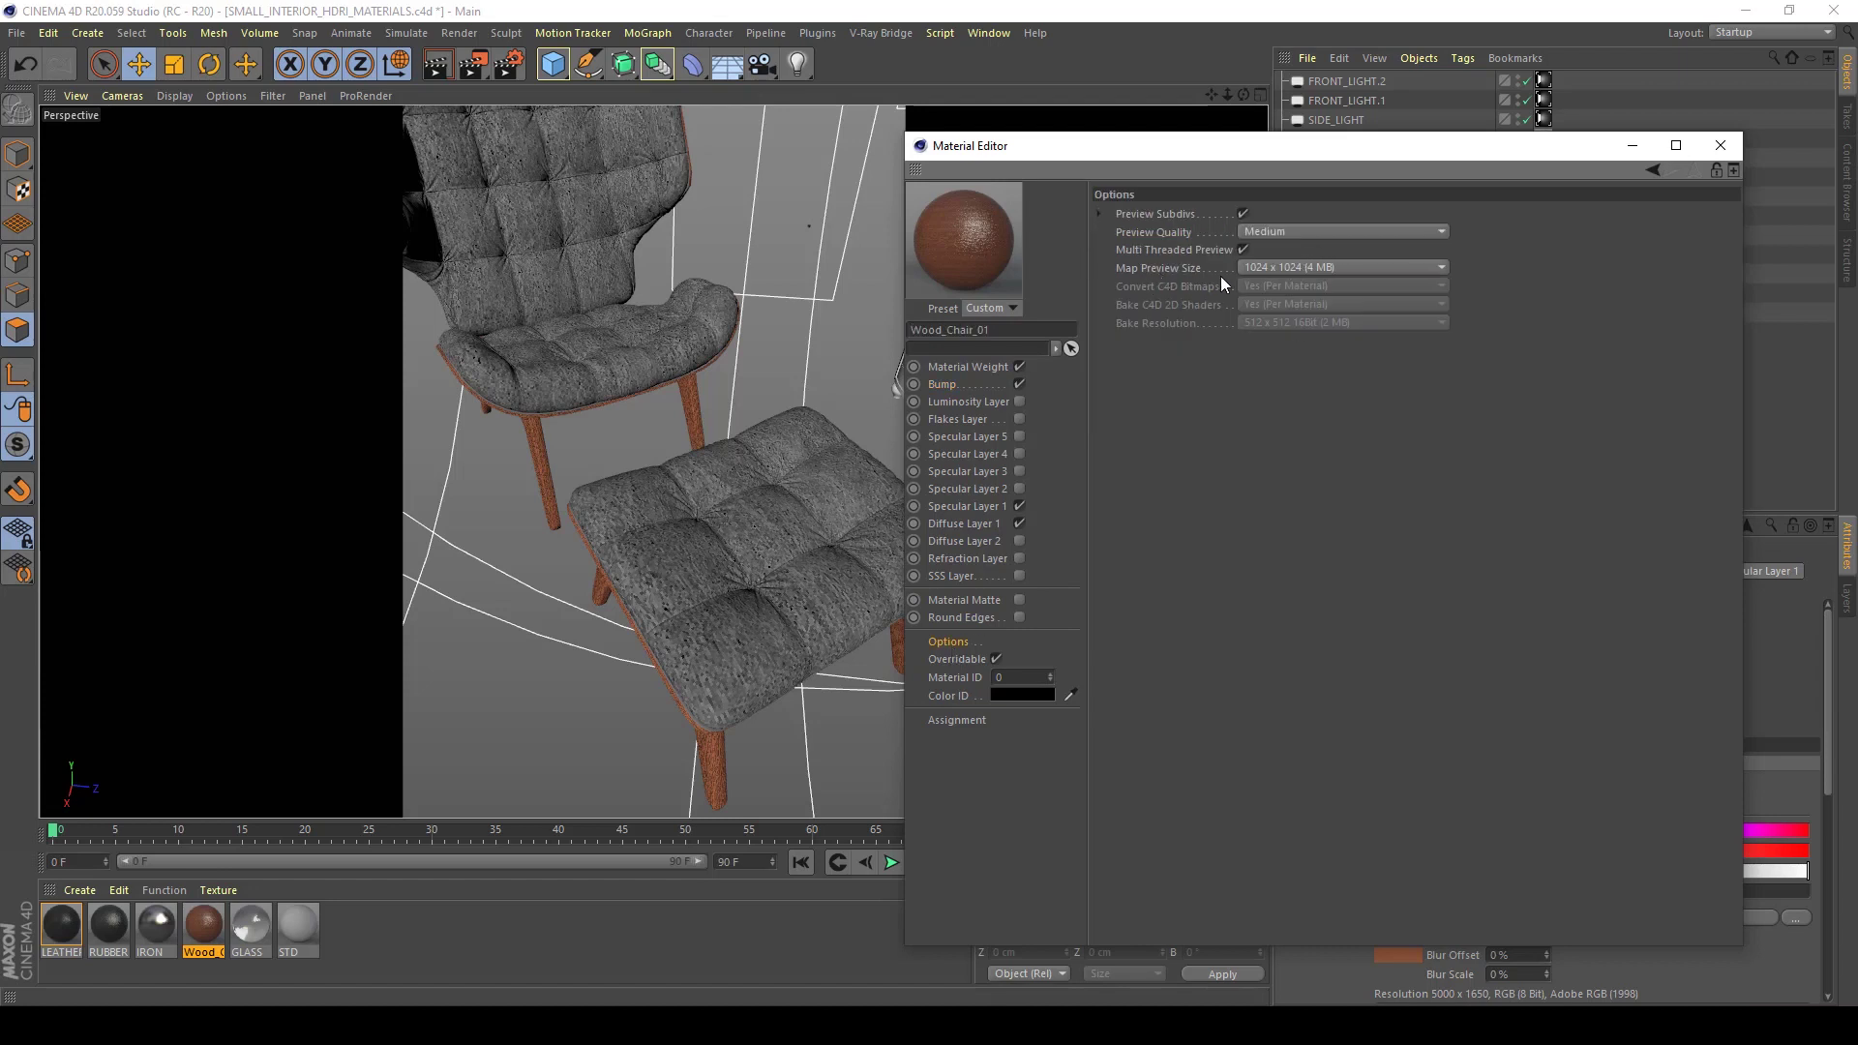
left_click(1255, 269)
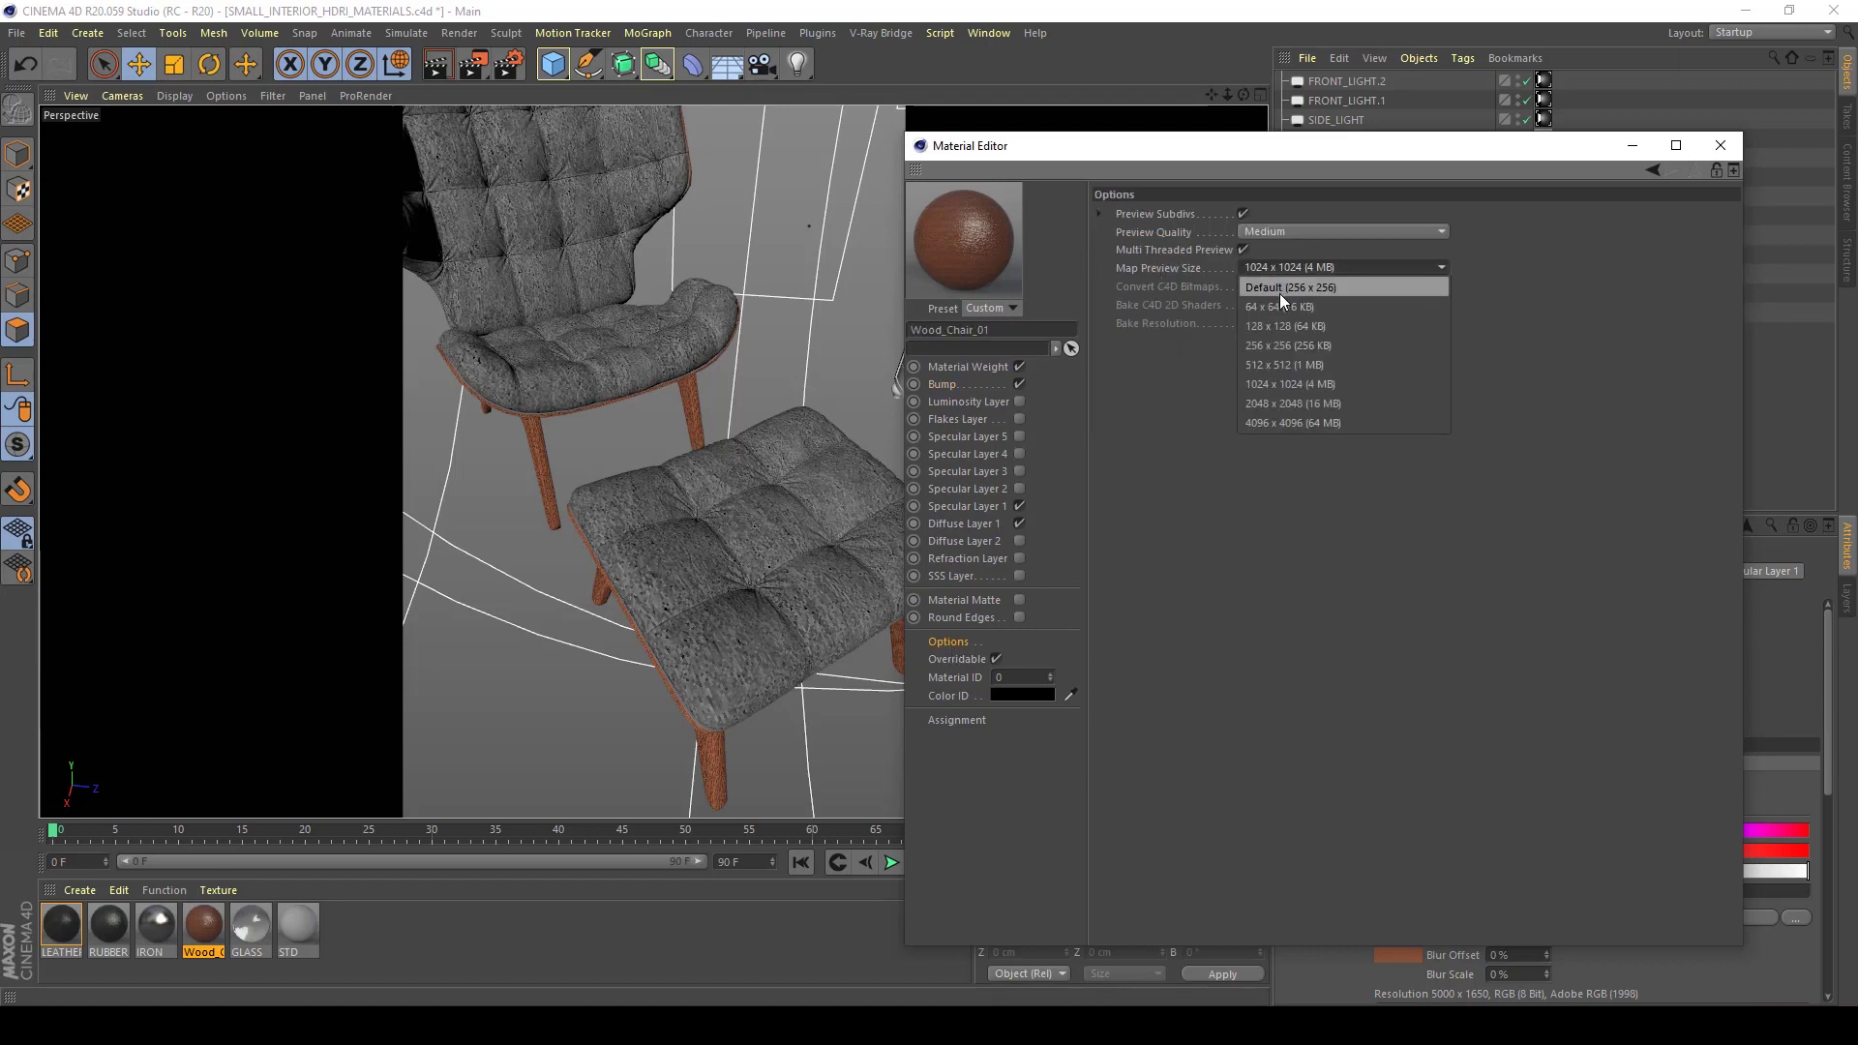
left_click(1280, 291)
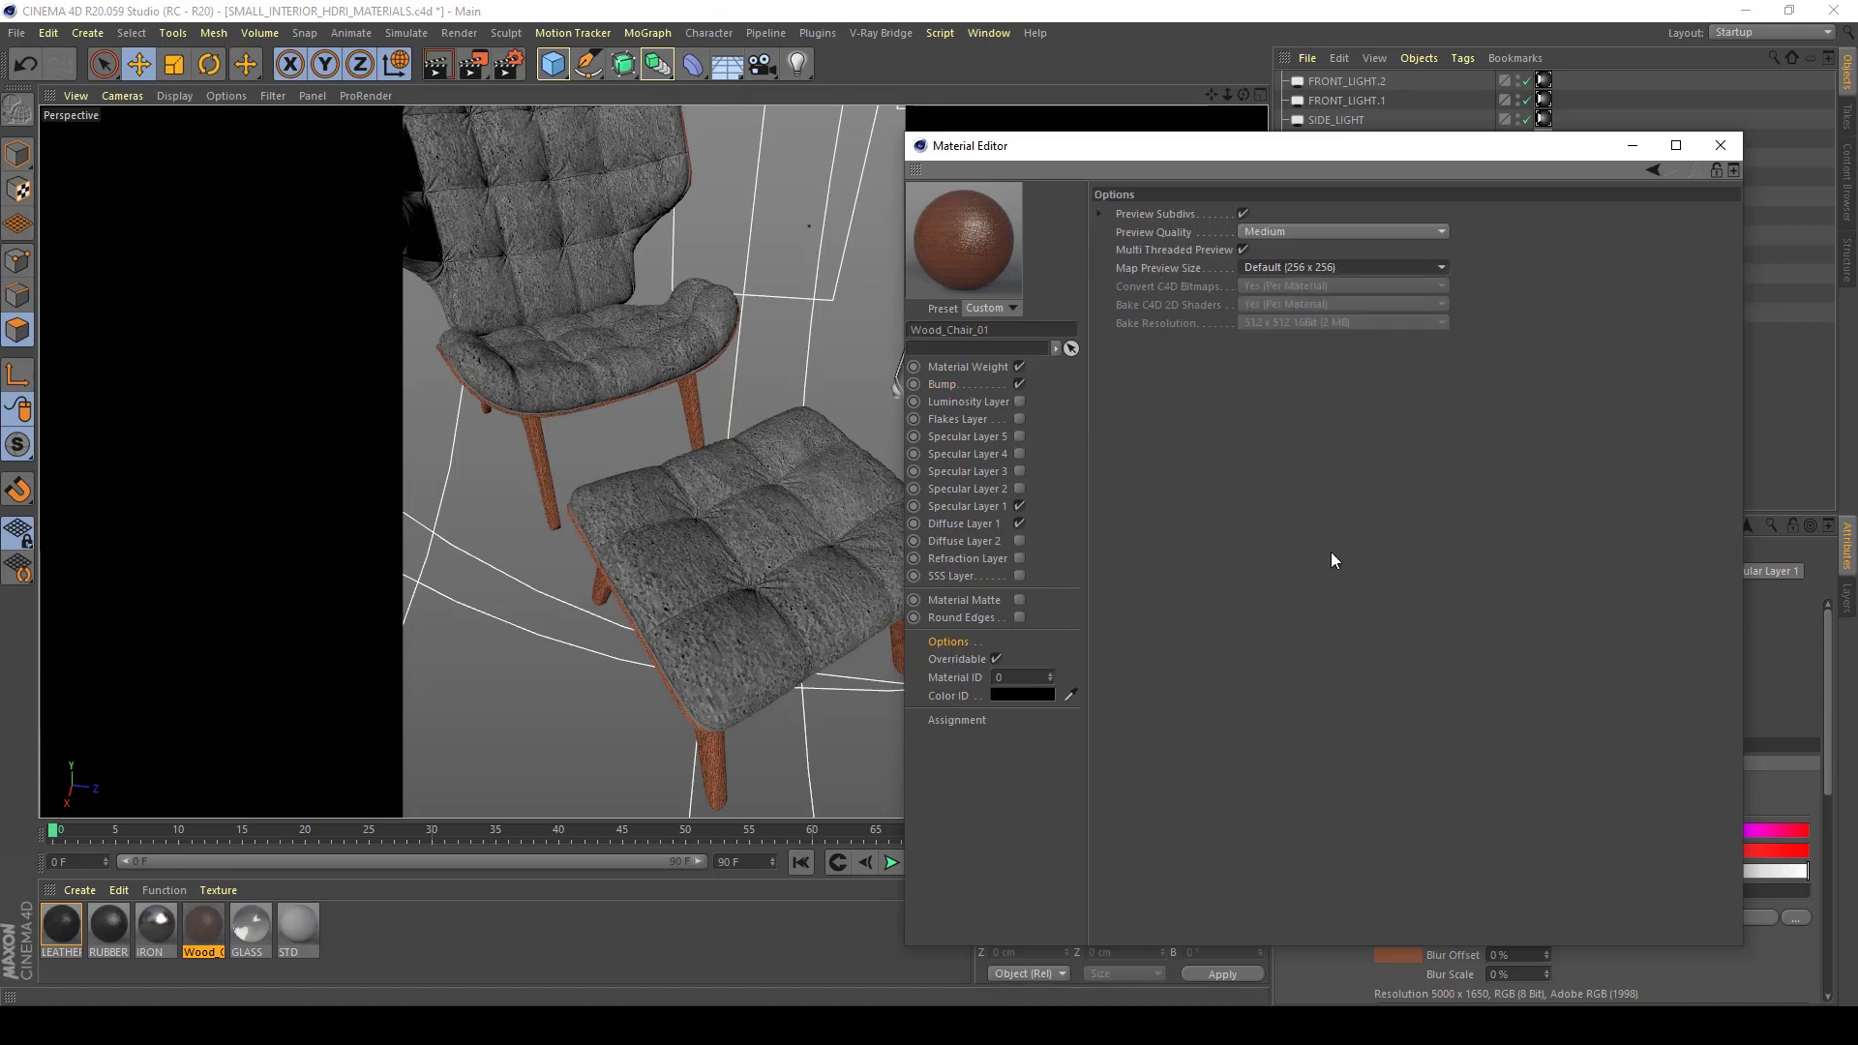
Close the Material Editor, view through the scene camera, unhide BUILDING and save
left_click(1720, 146)
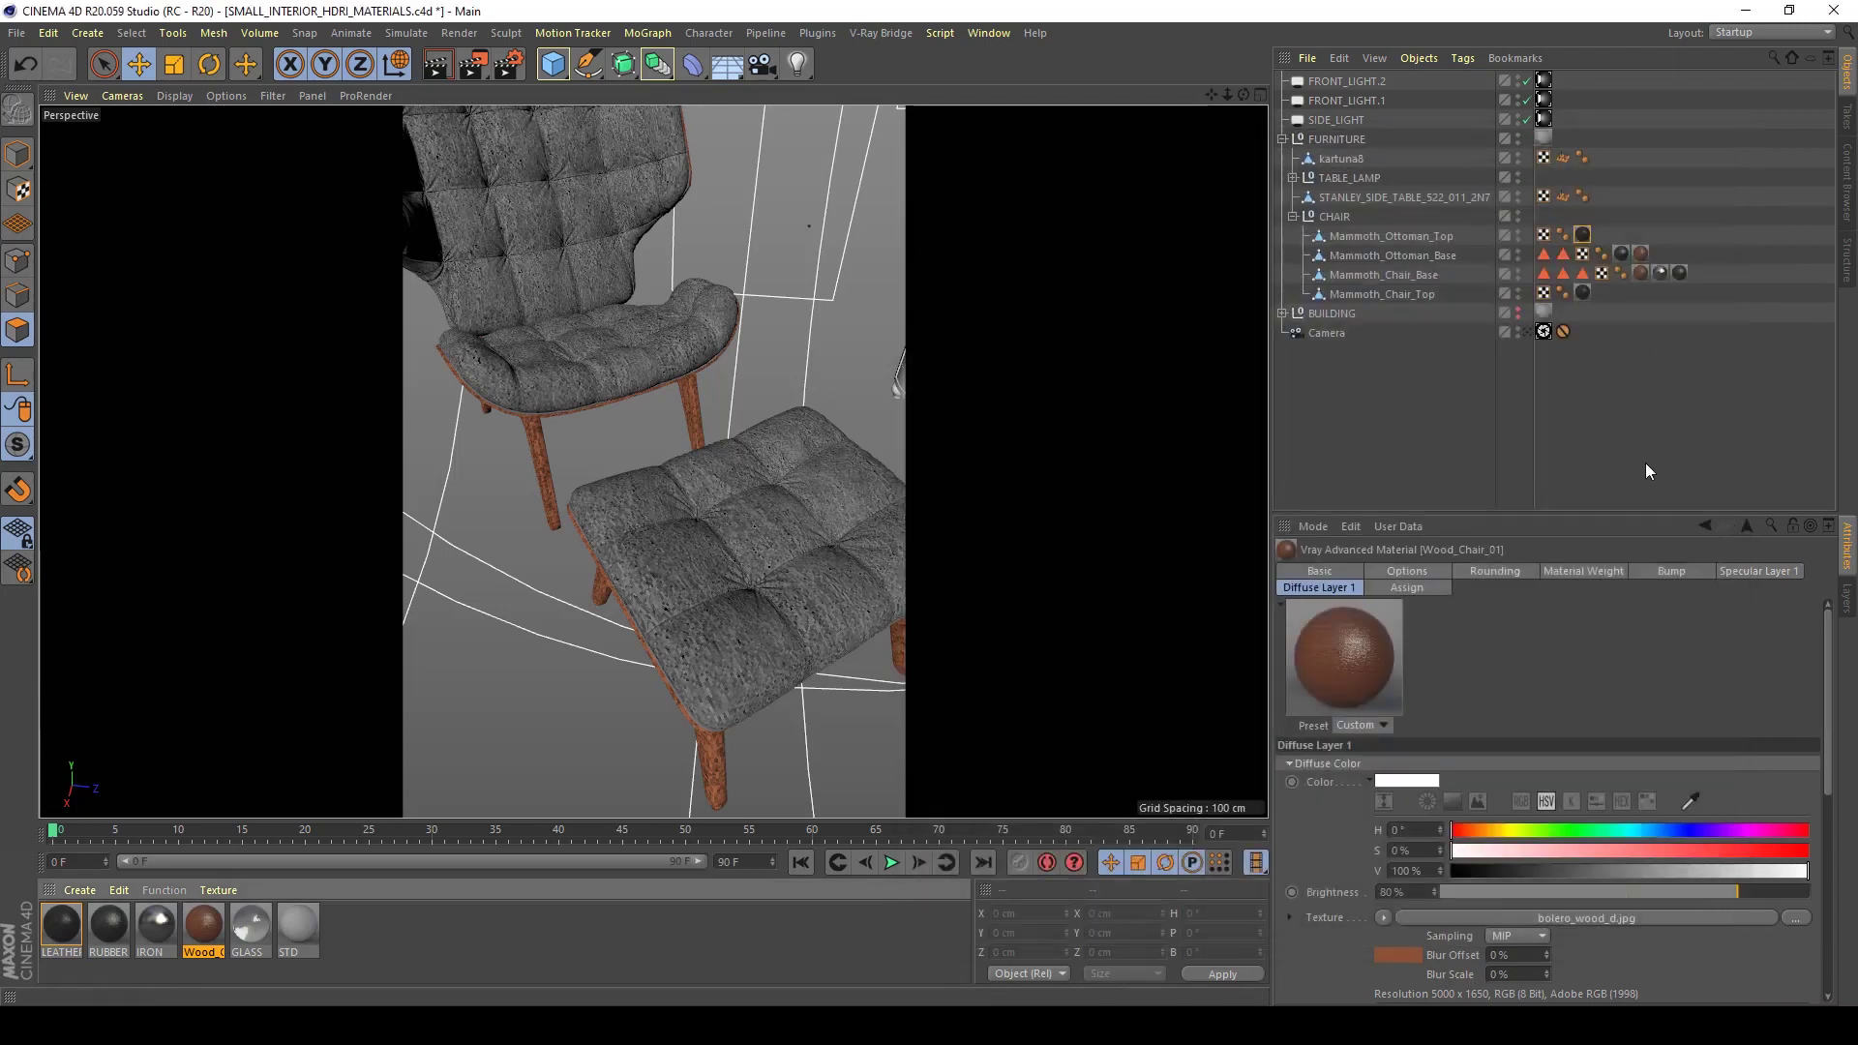
left_click(1529, 332)
left_click(1526, 333)
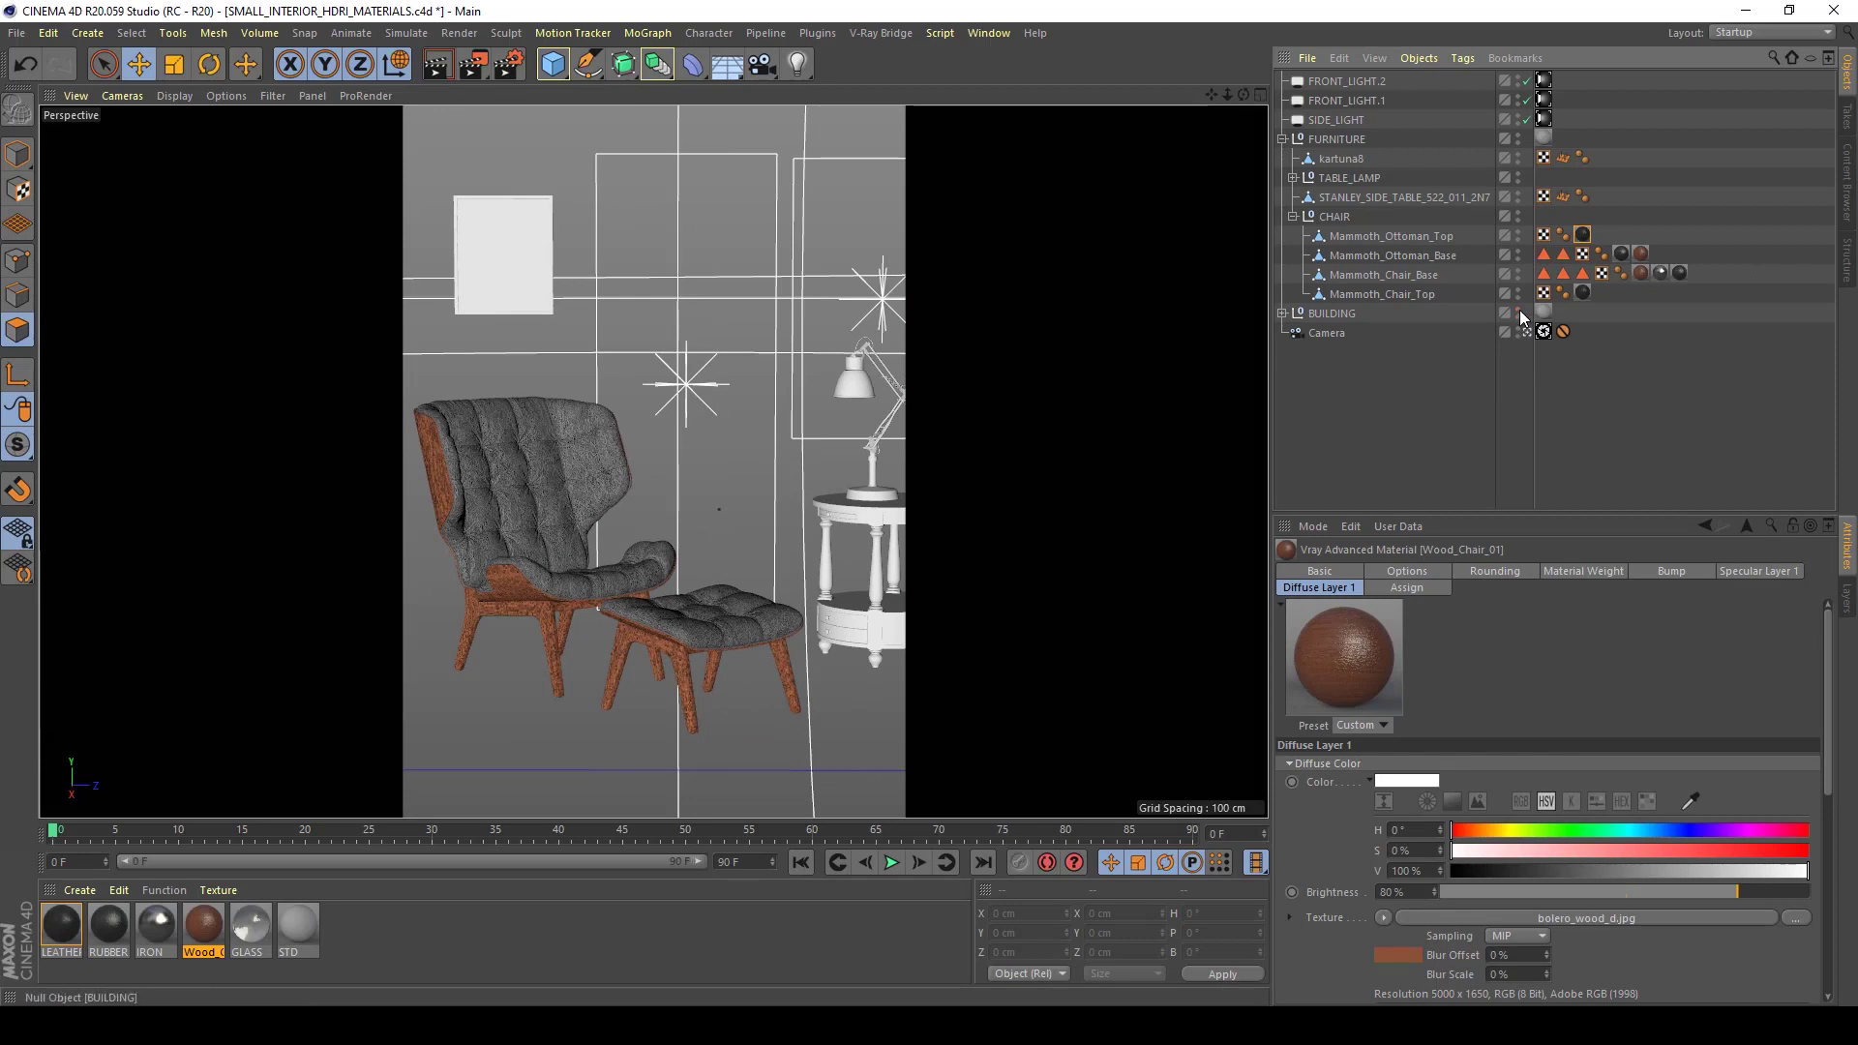
left_click(1519, 311)
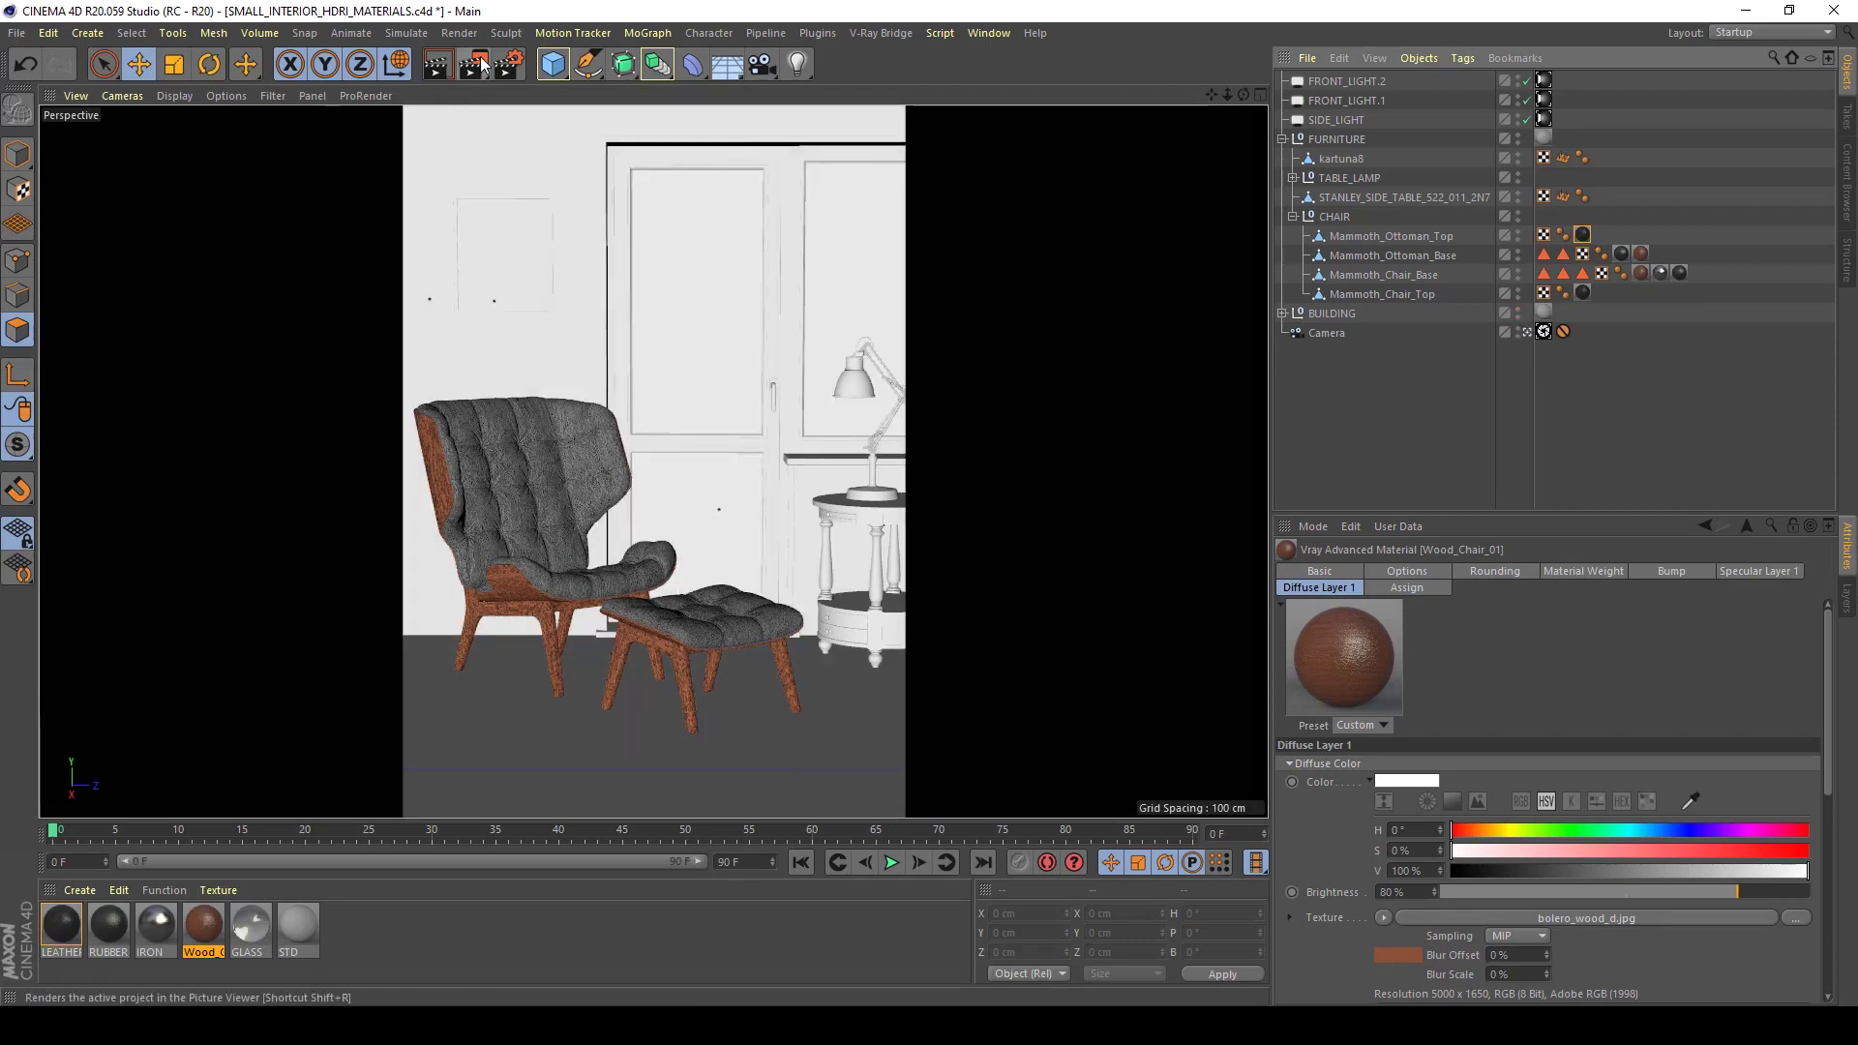
key("ctrl+s")
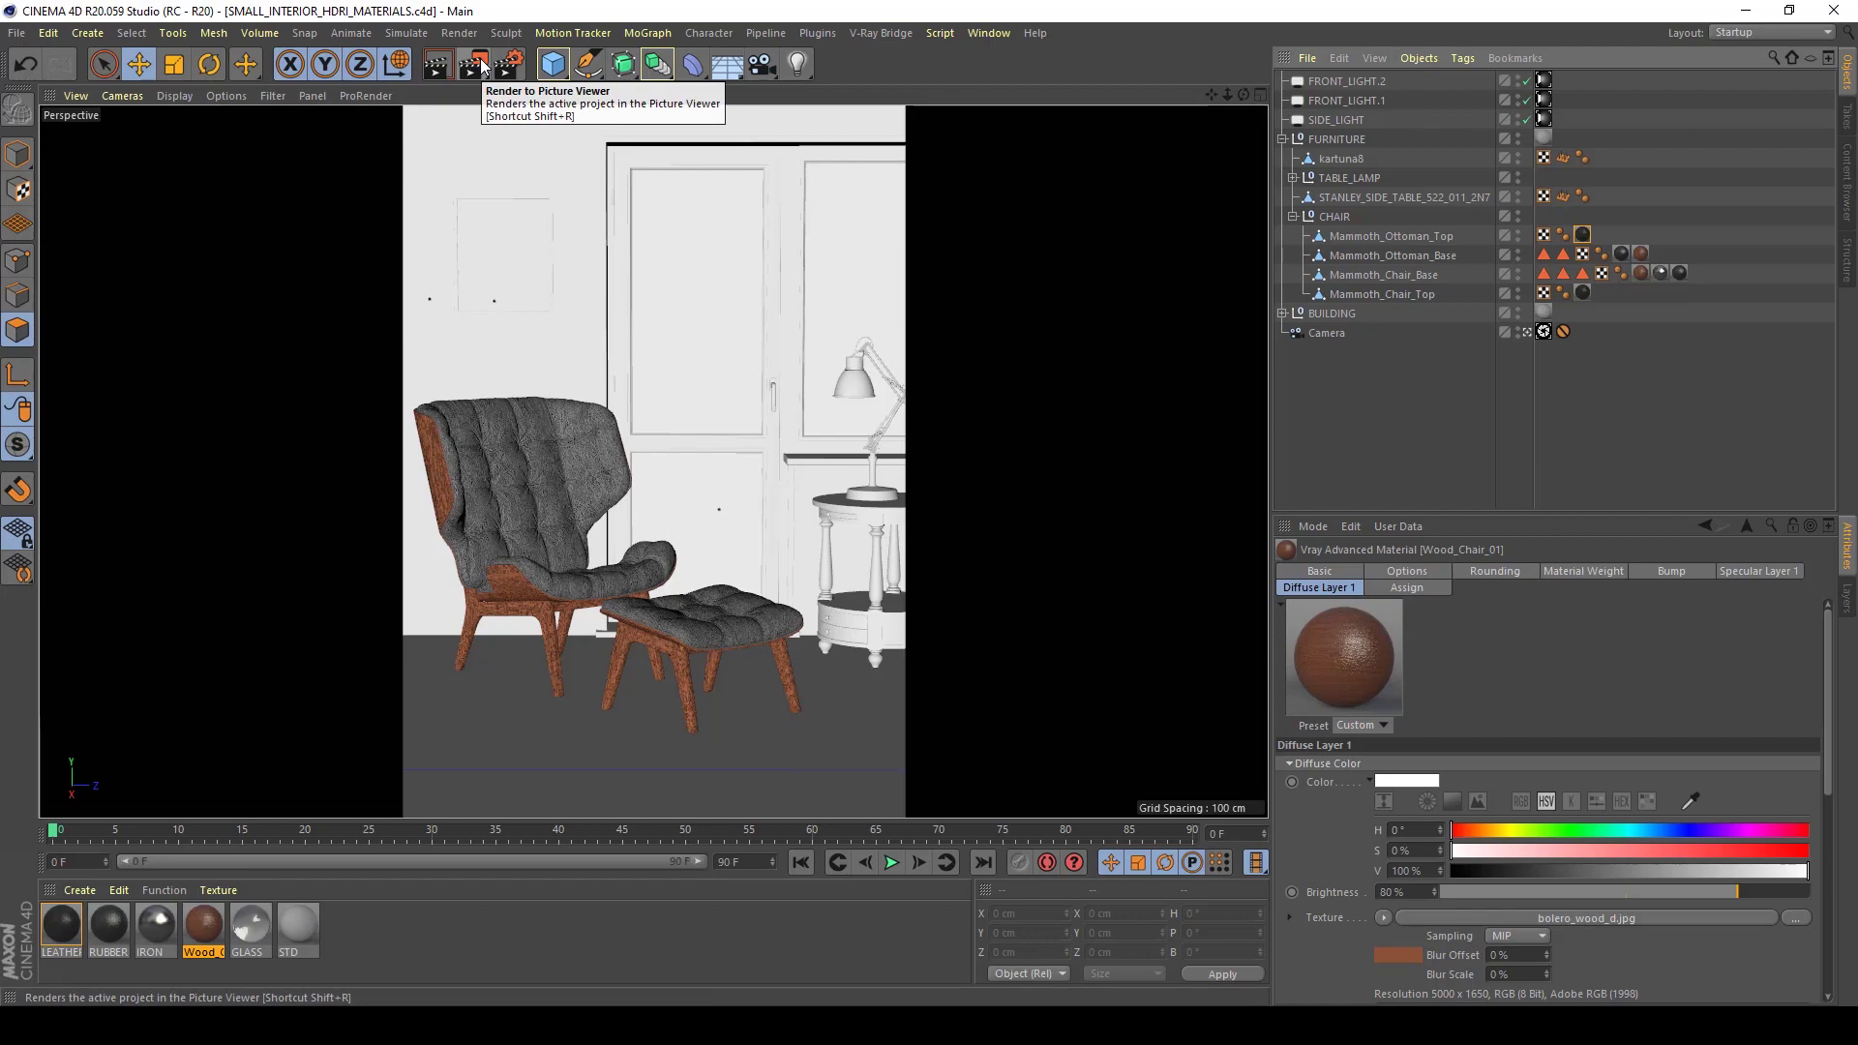
Render to the Picture Viewer, delete the mammoth_leather_B.jpg history entry, and enlarge the viewer
left_click(481, 66)
left_click(1438, 341)
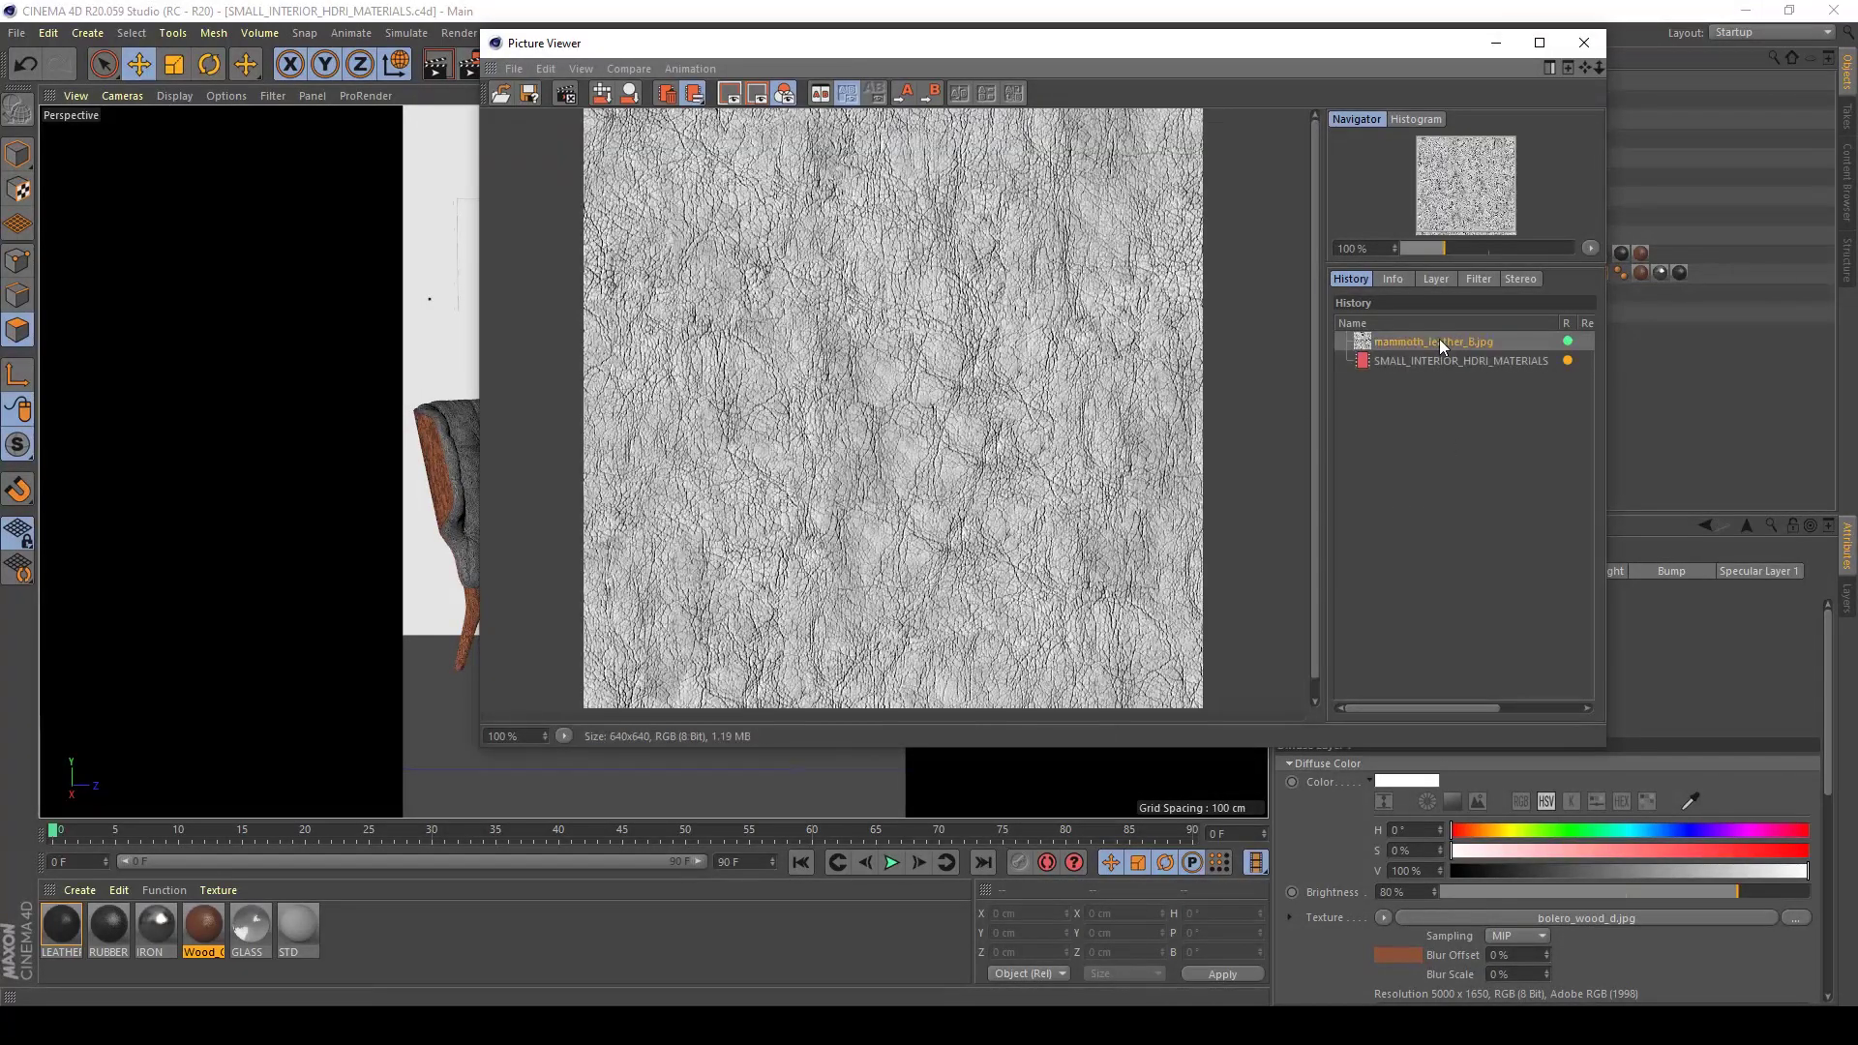
key("Delete")
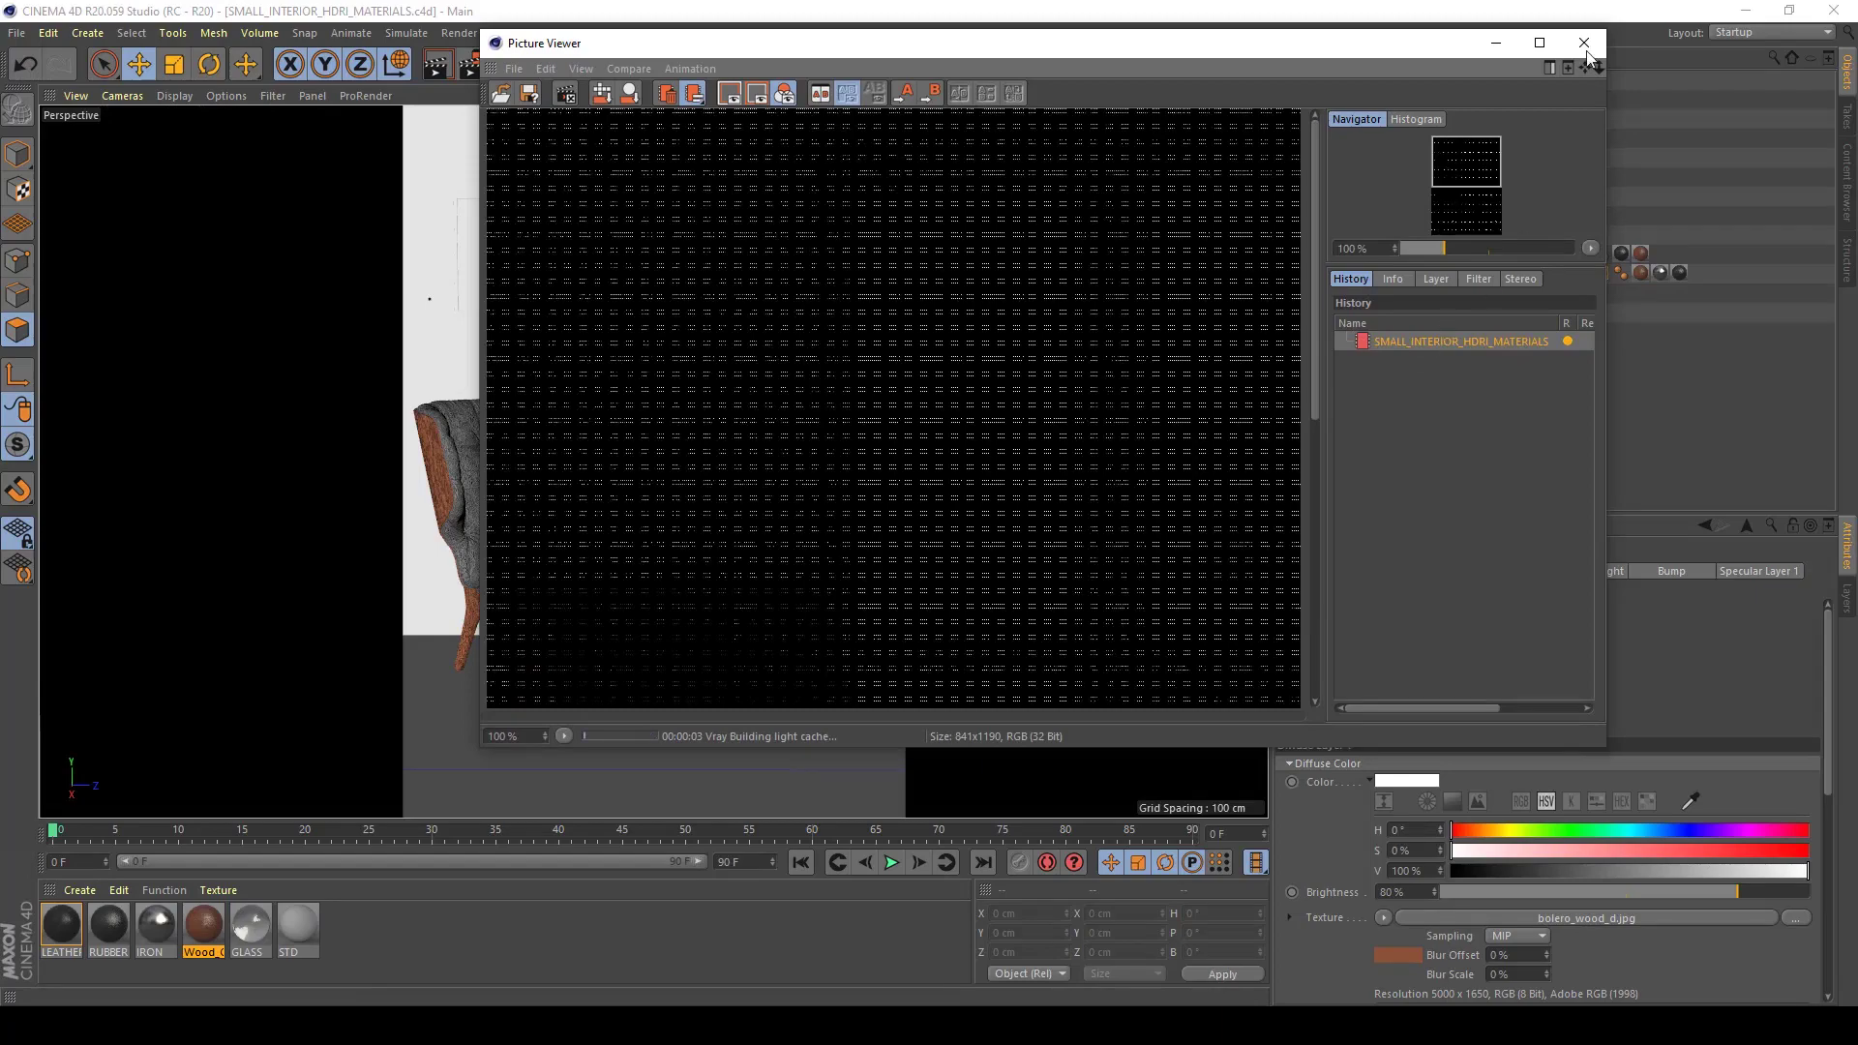
left_click_drag(1382, 44, 1213, 44)
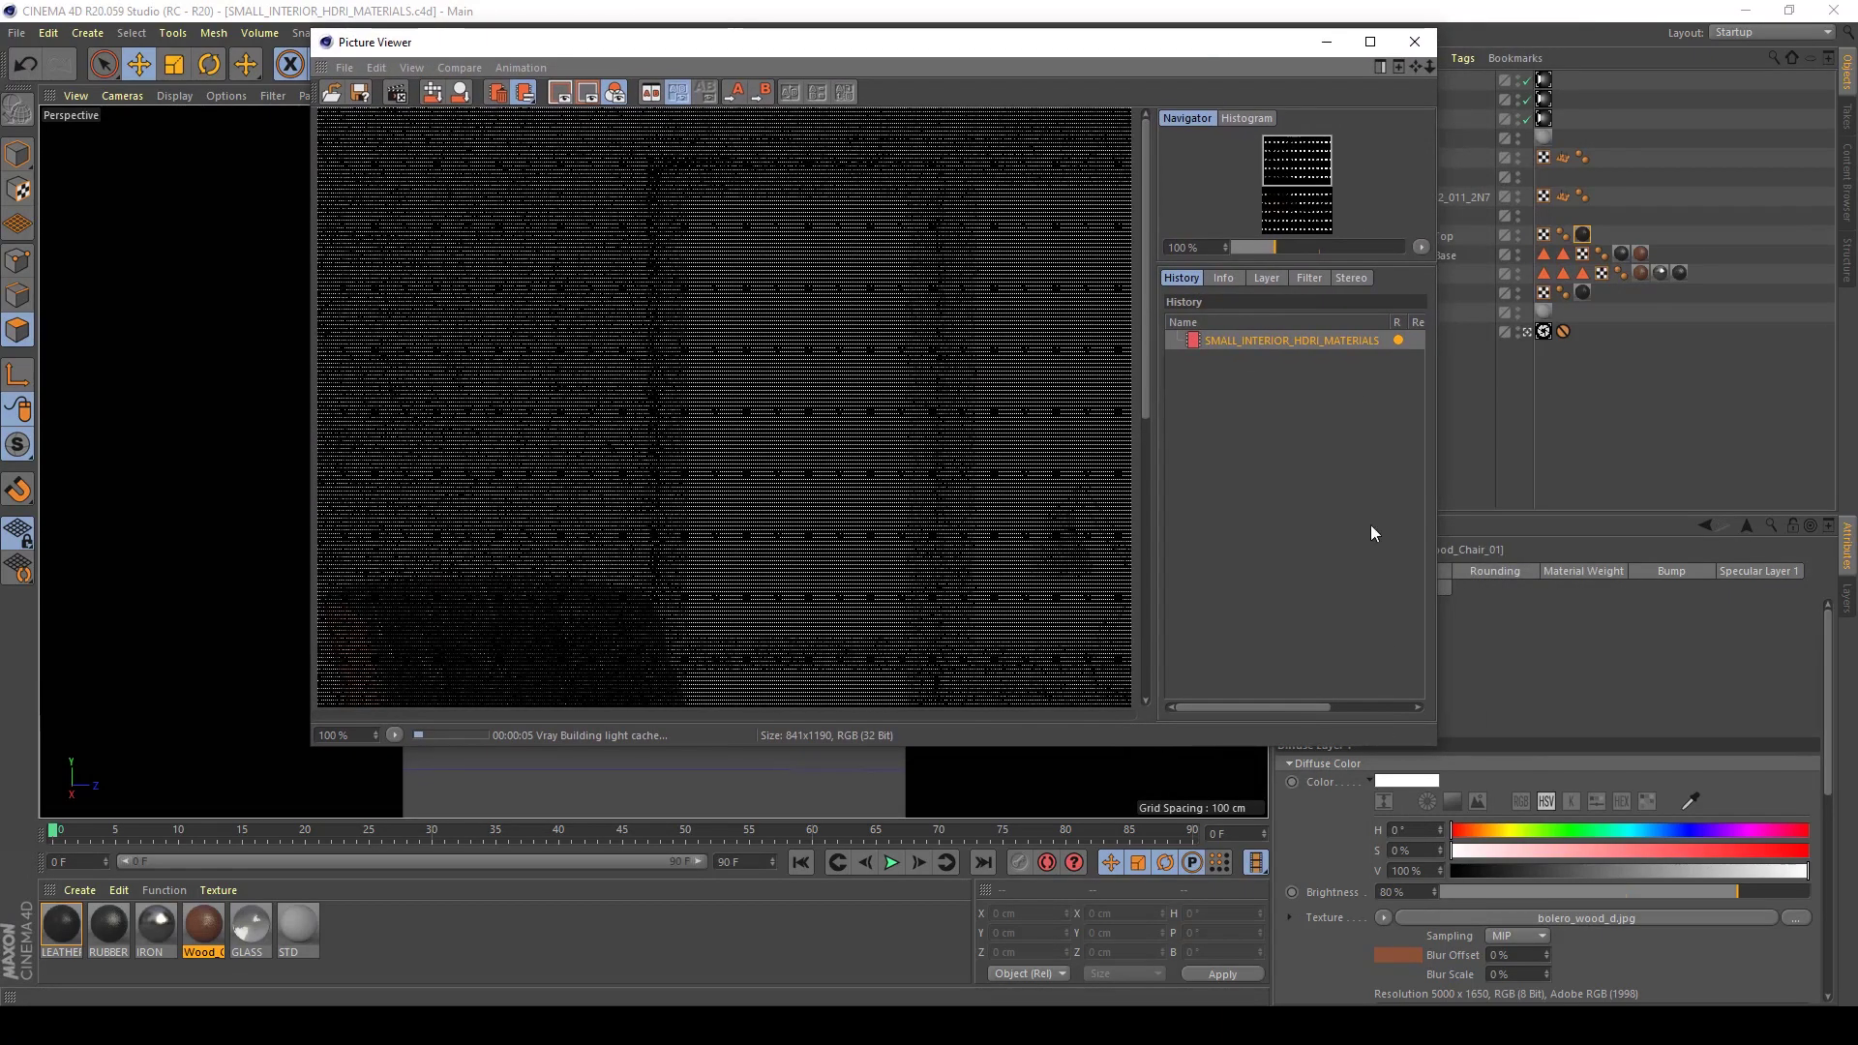
left_click(1369, 42)
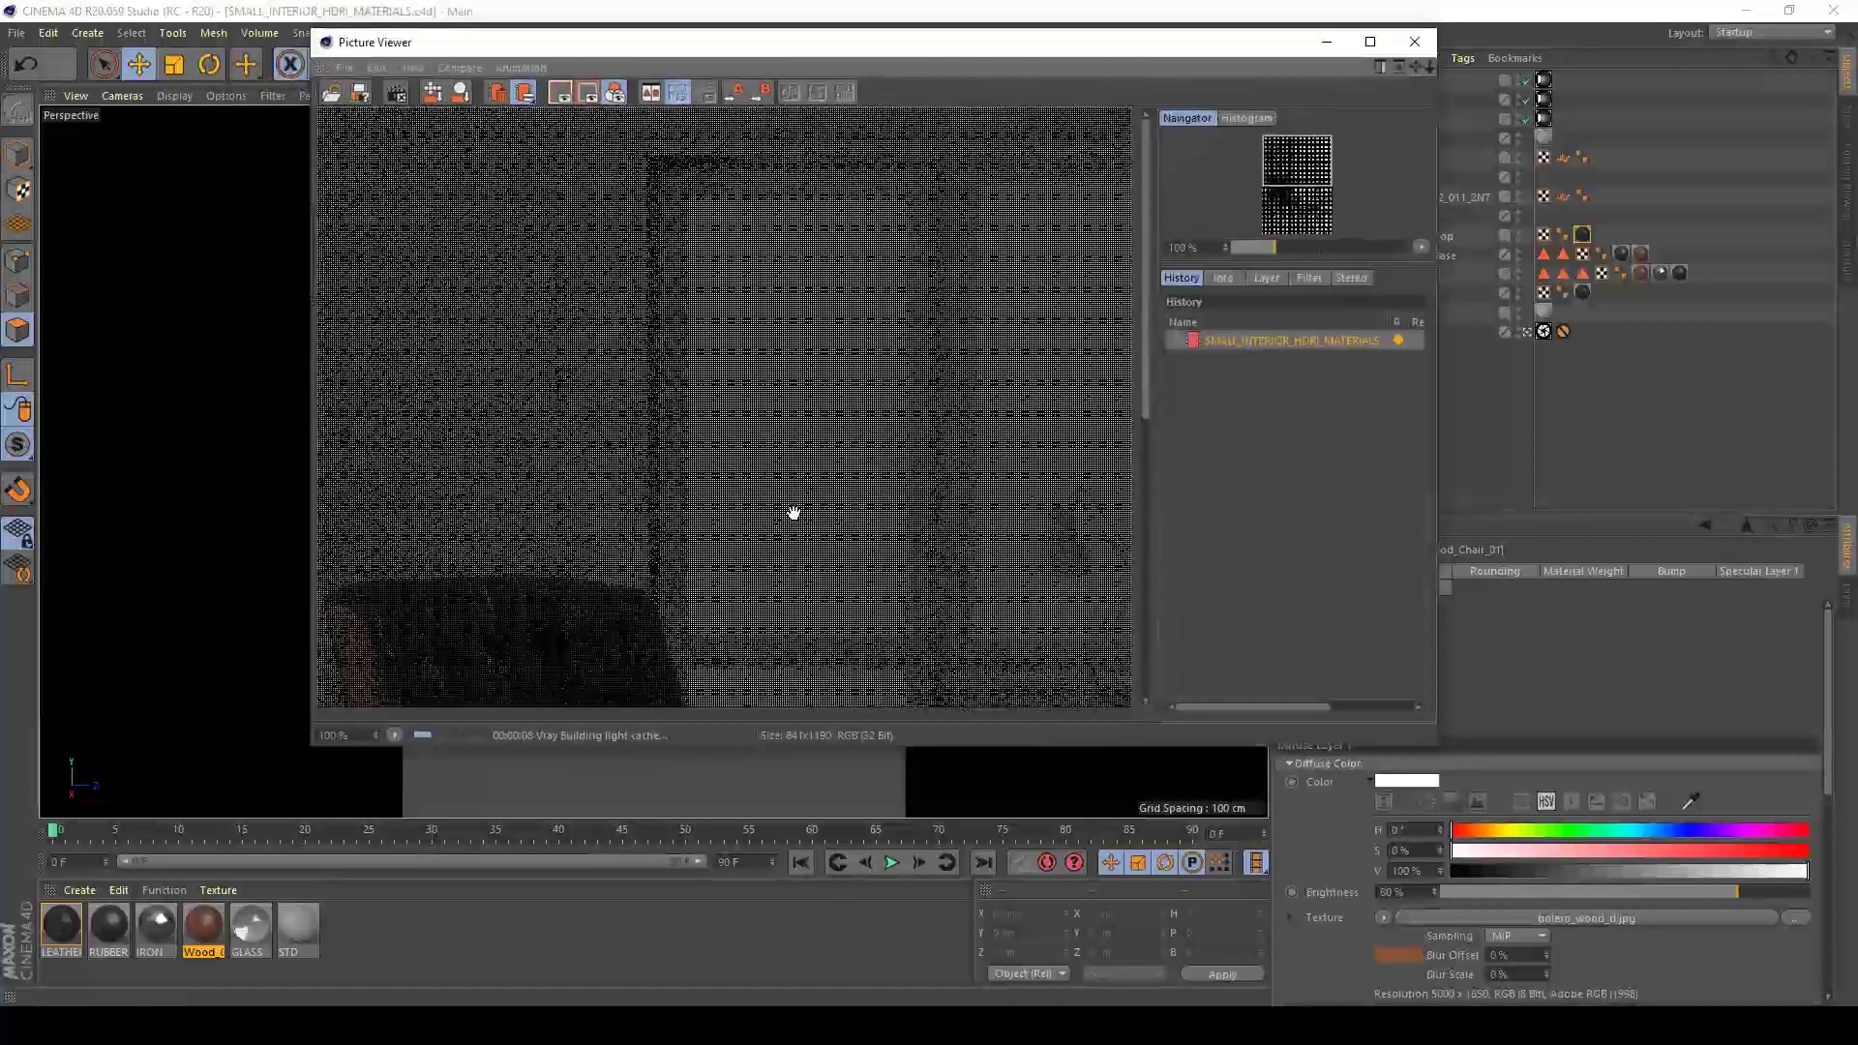
scroll(794, 513, "down", 1)
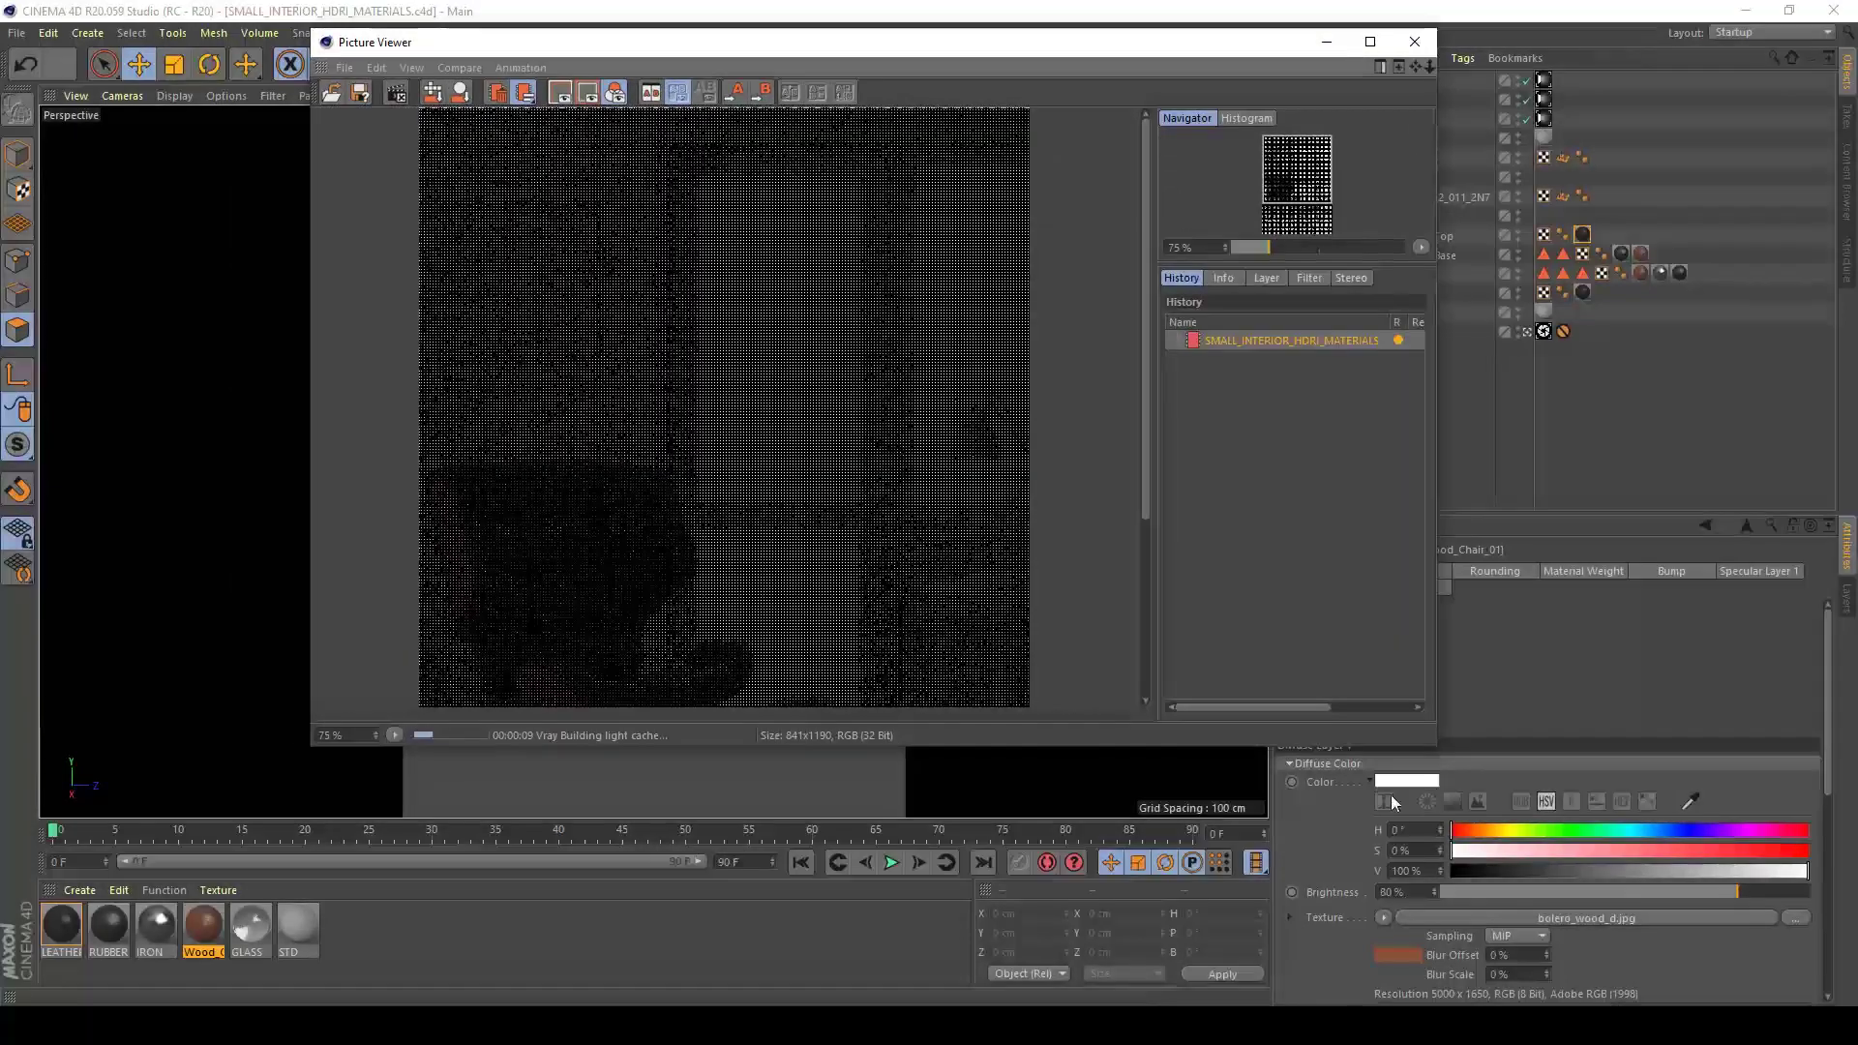
left_click_drag(1442, 771, 1555, 1026)
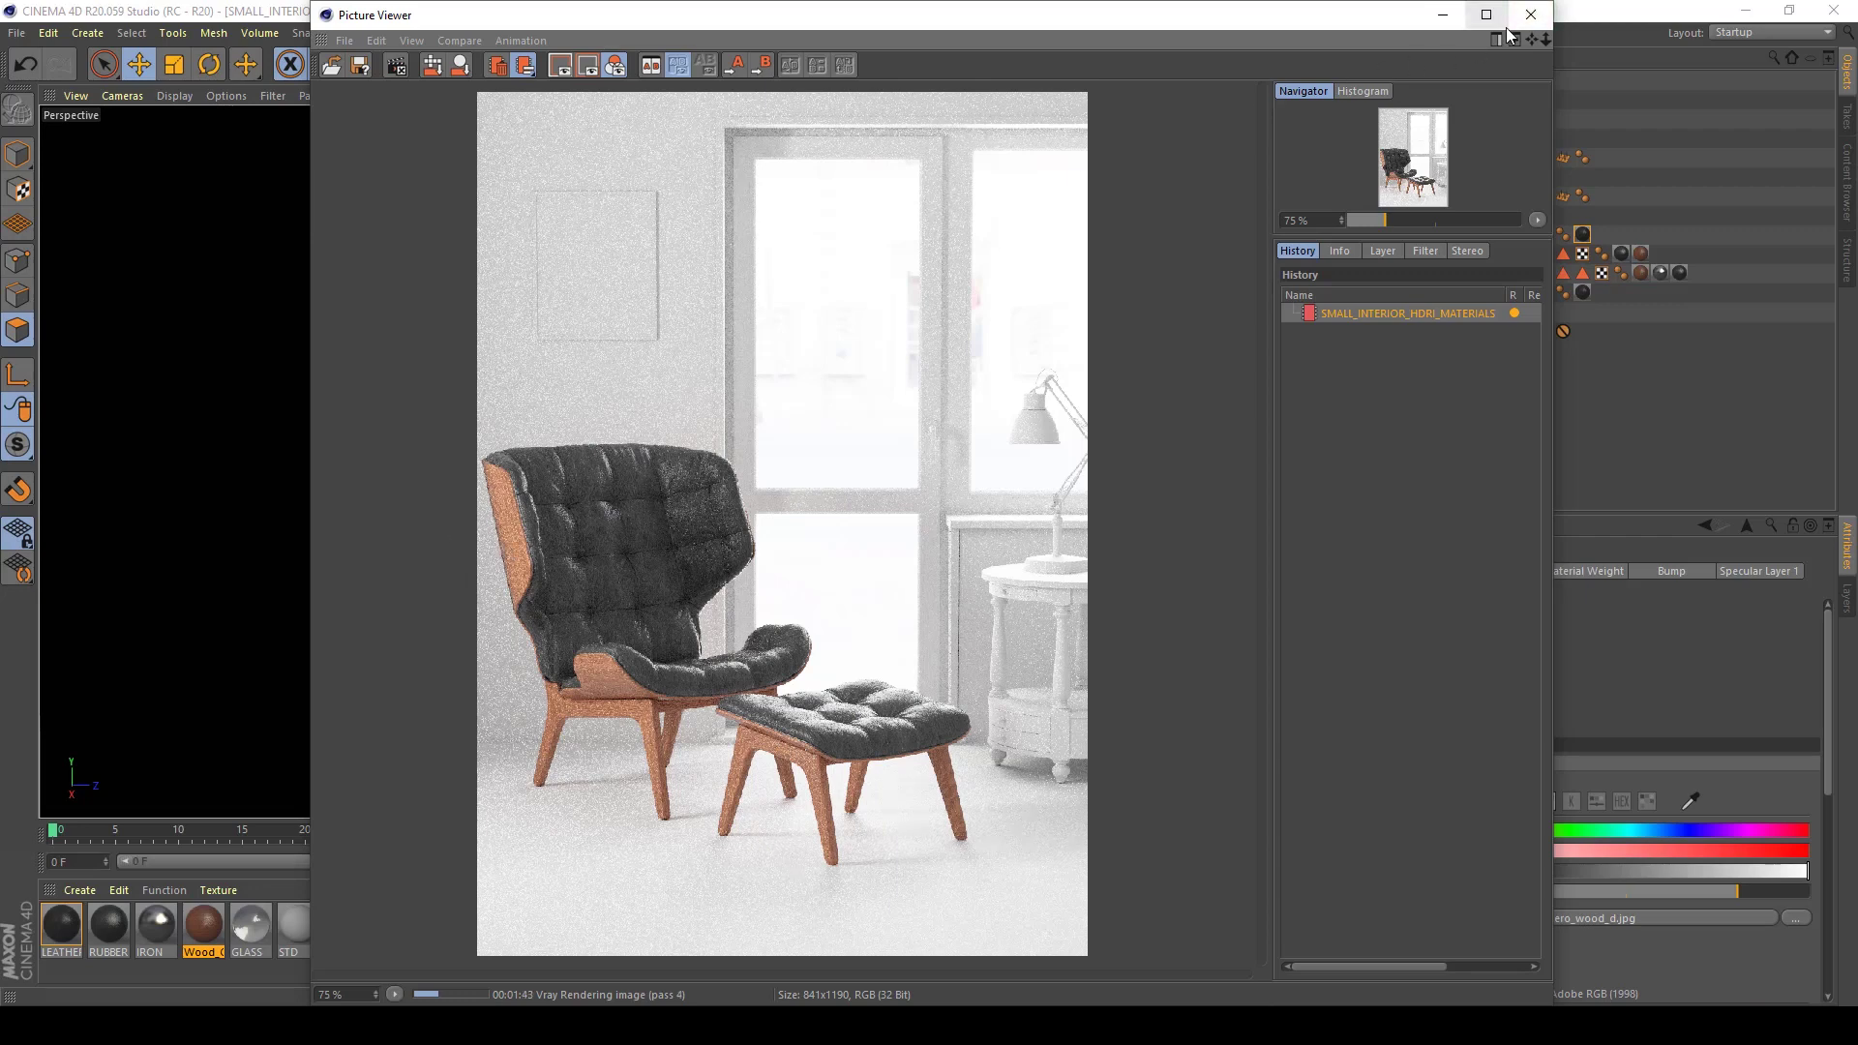
Stop the current render, set LEATHER's Diffuse Layer 1 value to 15 %, and render again
left_click(1530, 15)
left_click(968, 590)
left_click(73, 937)
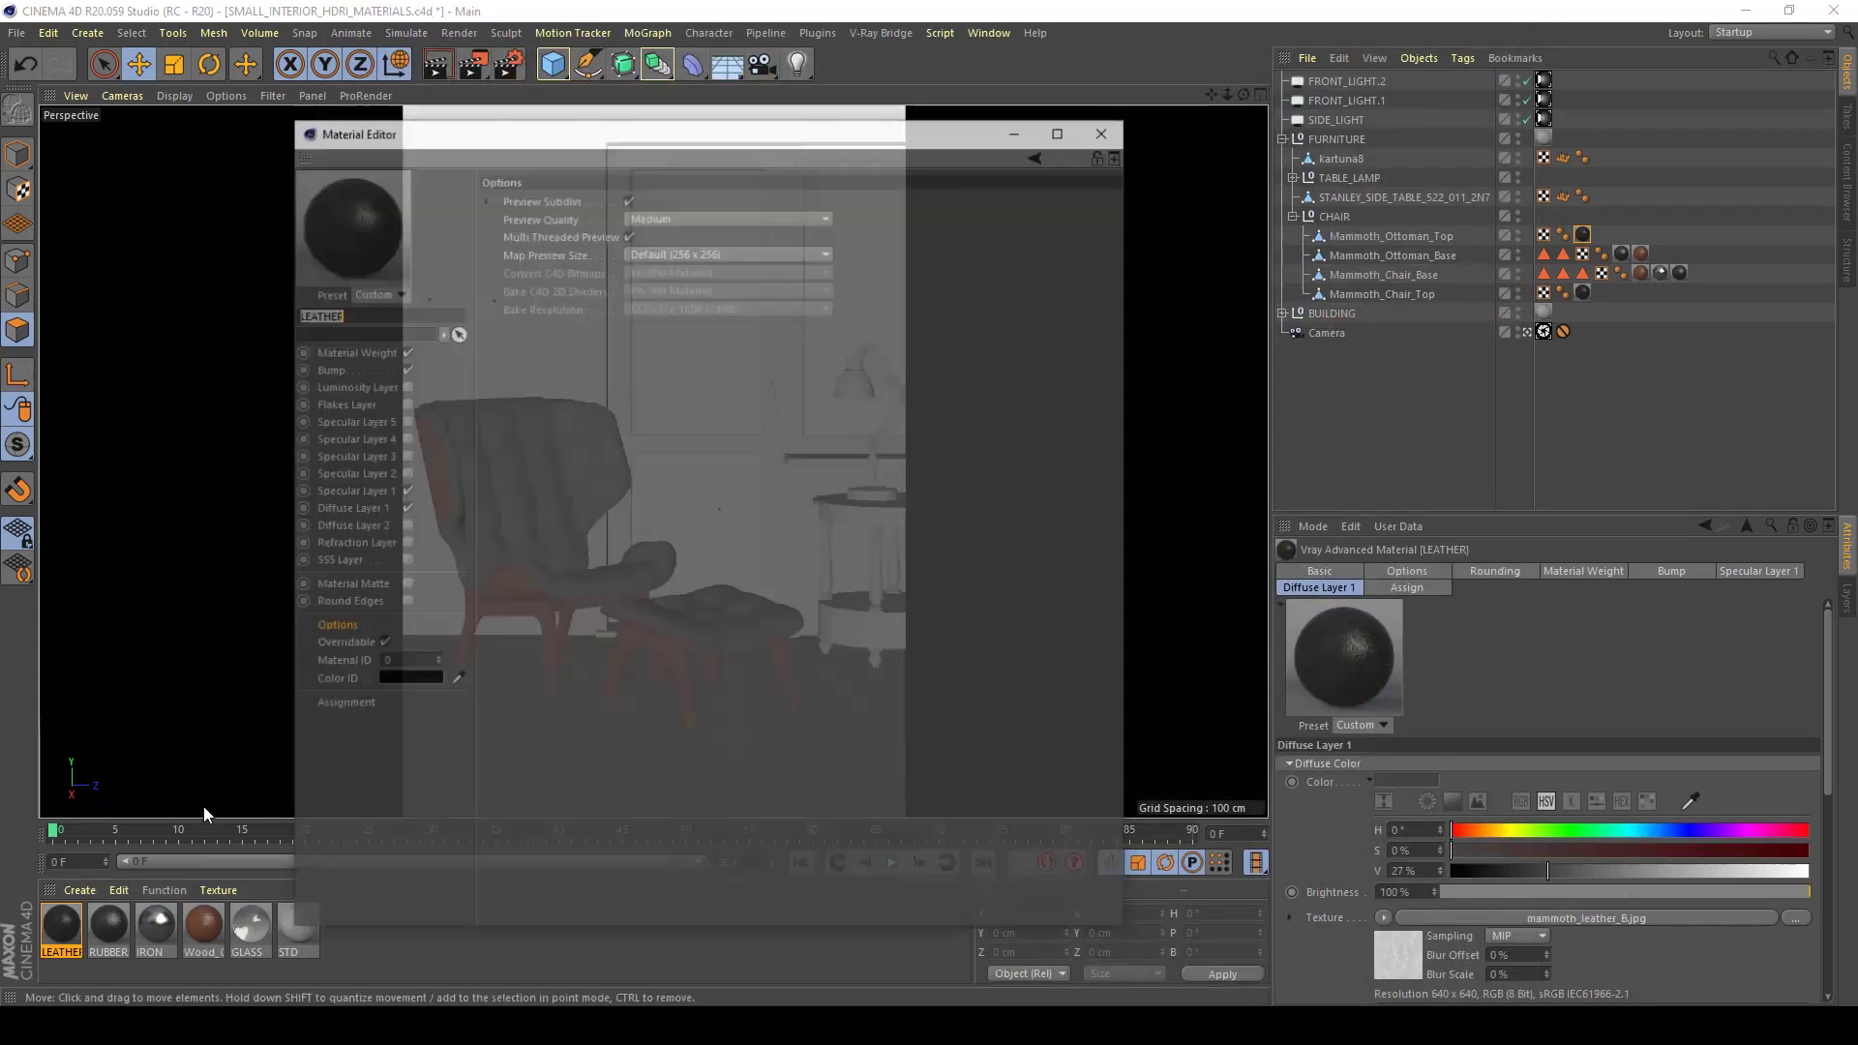
left_click(344, 508)
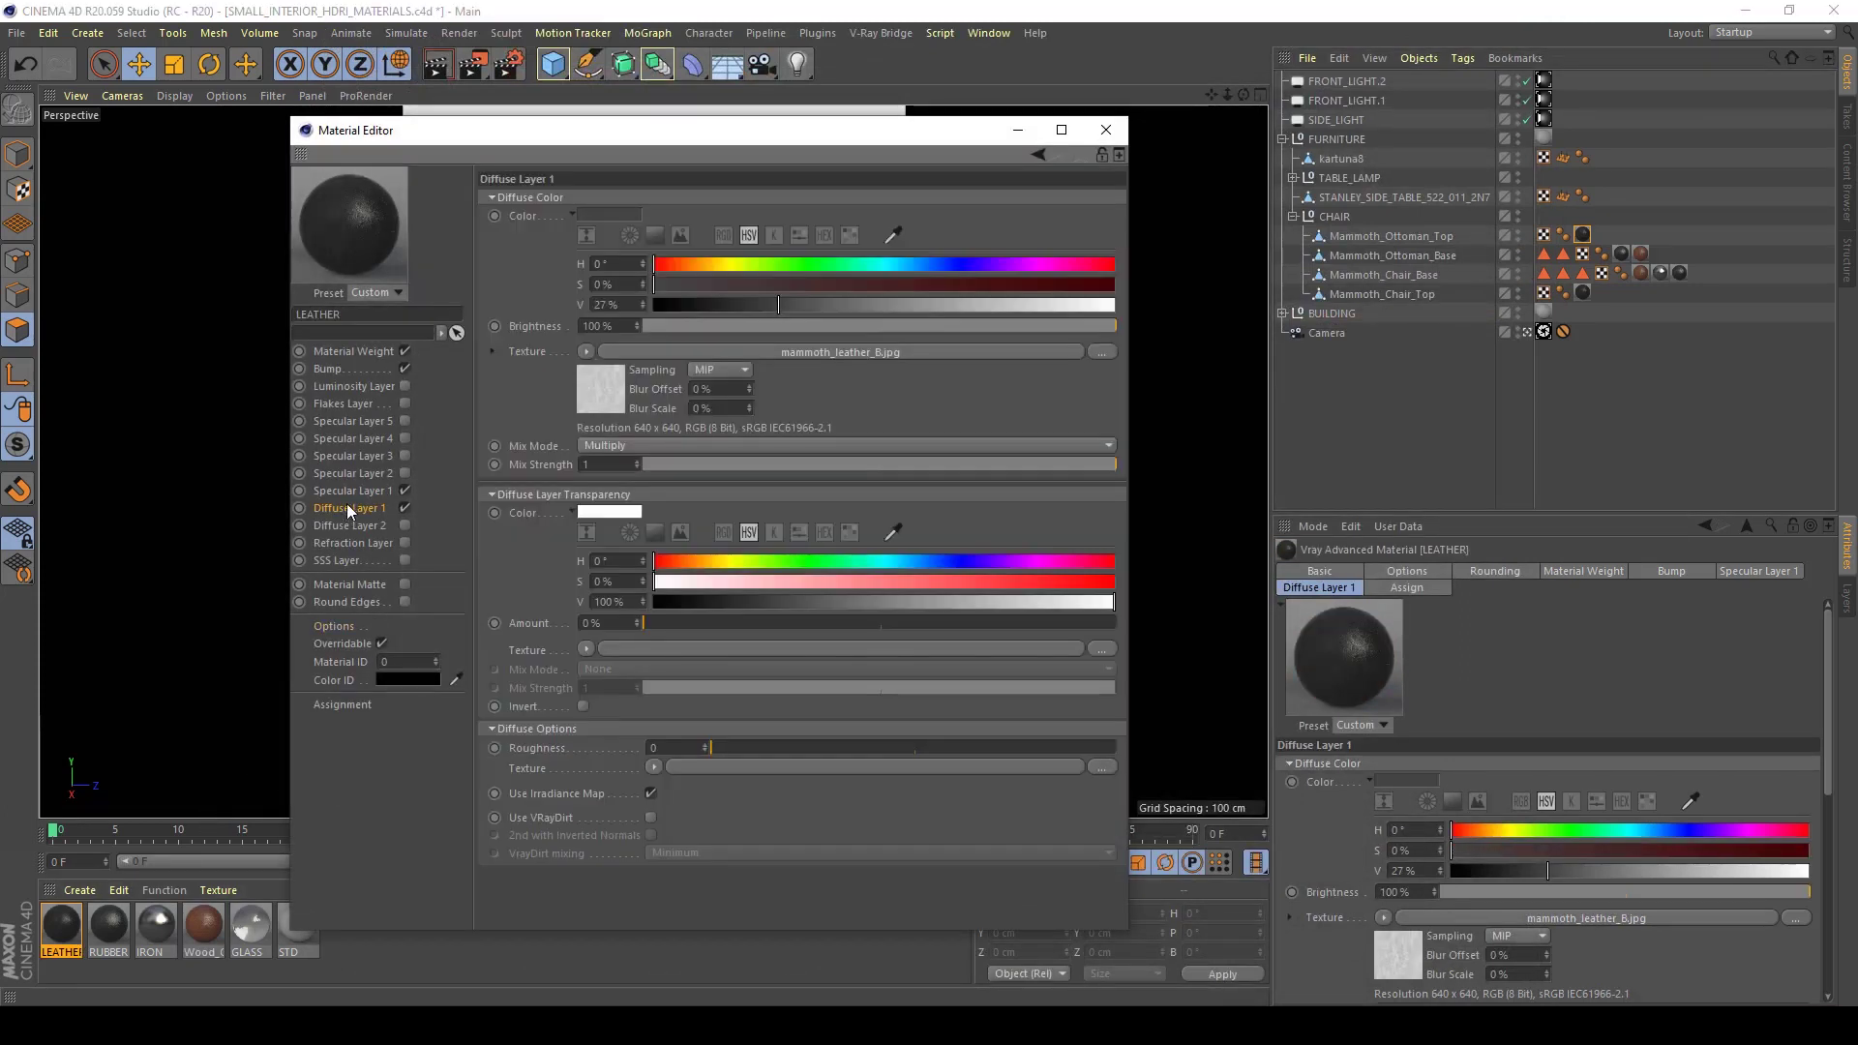
left_click(629, 304)
type("15")
key("Return")
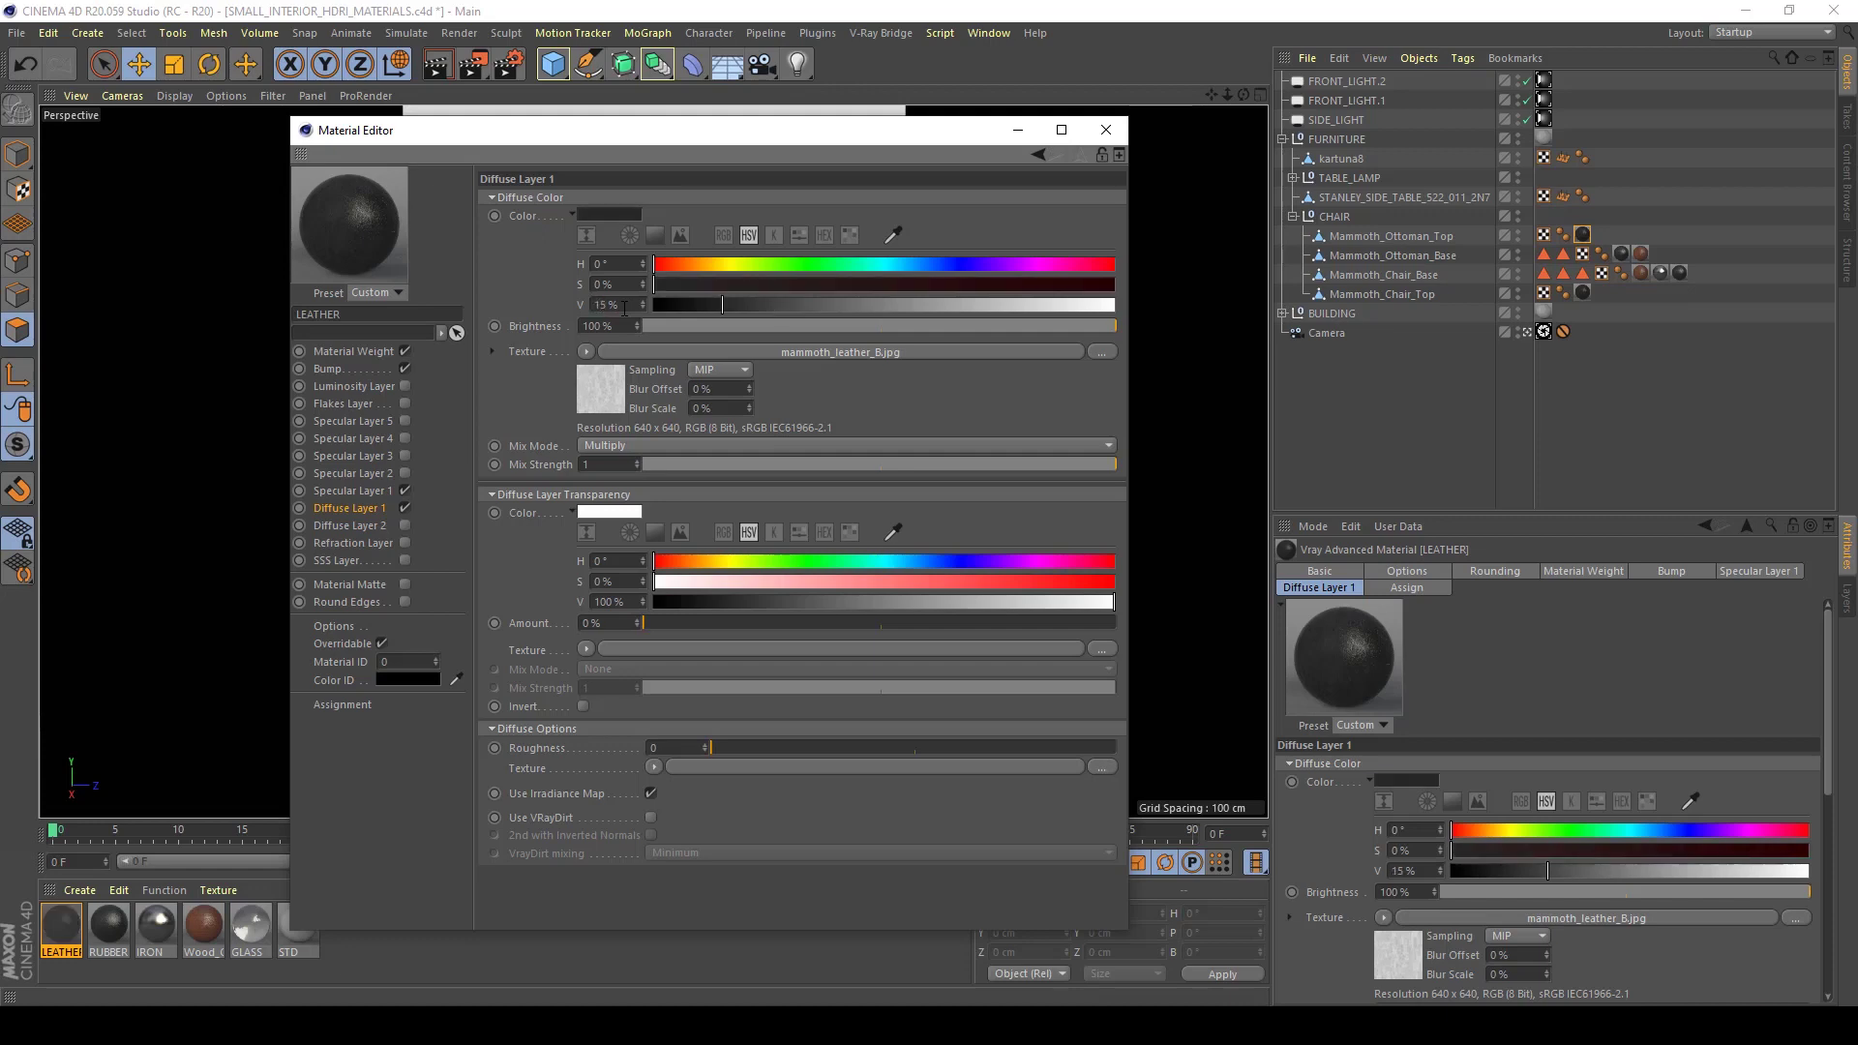
left_click(483, 72)
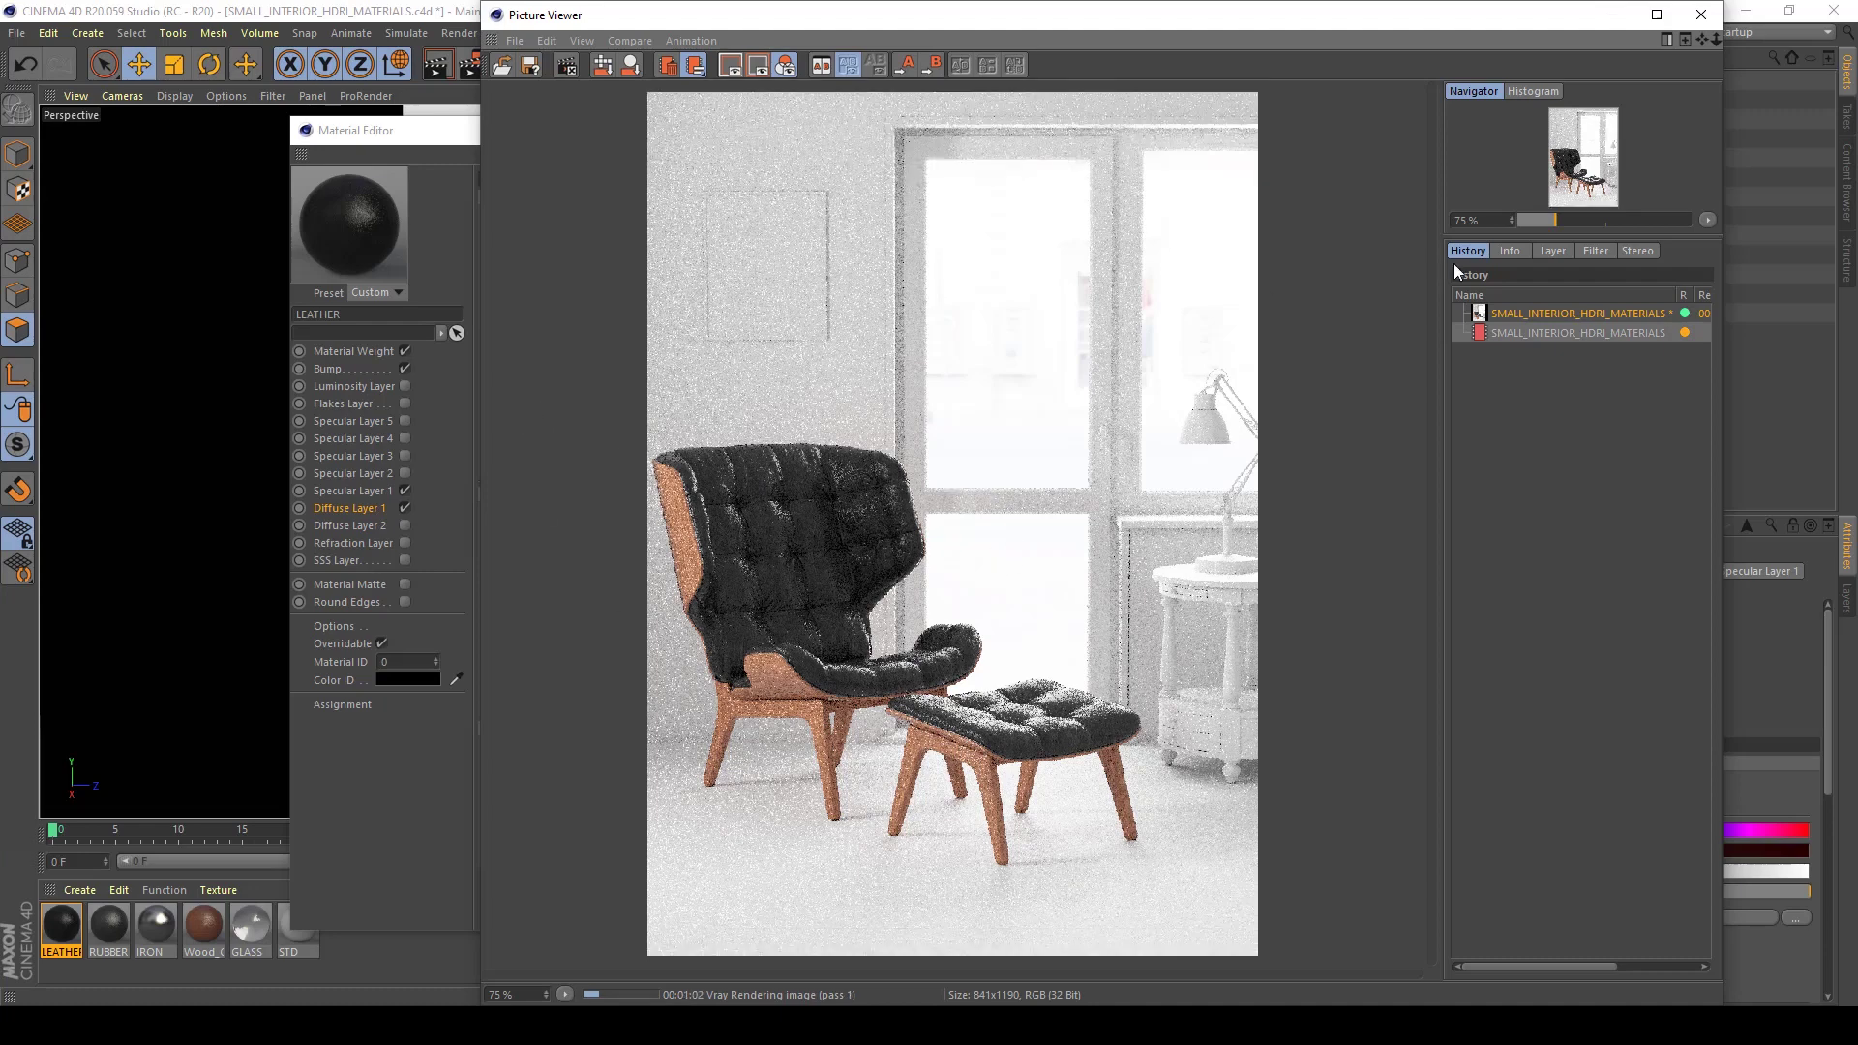
Stop the render, raise LEATHER's Diffuse Layer 1 value to 20 %, and start a new V-Ray render
left_click(1702, 15)
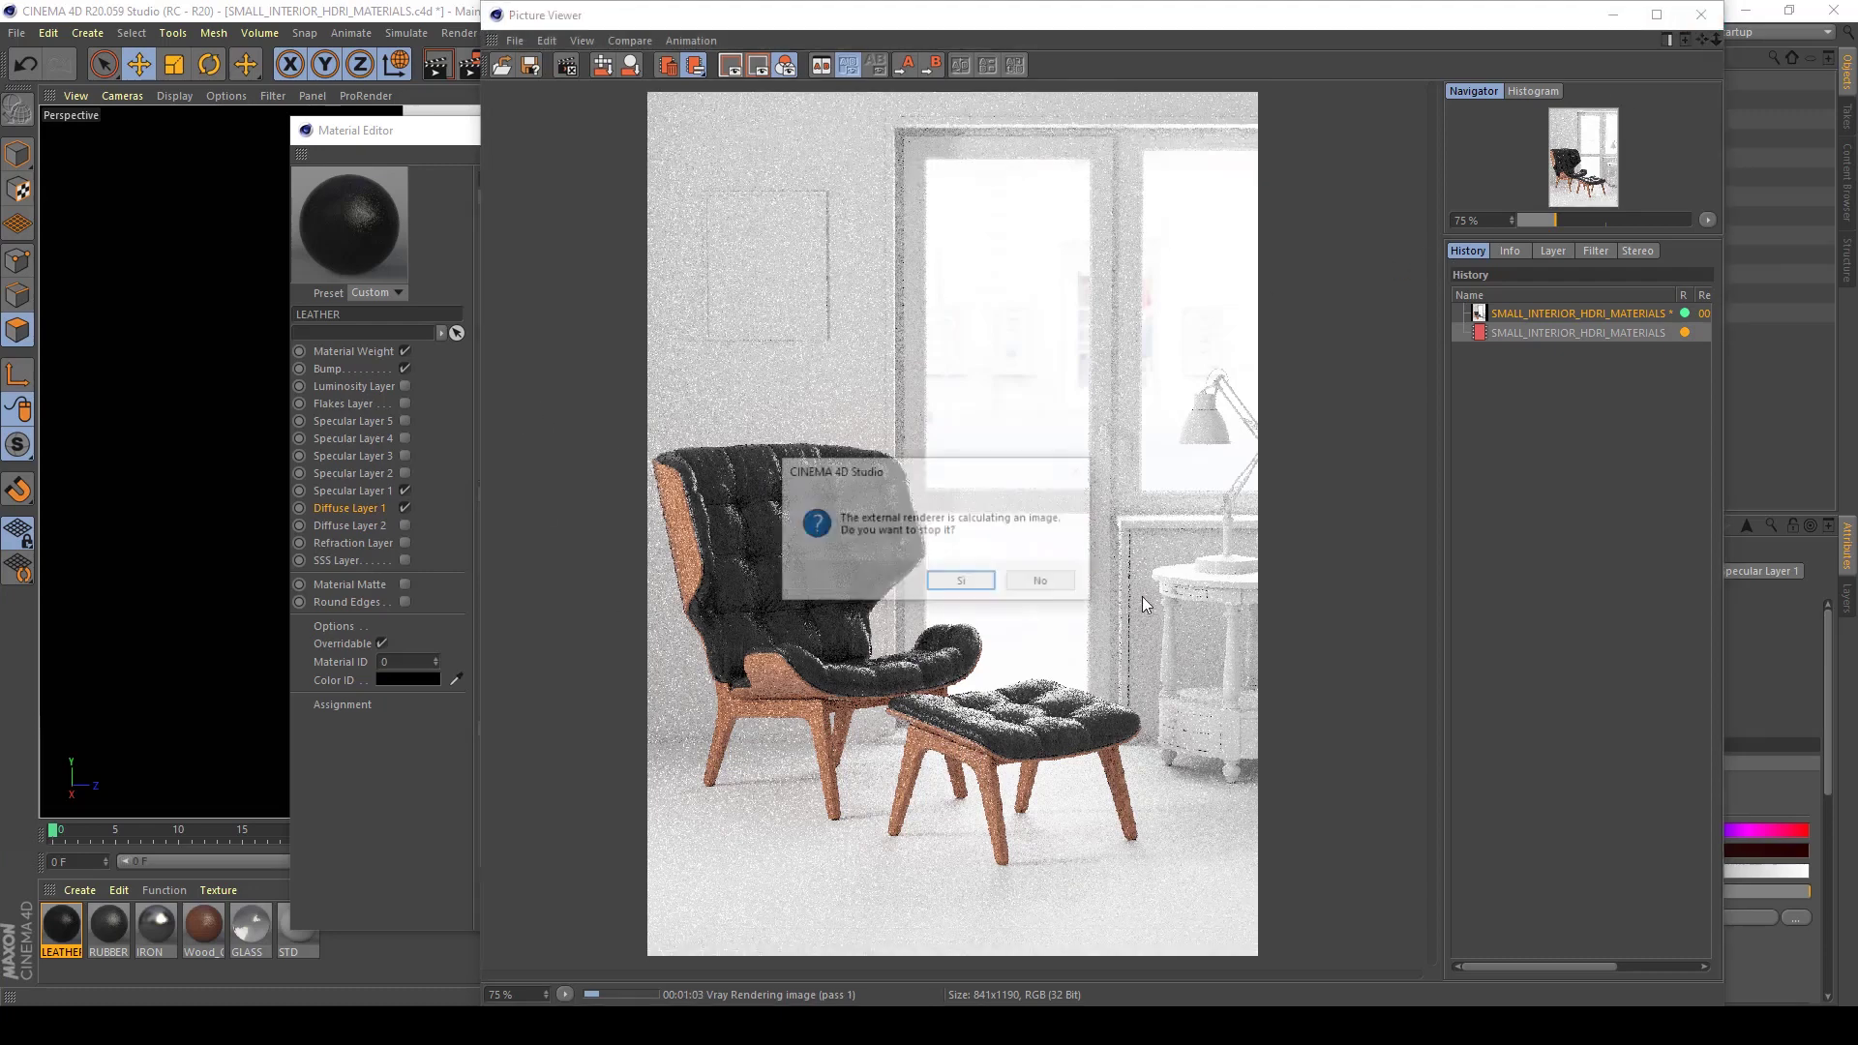
left_click(961, 582)
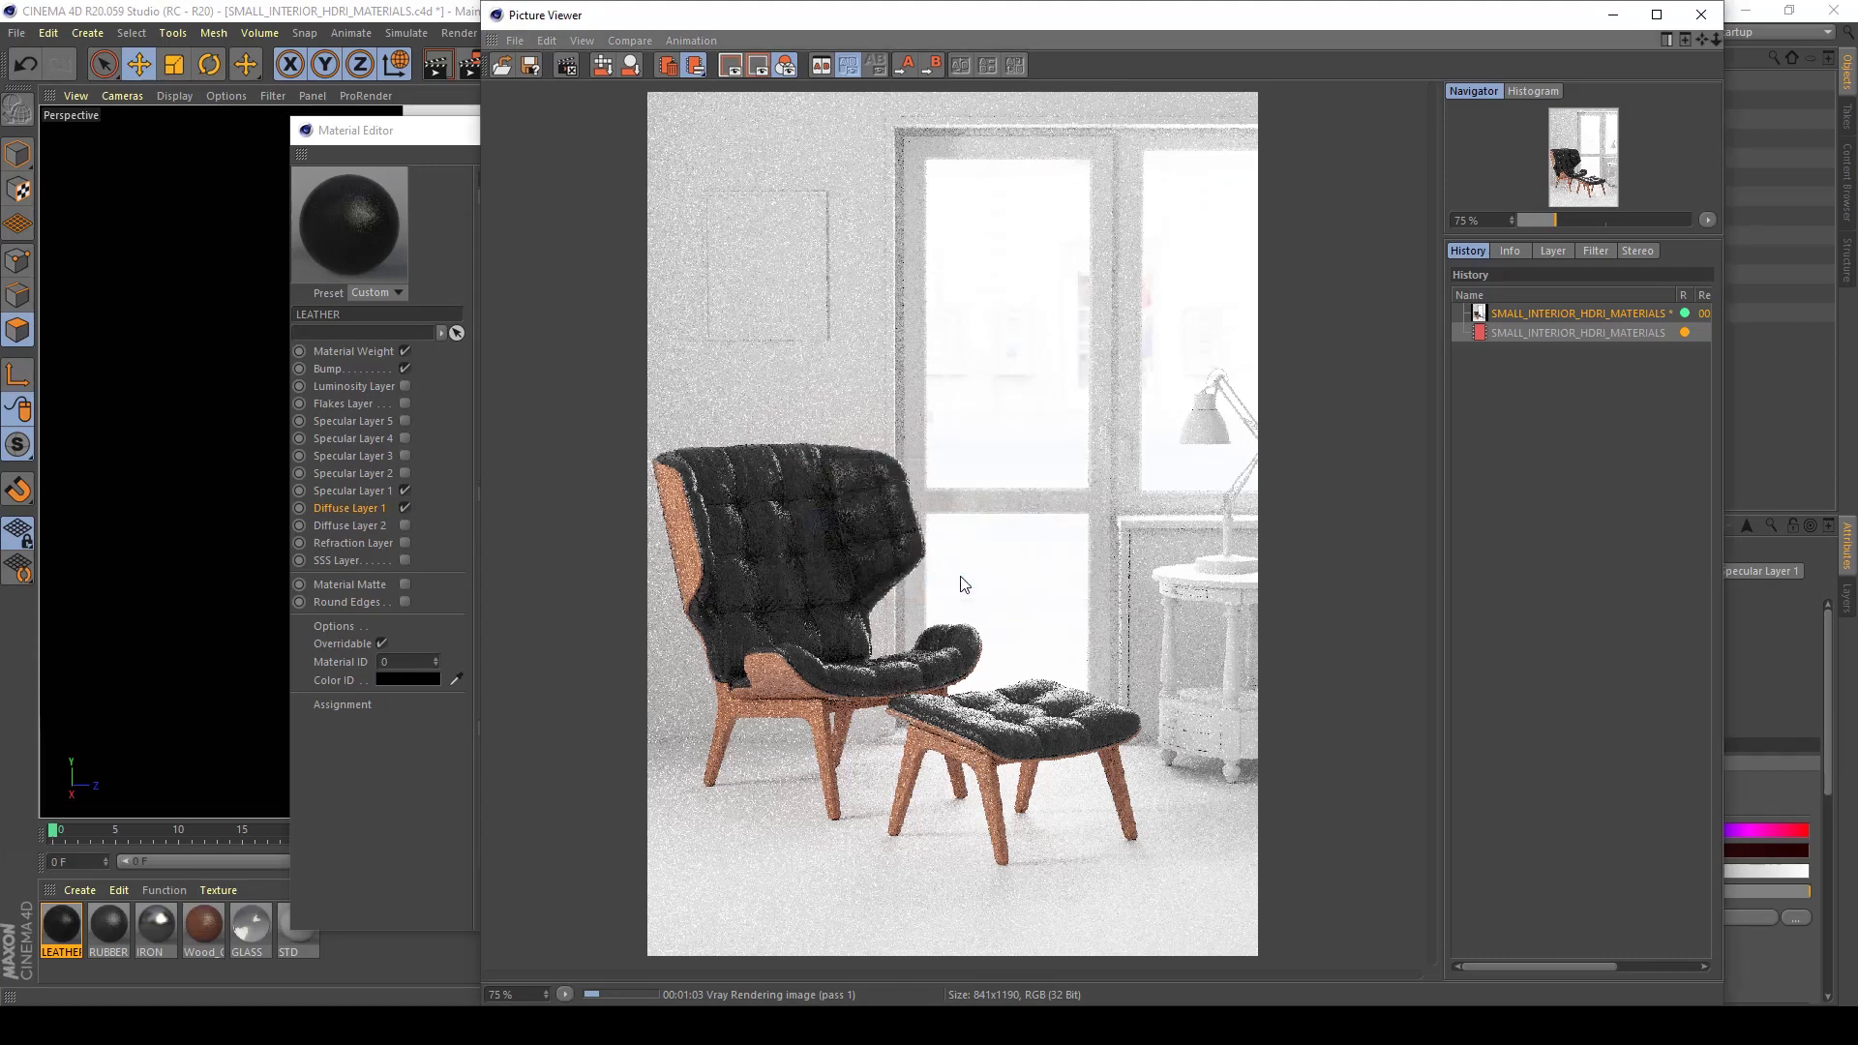
left_click(447, 140)
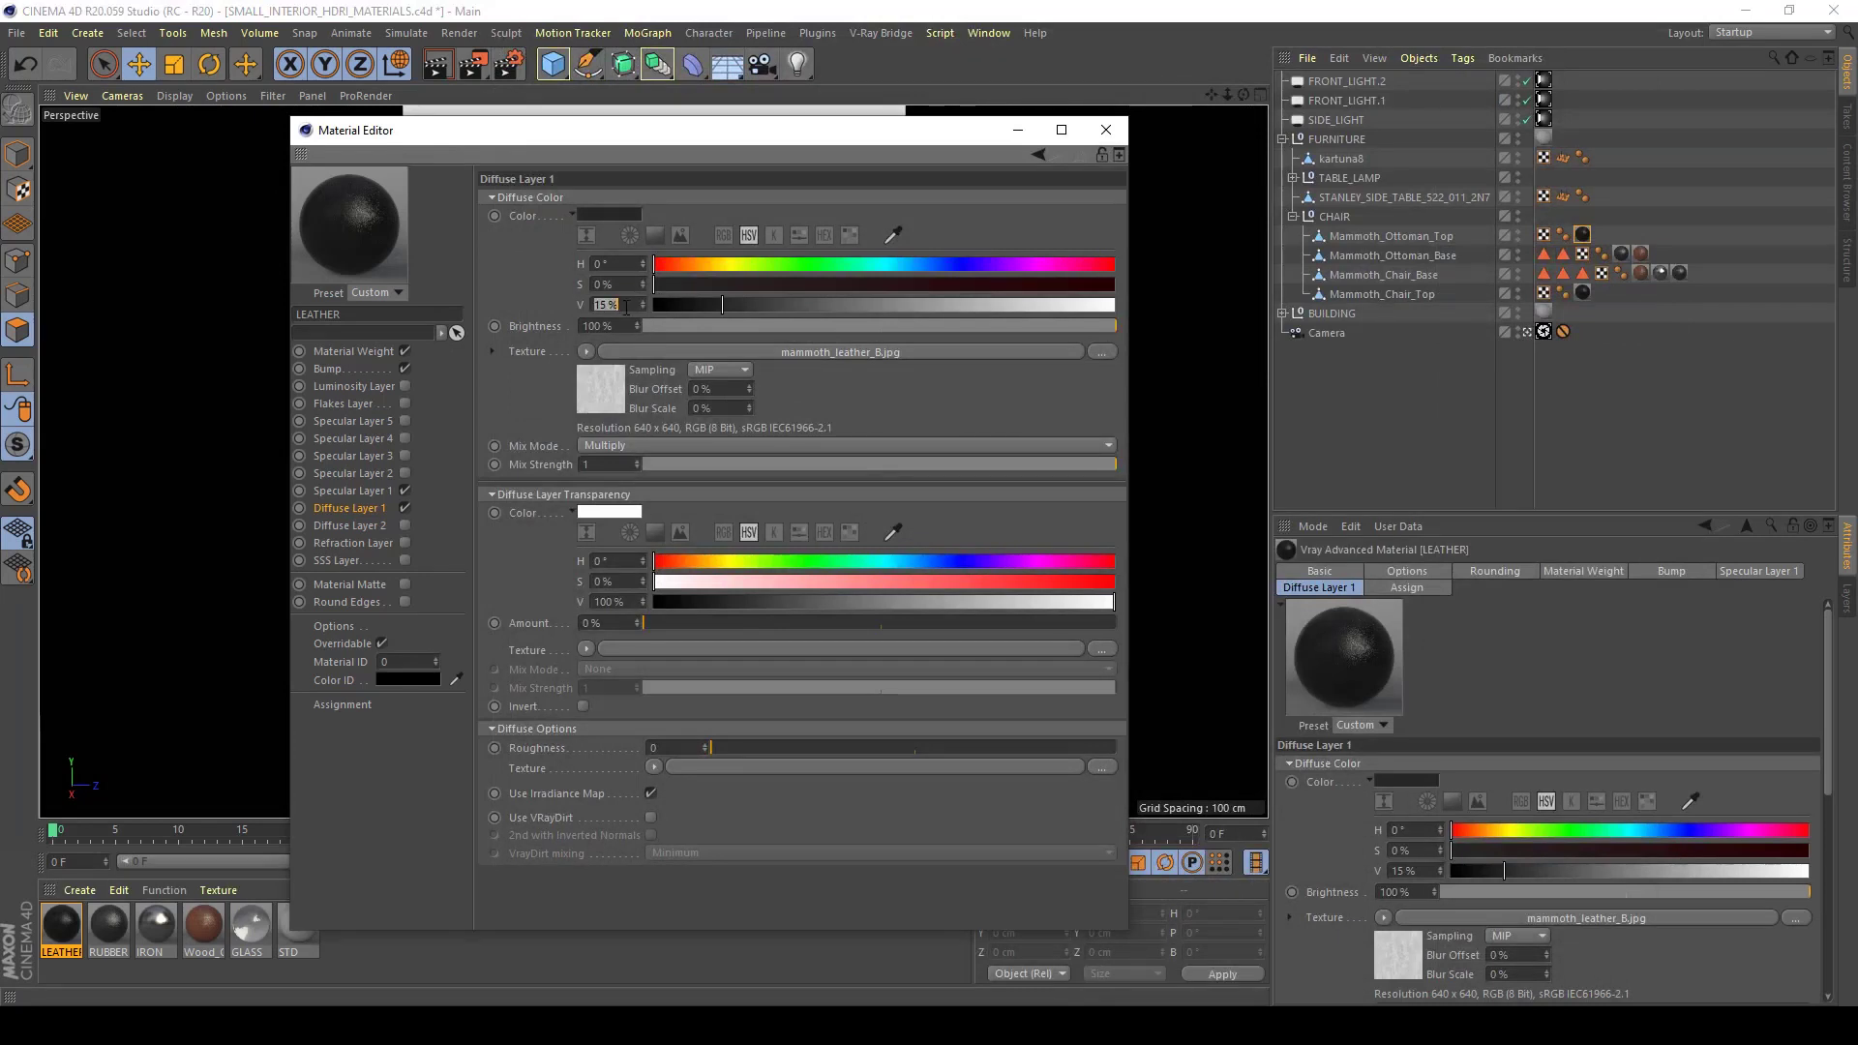
type("20")
key("Return")
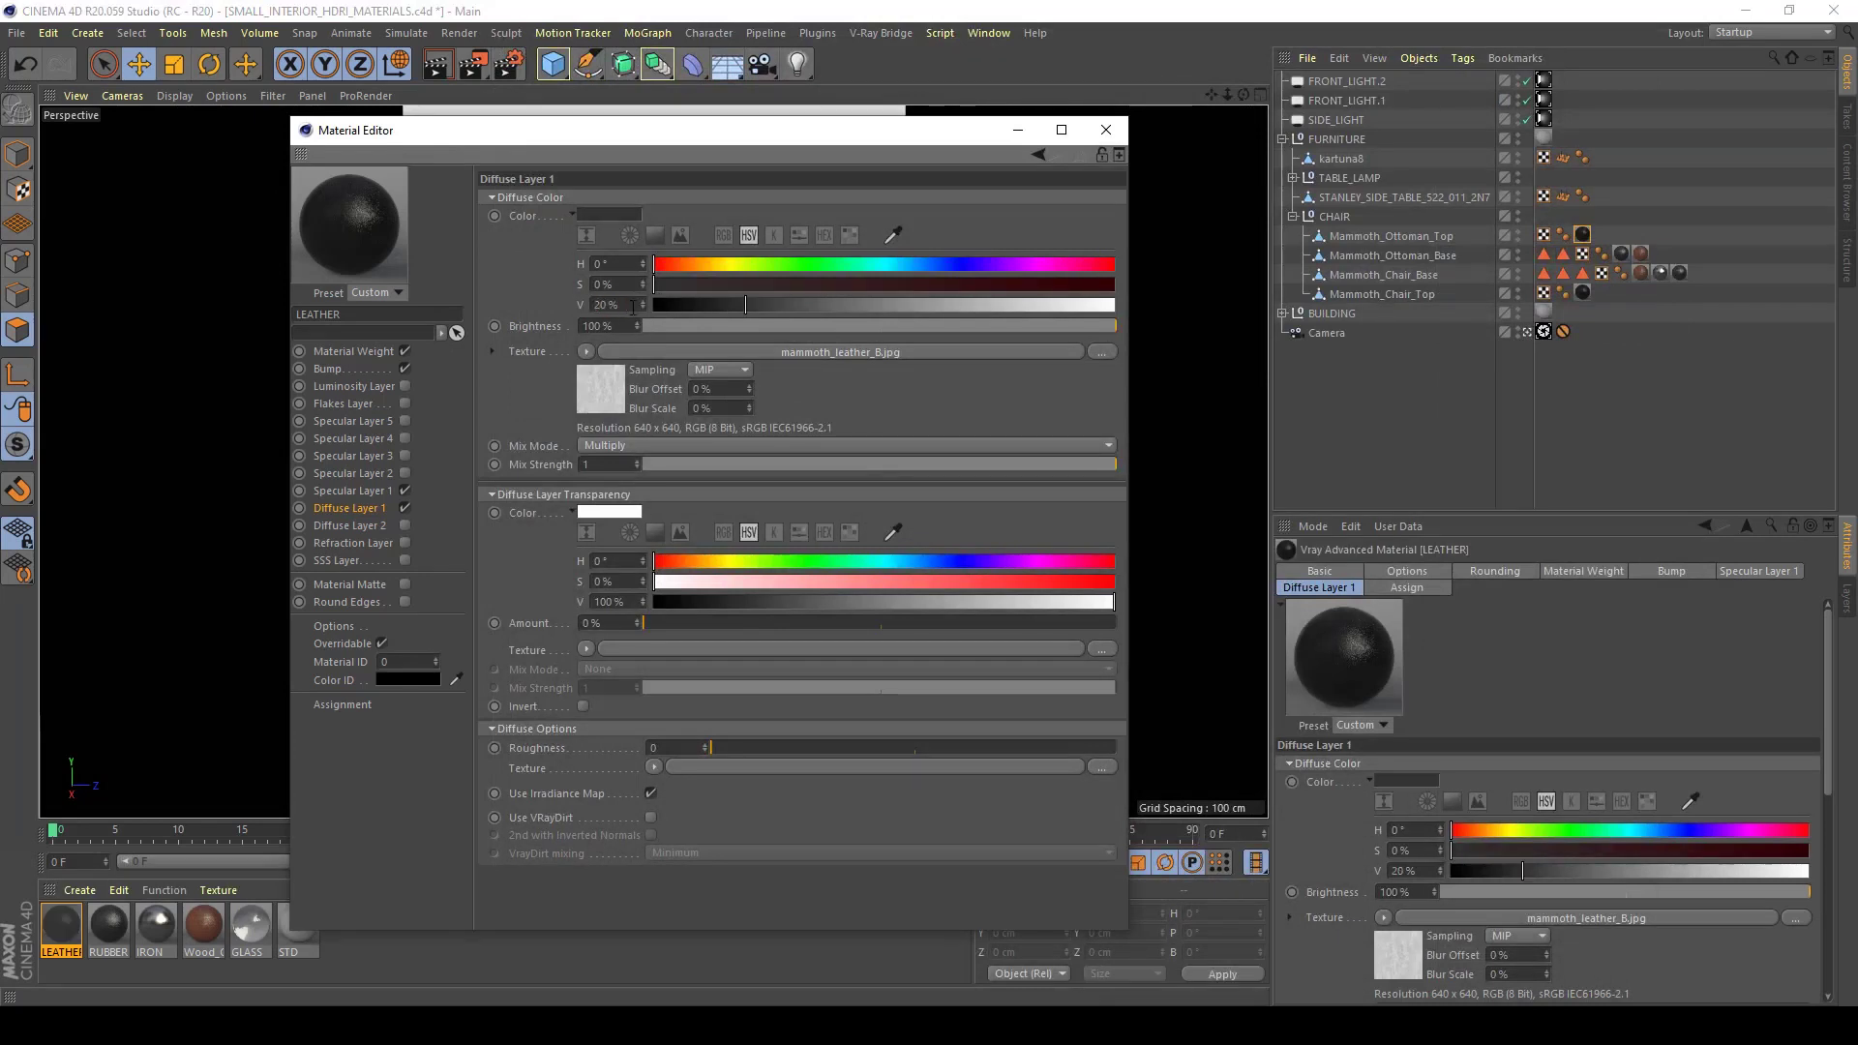
left_click(473, 66)
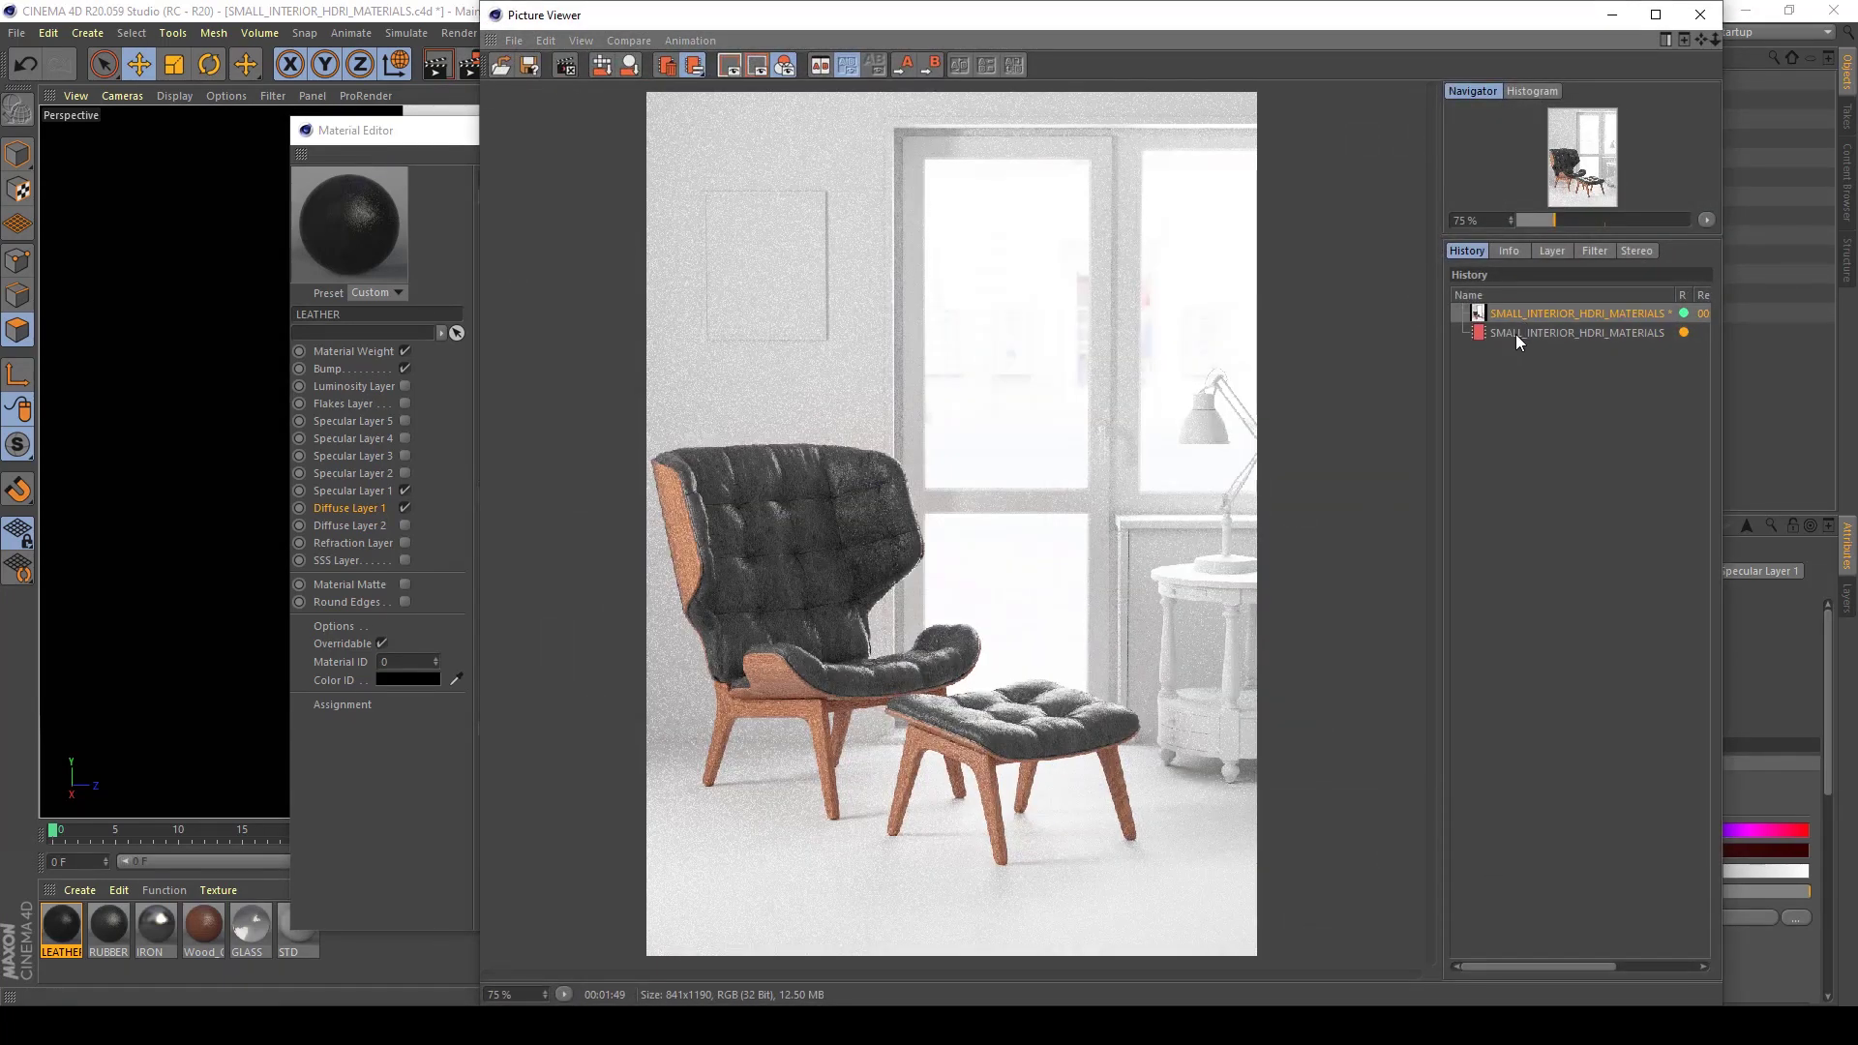
Select the current render in the Picture Viewer history, watch it progress, then close the viewer
left_click(1515, 334)
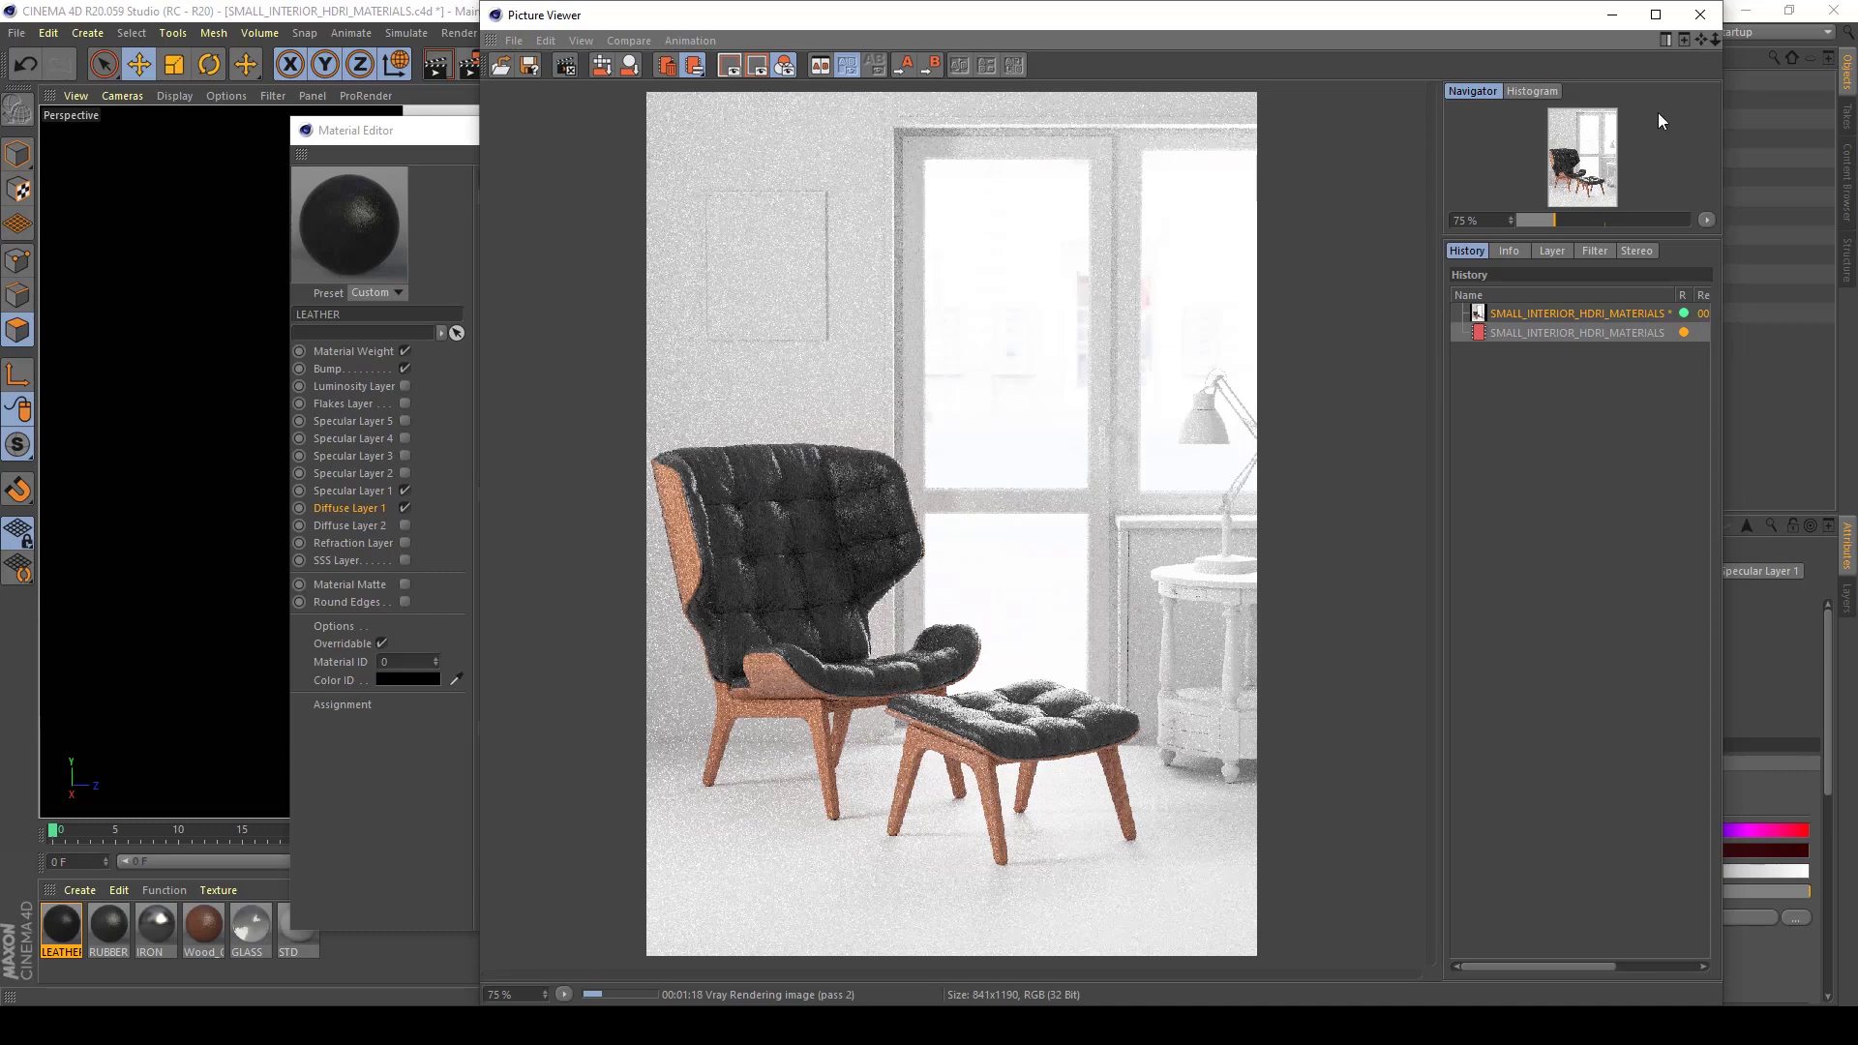
left_click(1700, 13)
Stop the render, set LEATHER's Specular Layer 1 reflection glossiness to 0.6, and render again
left_click(954, 583)
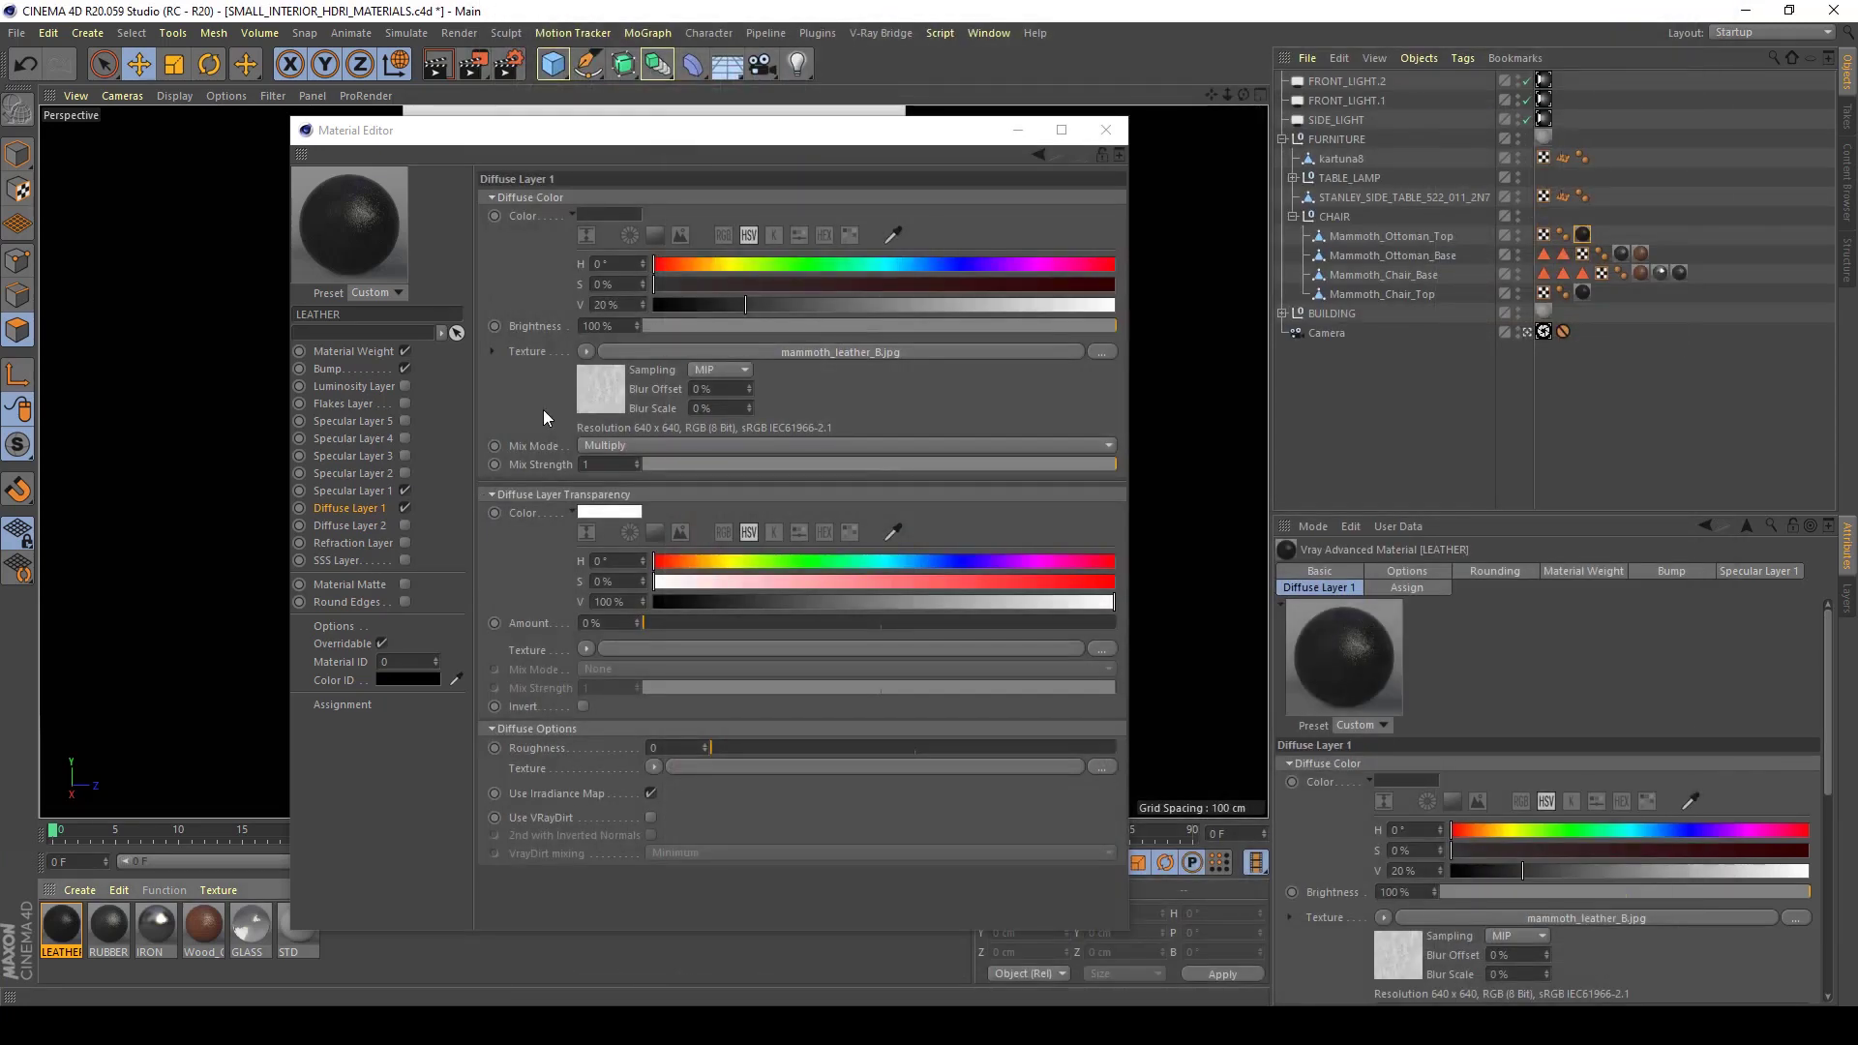
left_click(328, 369)
left_click(342, 489)
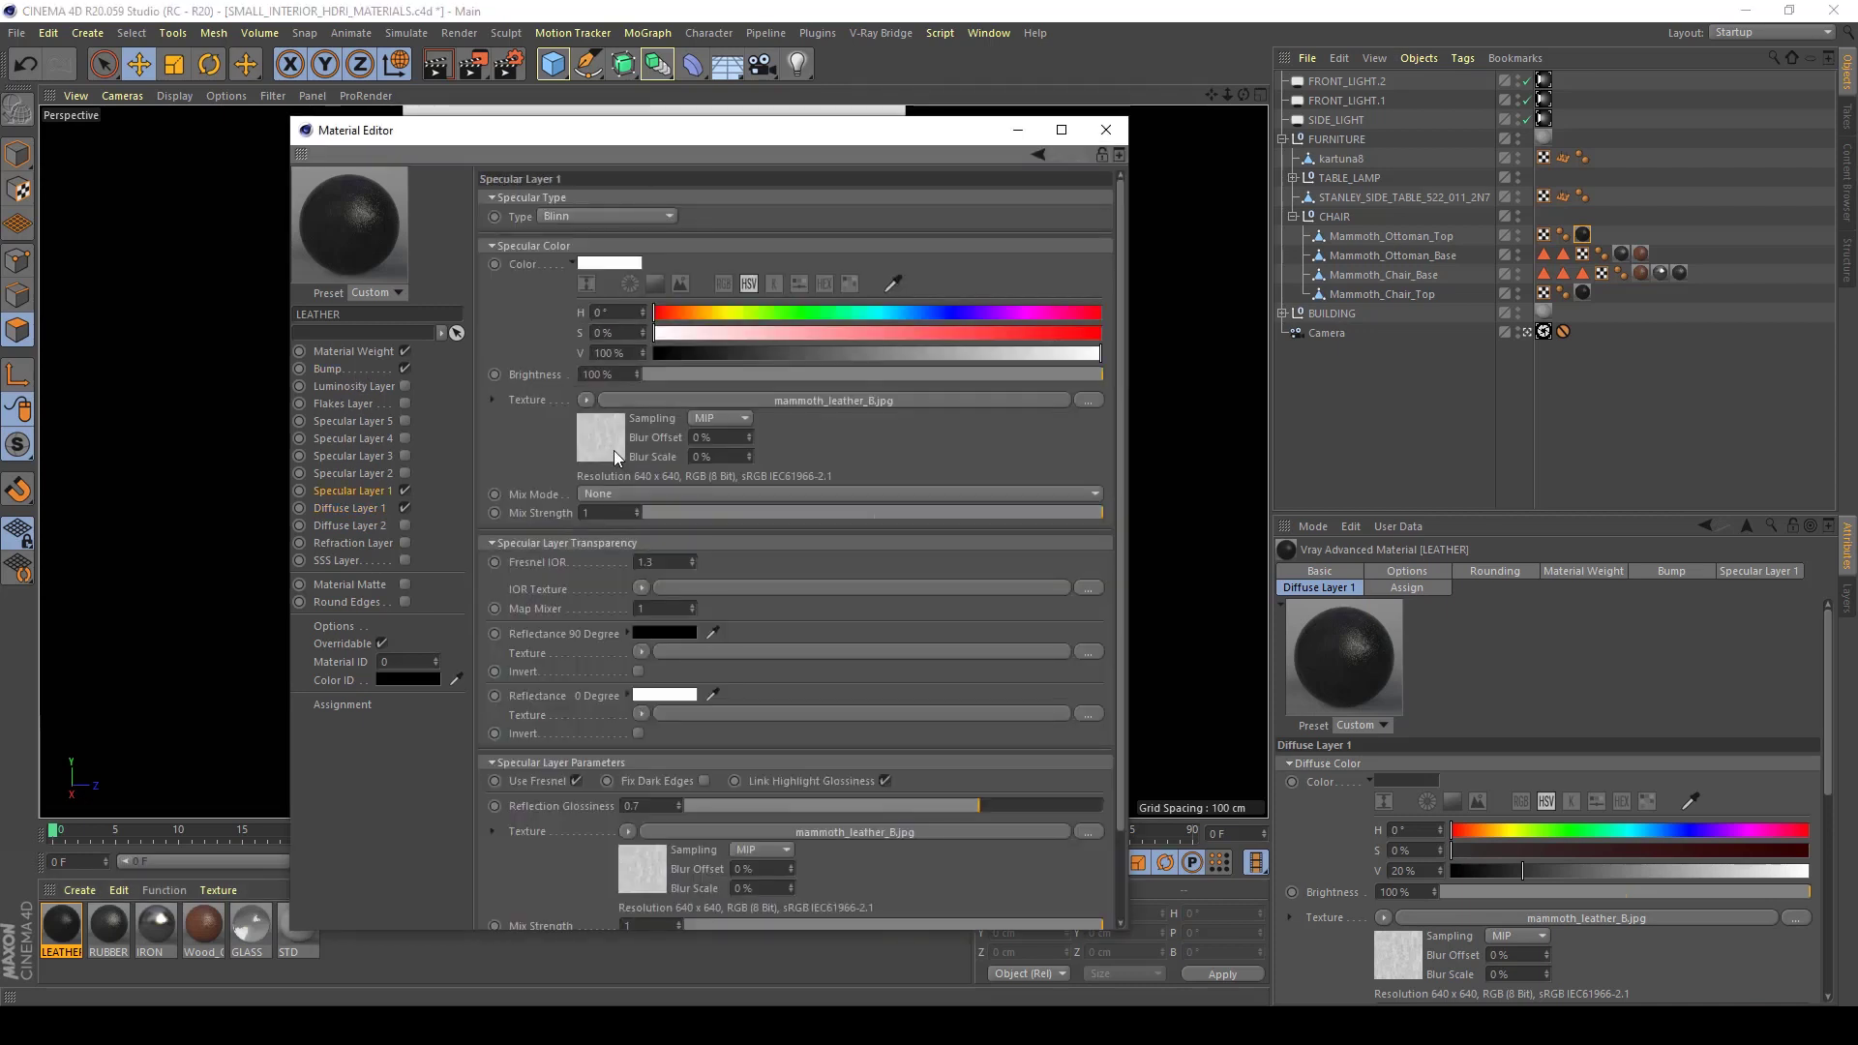
left_click(372, 507)
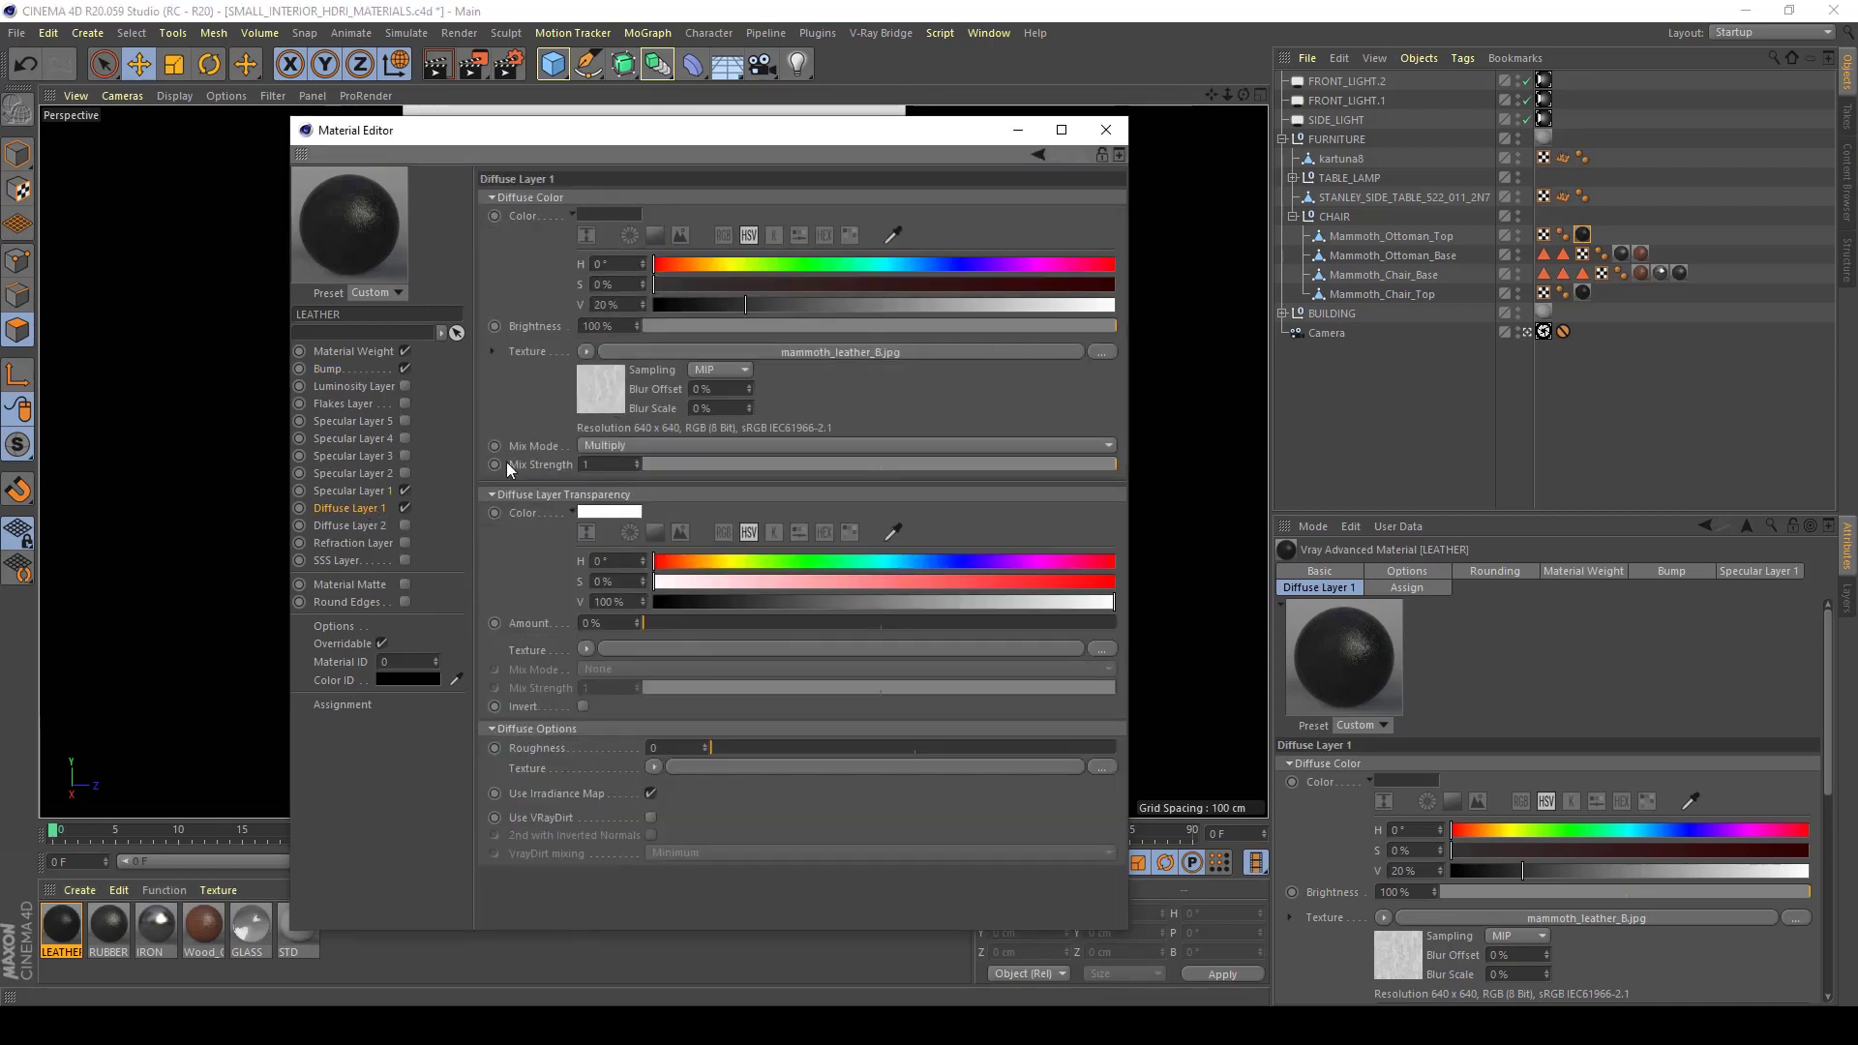
left_click(354, 490)
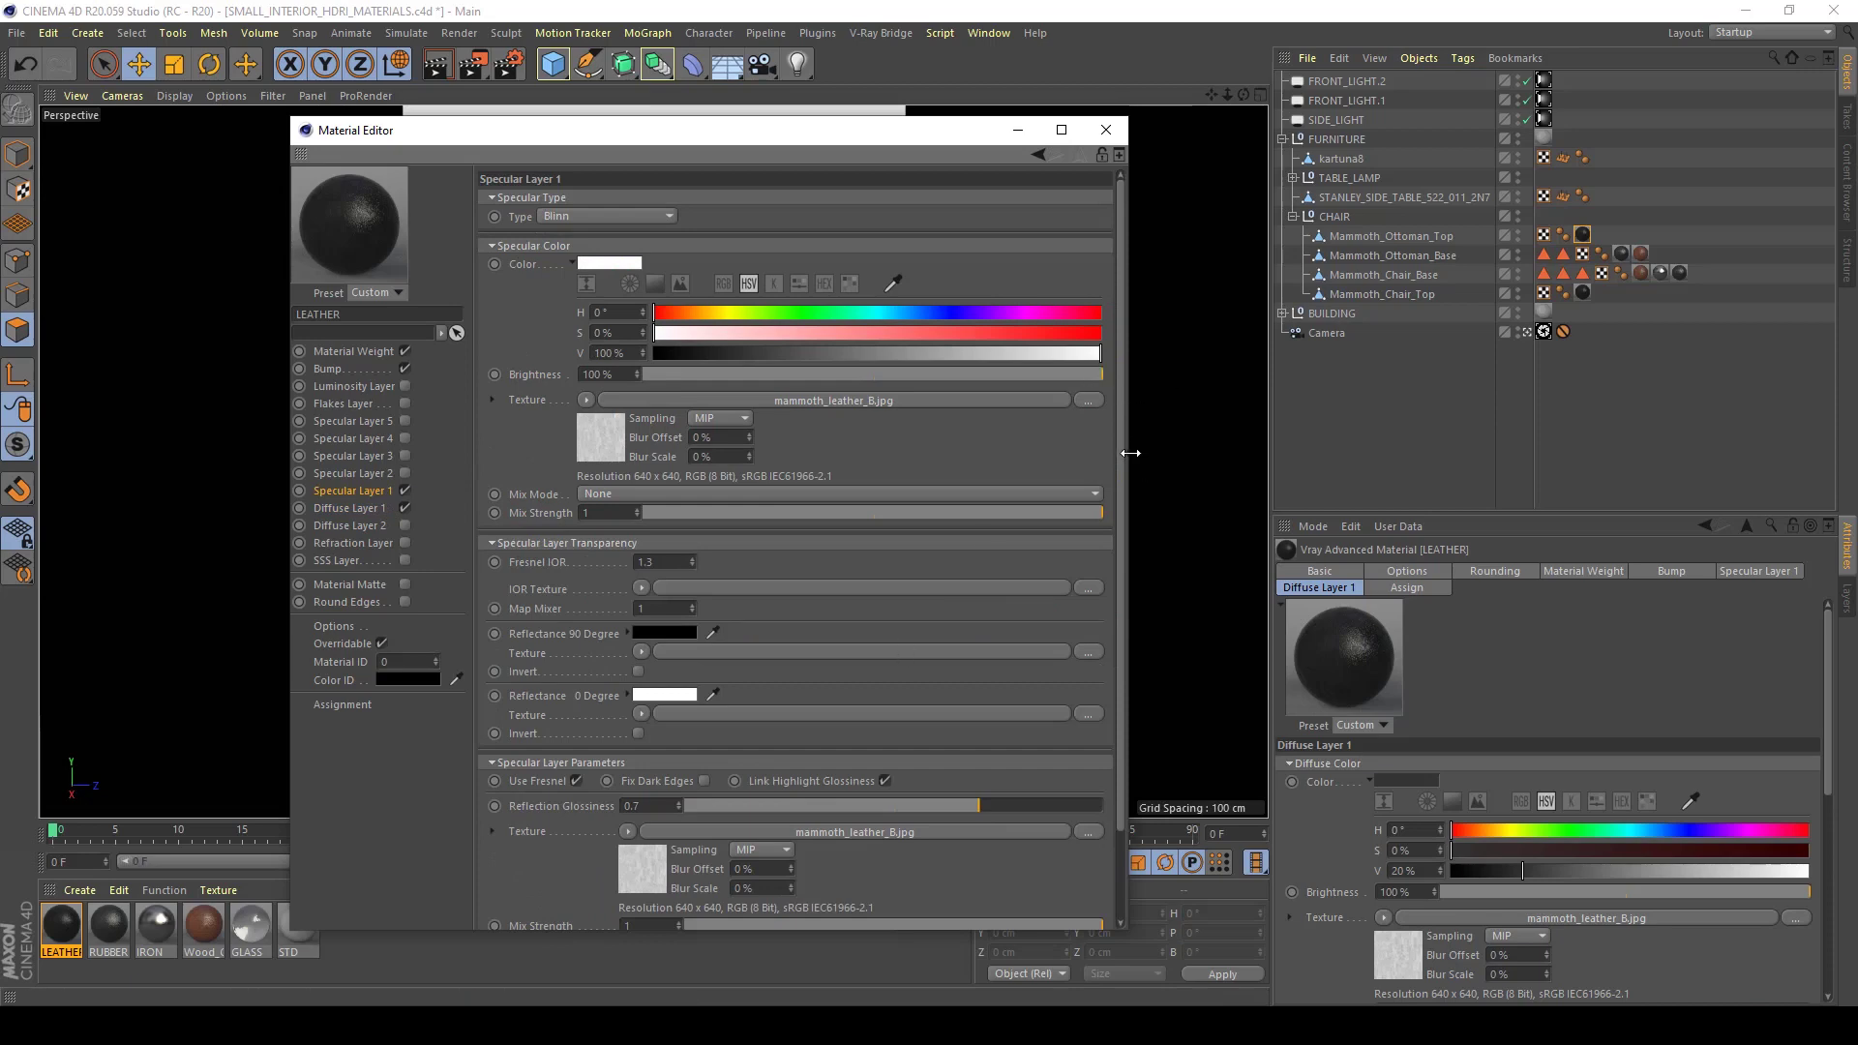
left_click_drag(1130, 451, 1242, 451)
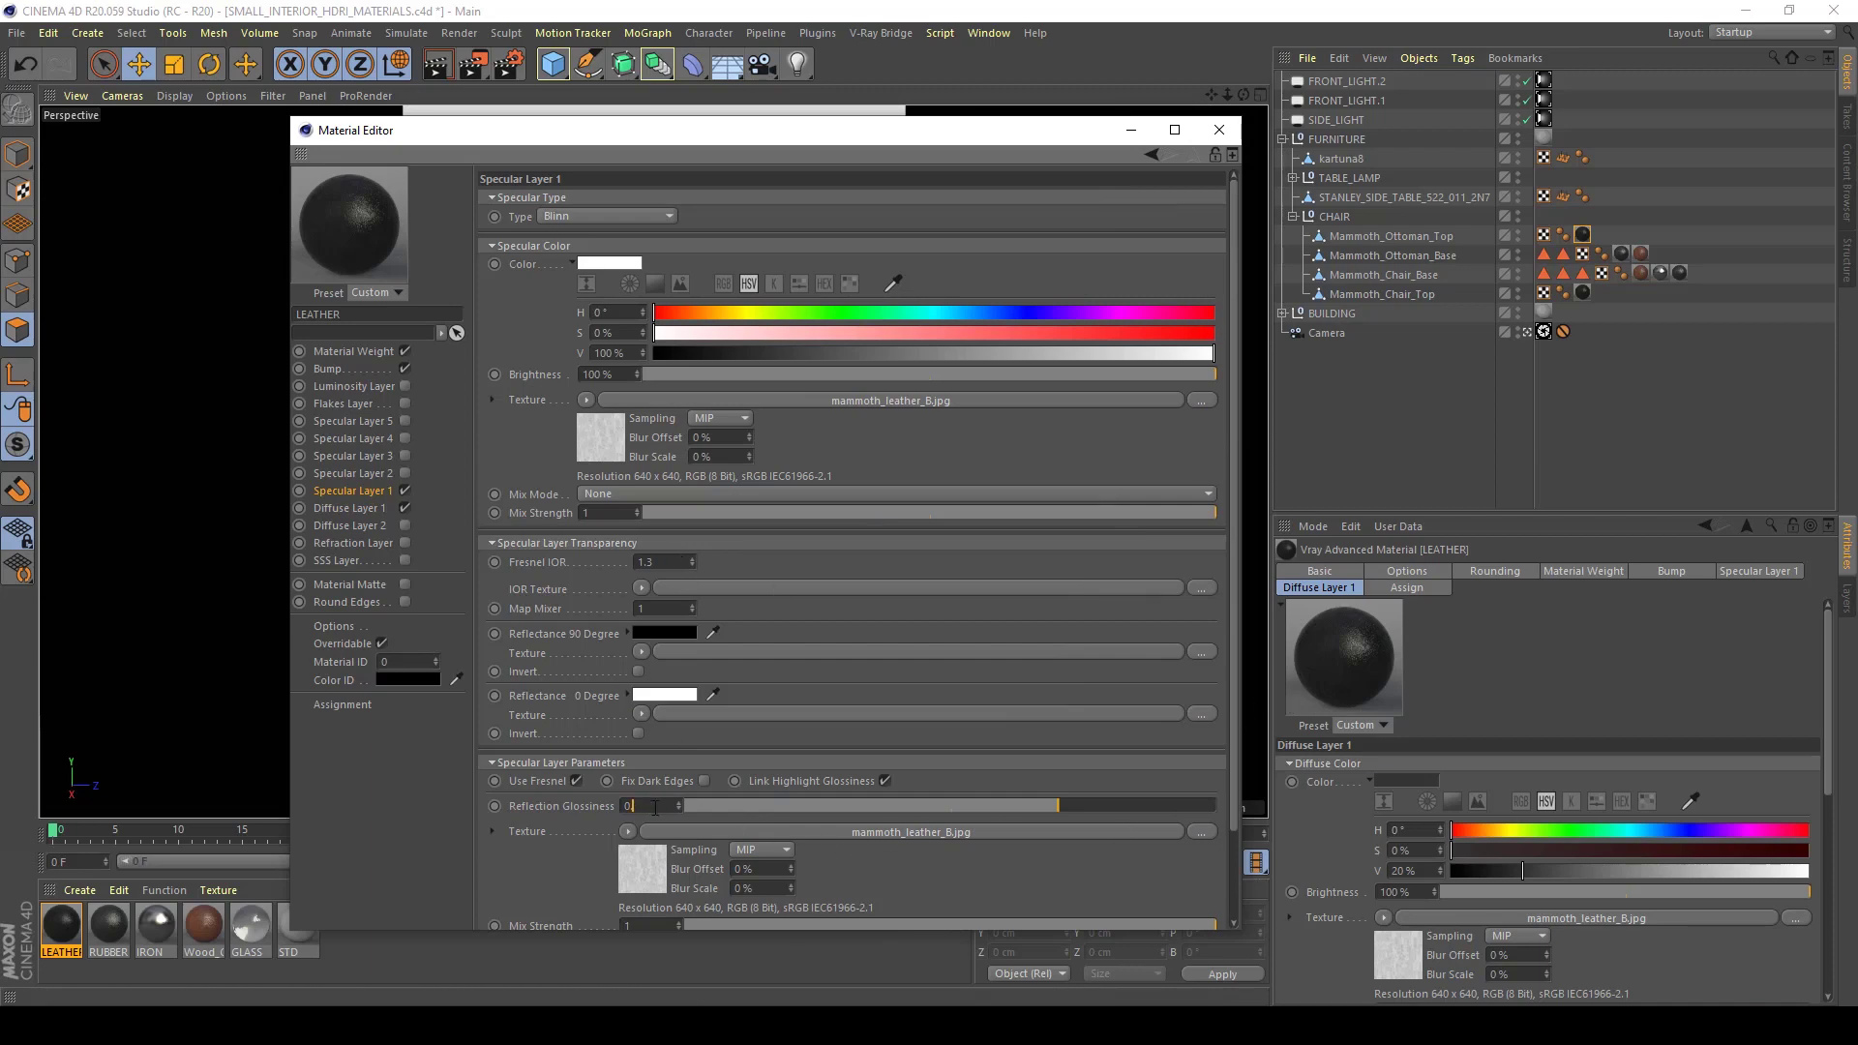
type(".6")
key("Return")
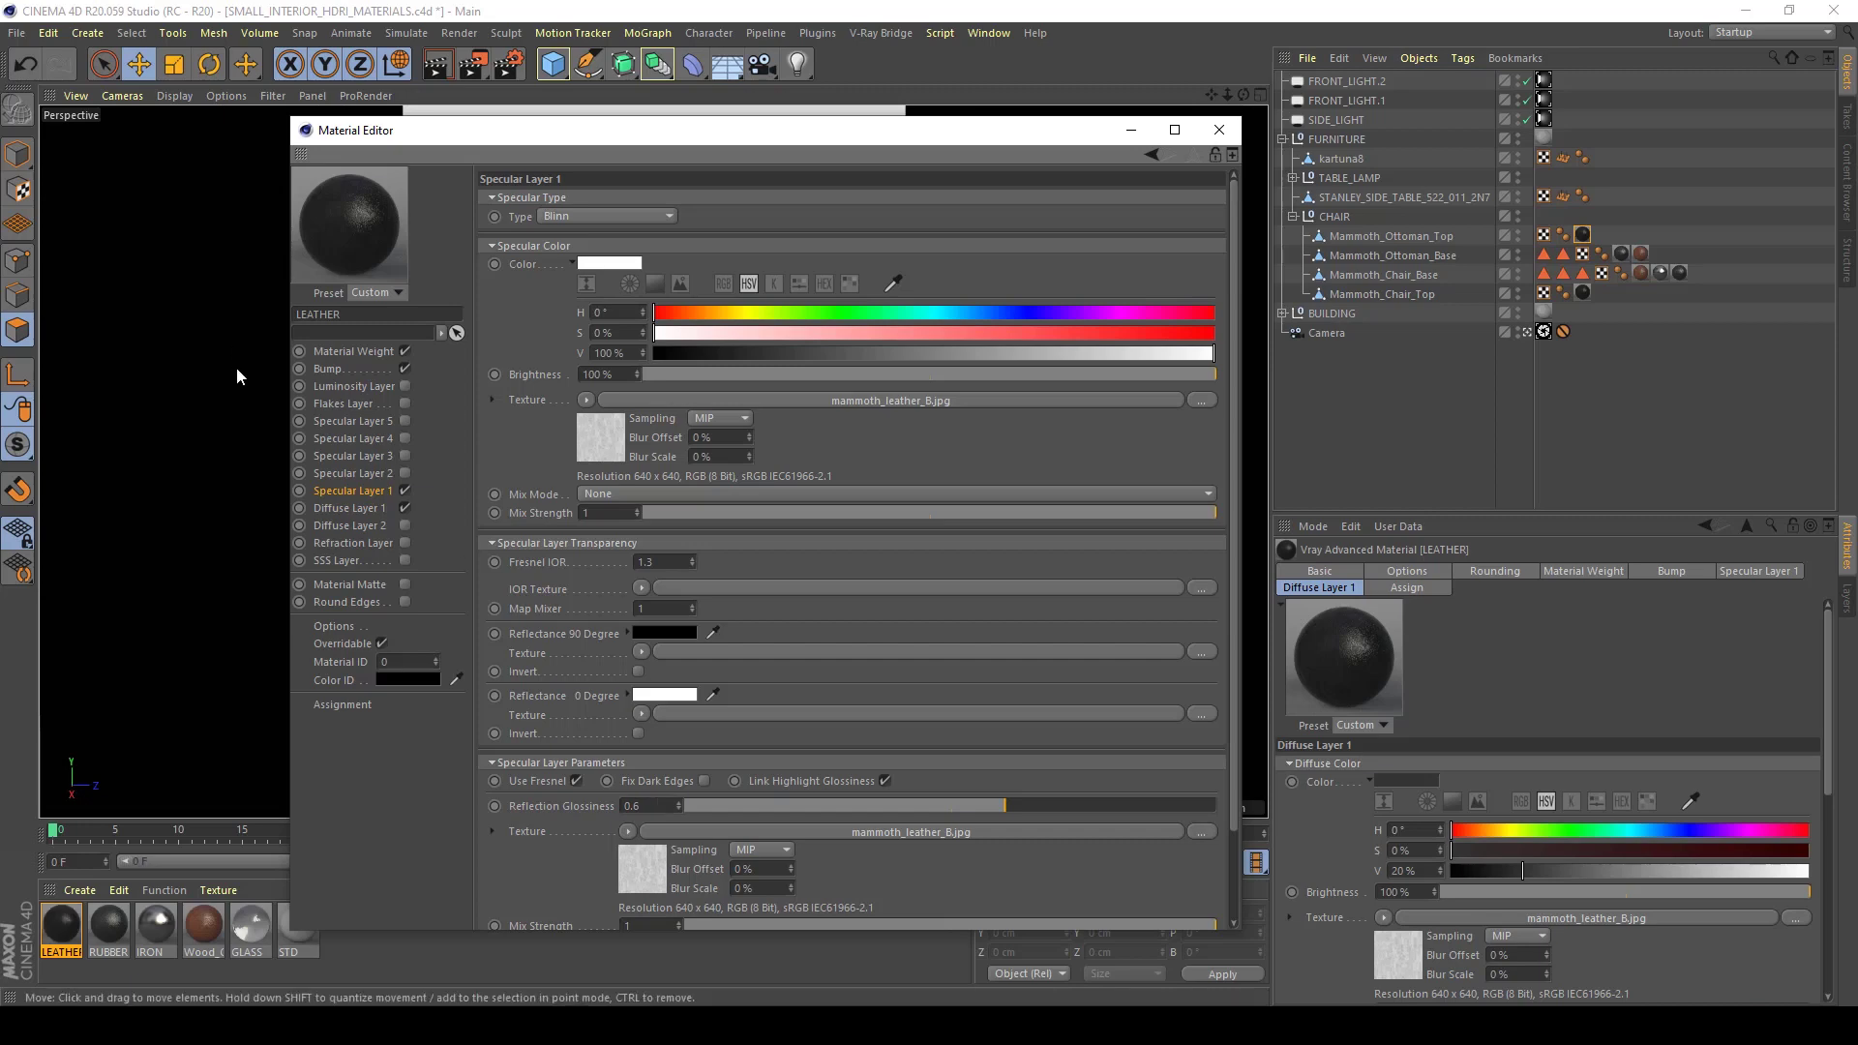
left_click(1219, 130)
left_click(474, 65)
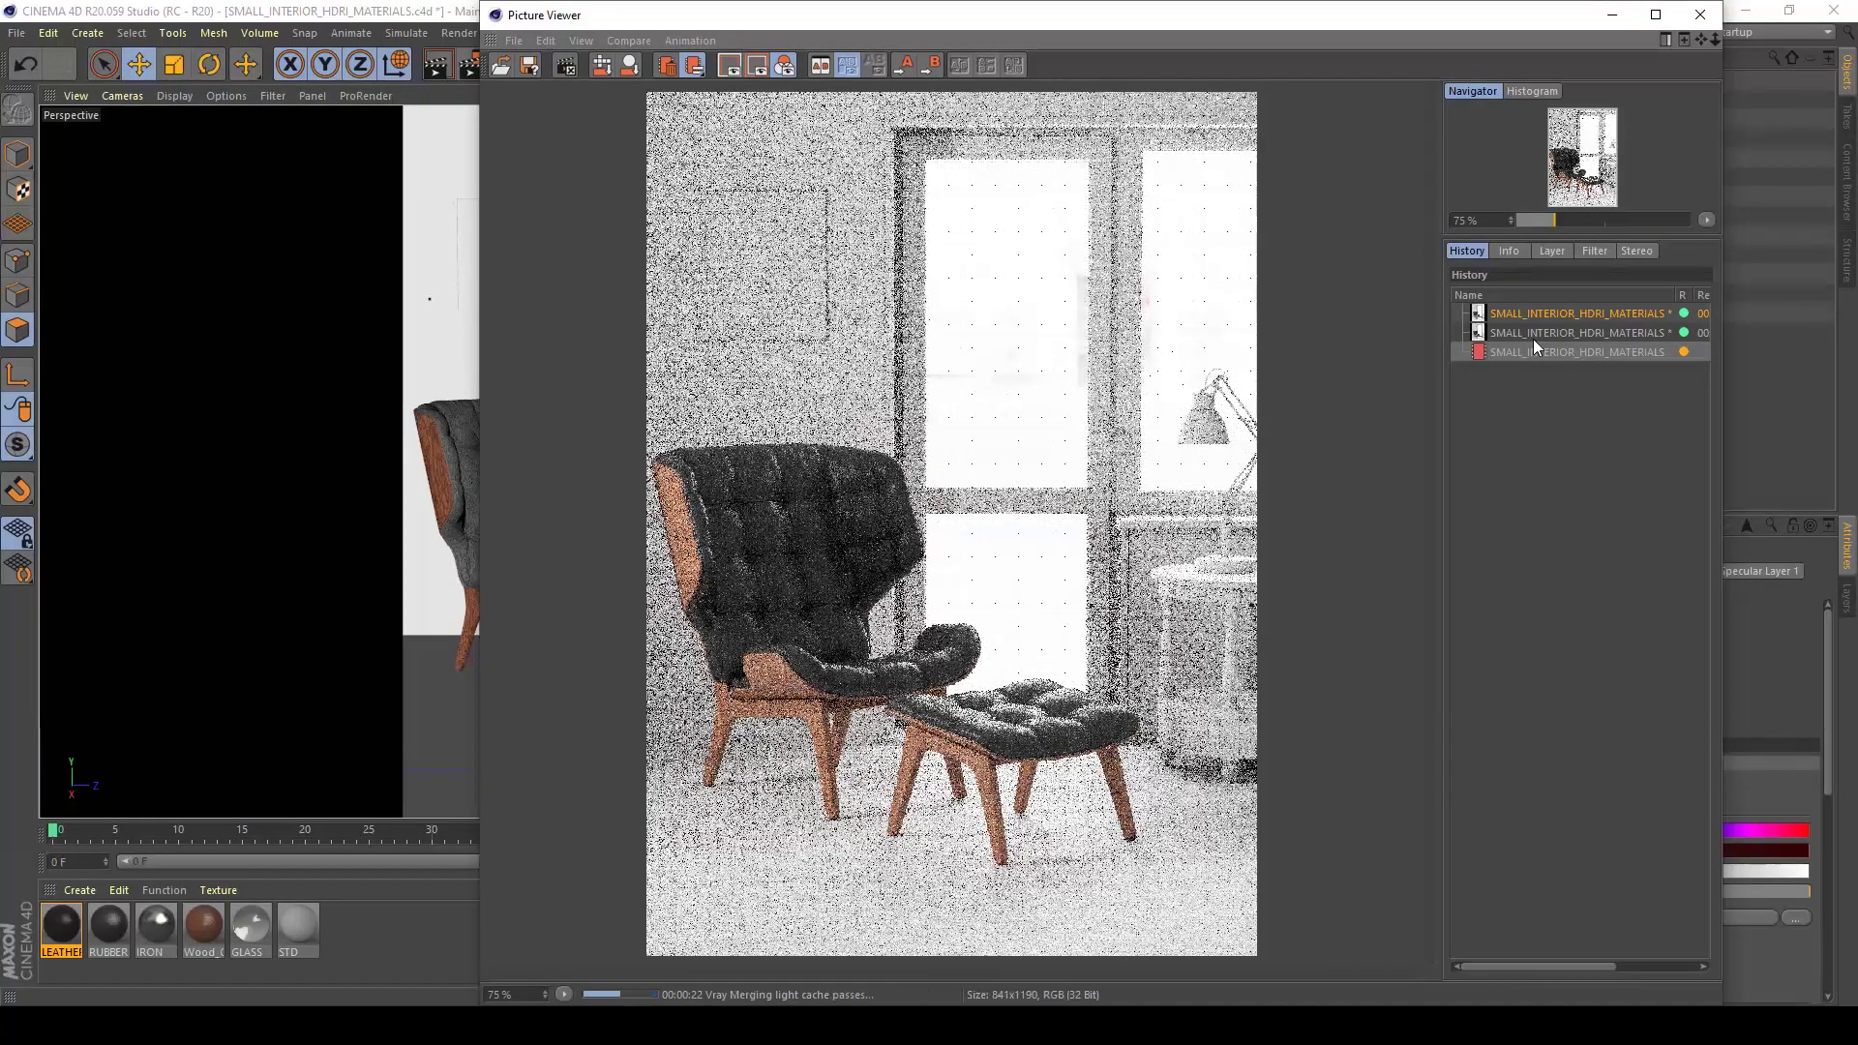
Compare the earlier finished render with the in-progress one in the Picture Viewer history
left_click(1532, 339)
left_click(1531, 349)
left_click(1533, 337)
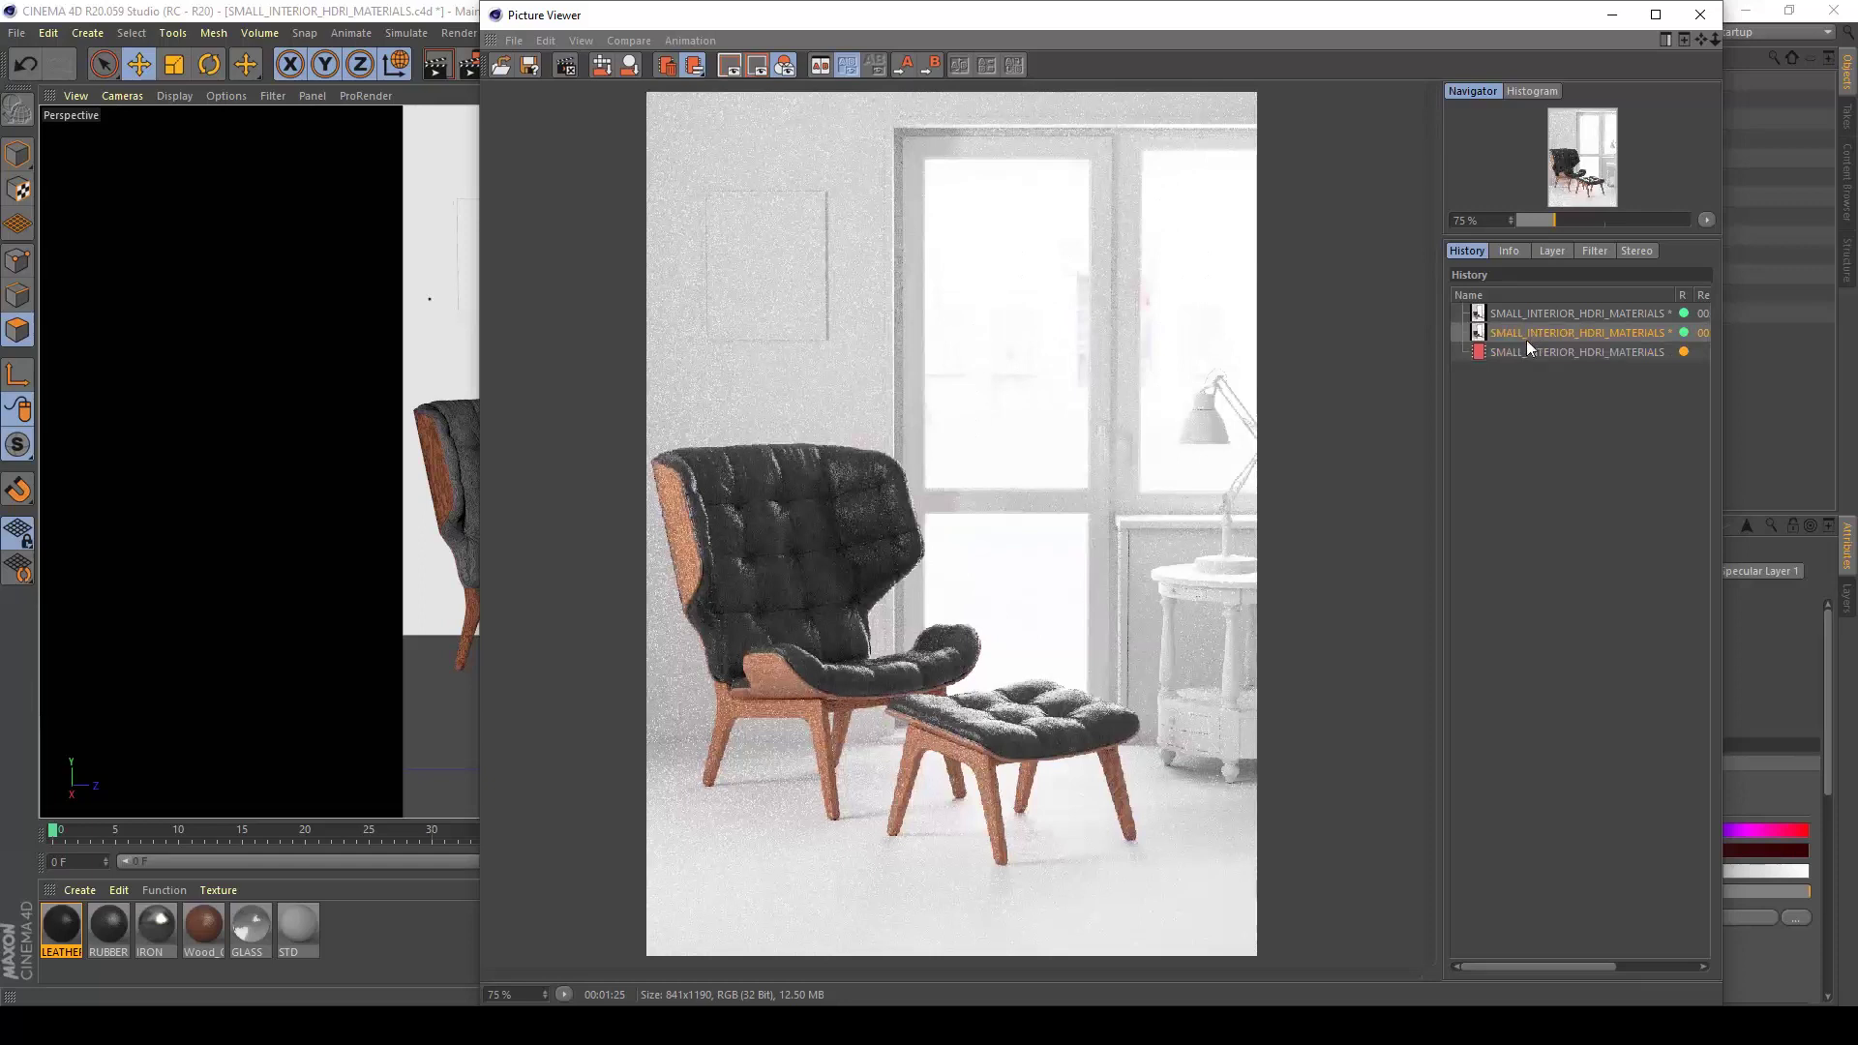
left_click(1526, 354)
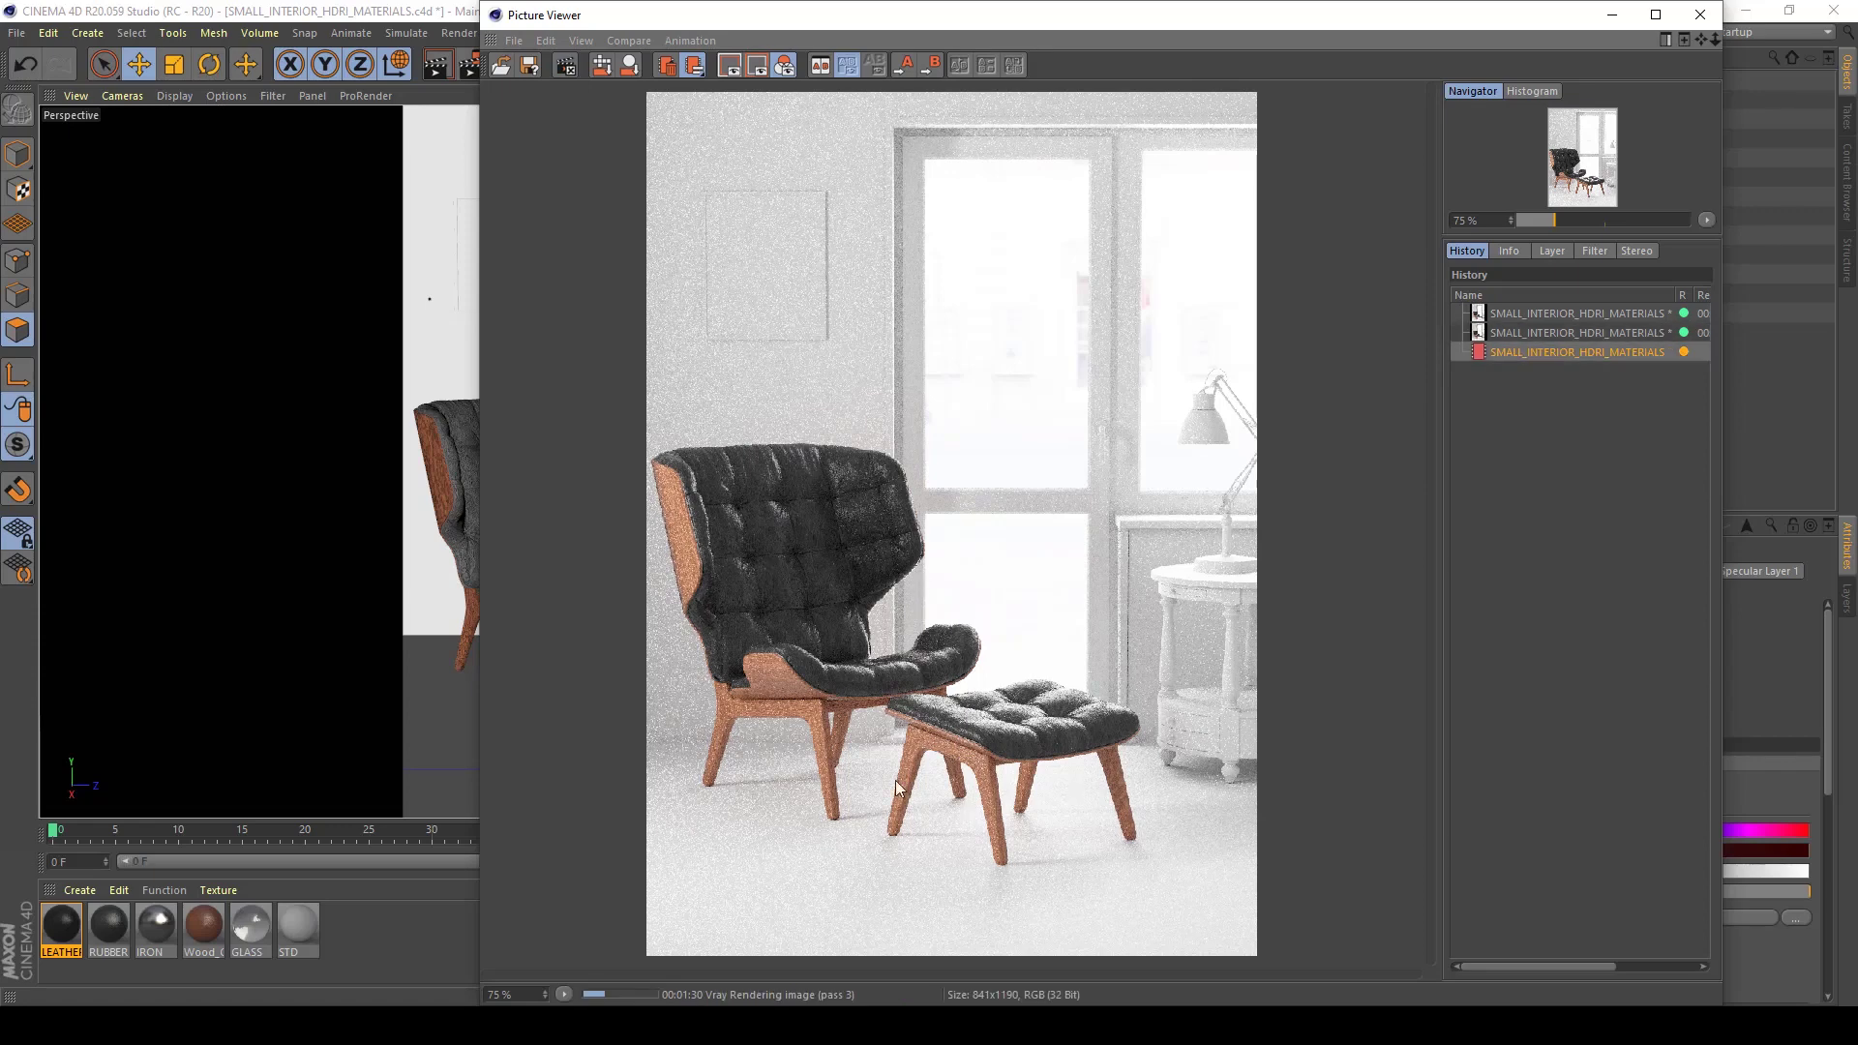
scroll(863, 793, "up", 2)
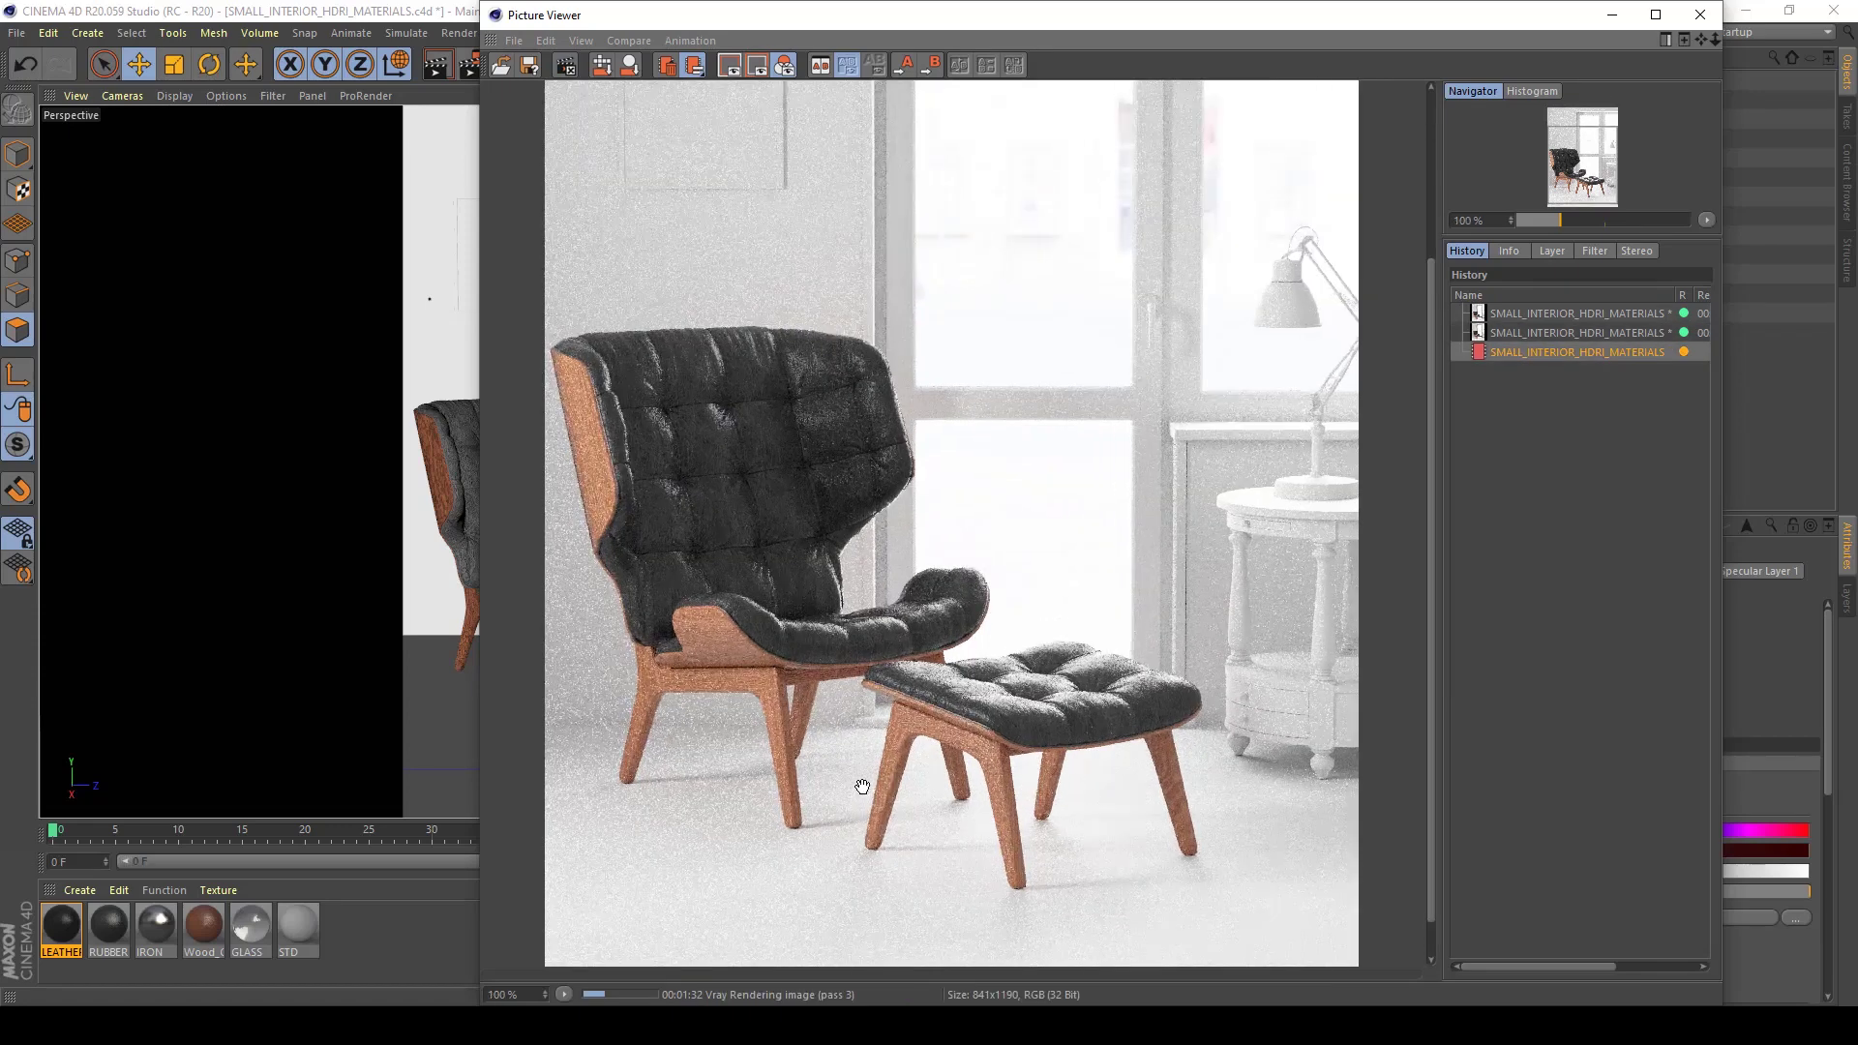
scroll(766, 678, "up", 1)
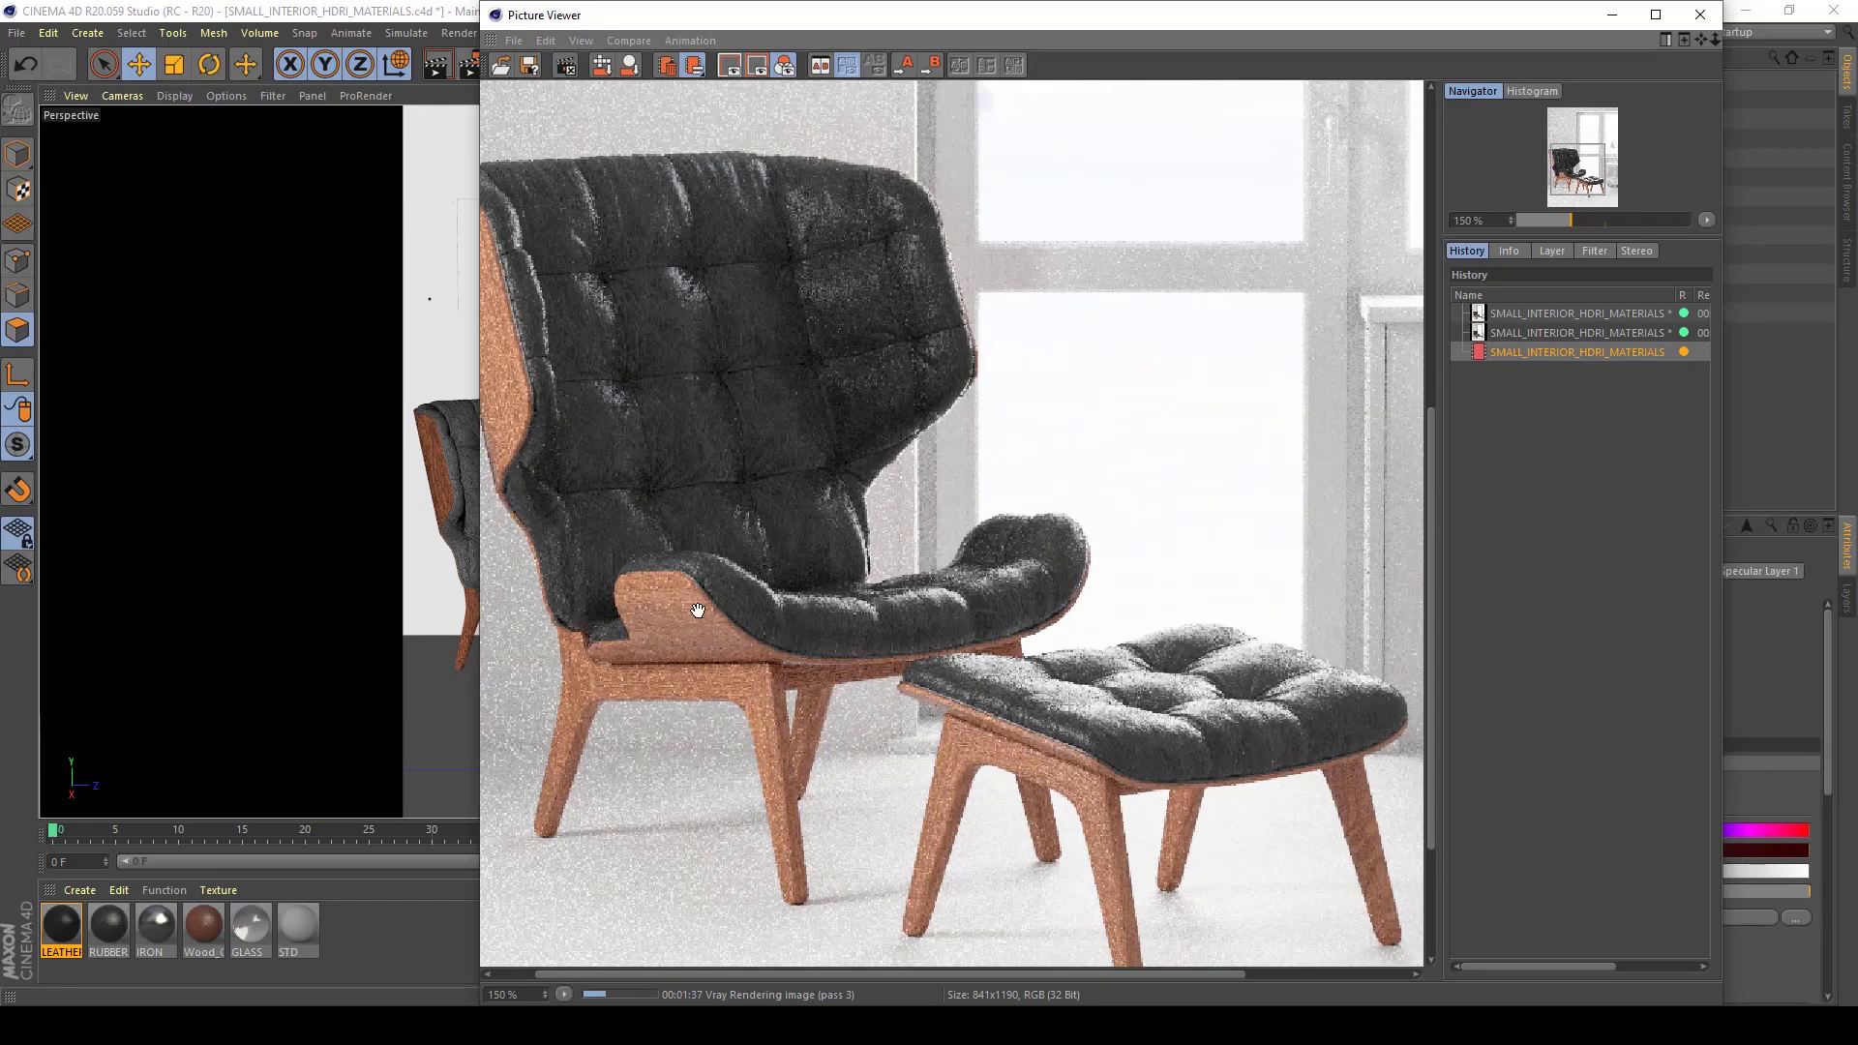
scroll(759, 708, "down", 2)
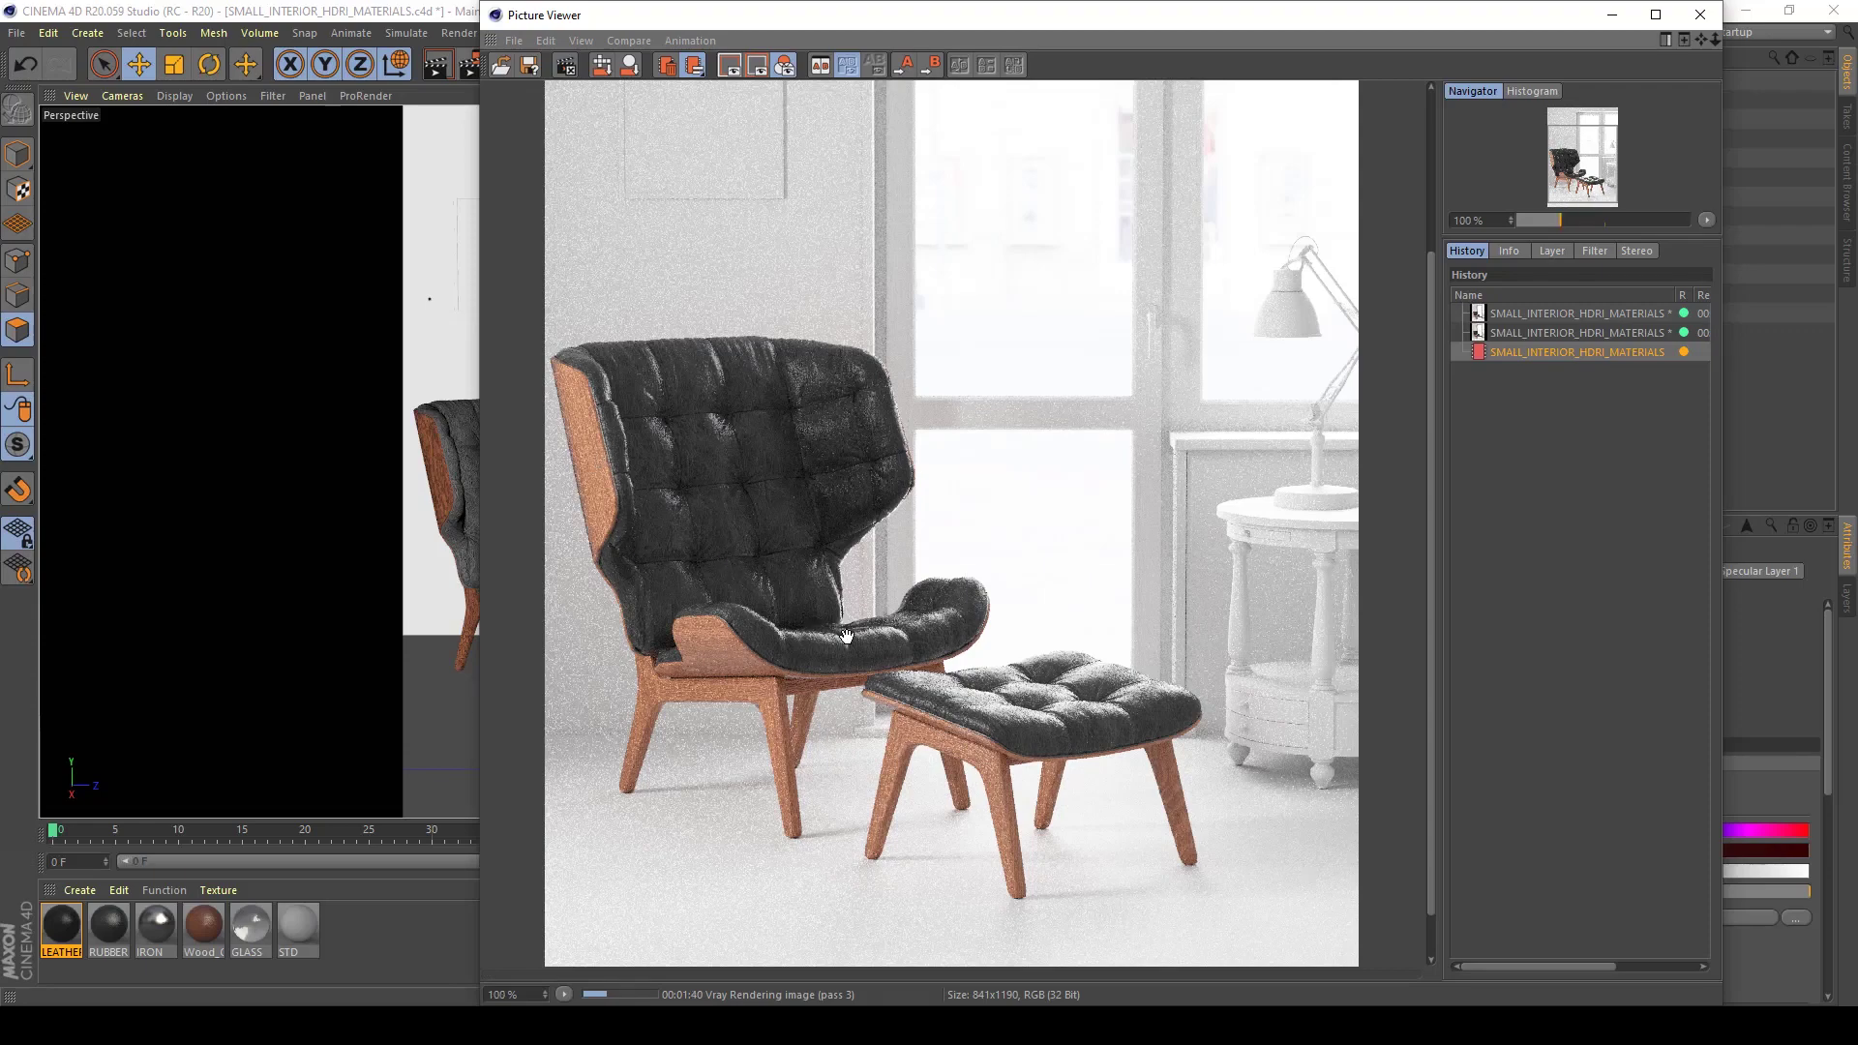
scroll(851, 646, "down", 1)
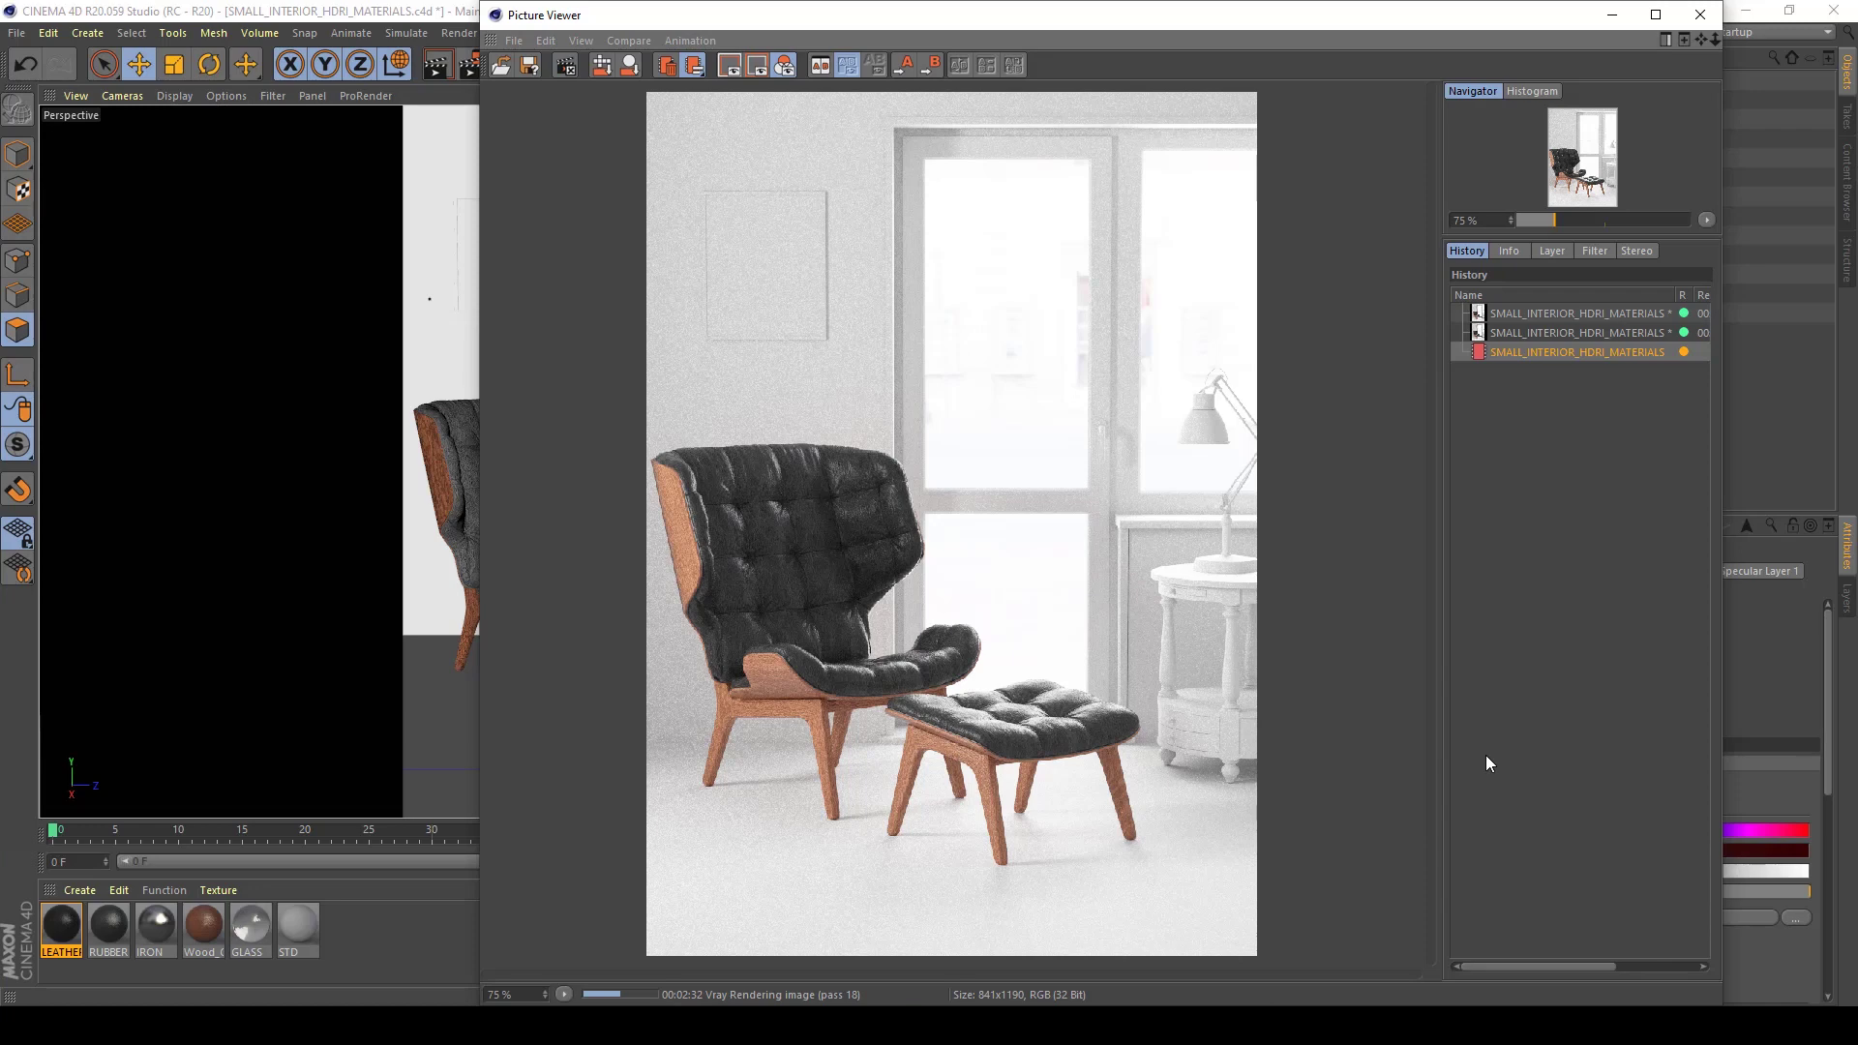
Zoom the render to 200% and pan to the chair legs and ottoman cushion
scroll(769, 723, "up", 5)
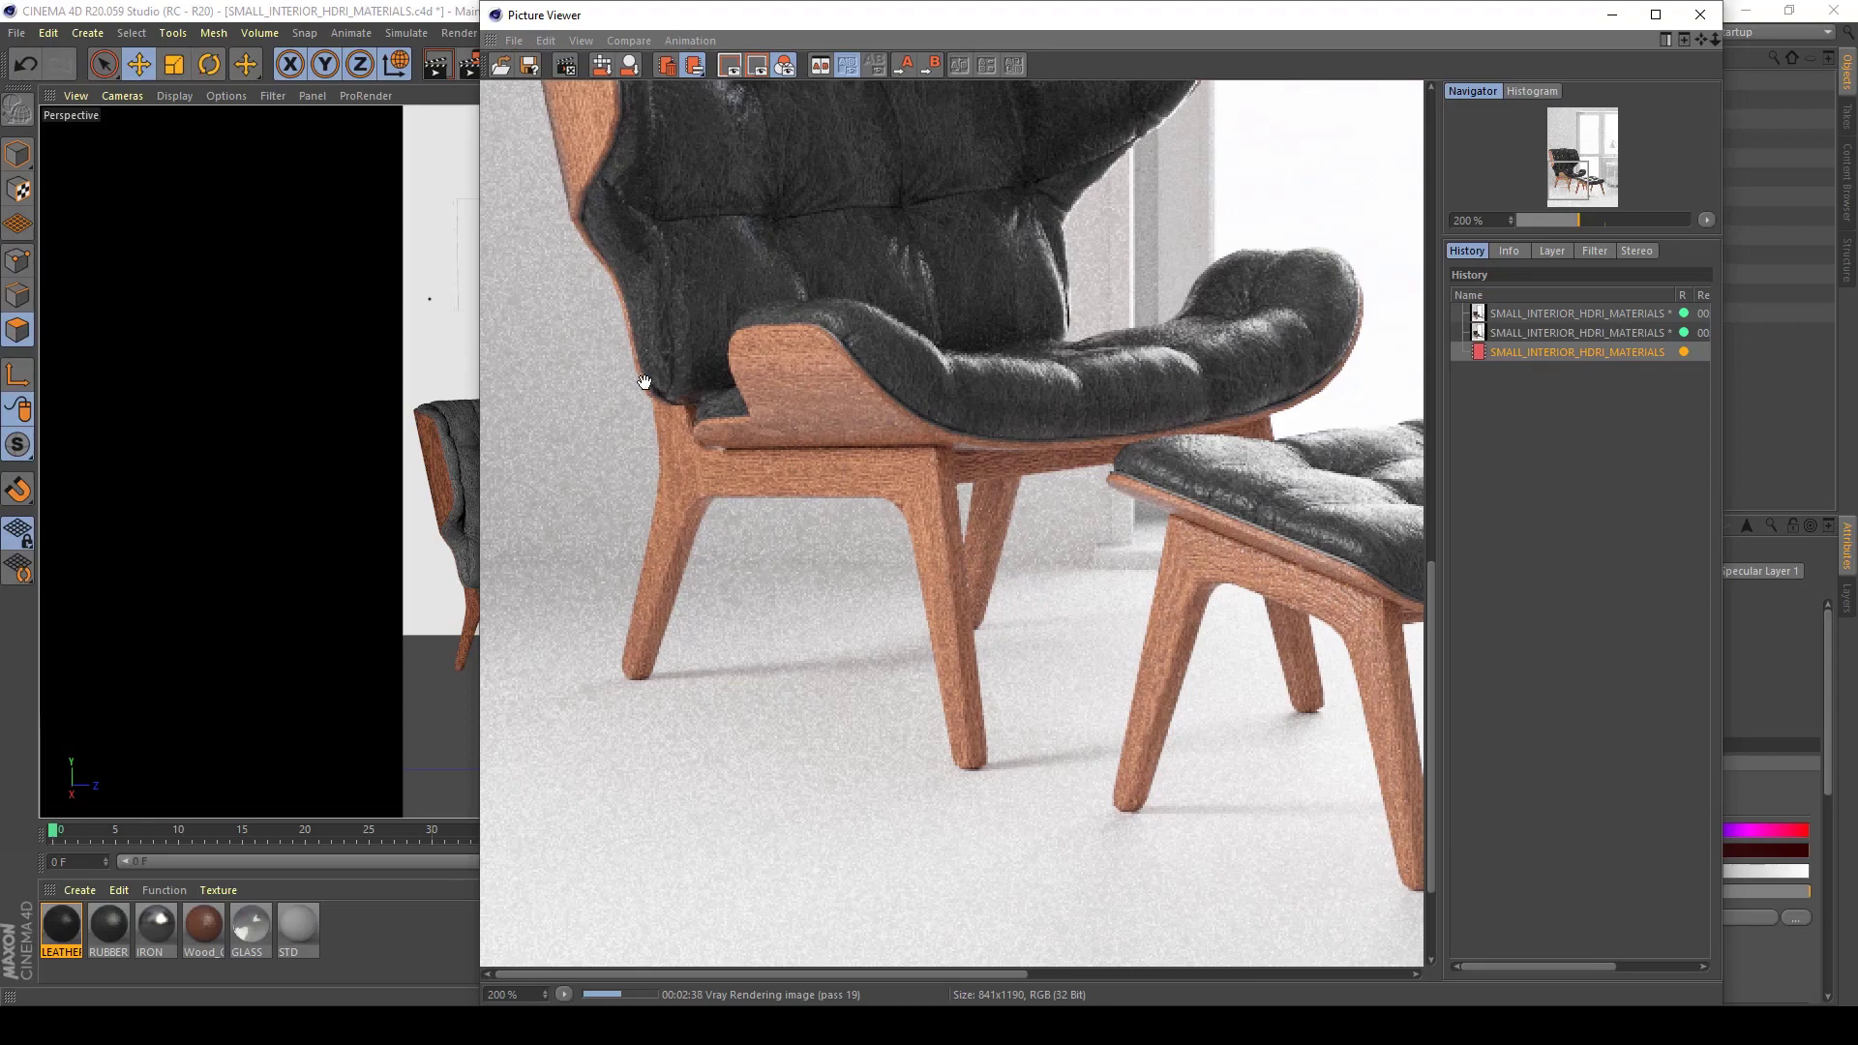
left_click_drag(997, 530, 853, 471)
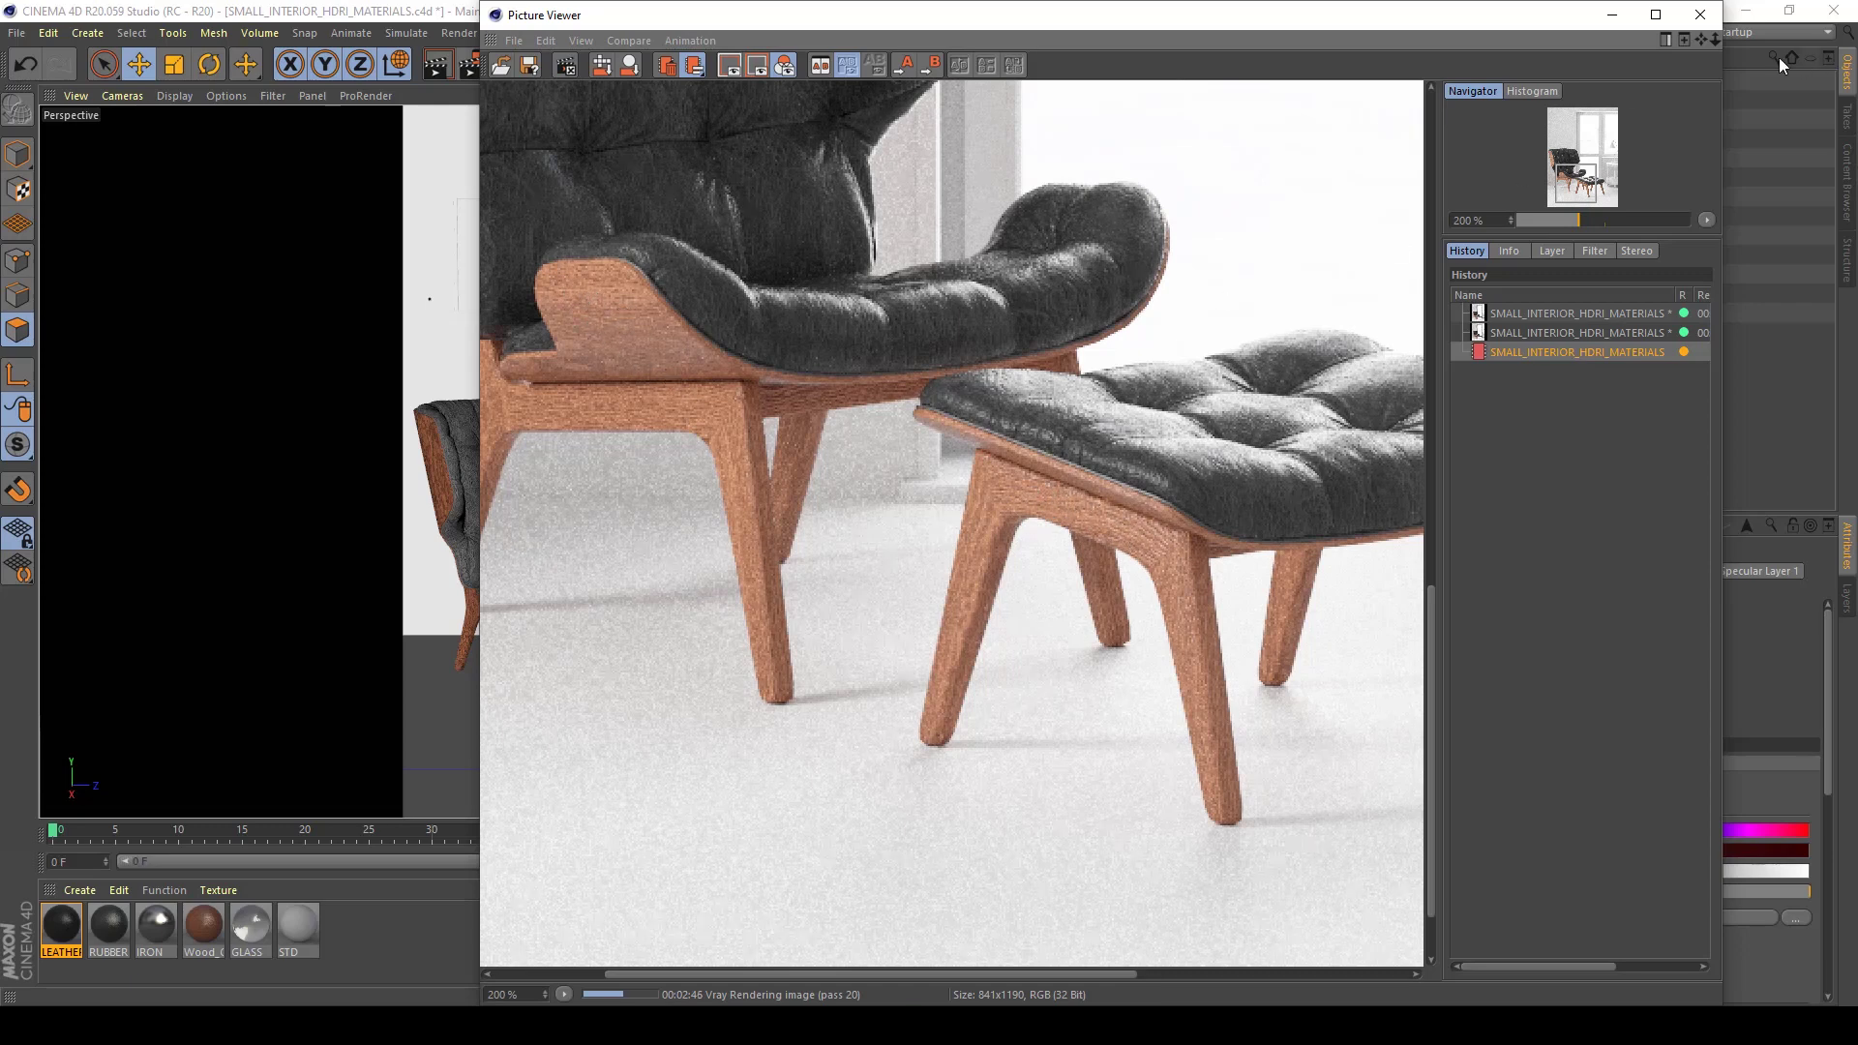
Close the Picture Viewer and confirm stopping the running render
left_click(1699, 17)
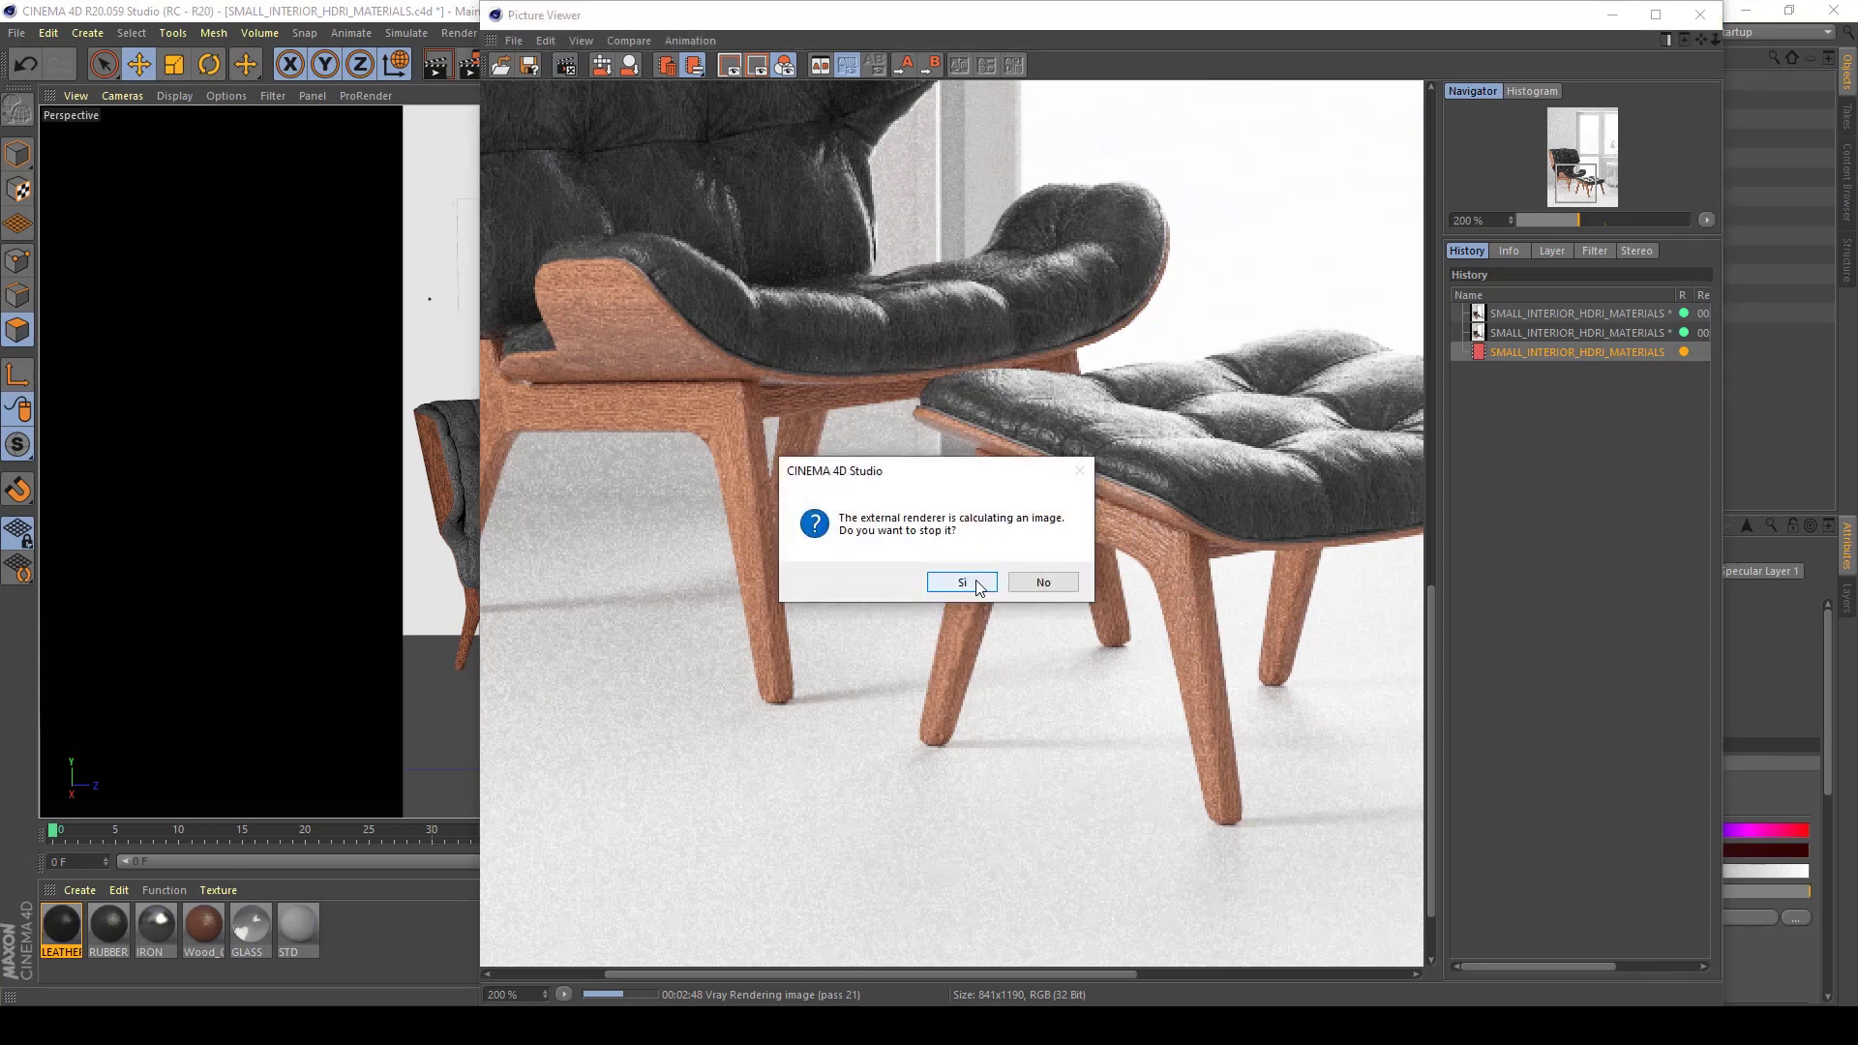
left_click(963, 581)
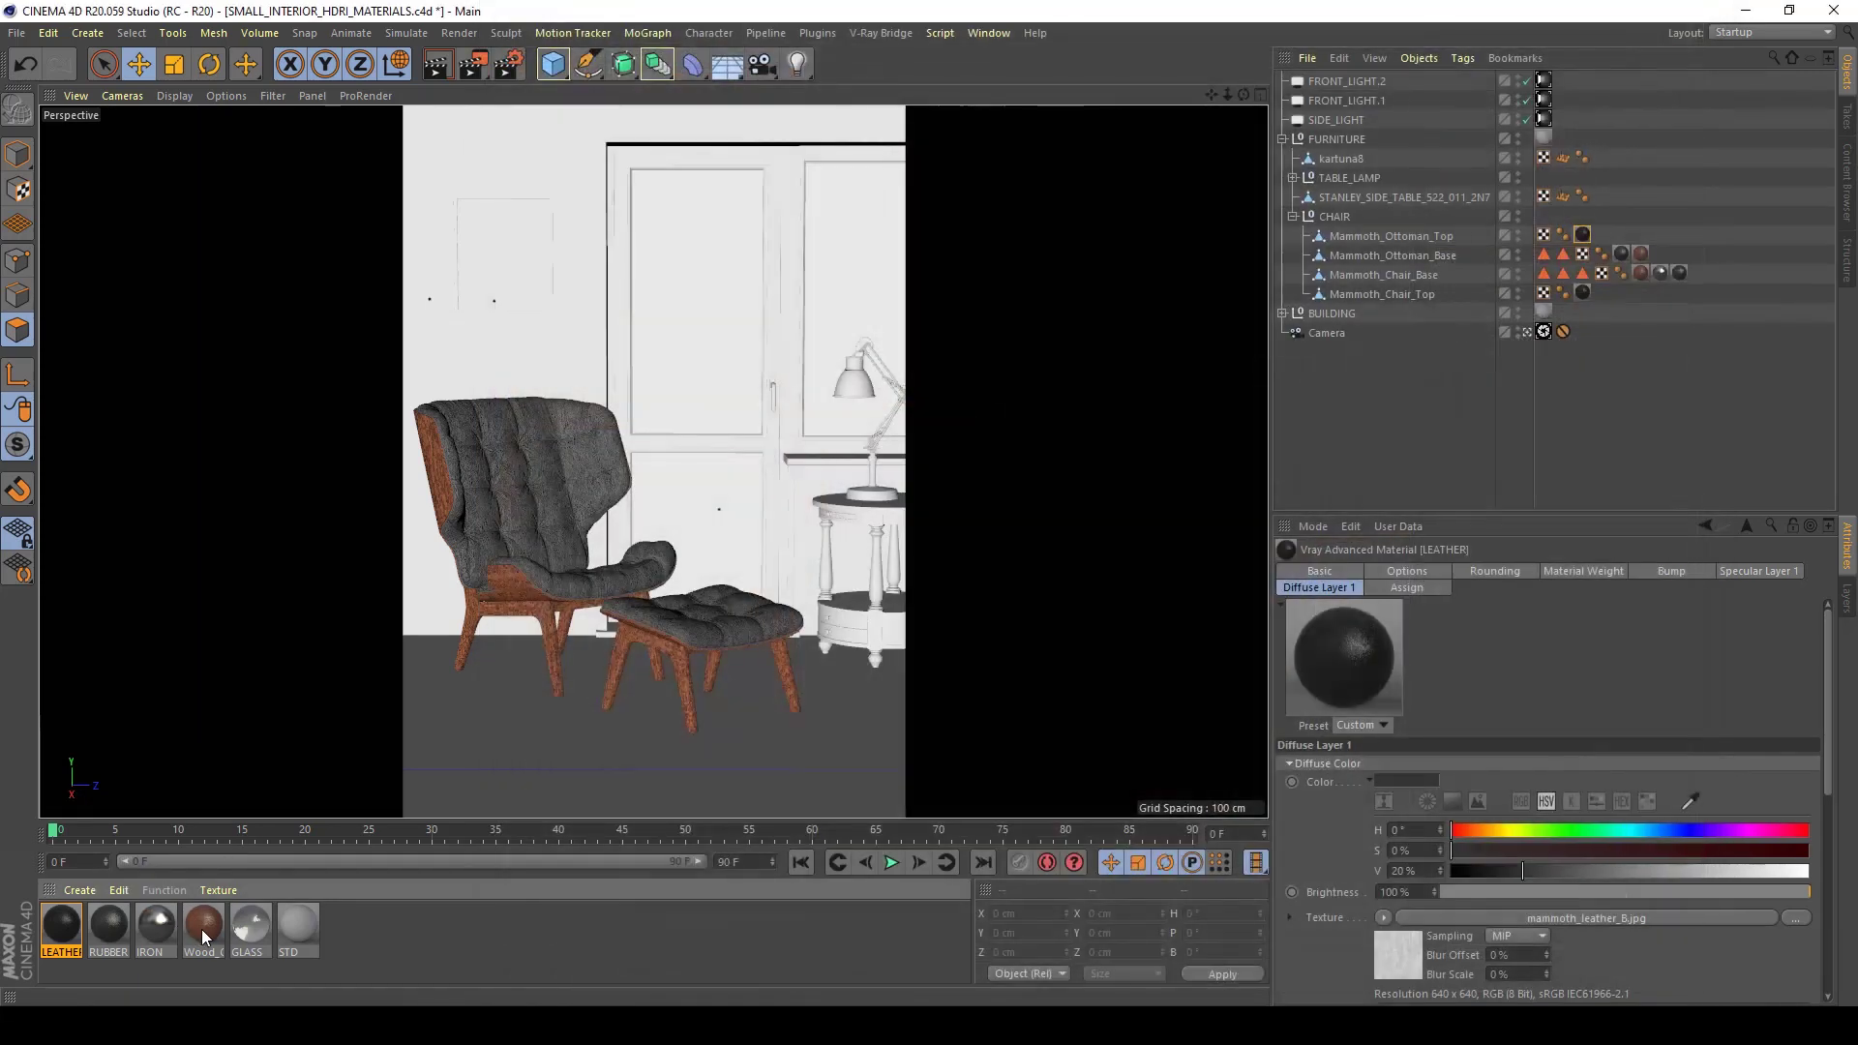
Change Wood_Chair_01's bump amount from 0.5 cm to 0.01 cm
double_click(201, 929)
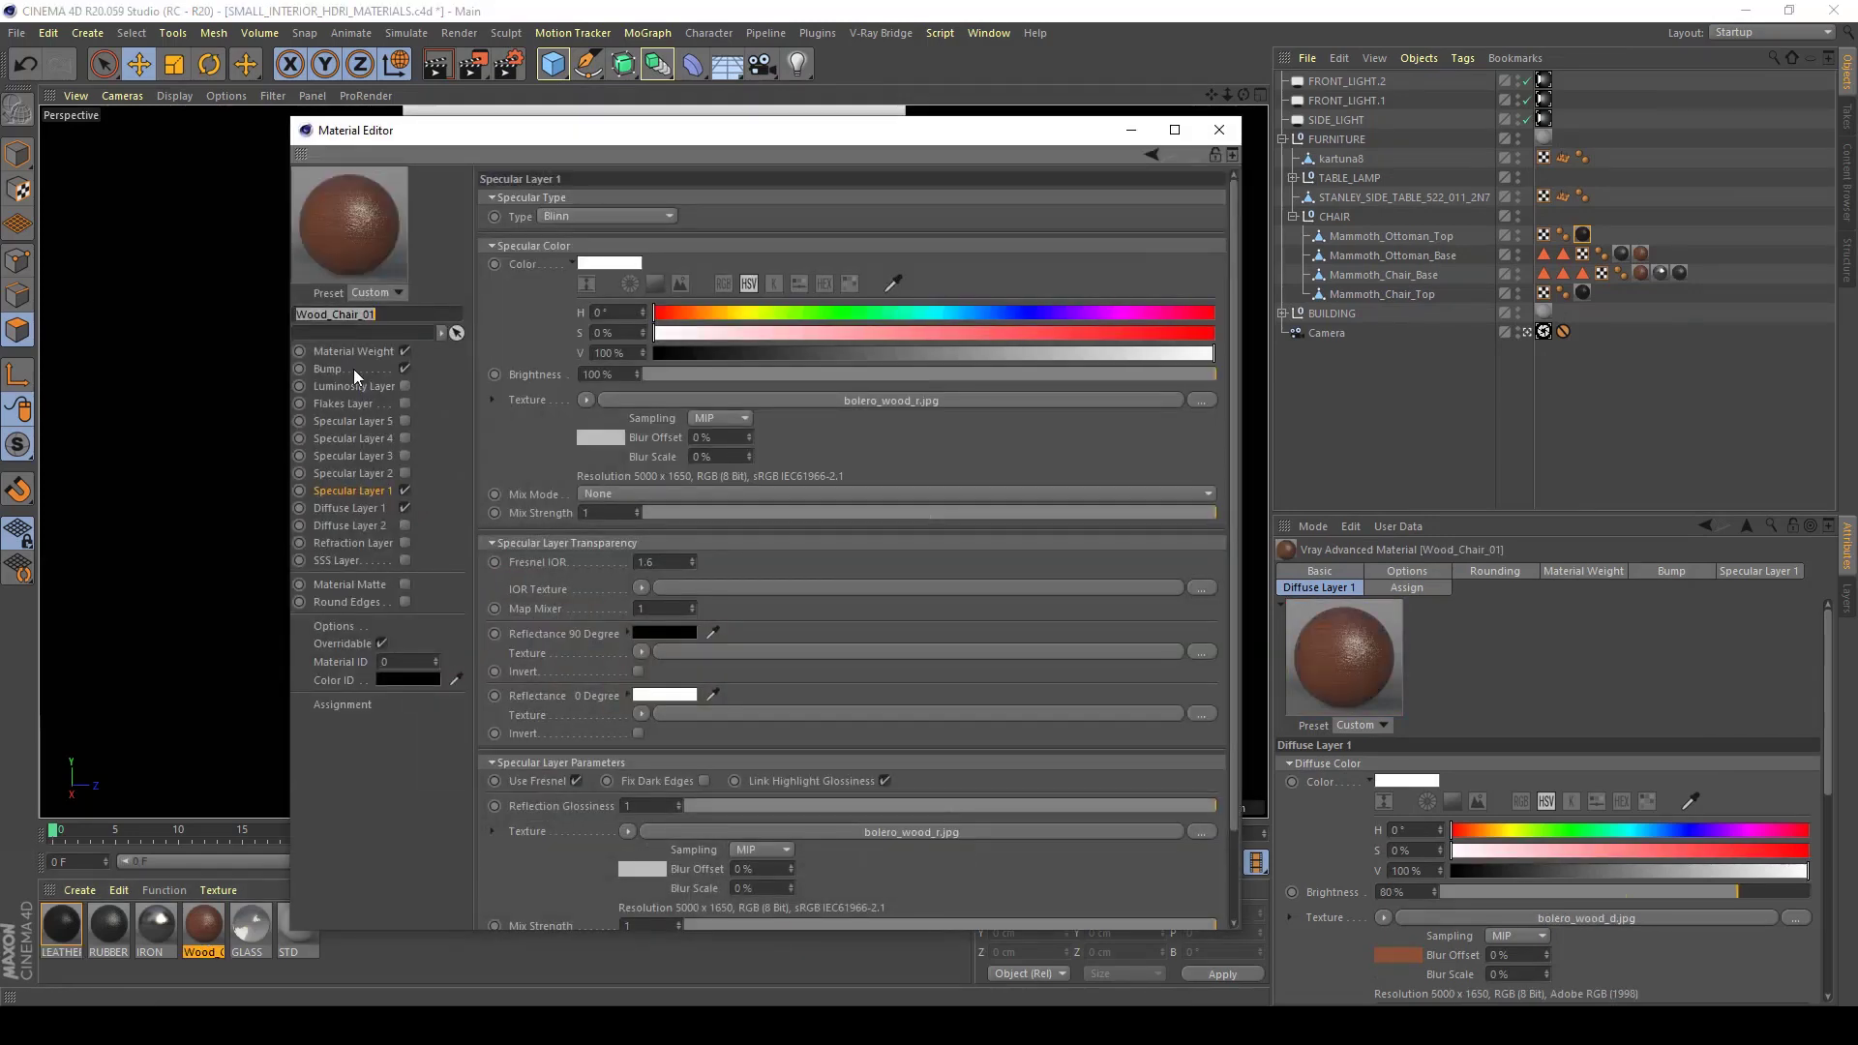
left_click(329, 369)
left_click(623, 203)
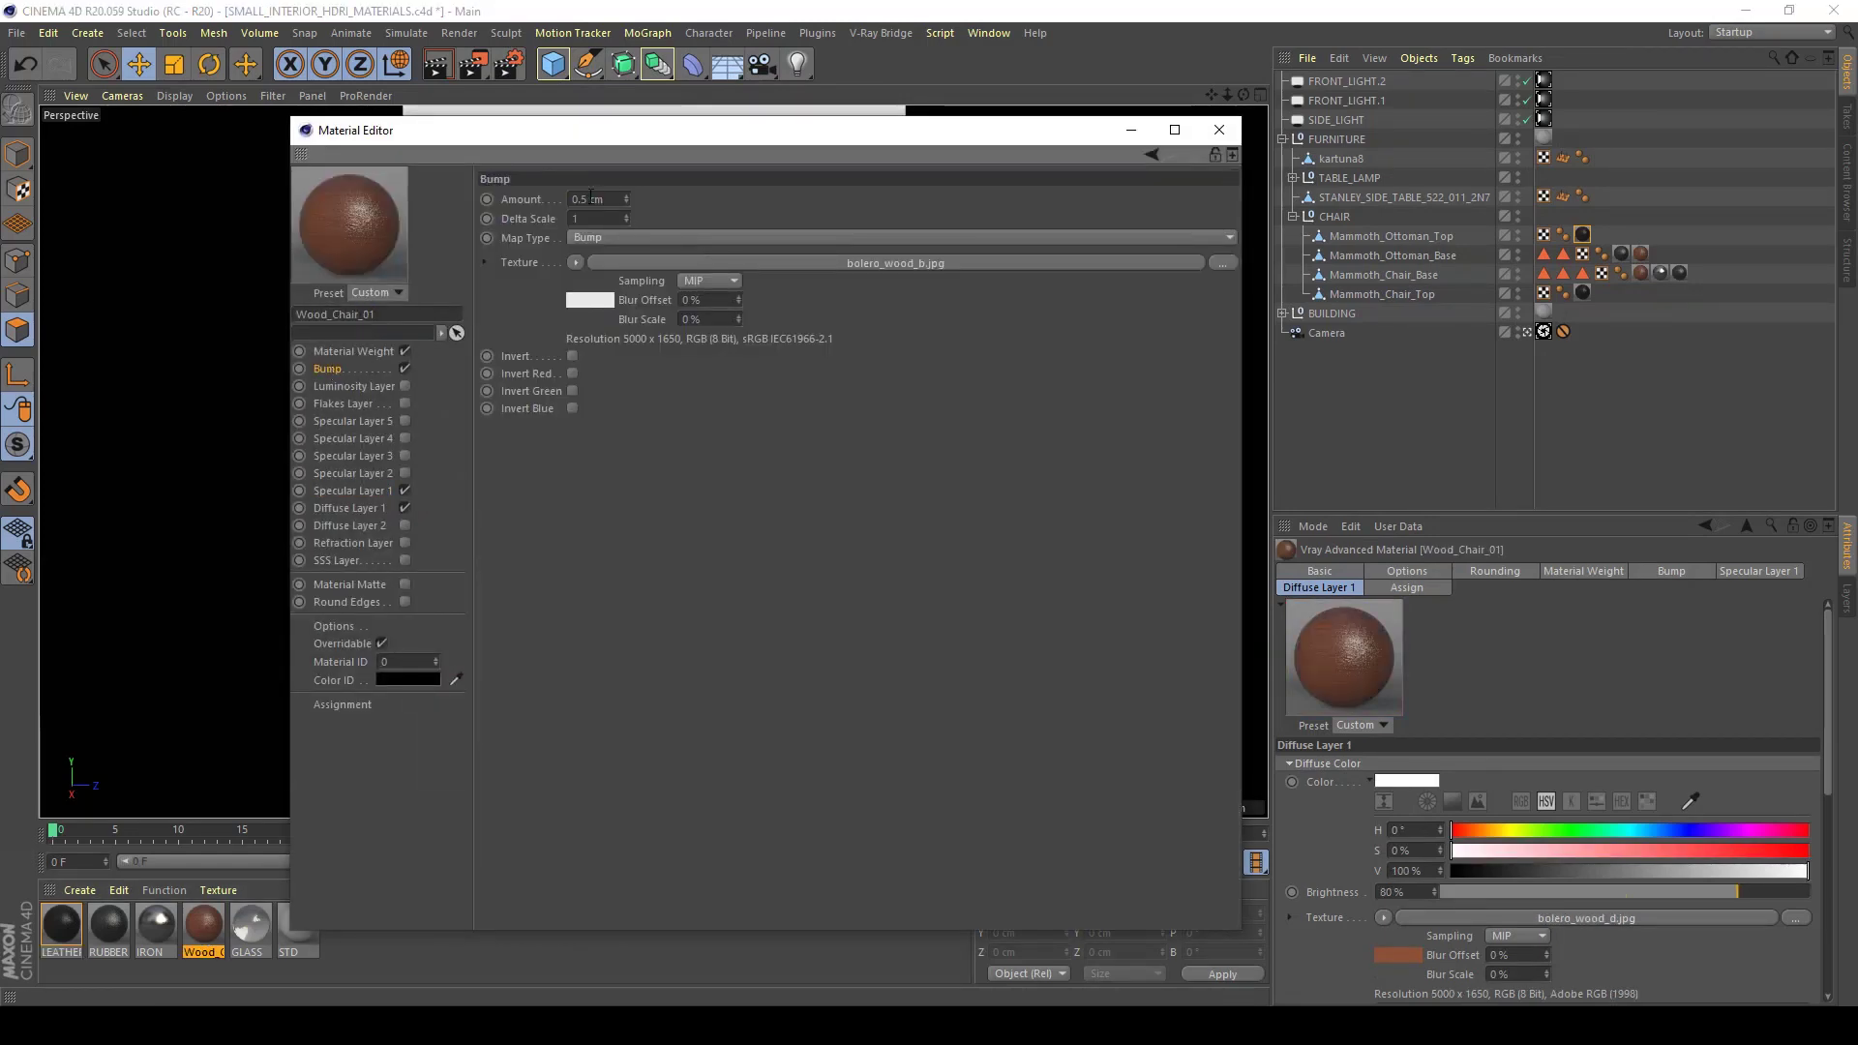
type("0")
key("BackSpace")
key("BackSpace")
type("01")
key("Return")
left_click(1219, 129)
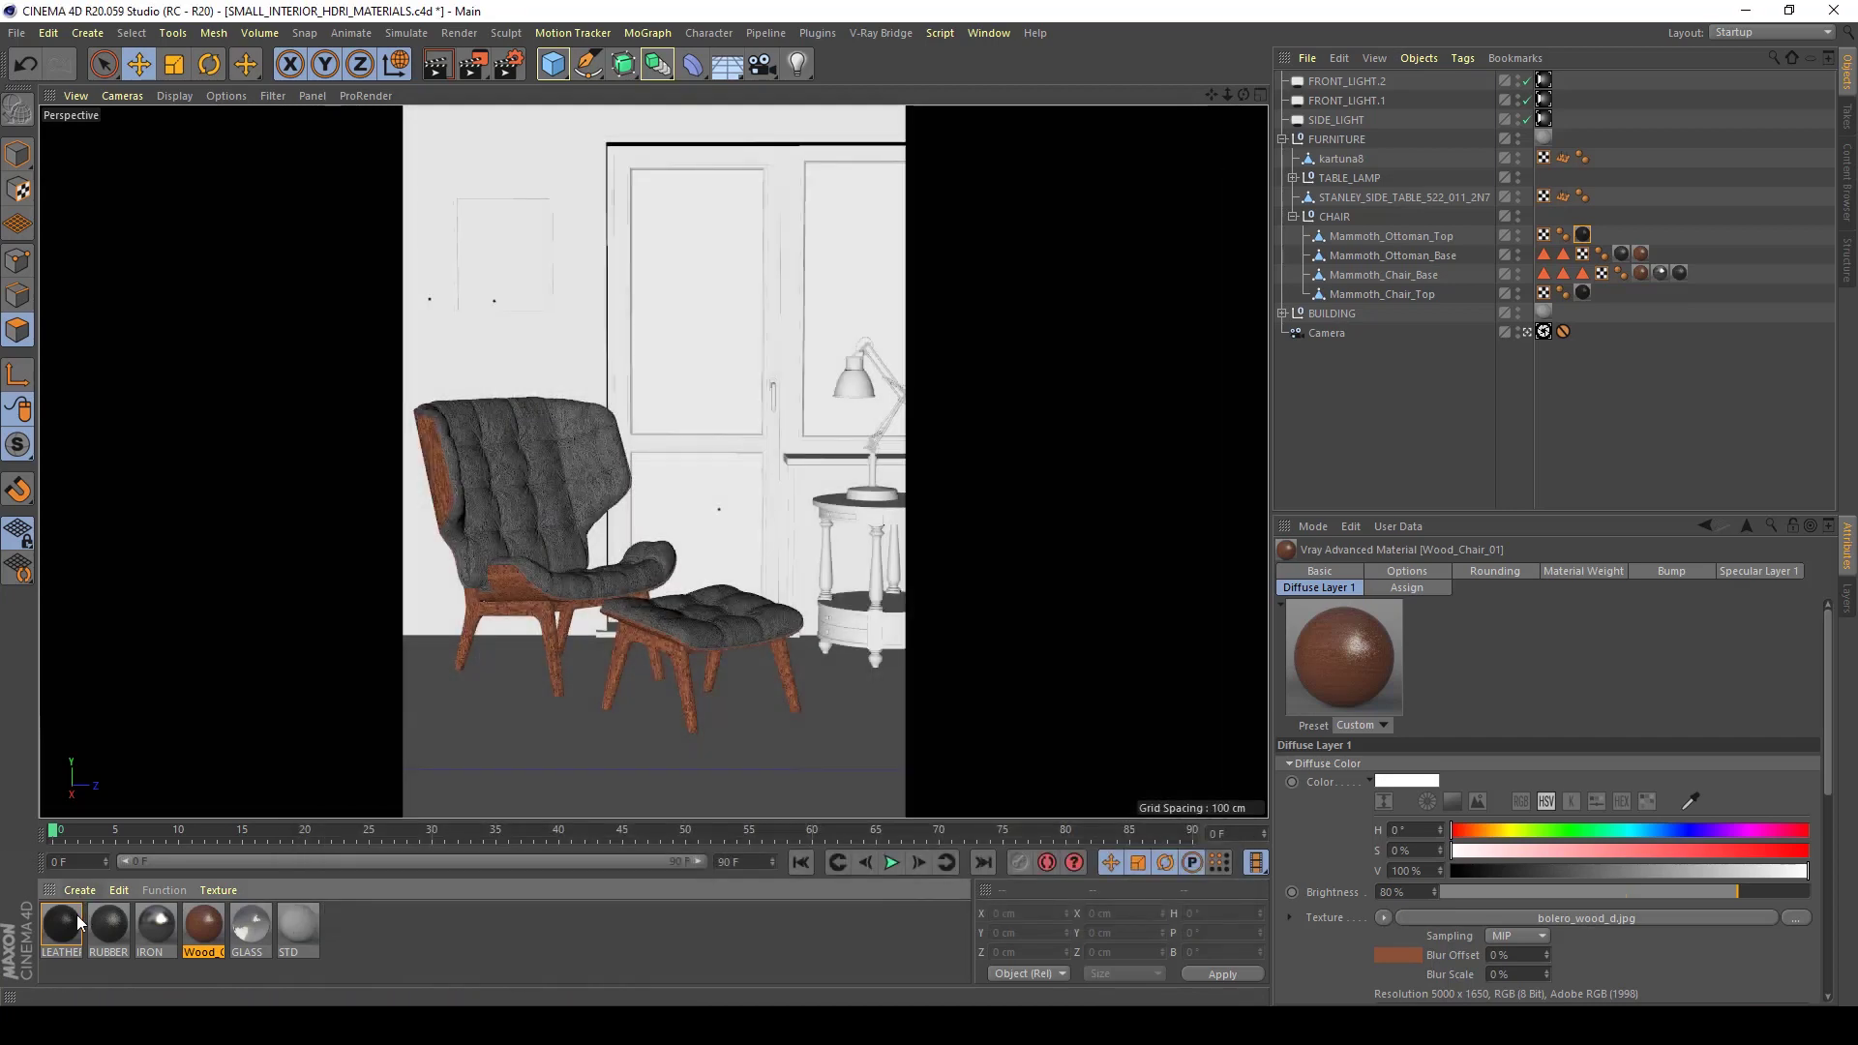
Set LEATHER's bump amount to 0.05 cm, close its editor, and save the scene with Ctrl+S
double_click(80, 923)
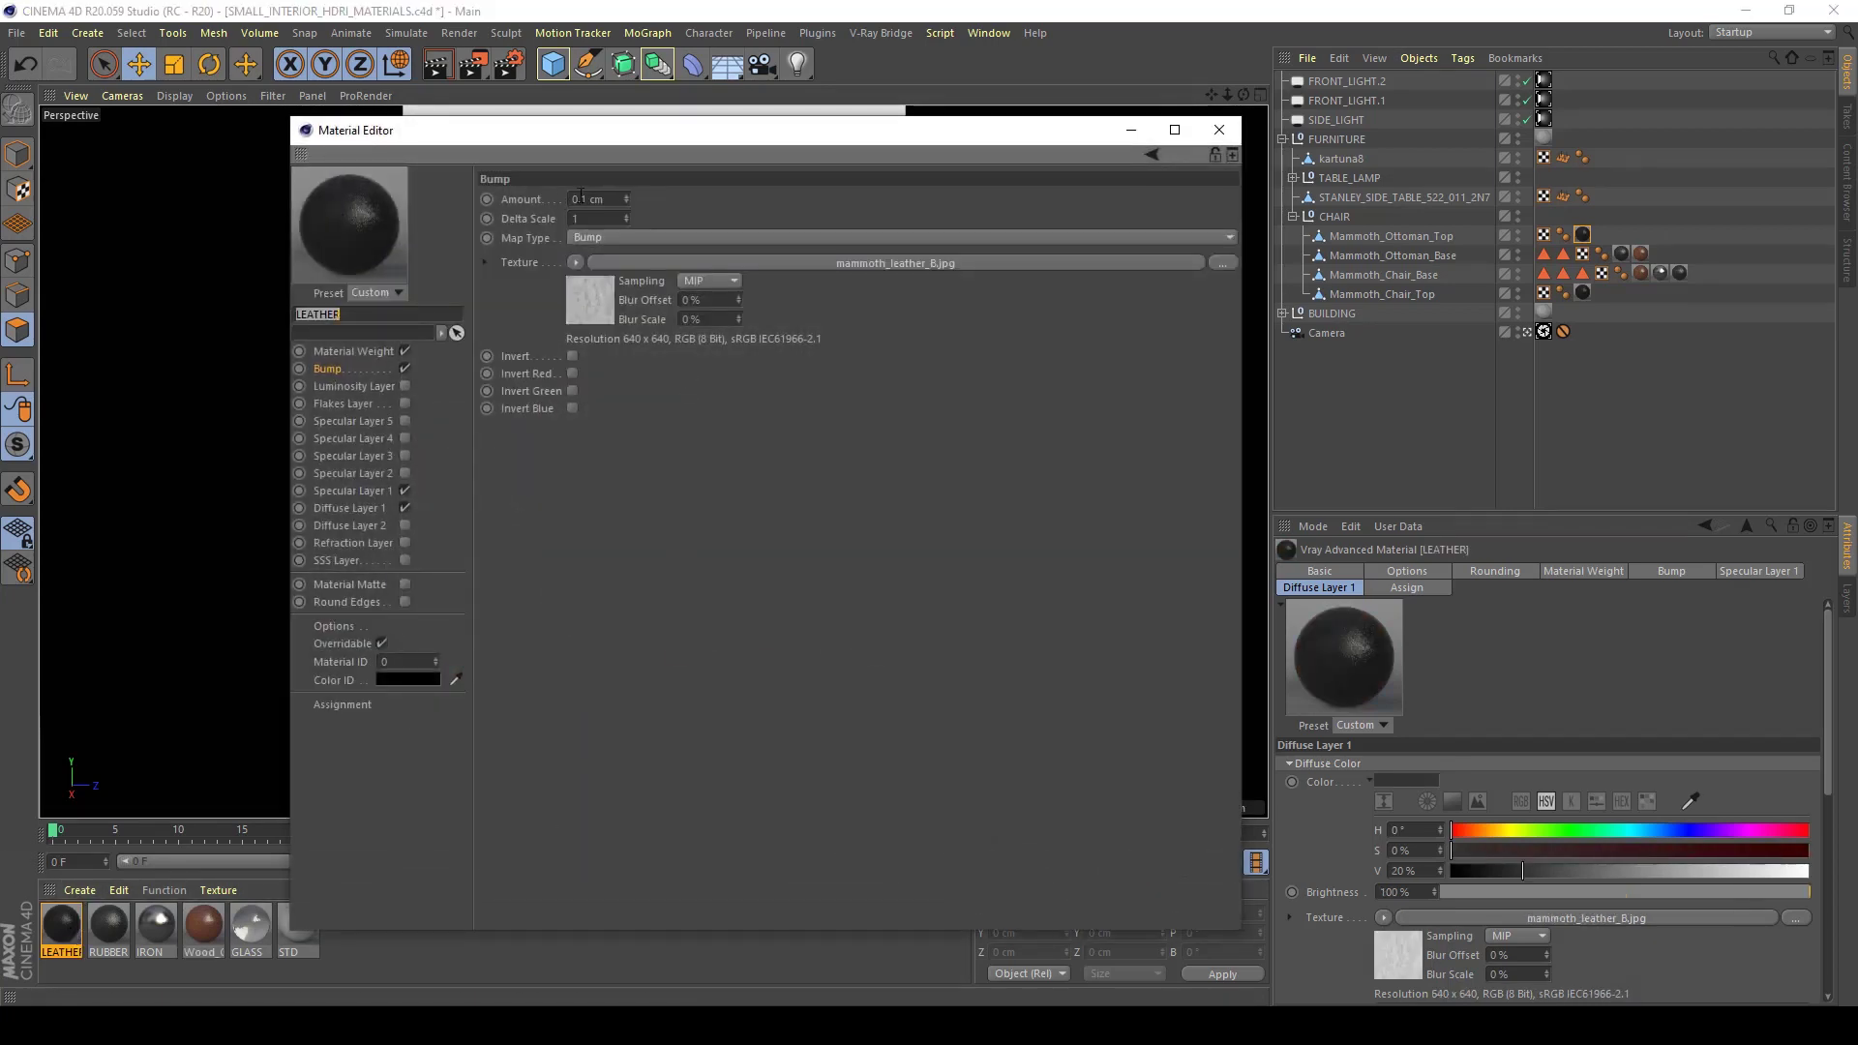
left_click(579, 199)
type("05")
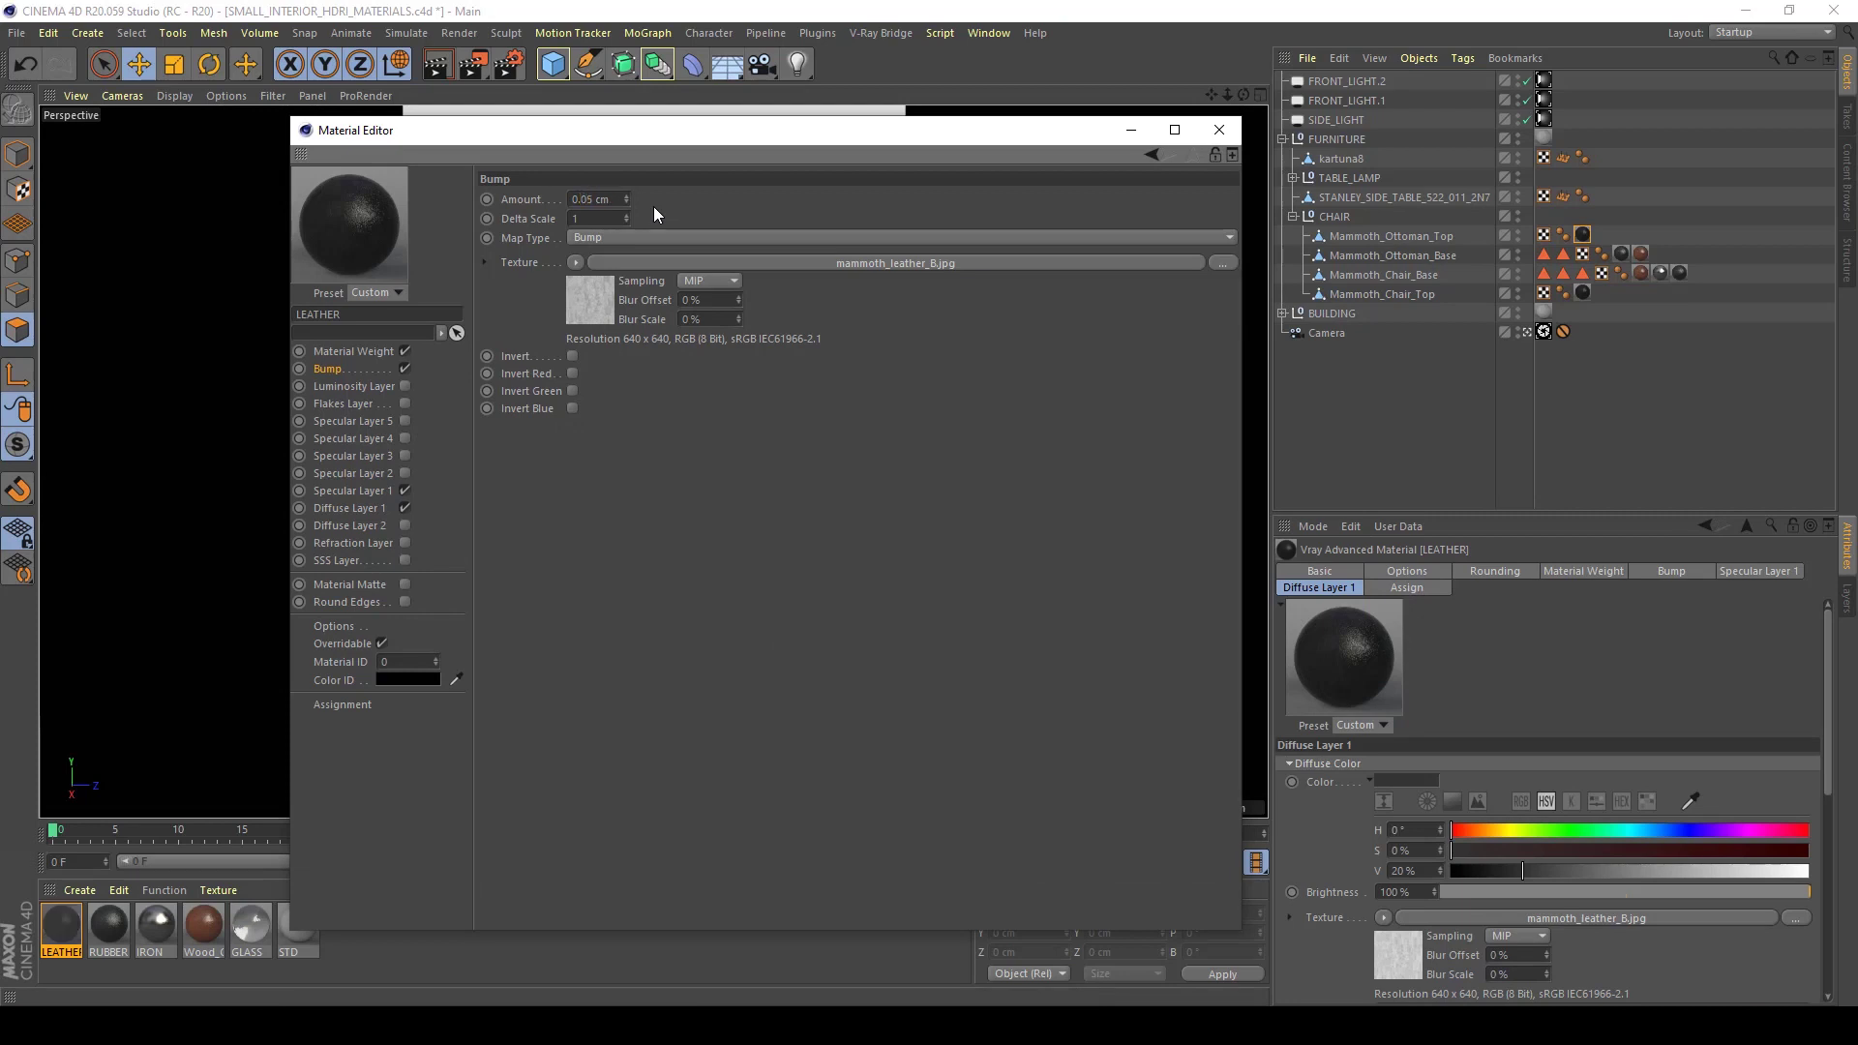
key("ctrl+s")
left_click(1221, 131)
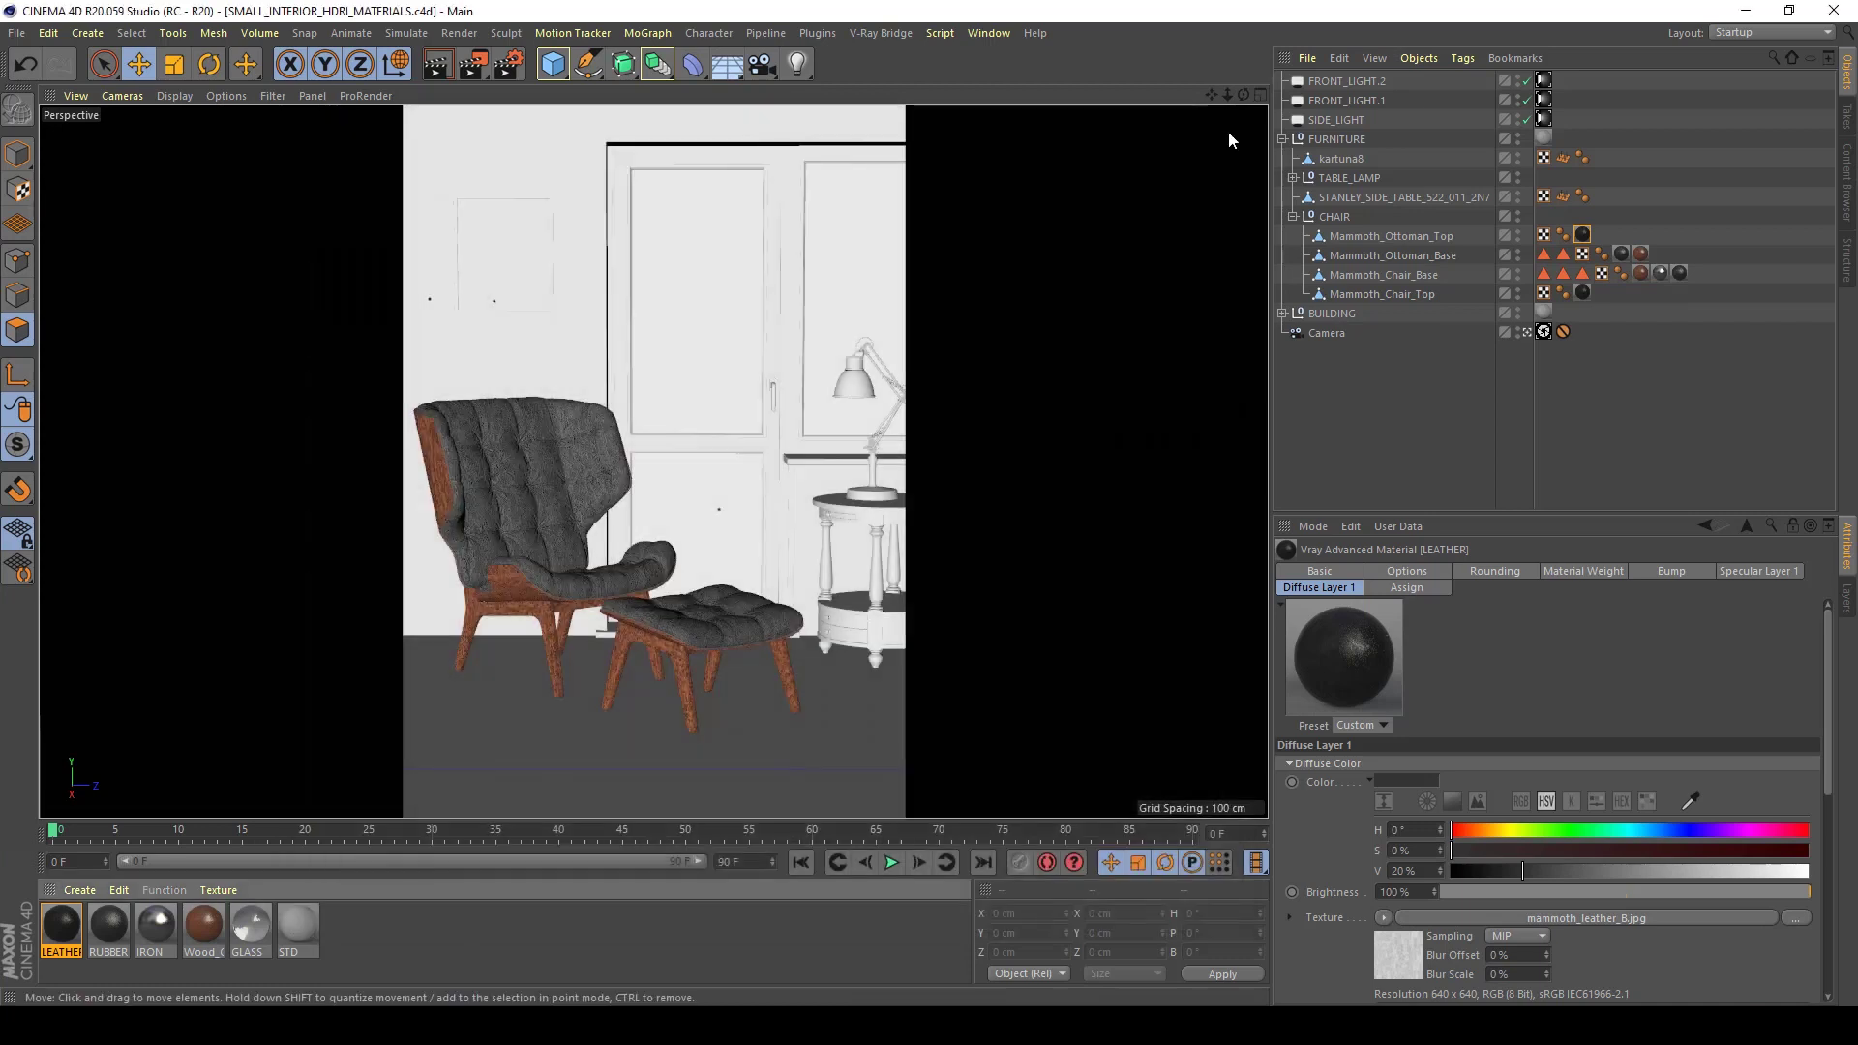
key("ctrl+s")
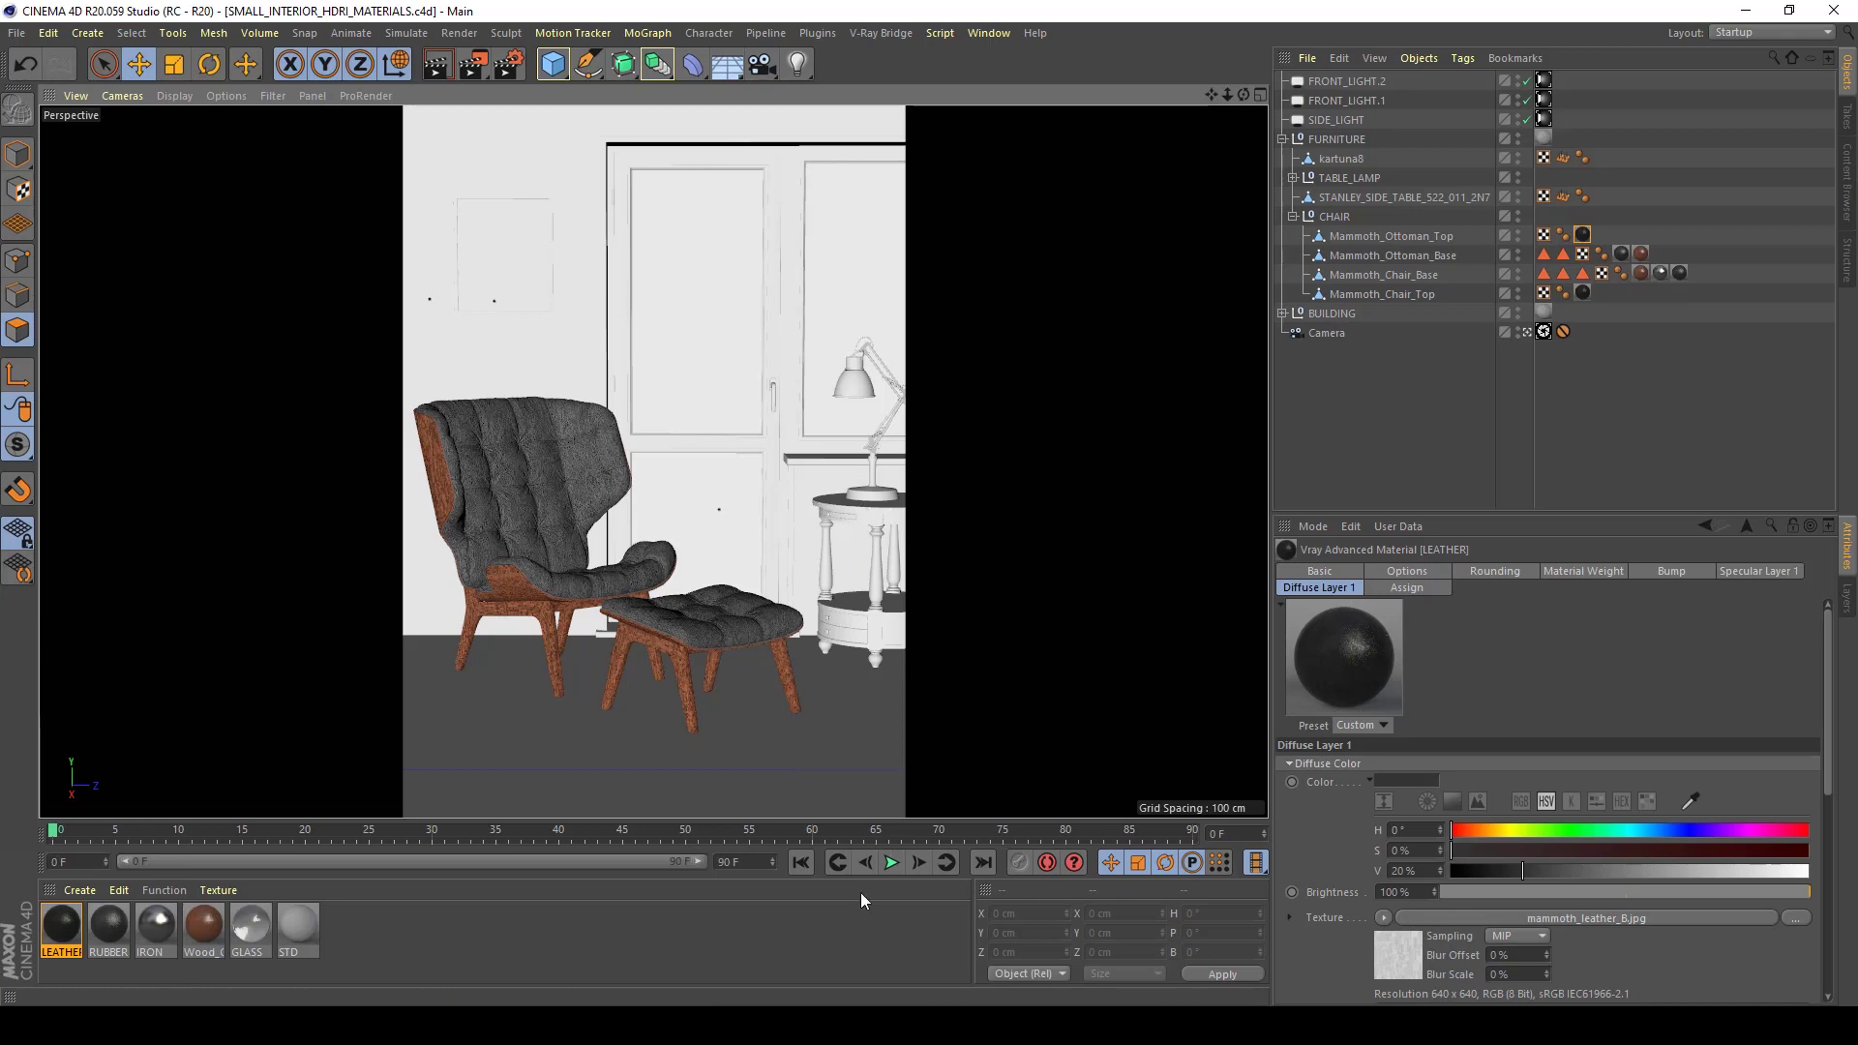
Open the Table texture folder in File Explorer, move its window aside, and return to Cinema 4D
mouse_move(592, 1026)
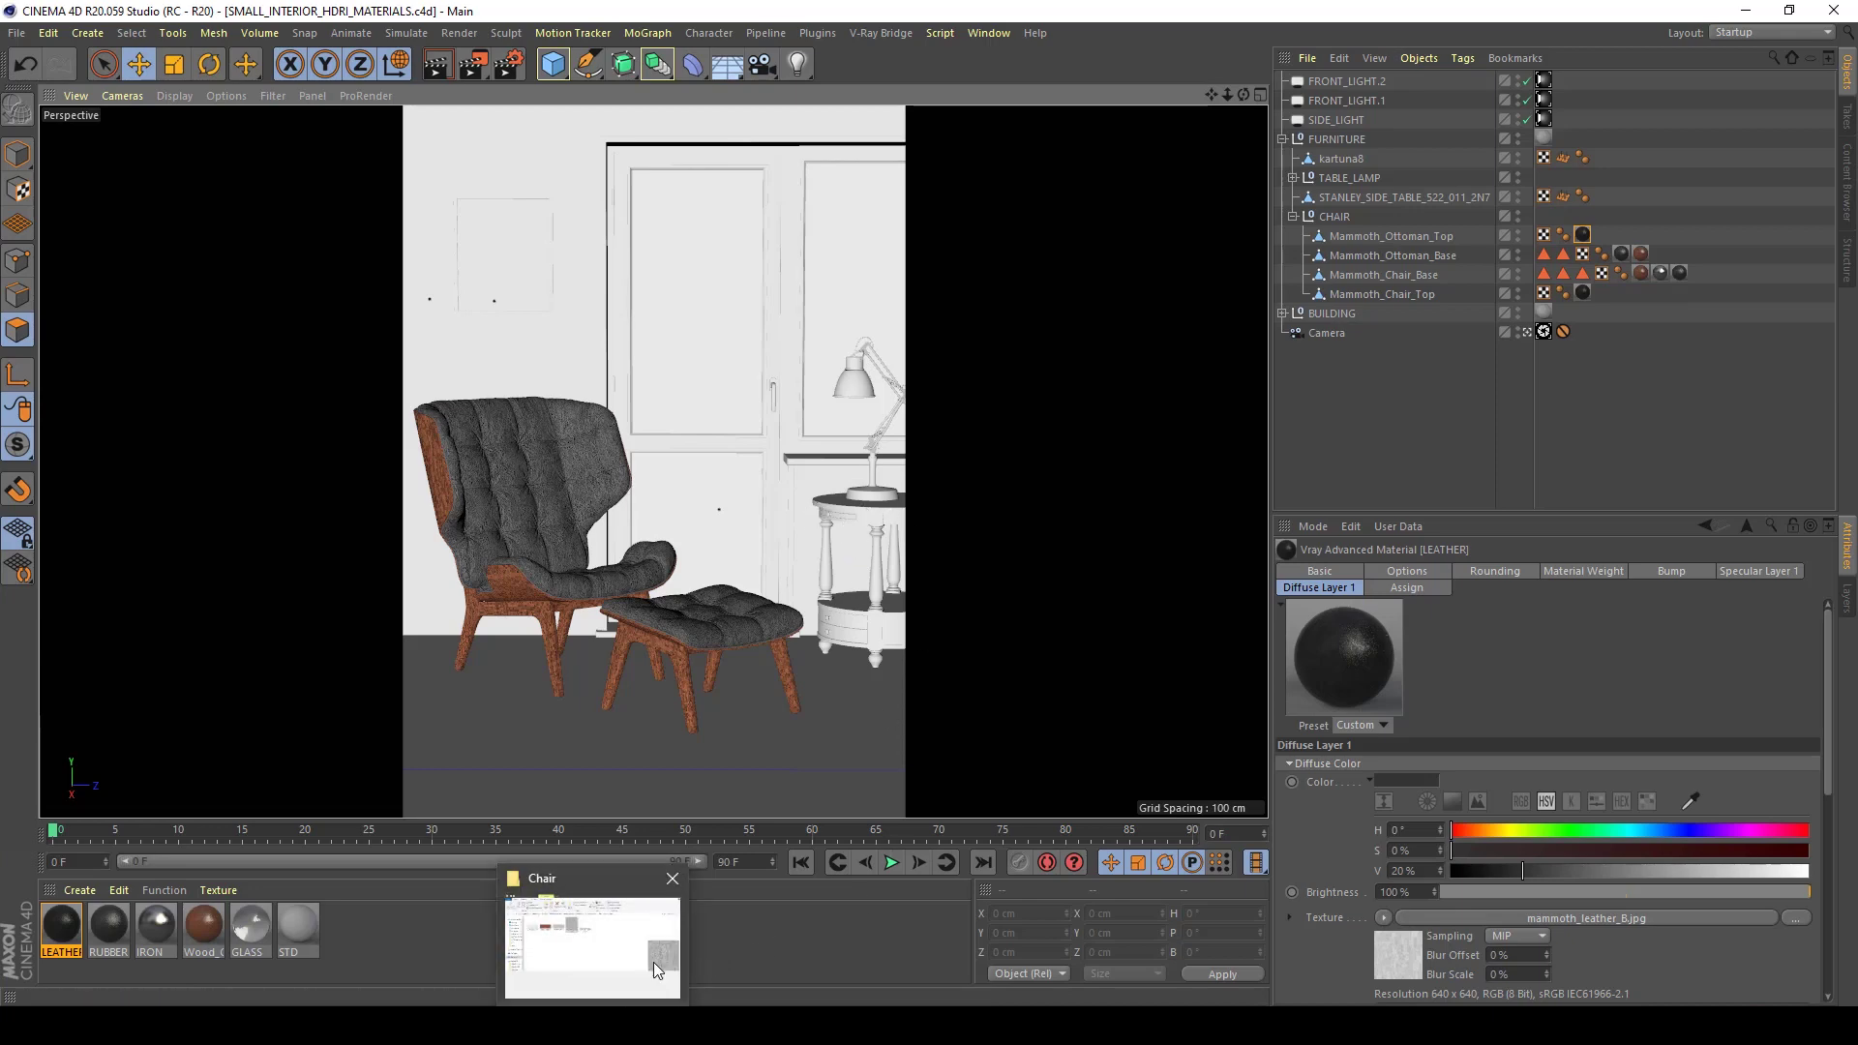
left_click(658, 973)
left_click(1040, 591)
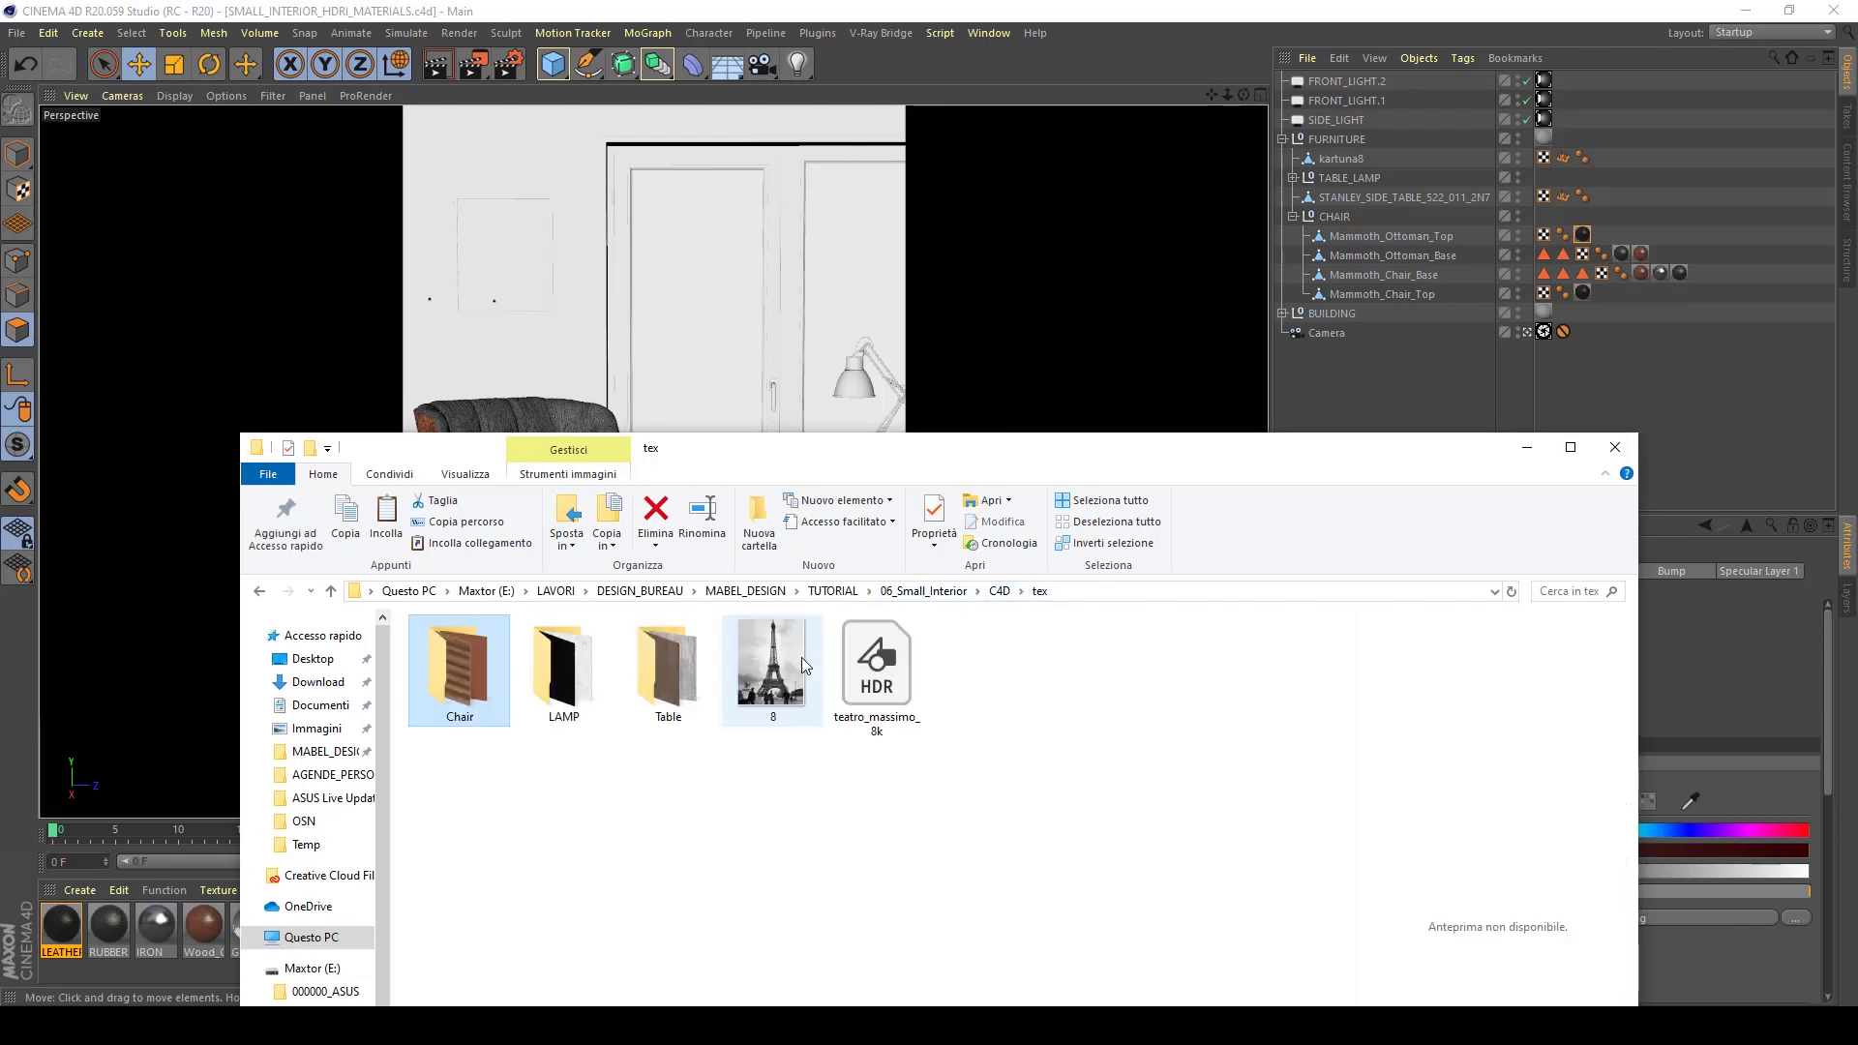
left_click(666, 668)
double_click(666, 668)
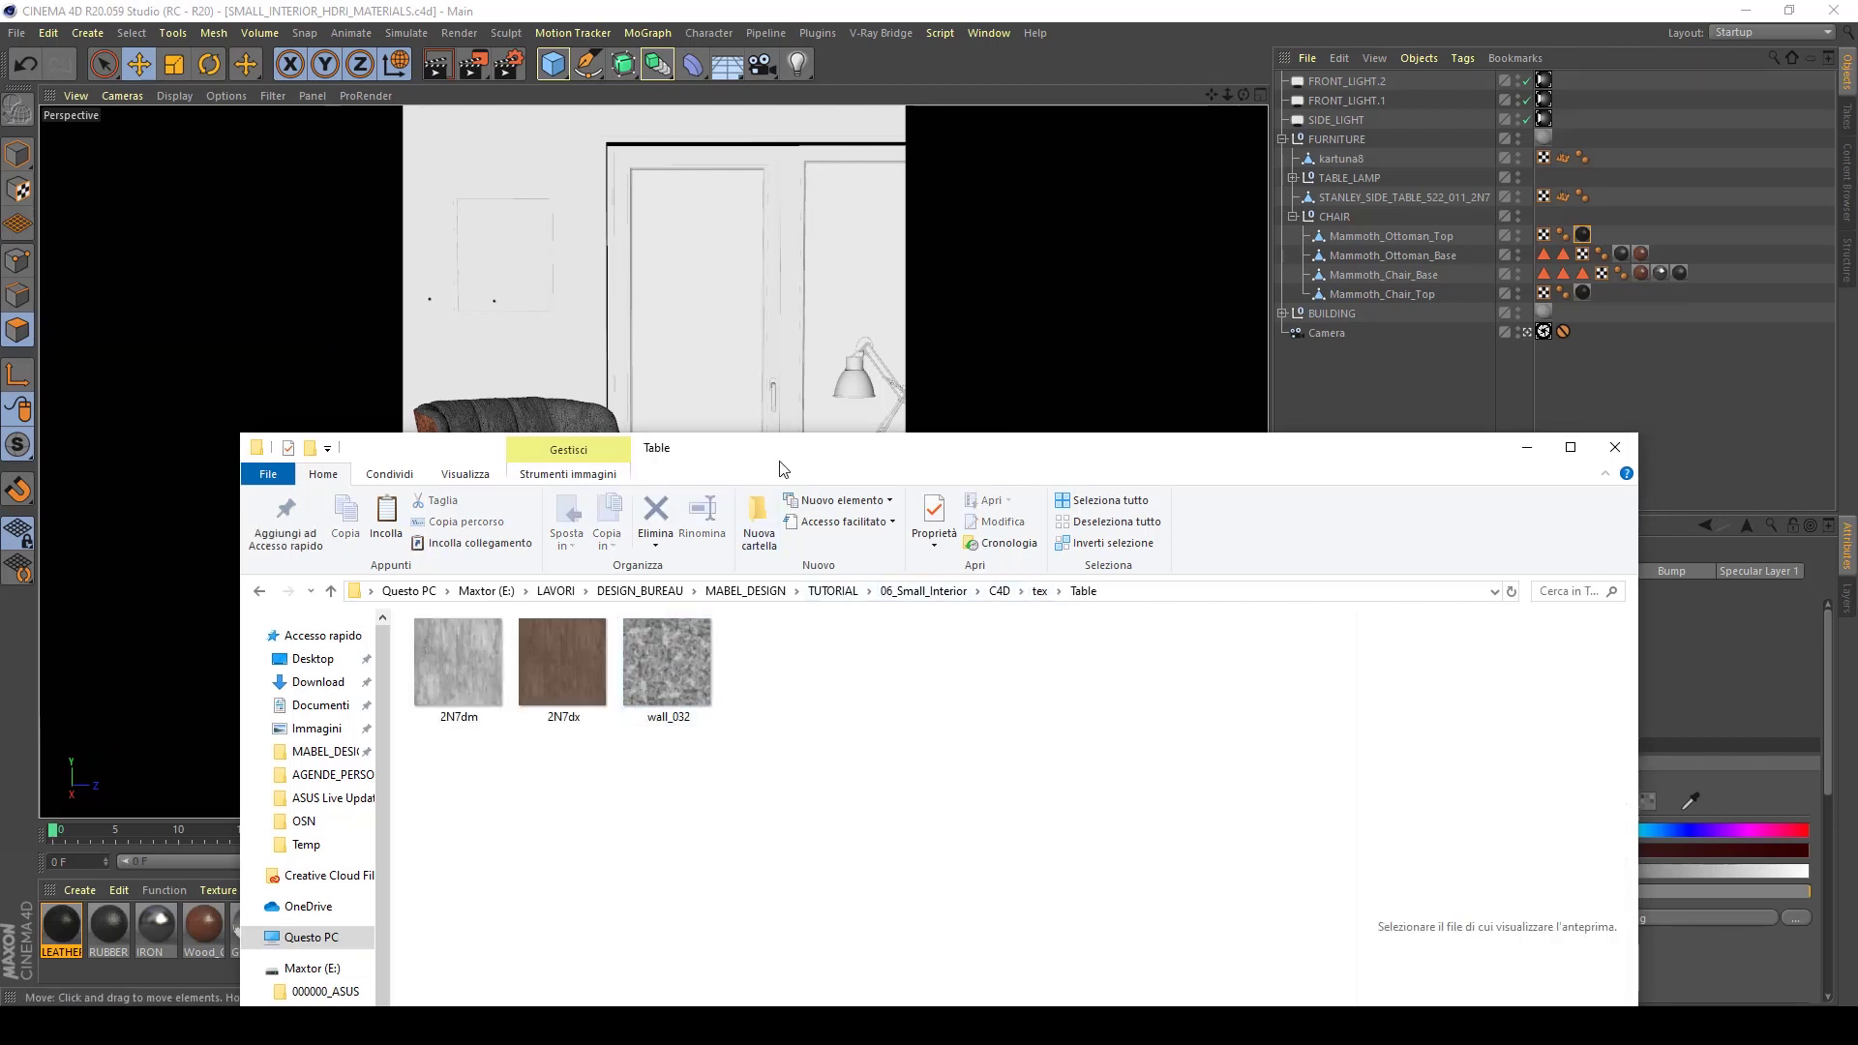
left_click_drag(772, 448, 1130, 389)
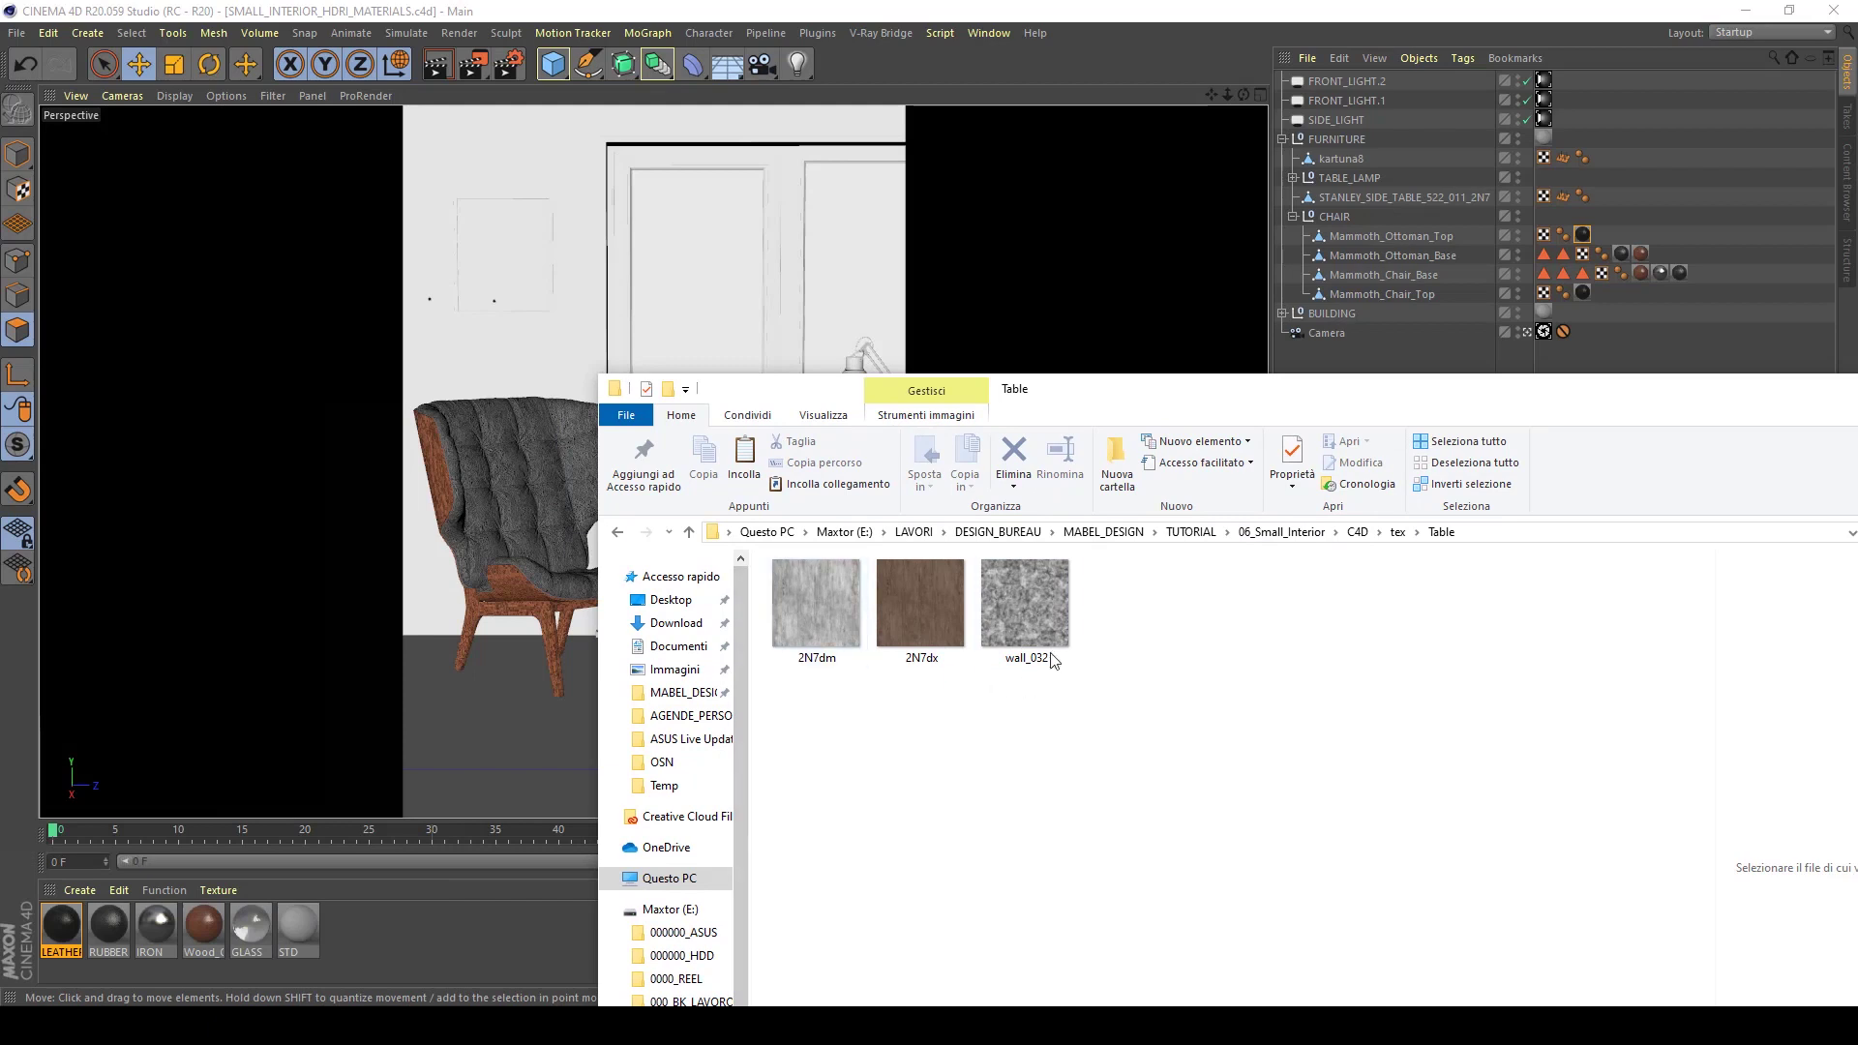
left_click(496, 943)
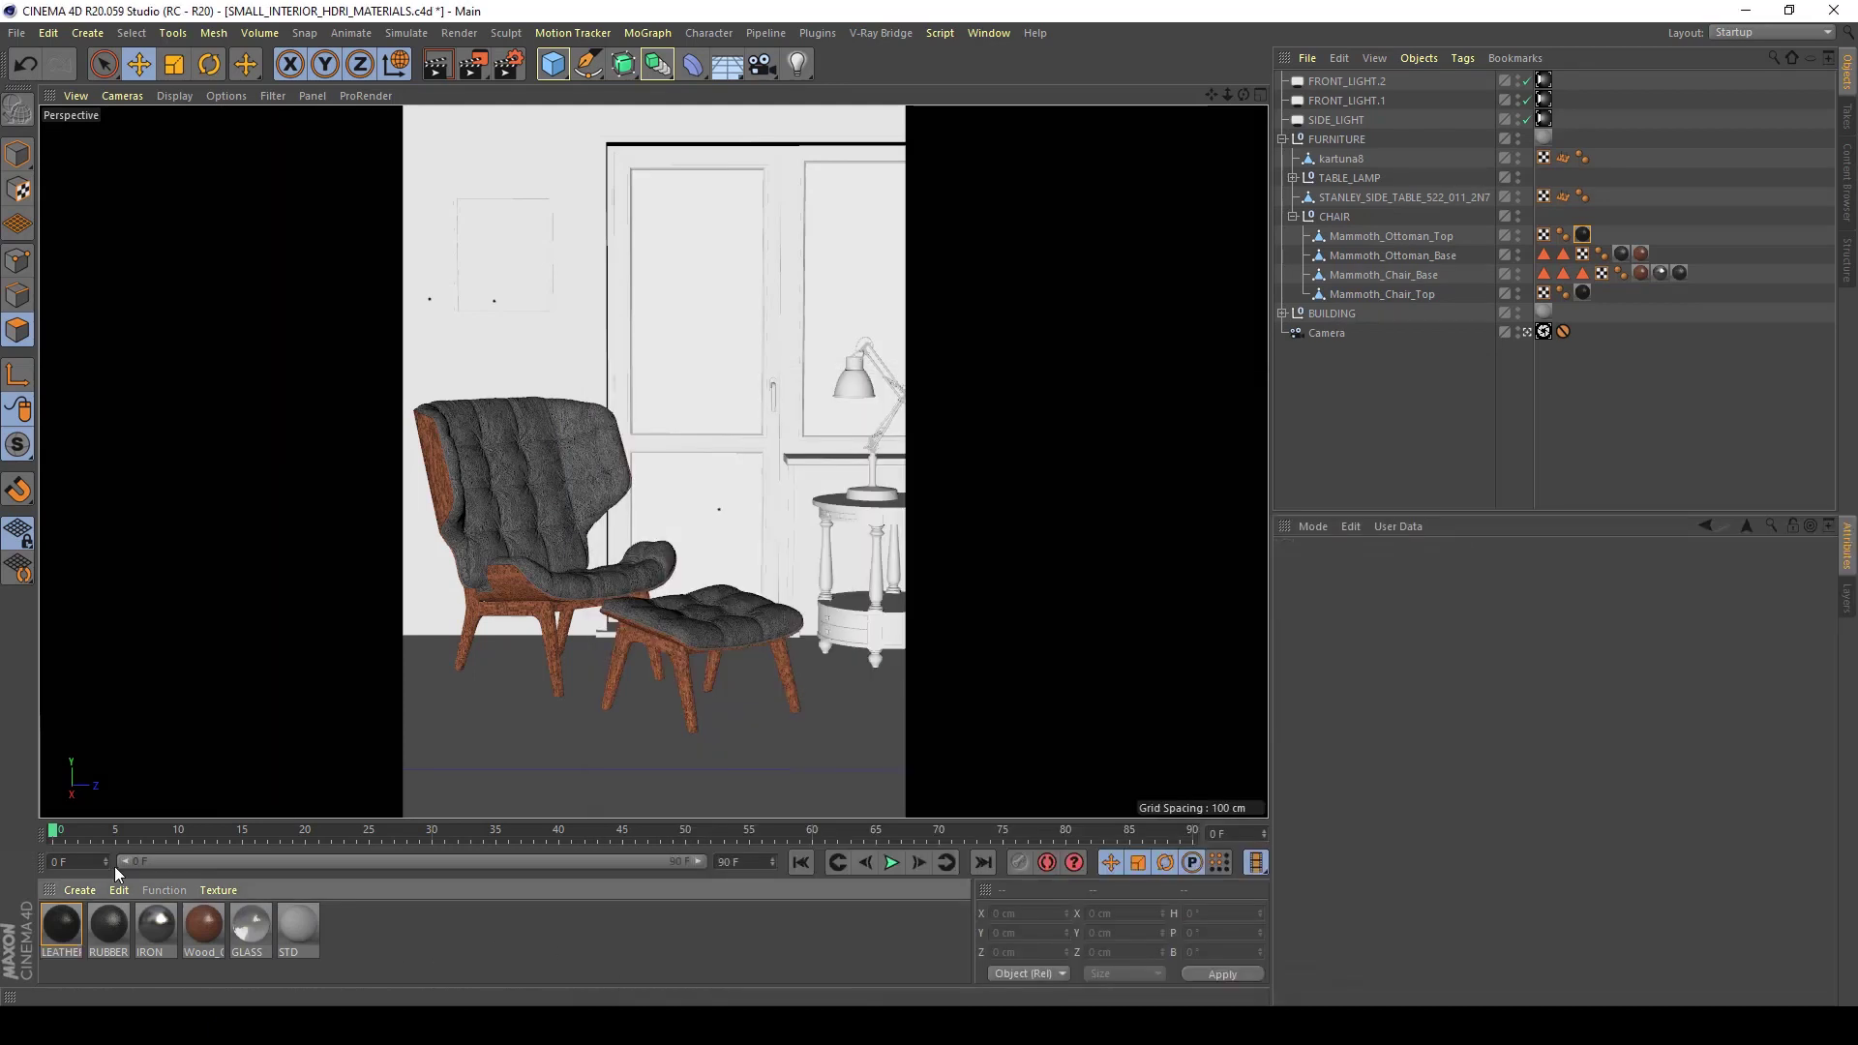
Add a V-Ray Advanced Material named Table_wood_01 and open it in the Material Editor
left_click(201, 931)
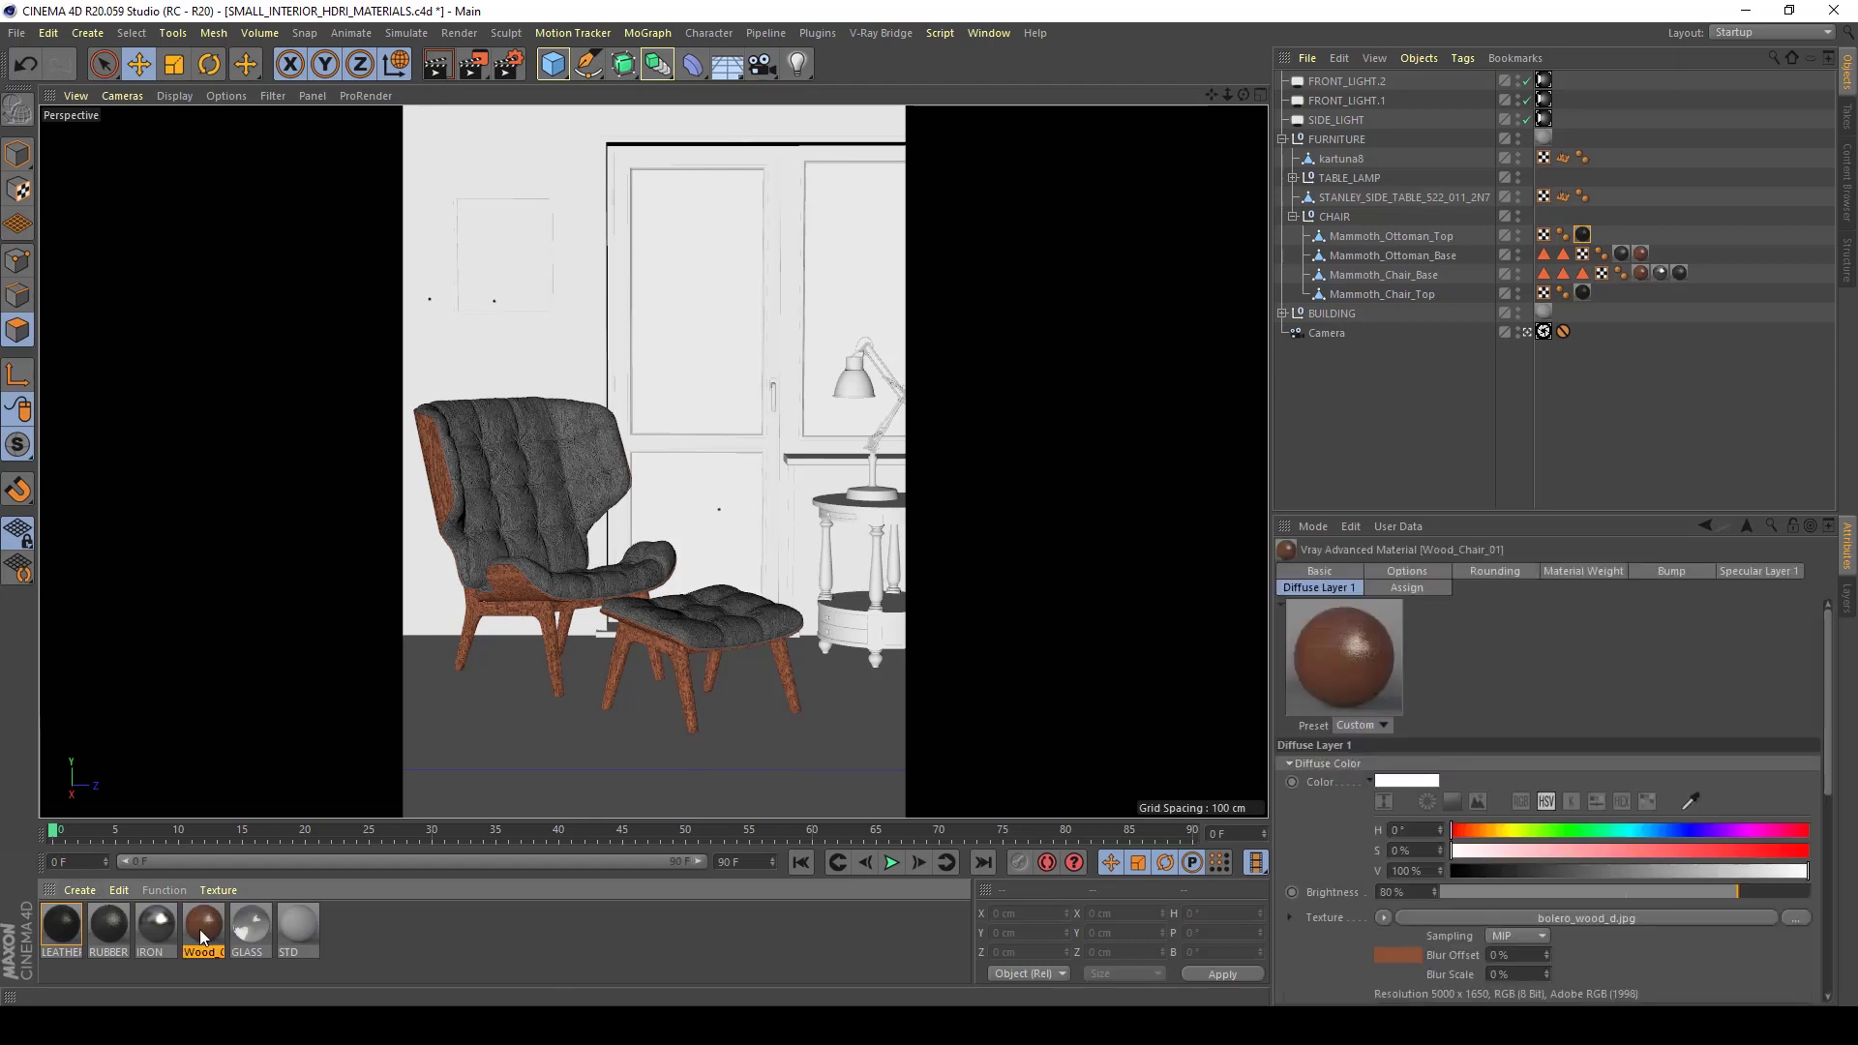
left_click(84, 892)
mouse_move(147, 689)
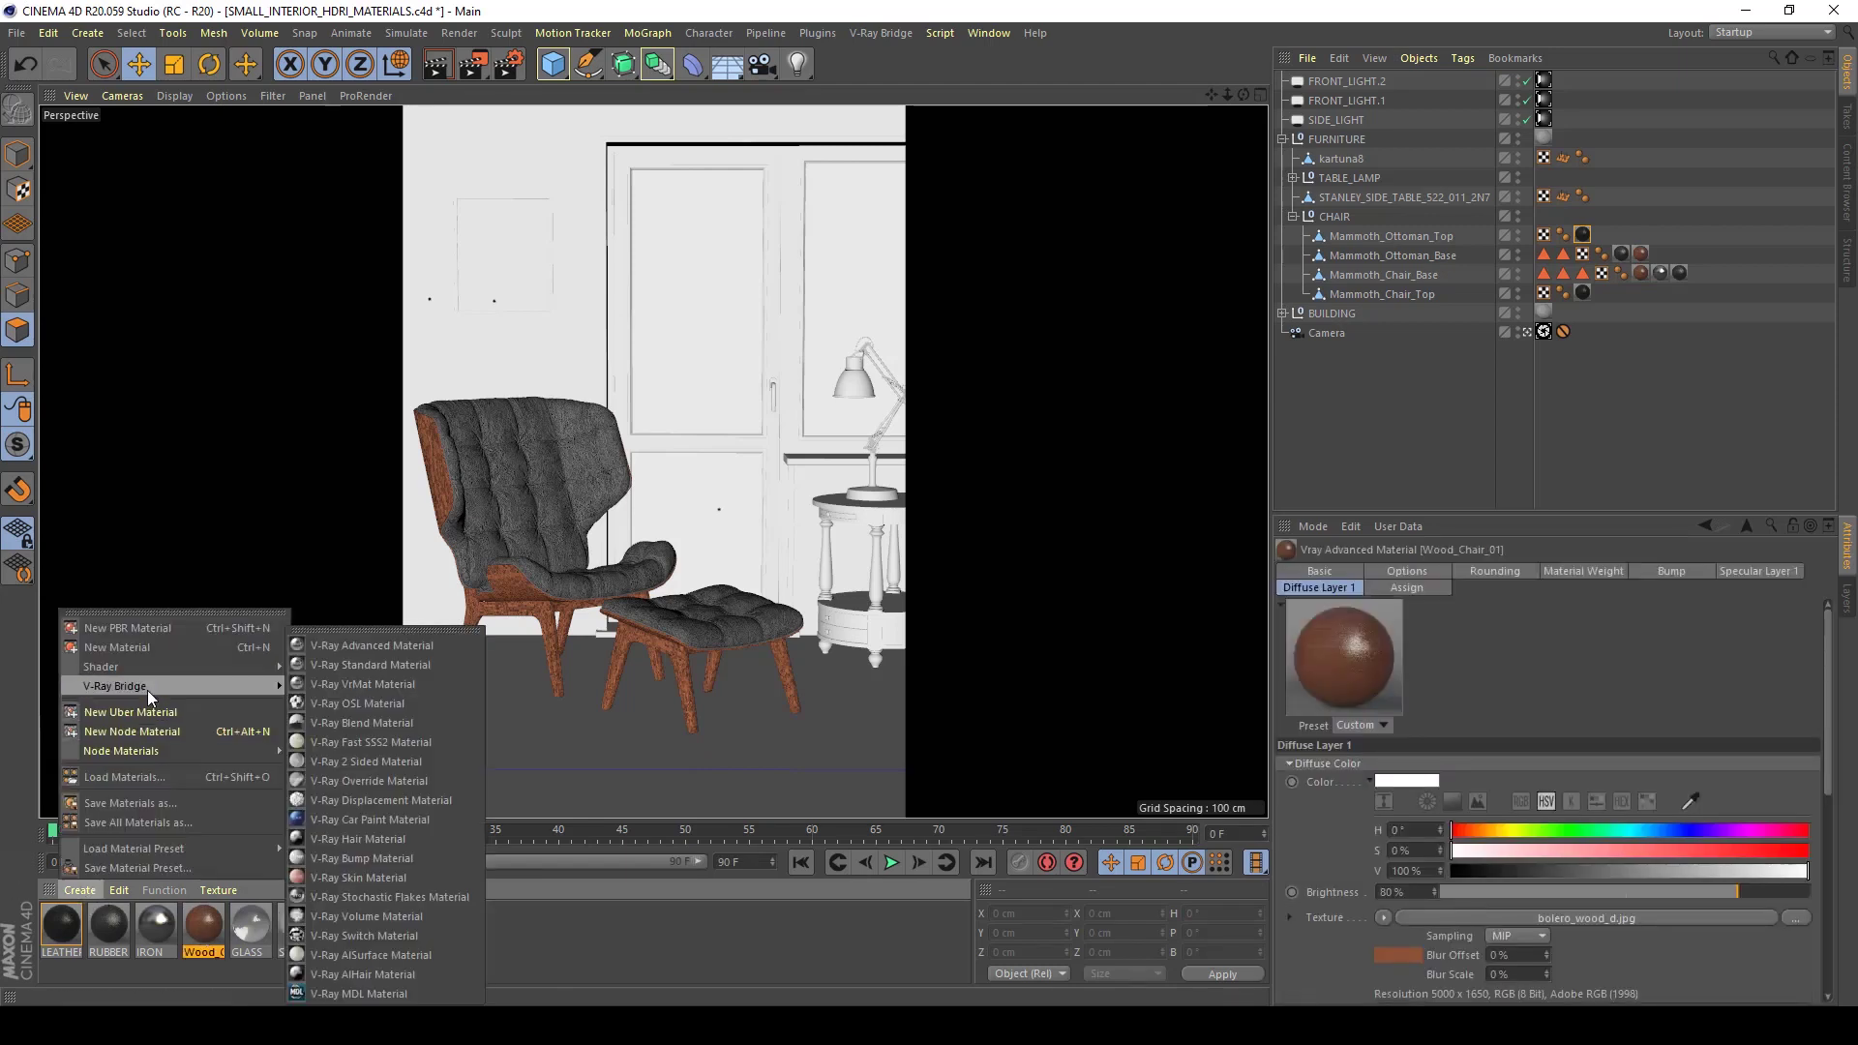
left_click(368, 647)
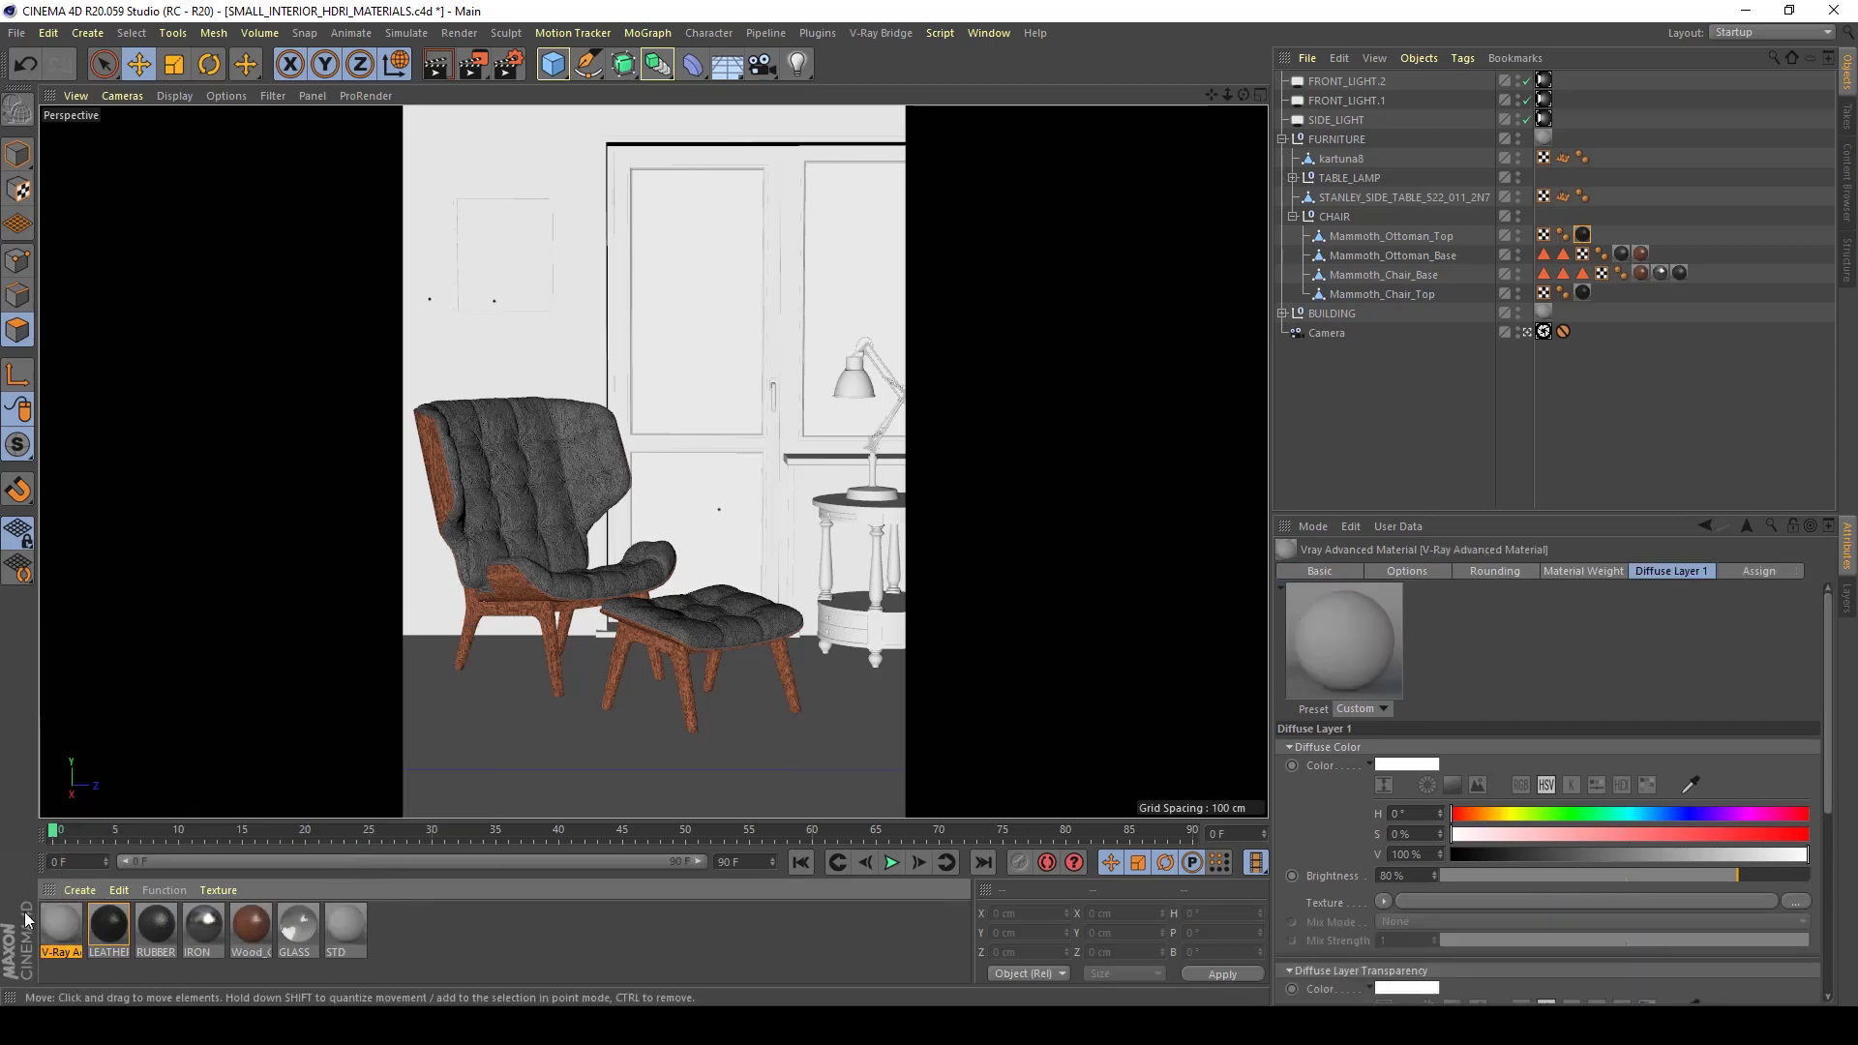
double_click(61, 924)
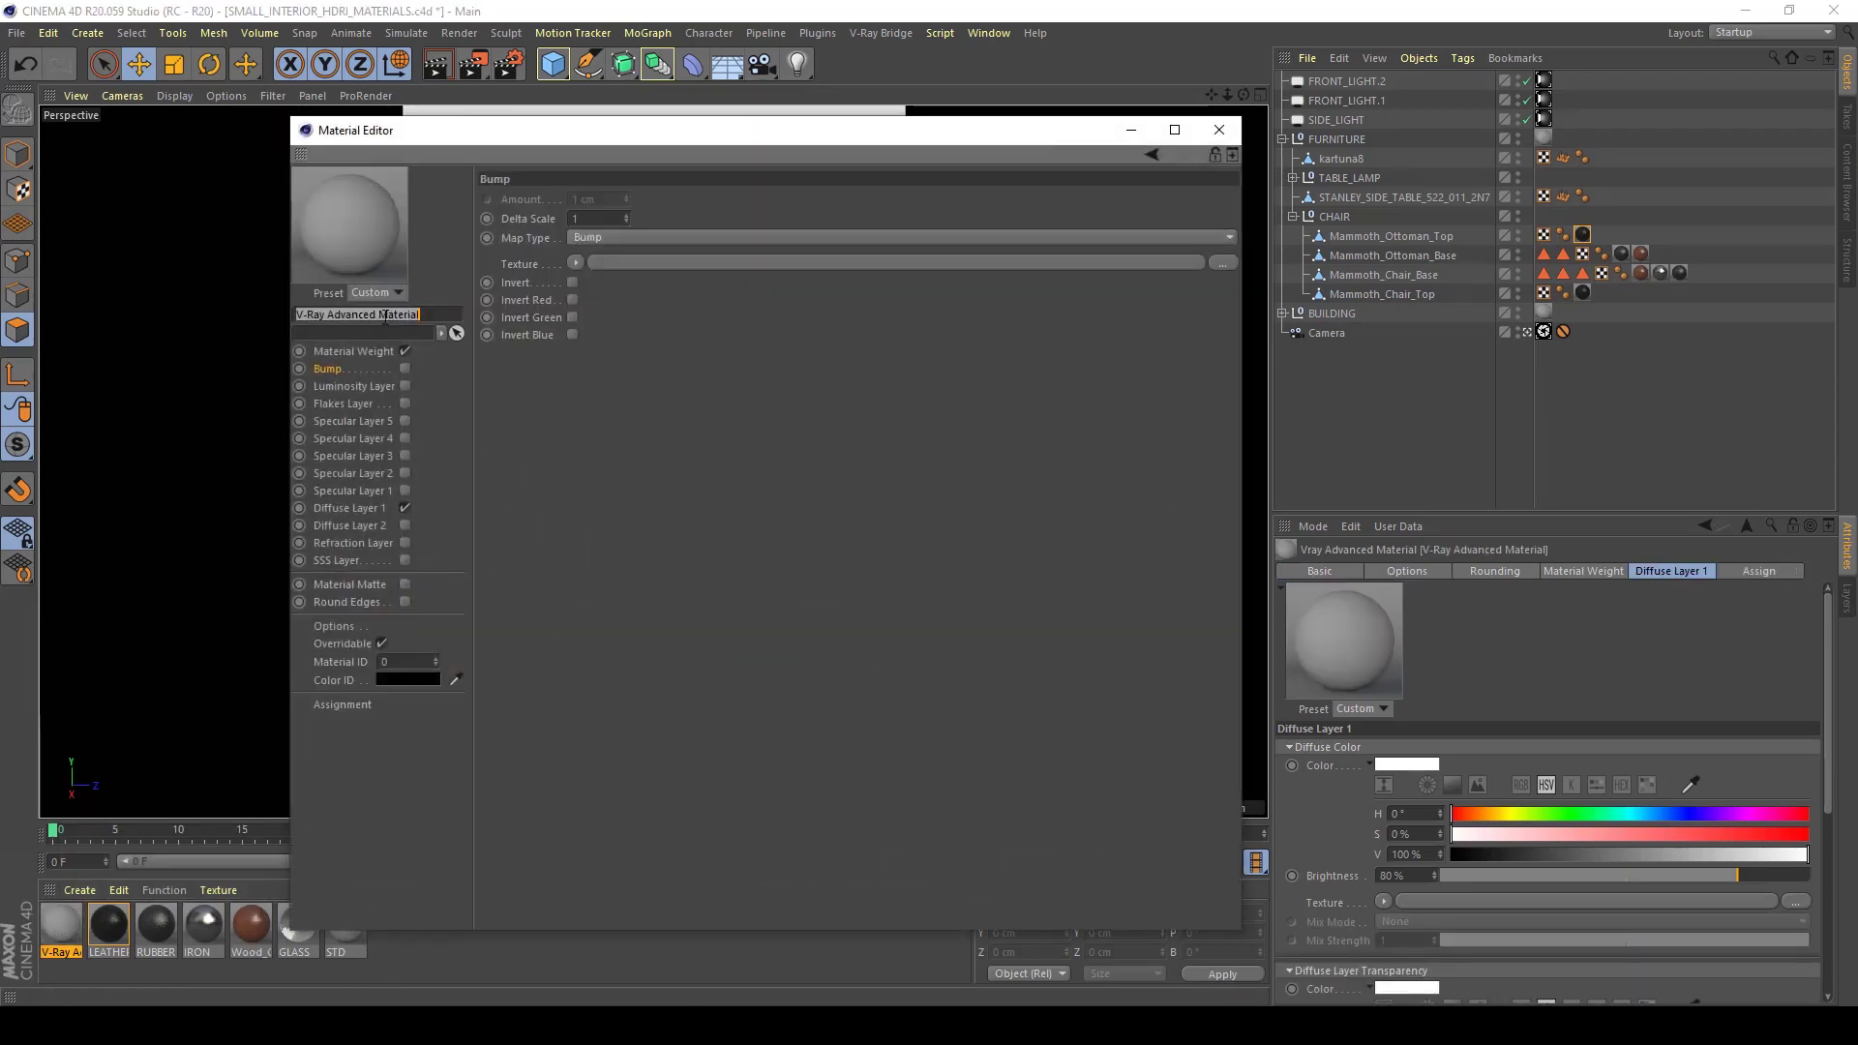
type("Table_wood_01")
key("Return")
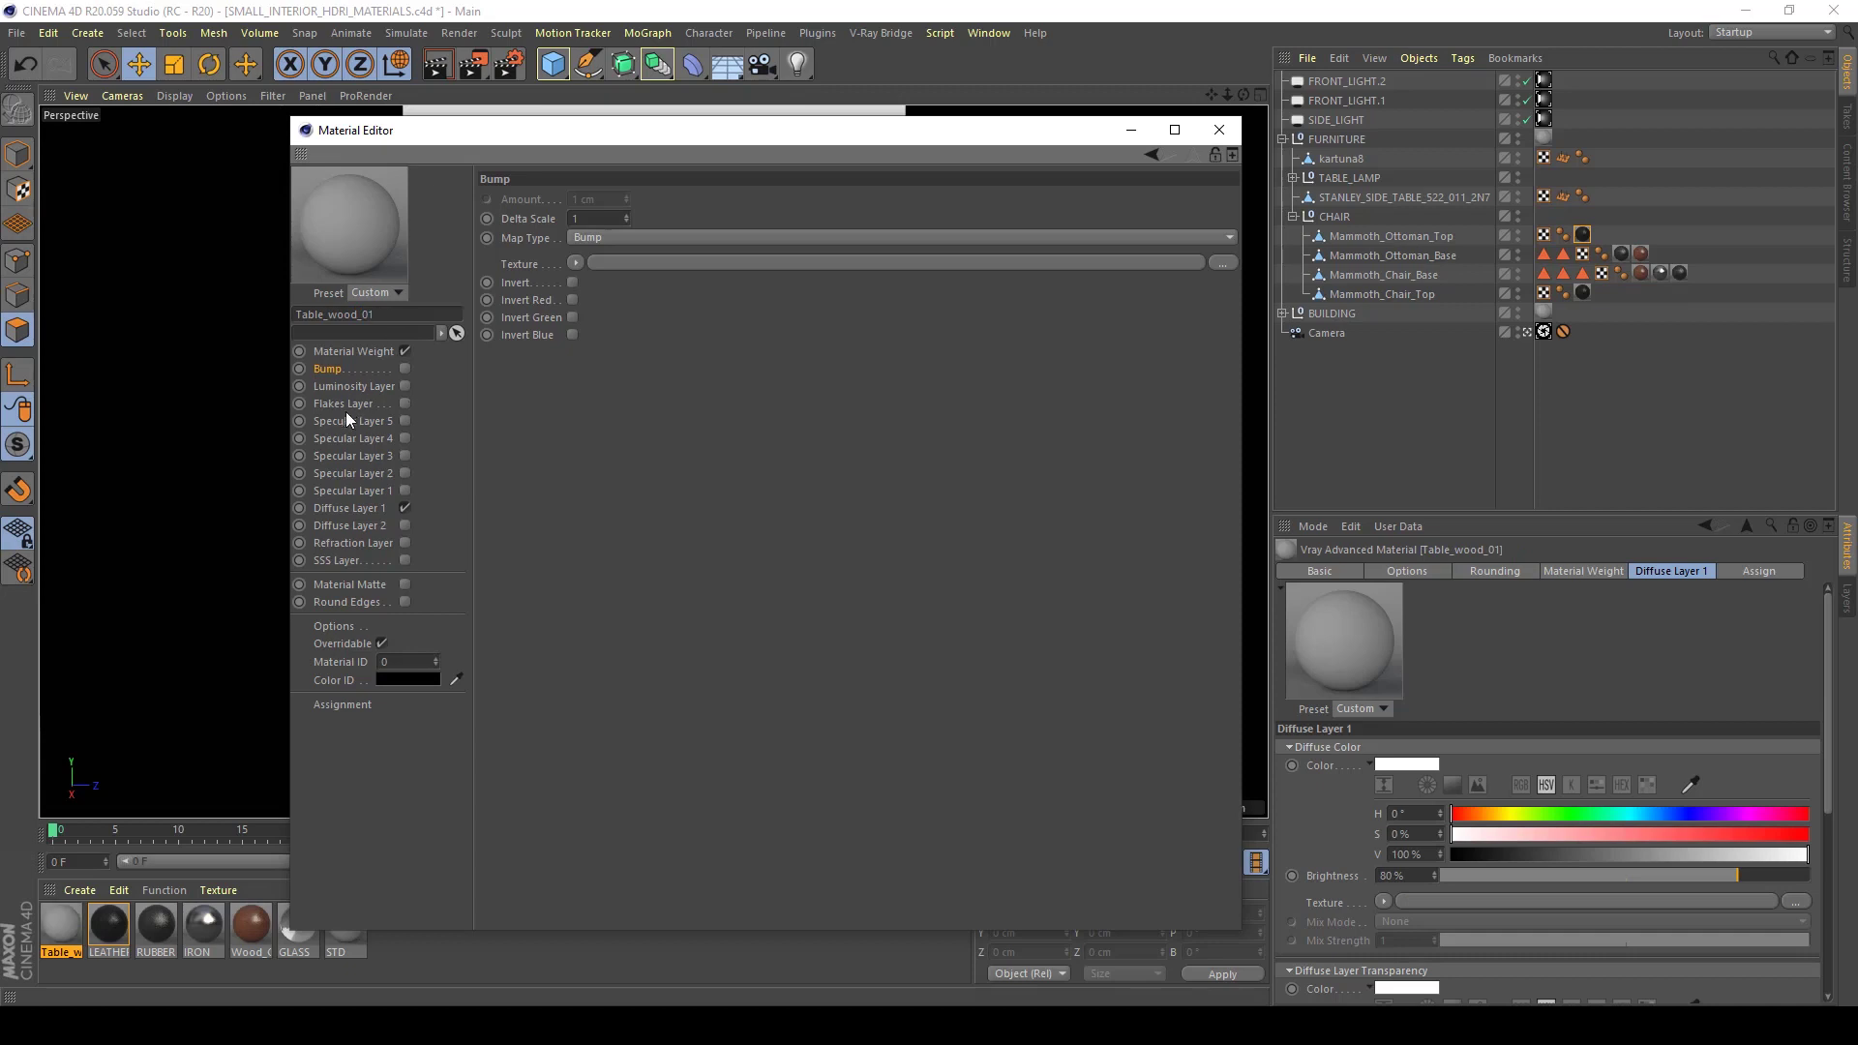
Load 2N7dx.jpg as the Diffuse Layer 1 texture and enable Specular Layer 1
left_click(331, 505)
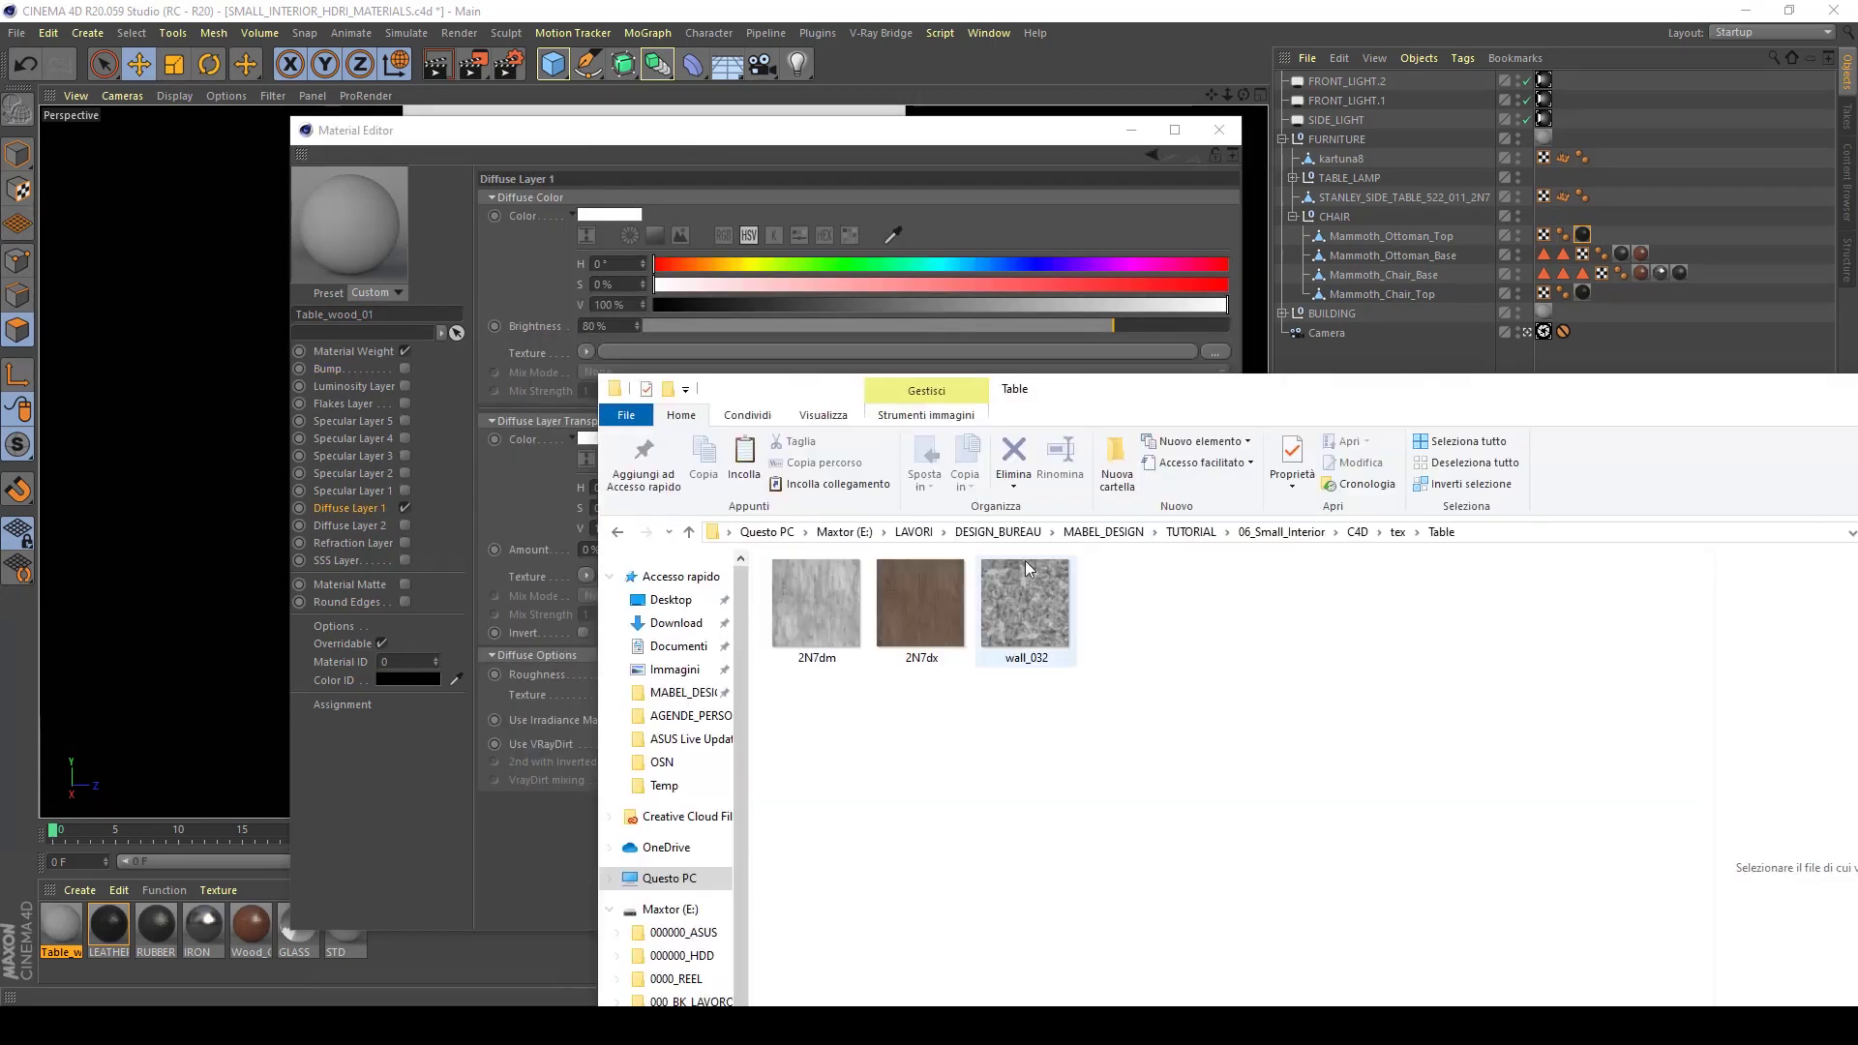
left_click_drag(920, 601, 543, 346)
left_click(1763, 15)
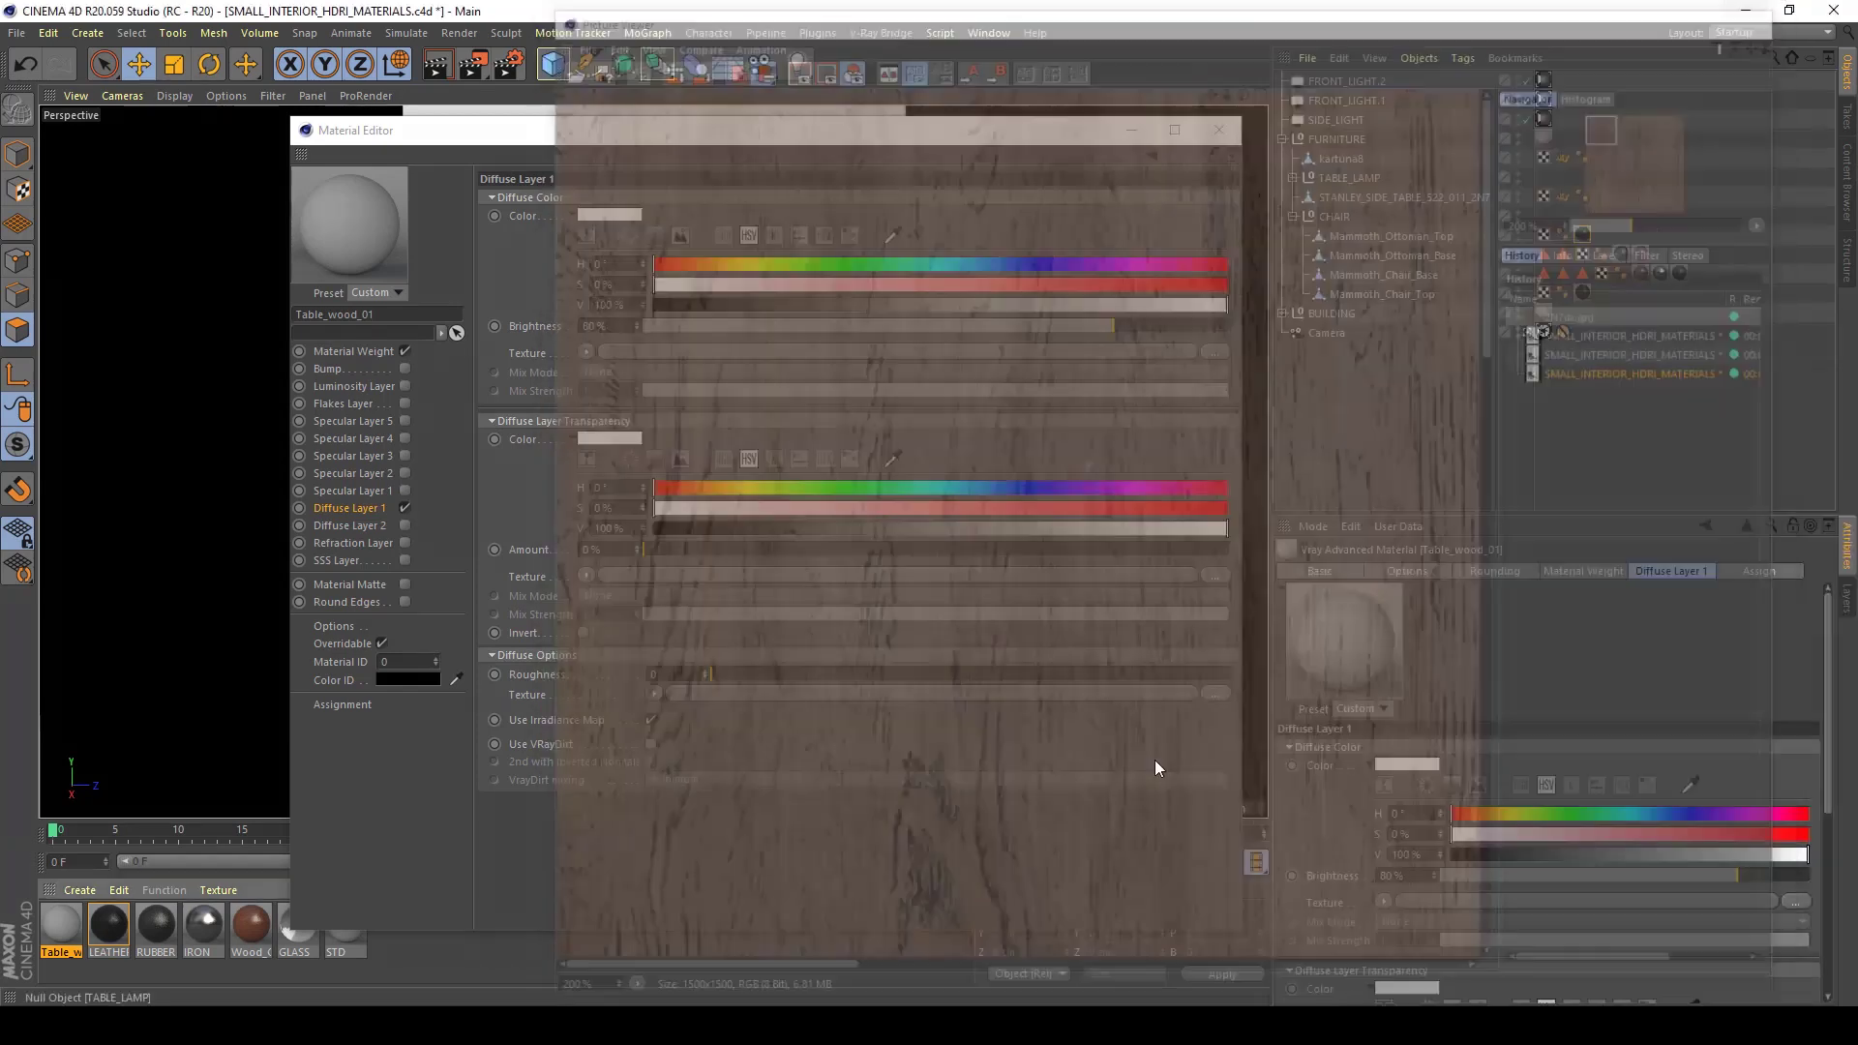
key("alt+Tab")
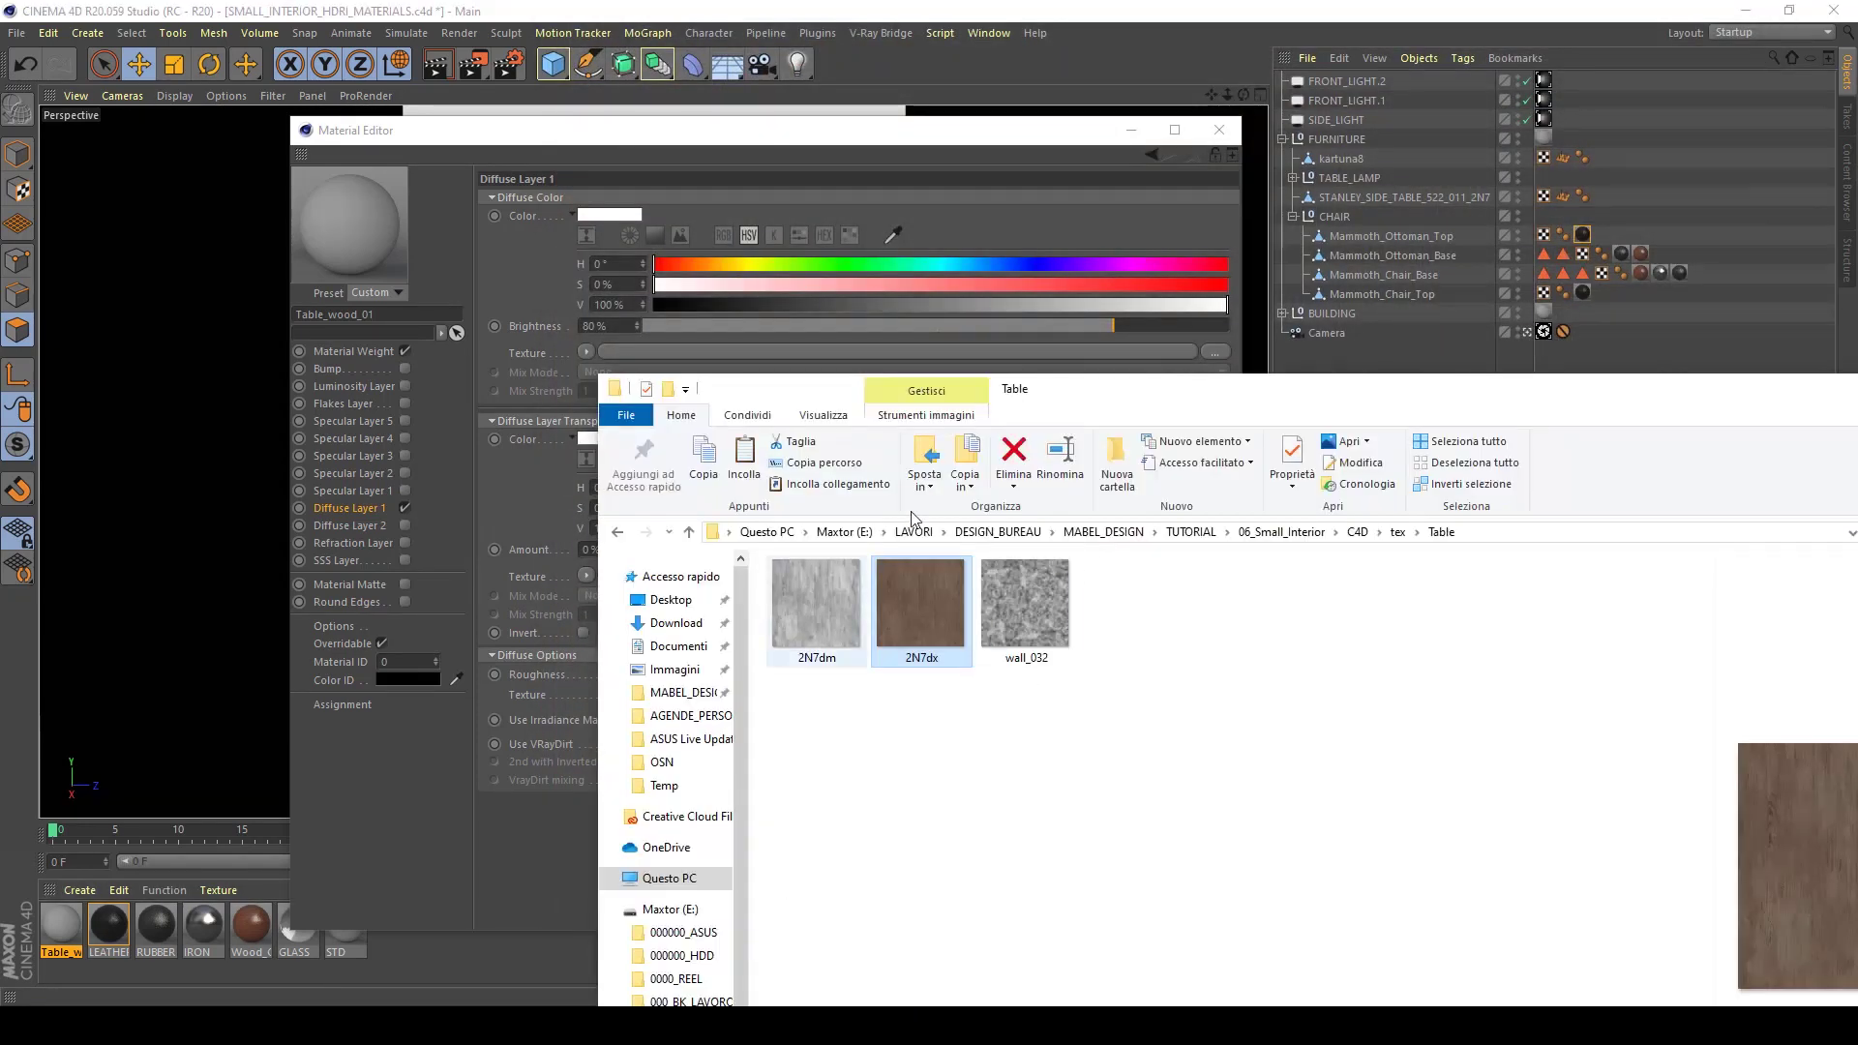
left_click_drag(1016, 401, 1430, 538)
left_click_drag(1364, 745, 704, 348)
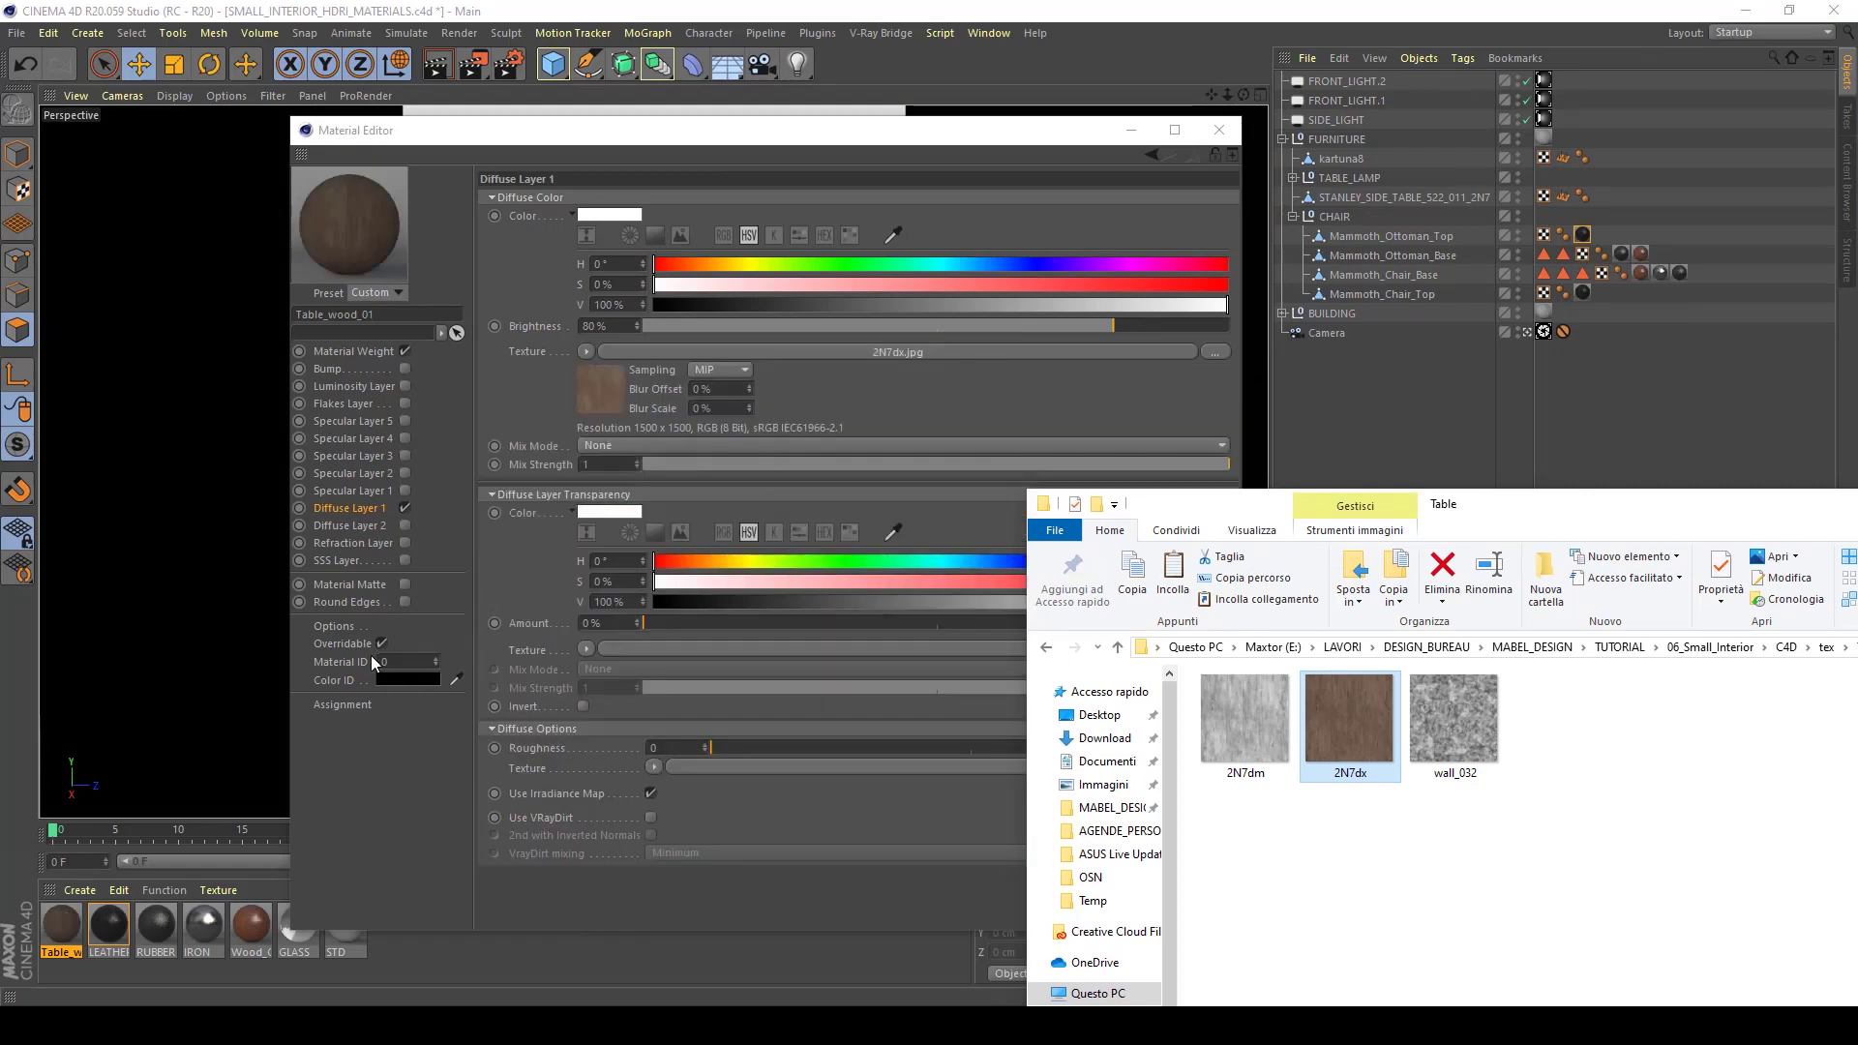
left_click(404, 491)
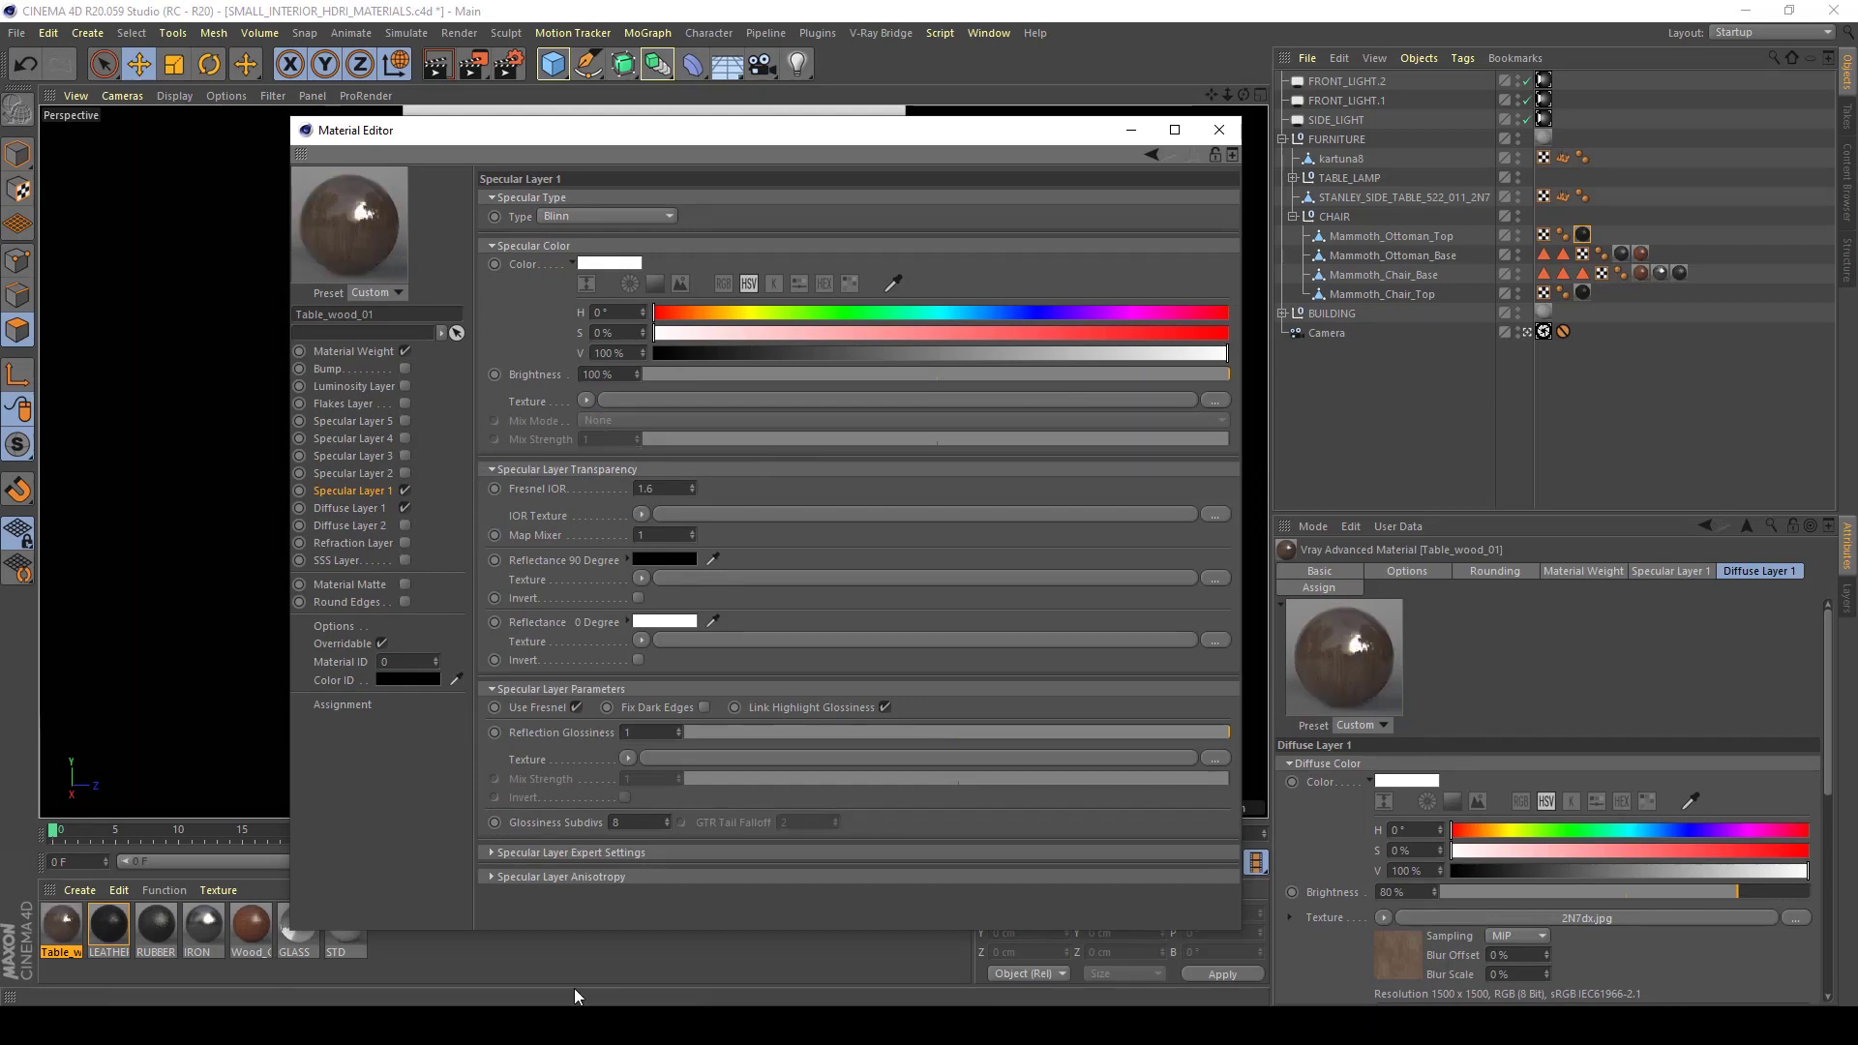
Use 2N7dm.jpg as both the specular colour texture and the reflection glossiness texture
key("alt+Tab")
left_click_drag(1228, 731, 689, 464)
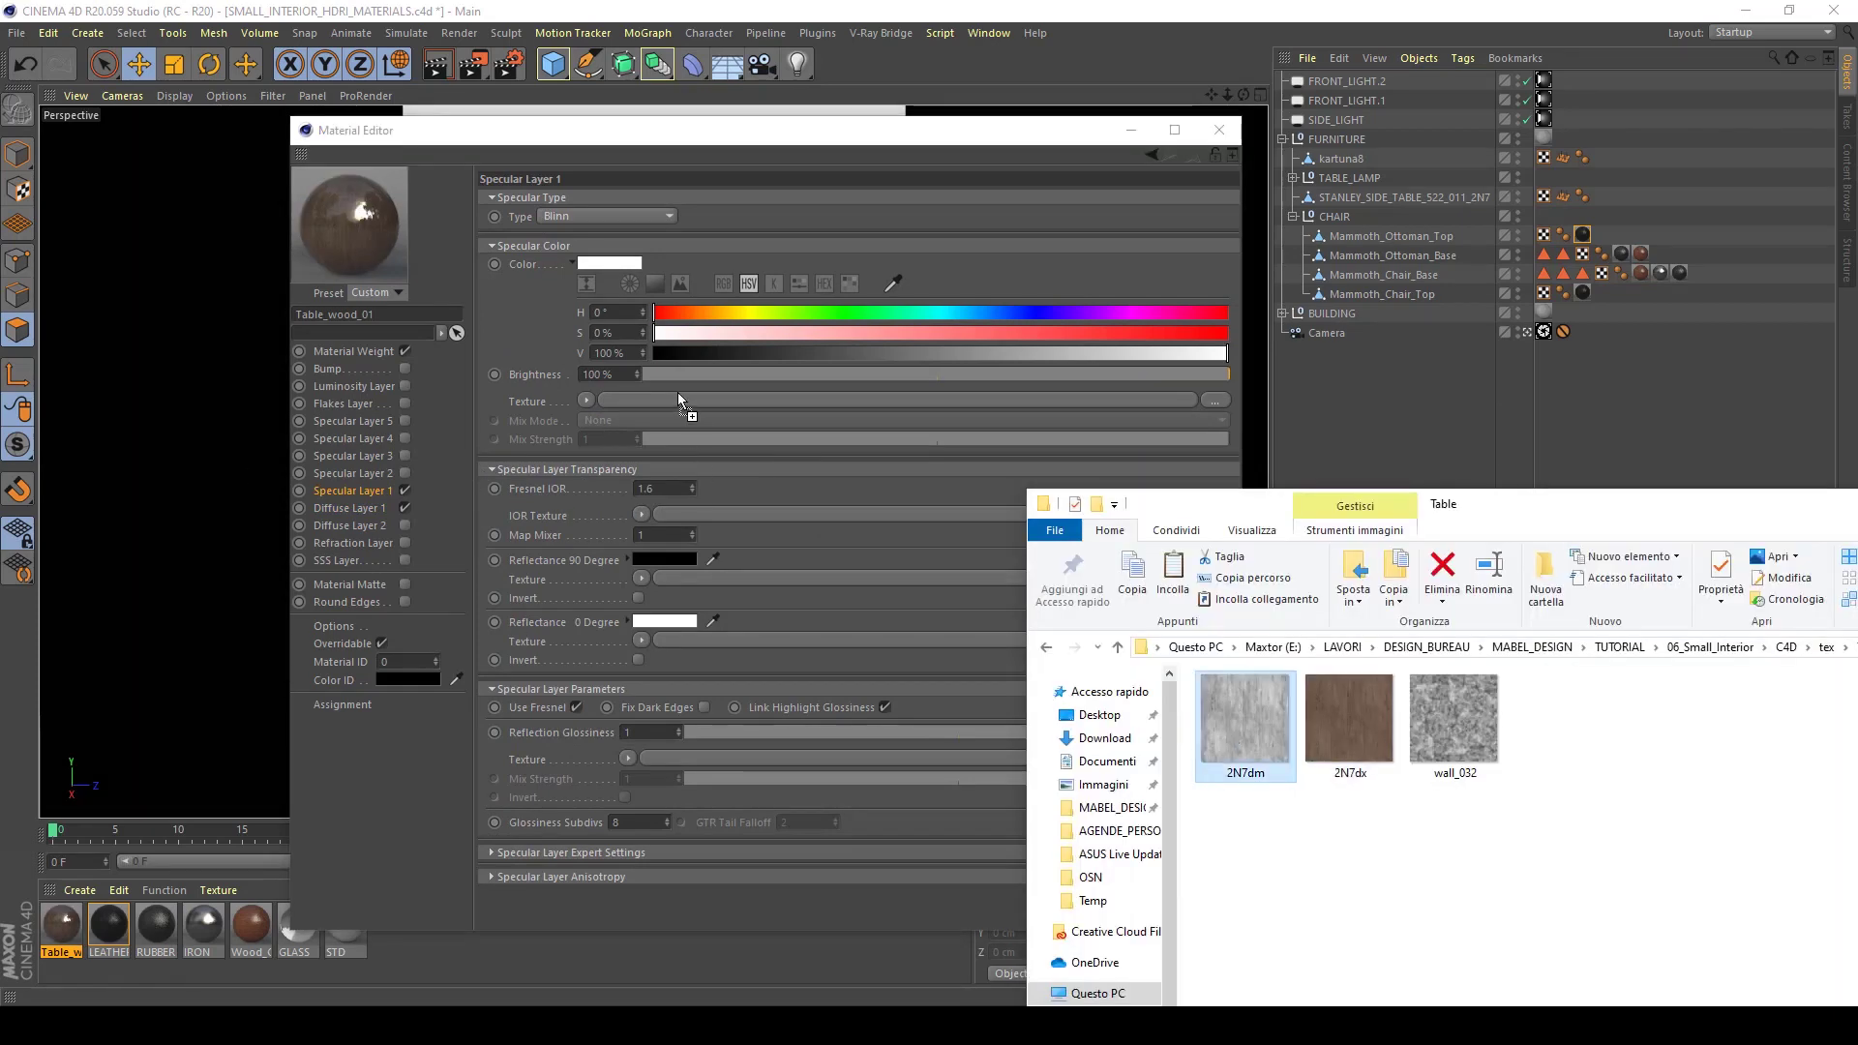
left_click_drag(678, 392, 677, 390)
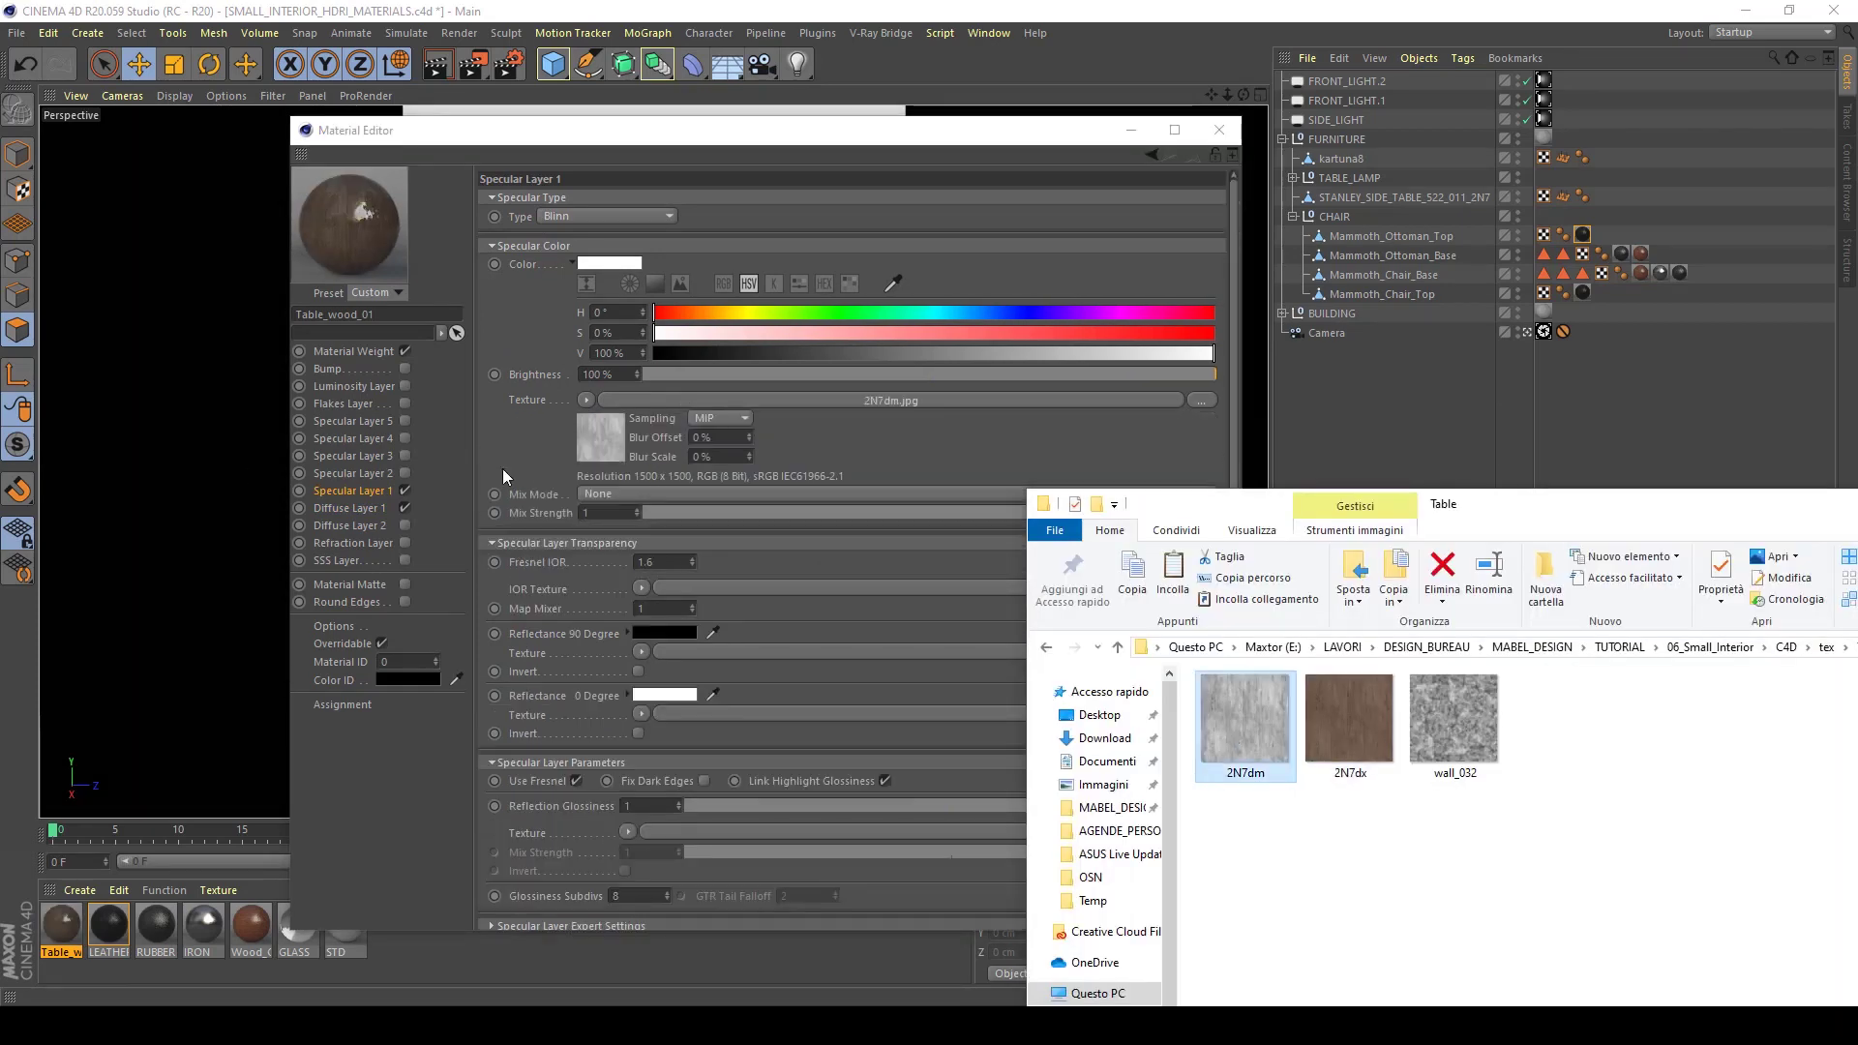
right_click(600, 437)
right_click(544, 397)
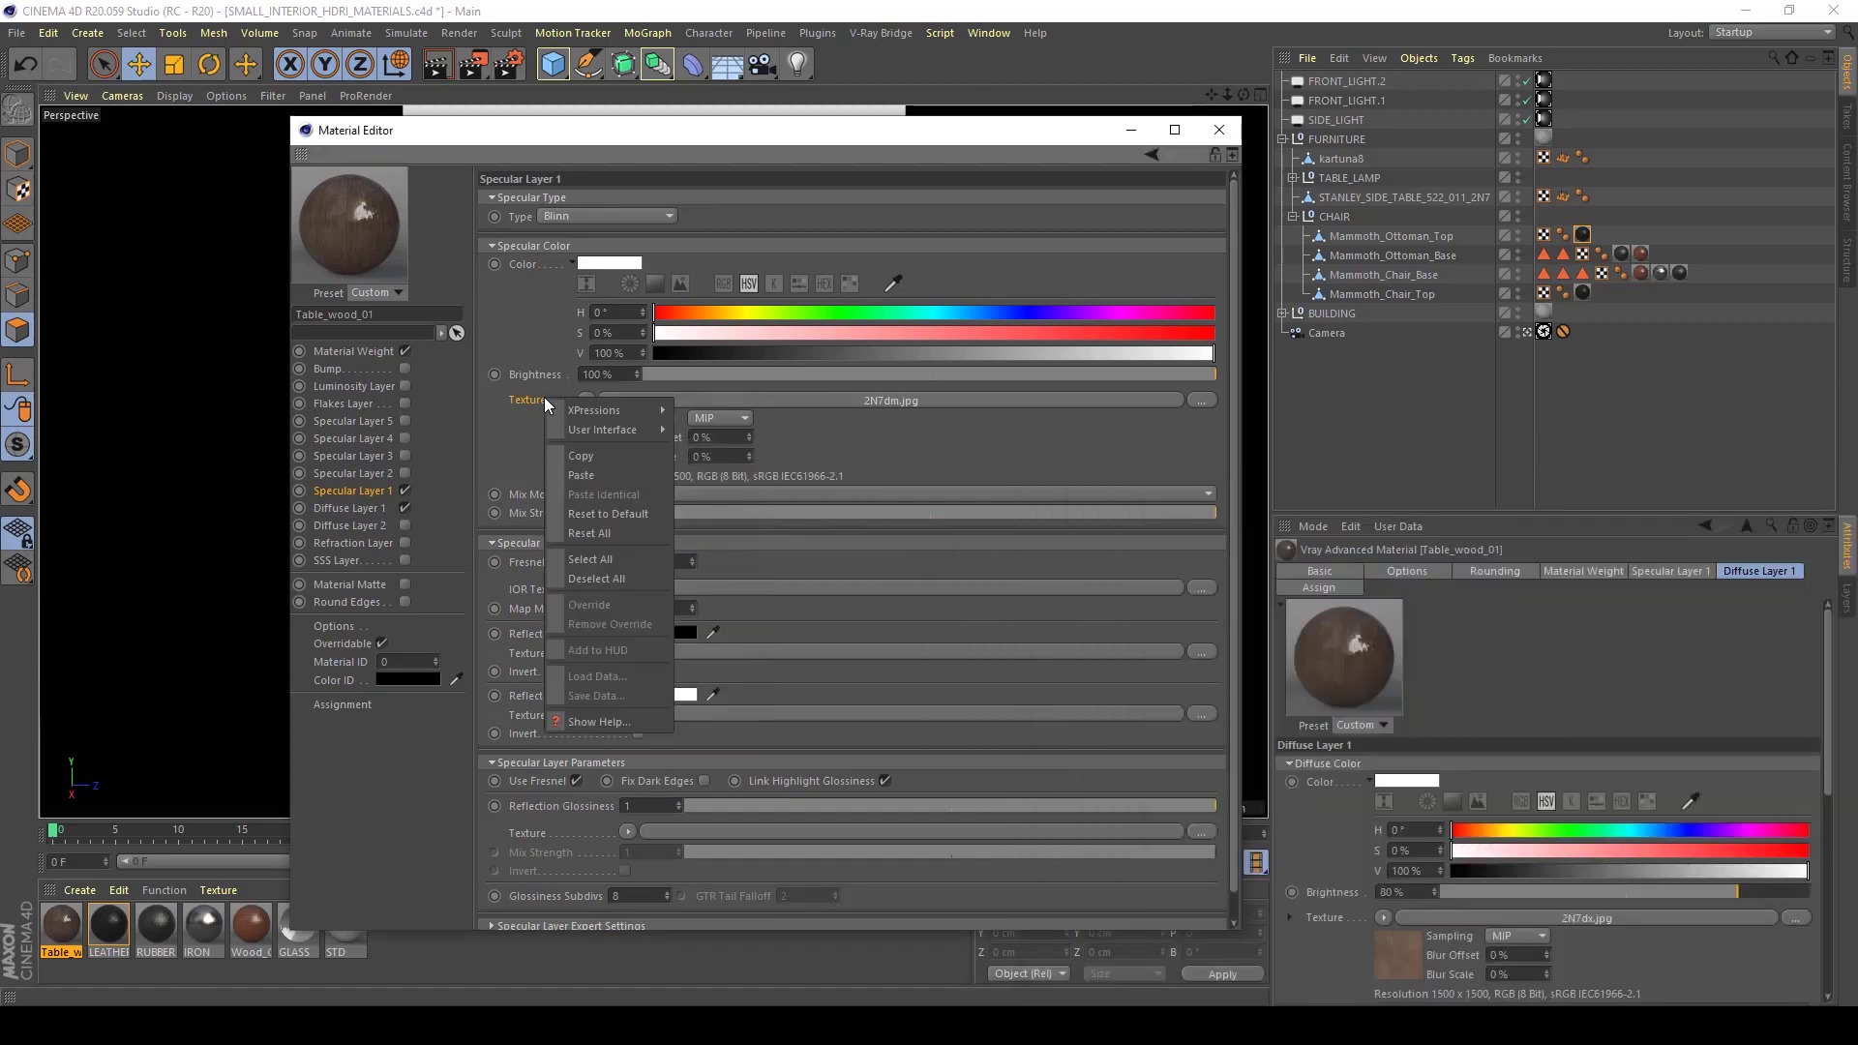
left_click(579, 567)
right_click(575, 830)
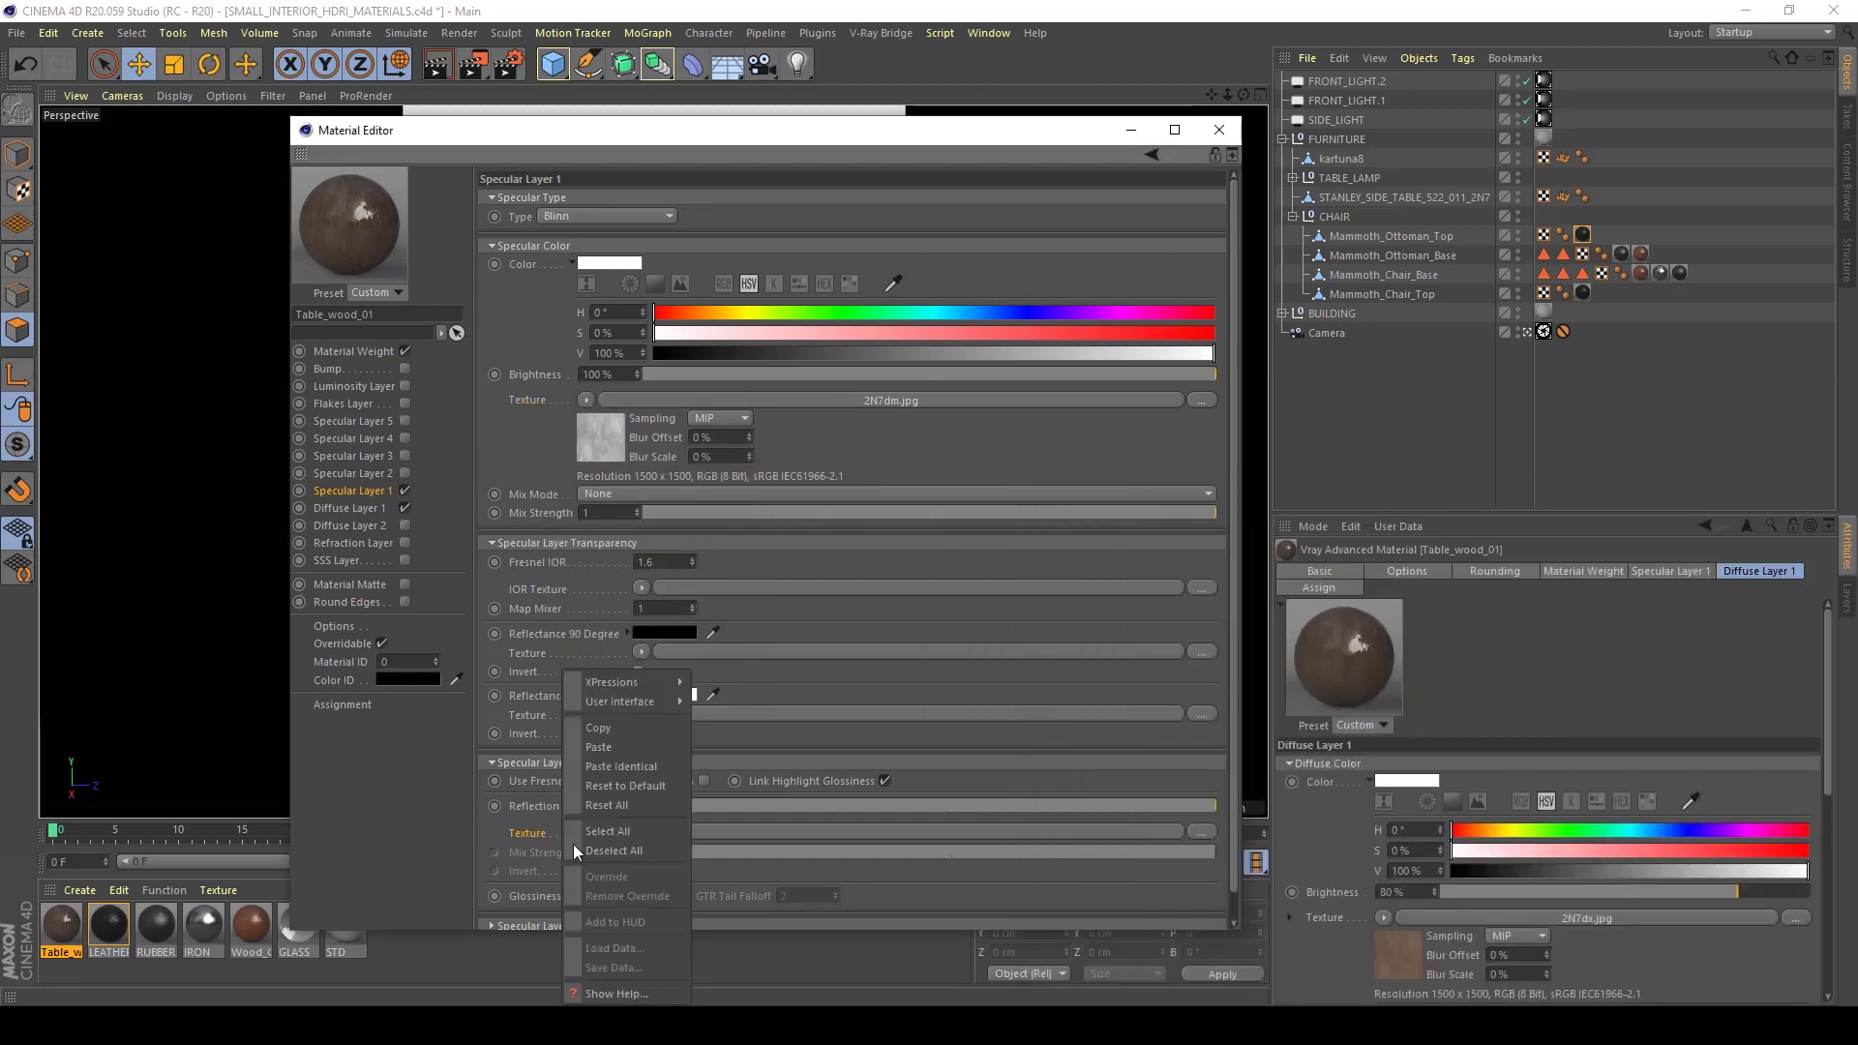
left_click(627, 747)
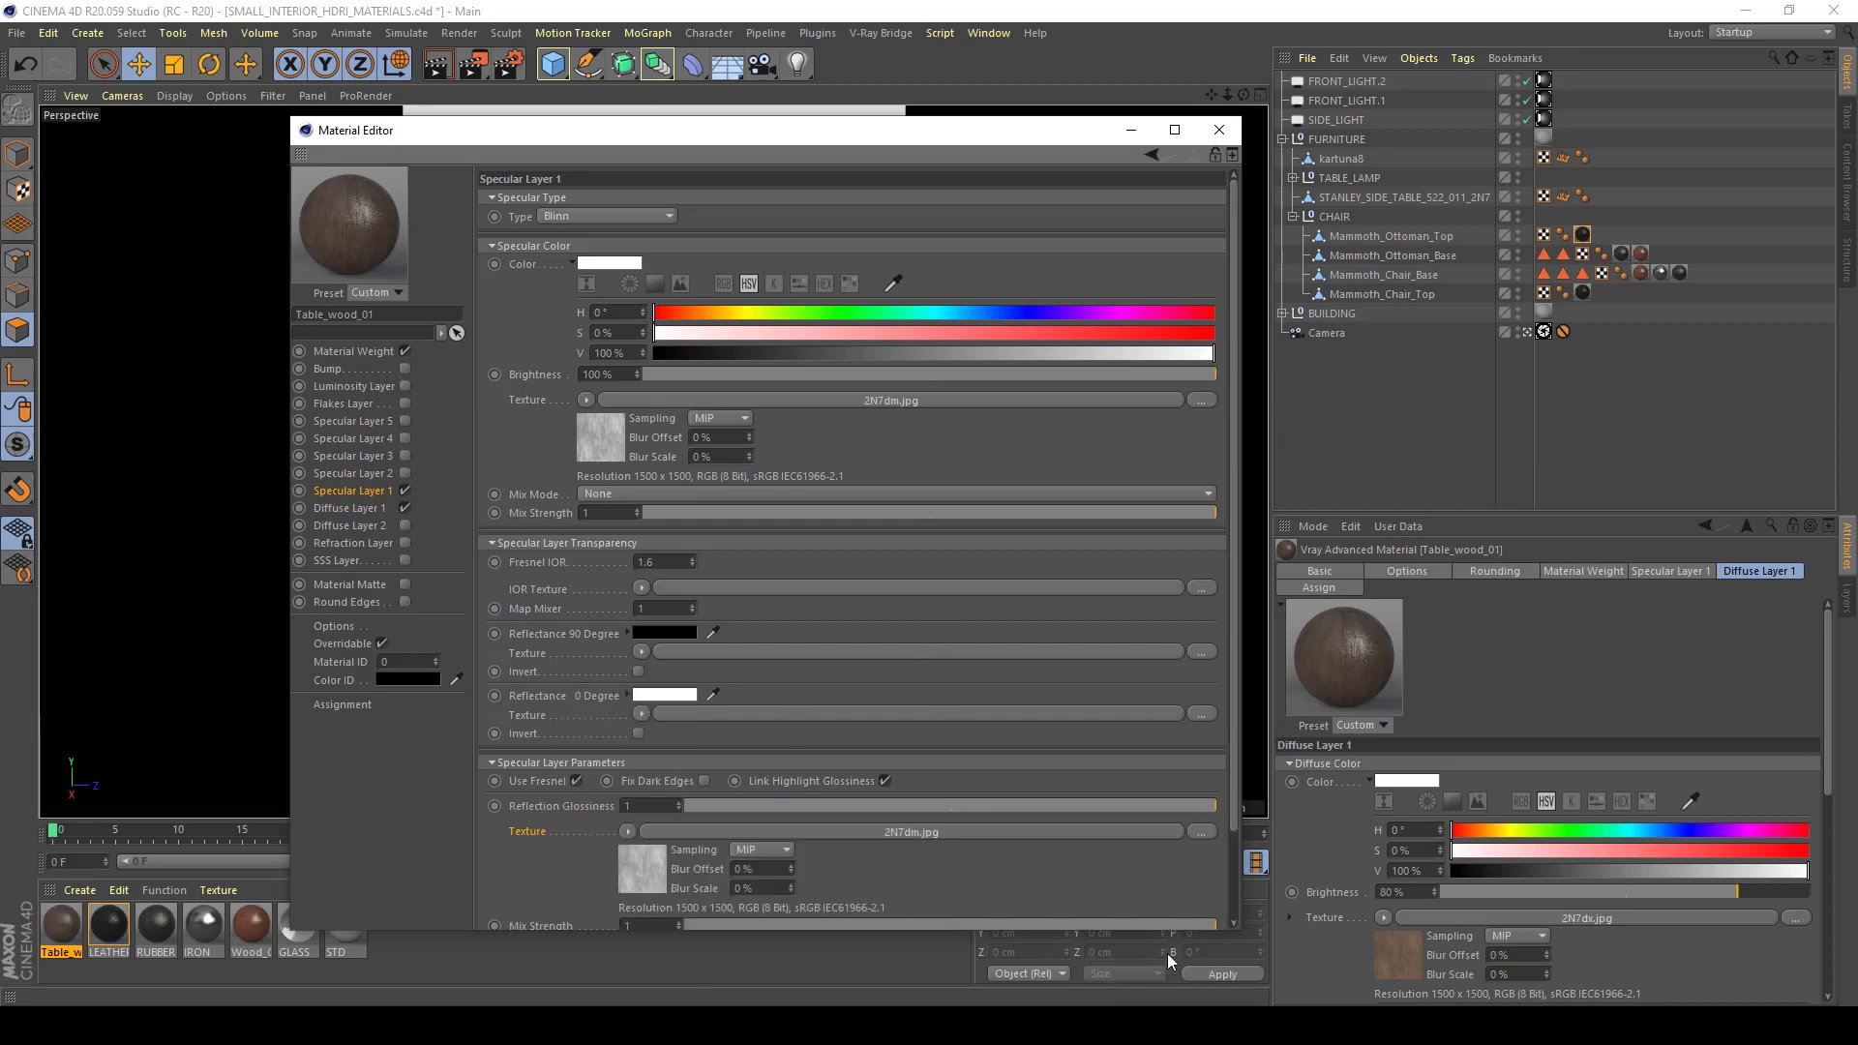
Set the glossiness mix strength to 0.8 and the Fresnel IOR to 1.3
scroll(1221, 738, "down", 3)
left_click(657, 852)
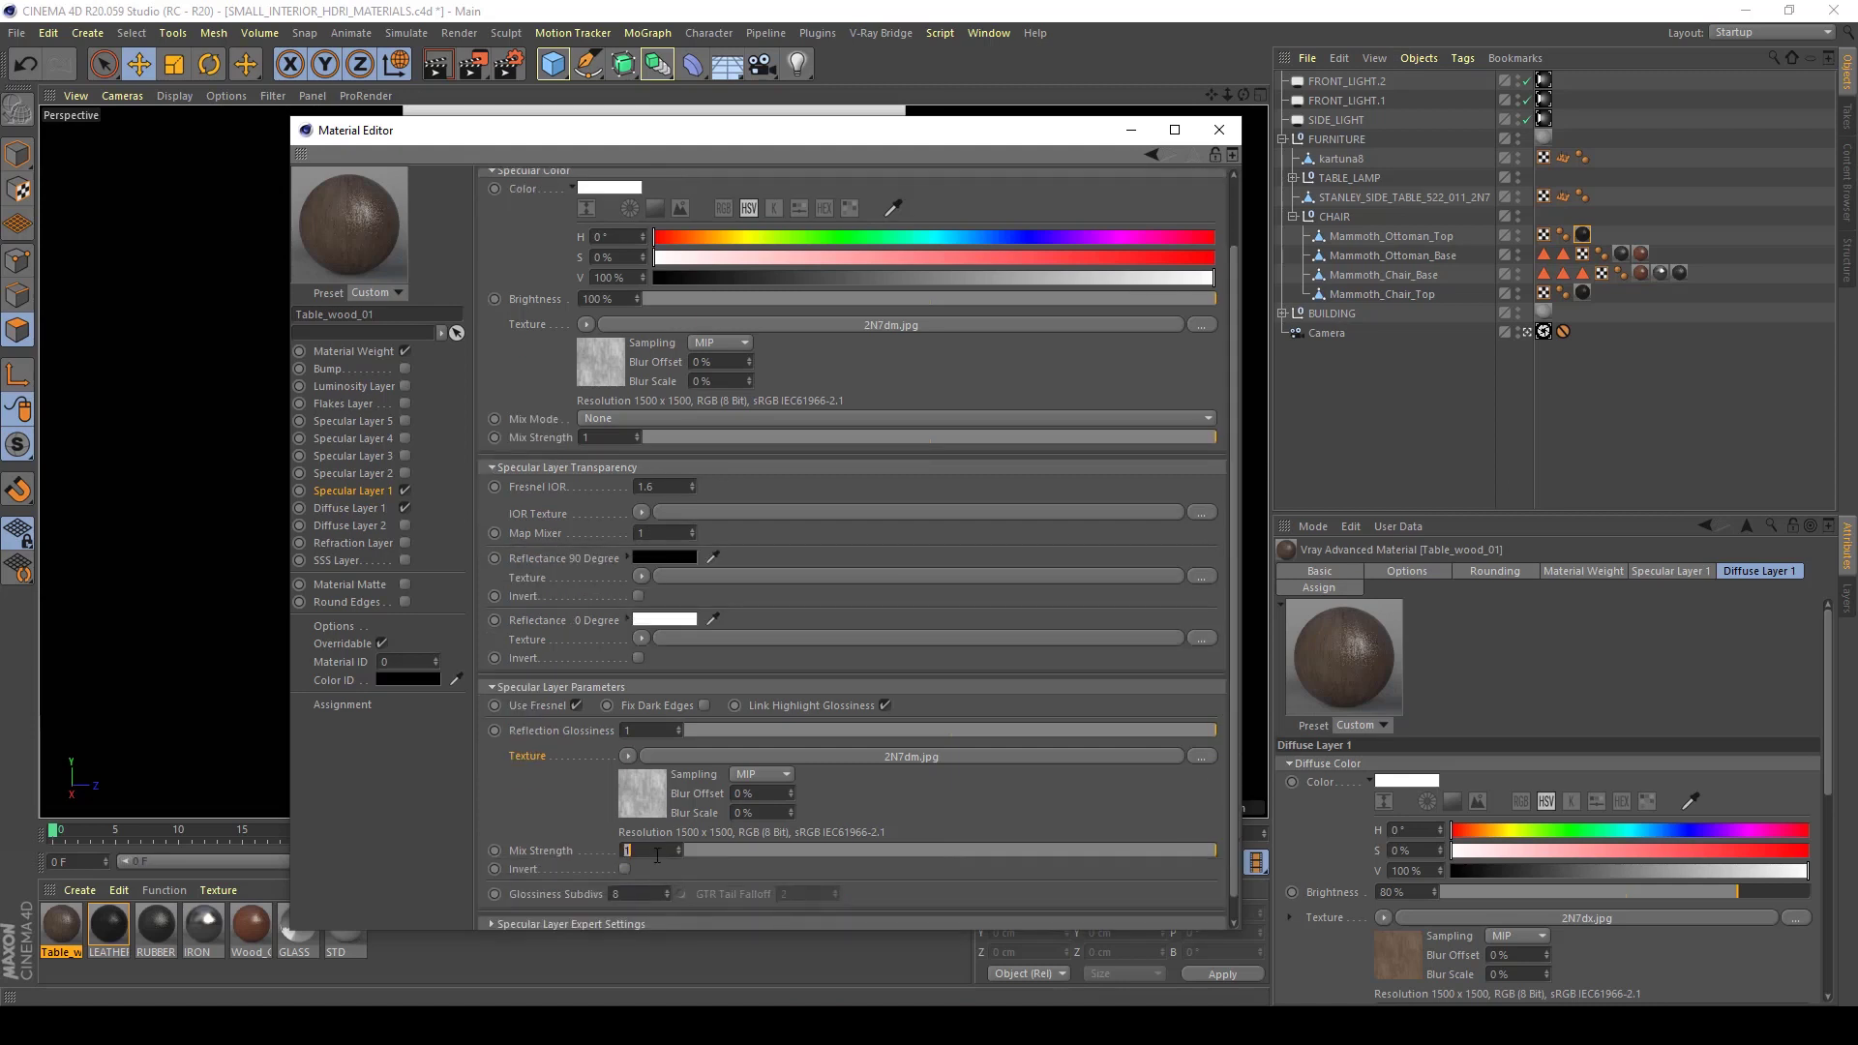
type("0.8")
key("Return")
left_click(668, 488)
type("1.3")
key("Return")
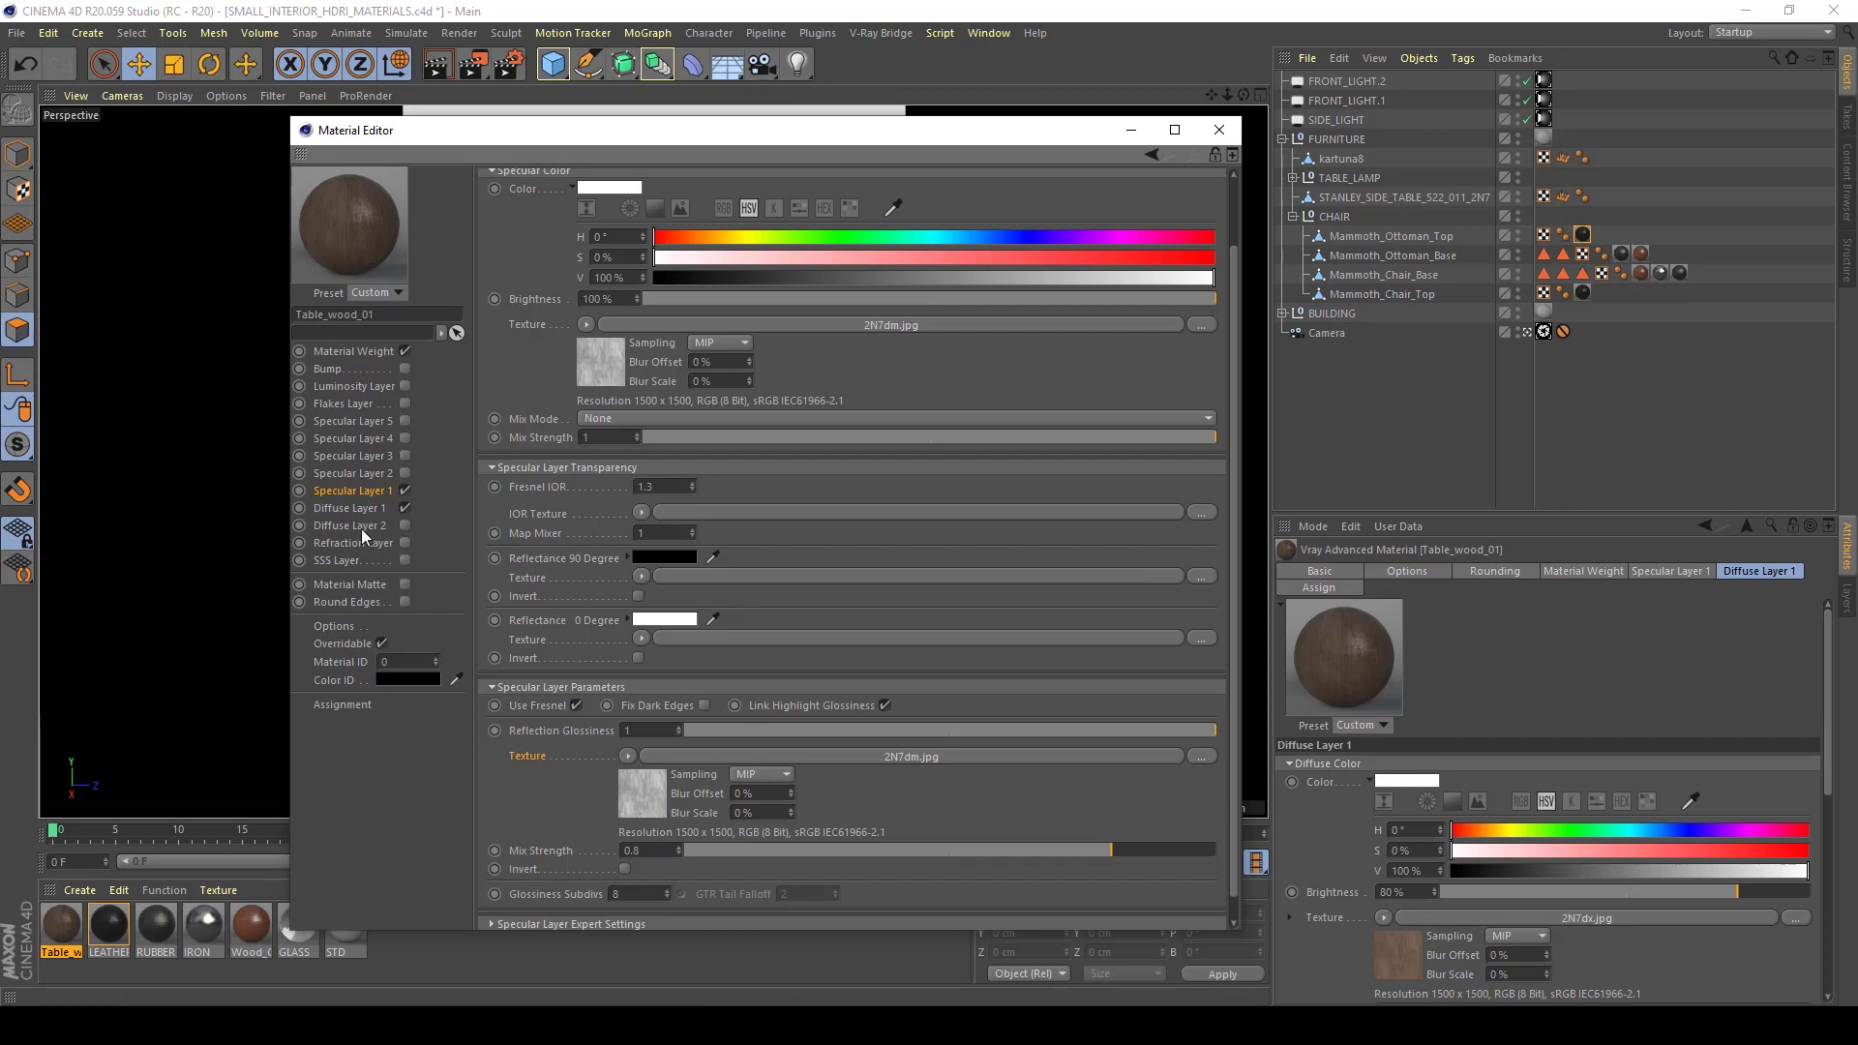
Enable Bump on Table_wood_01 and paste the 2N7dm.jpg texture into it
right_click(538, 323)
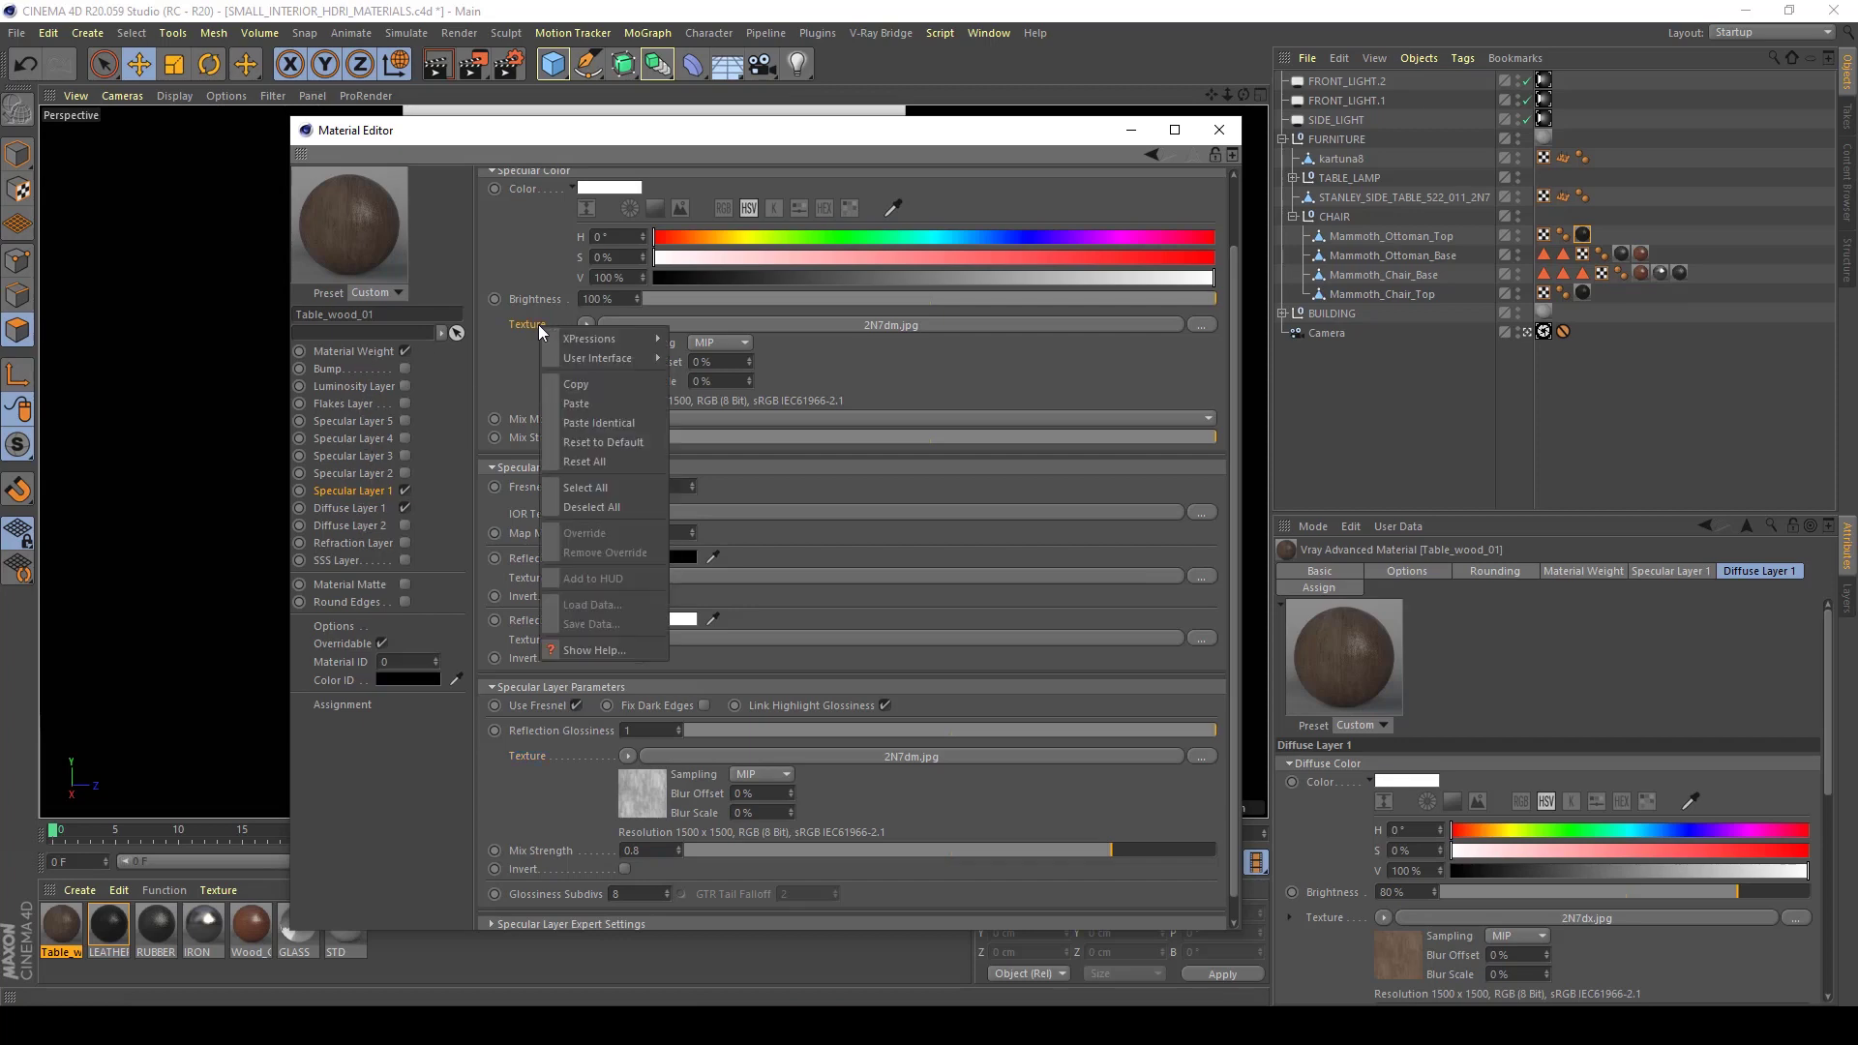
left_click(578, 389)
left_click(329, 370)
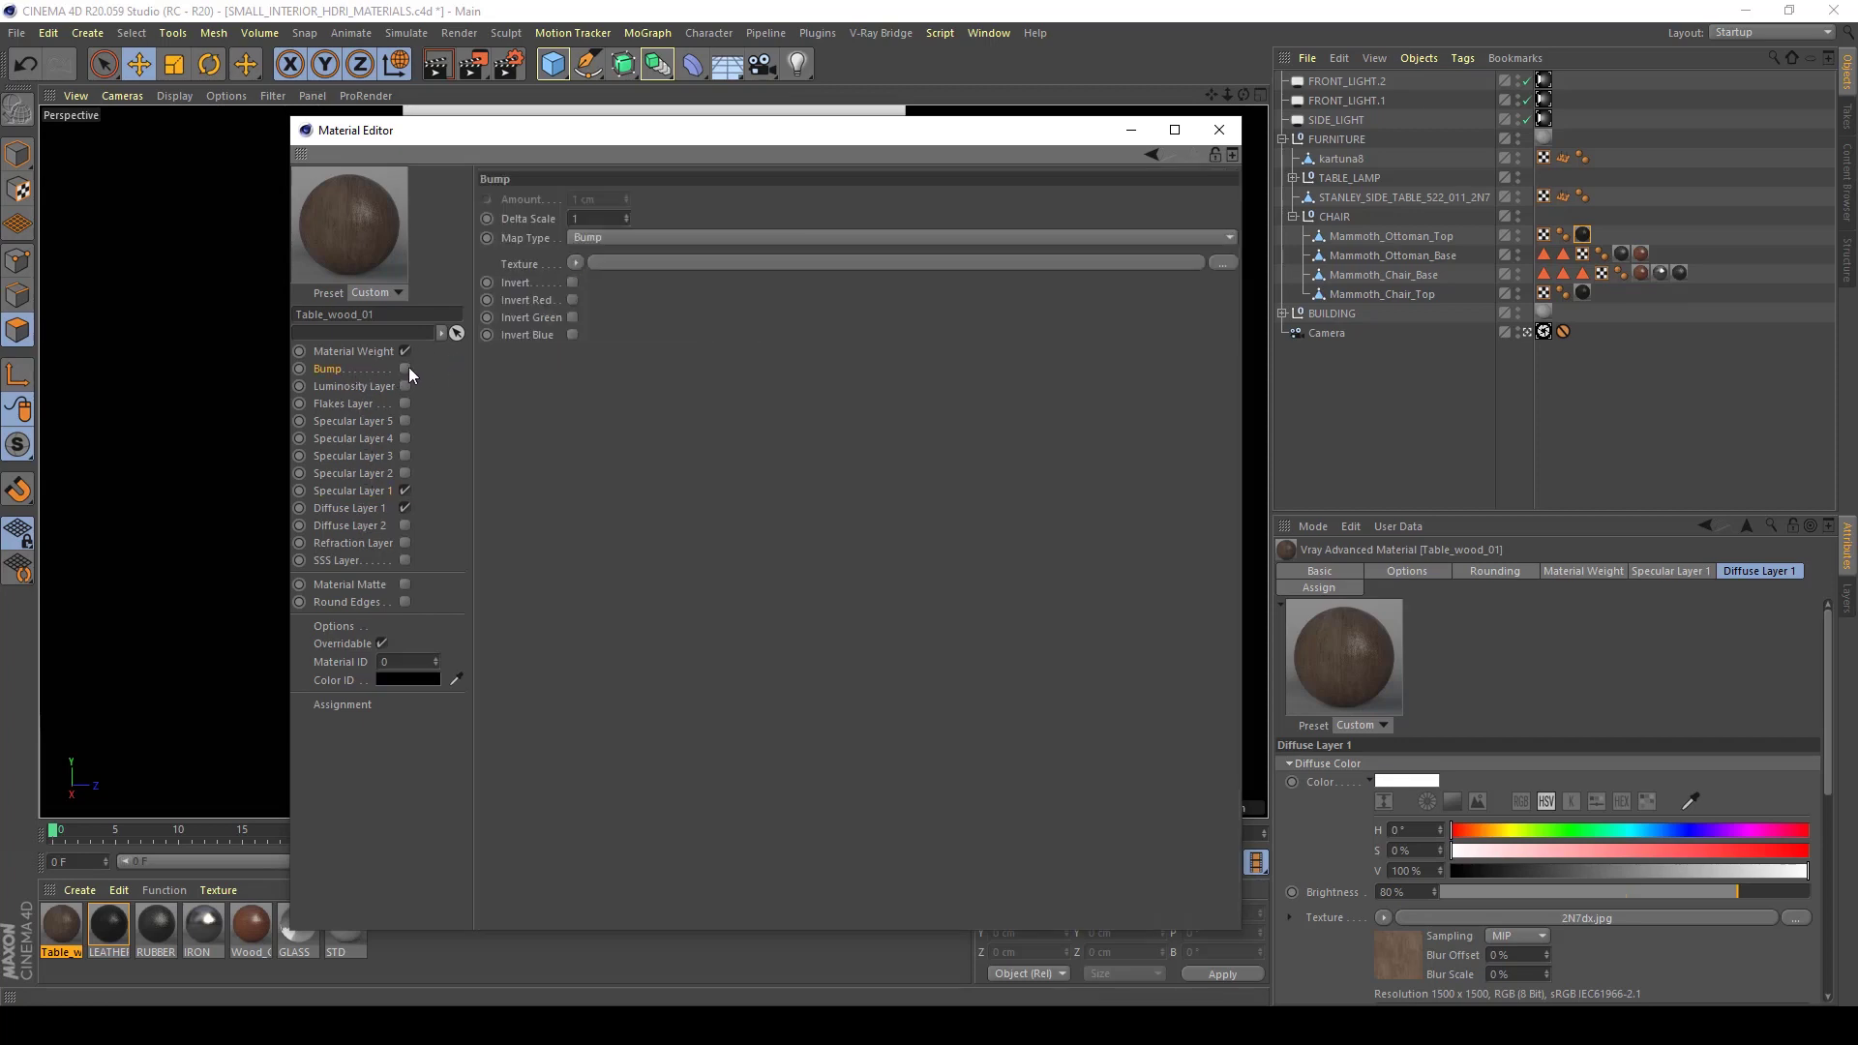
left_click(406, 369)
right_click(521, 265)
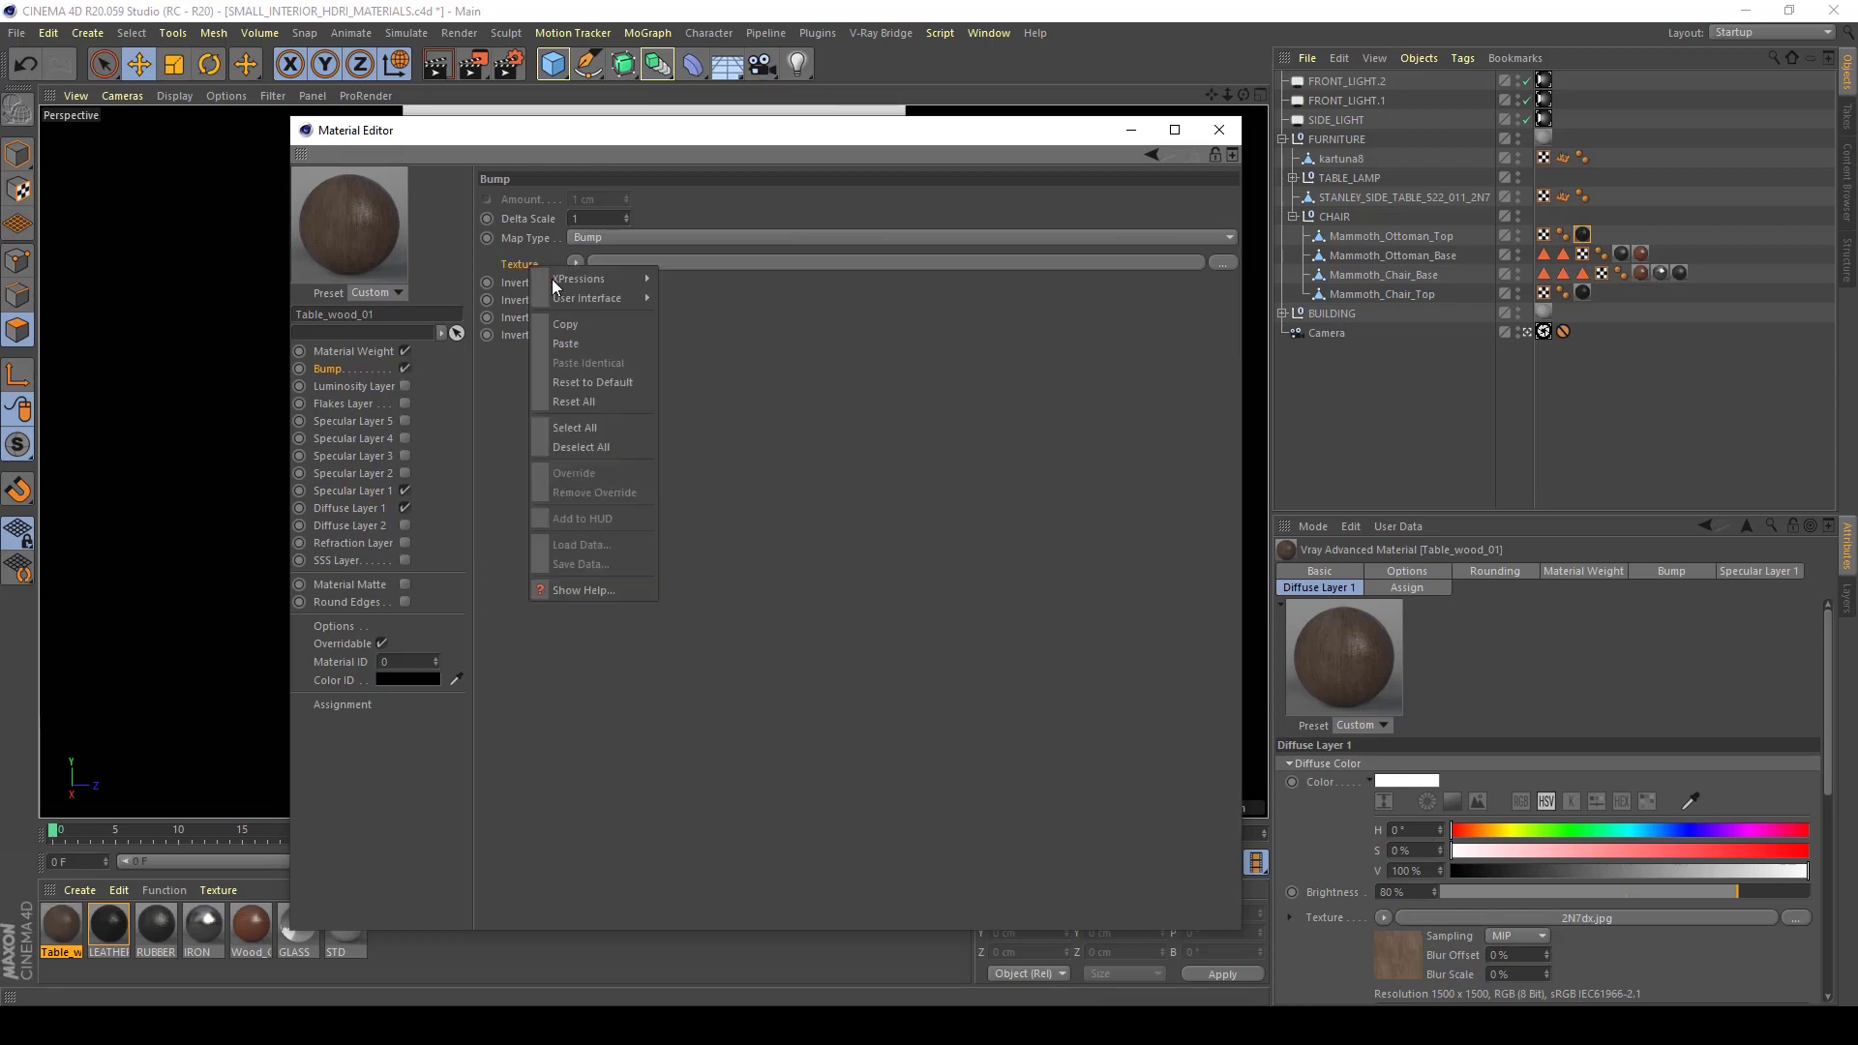
left_click(595, 342)
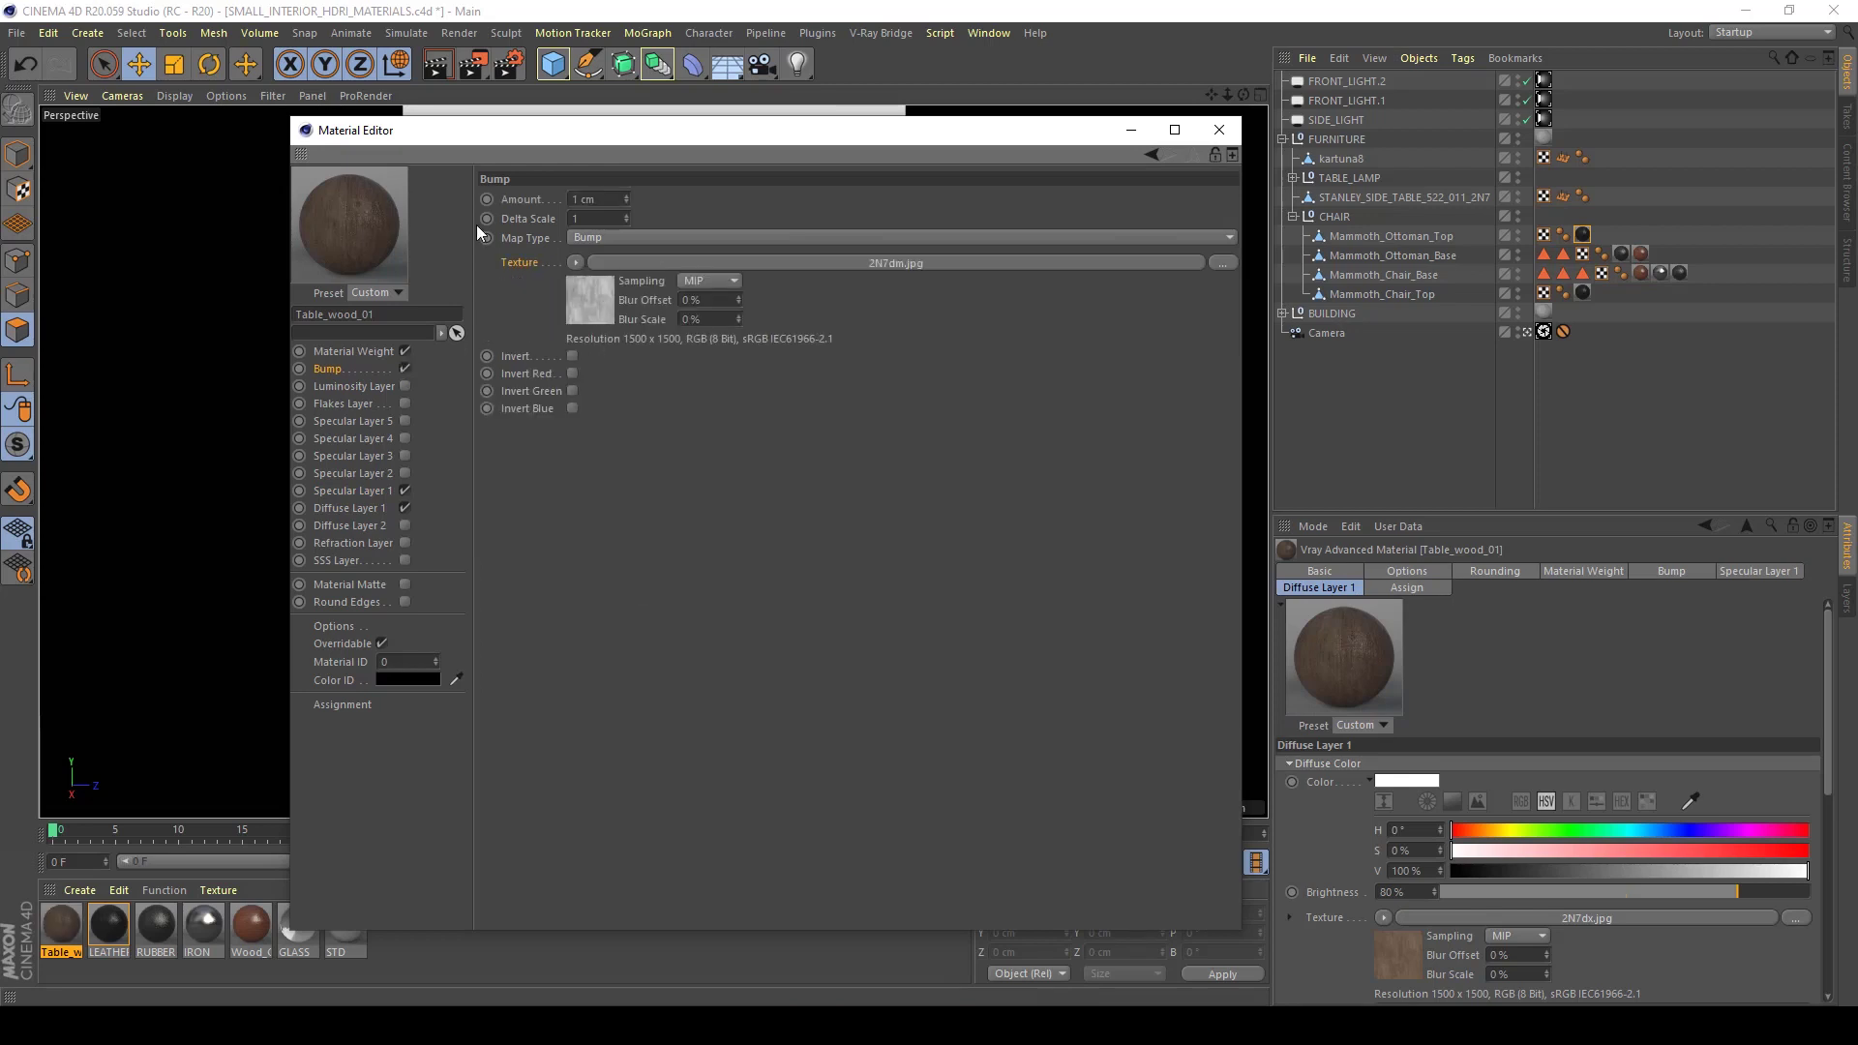
Inspect the material in an enlarged preview window, then close it
double_click(406, 242)
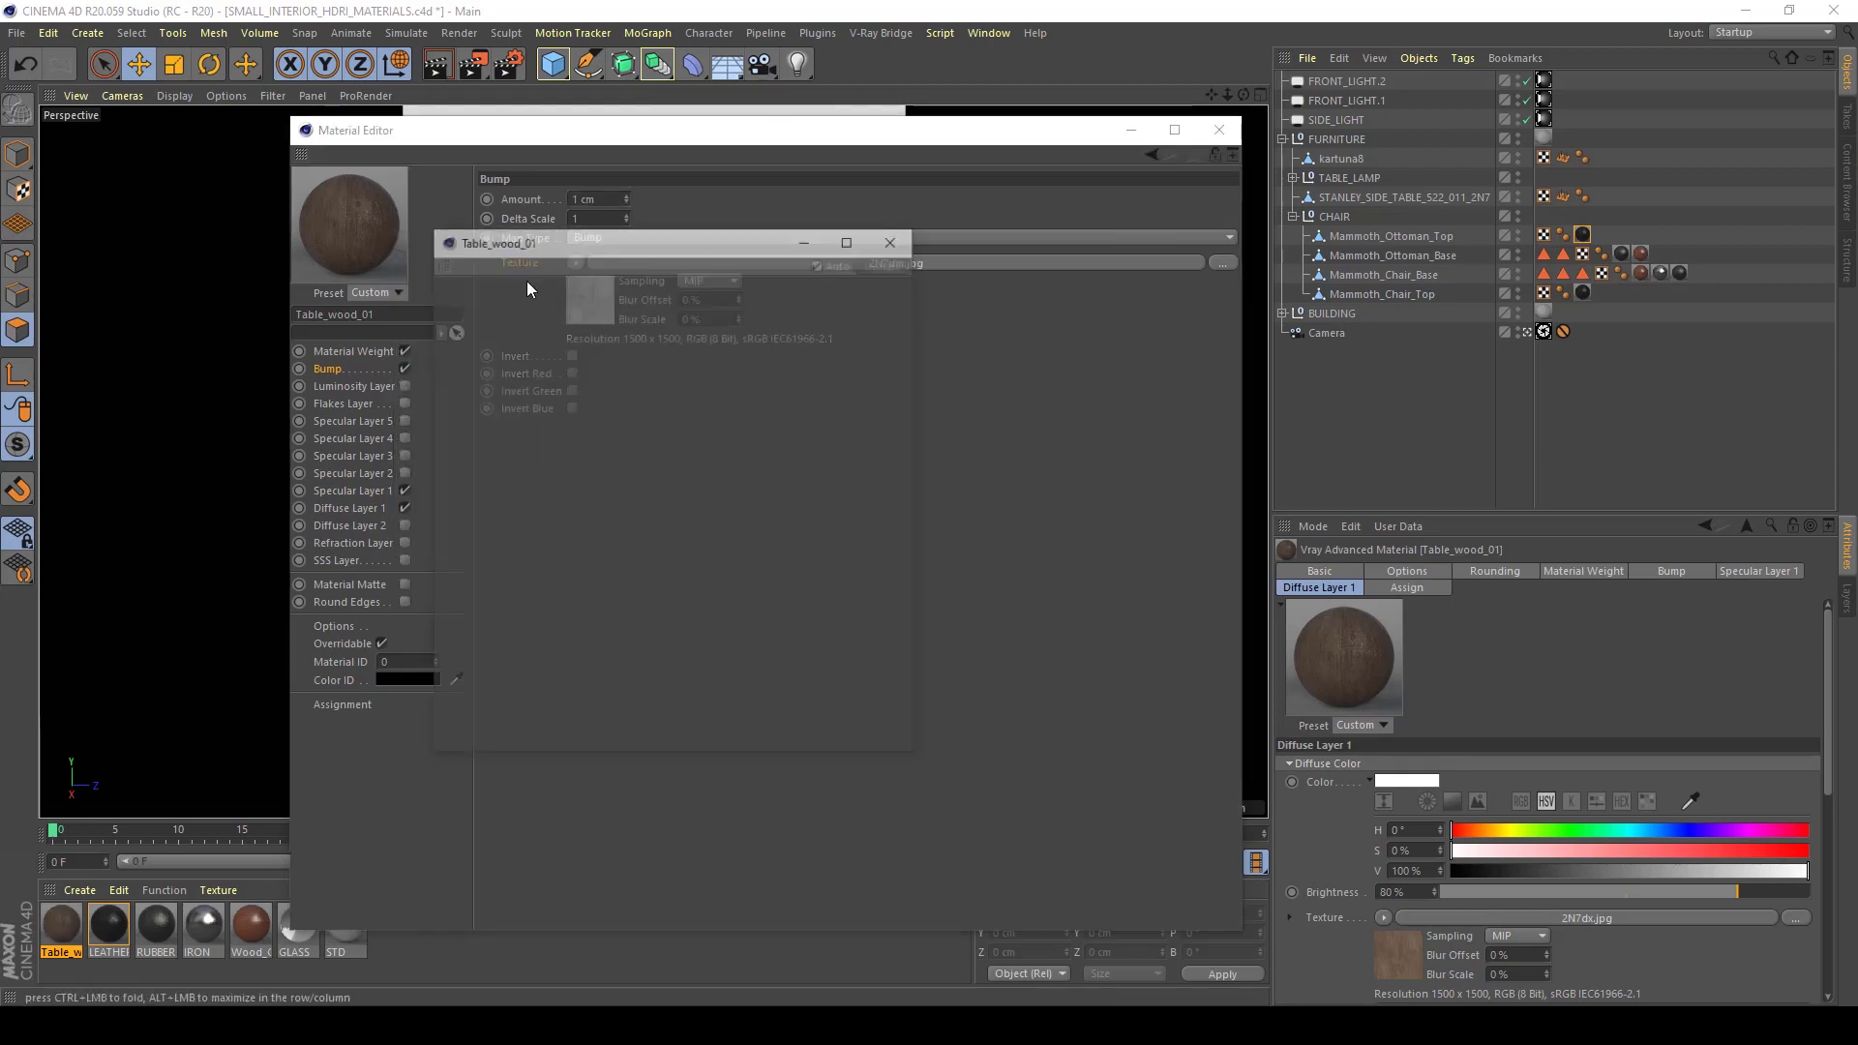
left_click_drag(584, 239, 1013, 150)
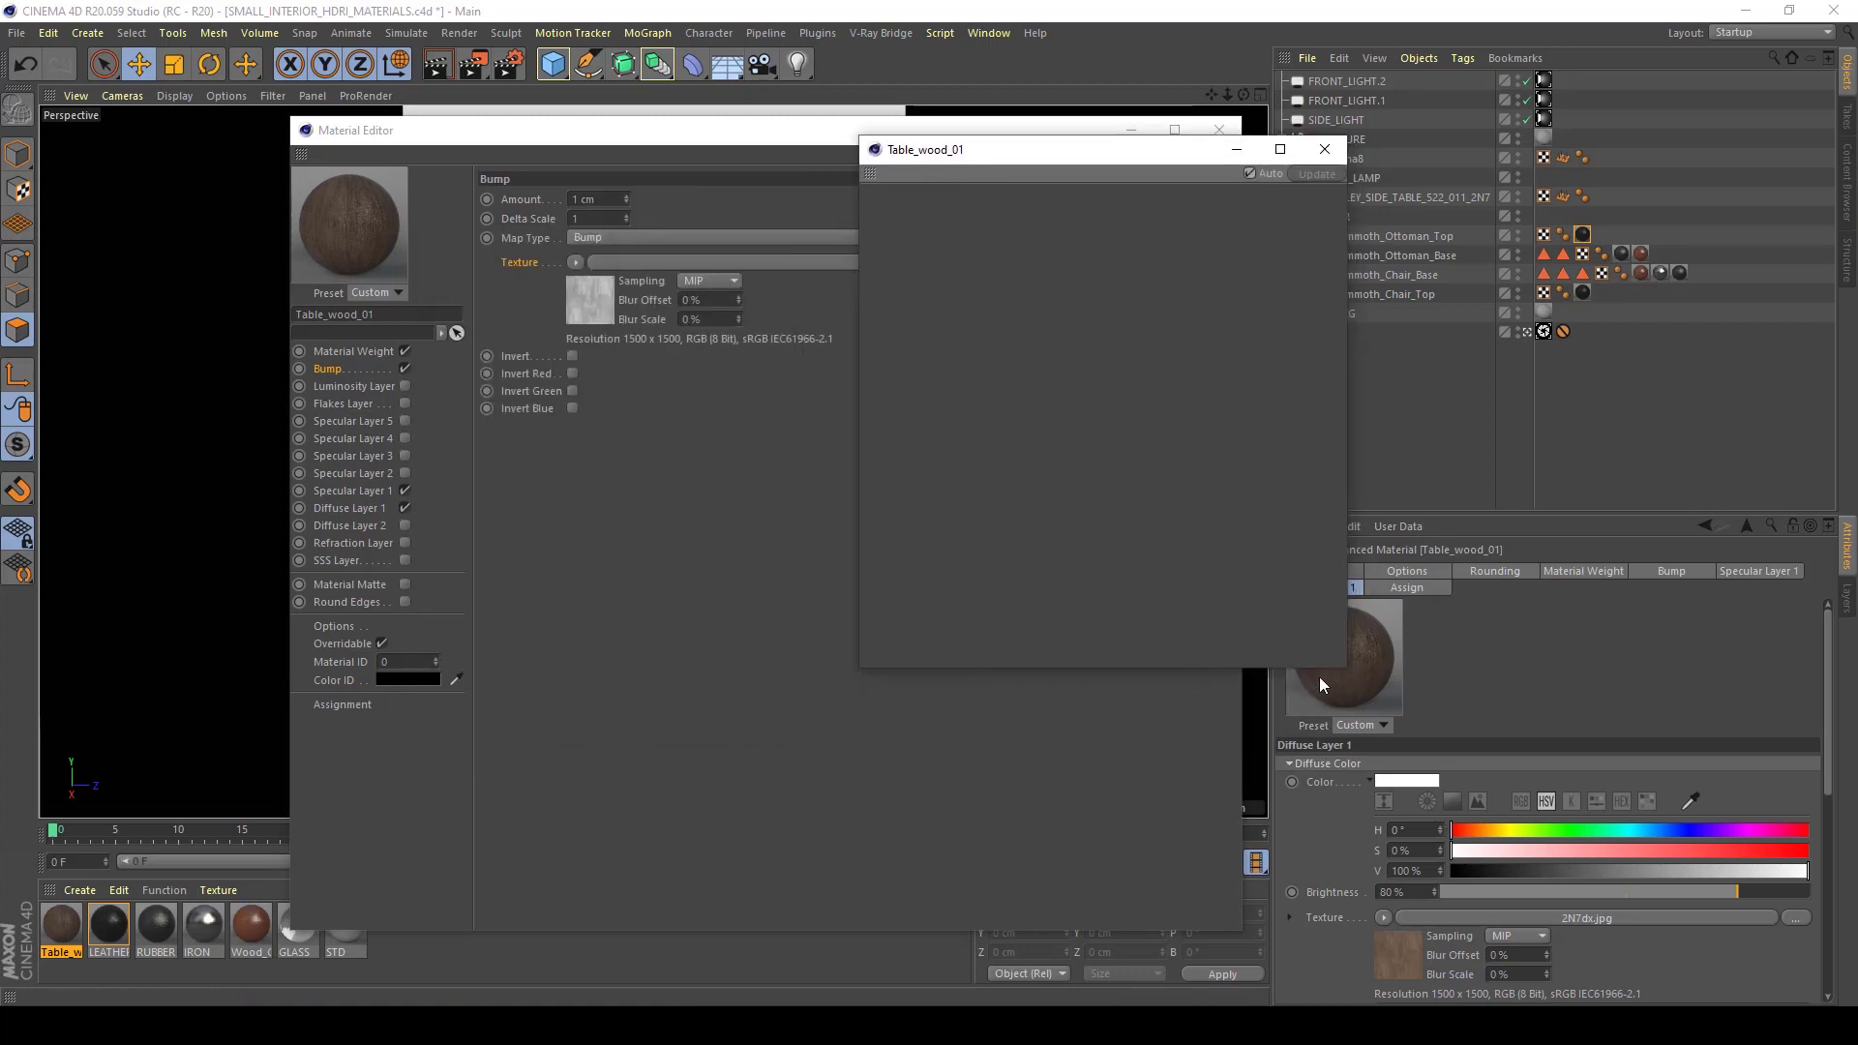
left_click_drag(1346, 669, 1645, 869)
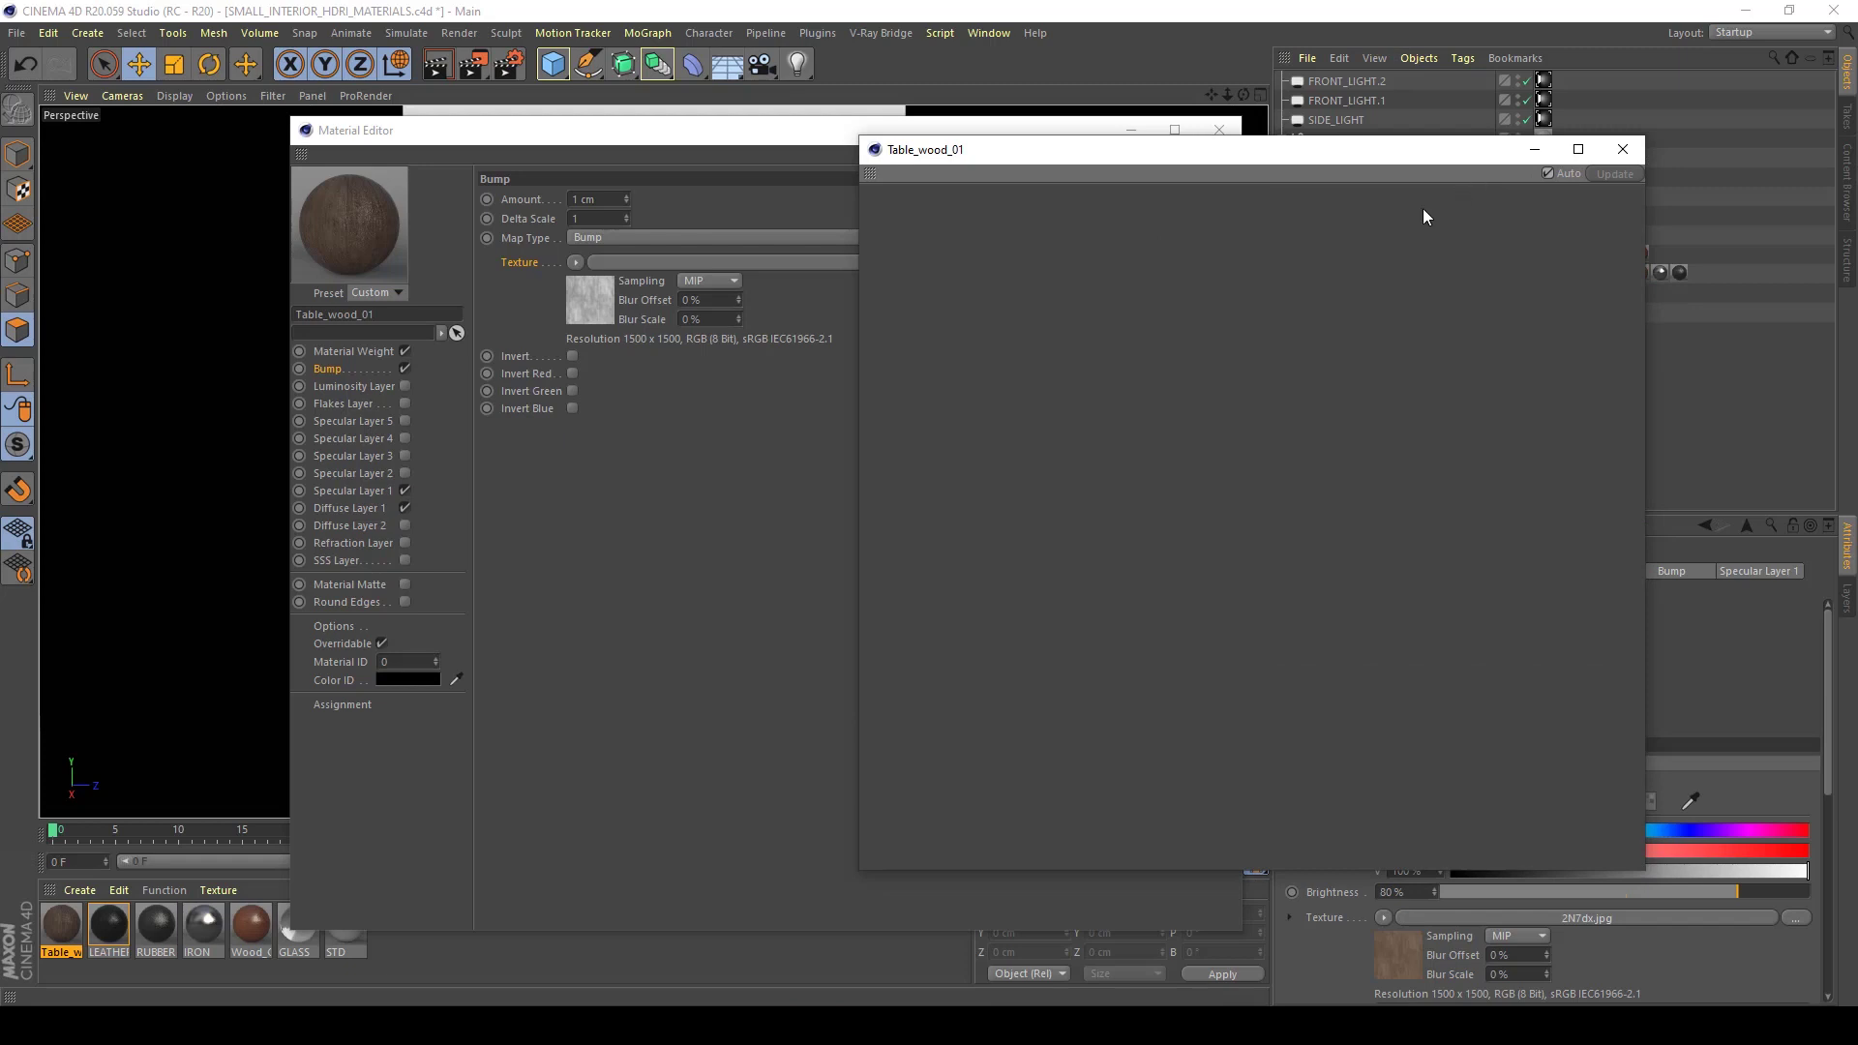
left_click(60, 929)
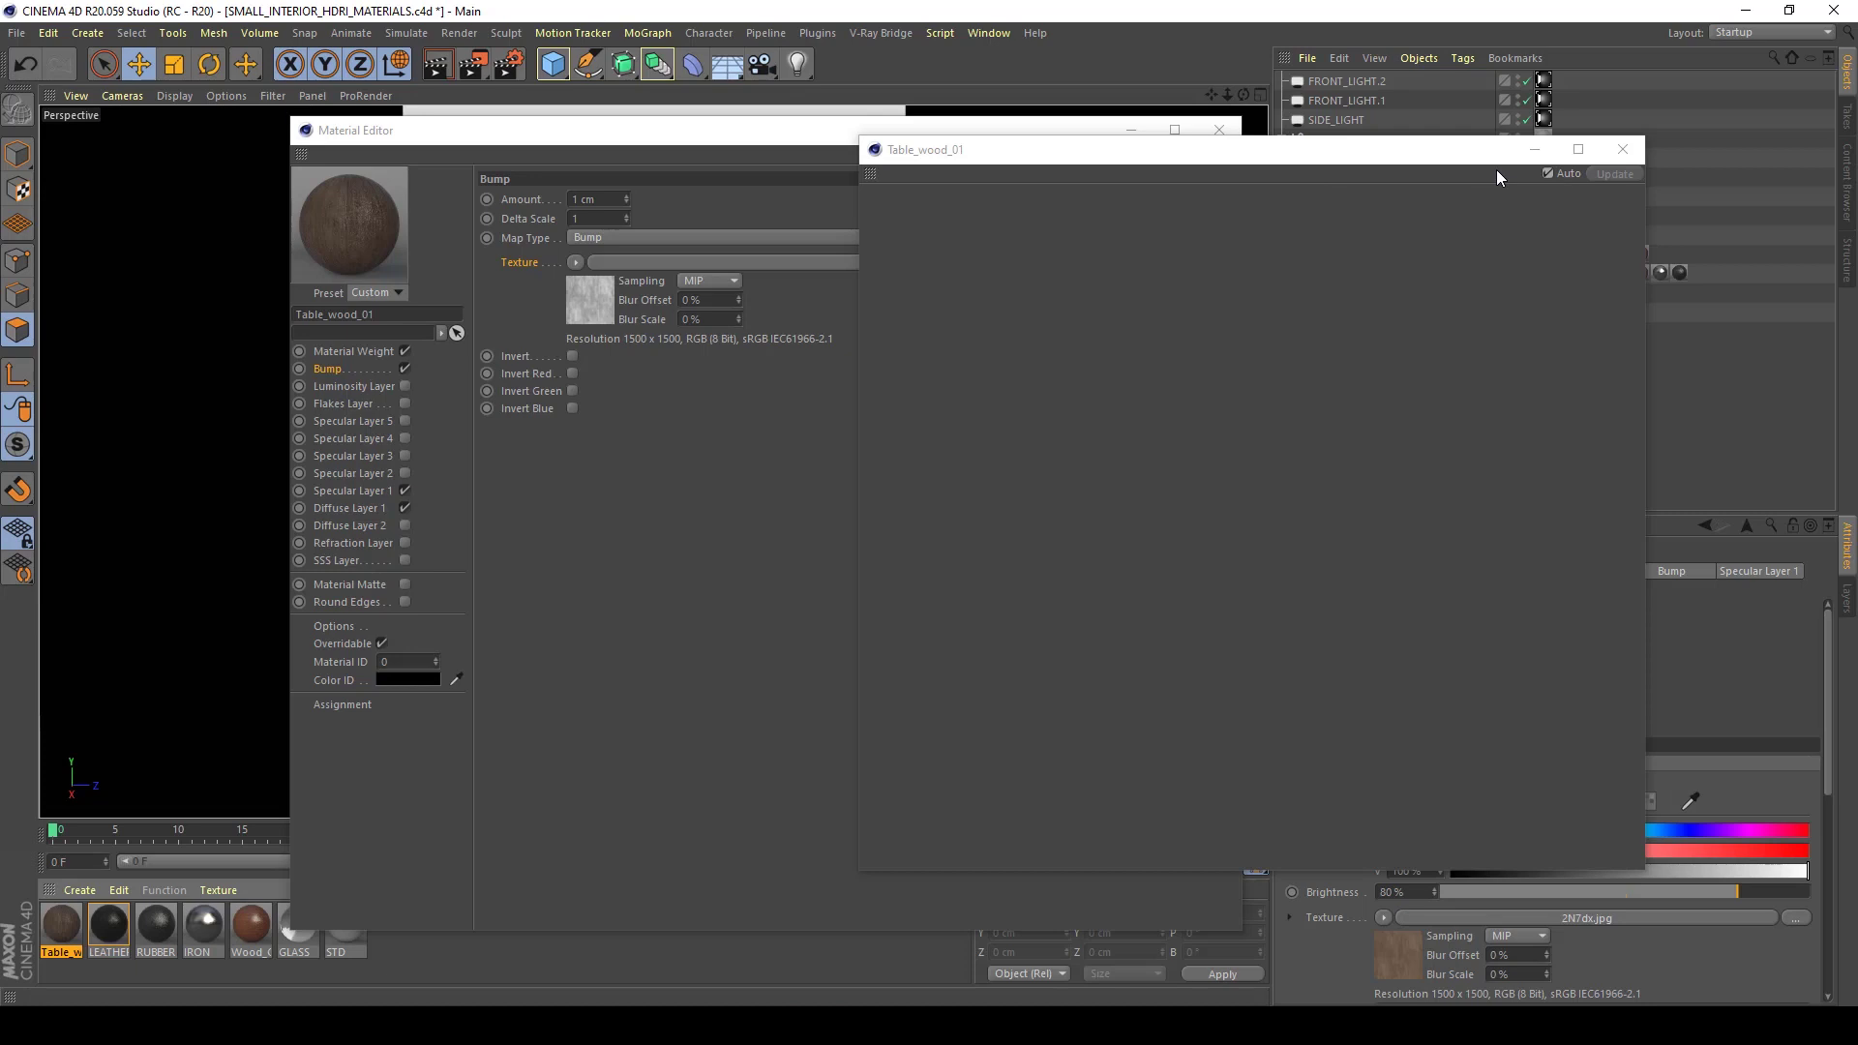
left_click(1640, 148)
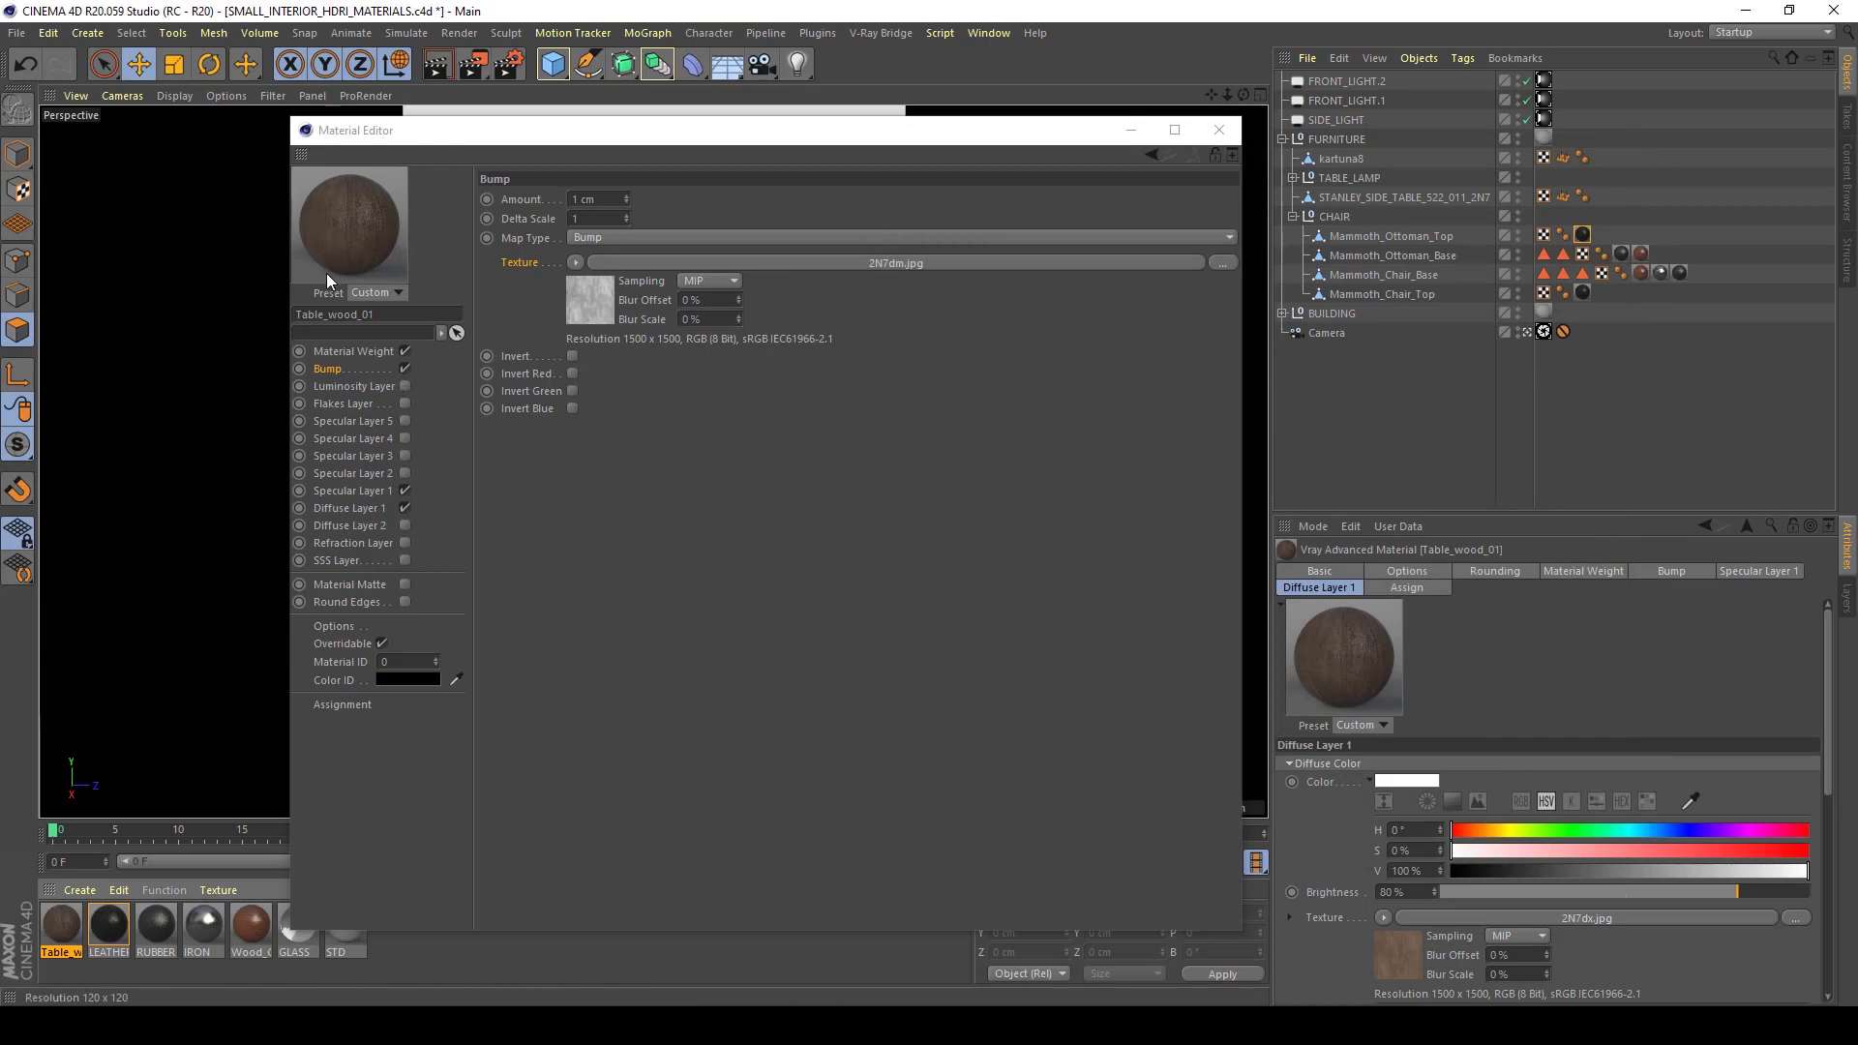
Apply Table_wood_01 to the STANLEY side table for a brown wood look
left_click(1218, 132)
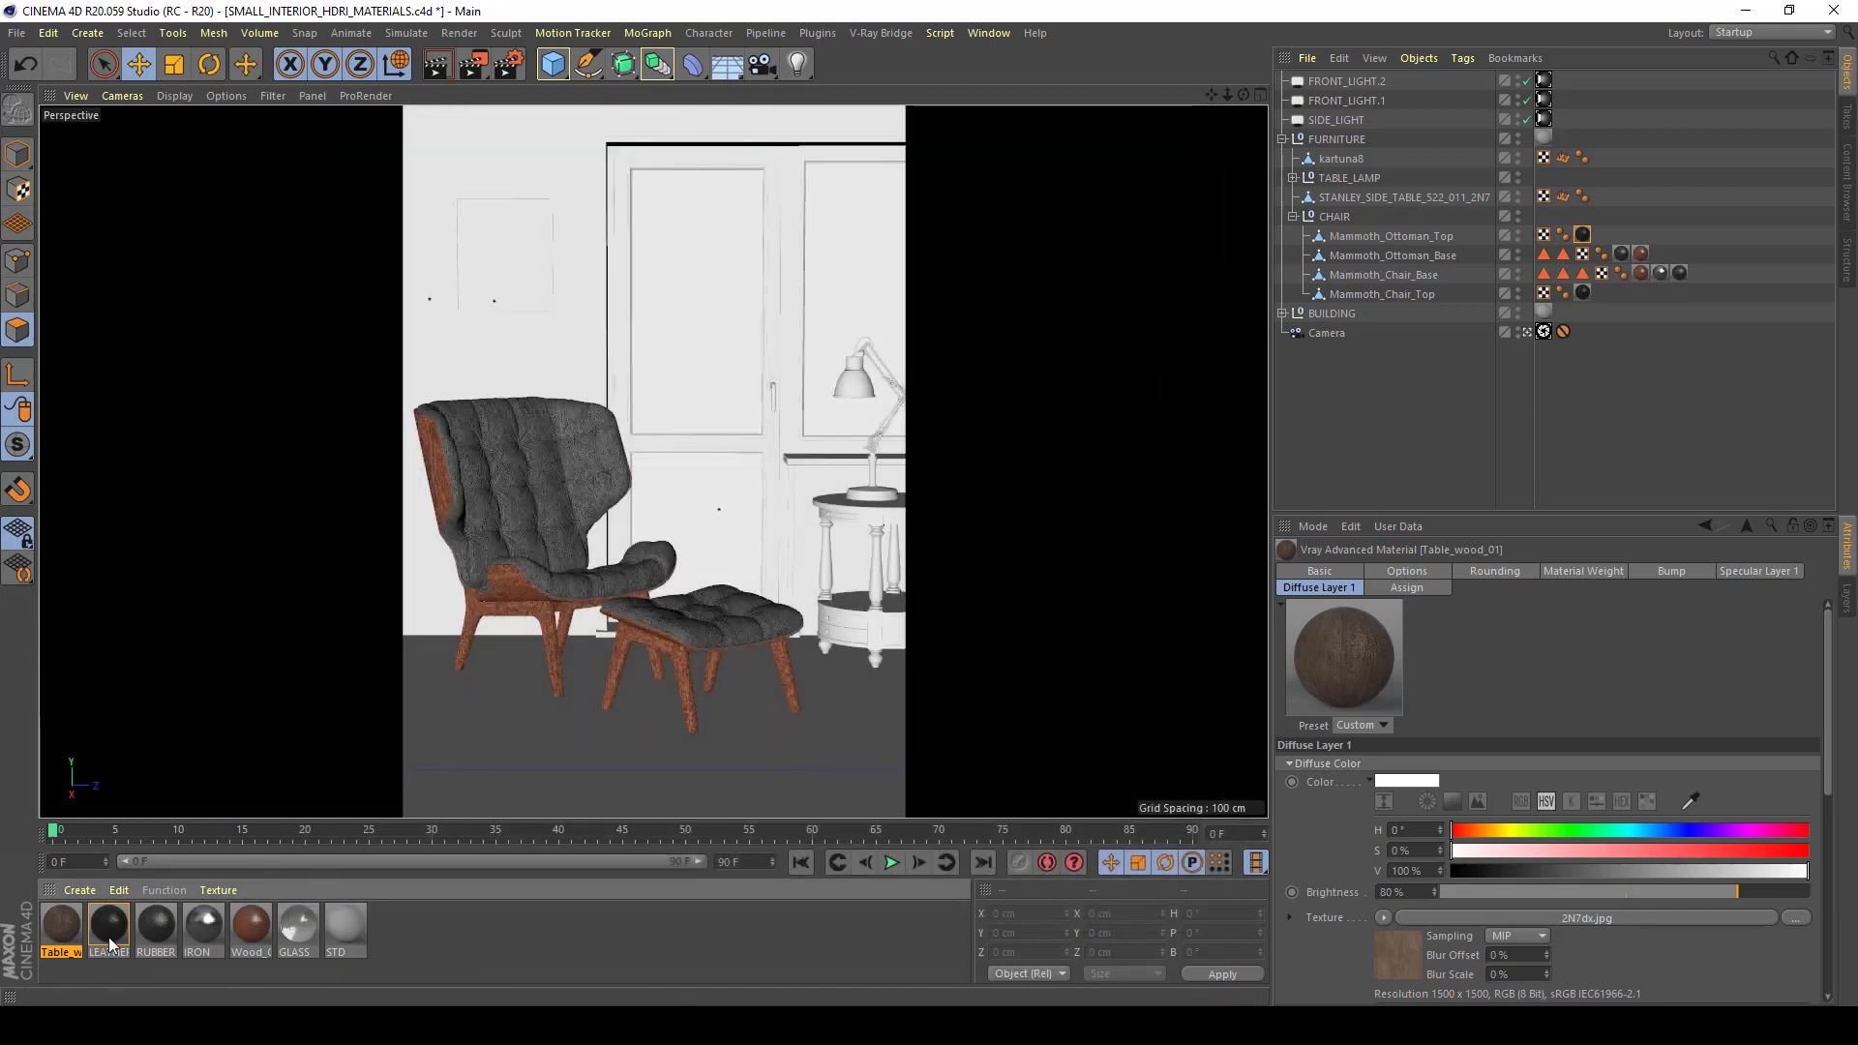
left_click_drag(61, 929, 702, 521)
mouse_move(883, 517)
left_mouse_down()
mouse_move(923, 522)
mouse_move(869, 509)
left_mouse_up()
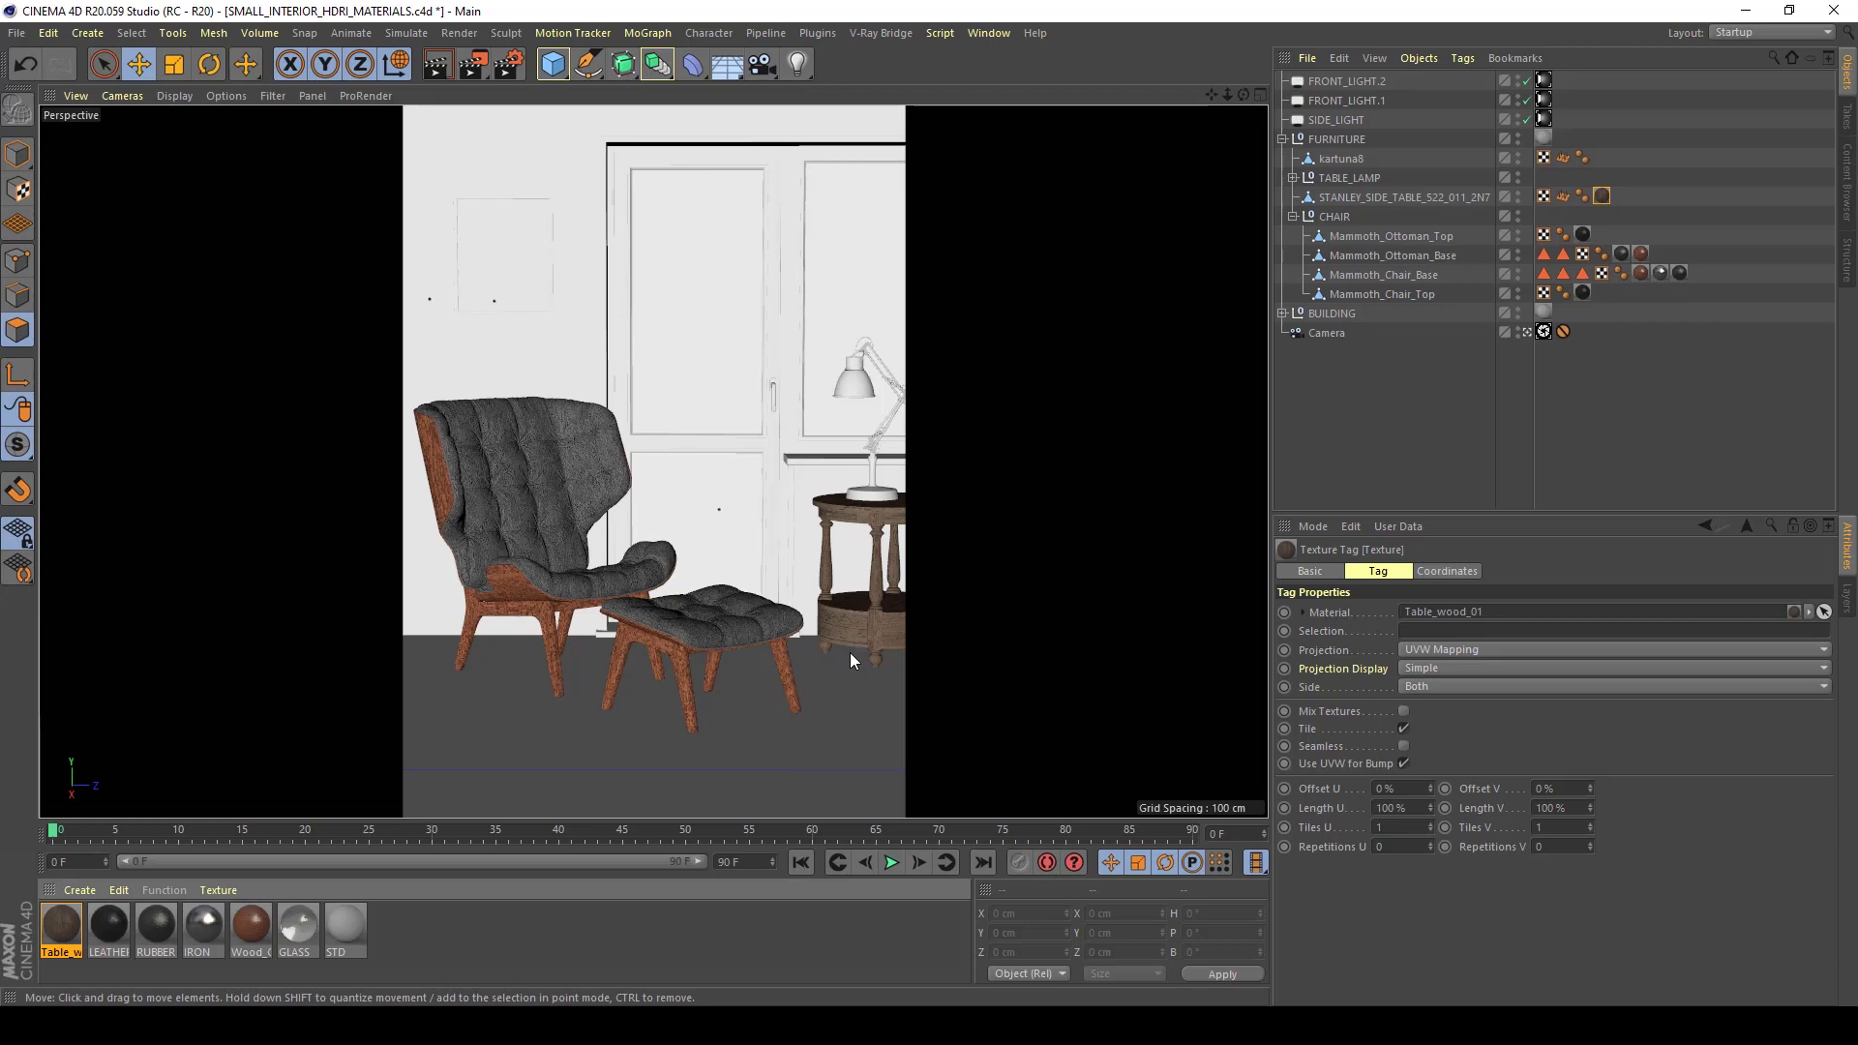
Open Table_wood_01 in the Material Editor, move it aside, and show its Diffuse Layer 1 texture
double_click(53, 926)
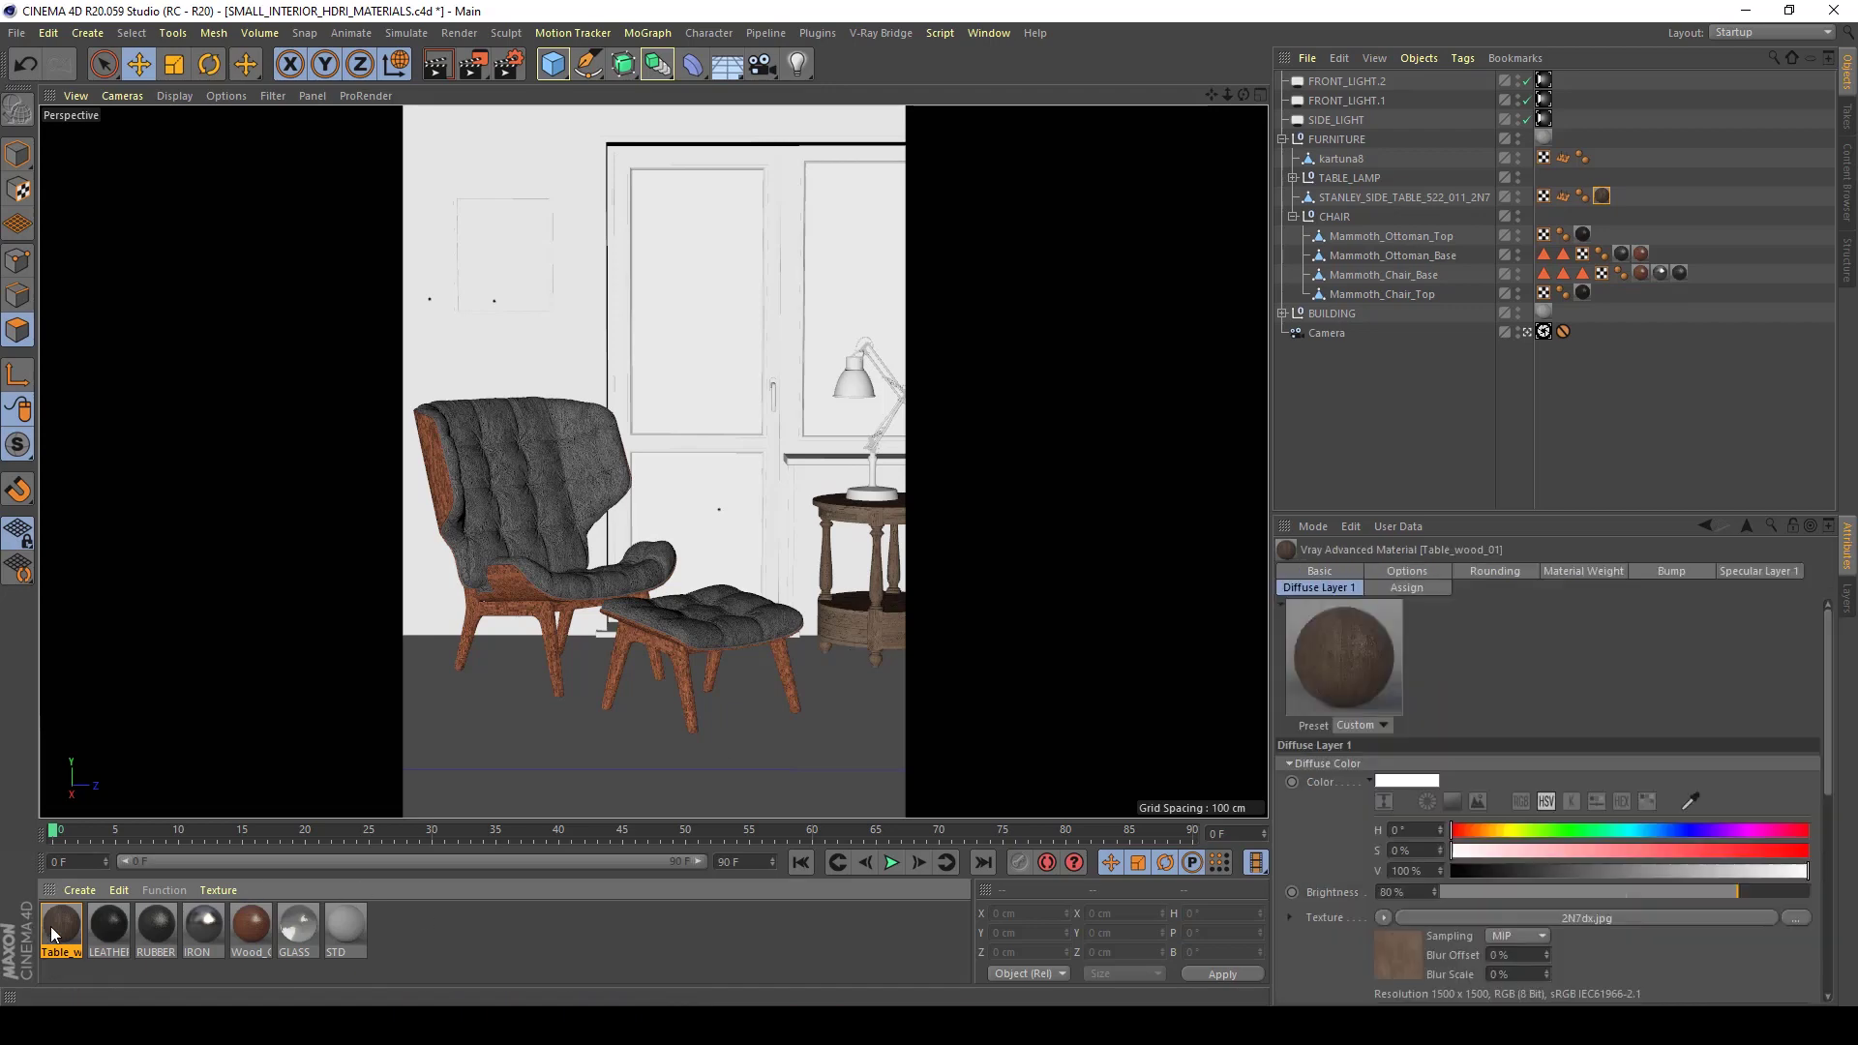
left_click_drag(611, 142, 1129, 161)
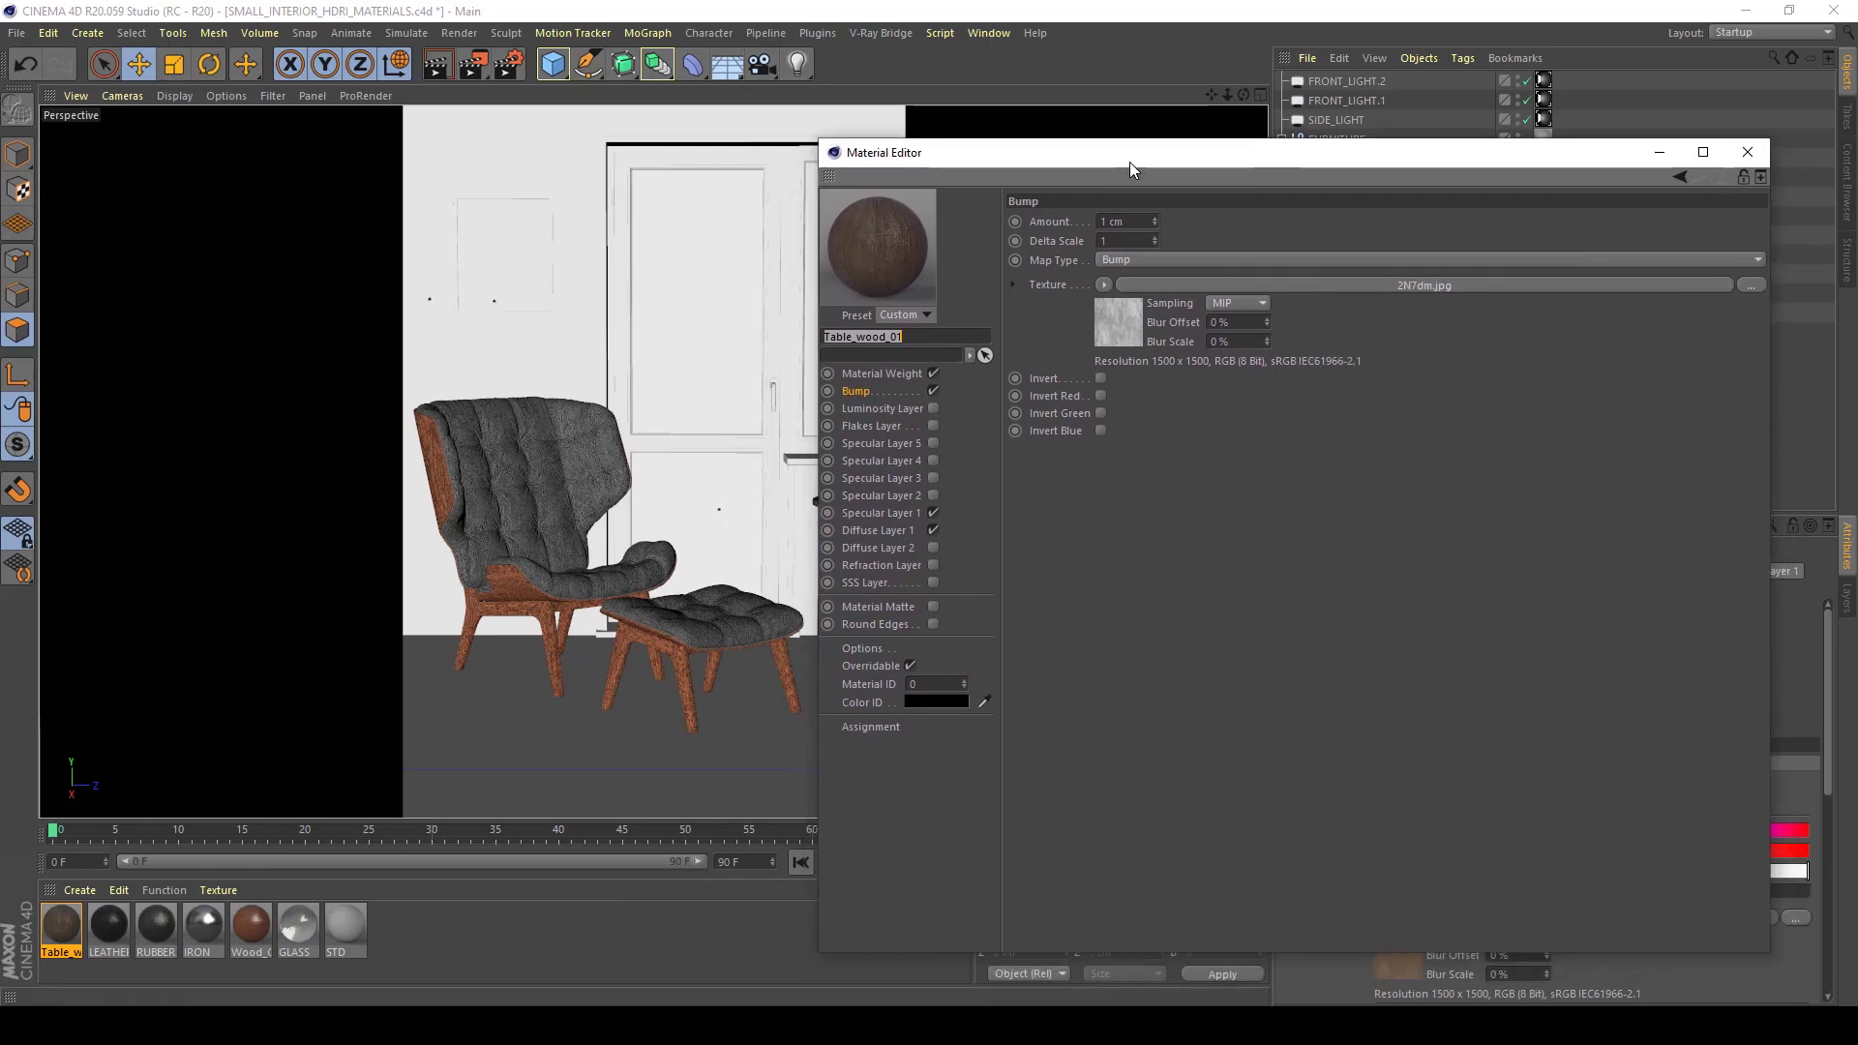
left_click_drag(1129, 161, 1130, 141)
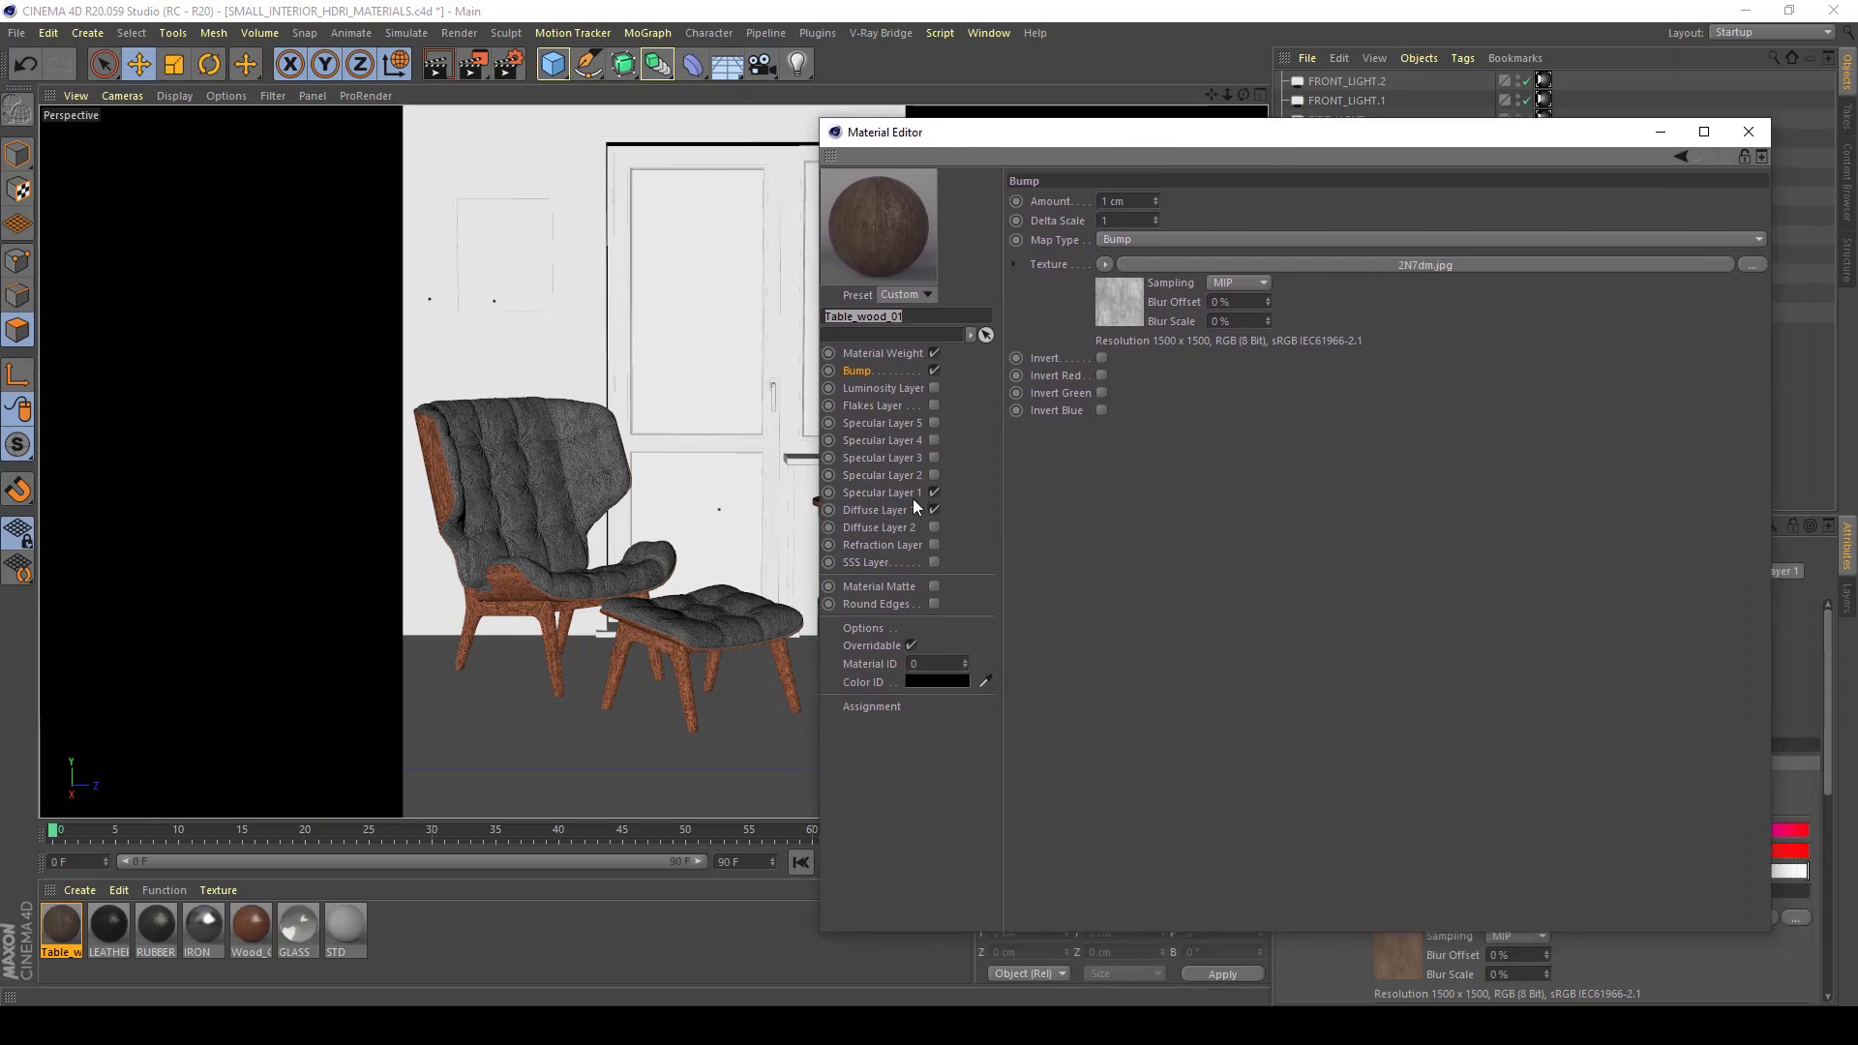
left_click_drag(958, 142, 1051, 125)
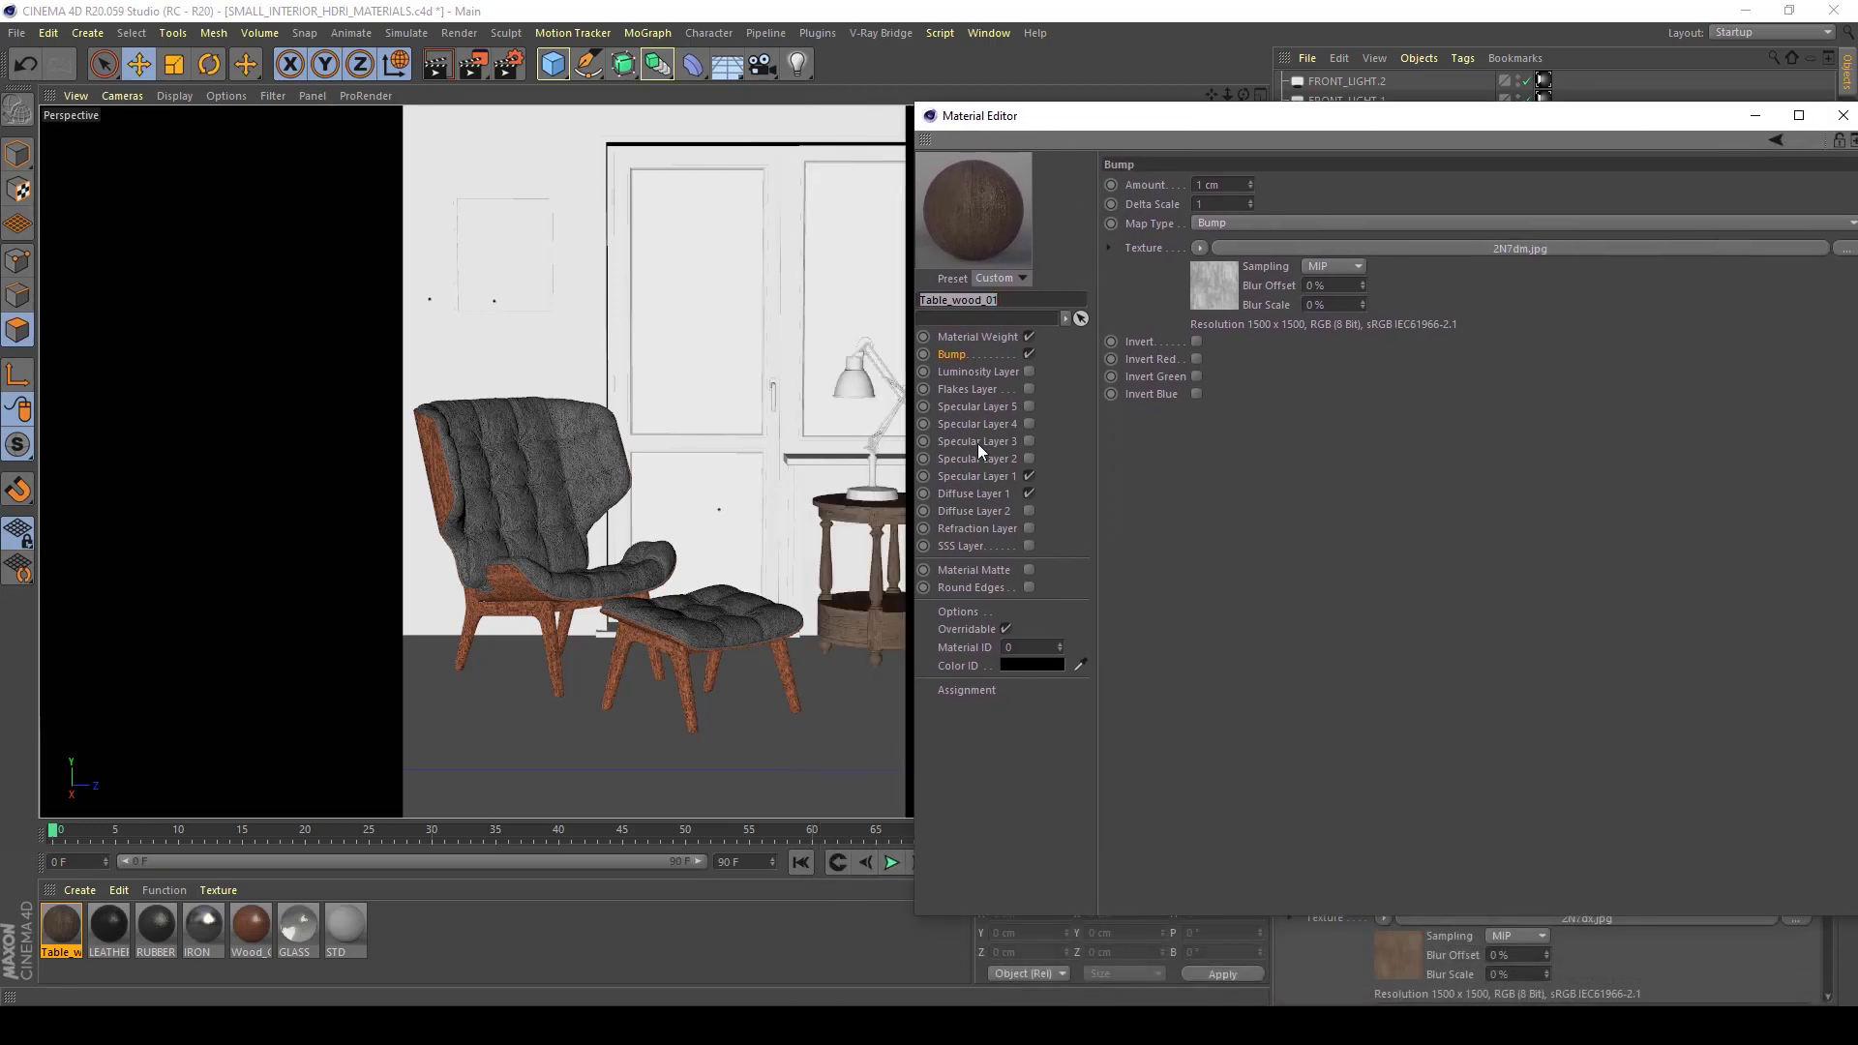
left_click(975, 493)
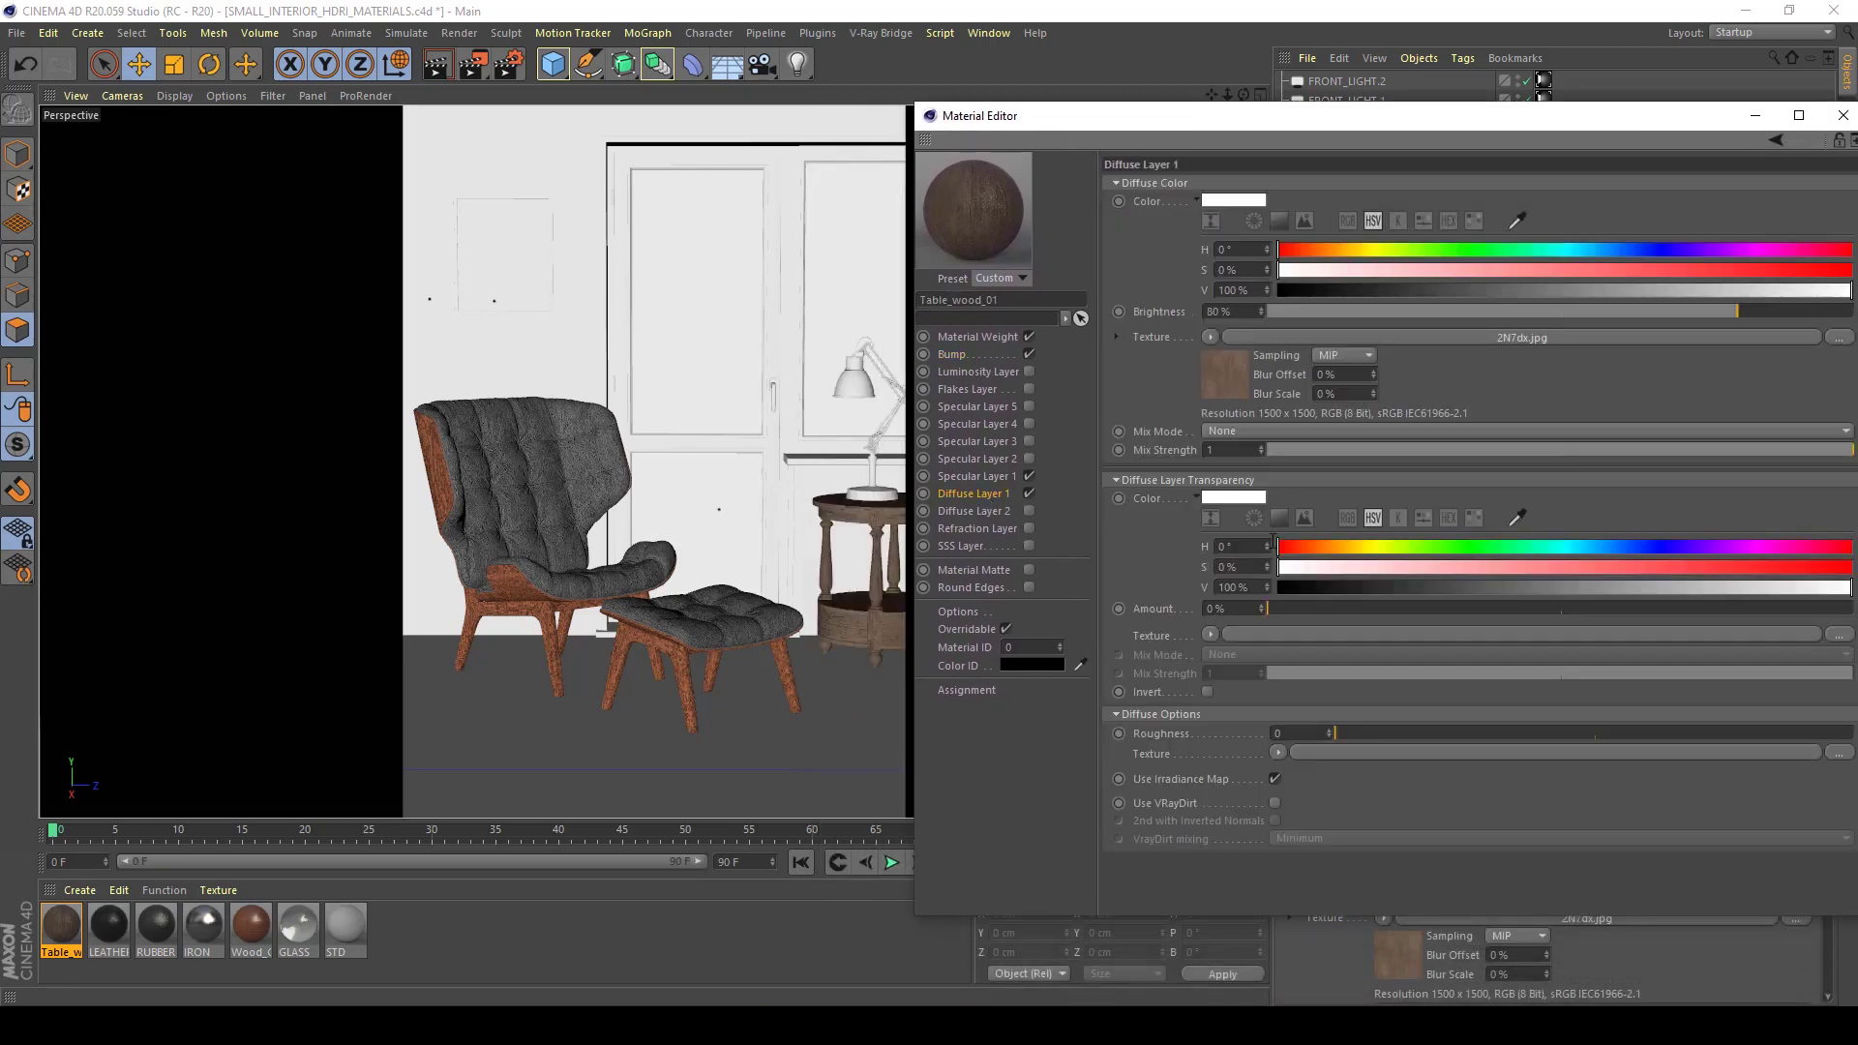
Wrap the table wood's 2N7dx.jpg diffuse texture in a Filter shader
left_click(1210, 338)
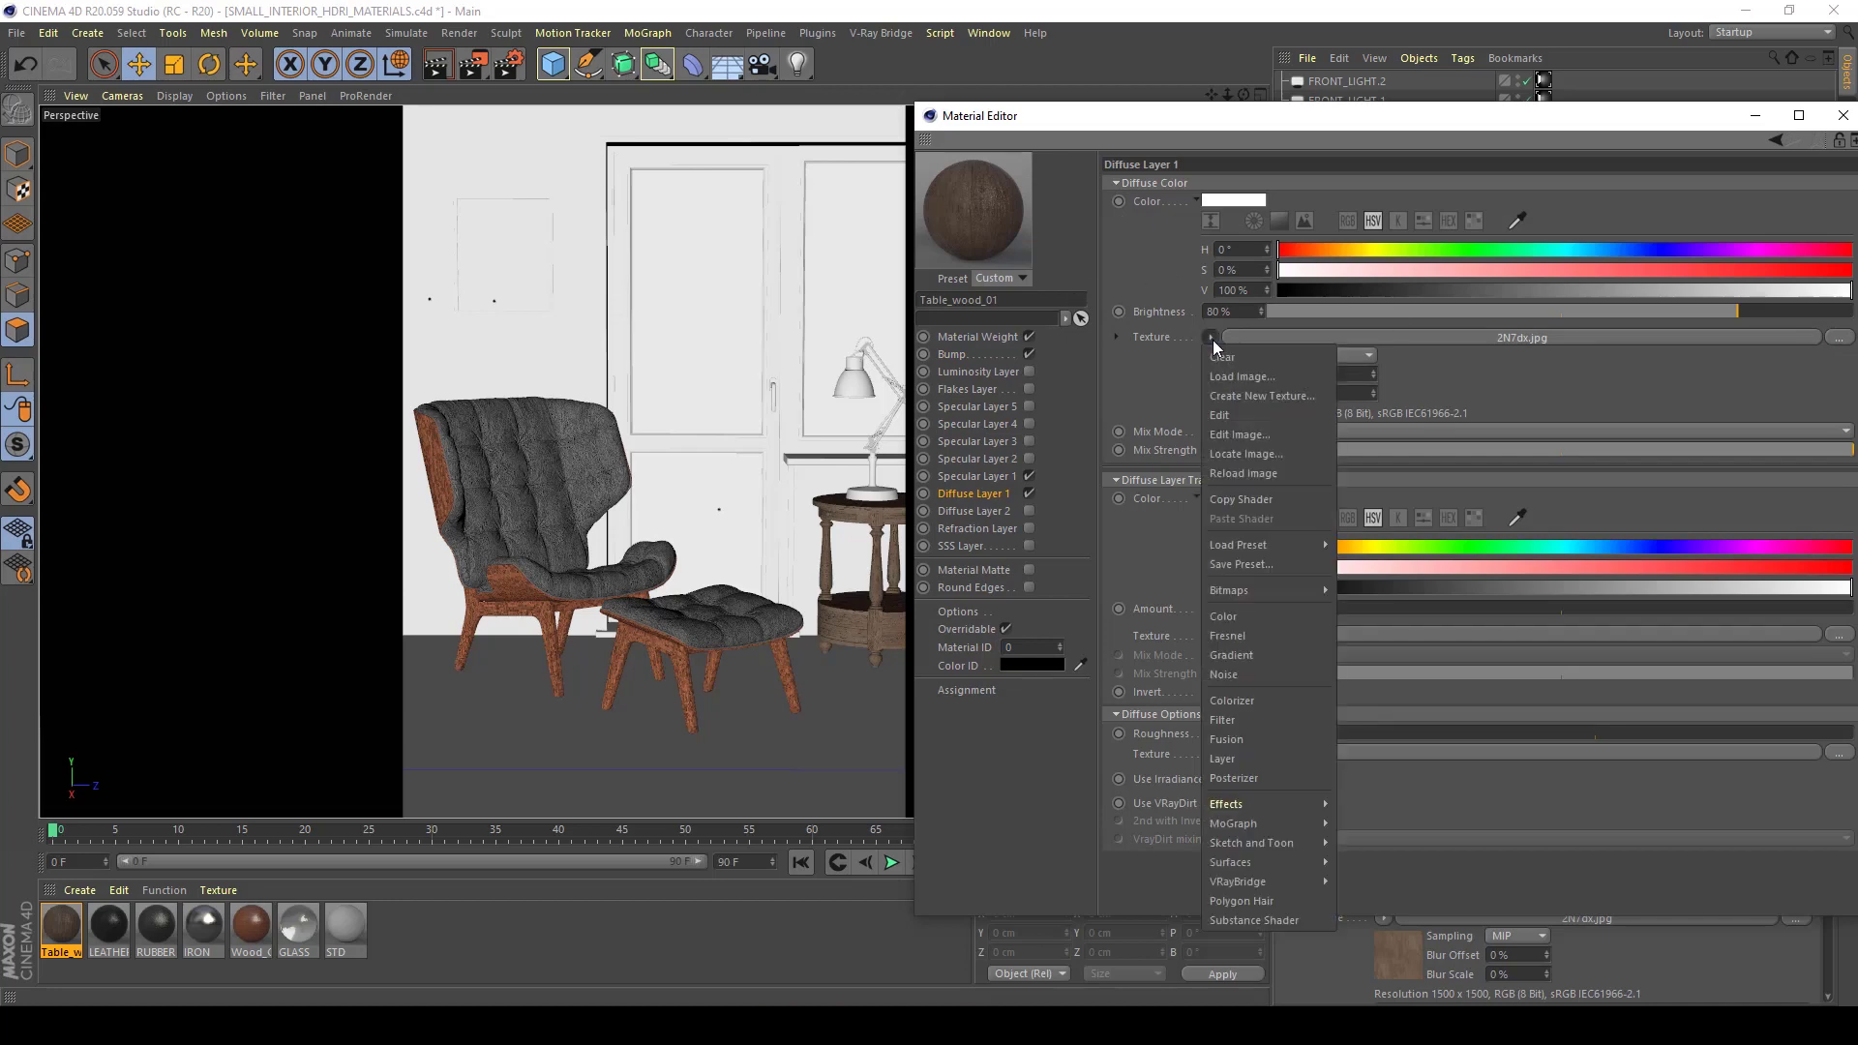
left_click(1256, 724)
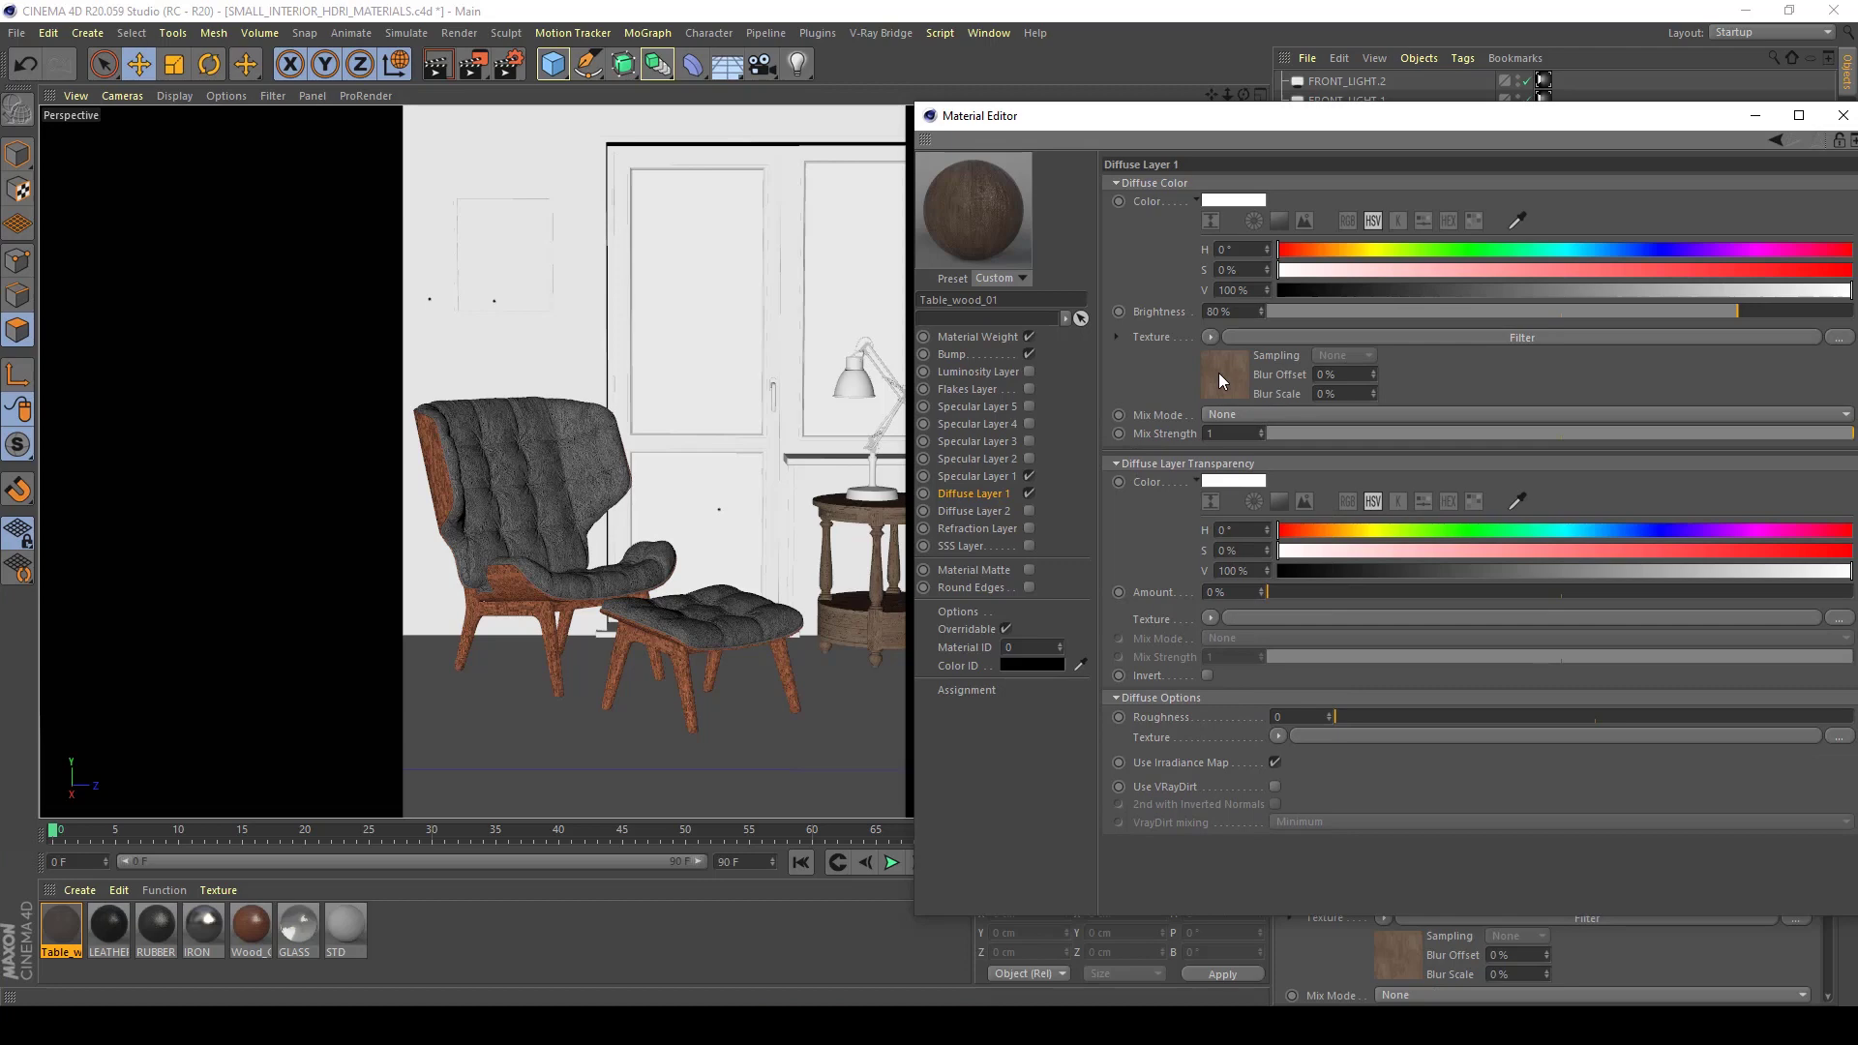
left_click(1218, 374)
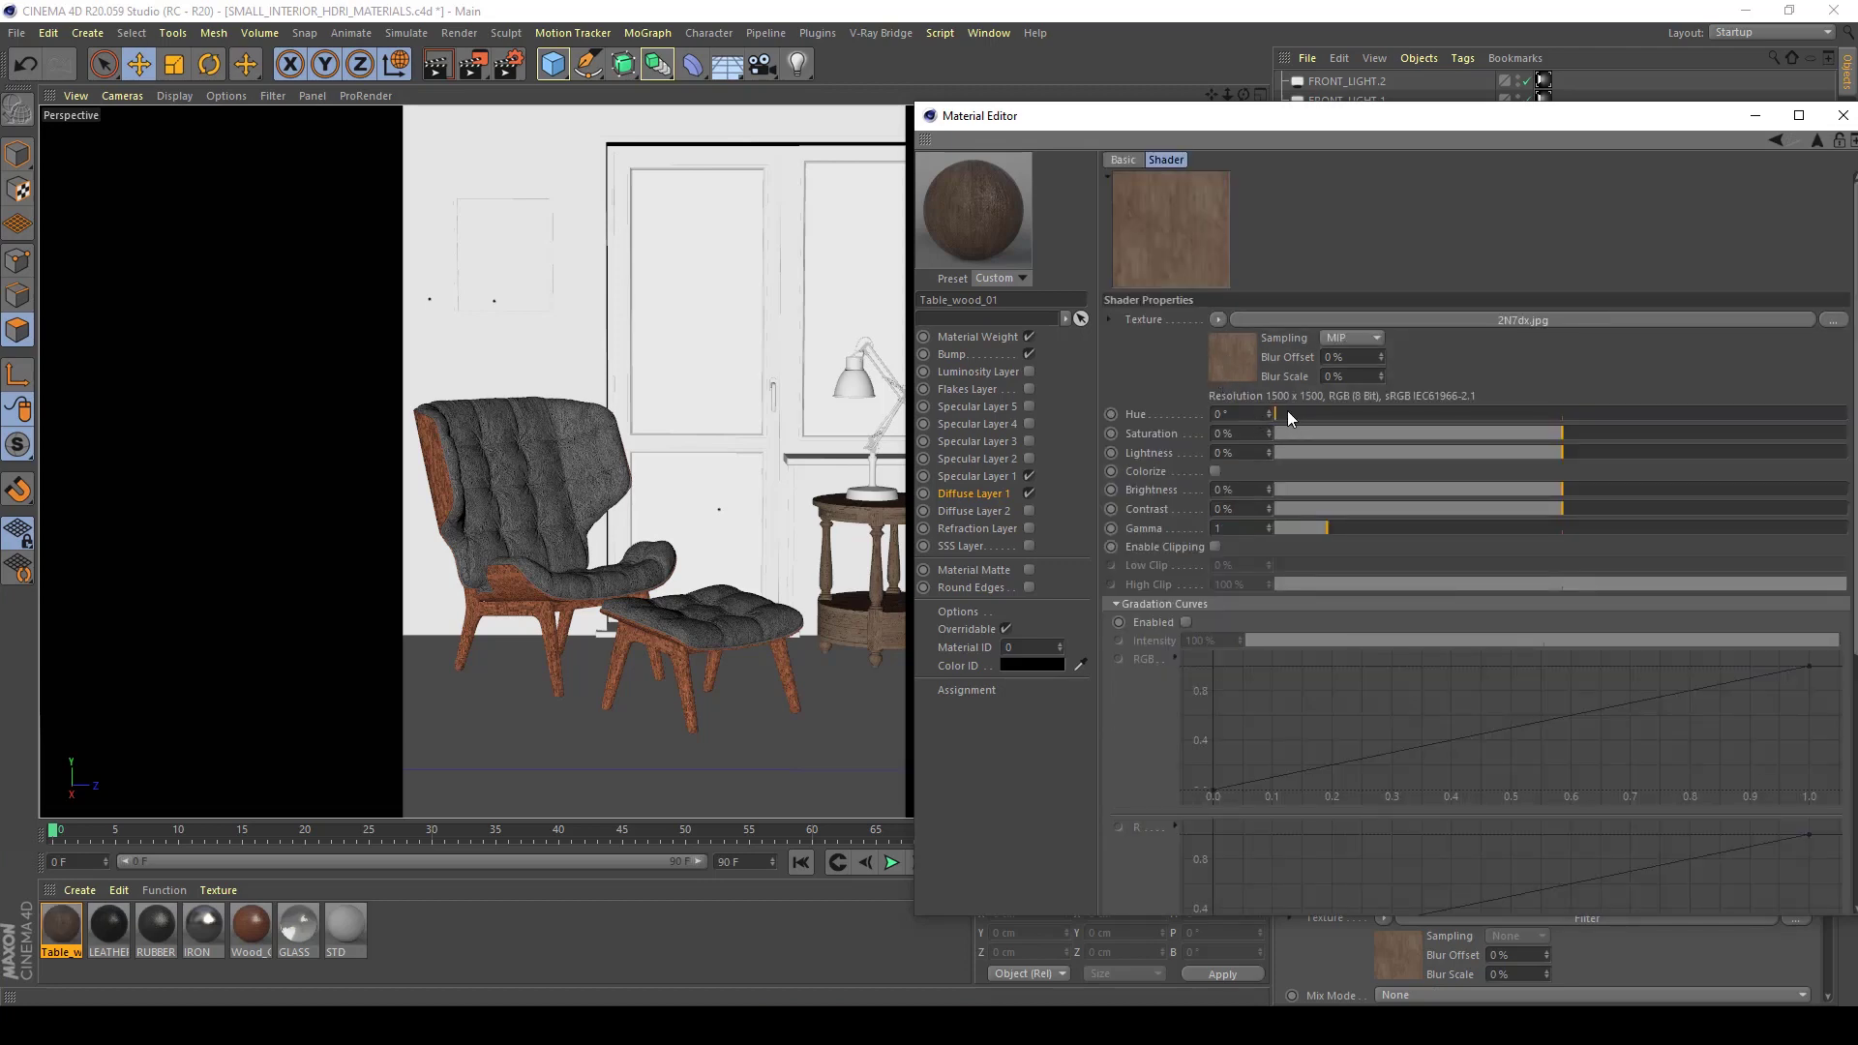
Set the Filter shader's hue to 347° and saturation to 0%
left_click_drag(1287, 414, 1293, 413)
left_click_drag(1531, 120, 1524, 118)
mouse_move(1548, 431)
left_mouse_down()
mouse_move(1841, 444)
mouse_move(1560, 445)
left_mouse_up()
double_click(1217, 430)
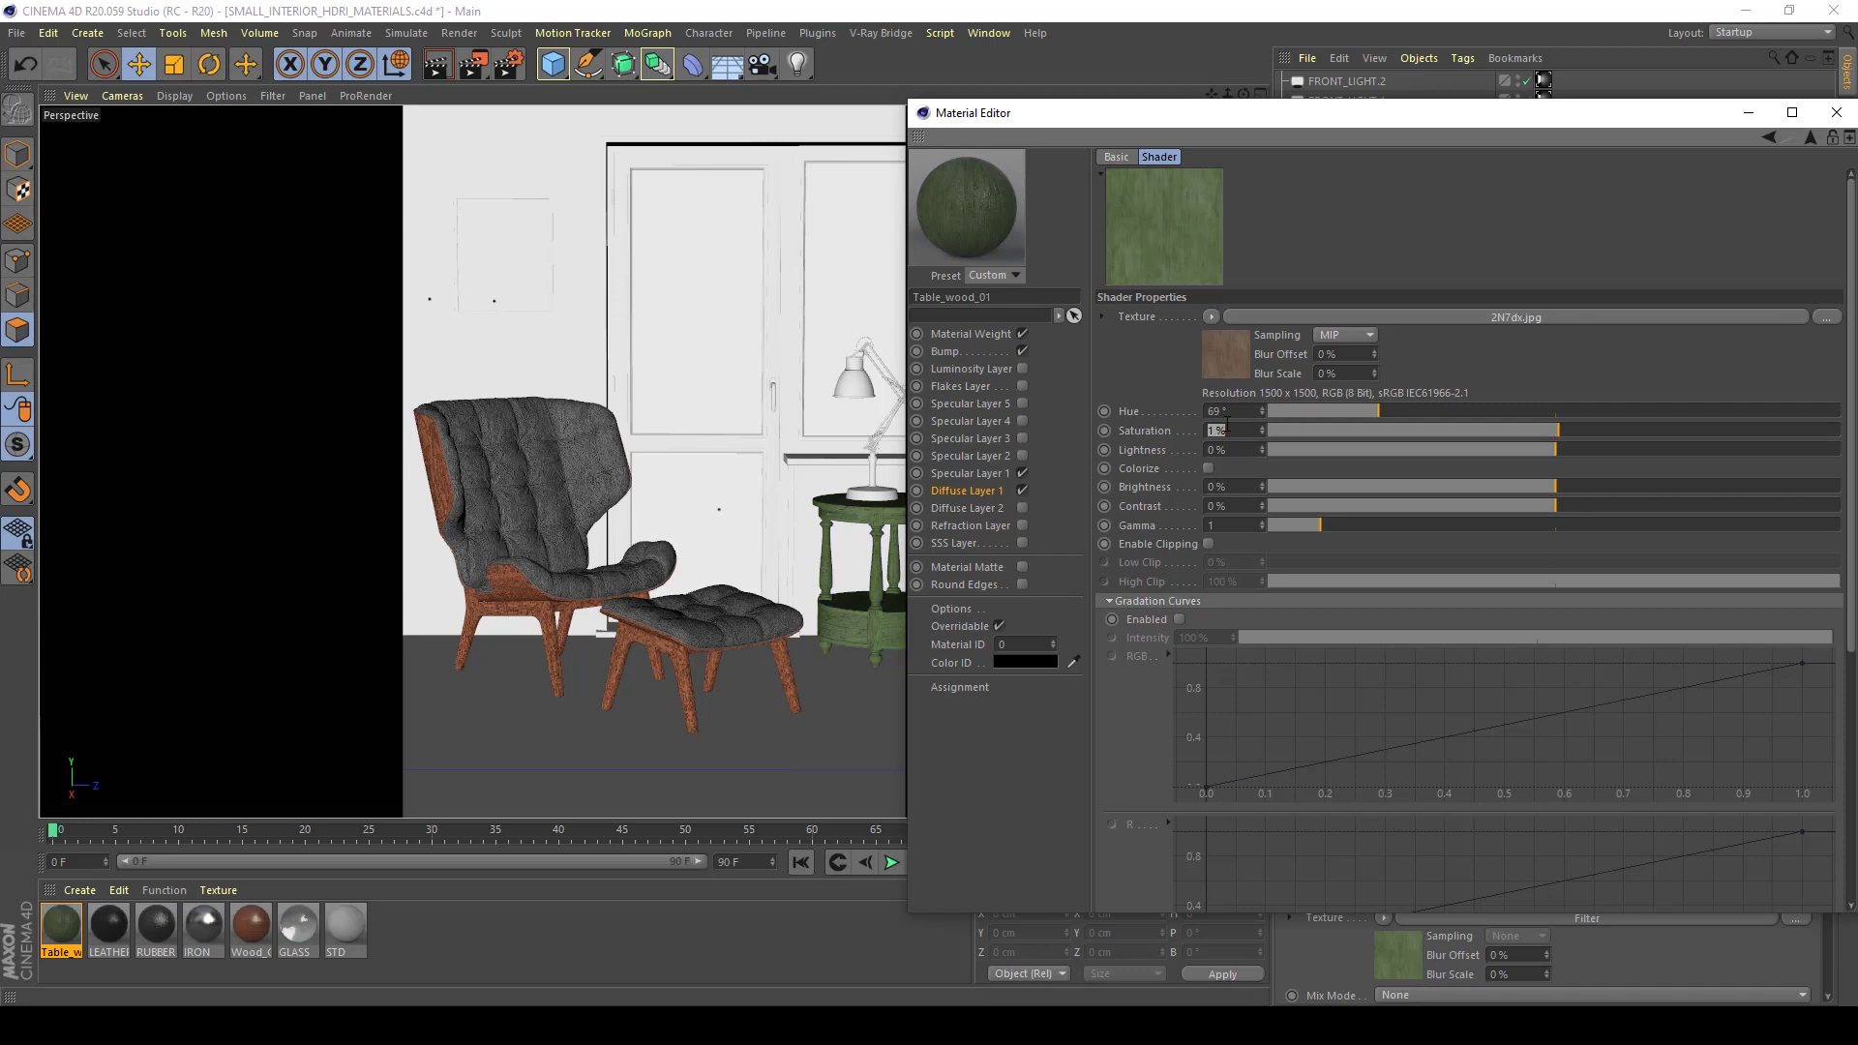
type("0")
key("Return")
left_click_drag(1387, 410, 1824, 416)
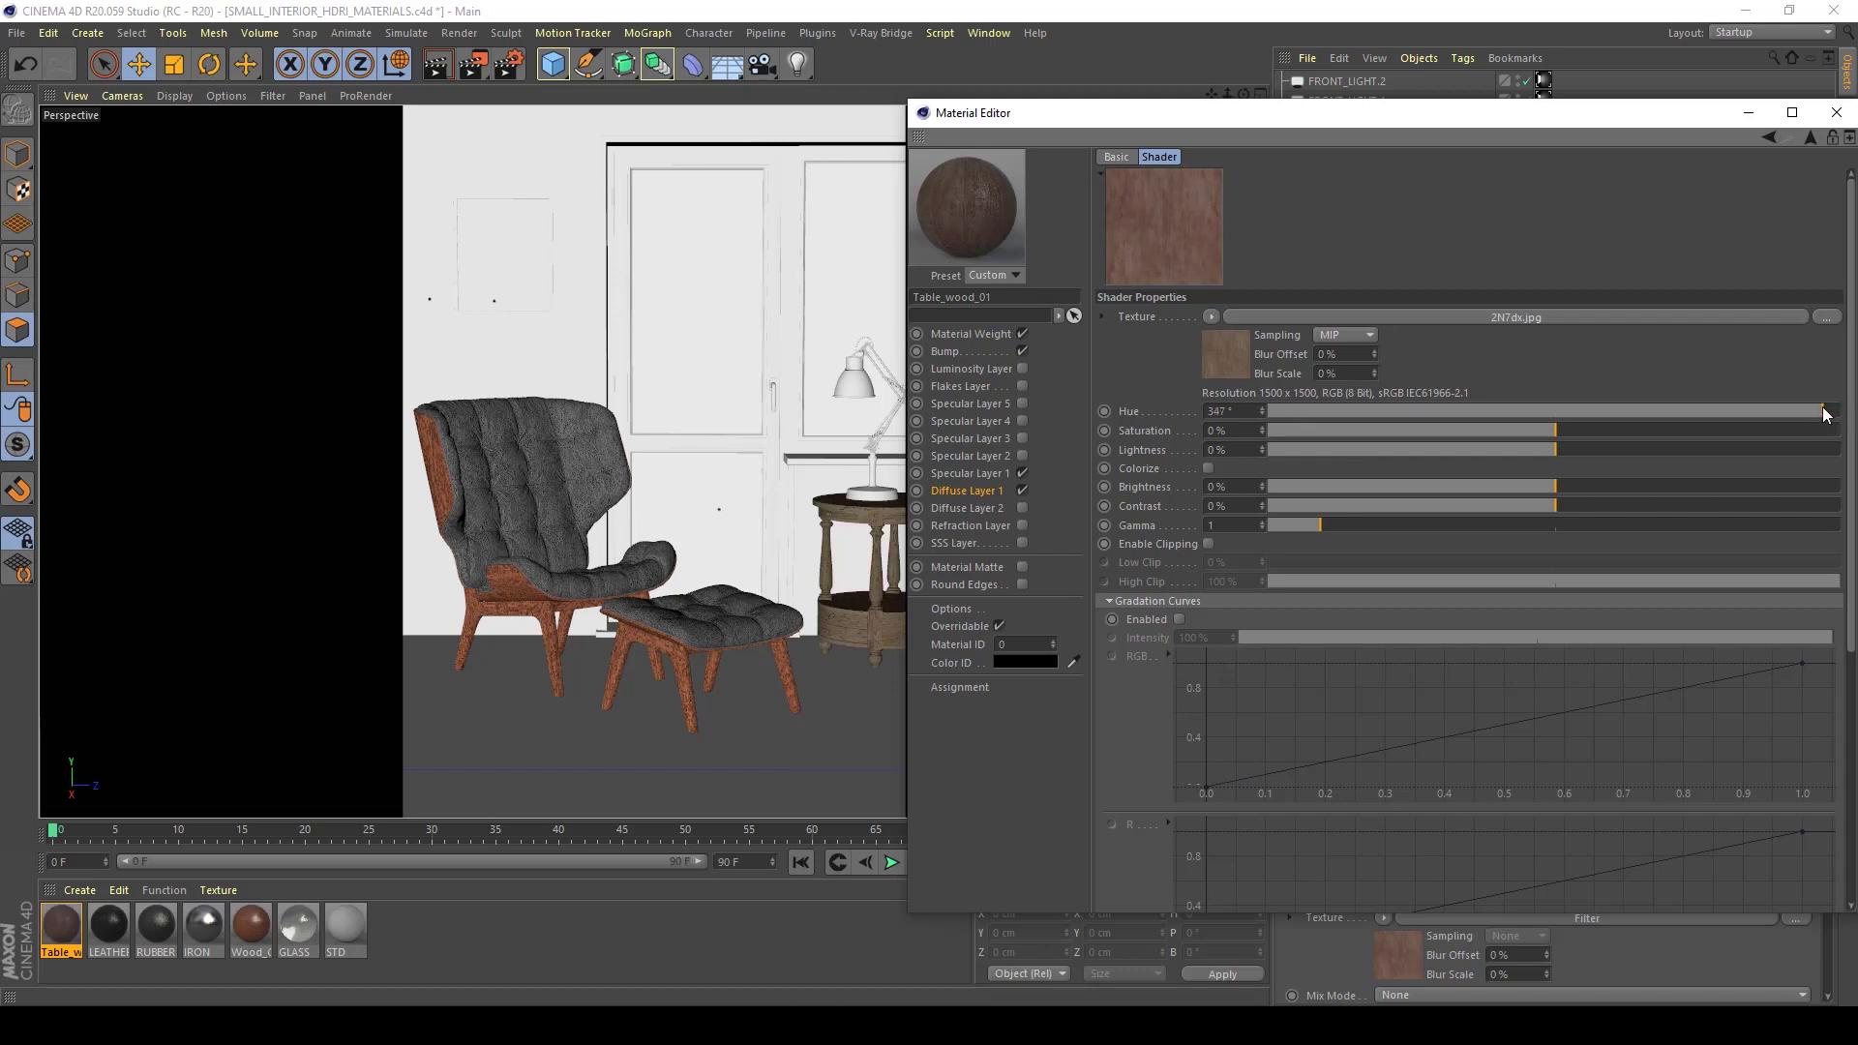
left_click(1024, 455)
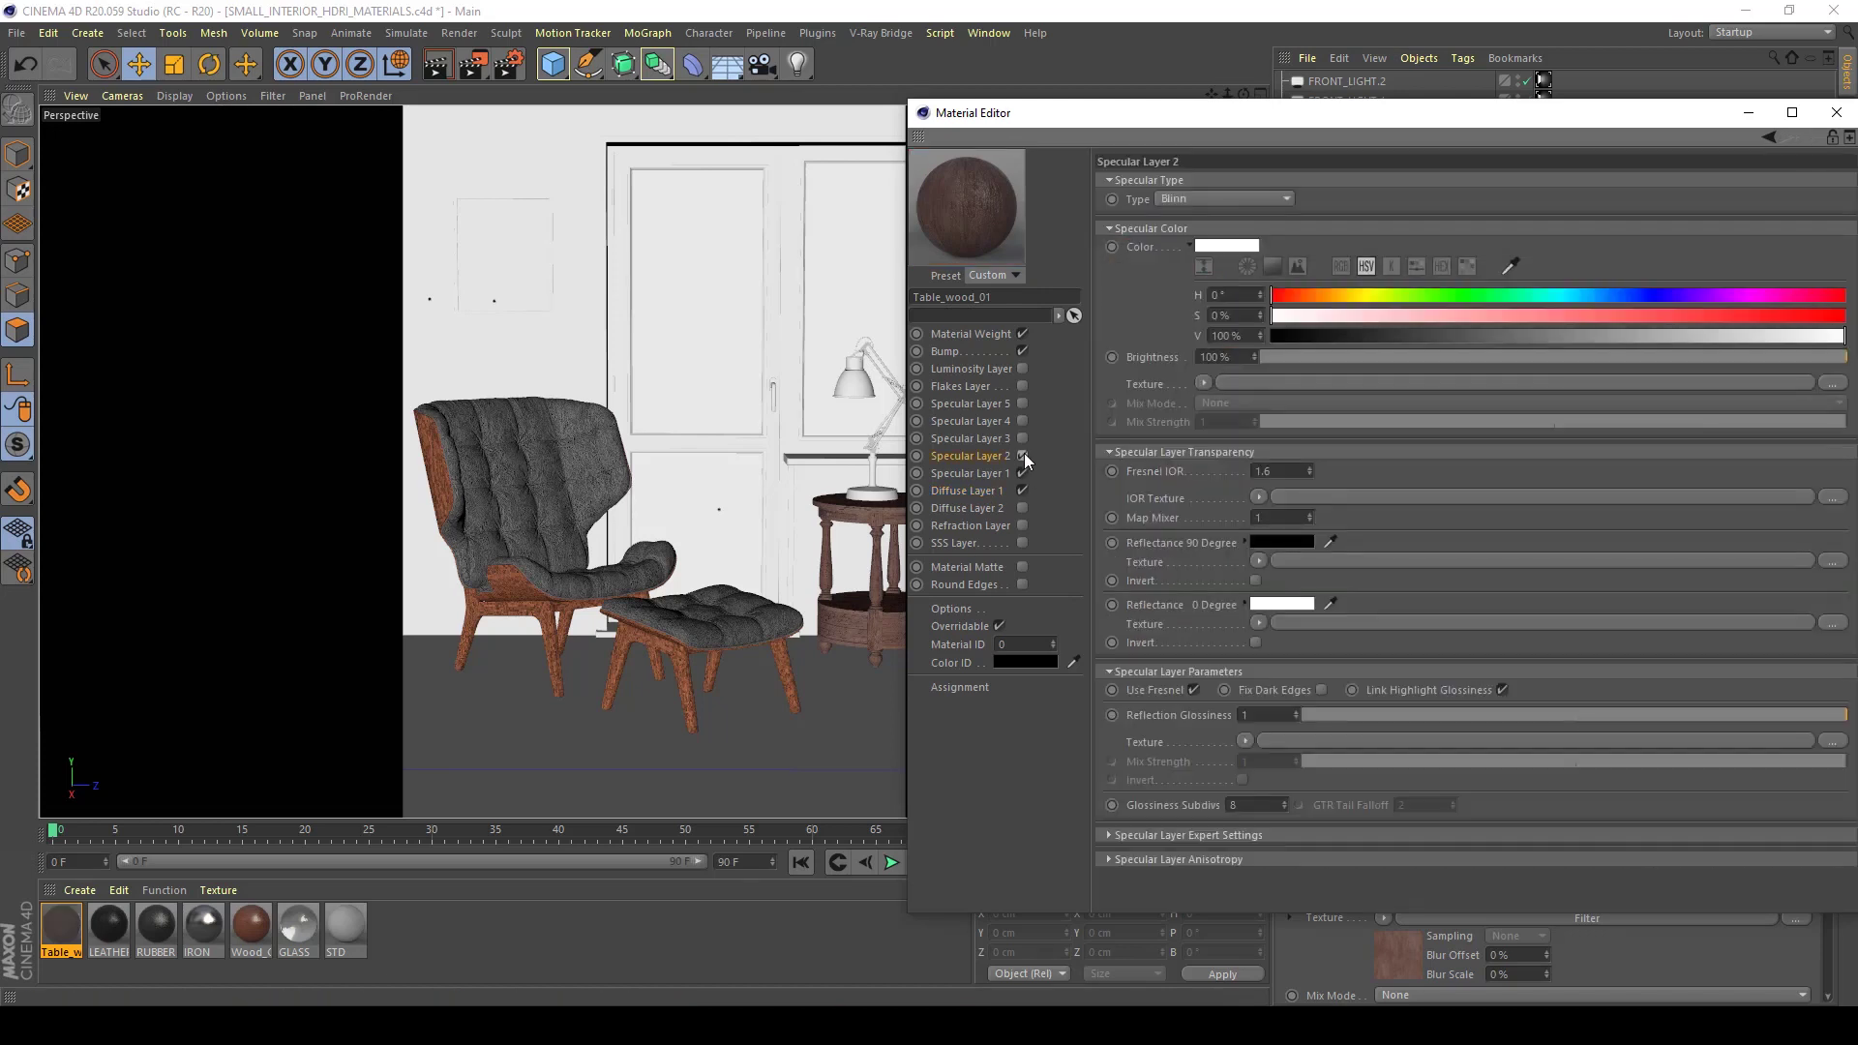
left_click(974, 486)
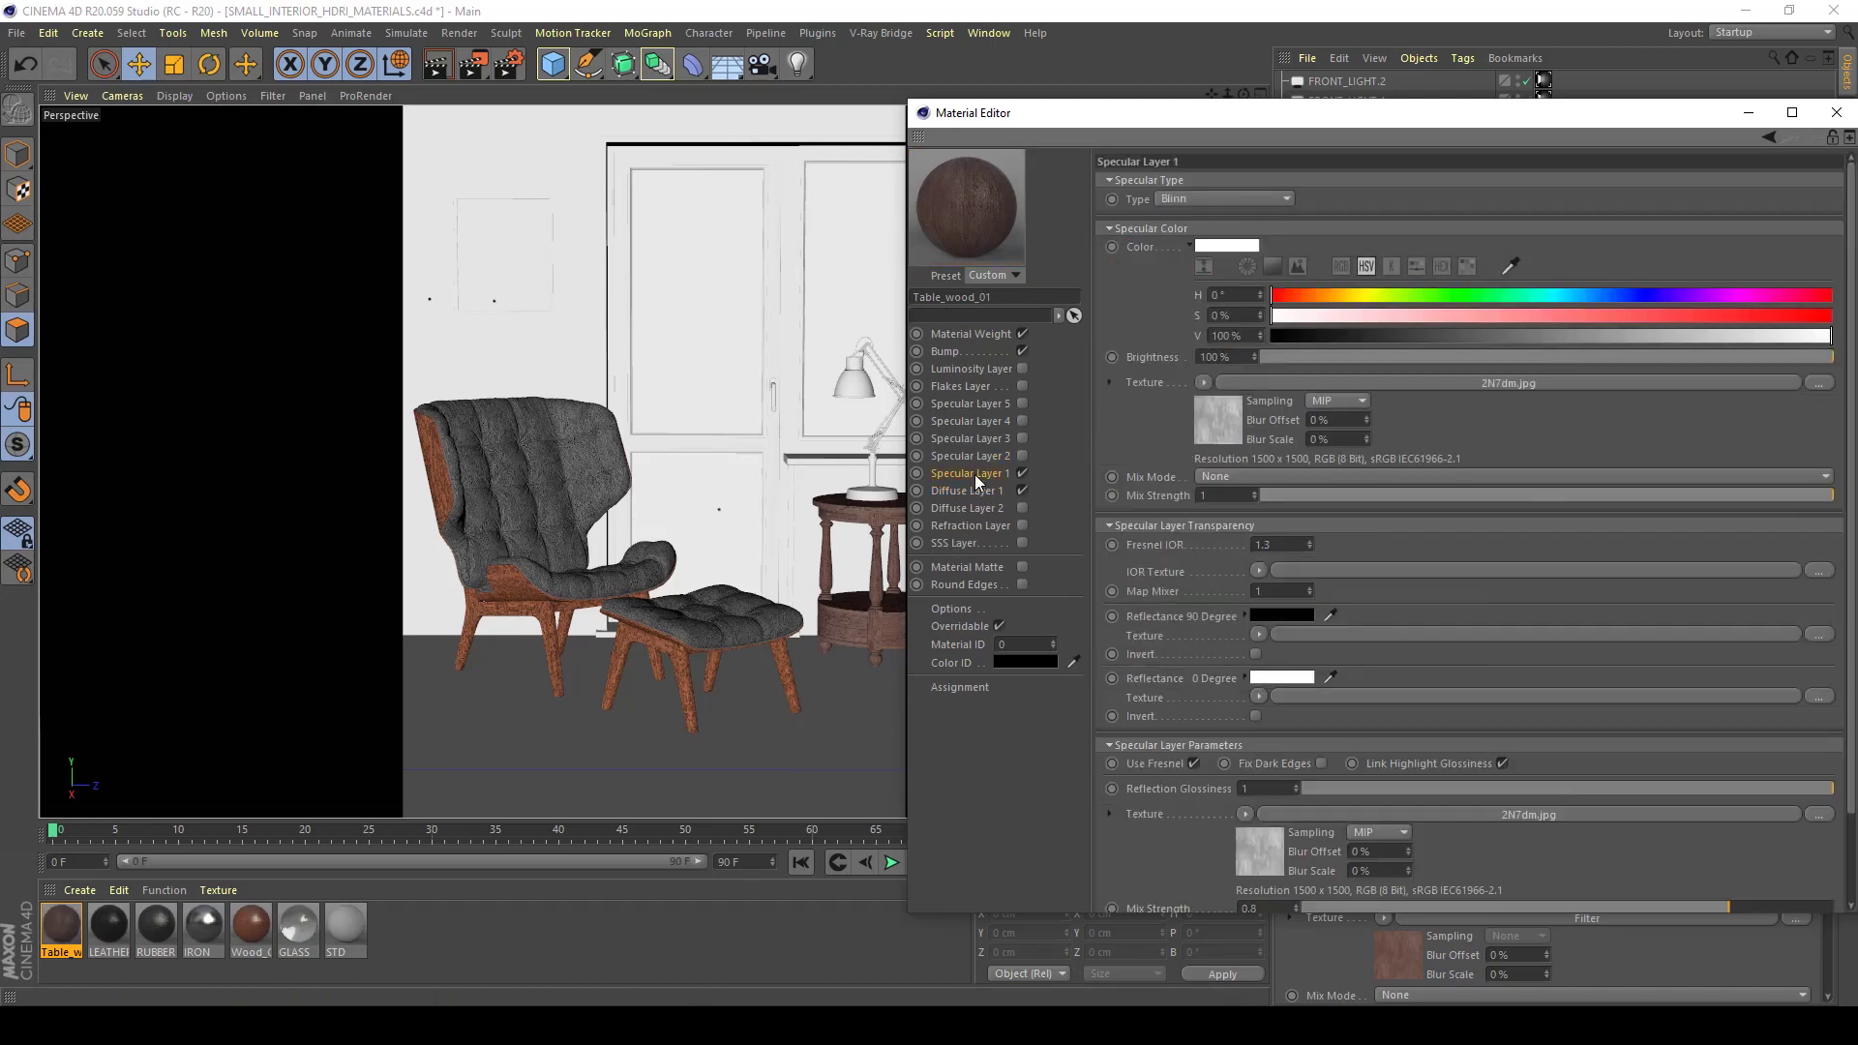
left_click(1216, 372)
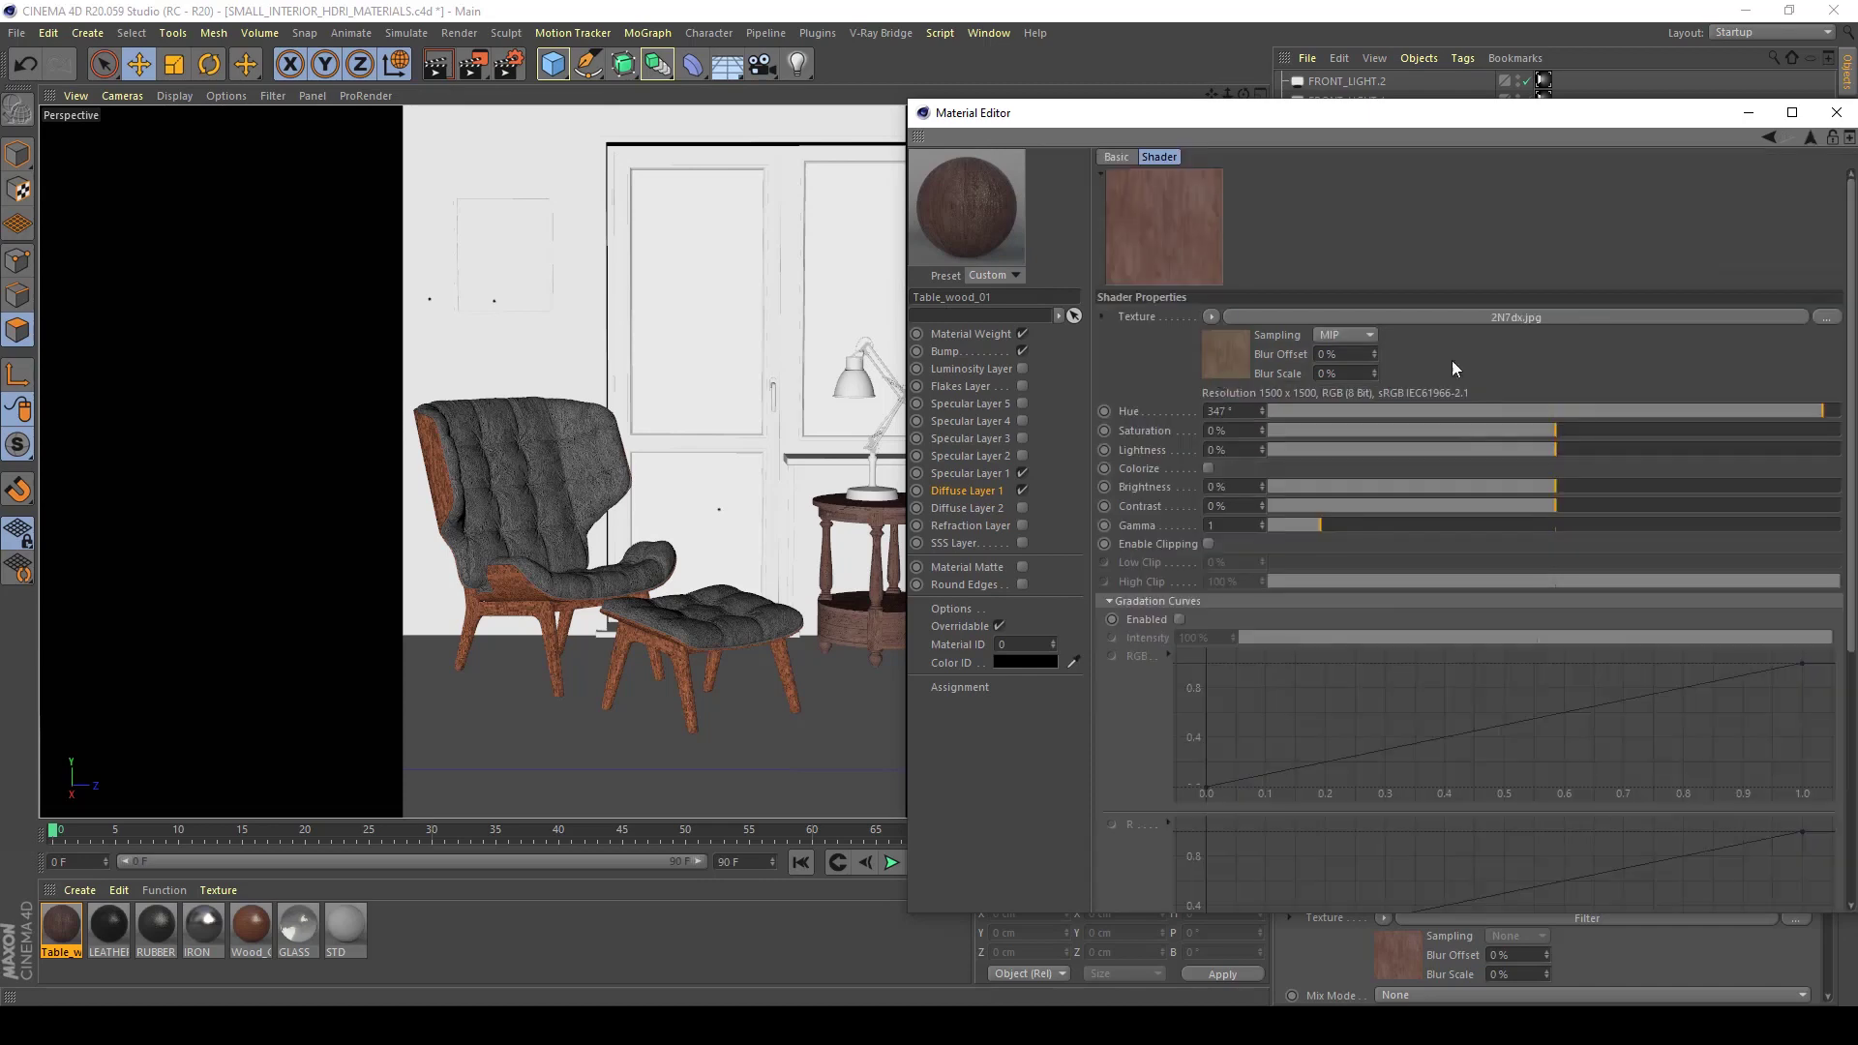
left_click_drag(1823, 418, 1811, 416)
left_click_drag(1777, 413, 1372, 403)
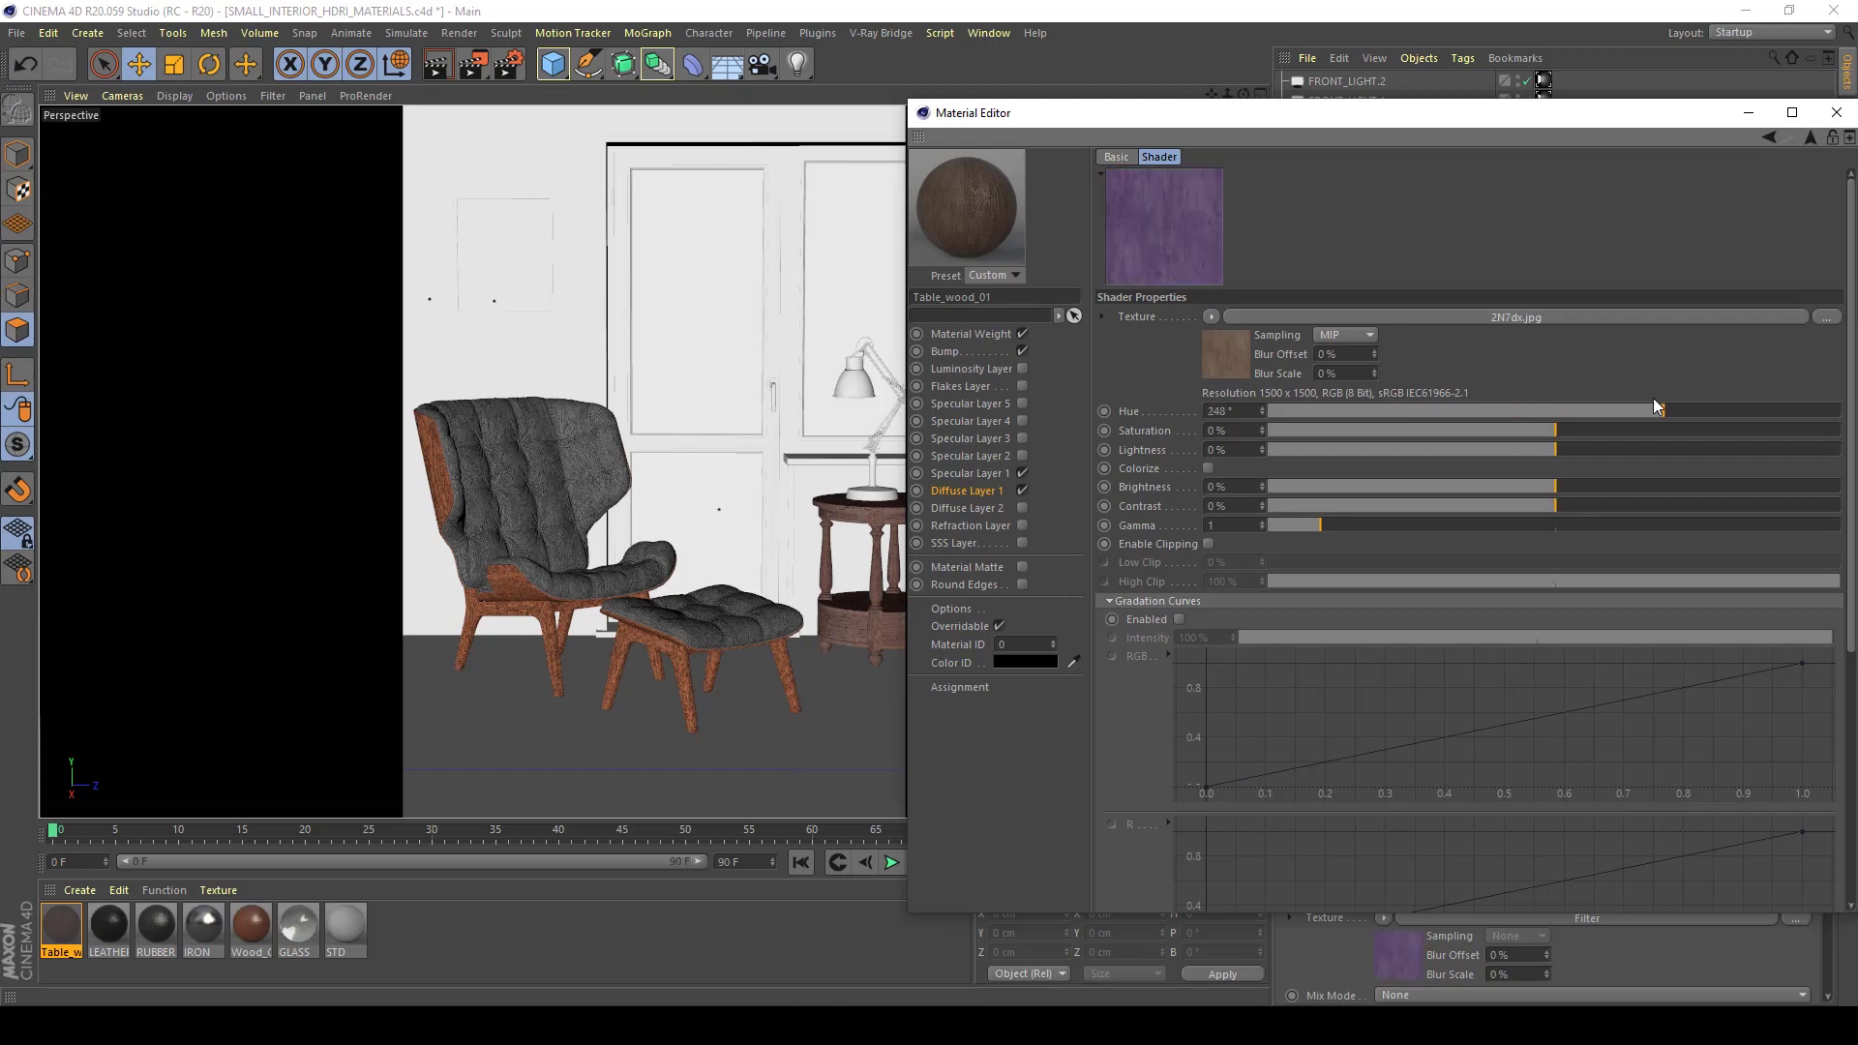
left_click_drag(1722, 415, 1825, 414)
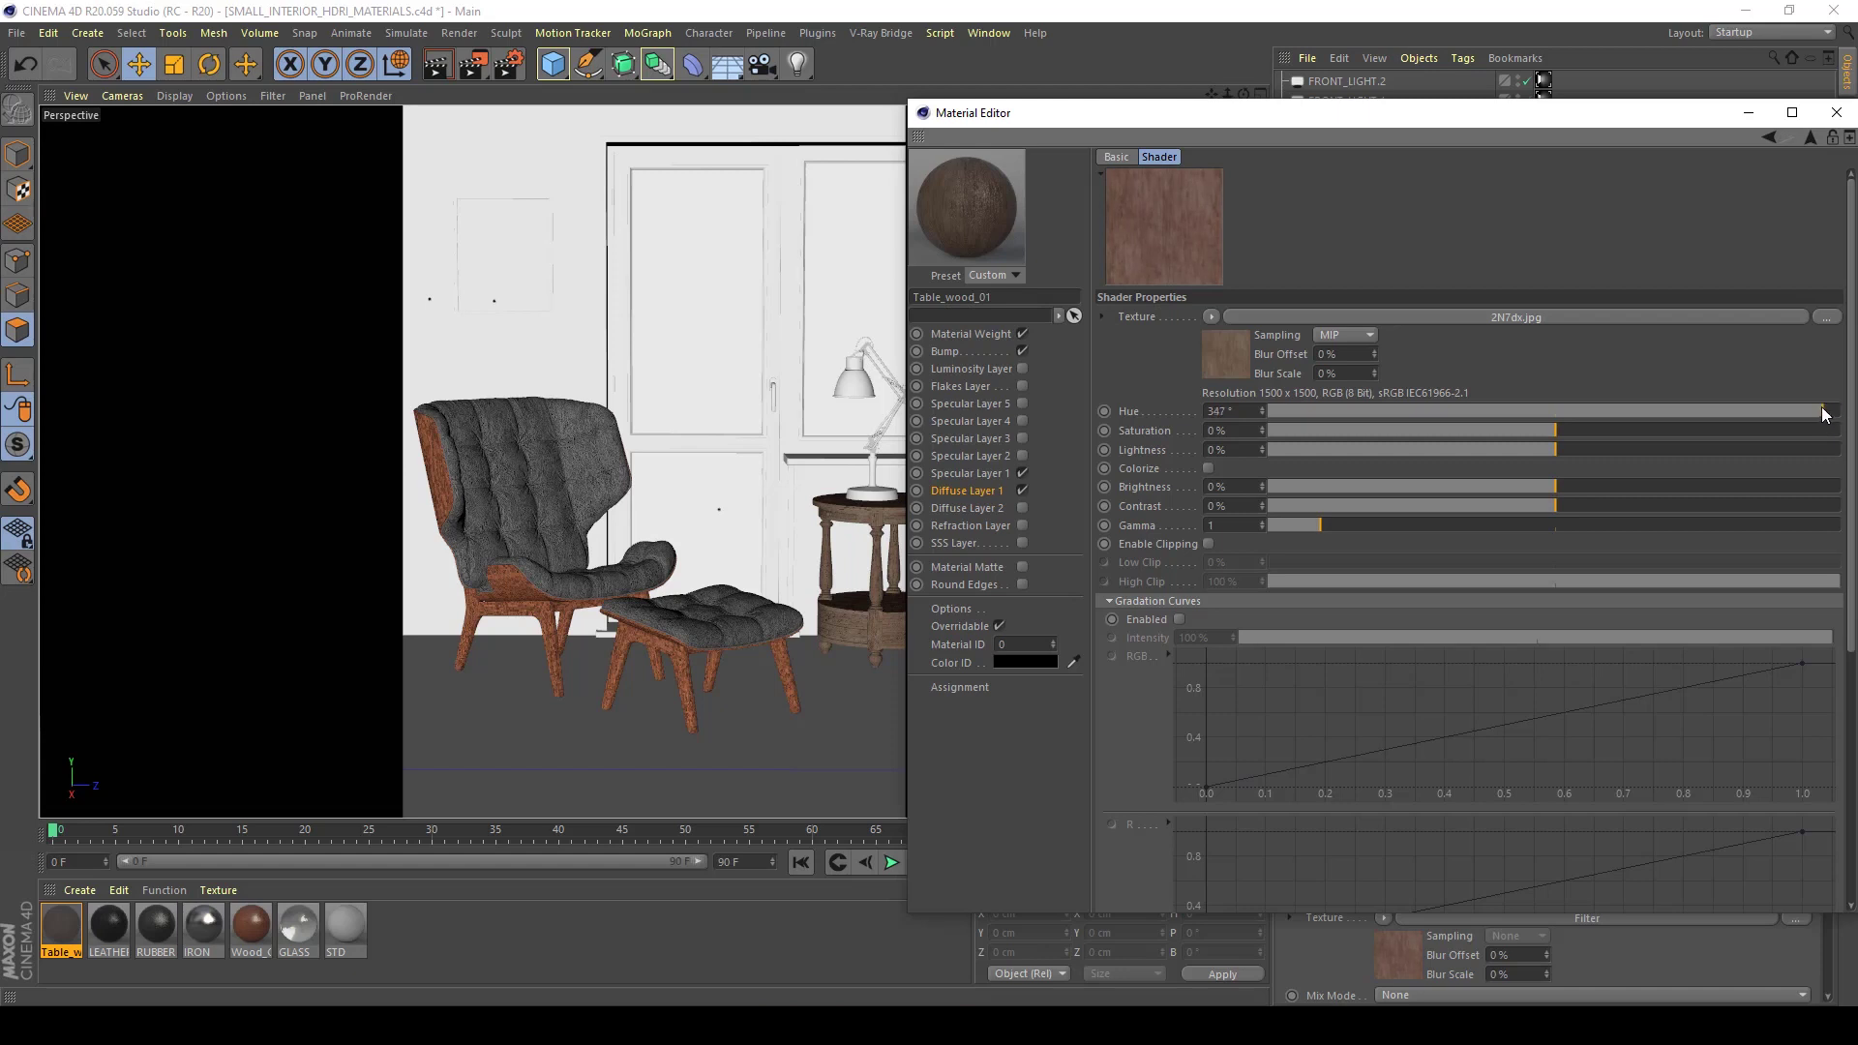
left_click(1022, 455)
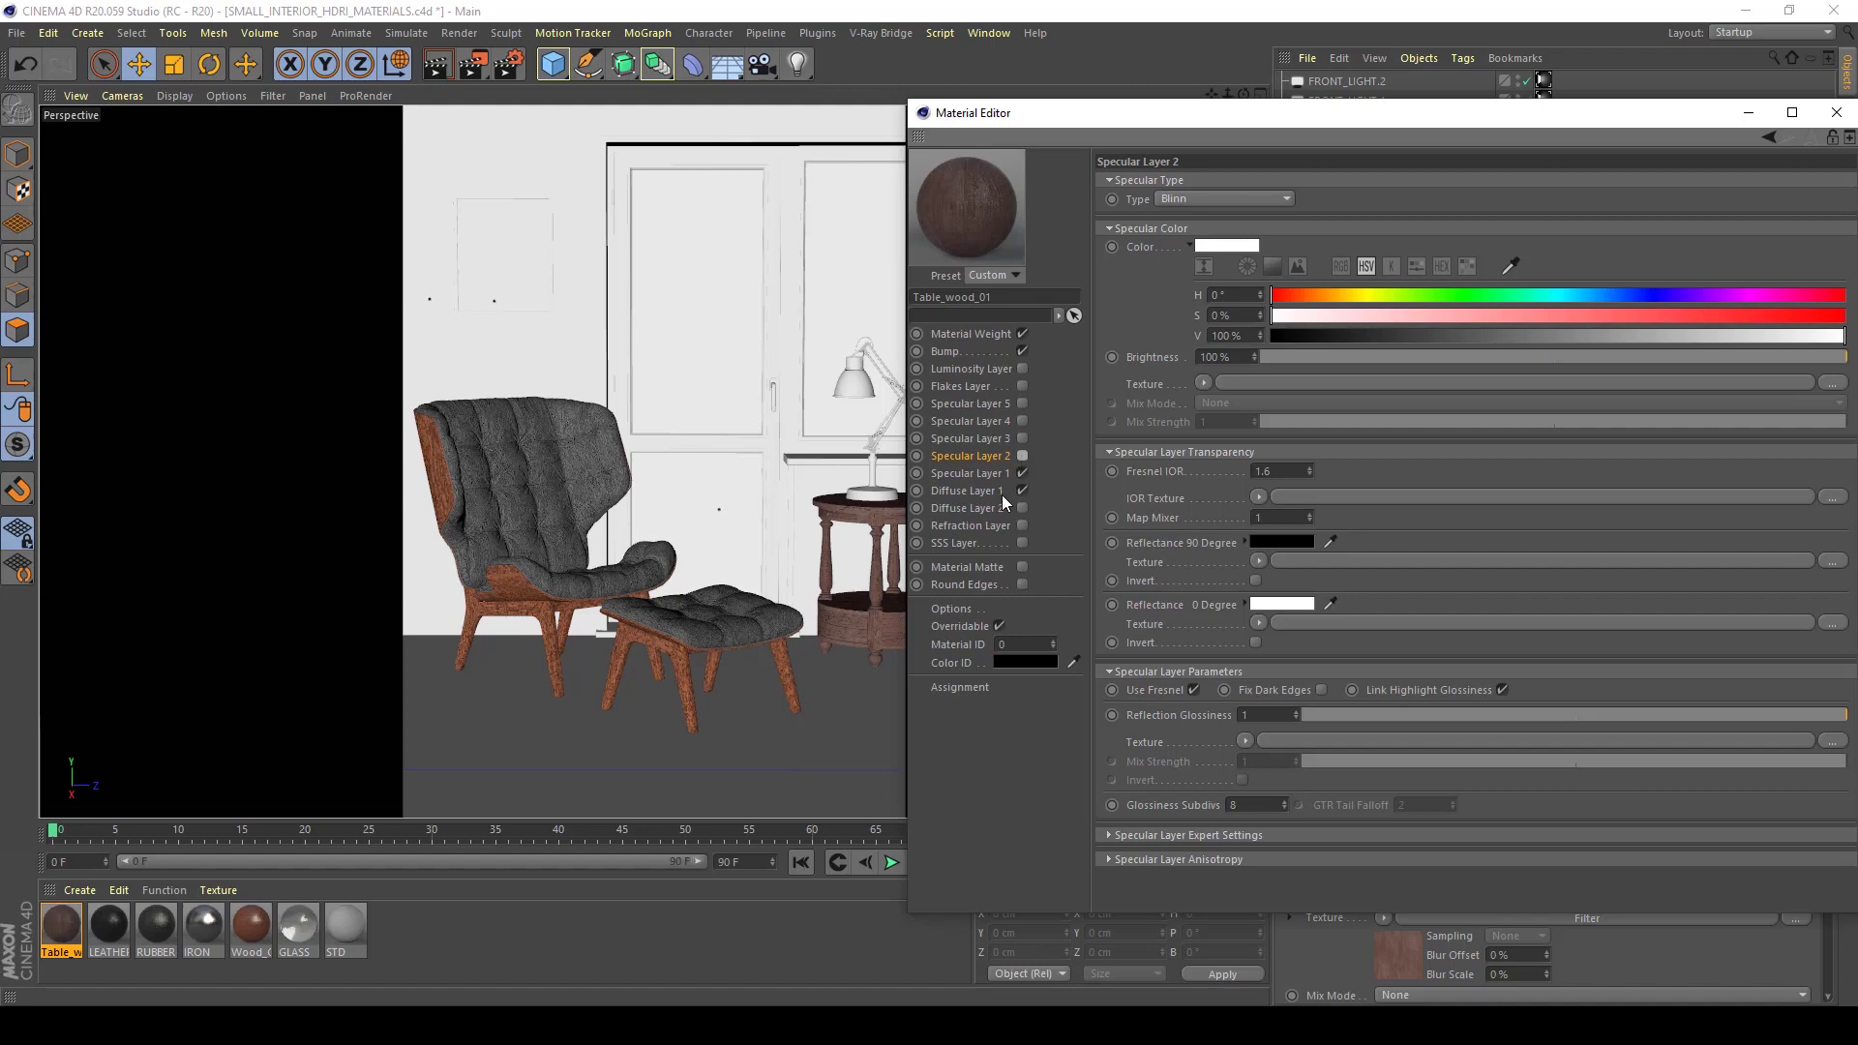
left_click(972, 490)
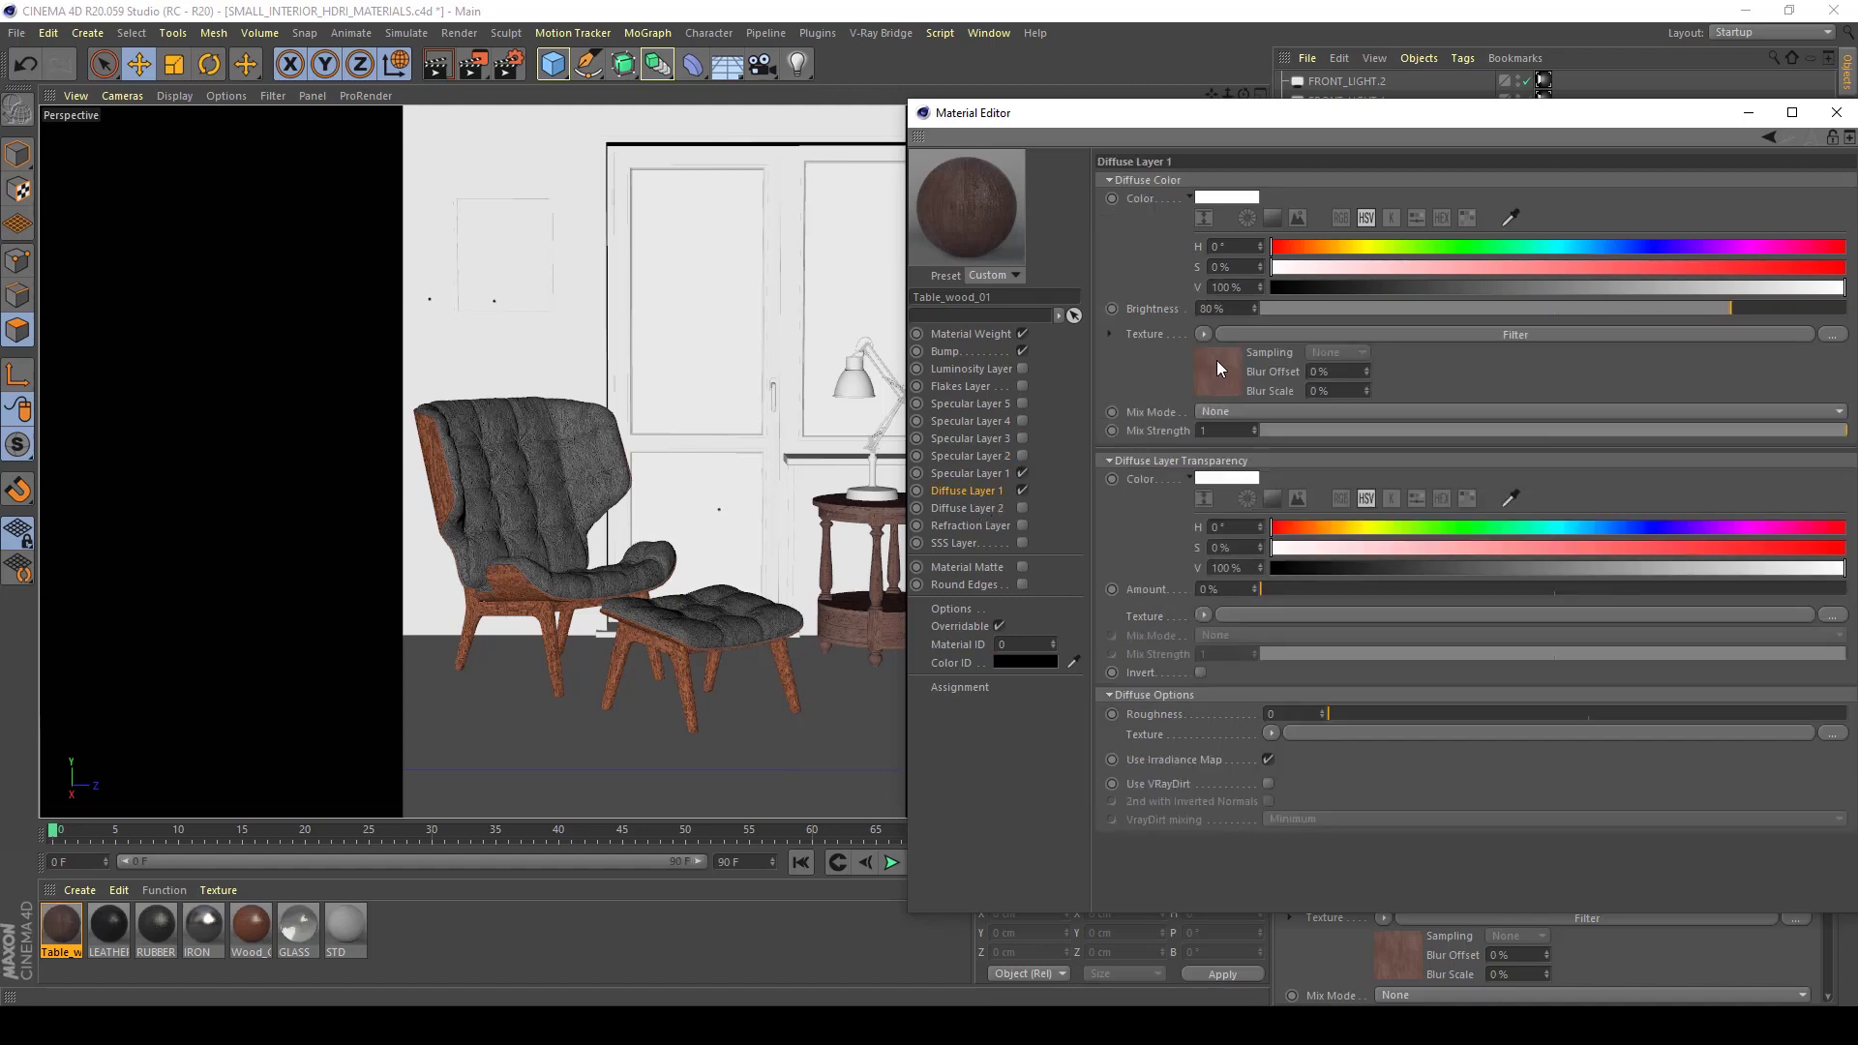
Raise the wood filter's saturation to 20%, toggling Specular Layer 2 on and off
left_click(1233, 376)
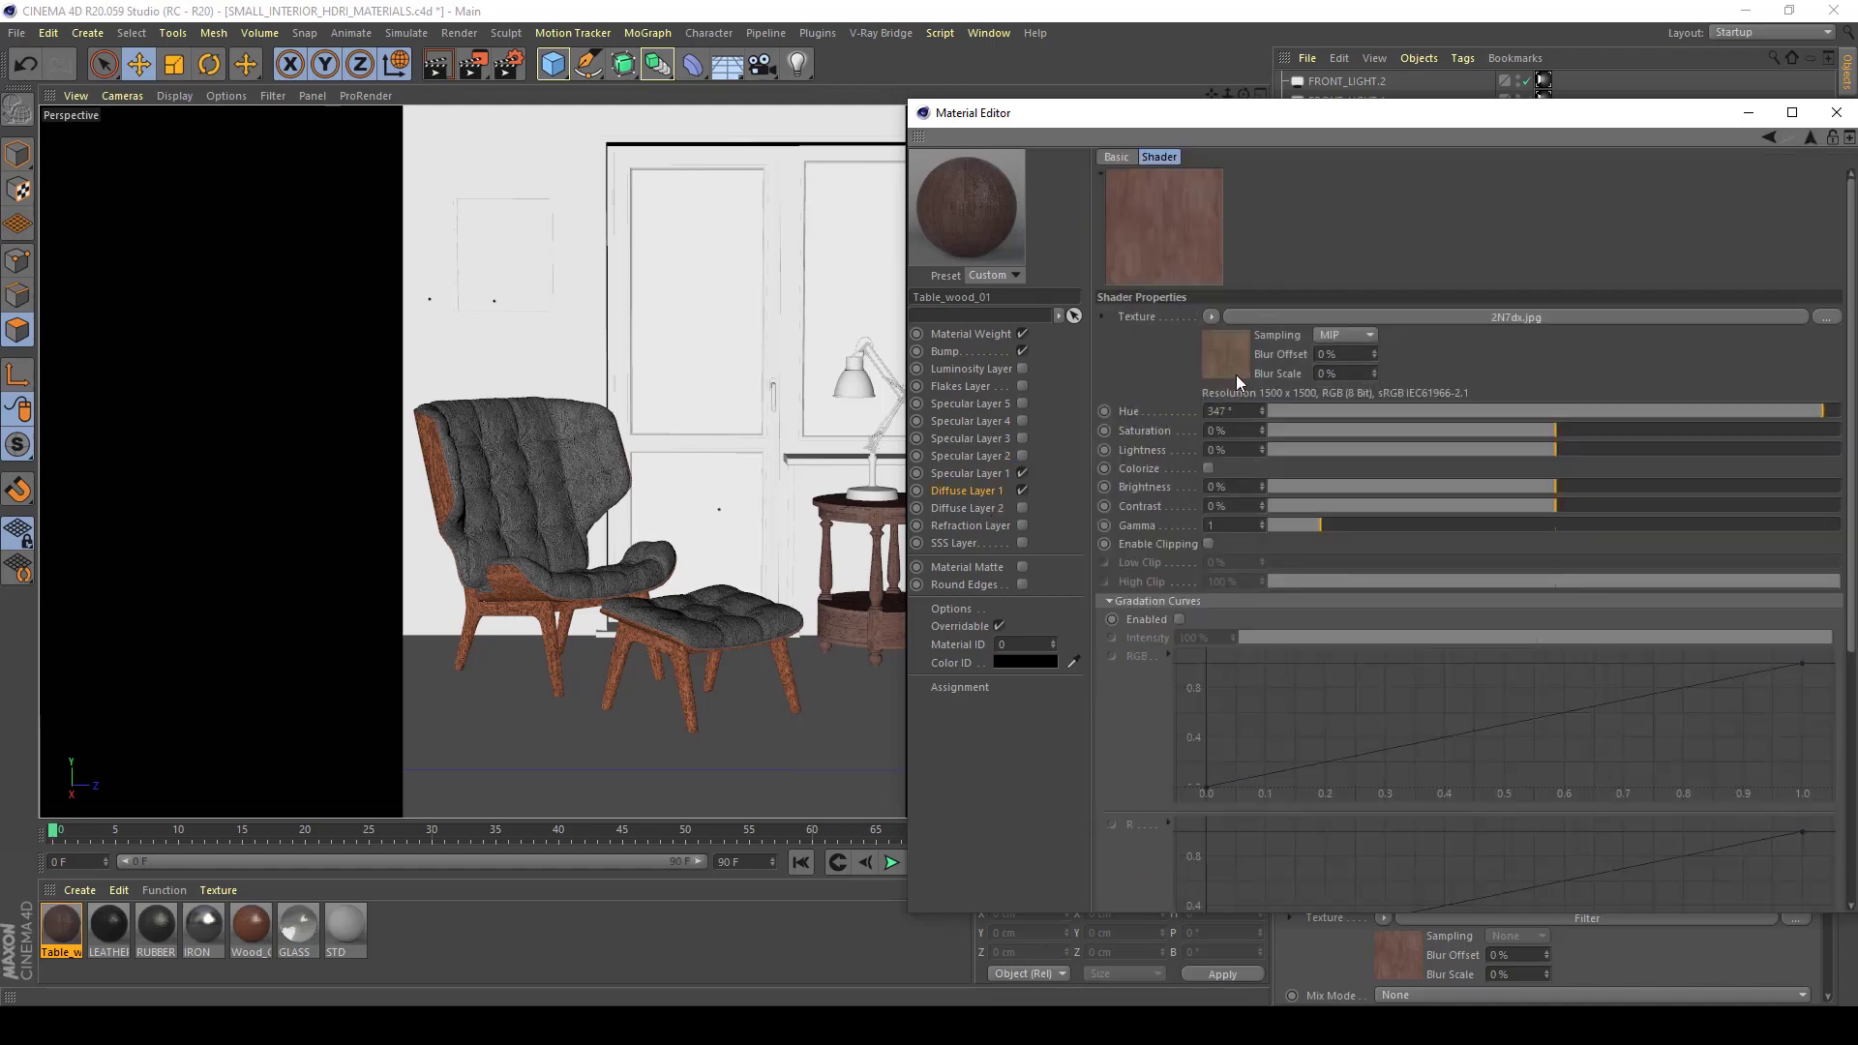
left_click_drag(1578, 437, 1635, 438)
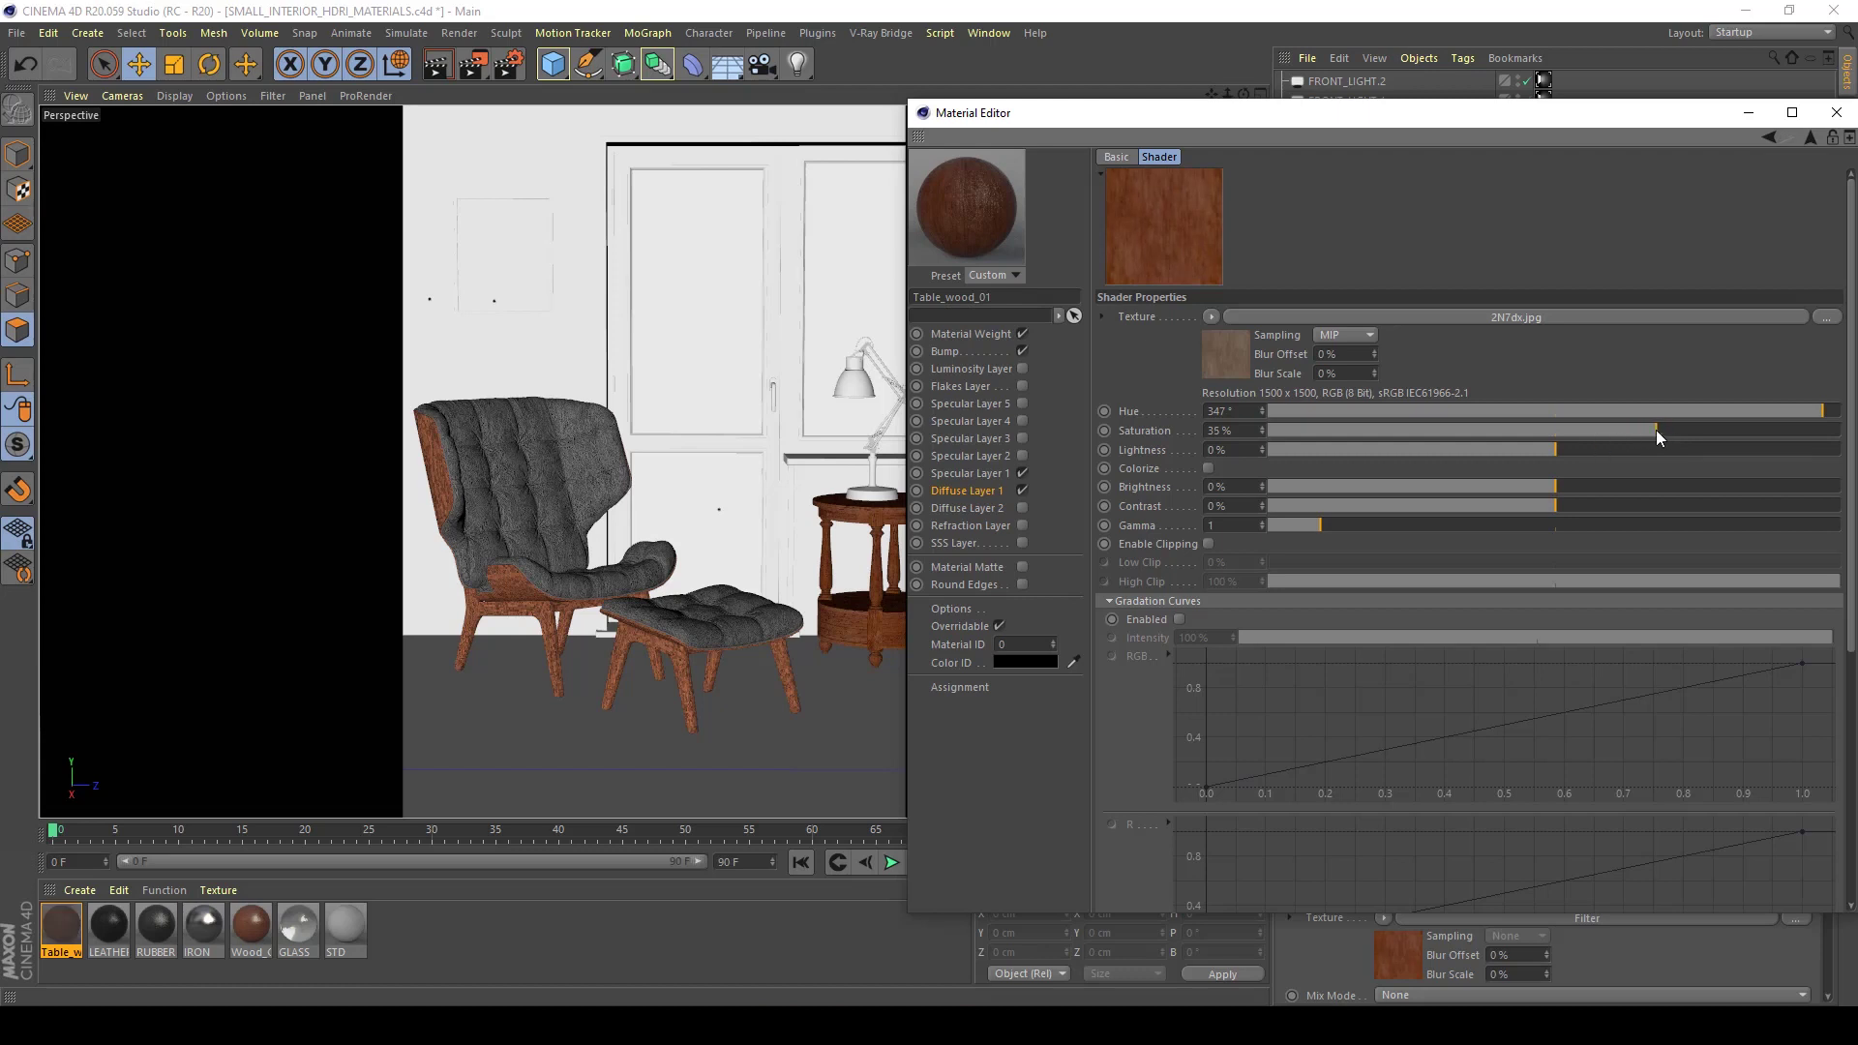
left_click_drag(1239, 431, 1165, 433)
type("20")
key("Return")
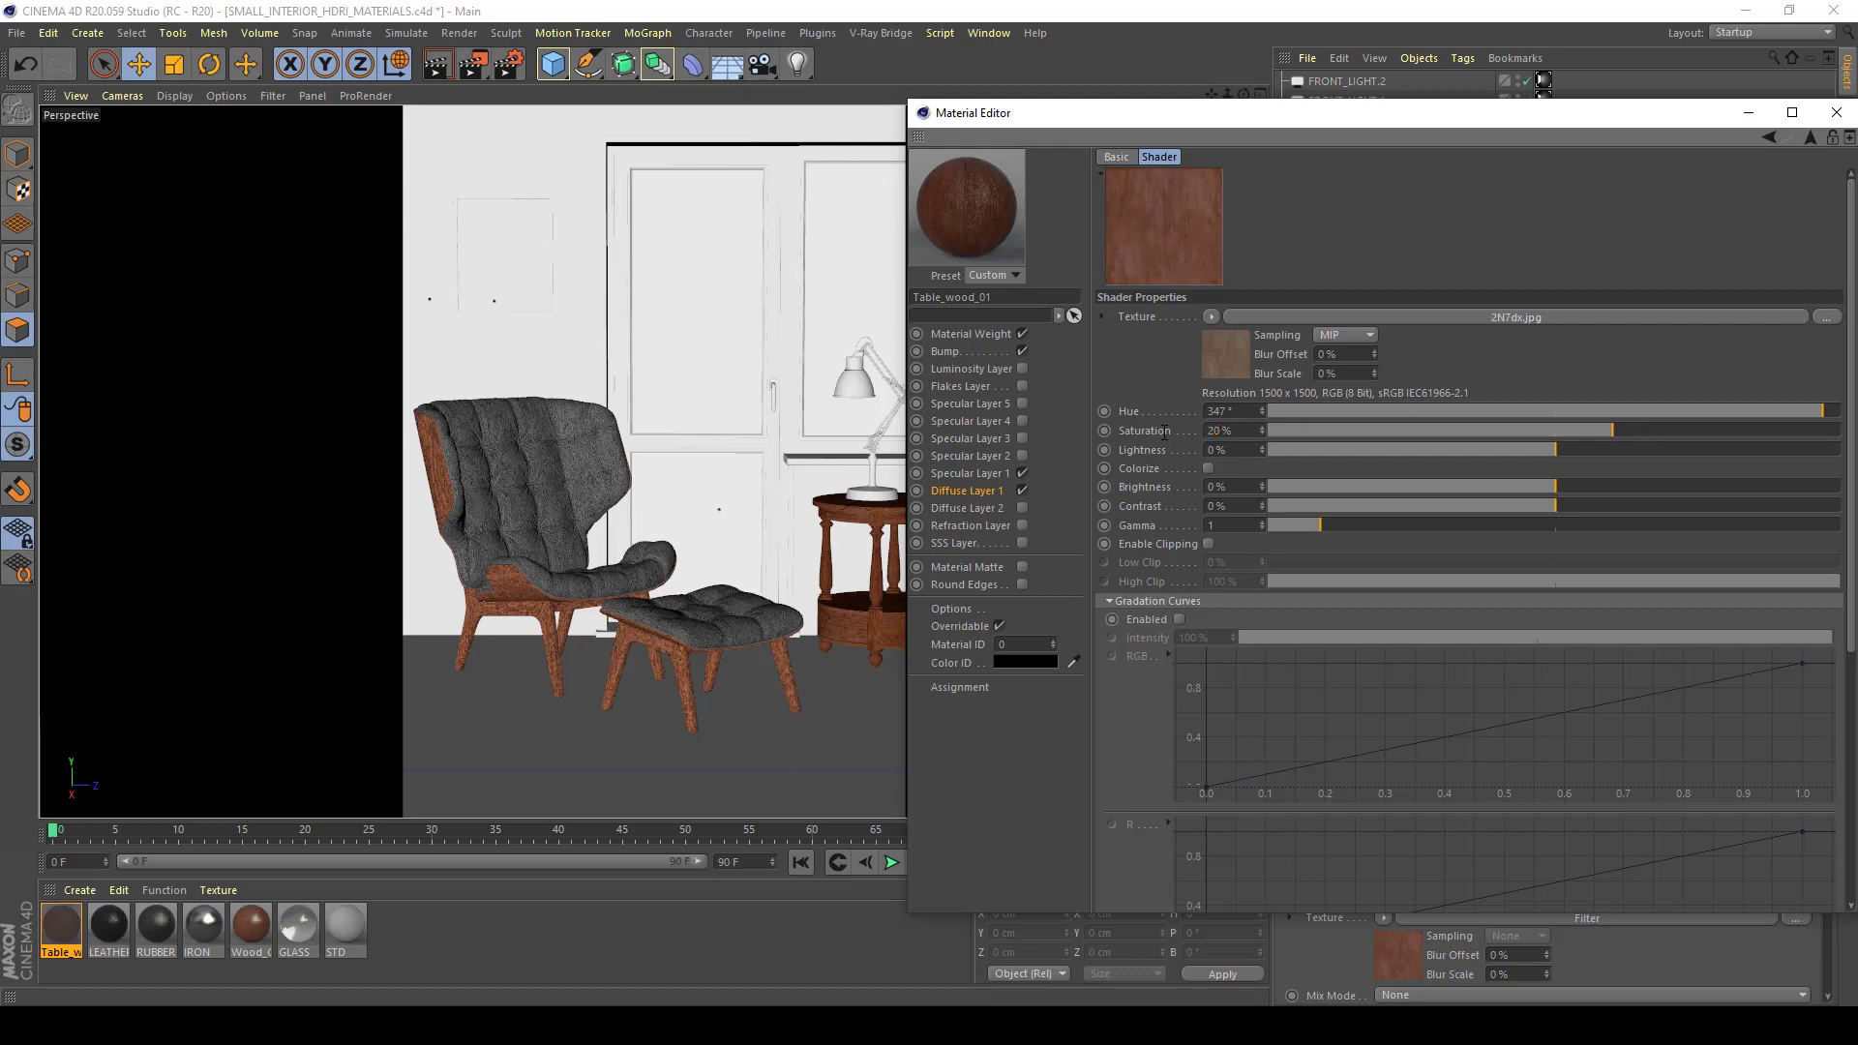
left_click(1021, 456)
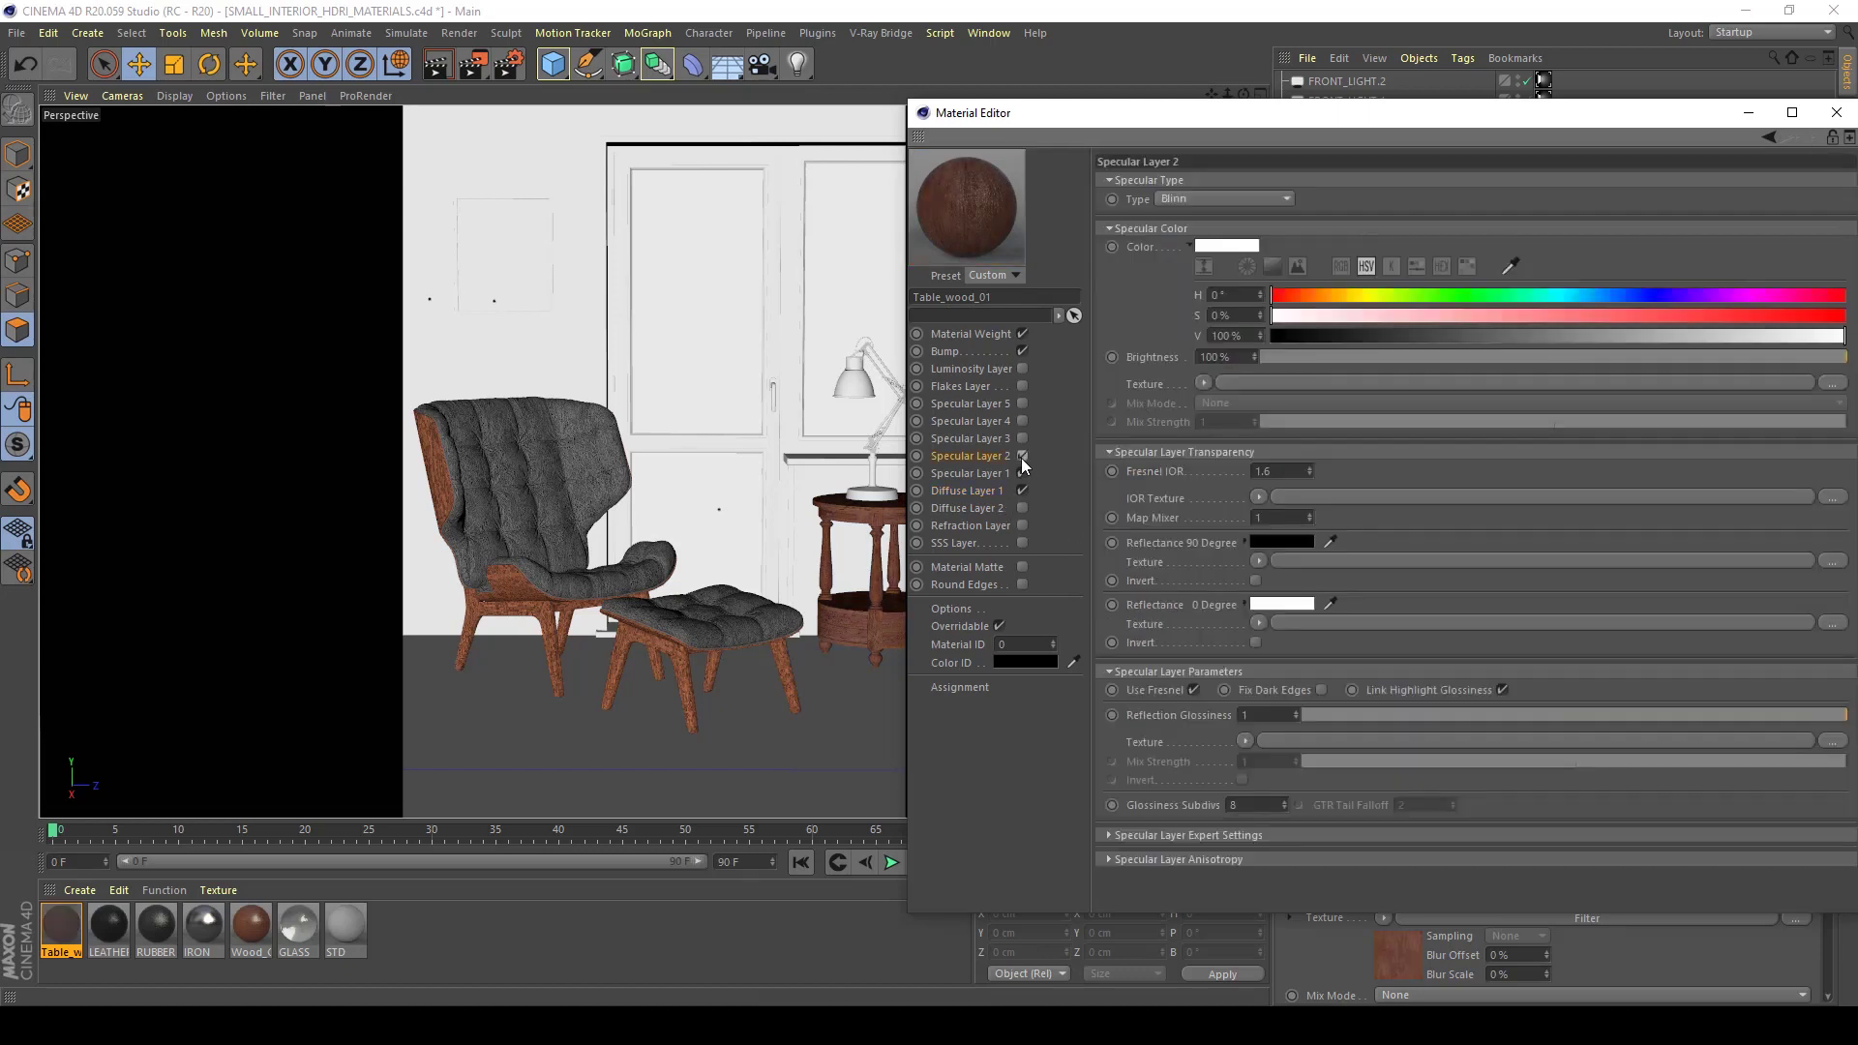
left_click(1021, 456)
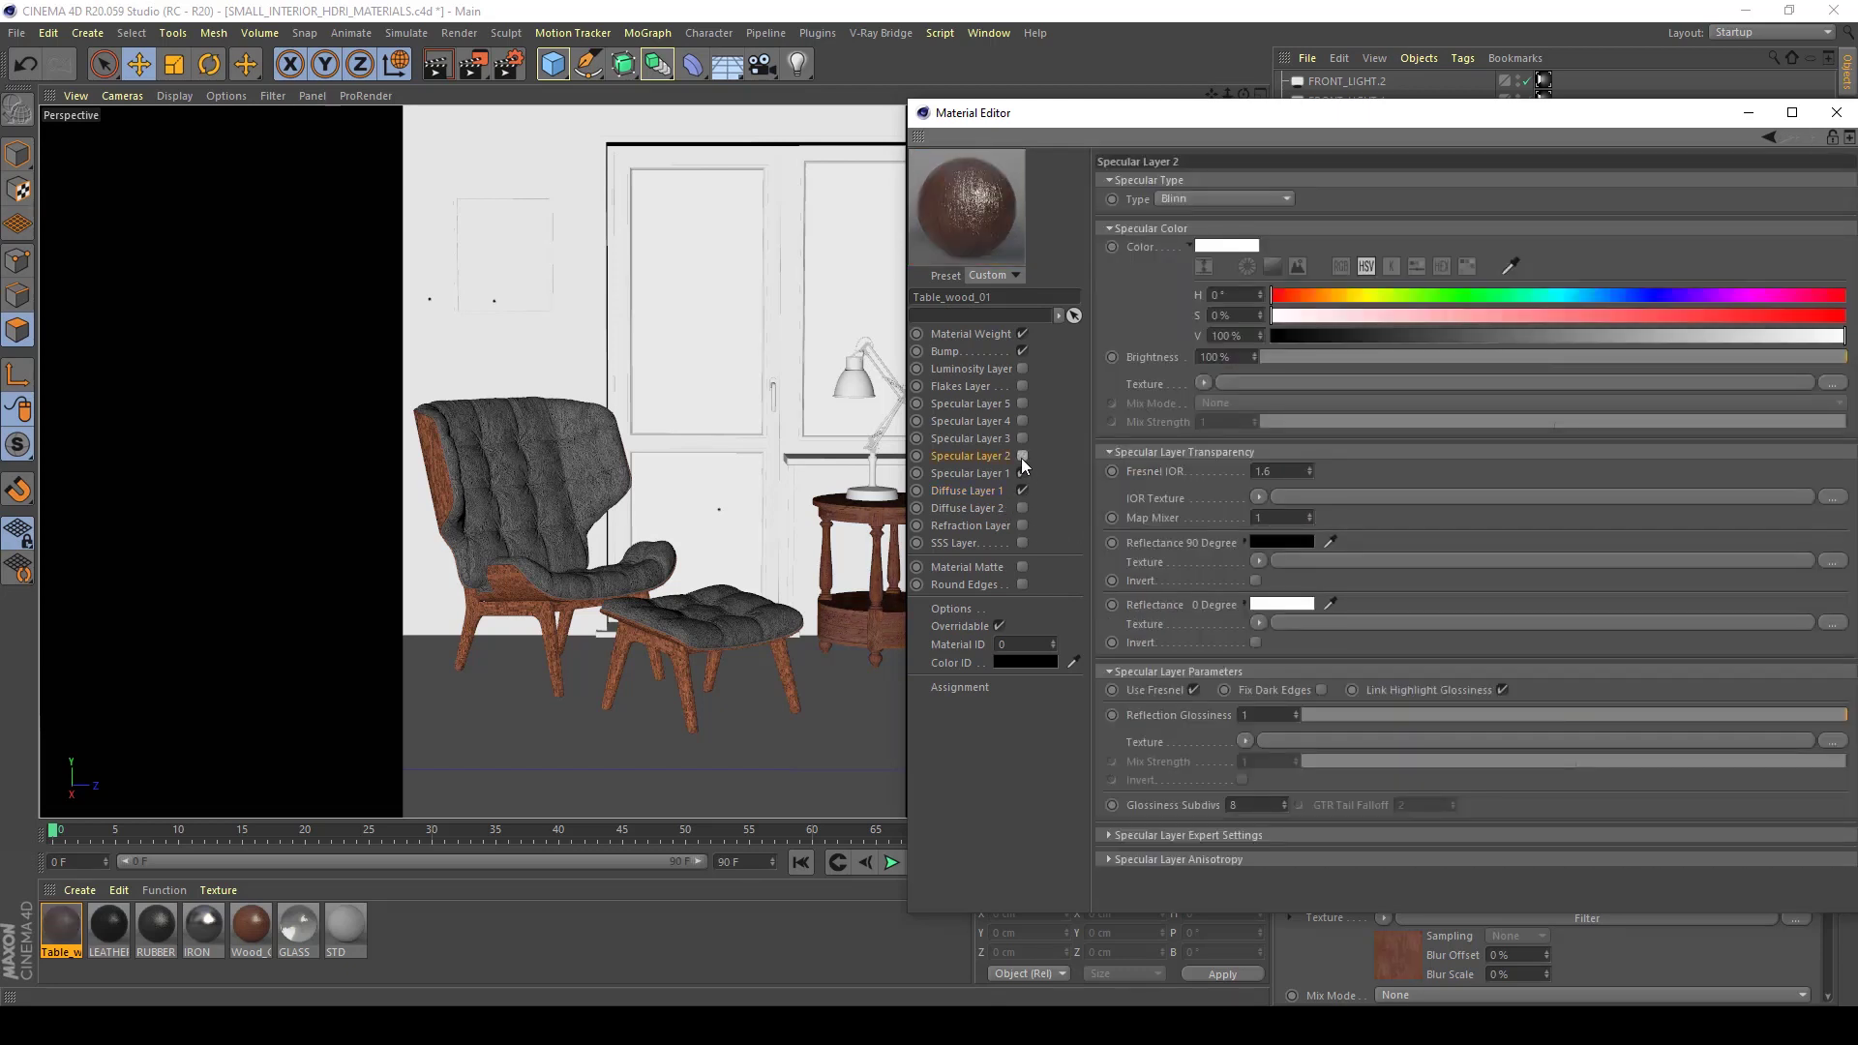
left_click(992, 491)
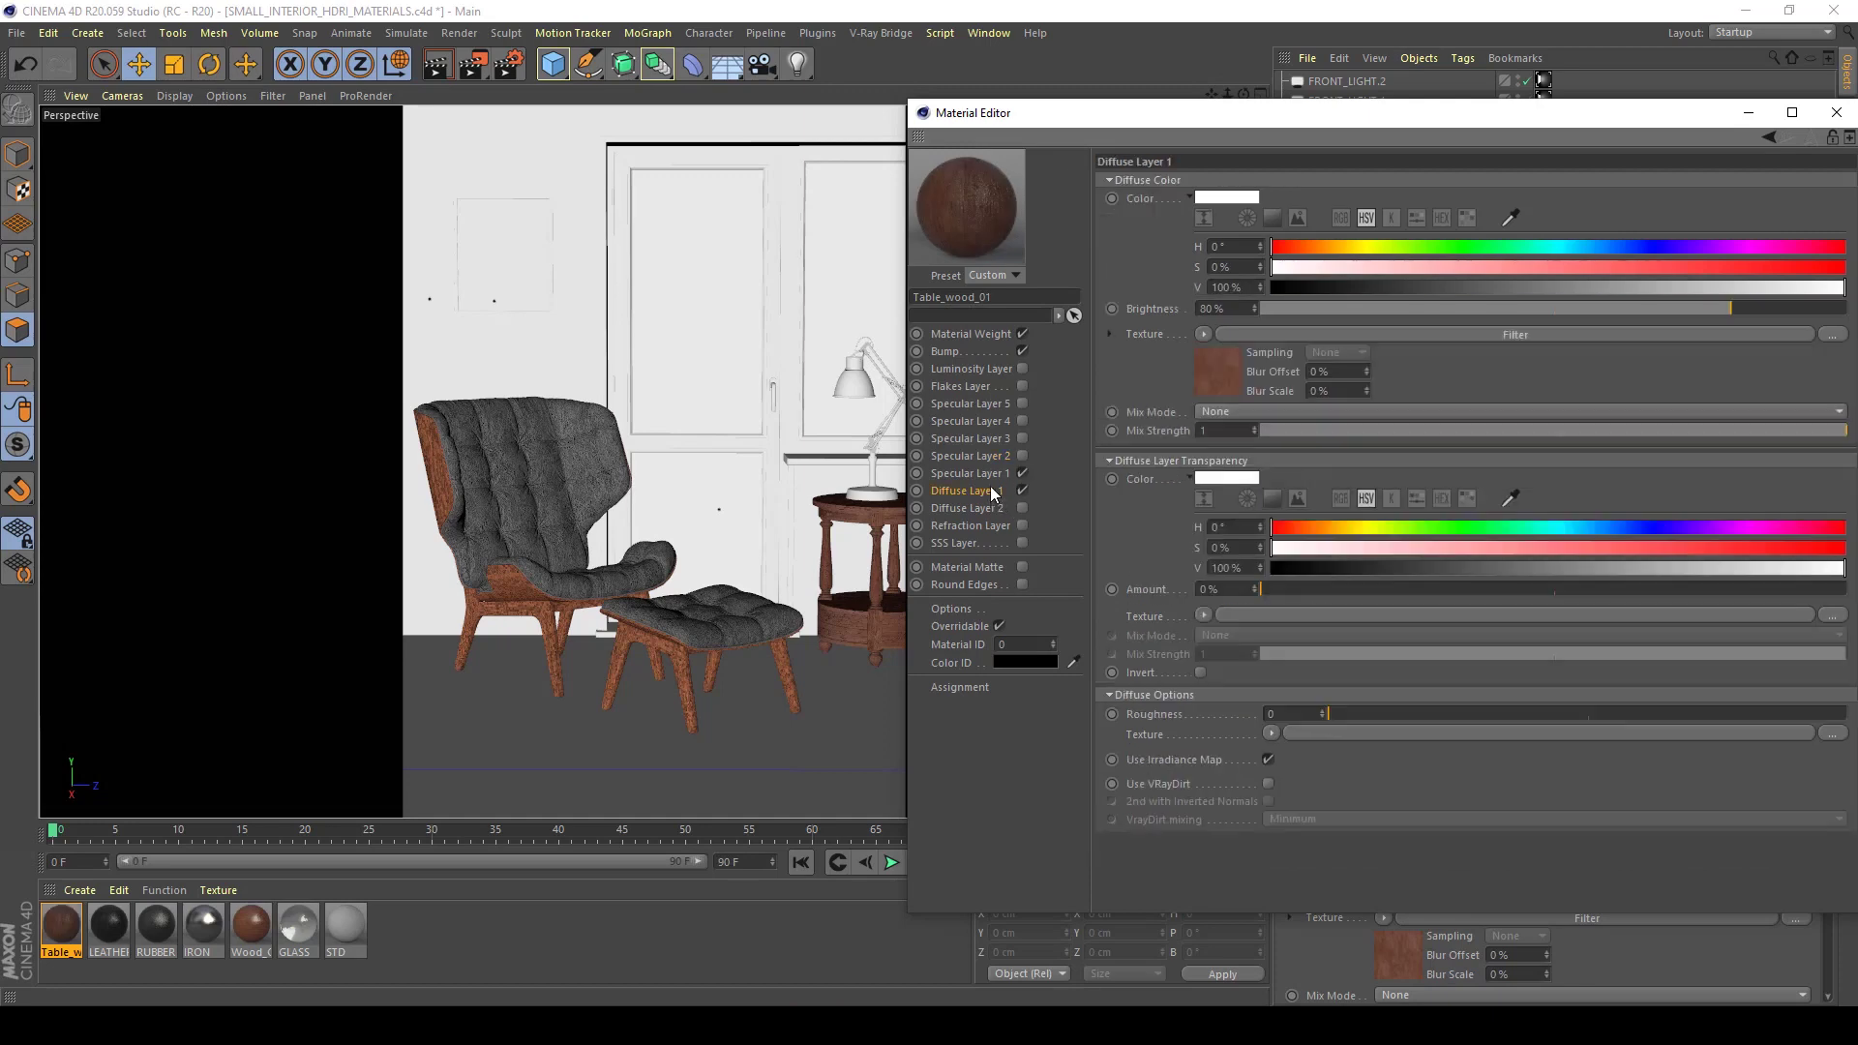
Try wood filter hue values of 335° and then 337°
left_click(1233, 373)
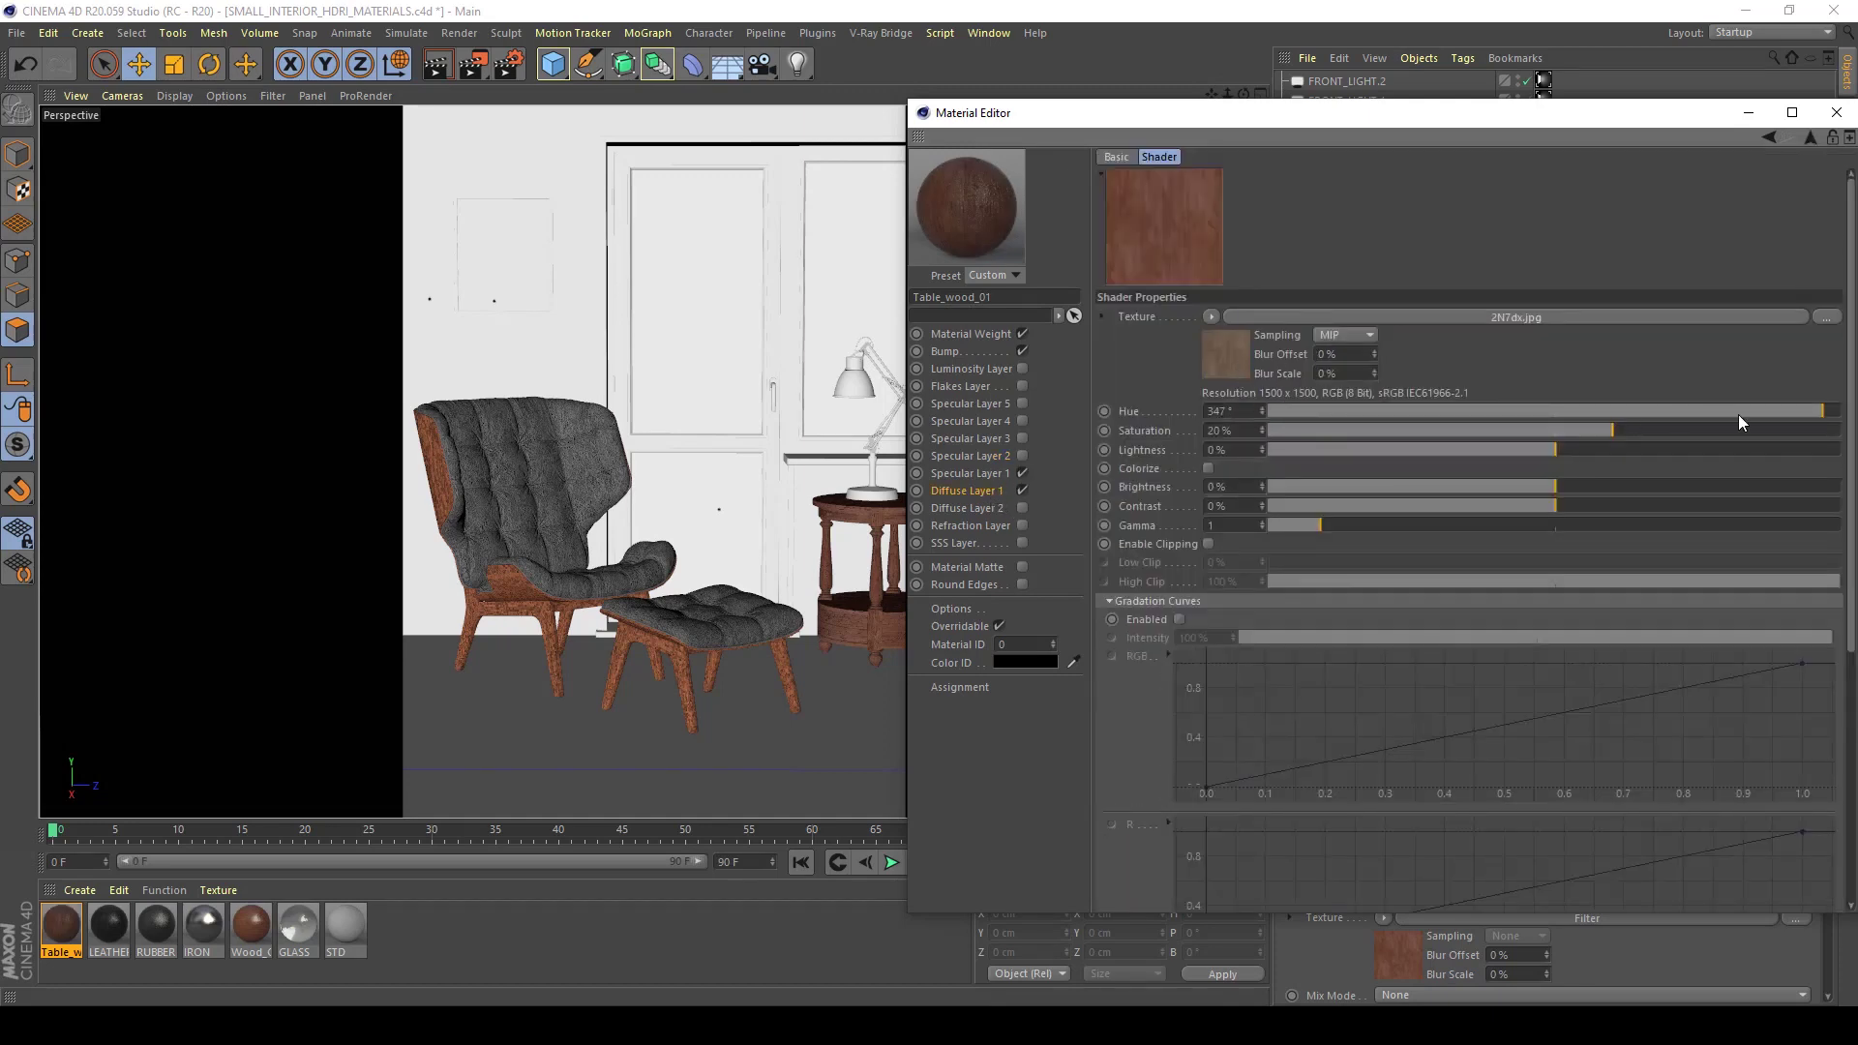
left_click(1263, 408)
left_click_drag(1231, 411, 1208, 409)
type("335")
key("Return")
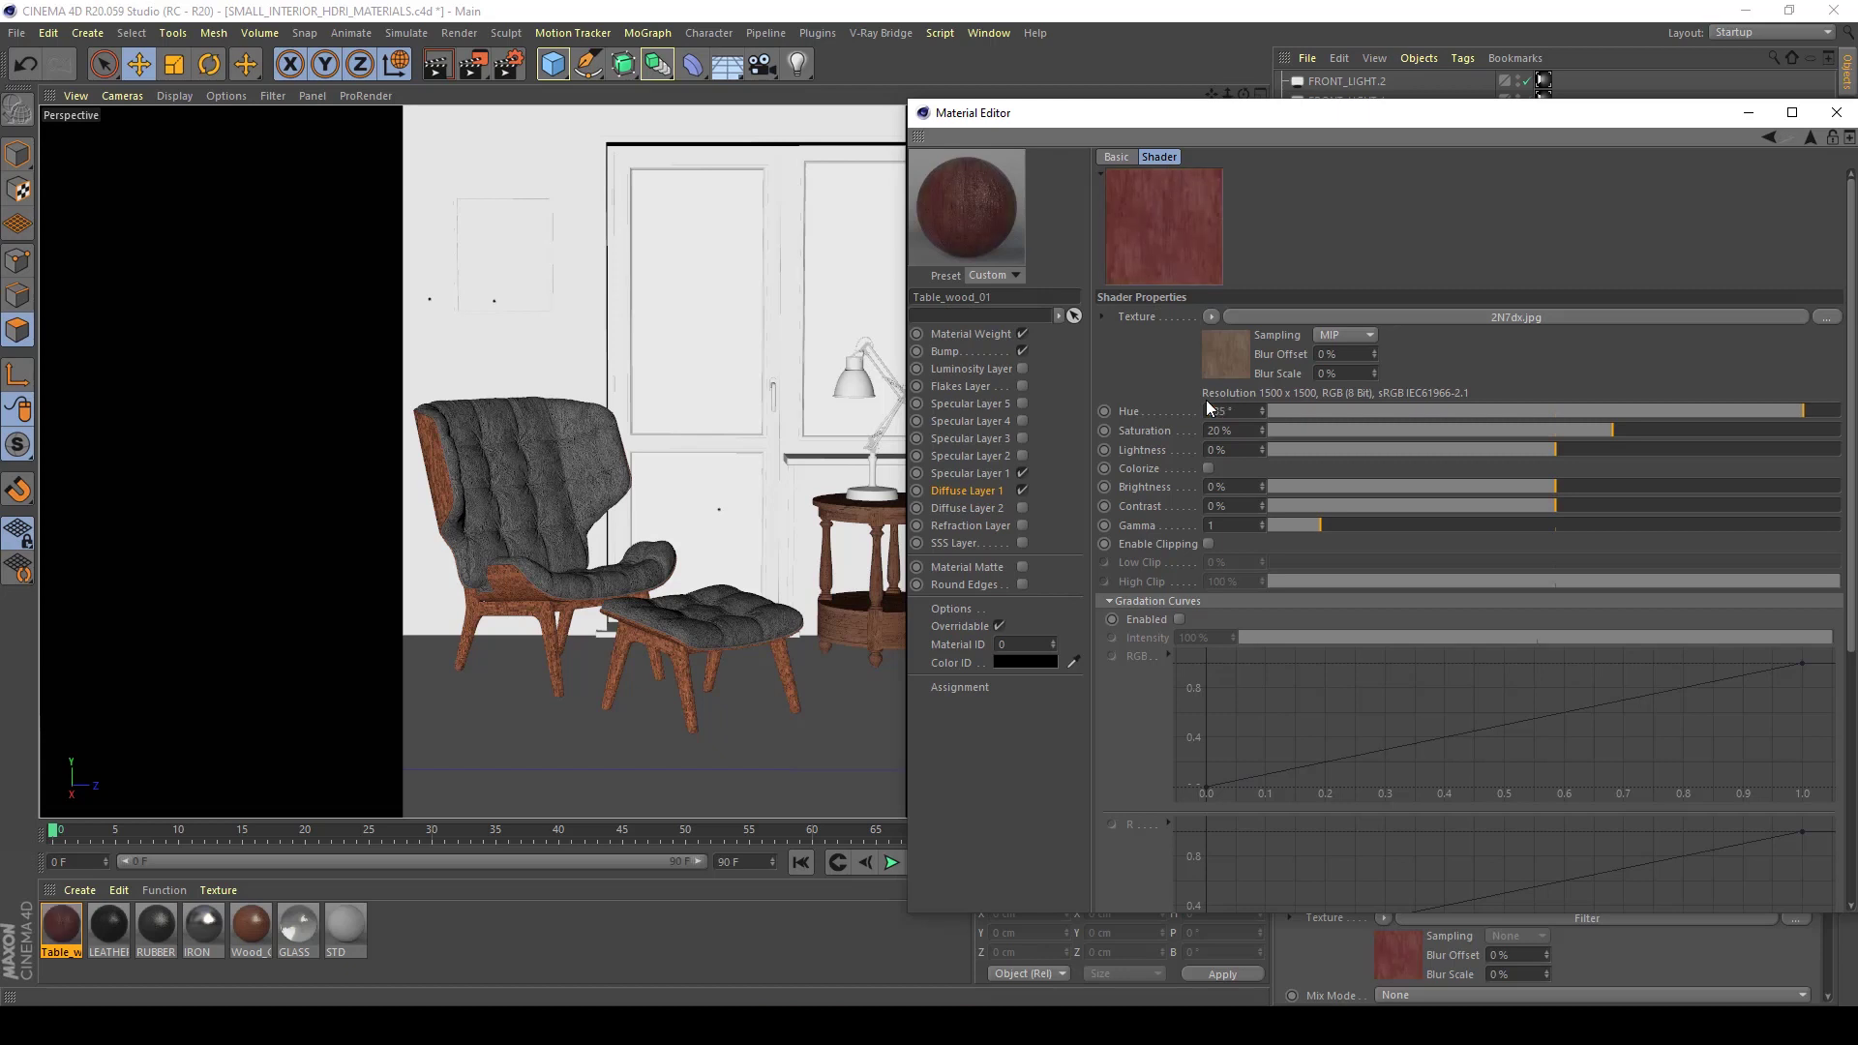
double_click(1221, 411)
type("337")
key("Return")
Raise the wood filter's hue to 340° and then 345°
double_click(1229, 411)
type("33")
key("BackSpace")
type("40")
key("Return")
double_click(1244, 414)
type("345")
key("Return")
Set the wood filter's saturation to 15% and view the Specular Layer 2 settings
double_click(1225, 430)
type("2")
type("15")
key("Return")
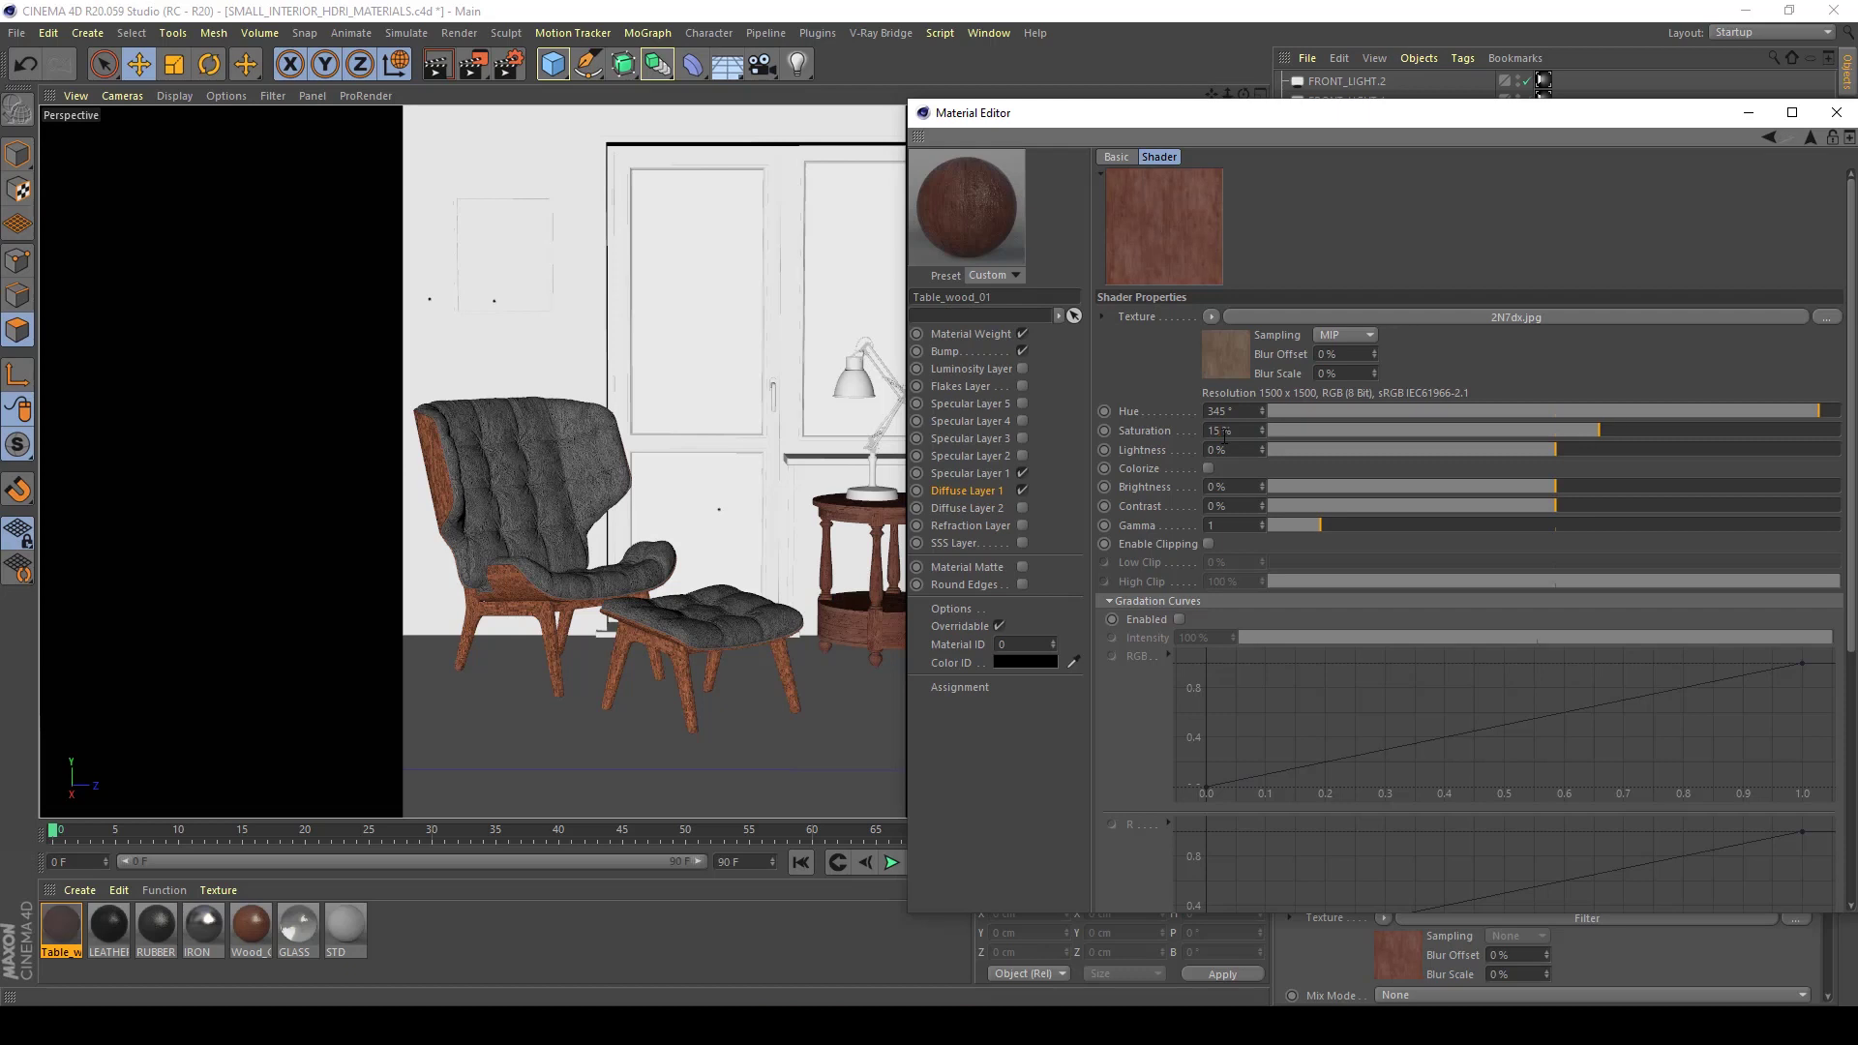
left_click(1024, 456)
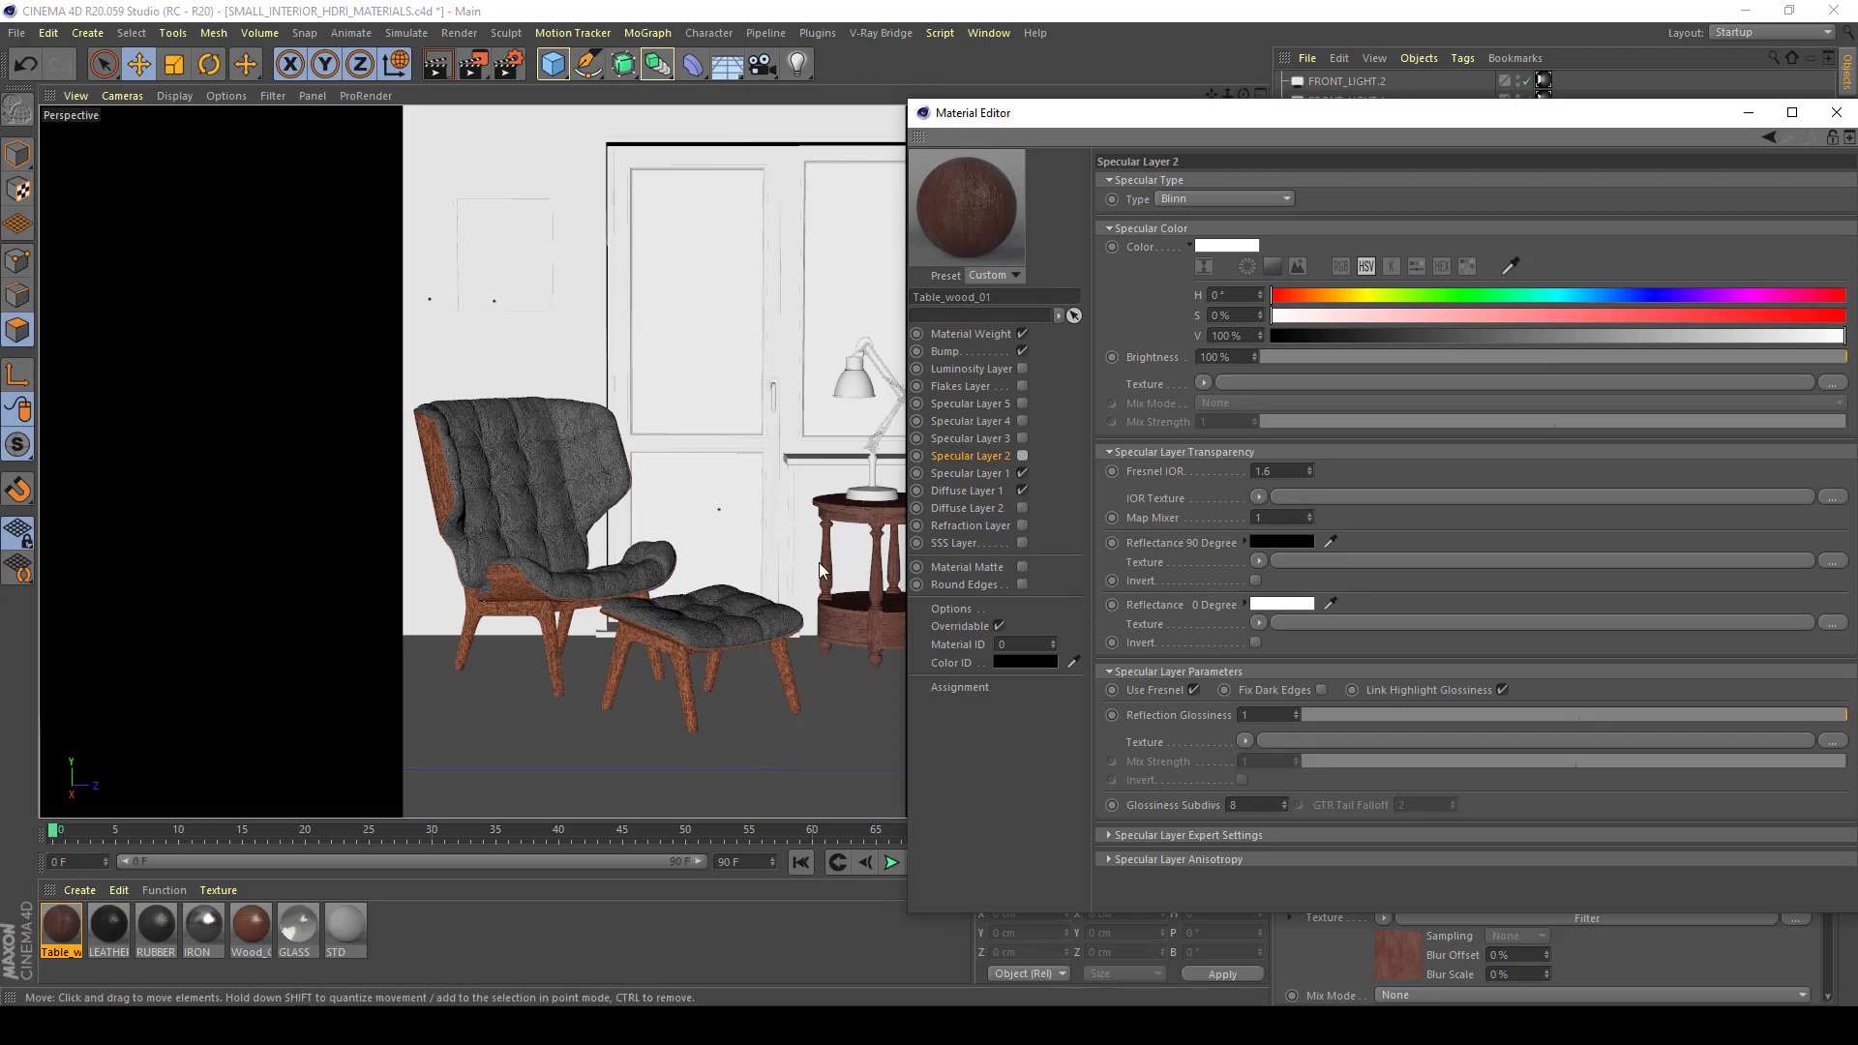
Check Specular Layer 1, then reset the wood filter's brightness to 0%
left_click(998, 491)
left_click(1000, 475)
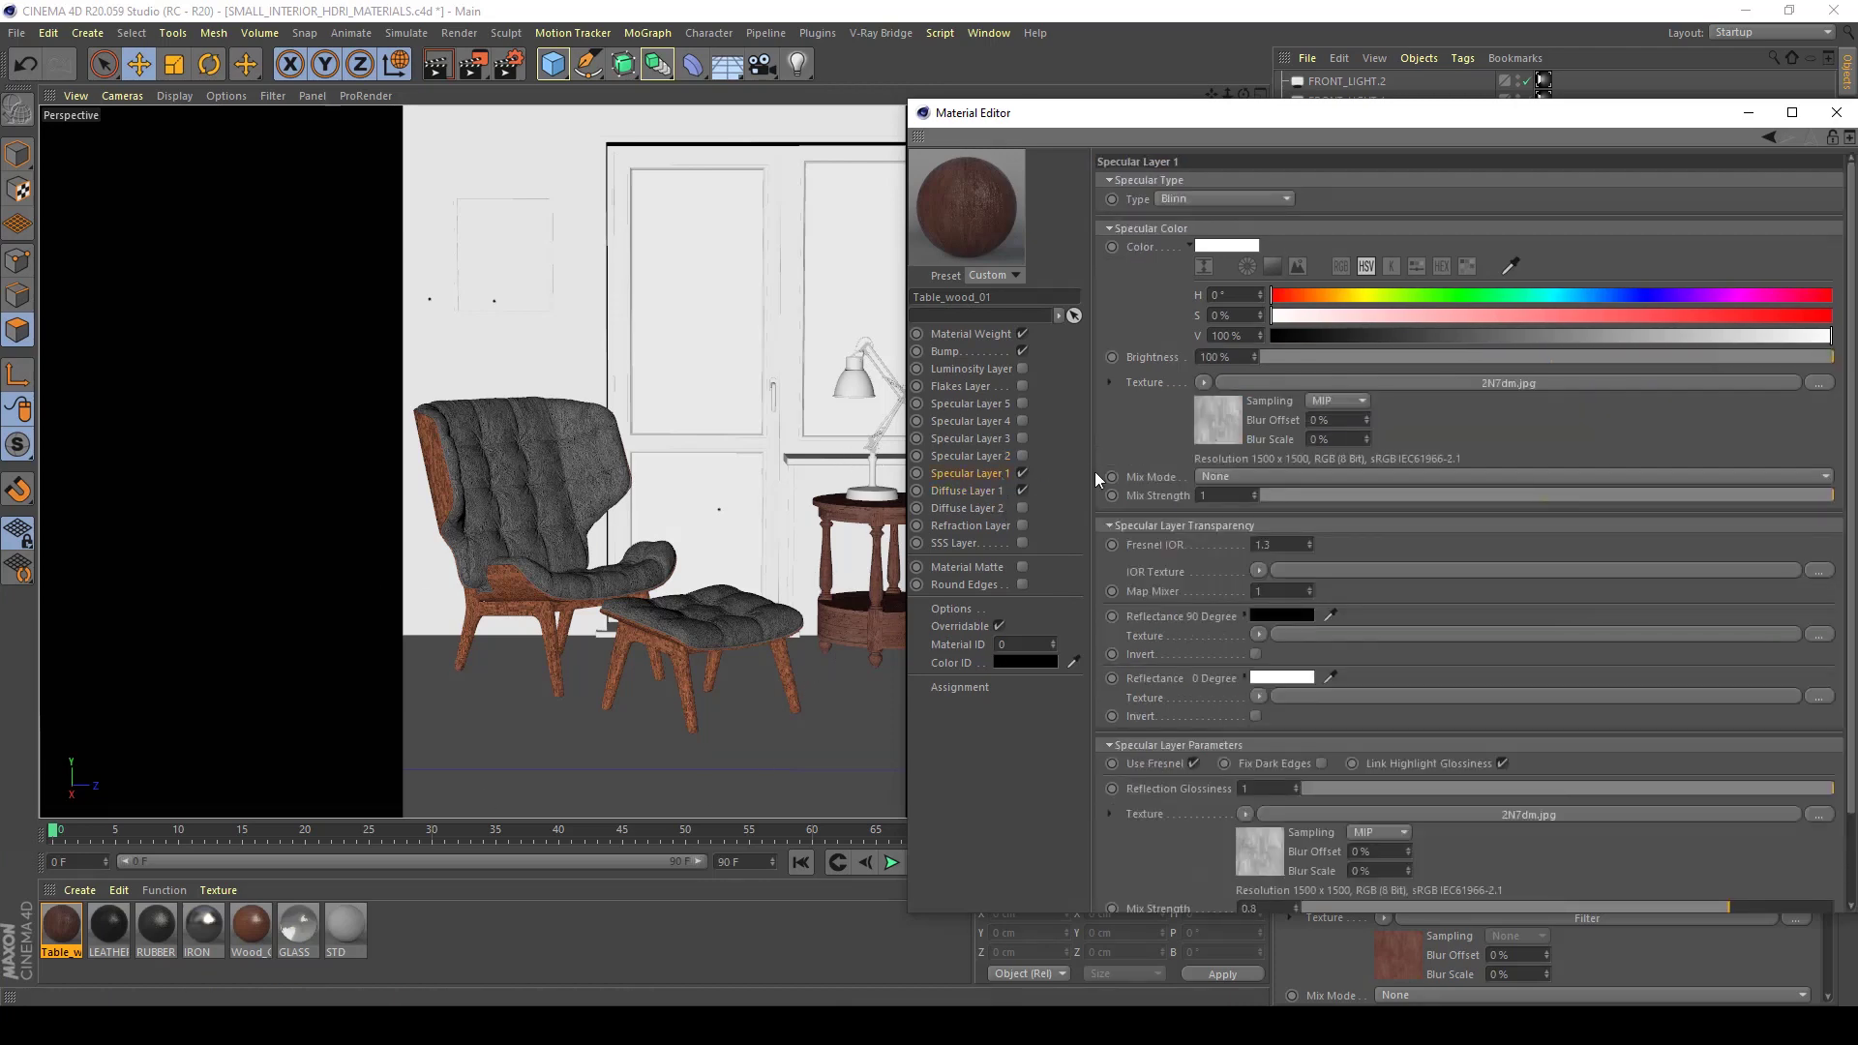
left_click(989, 491)
left_click(1215, 374)
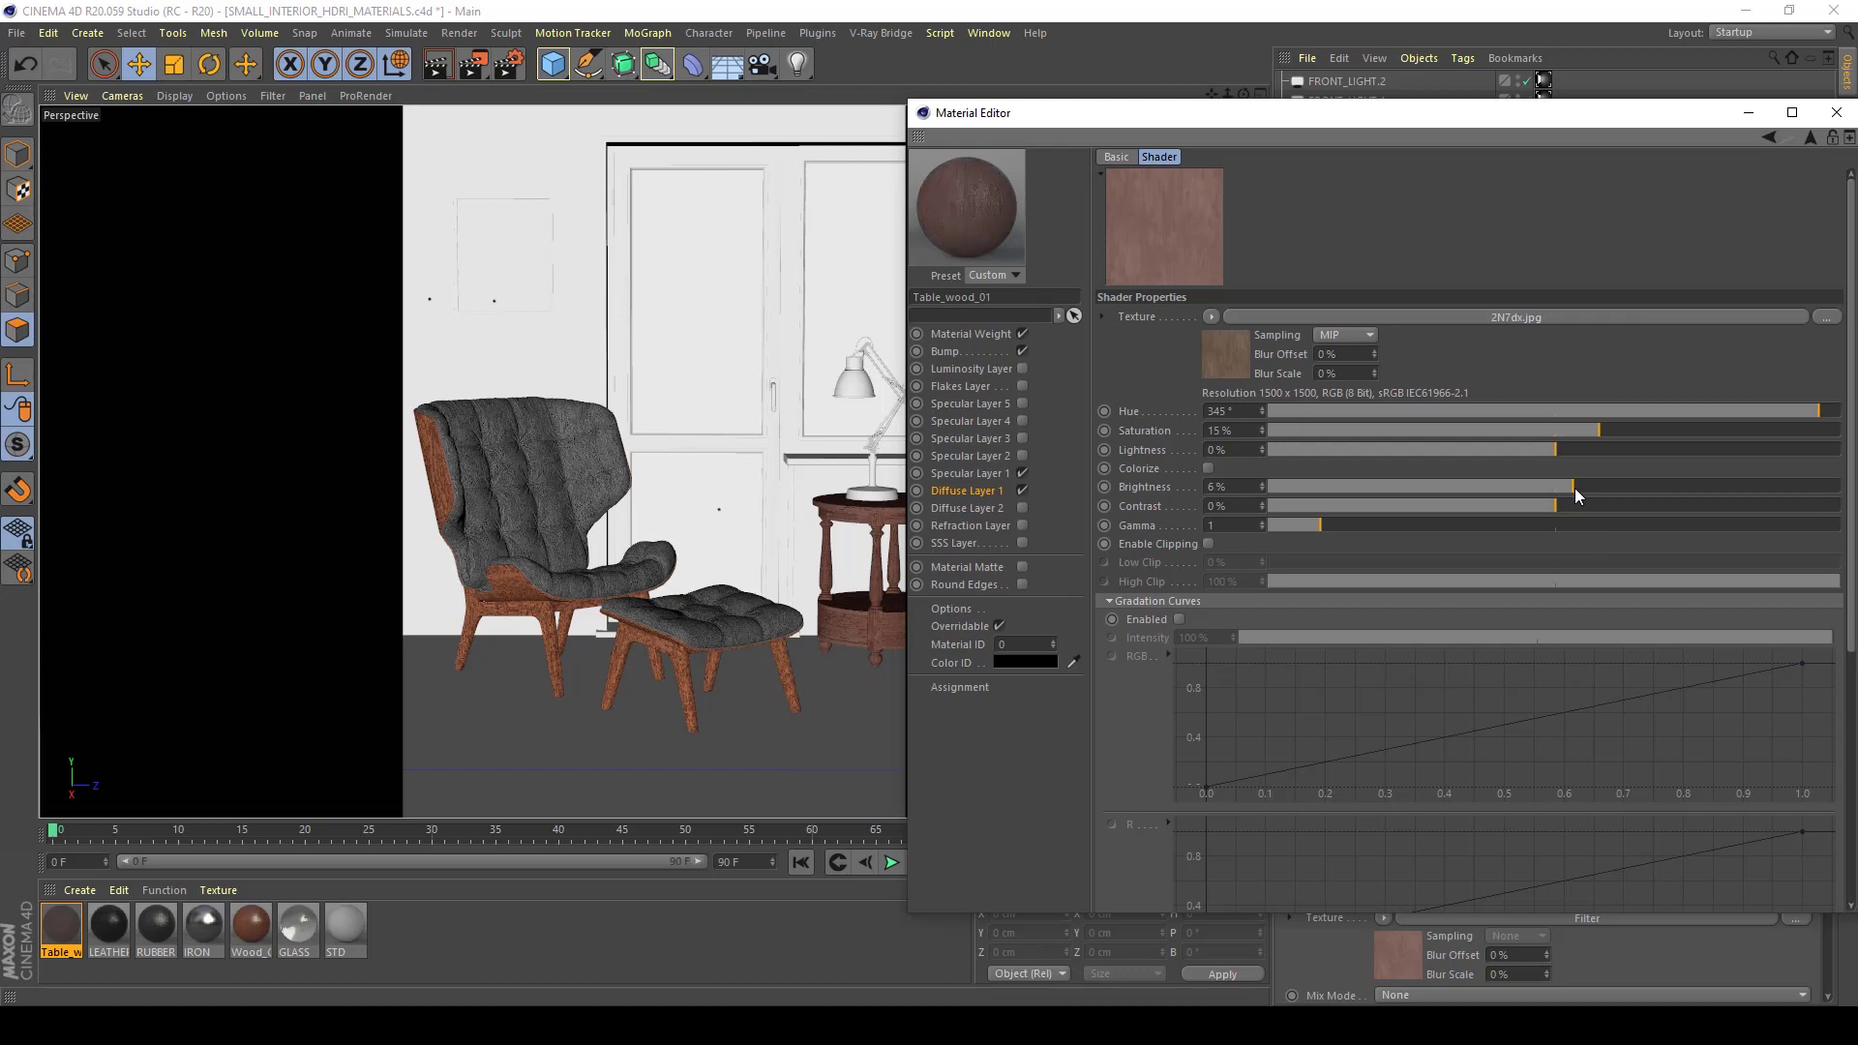
left_click_drag(1564, 486, 1529, 487)
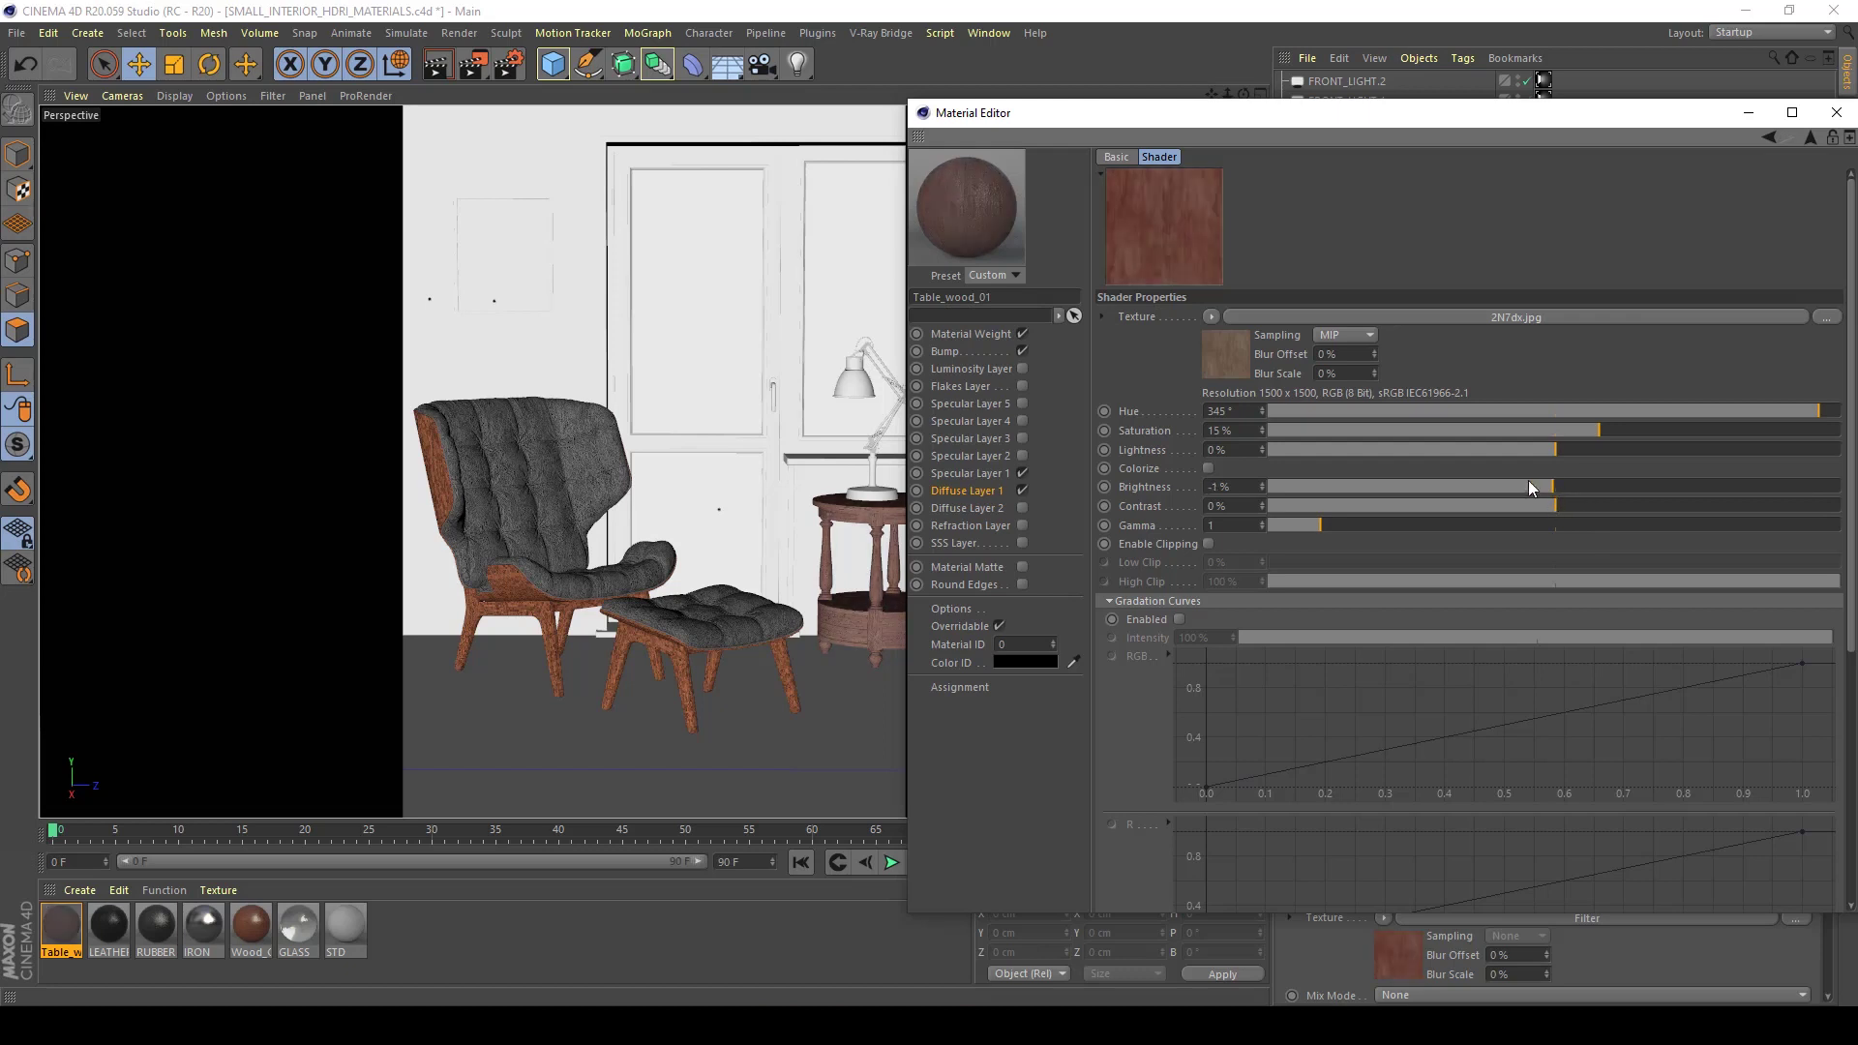
type("0")
key("Return")
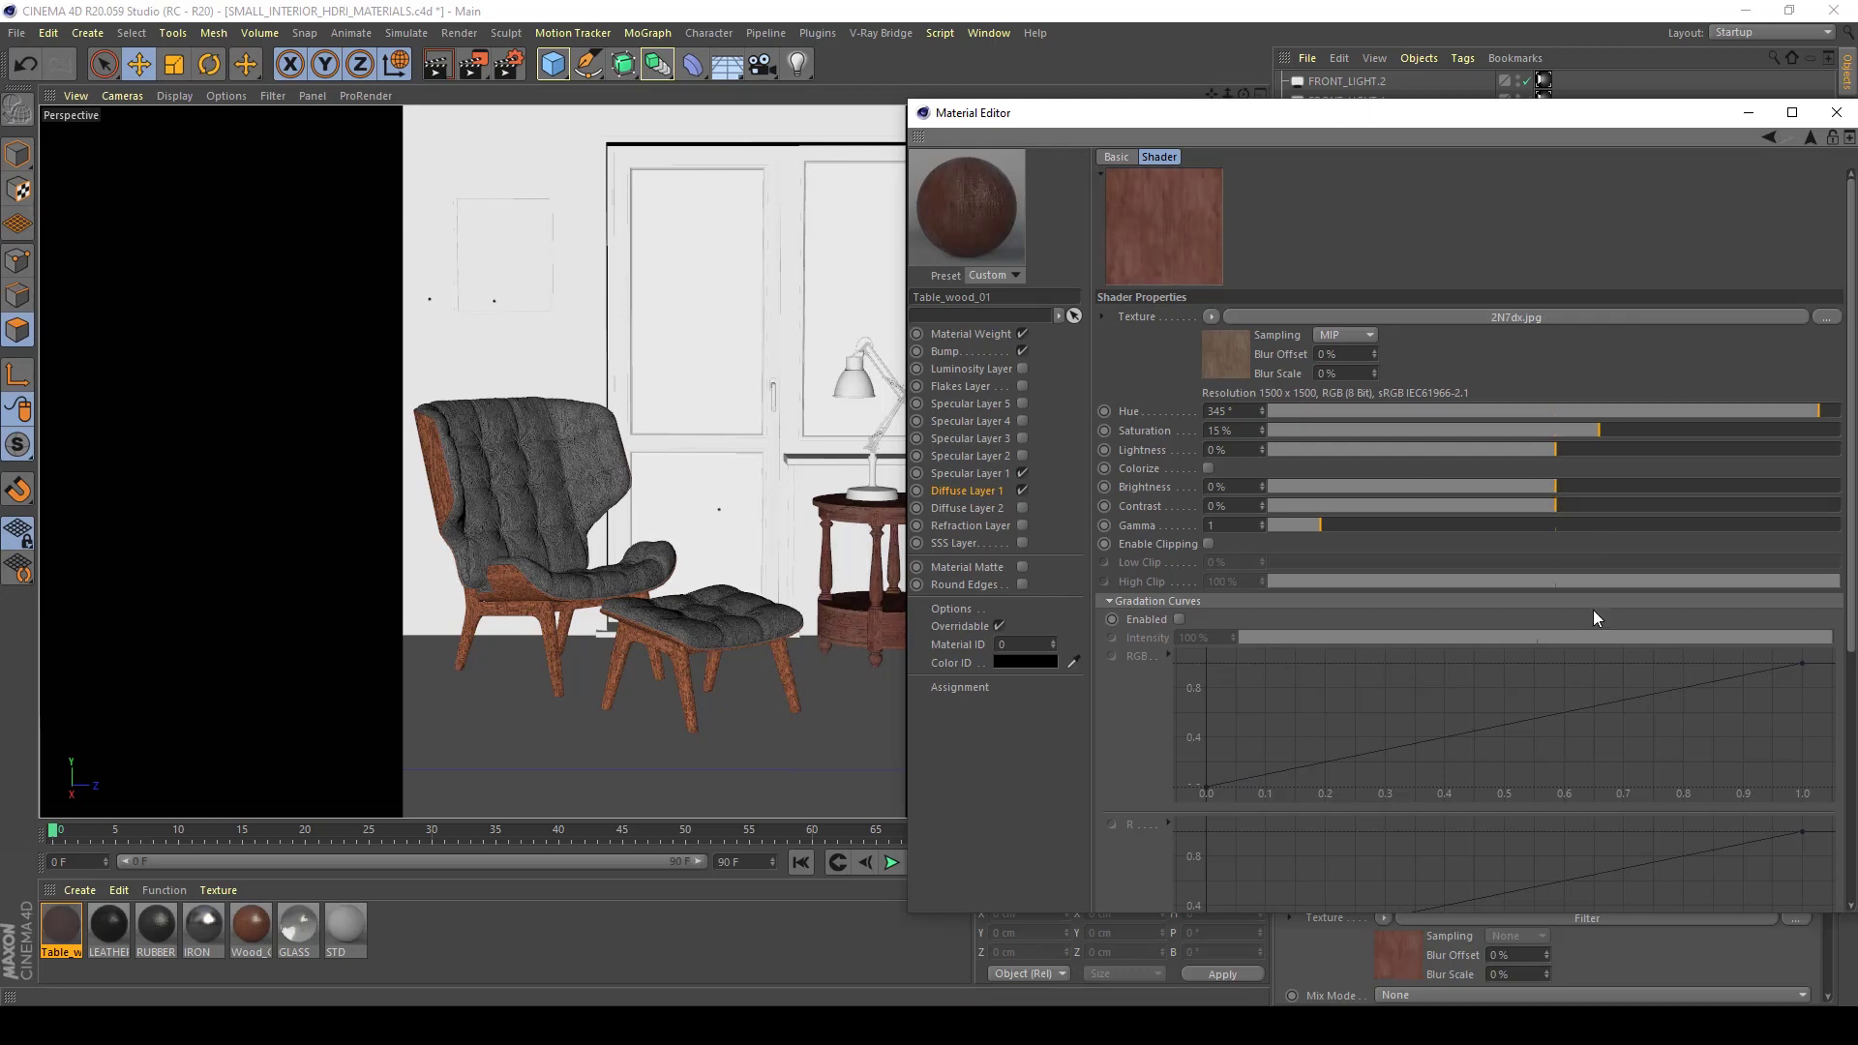
Set the wood filter's contrast to 5% and lower its lightness to 1%
left_click_drag(1560, 506, 1570, 505)
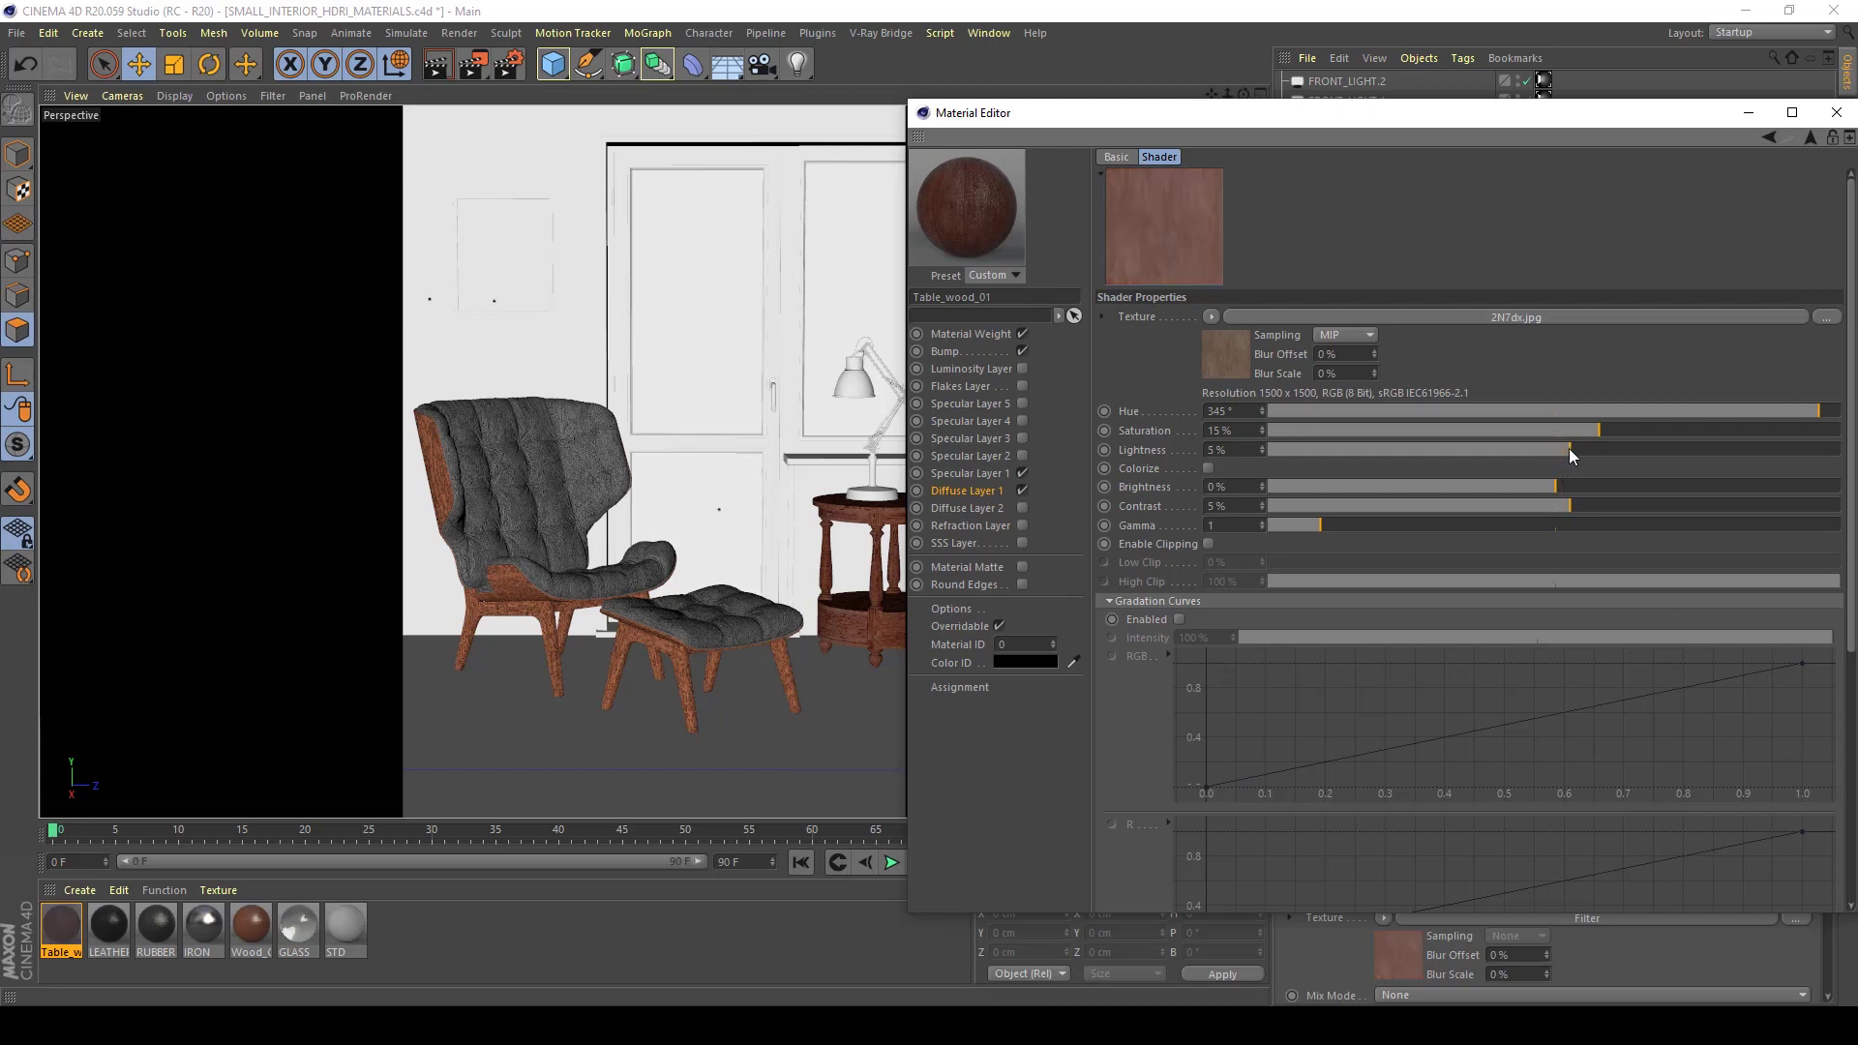
left_click_drag(1566, 449, 1564, 449)
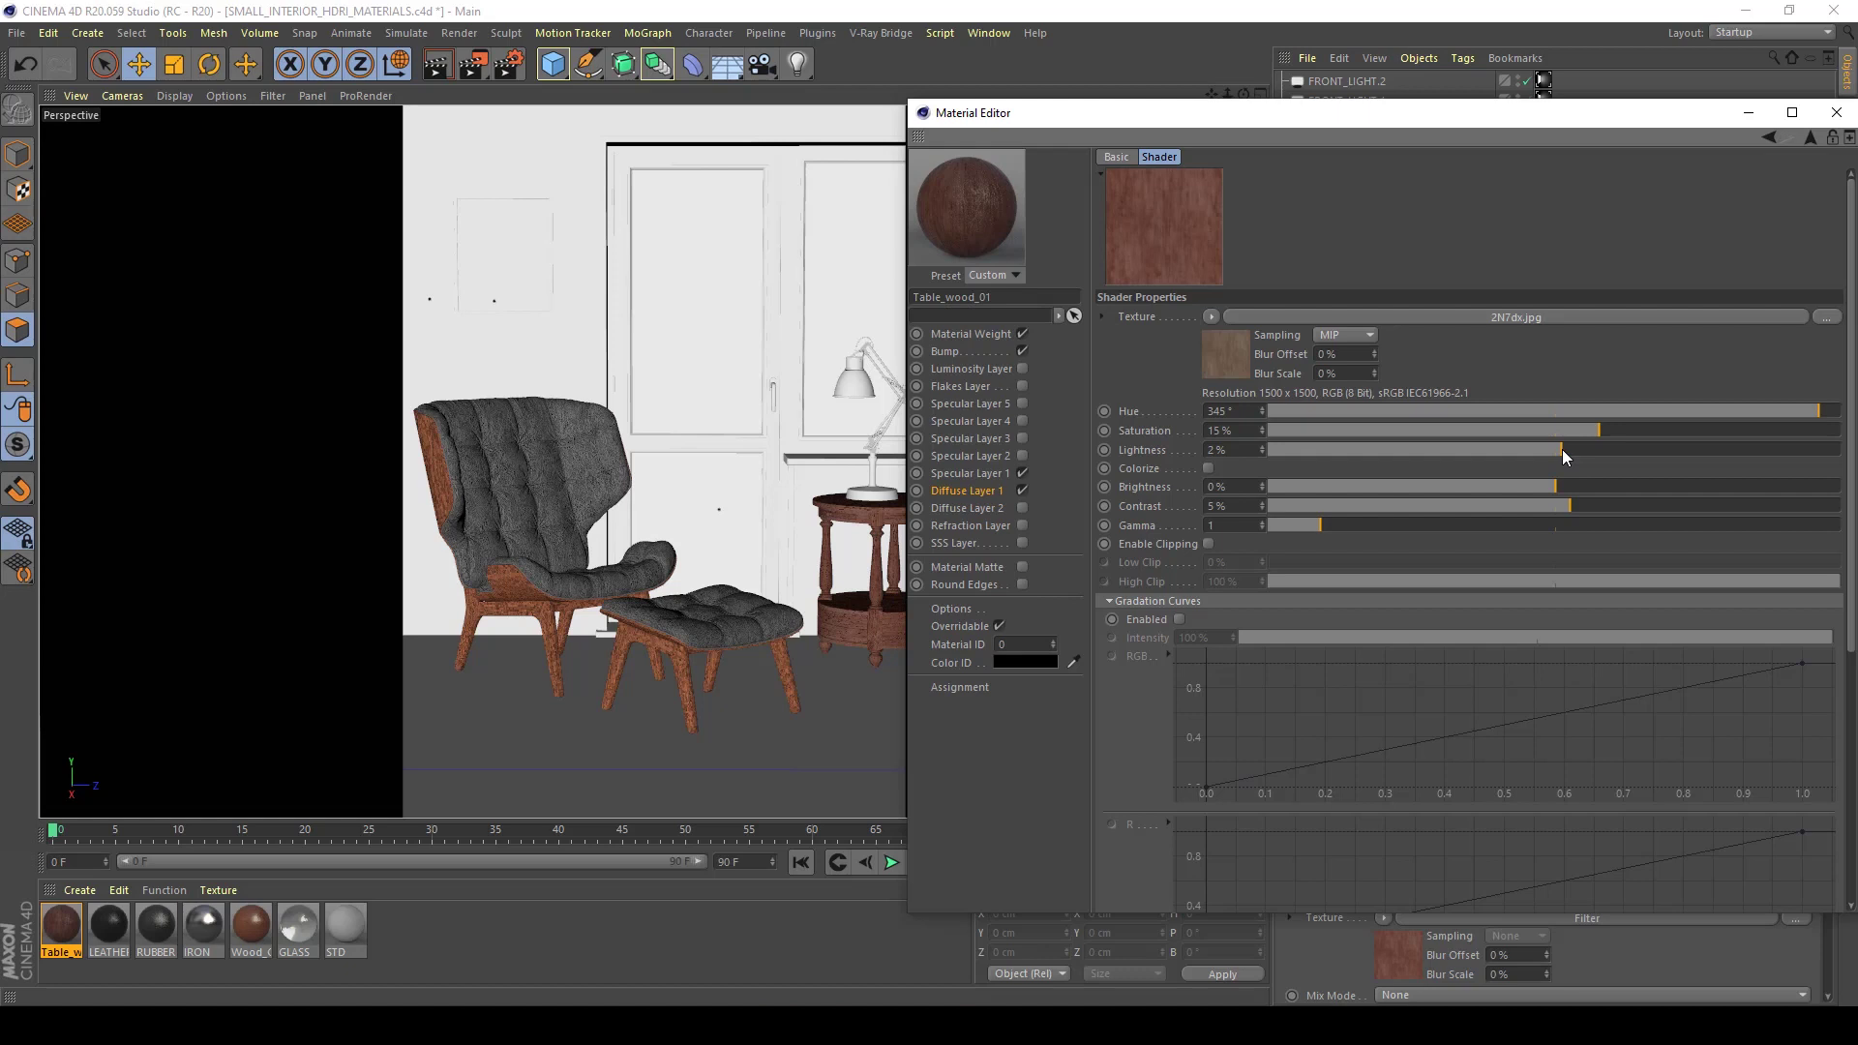
left_click(1262, 447)
left_click(1263, 454)
left_click(1263, 454)
Set the wood filter's hue to 343°, then correct it to 347°
double_click(1221, 411)
type("343")
key("Return")
key("BackSpace")
type("7")
key("Return")
Close the wood material and create a new V-Ray Advanced Material from the V-Ray Bridge menu
left_click(1836, 113)
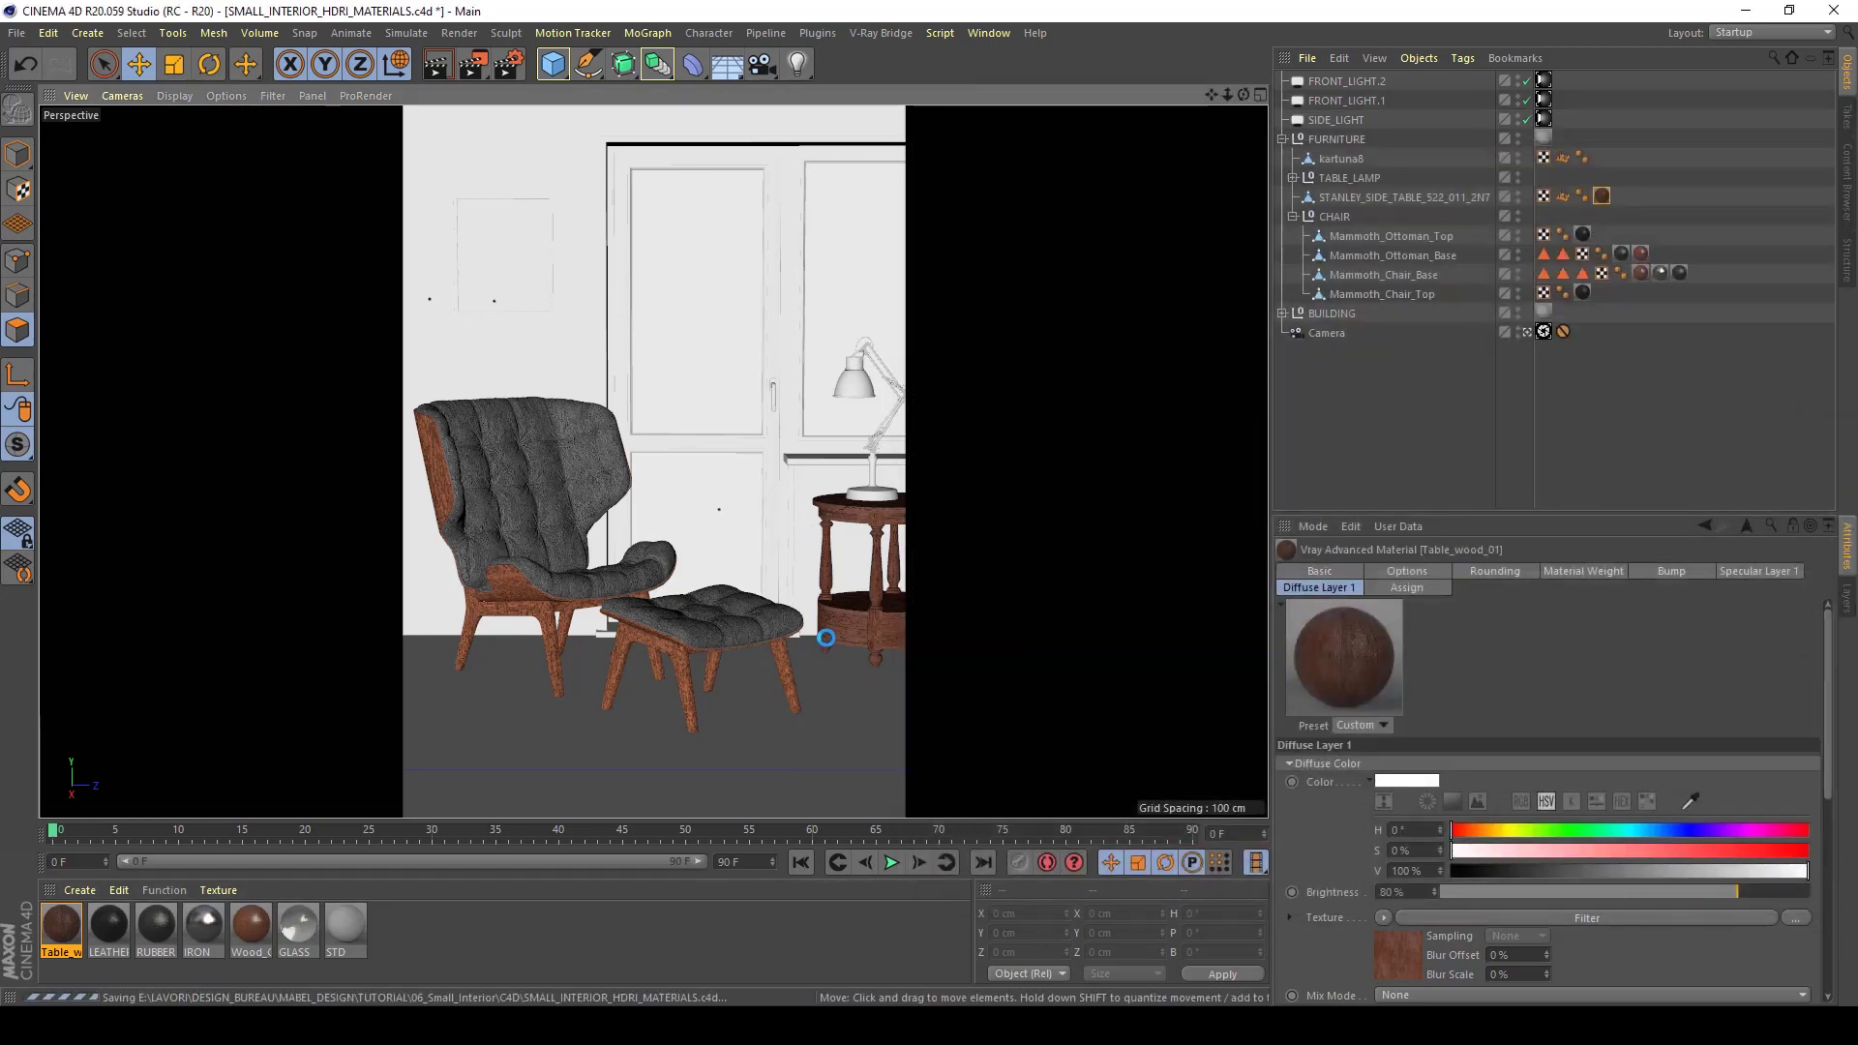
left_click(73, 890)
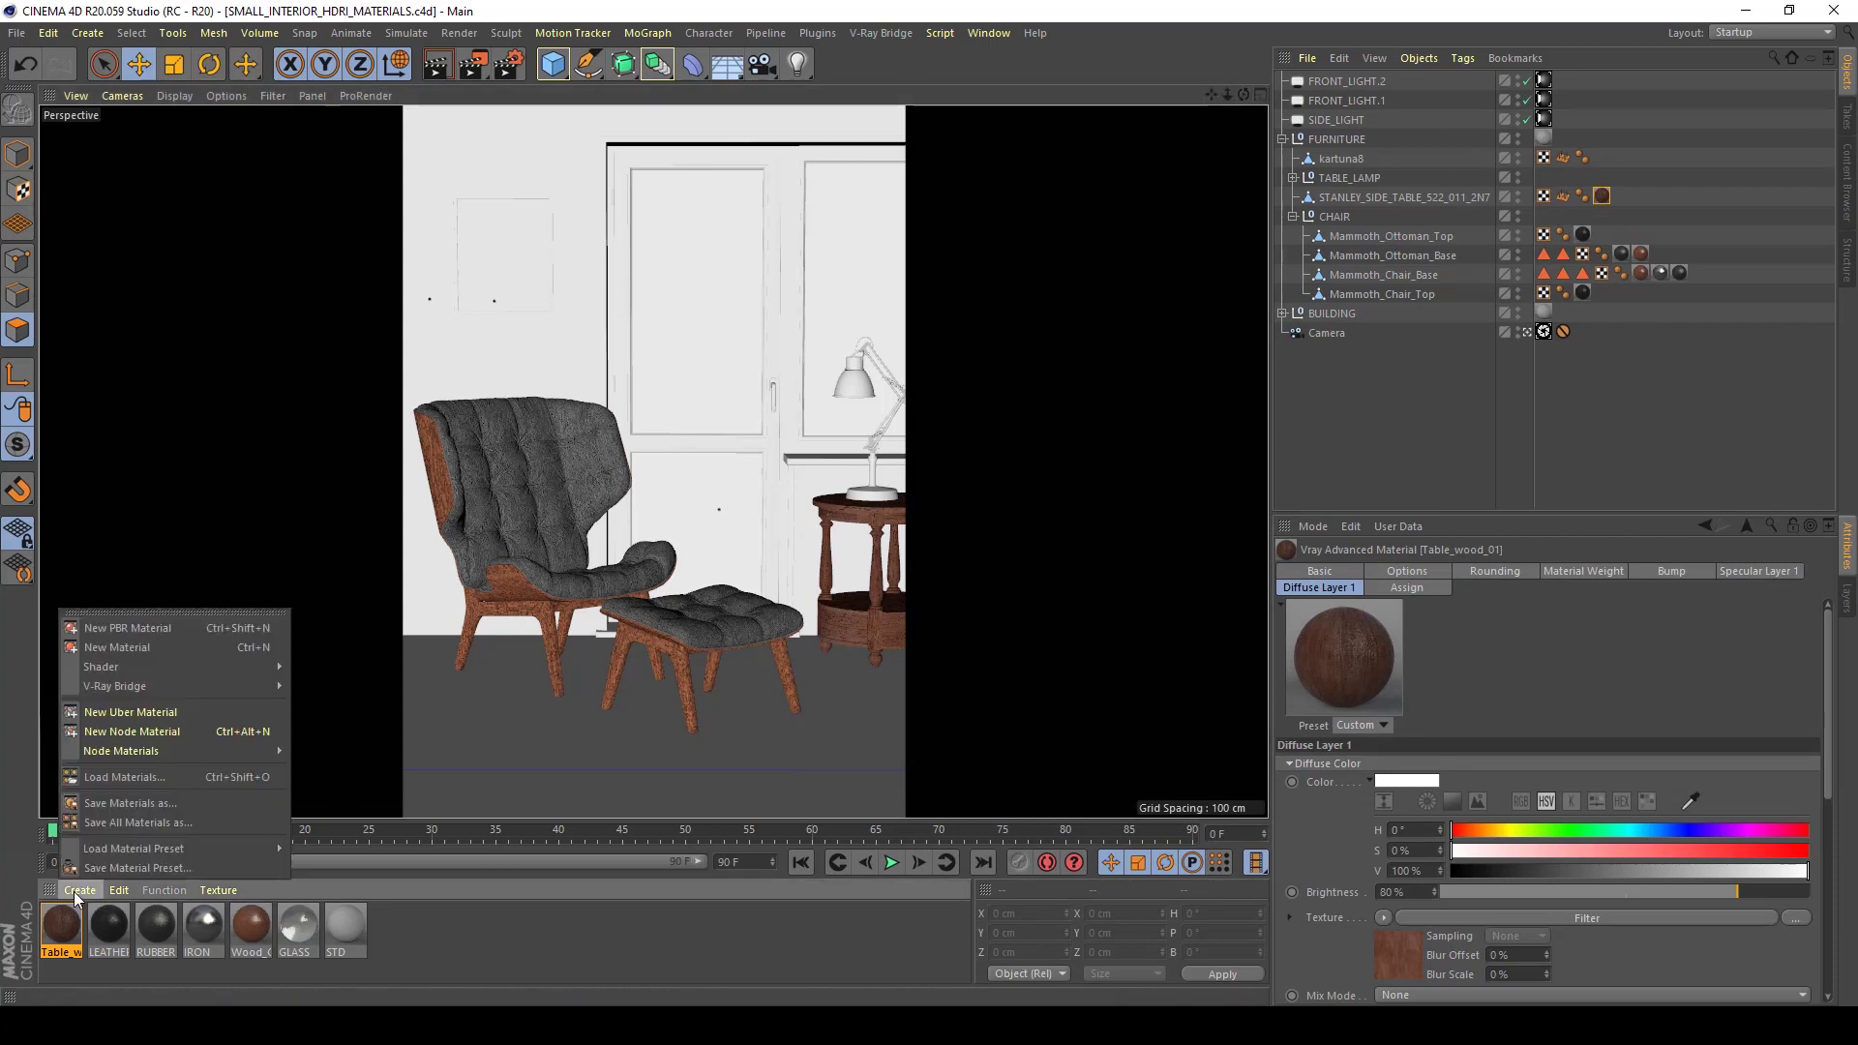
mouse_move(149, 685)
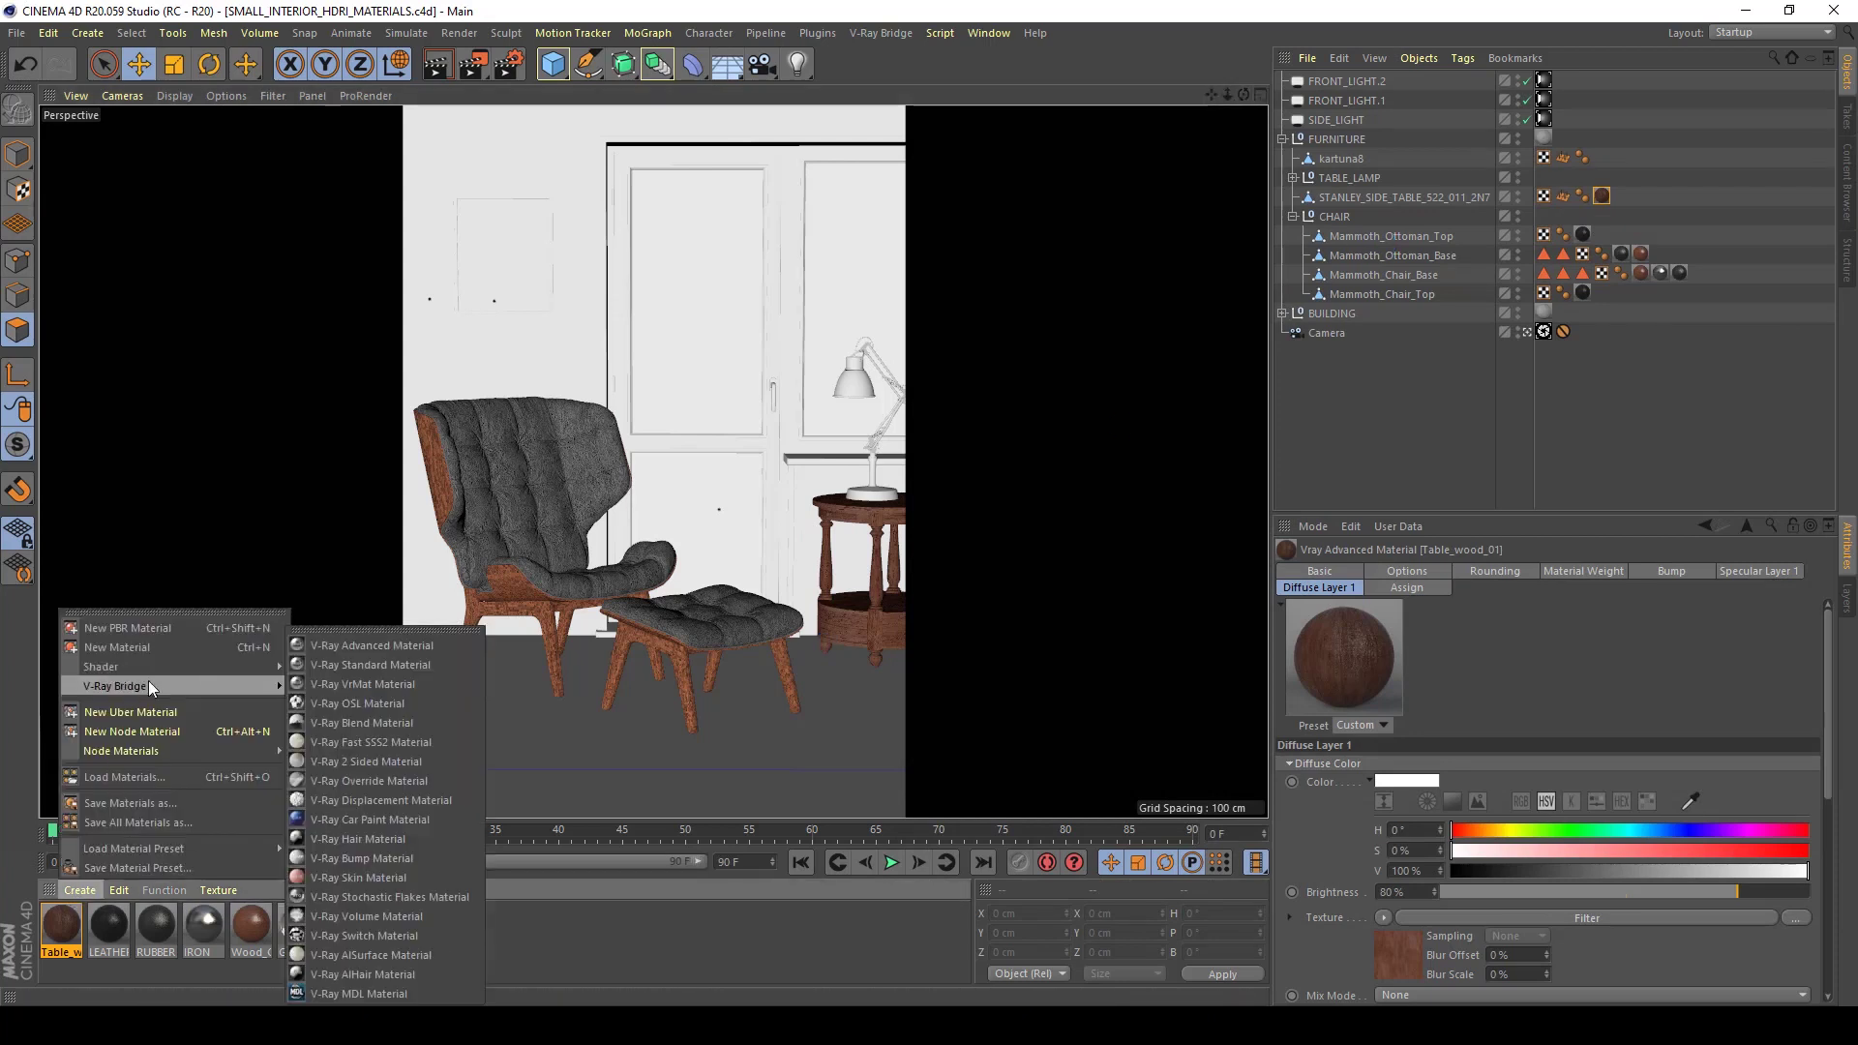
left_click(387, 648)
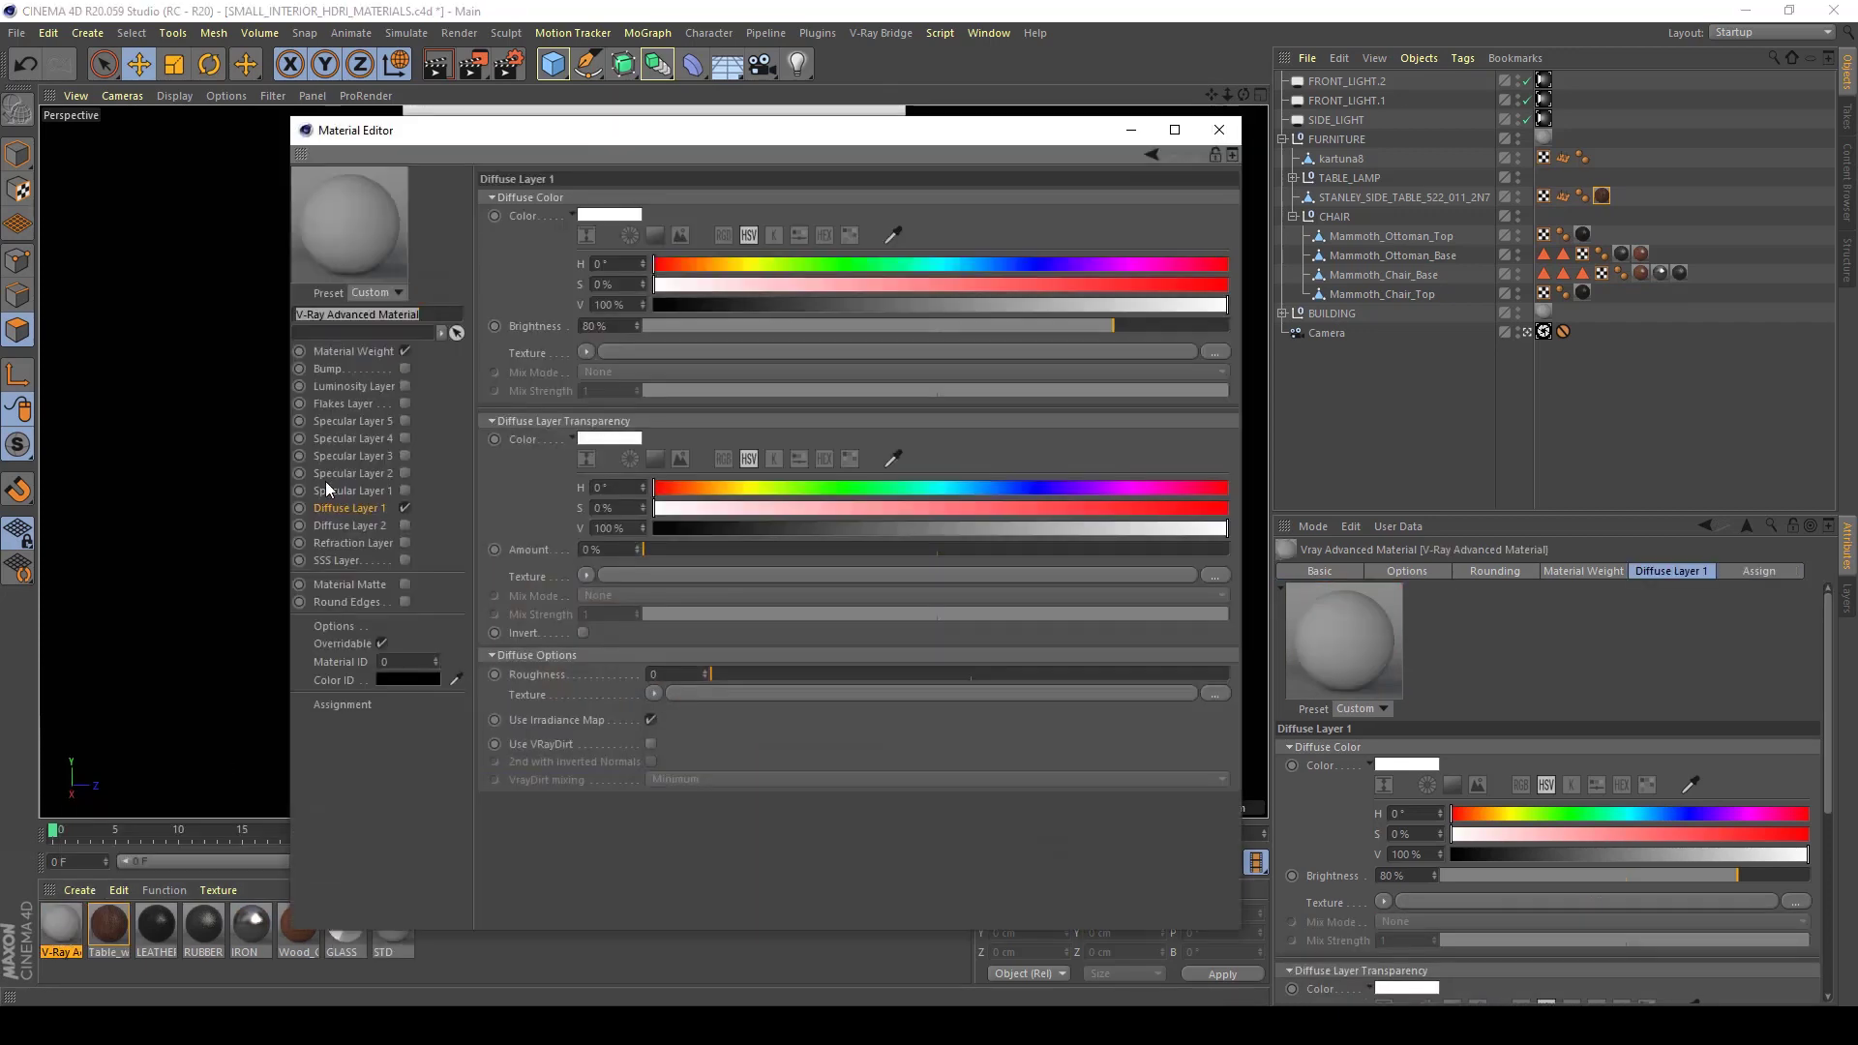
Name the material BRONZE and give it a near-black diffuse colour, V 5%, at 100% brightness
type("BRONZE")
key("Return")
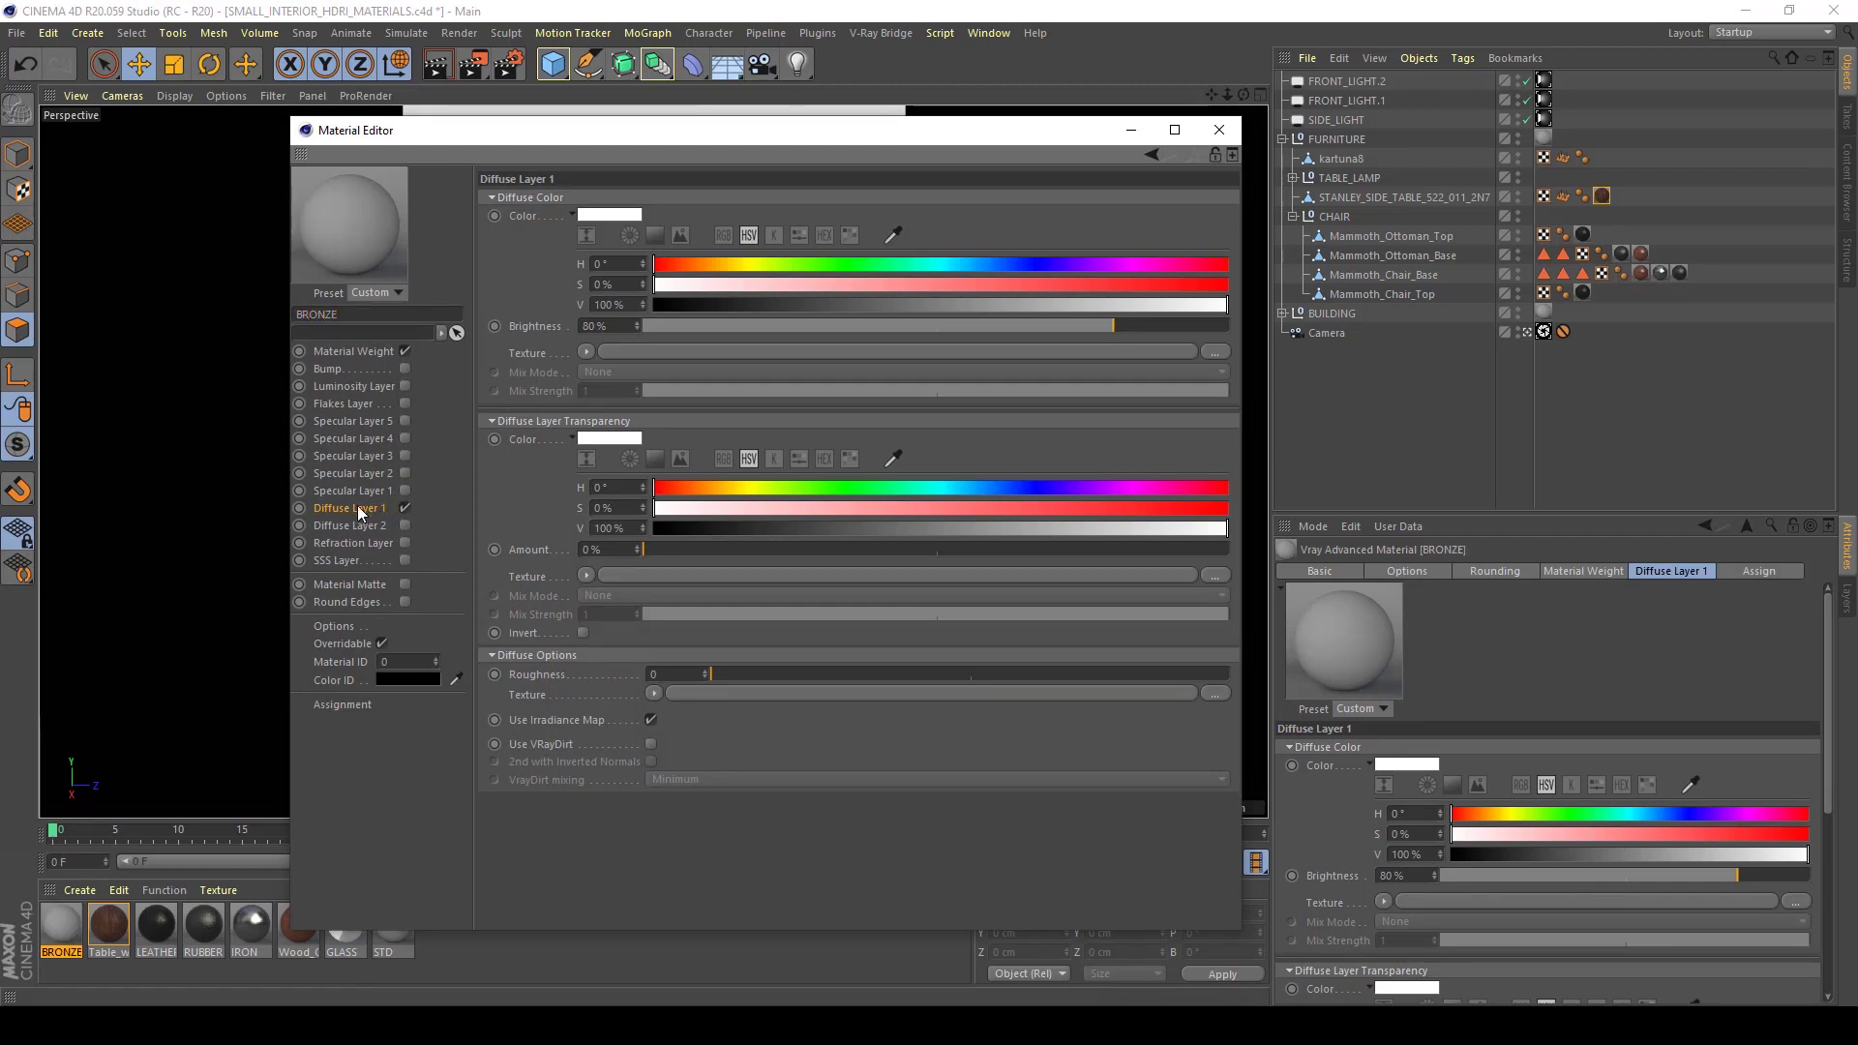
left_click_drag(680, 307, 3, 363)
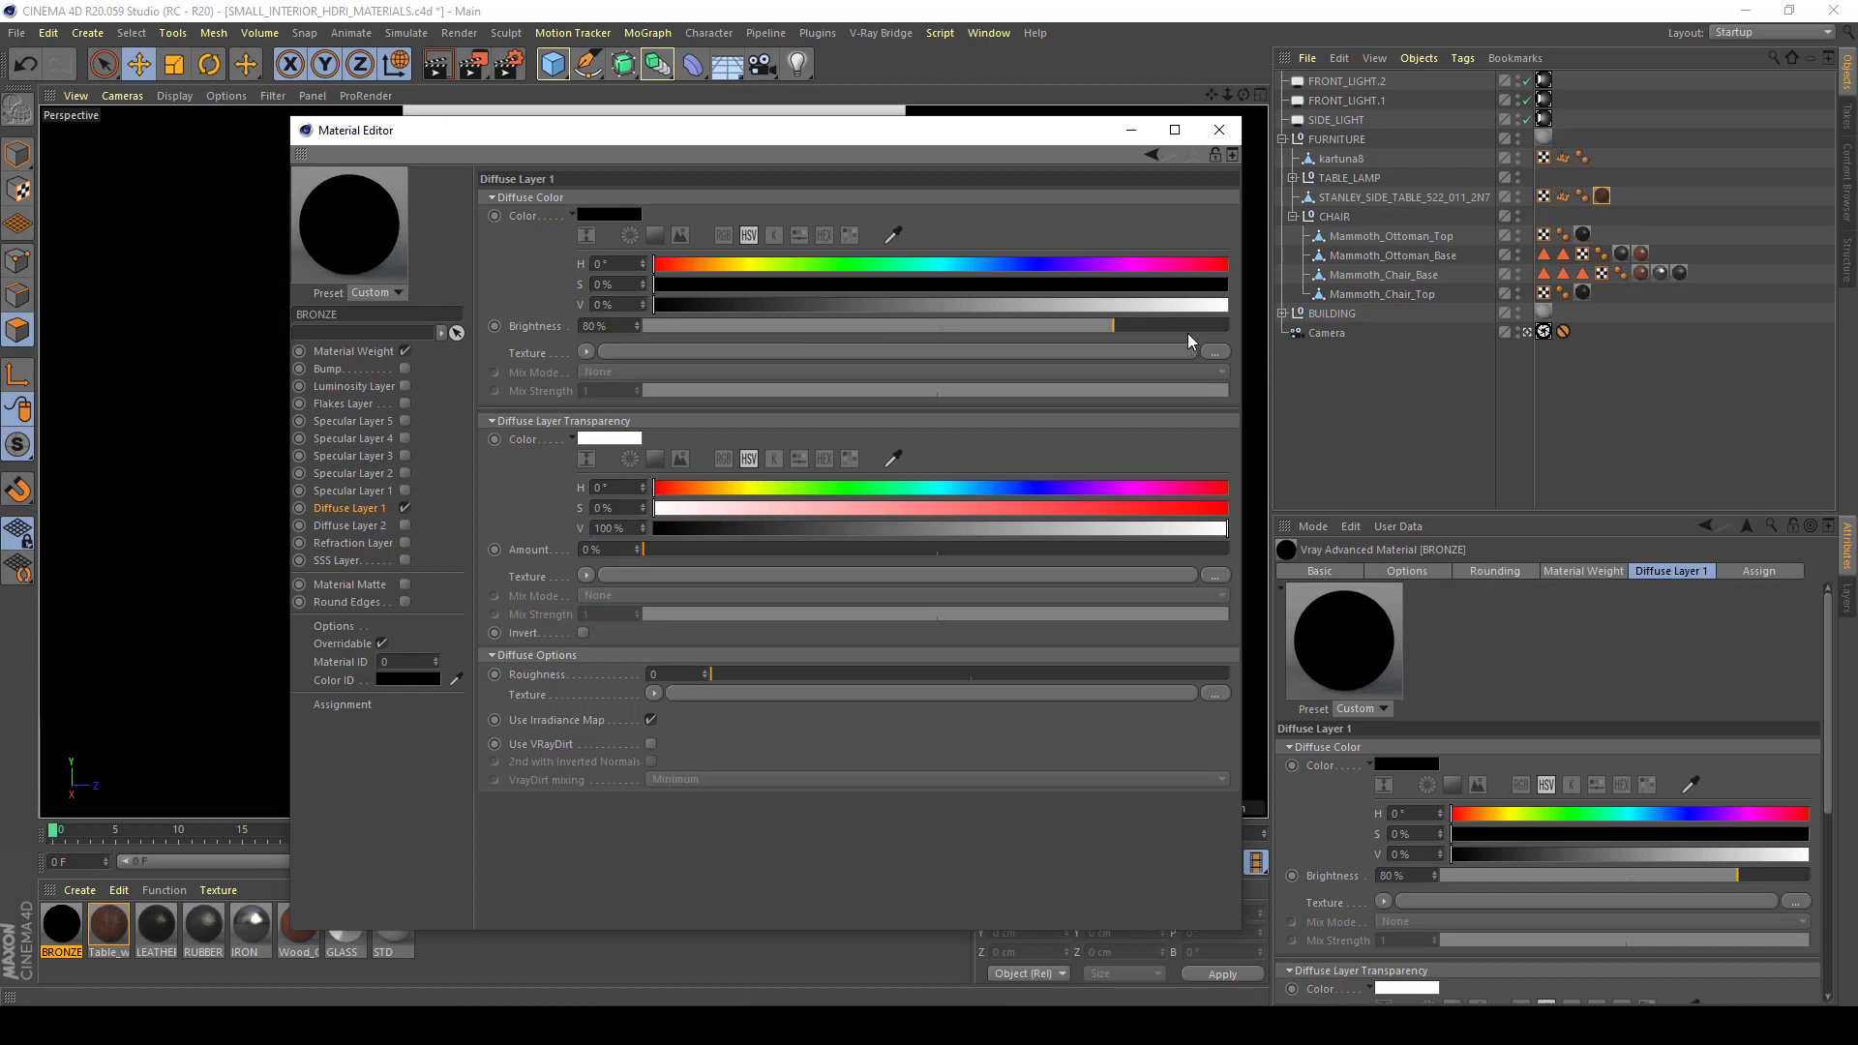
left_click_drag(1187, 329, 1216, 325)
left_click(605, 304)
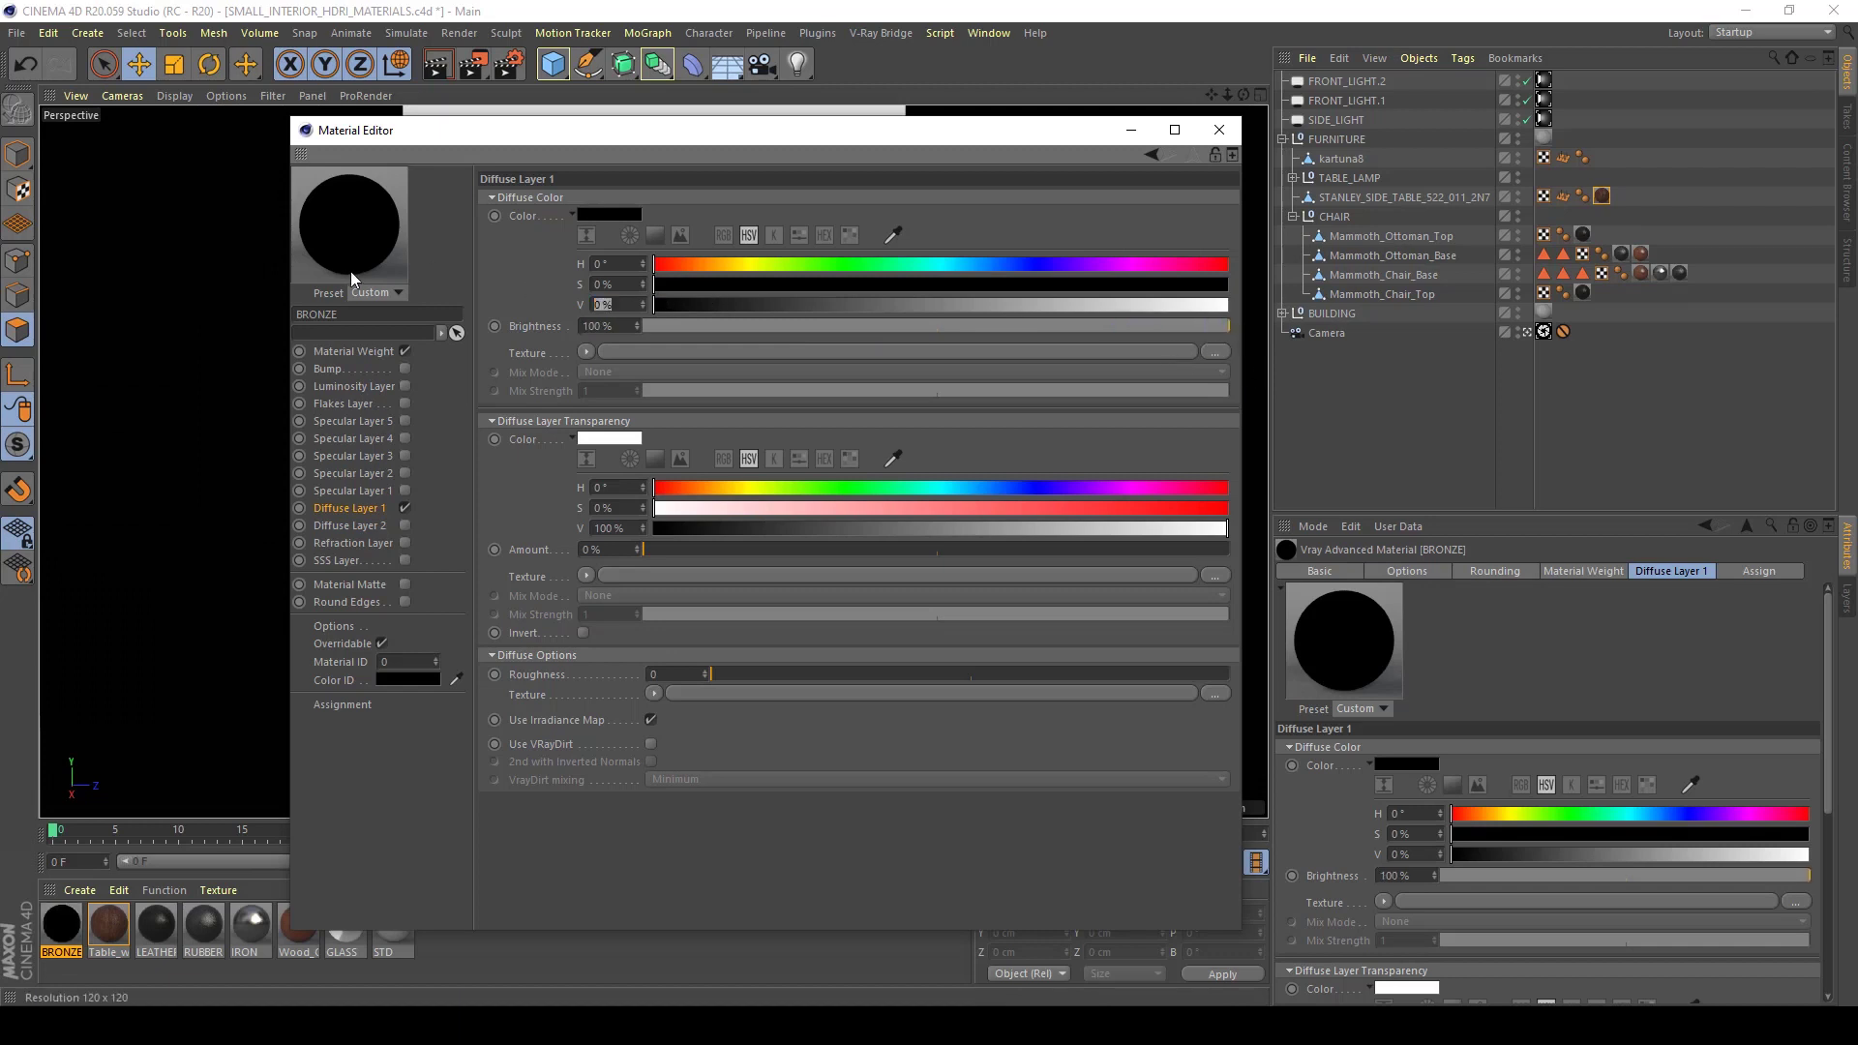
type("5")
key("Return")
left_click(346, 492)
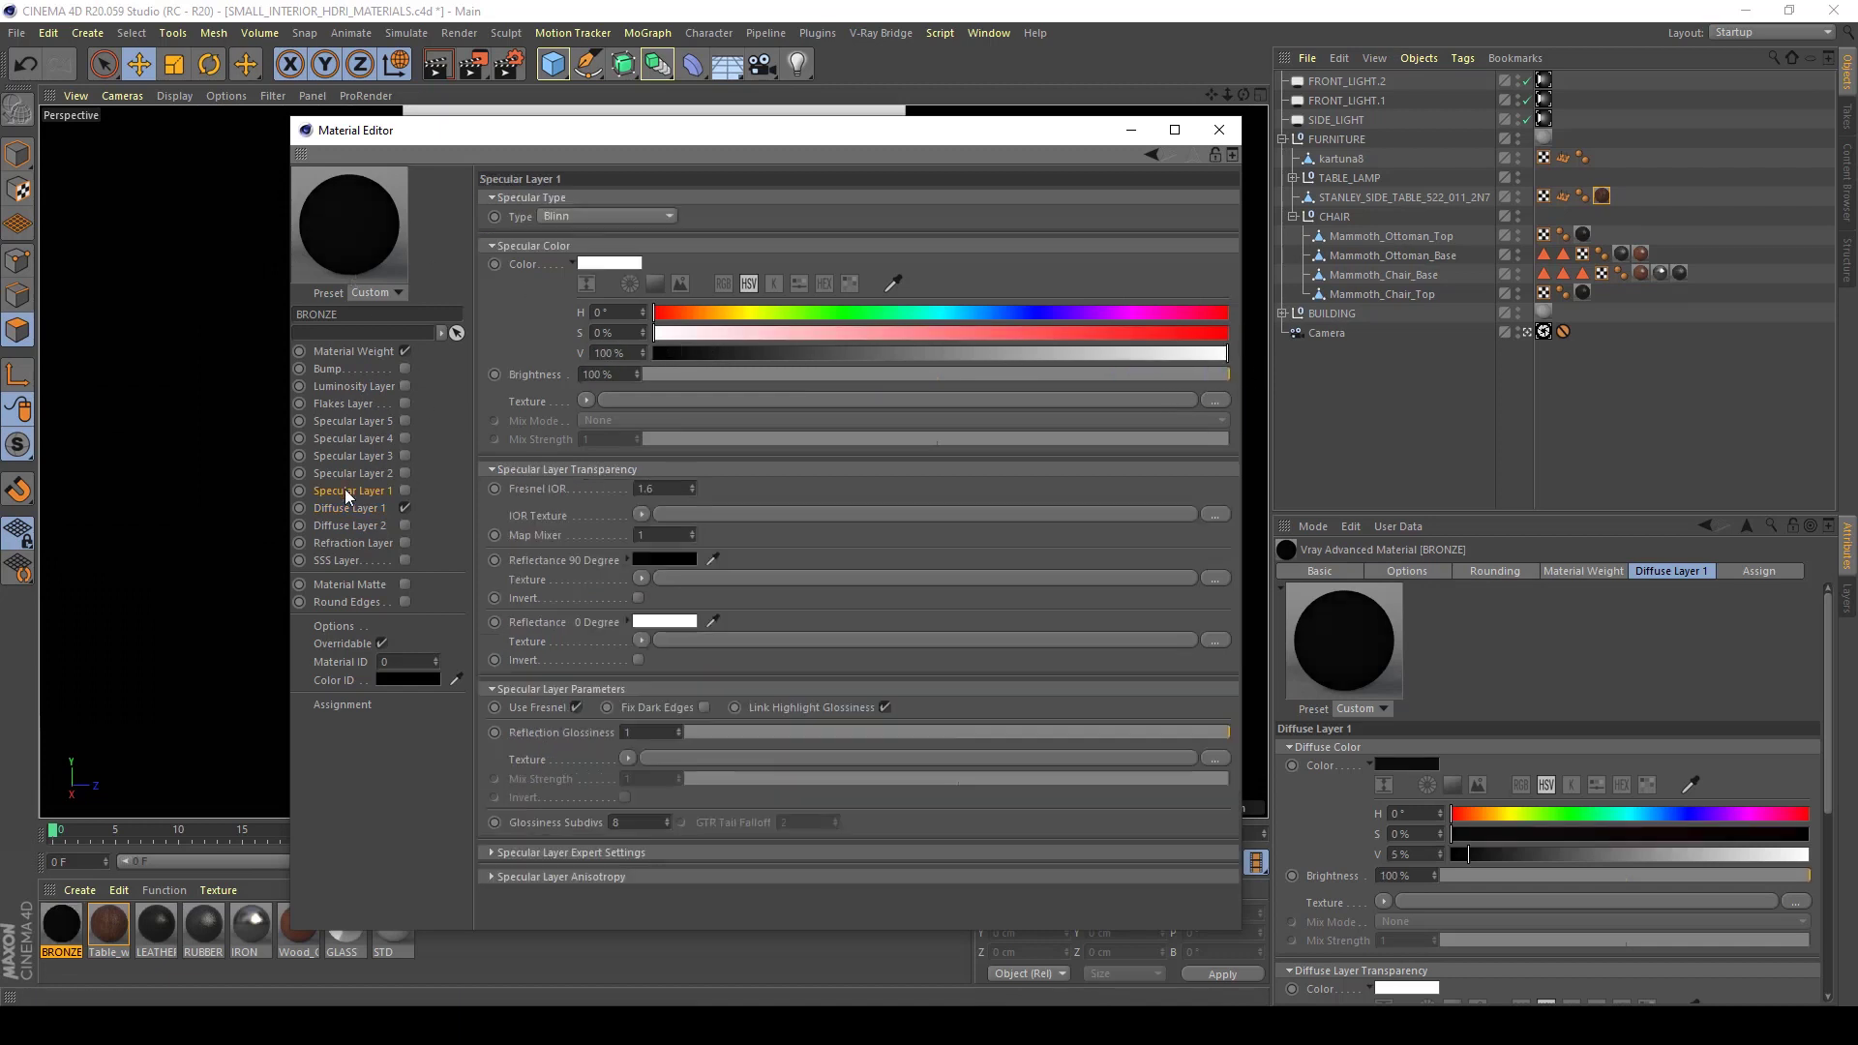
Enable BRONZE's Specular Layer 1 with a Fresnel IOR of 8
left_click(405, 491)
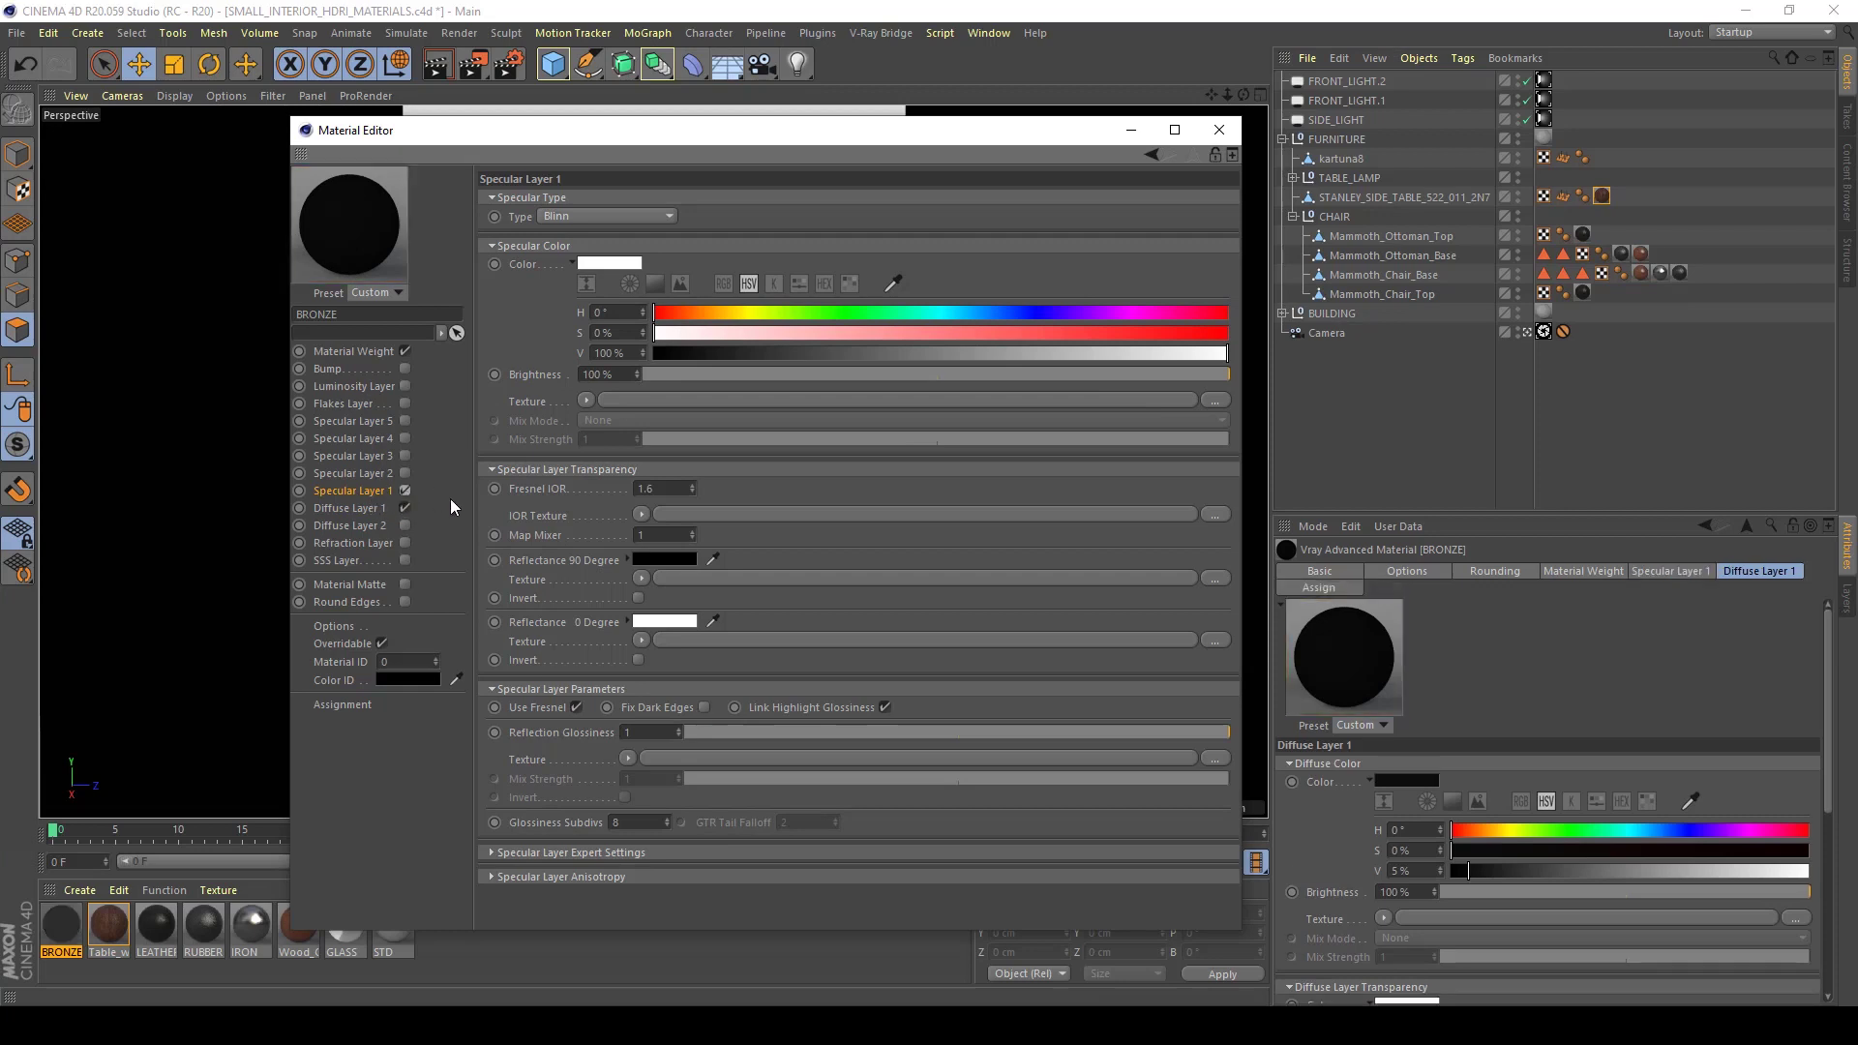
double_click(652, 488)
type("1")
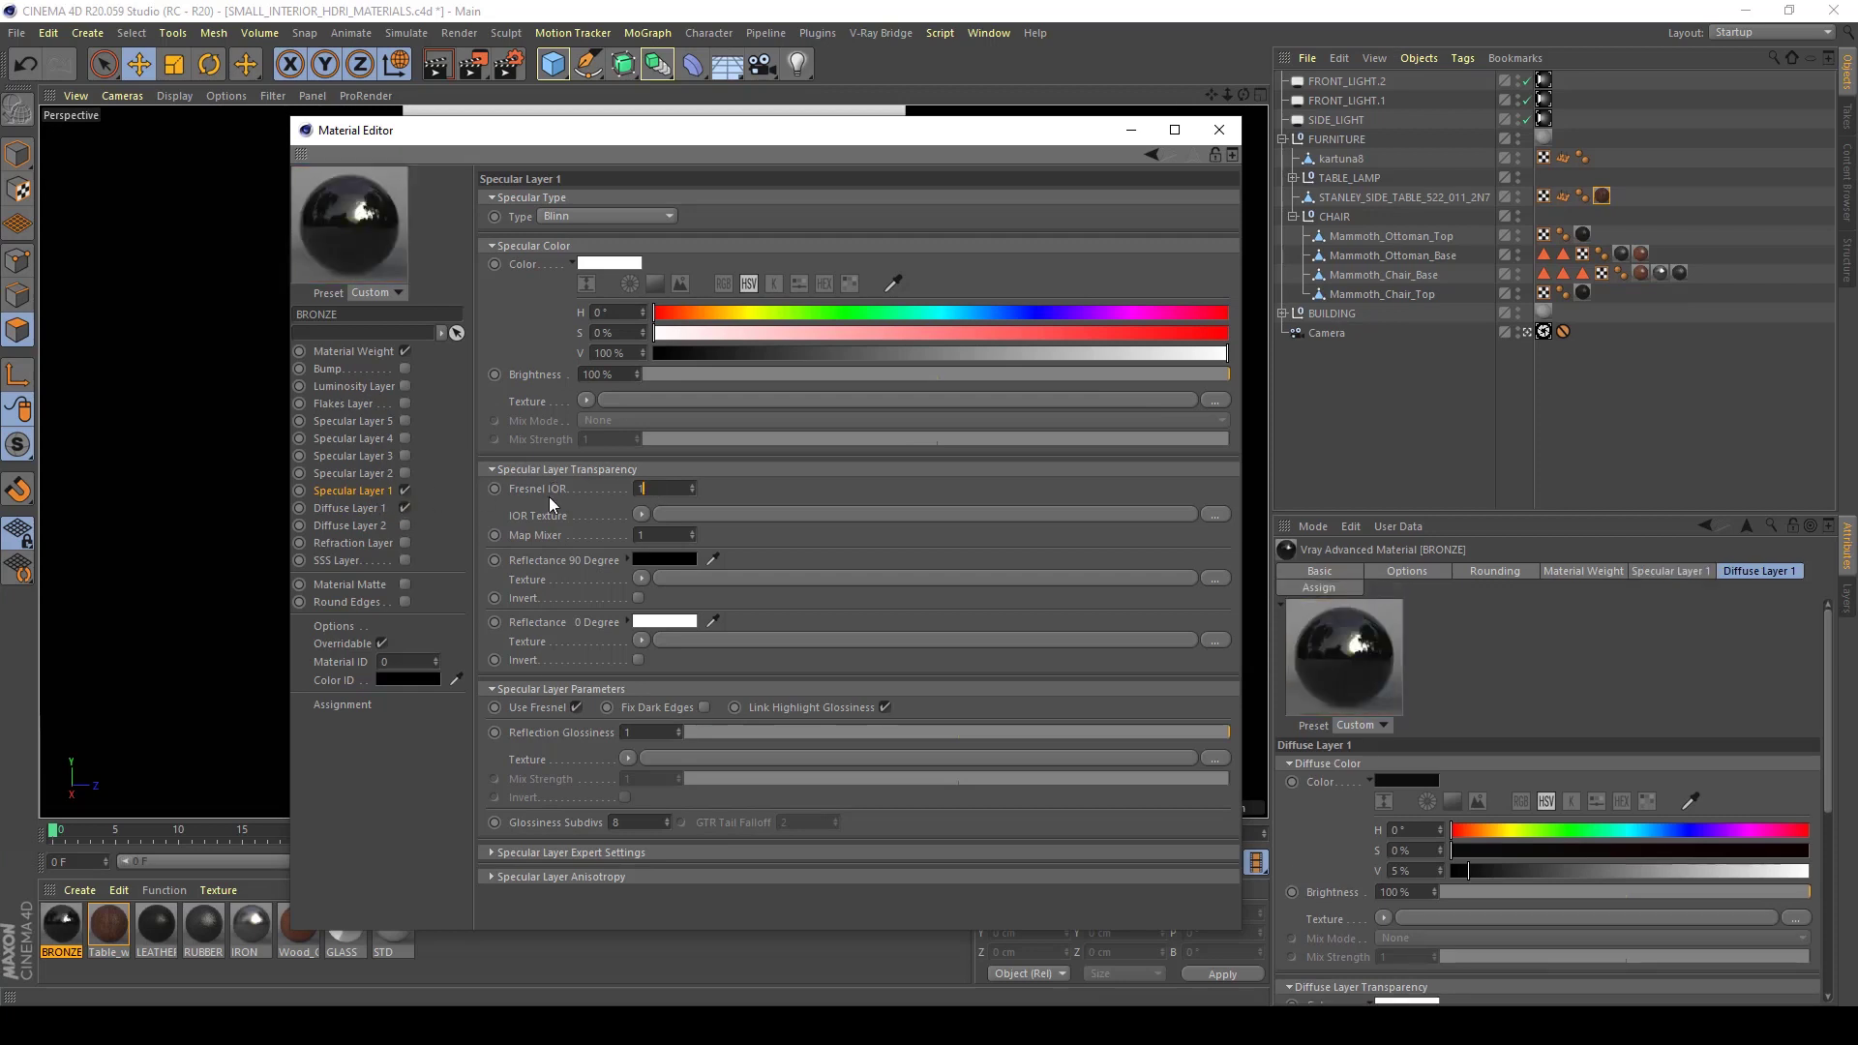
key("BackSpace")
type("8")
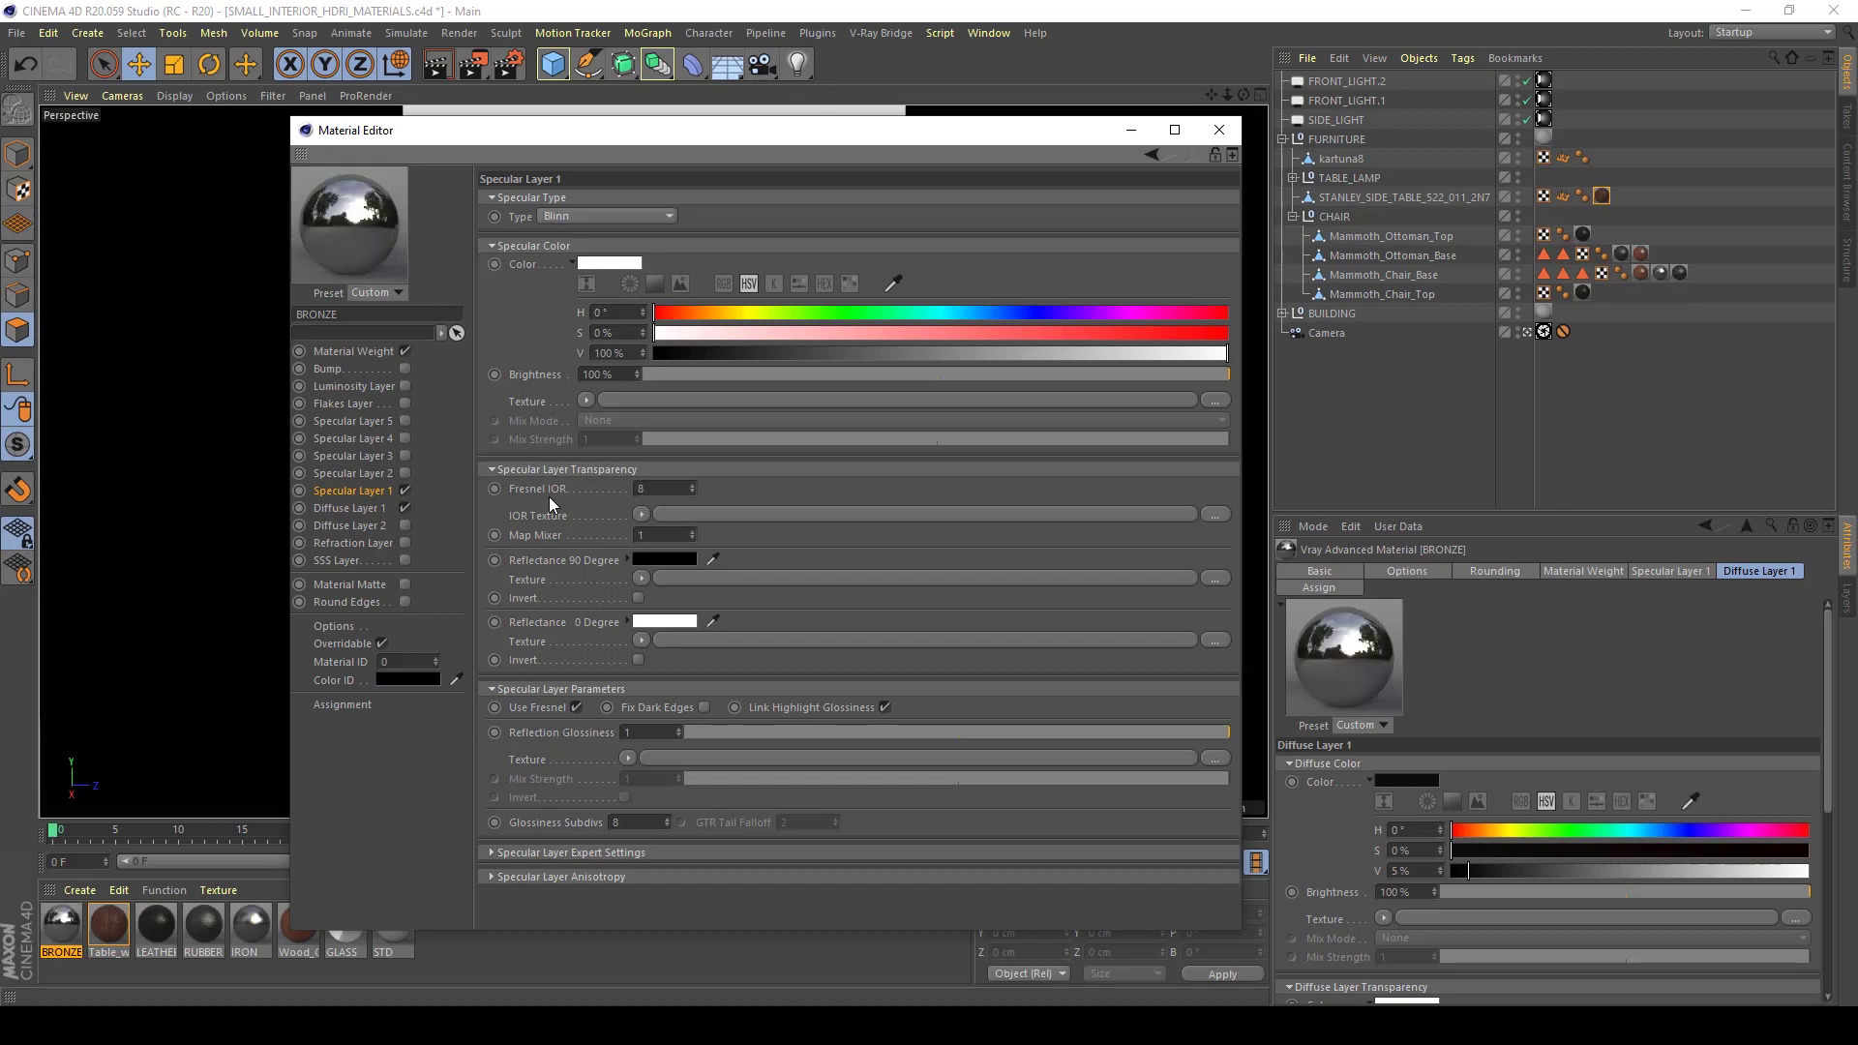
Tint the specular colour warm orange at H 36° and S 44%
left_click_drag(713, 313, 888, 339)
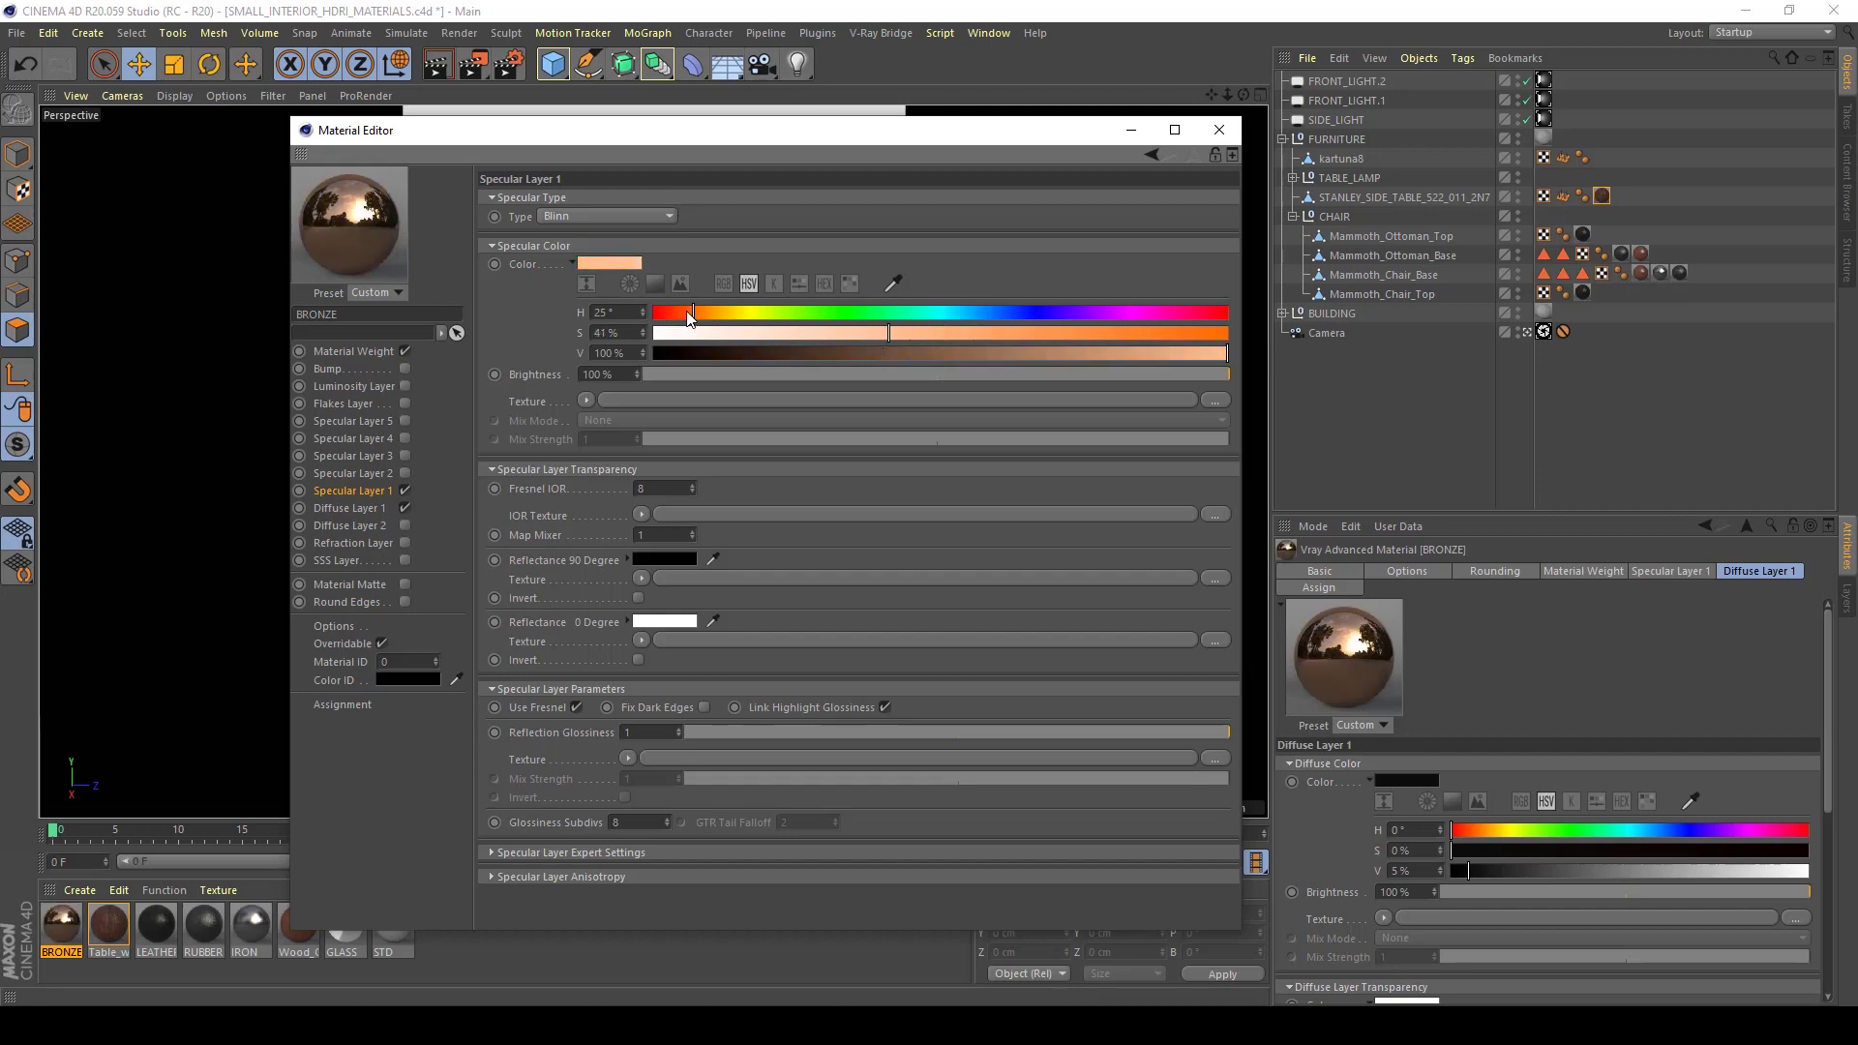
left_click_drag(688, 319, 705, 313)
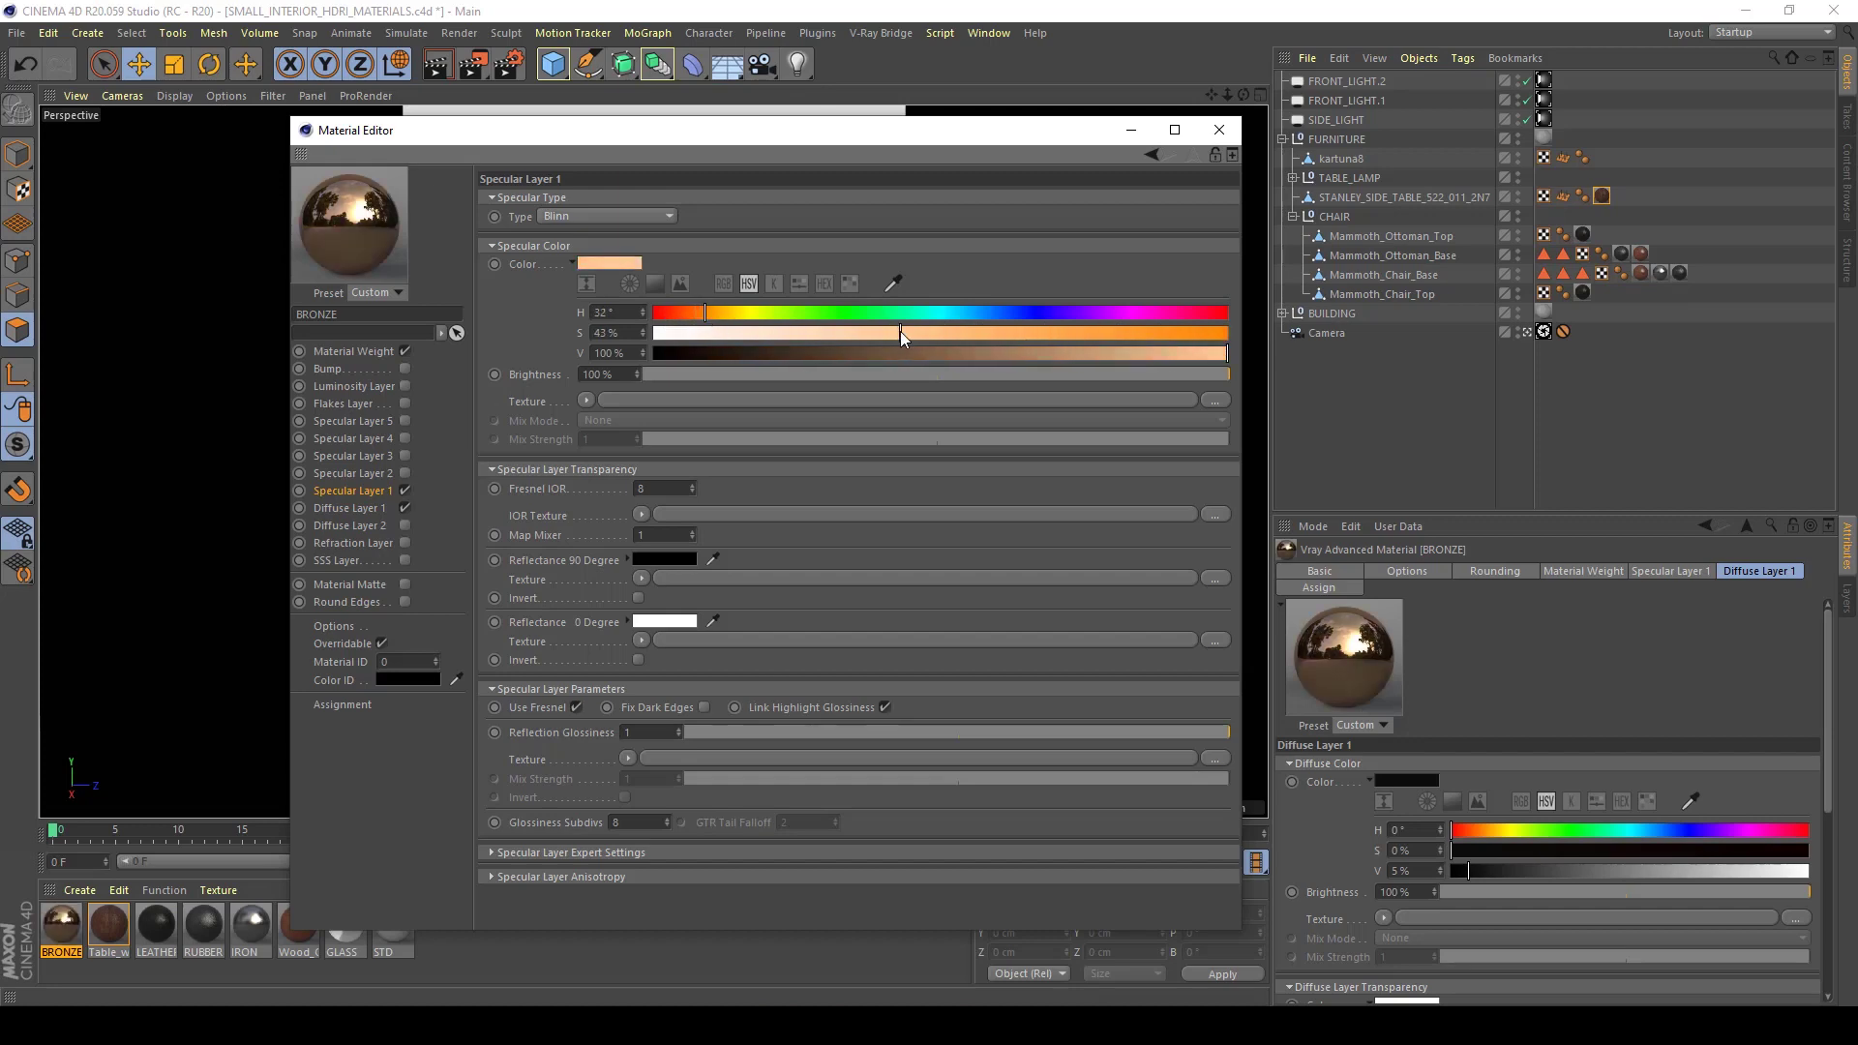
left_click_drag(900, 331, 906, 333)
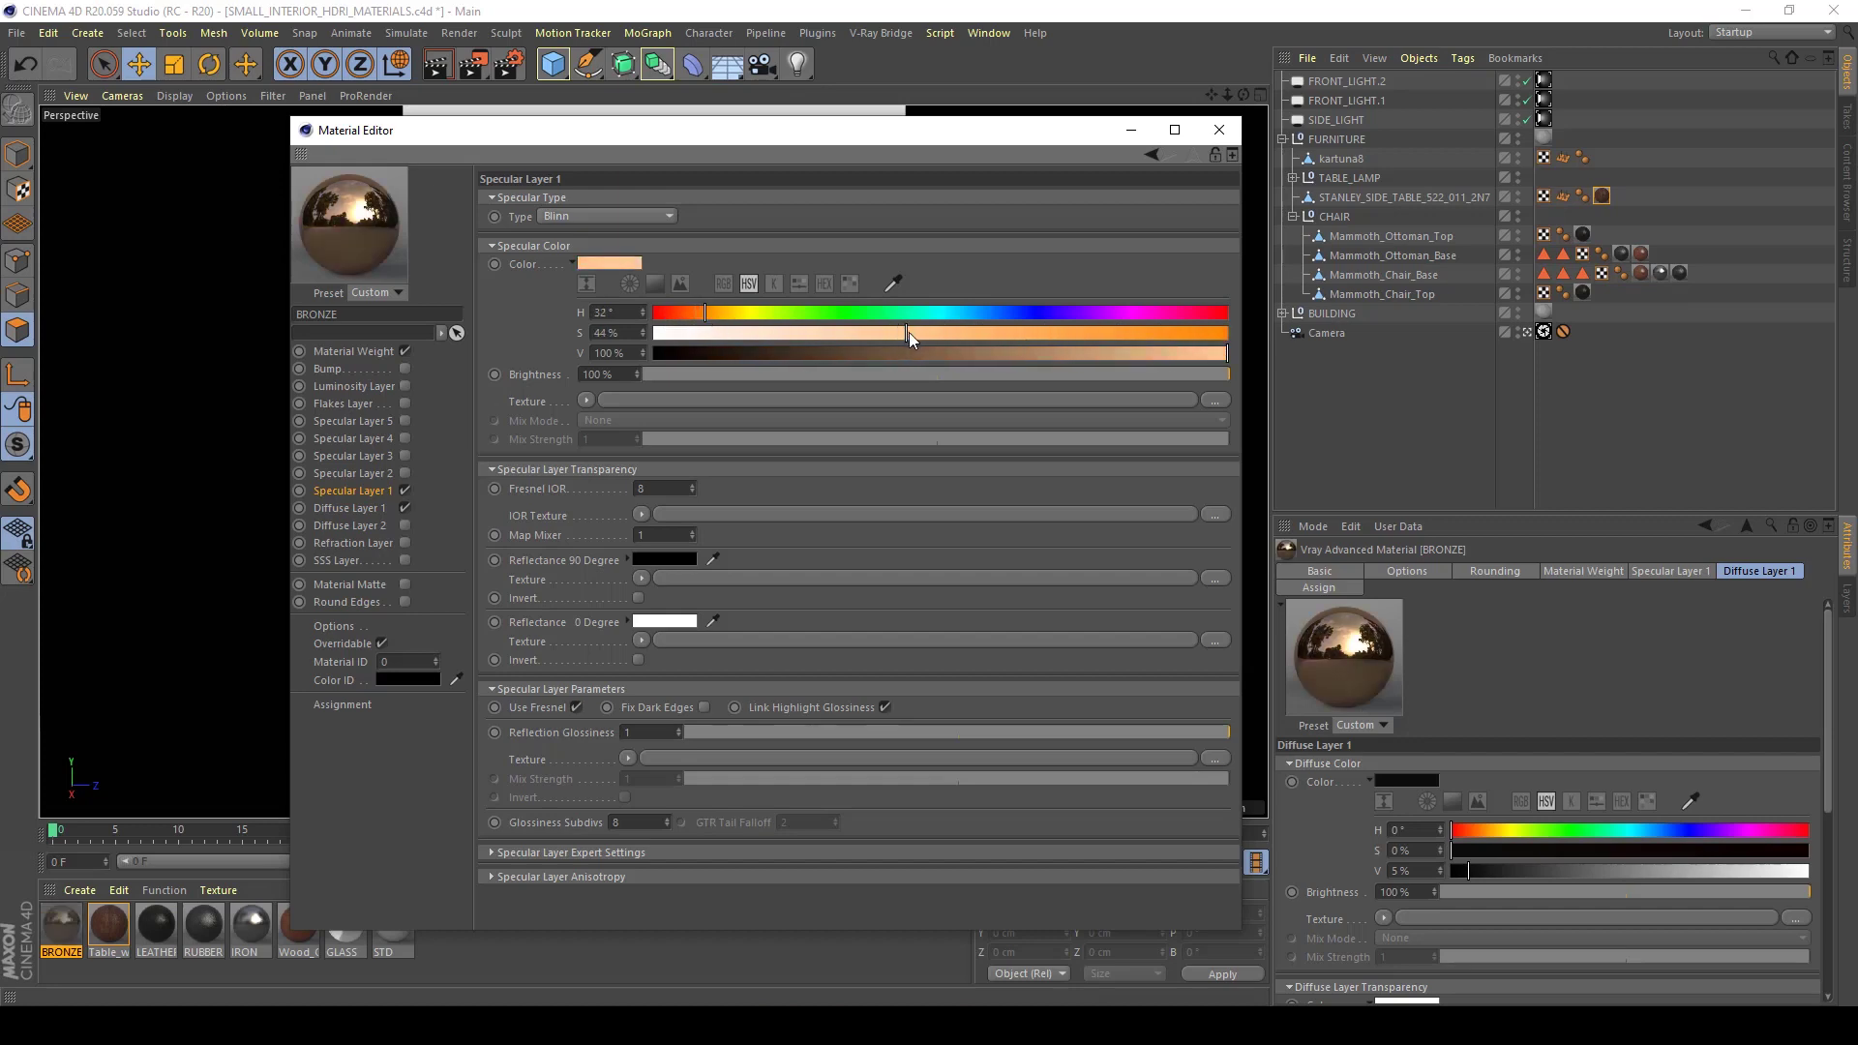
left_click(711, 312)
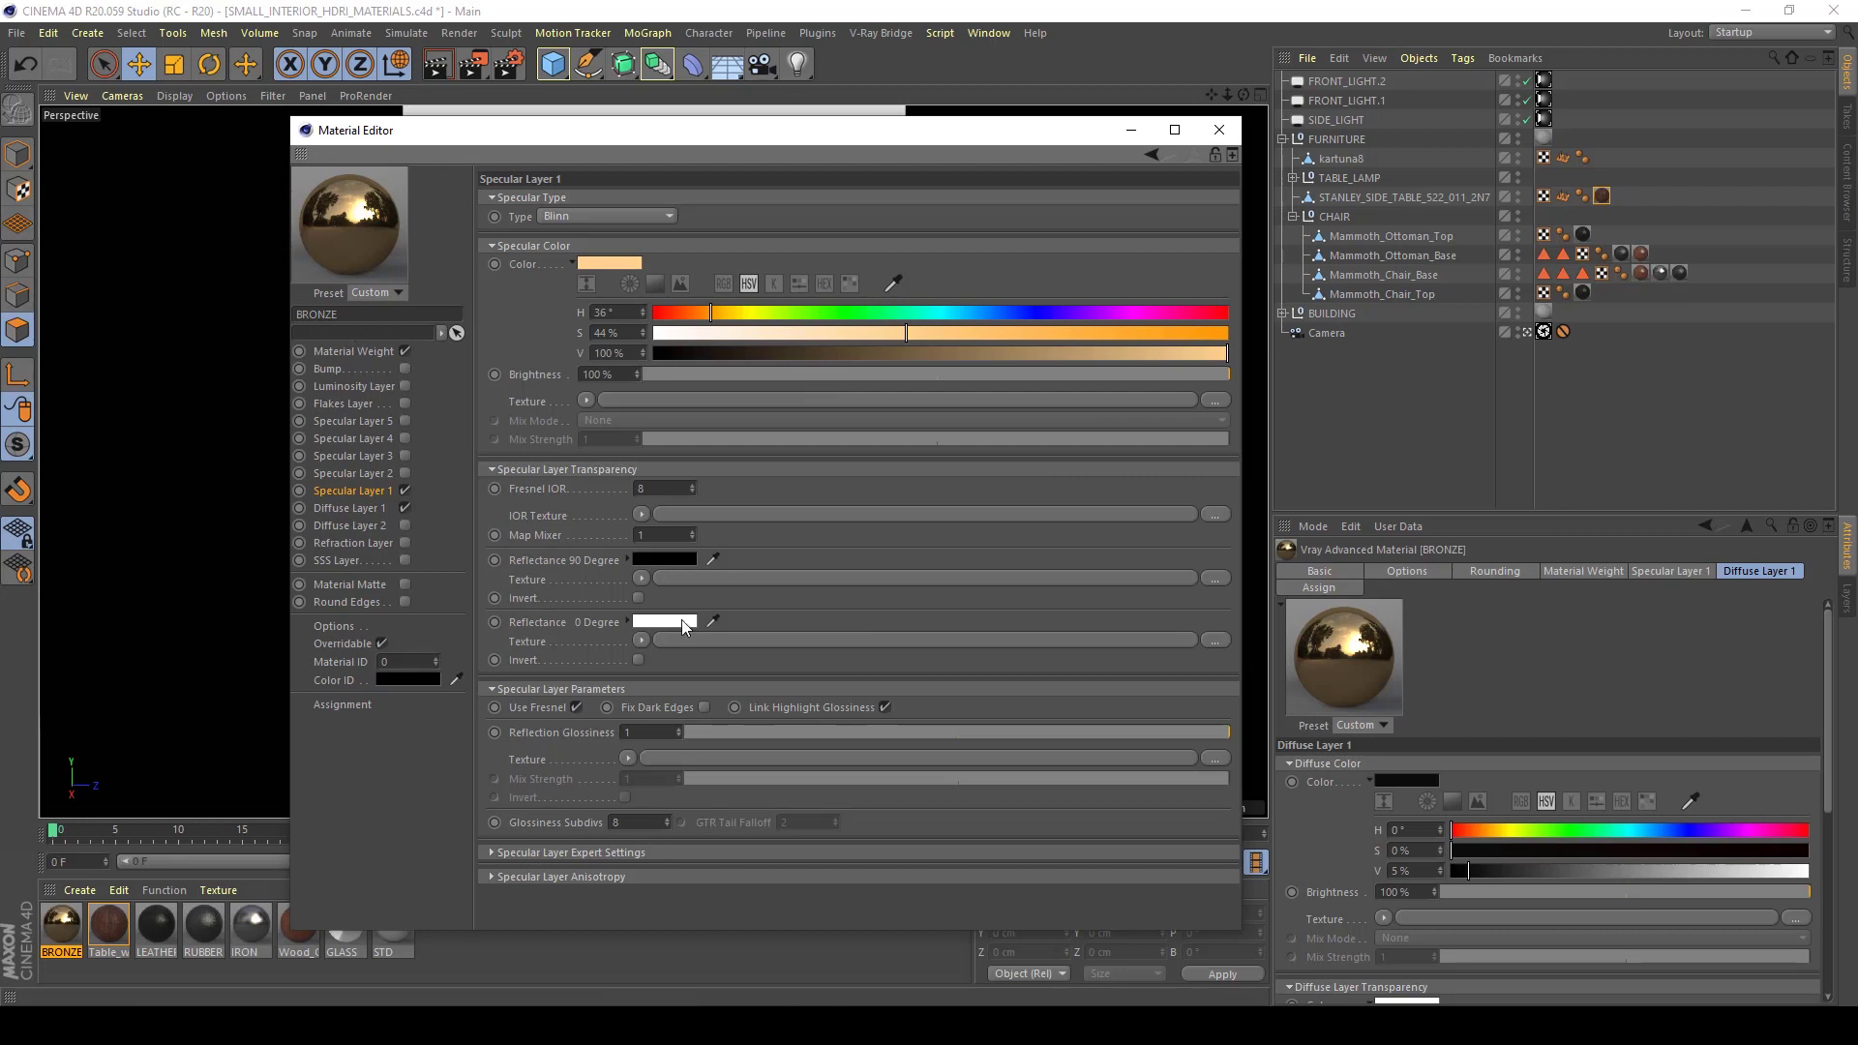
Set the reflection glossiness to 0.7 and close the BRONZE editor
double_click(671, 736)
type("0.6")
key("Return")
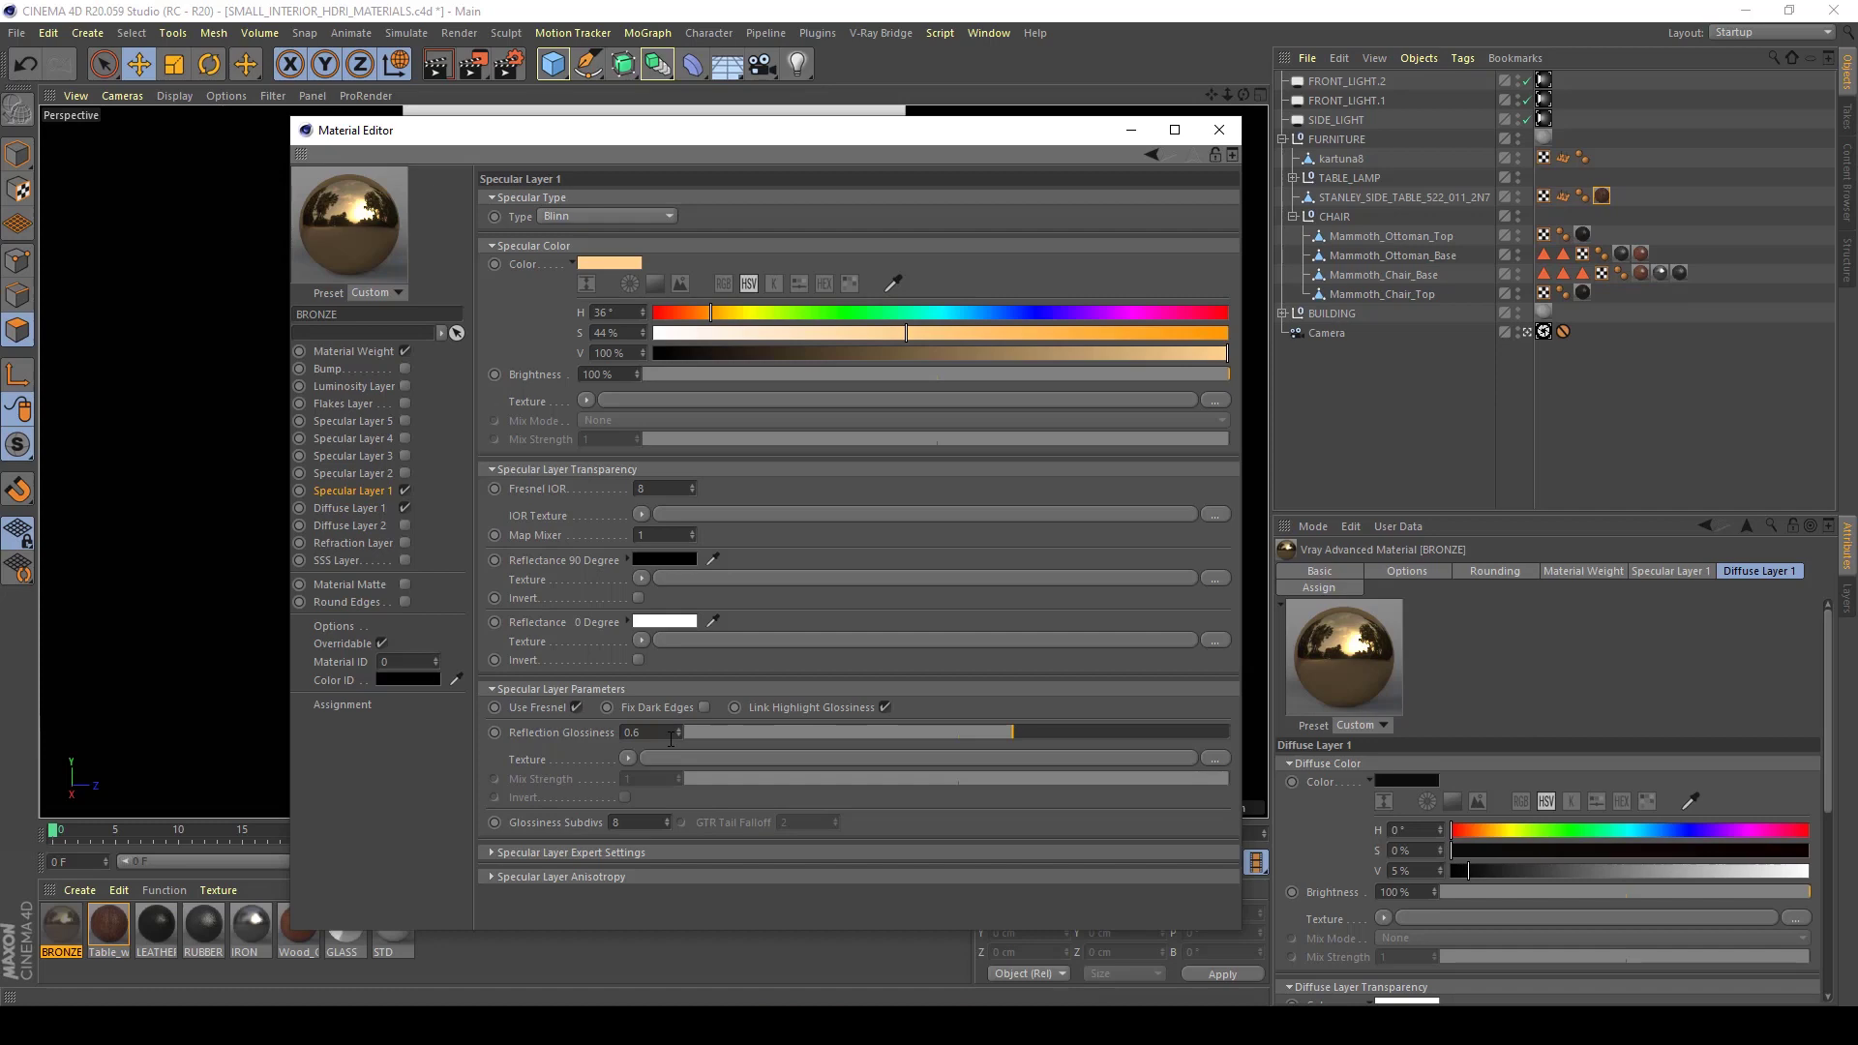
left_click(648, 732)
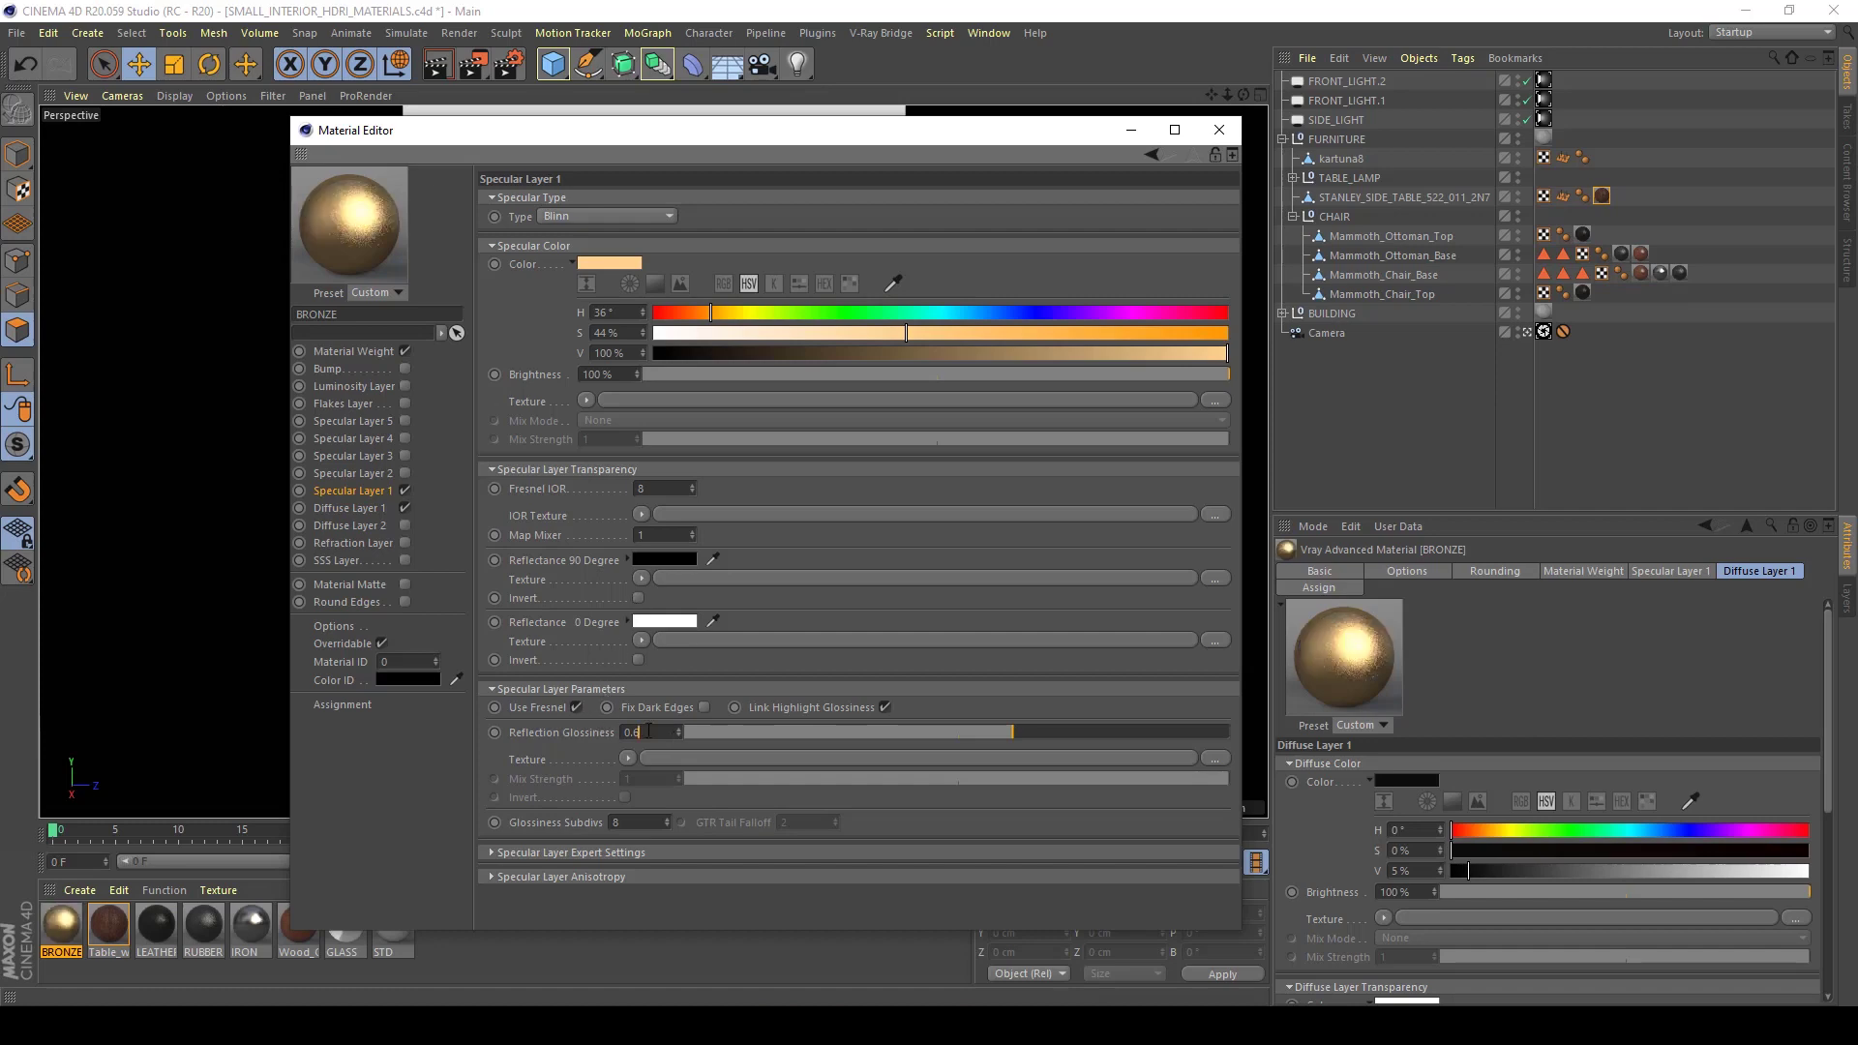
key("BackSpace")
type("7")
key("Return")
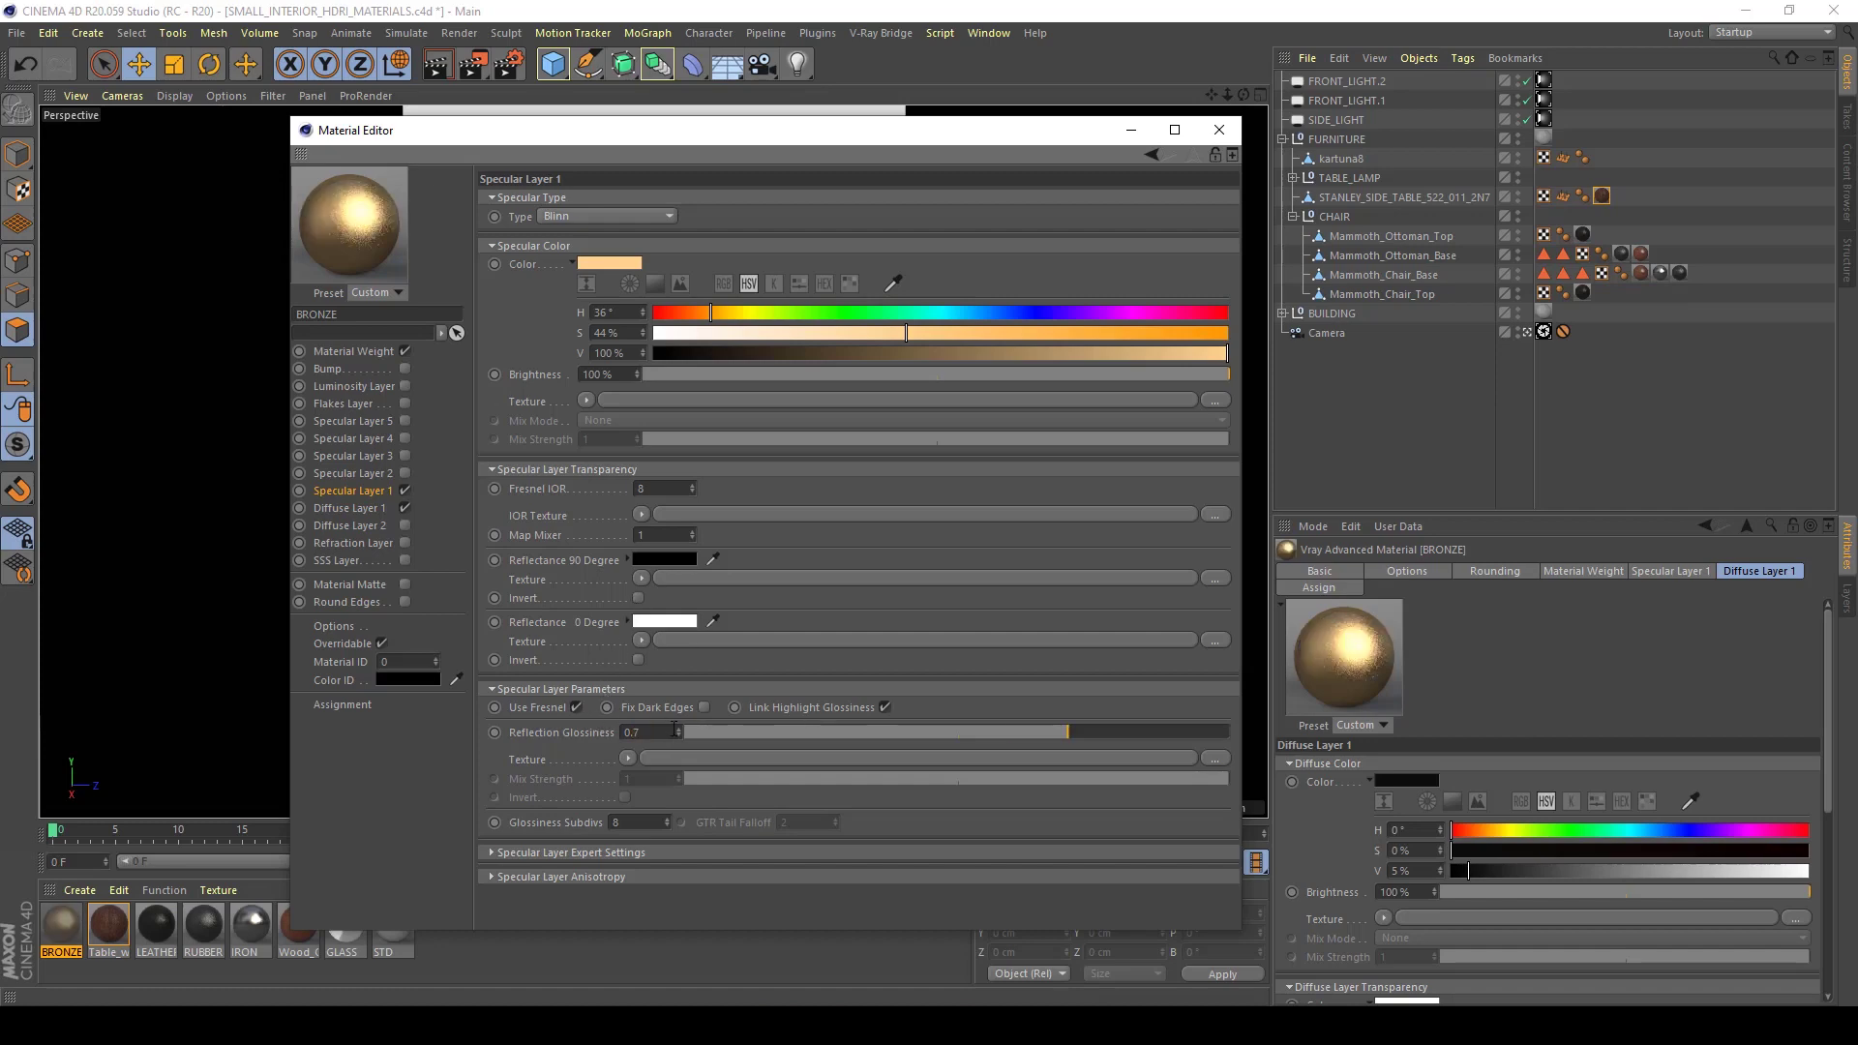
left_click(1219, 130)
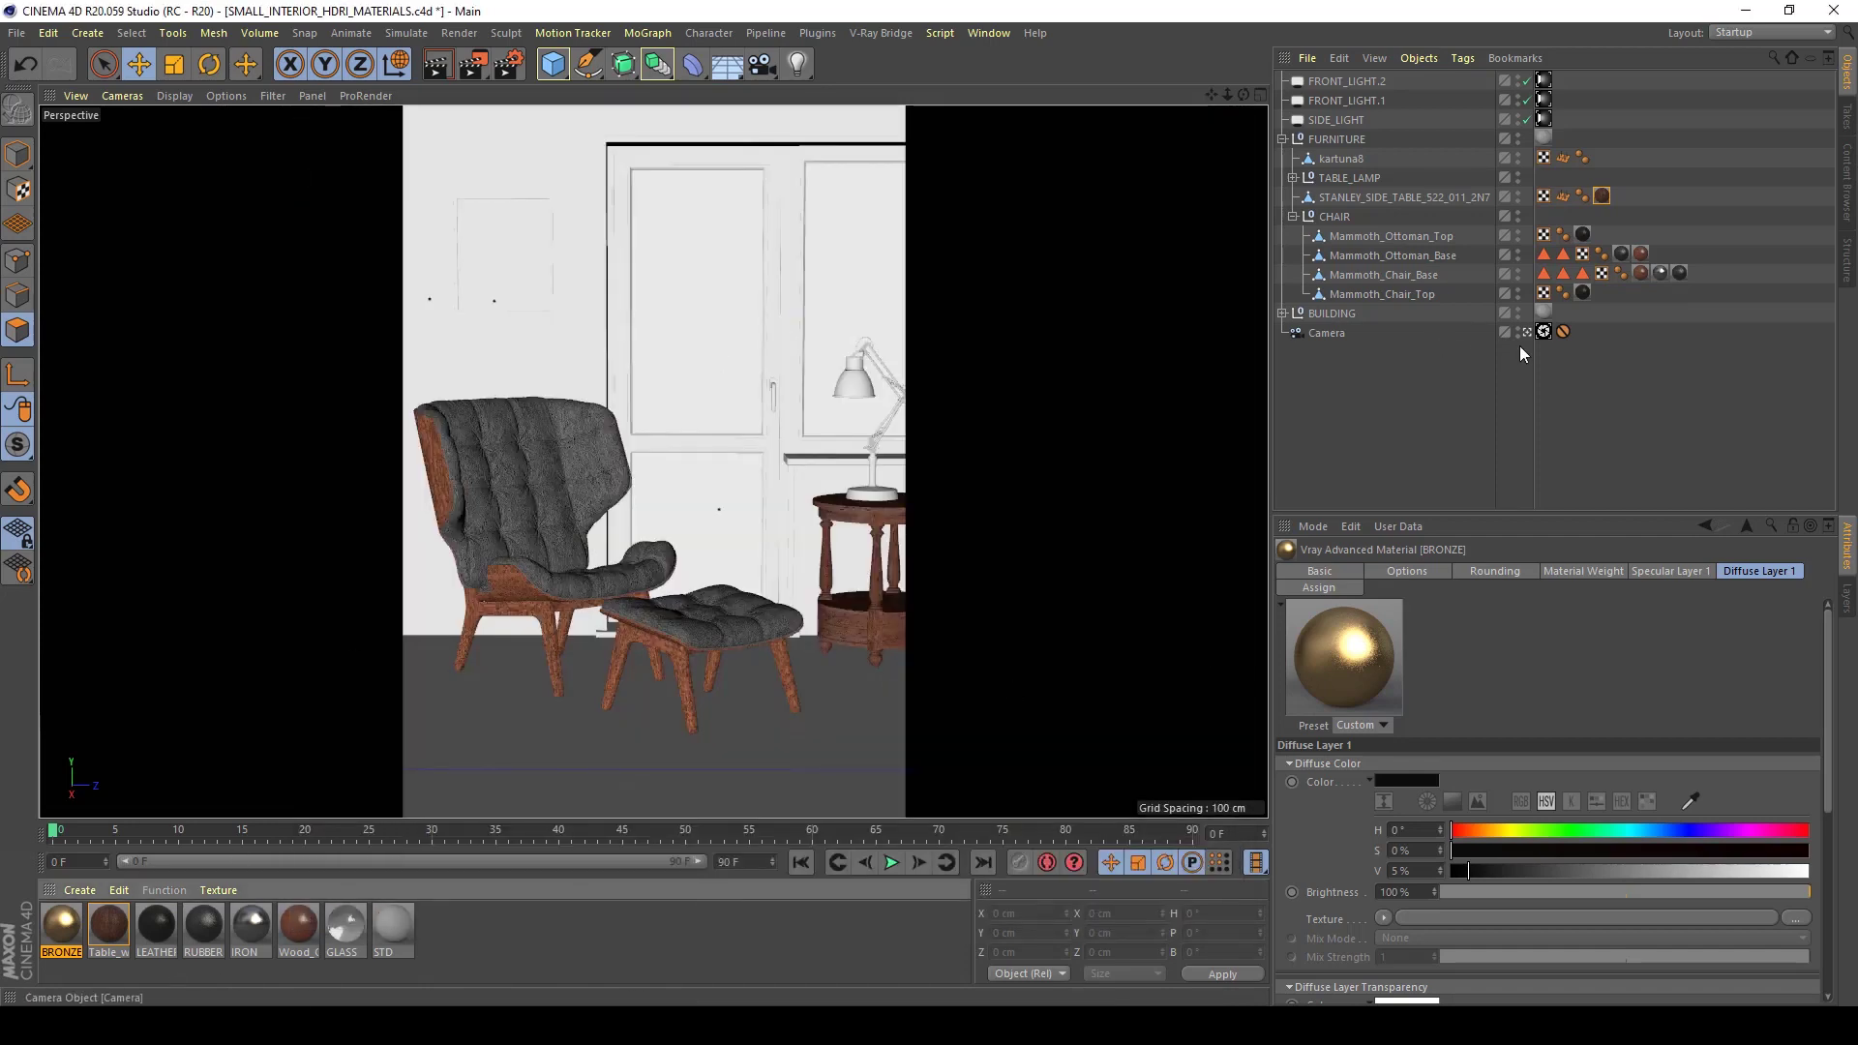
Zoom in on the side table and select its drawer knob polygons
left_click_drag(1523, 329, 1357, 424)
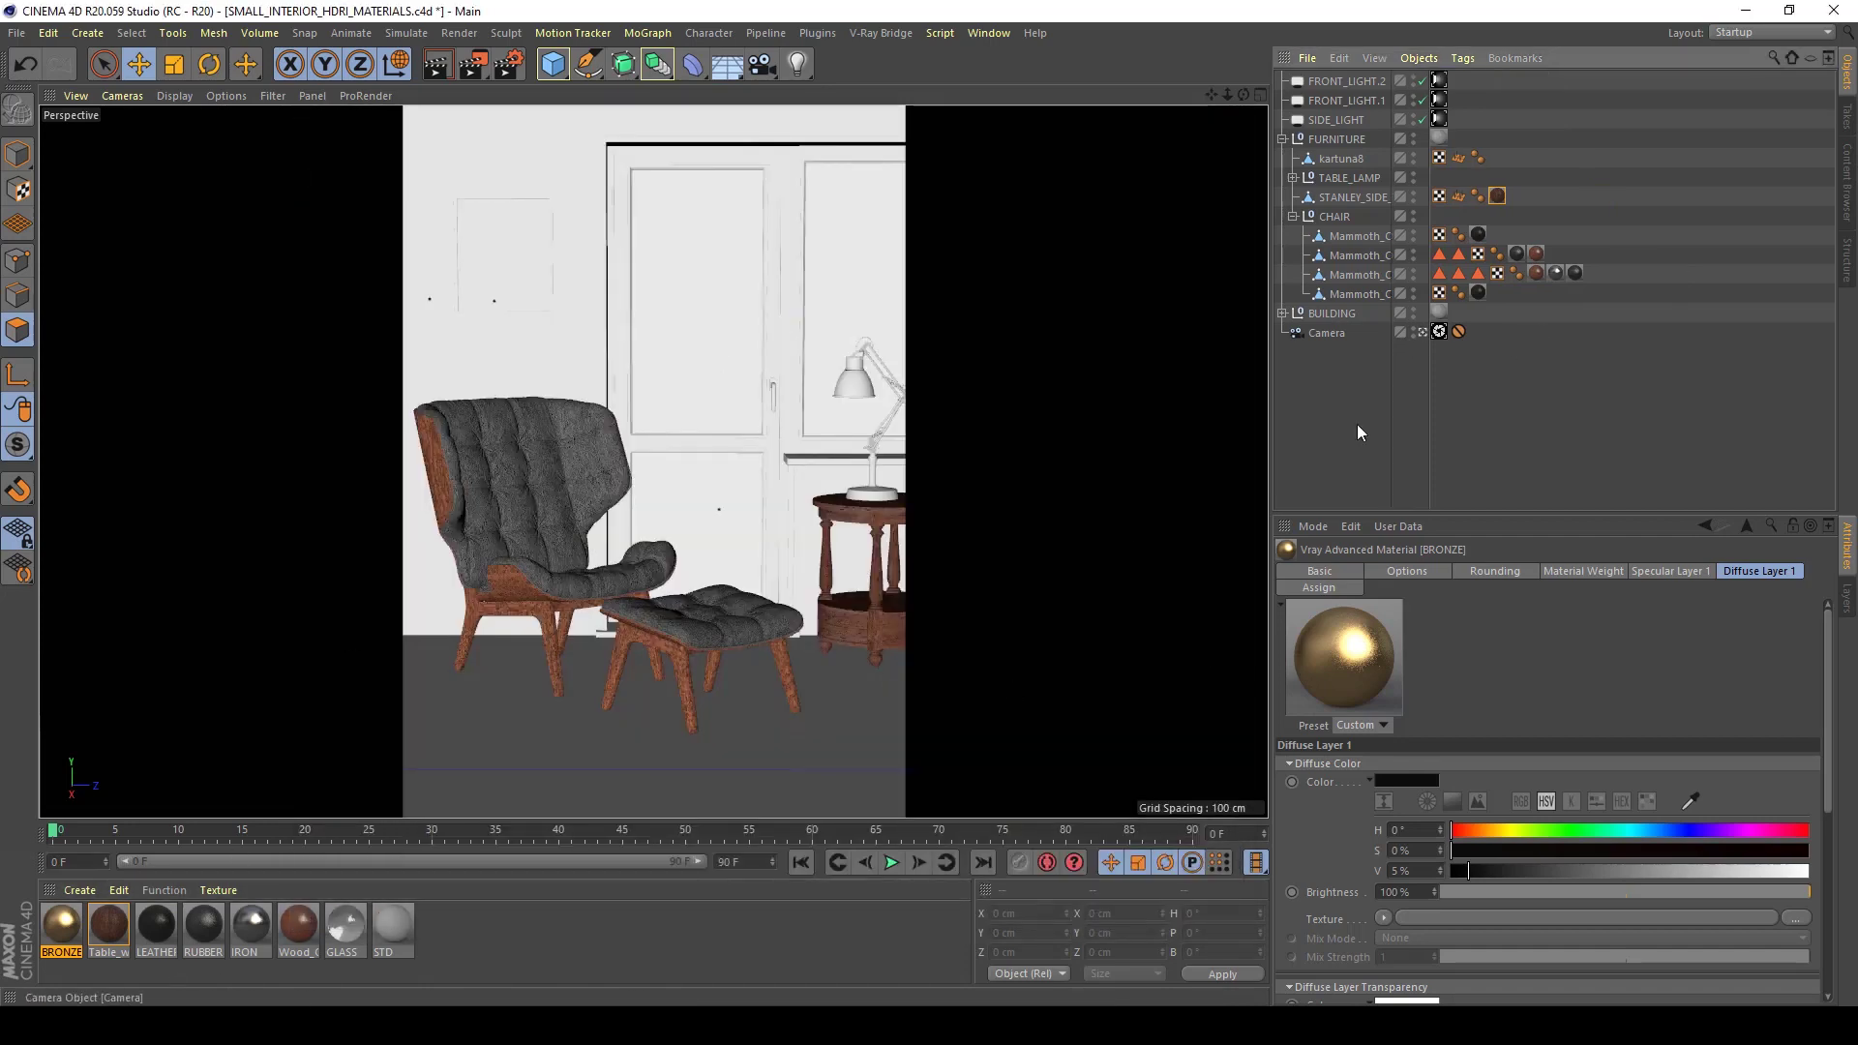
left_click(1423, 333)
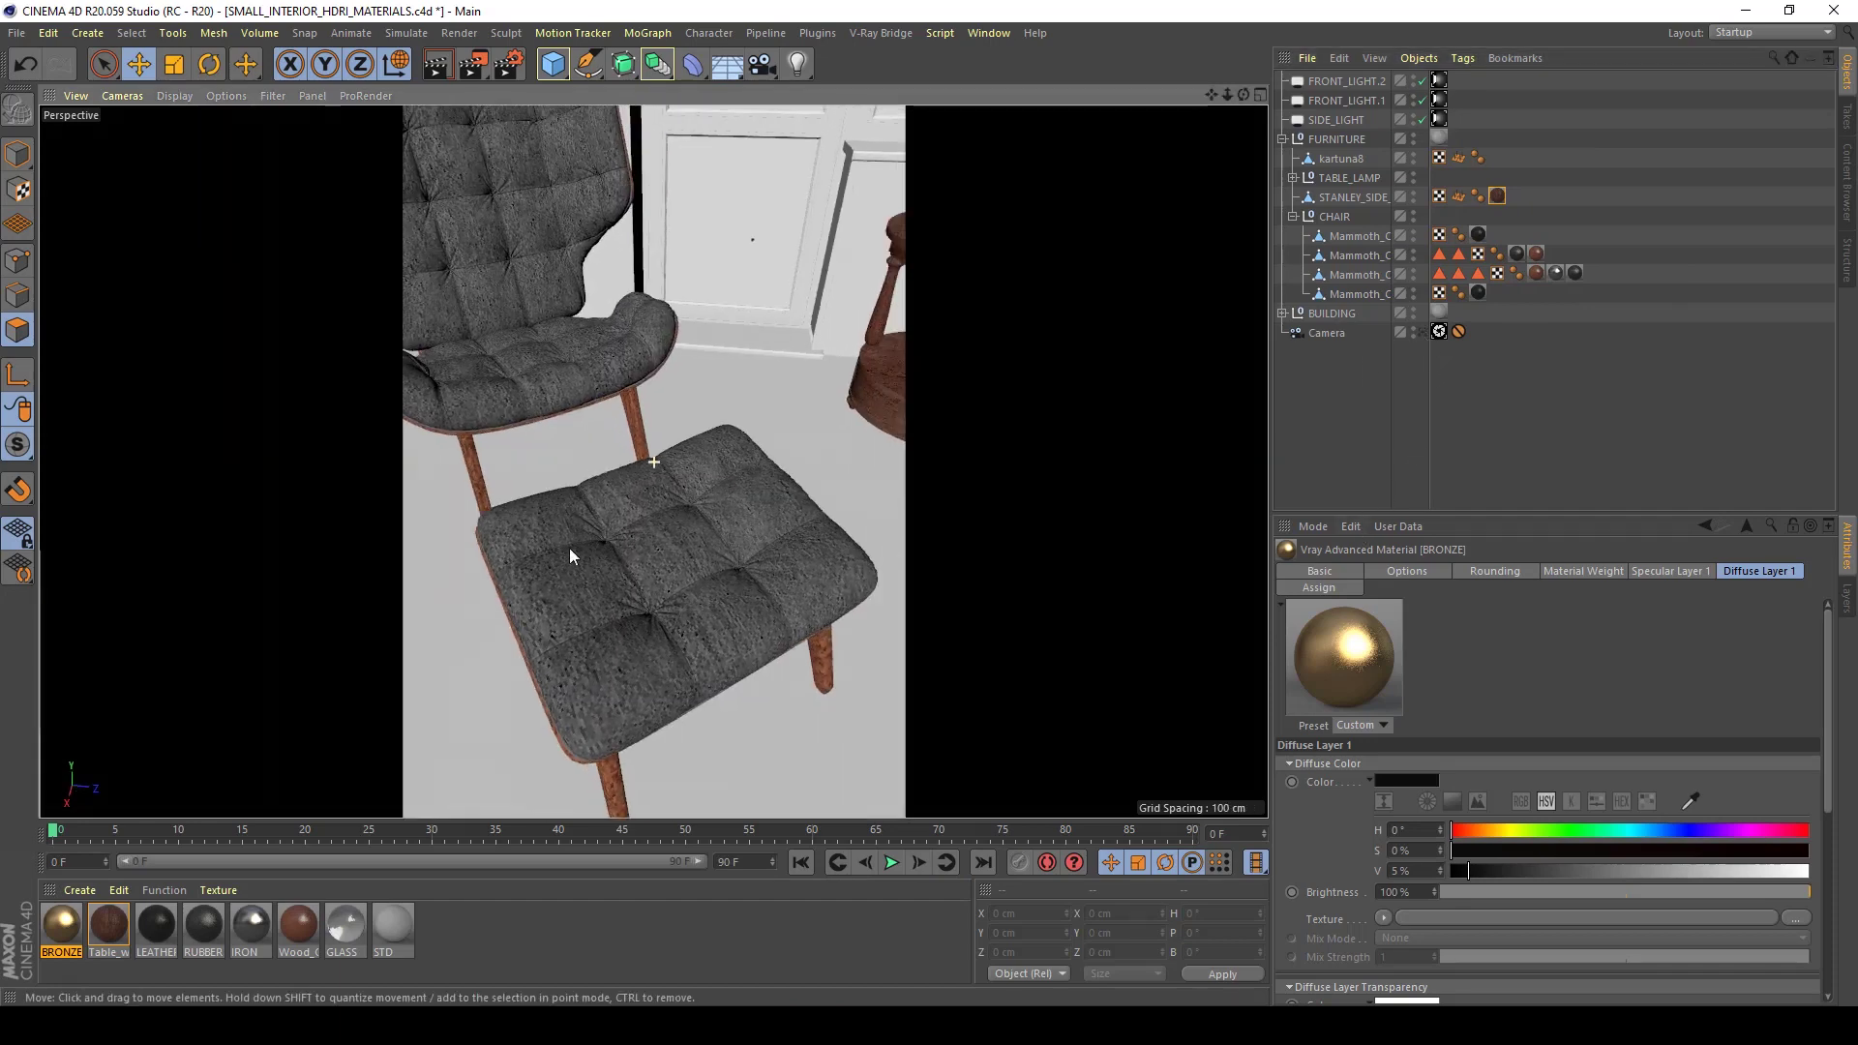
left_click_drag(569, 548, 676, 385, "alt")
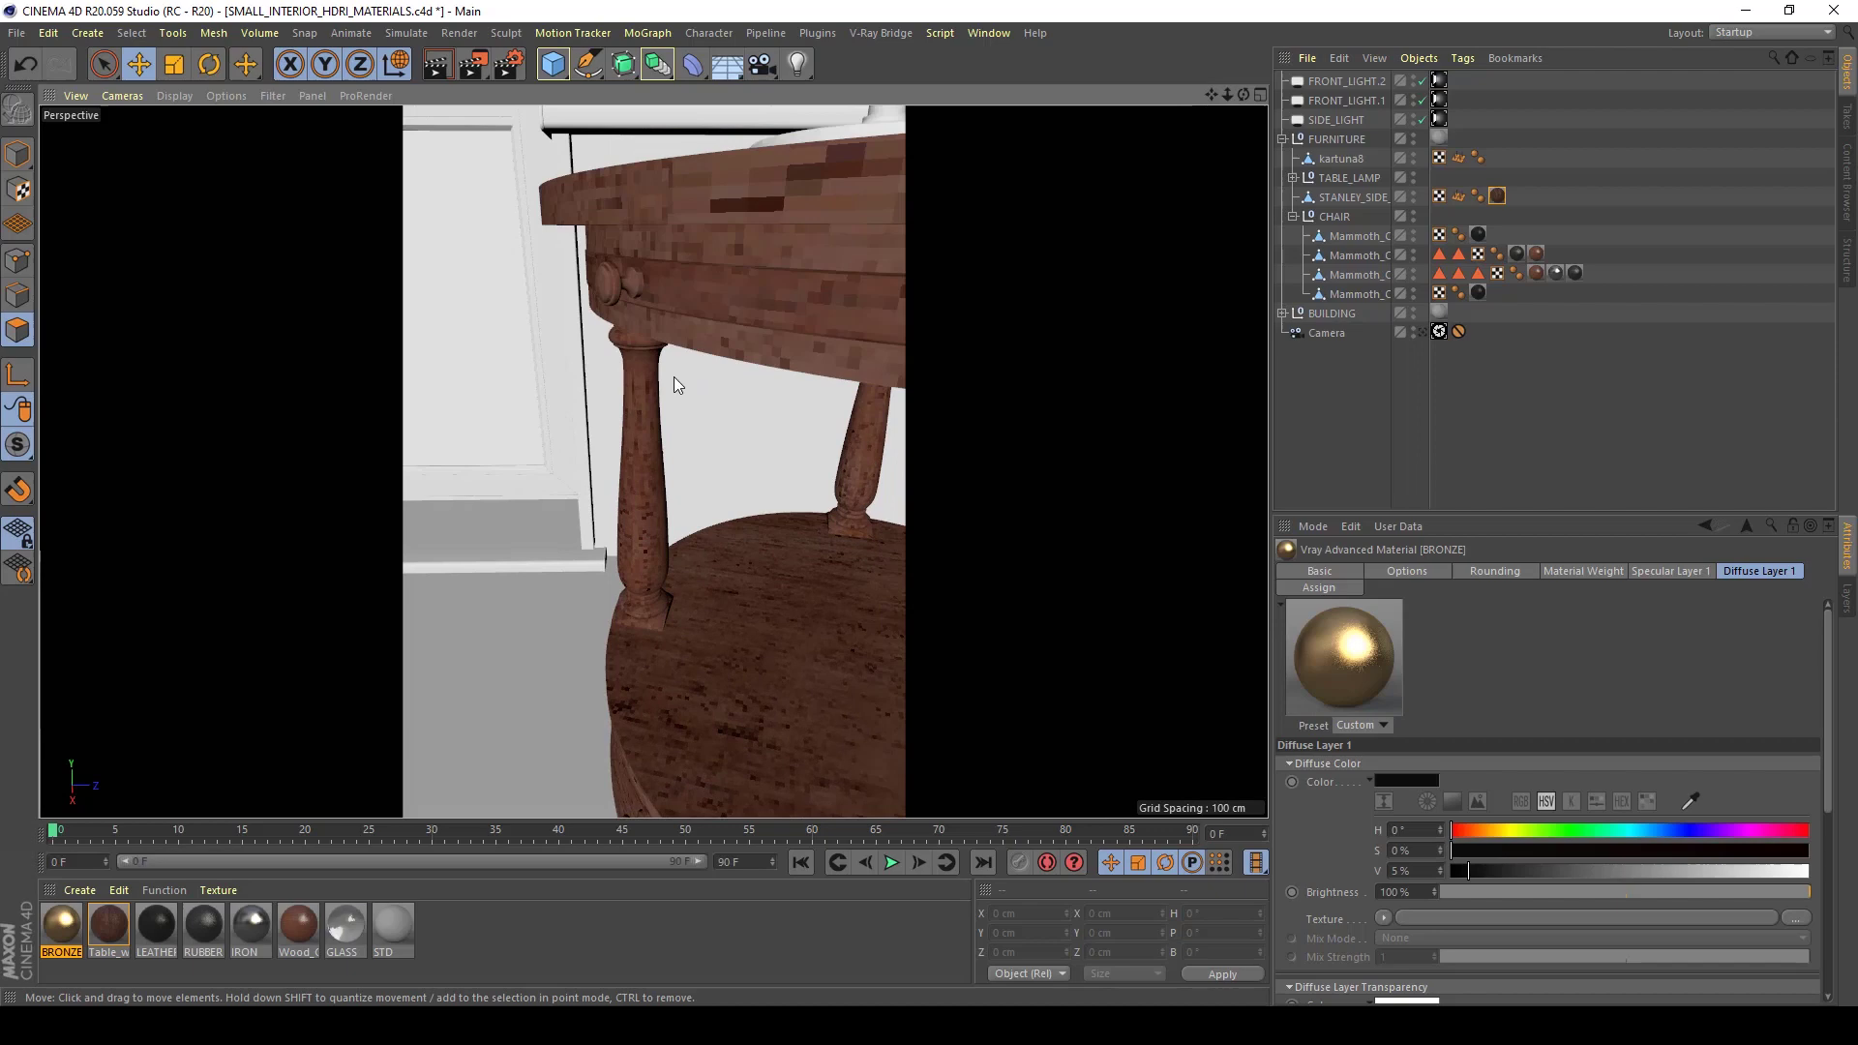
left_click(637, 291)
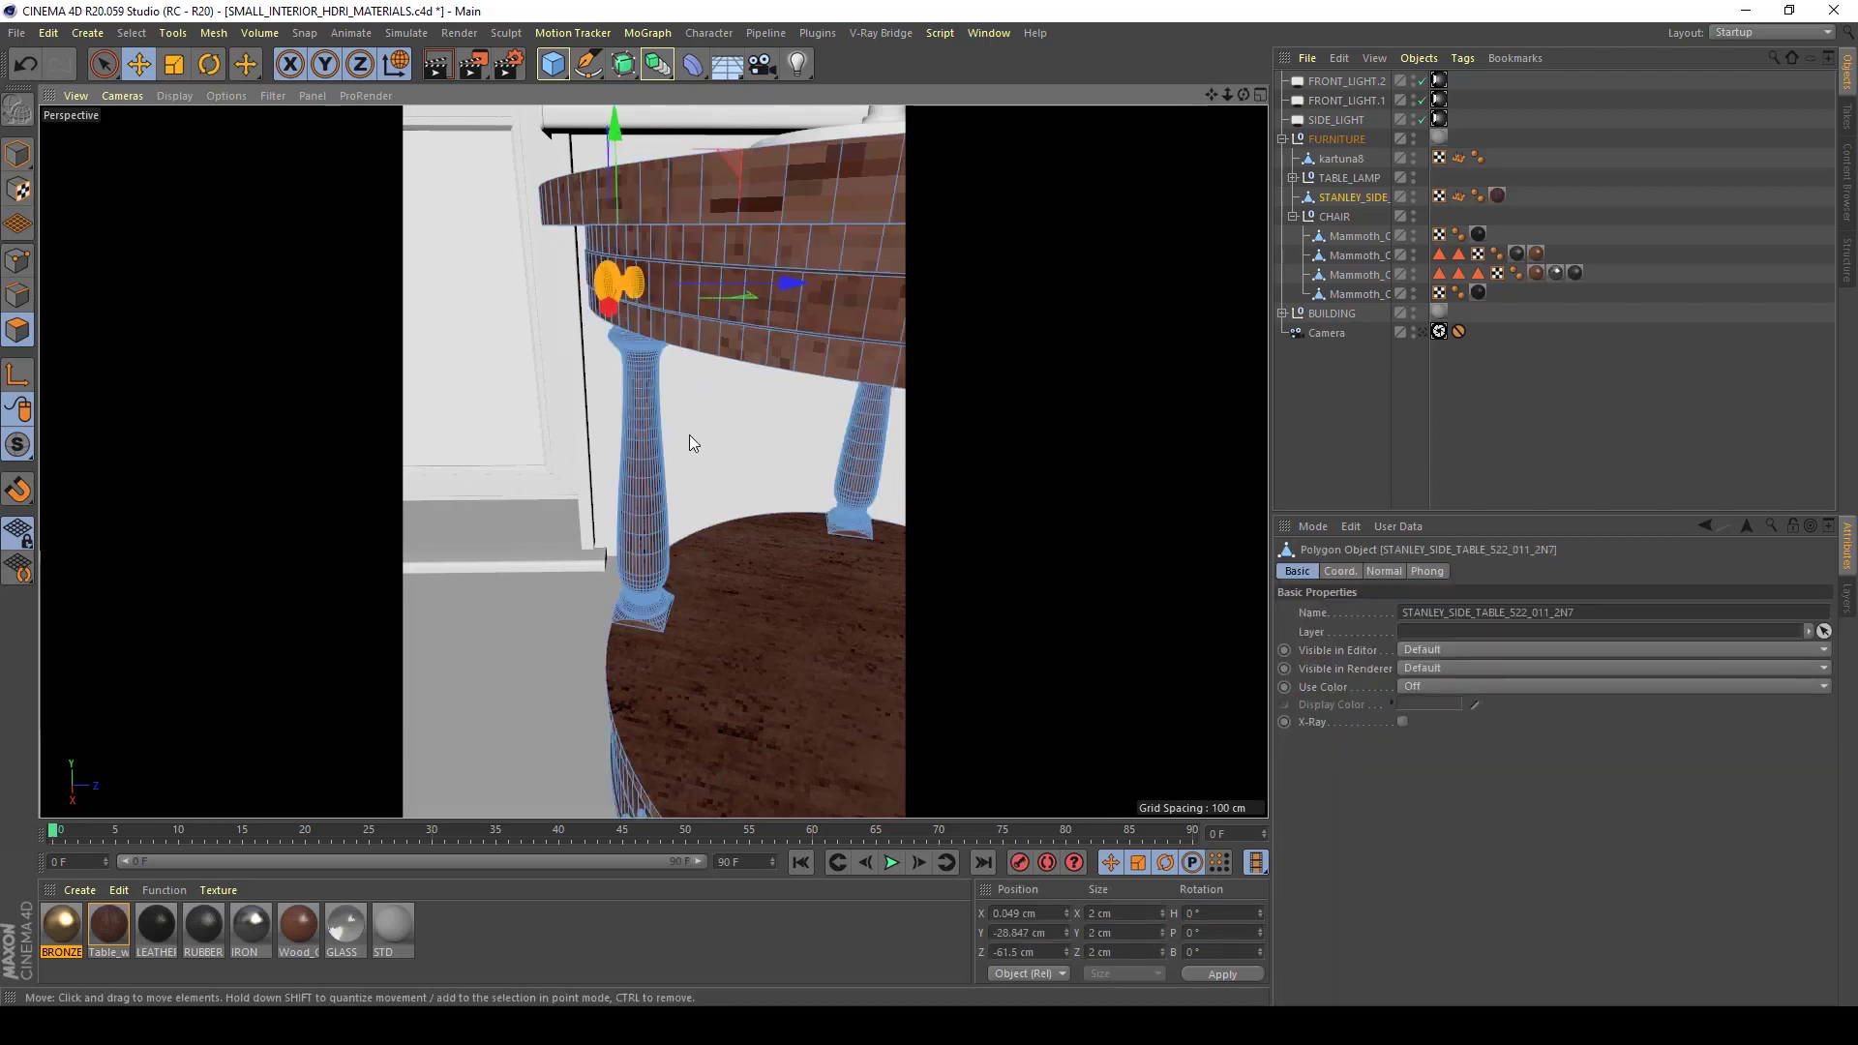
left_click_drag(660, 486, 721, 595, "alt")
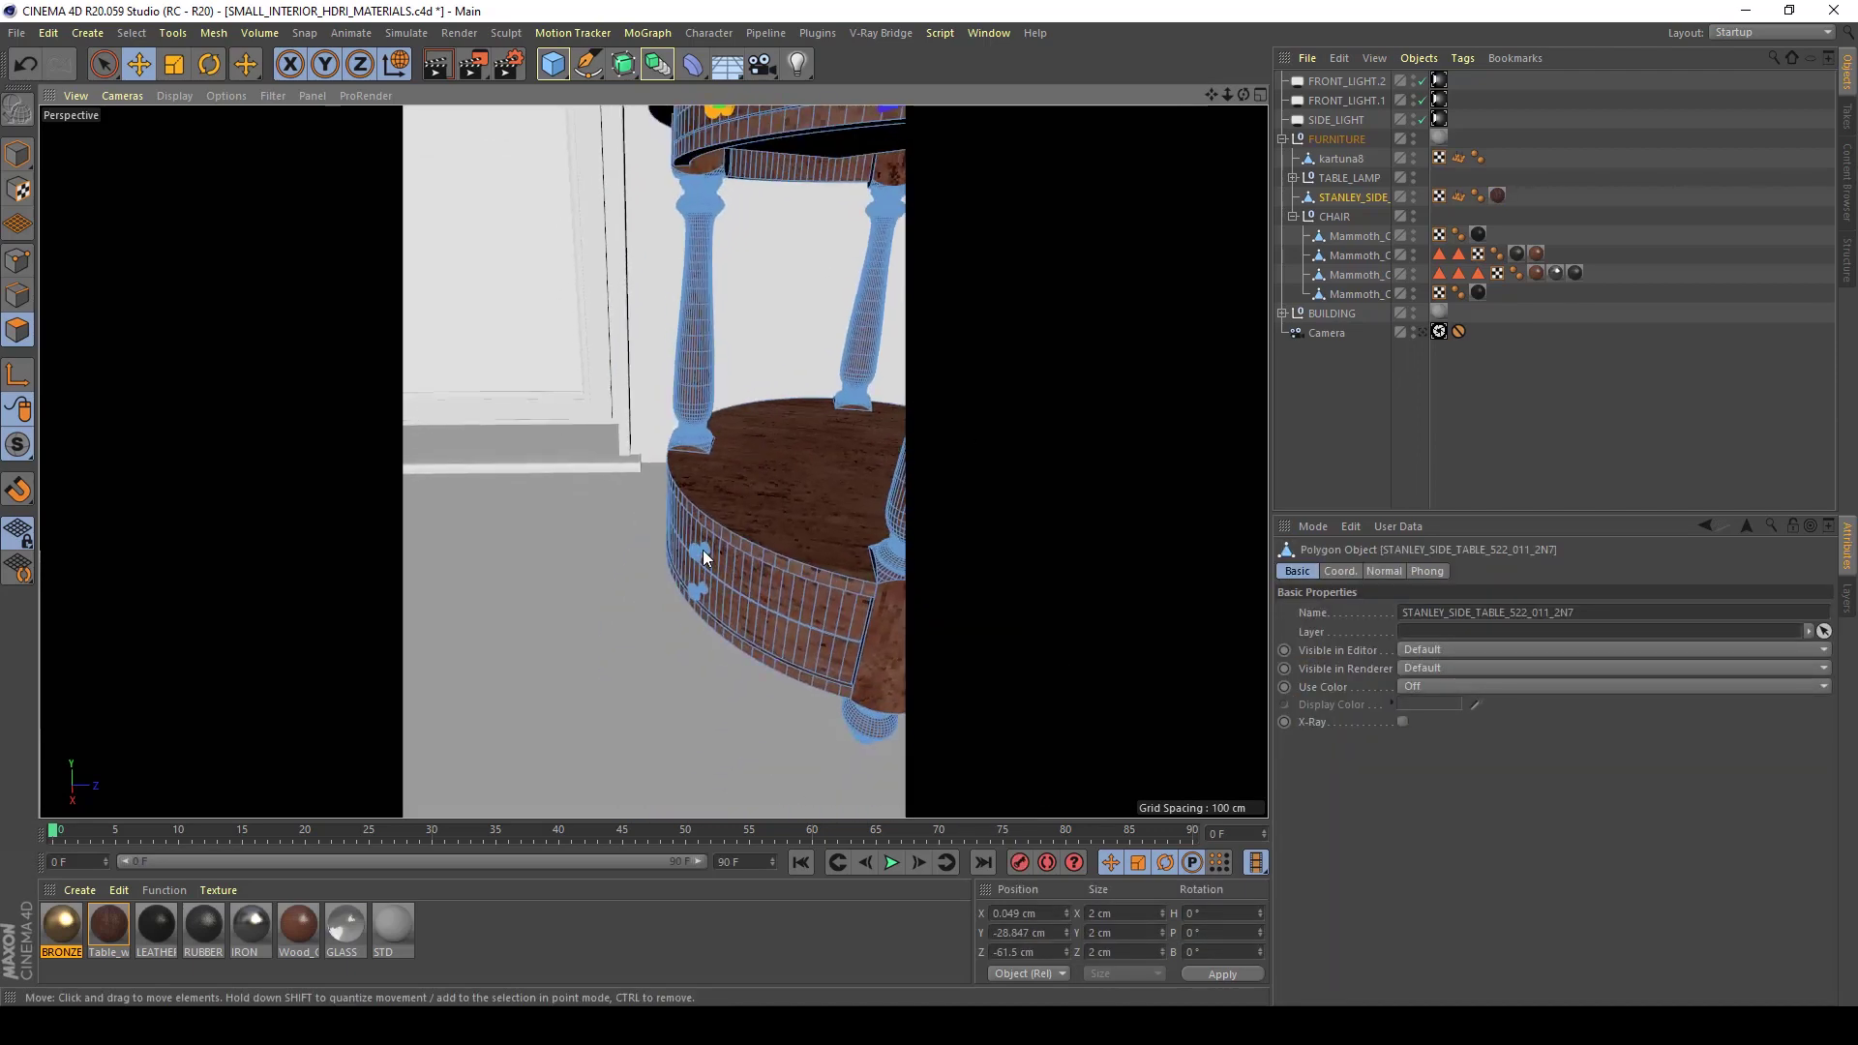
left_click(701, 553)
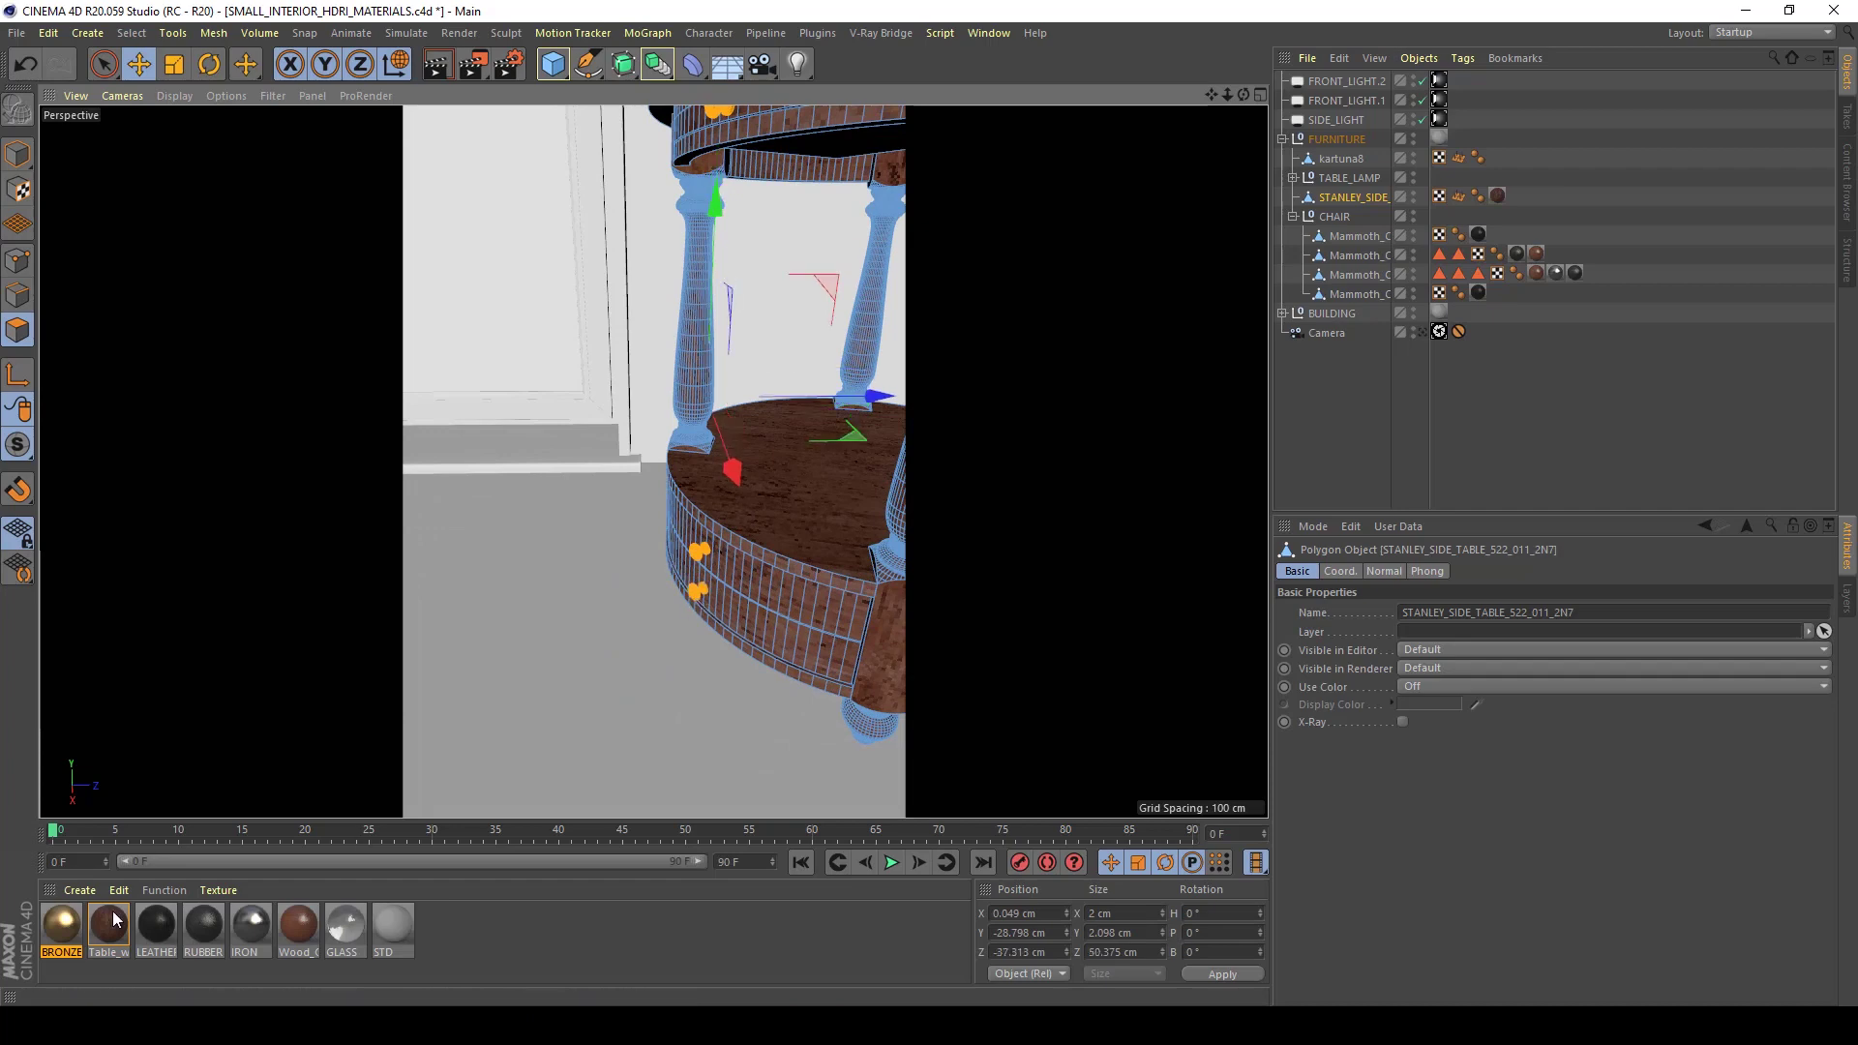
Apply BRONZE to the knobs, return to the Camera view, and save SMALL_INTERIOR_HDRI_MATERIALS.c4d
left_click_drag(113, 920, 674, 652)
left_click_drag(707, 560, 708, 560)
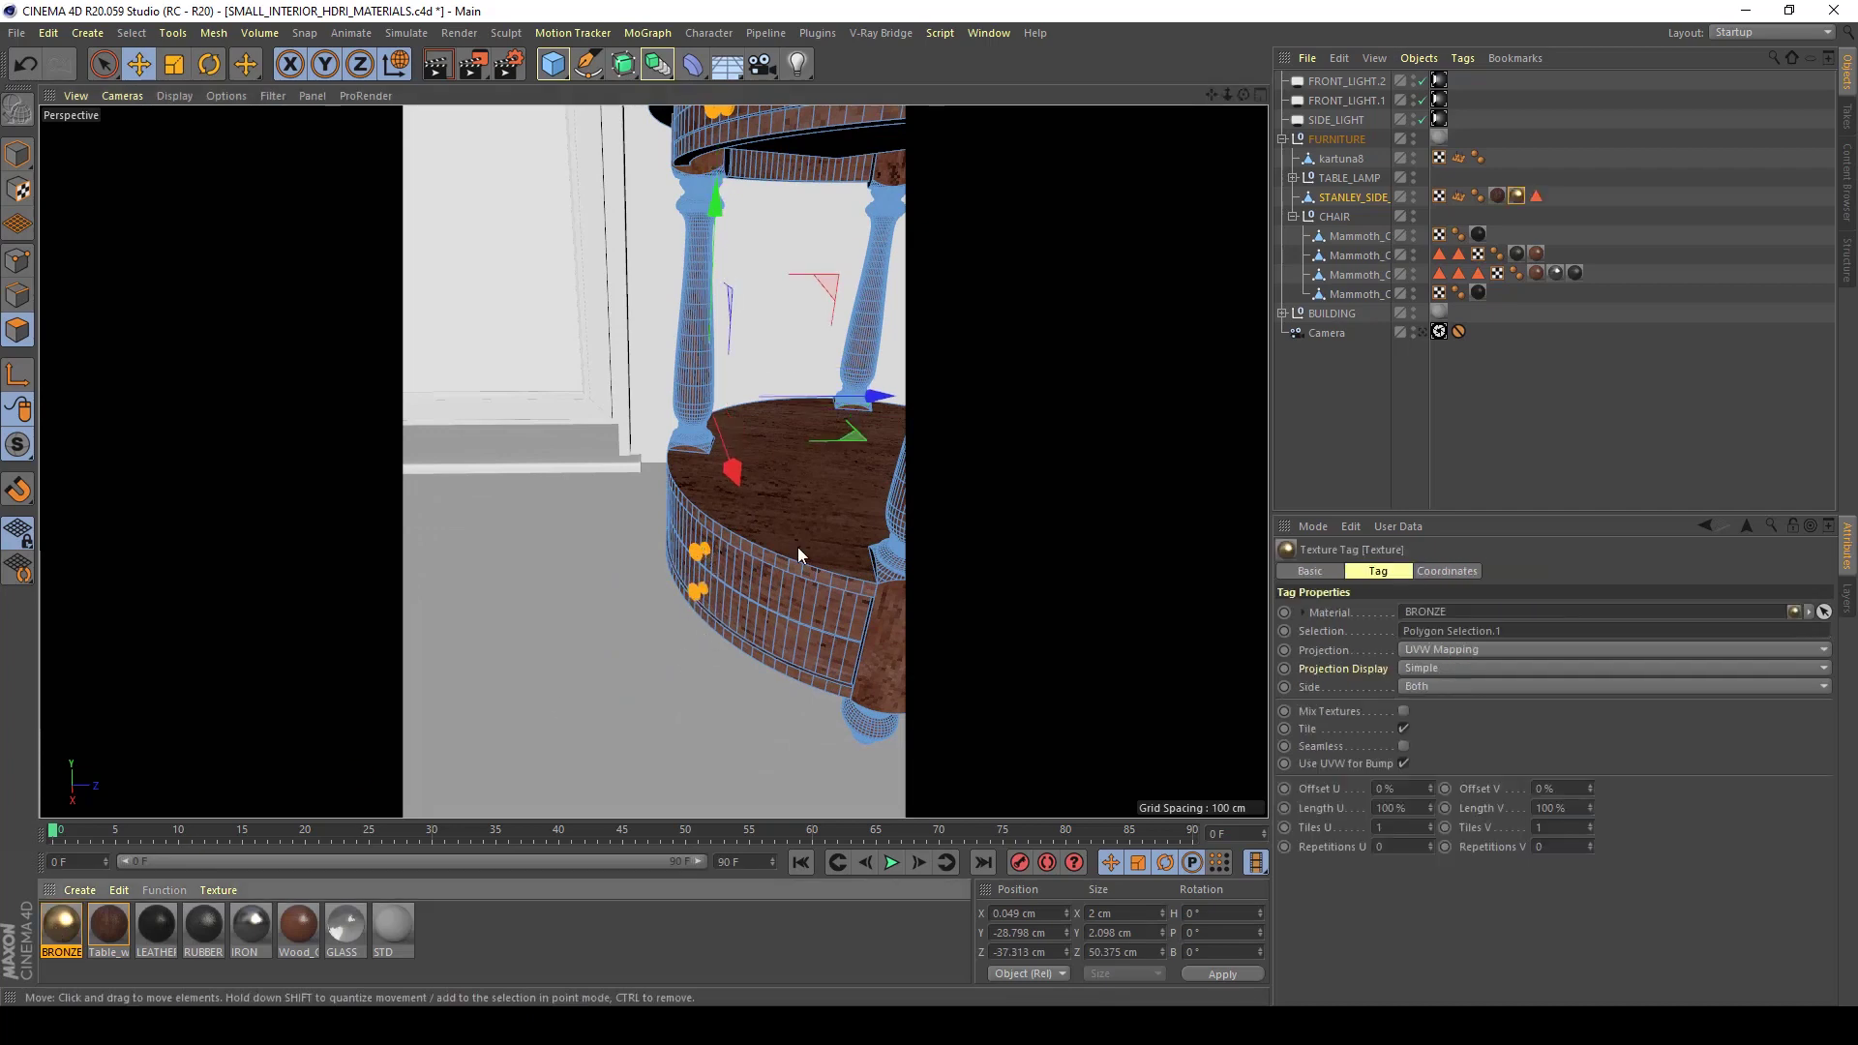
left_click(1542, 427)
scroll(867, 414, "down", 5)
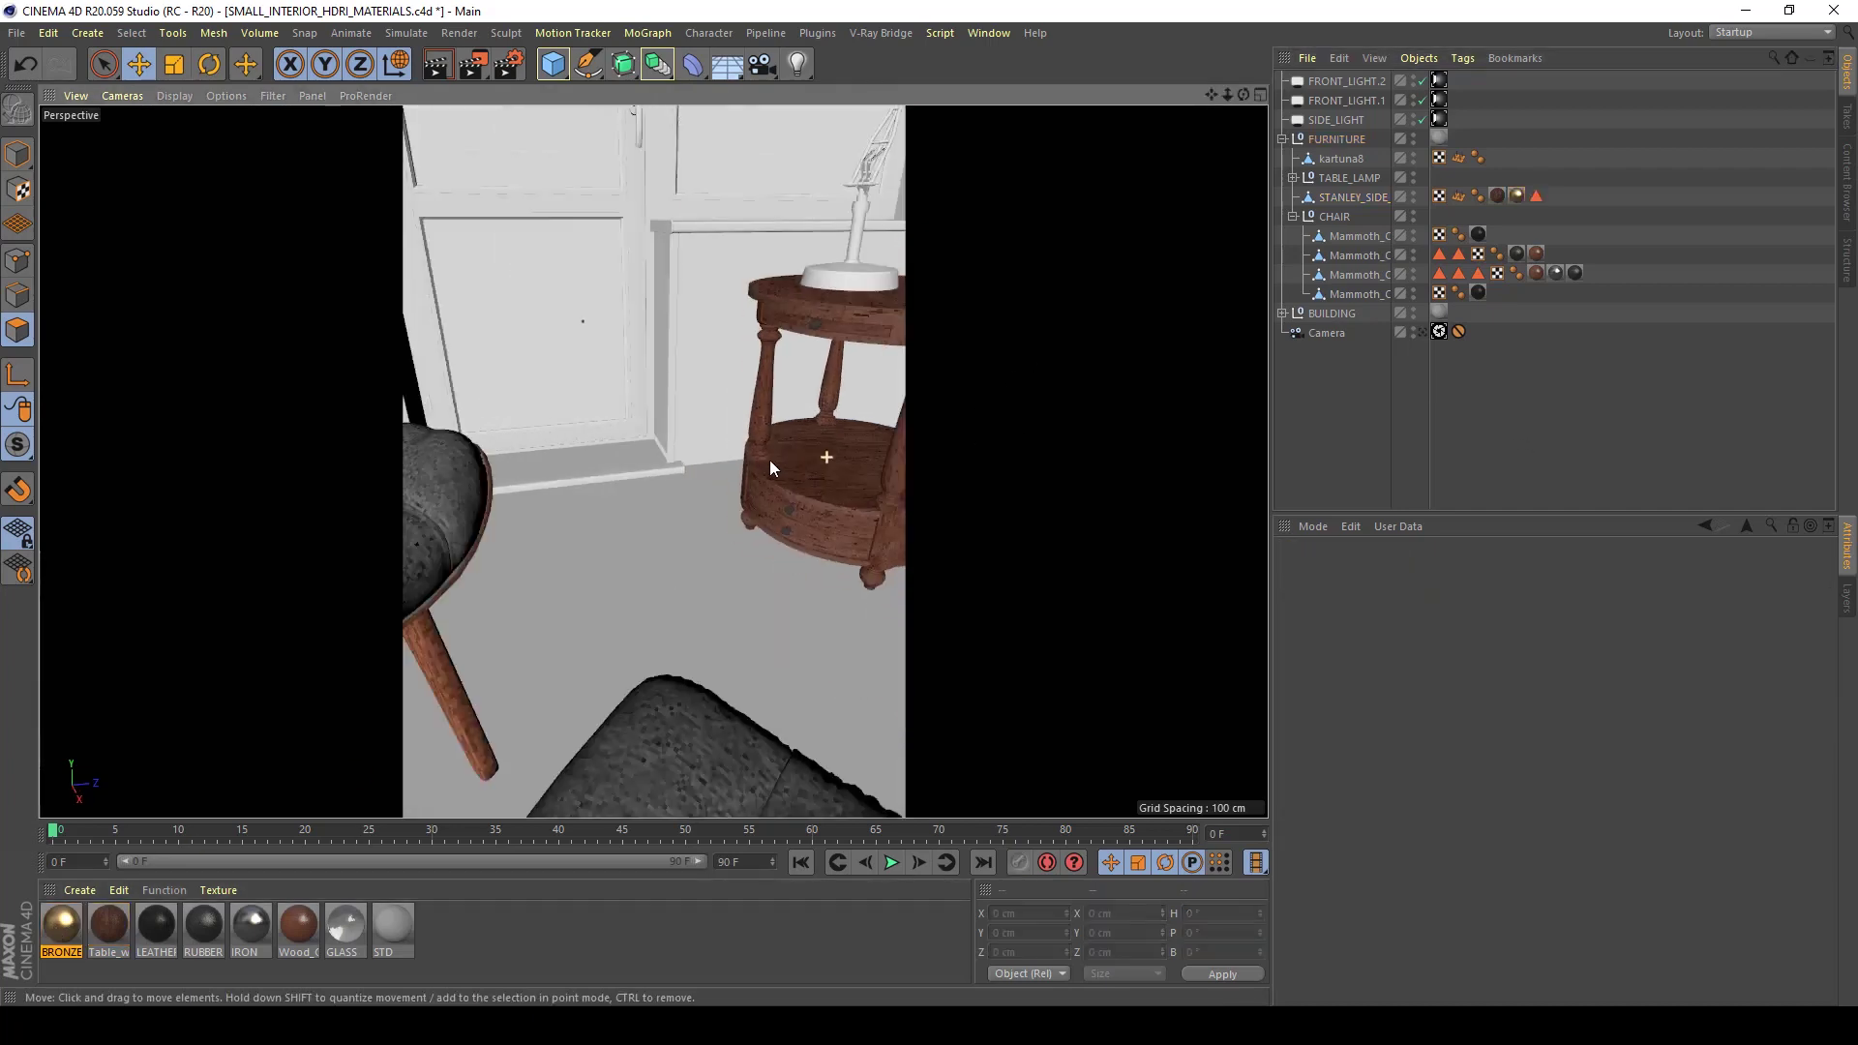
scroll(801, 471, "up", 2)
left_click_drag(703, 491, 584, 523, "alt")
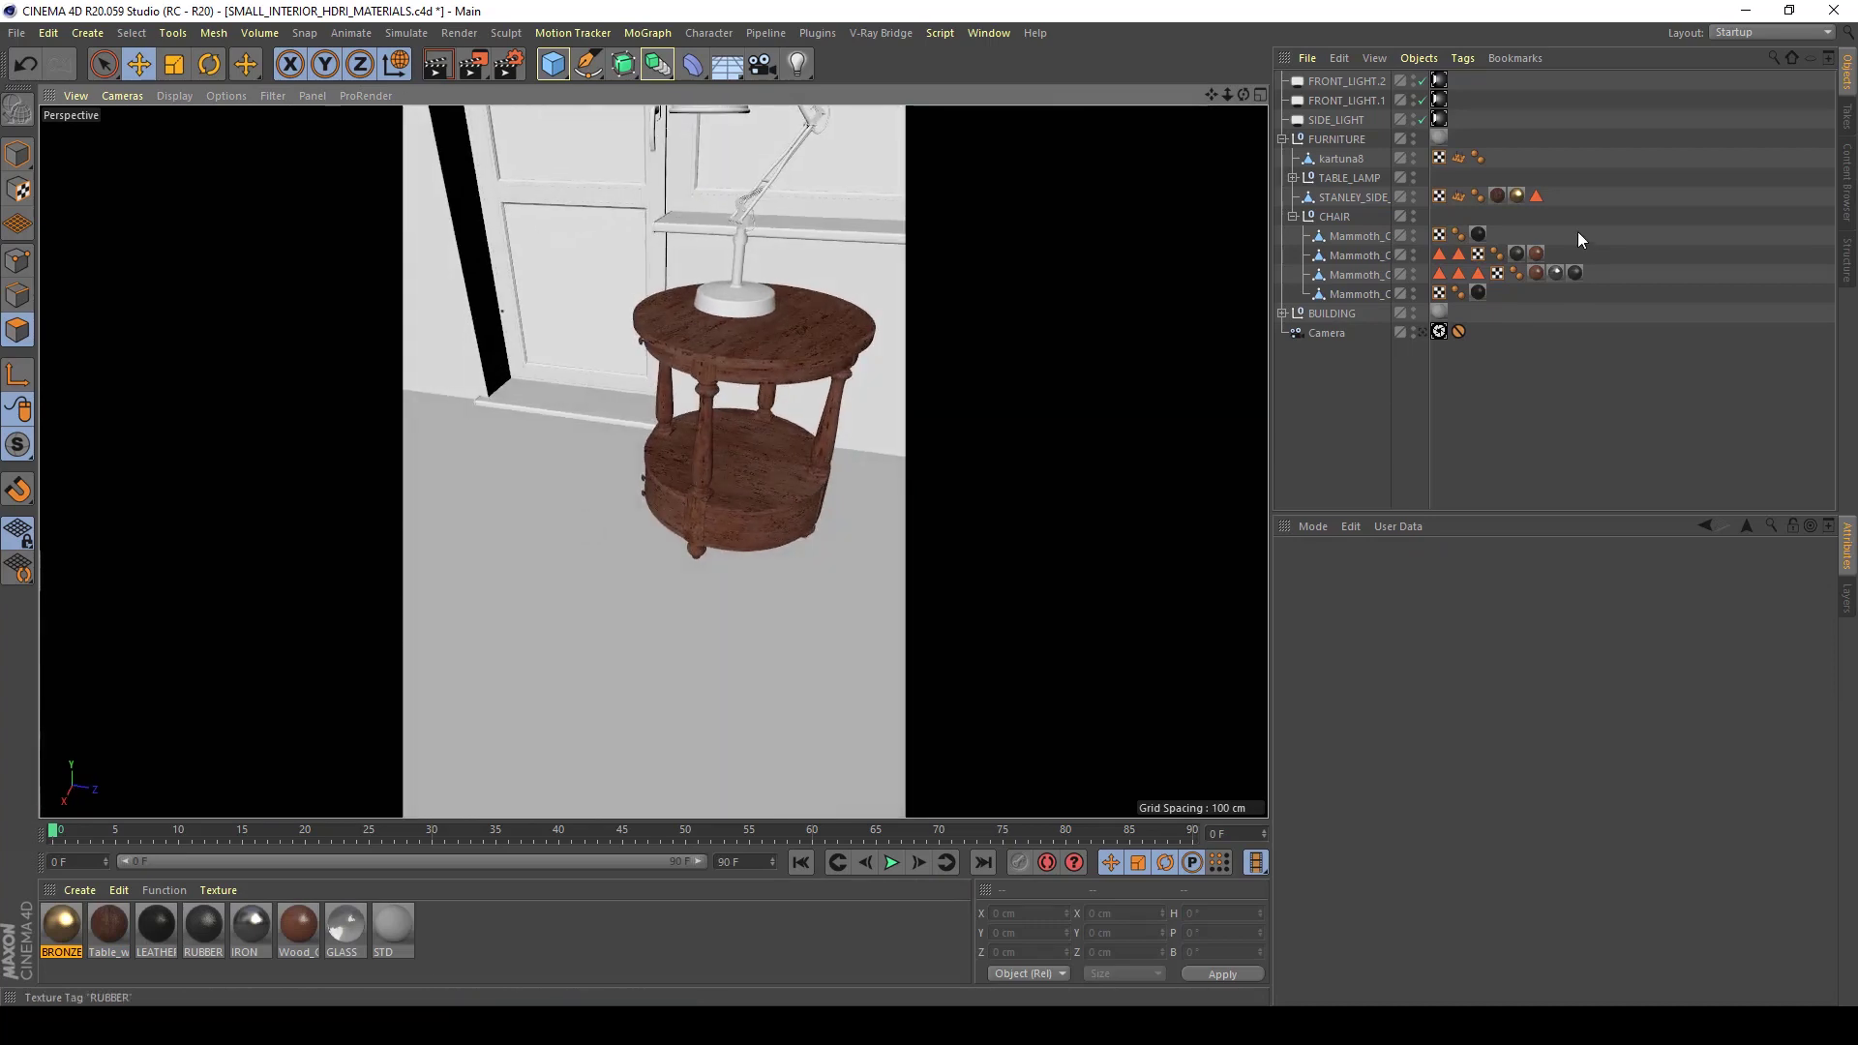
left_click(1422, 332)
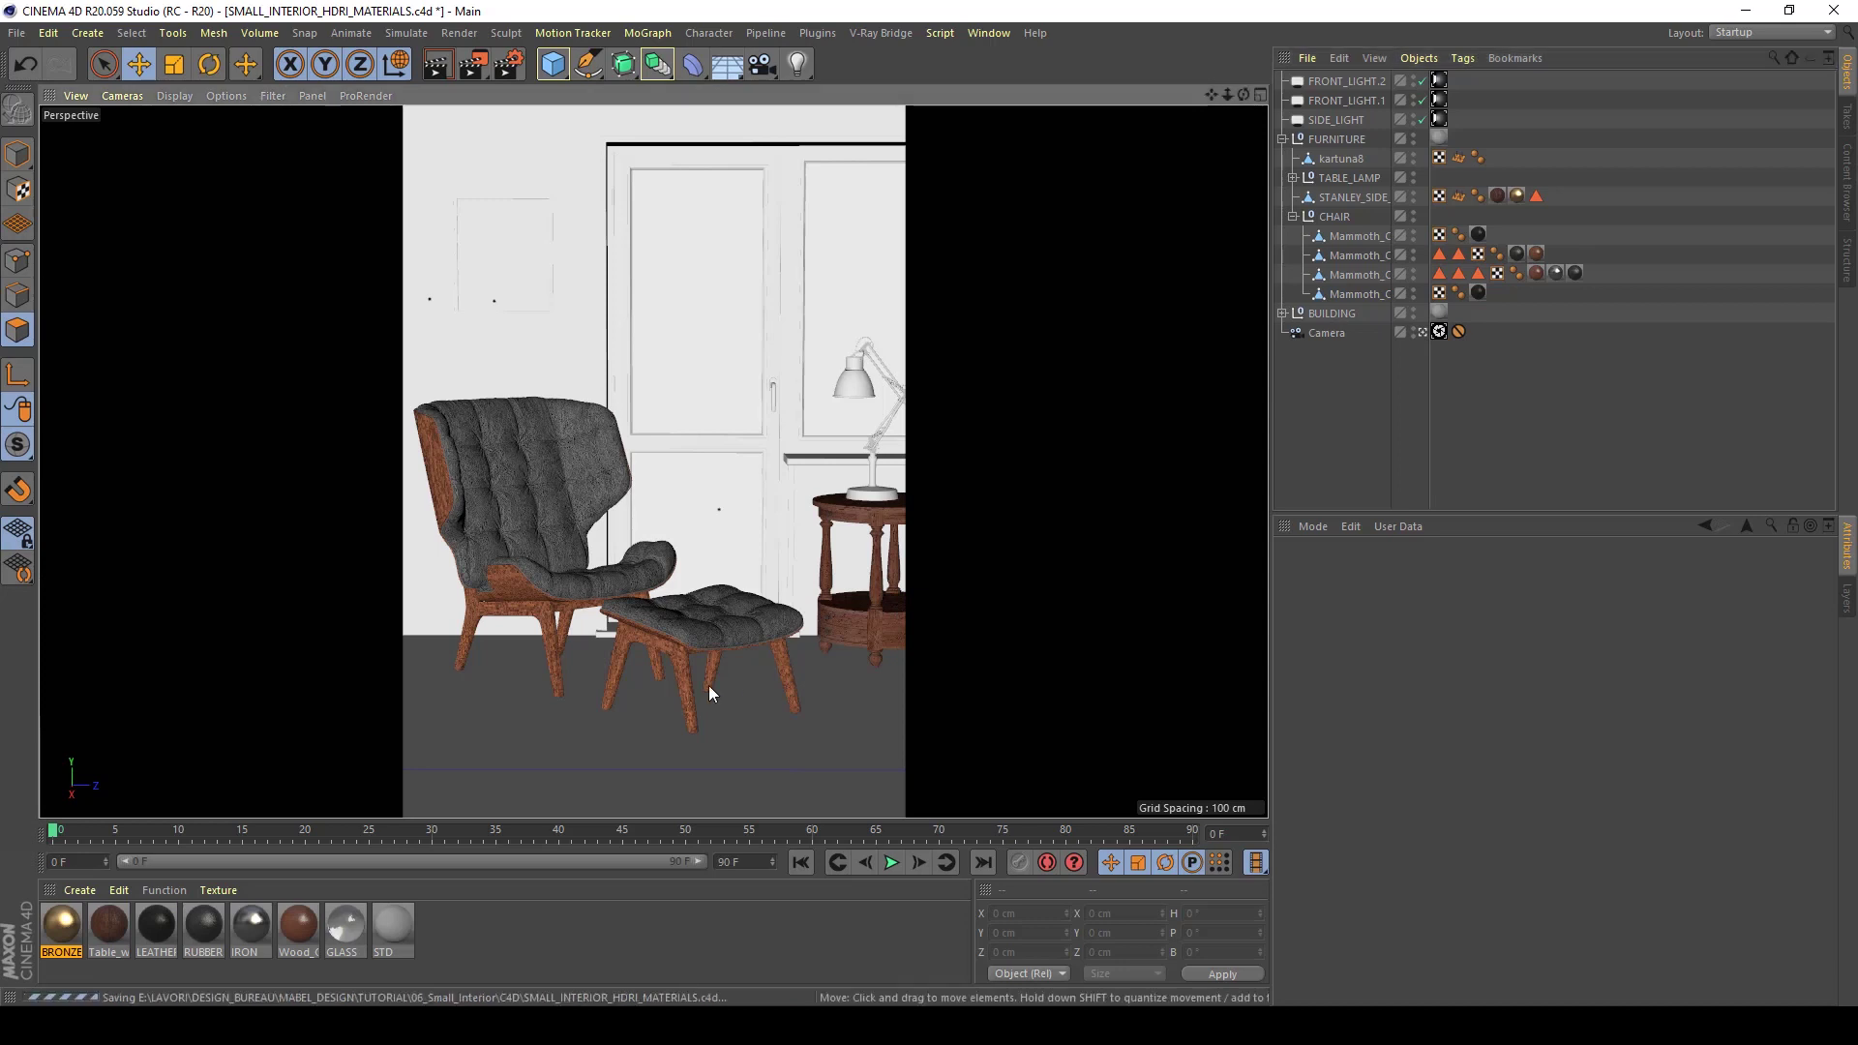
key("ctrl+s")
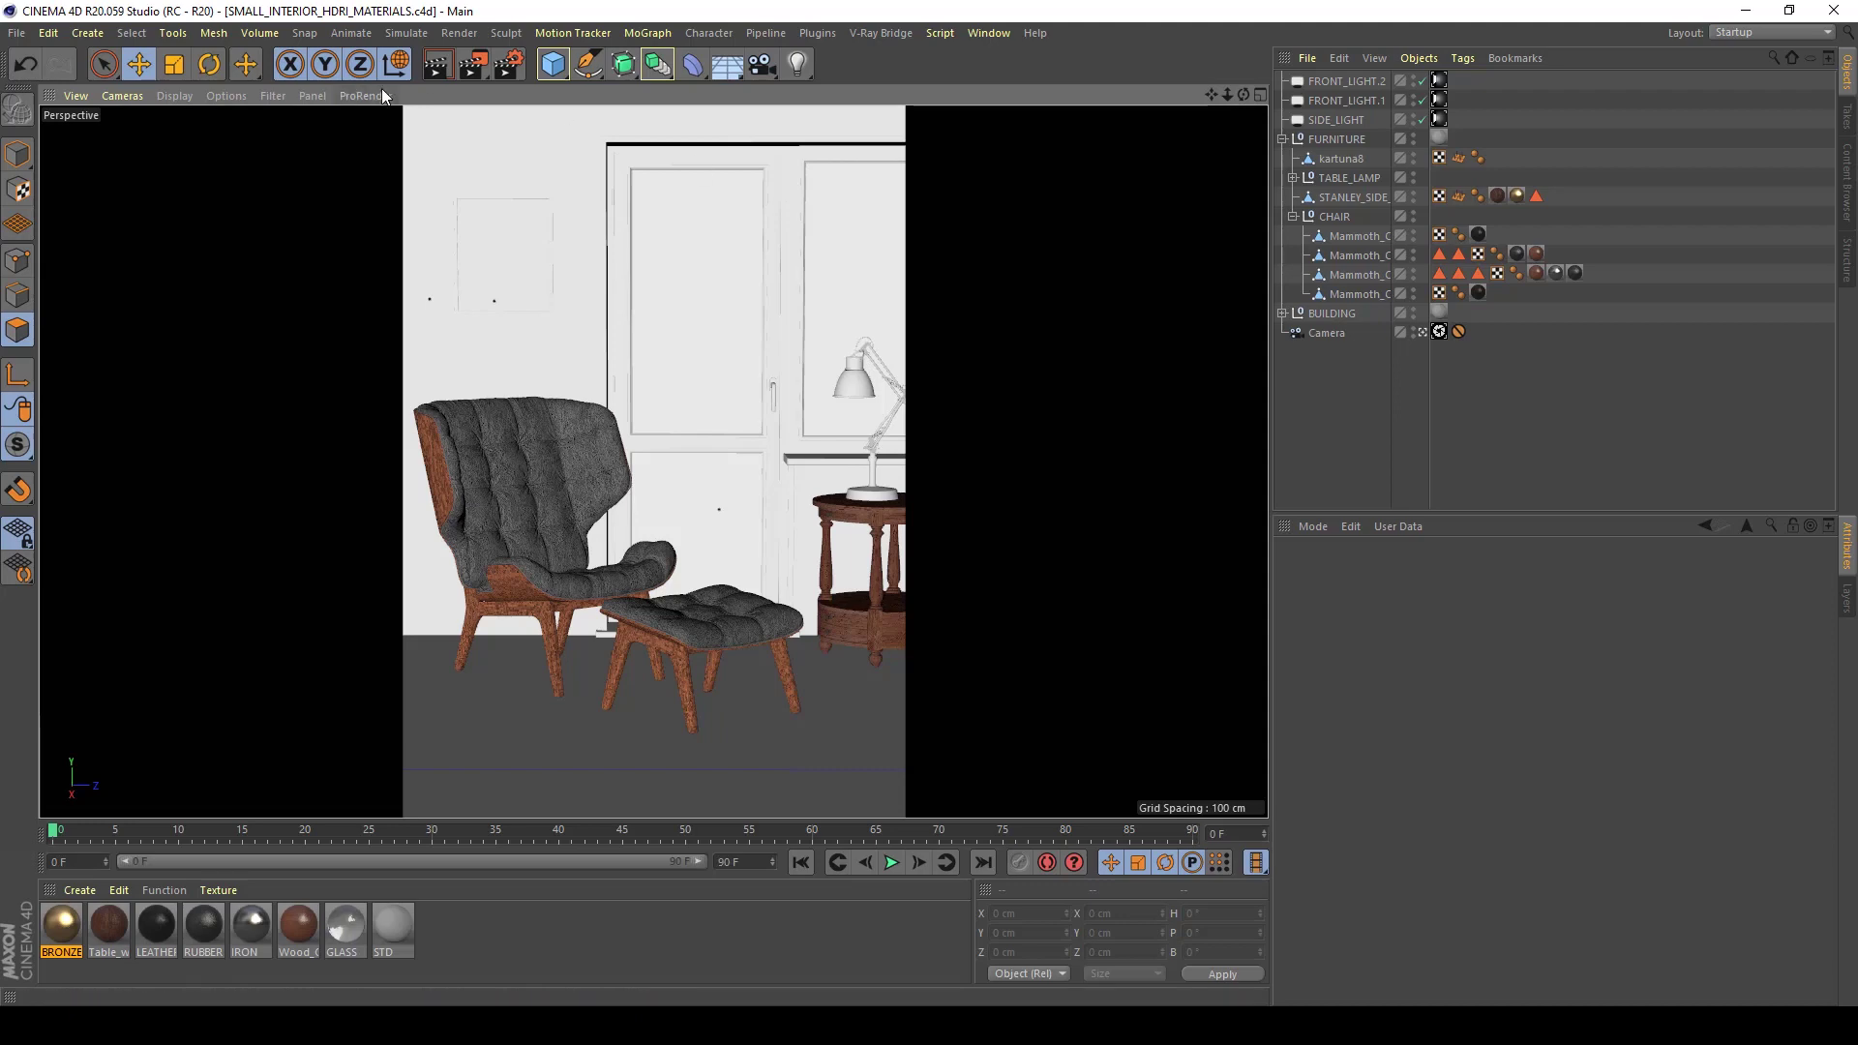
In File Explorer, go up from the wall texture folder to the C4D\tex folder
left_click(630, 1023)
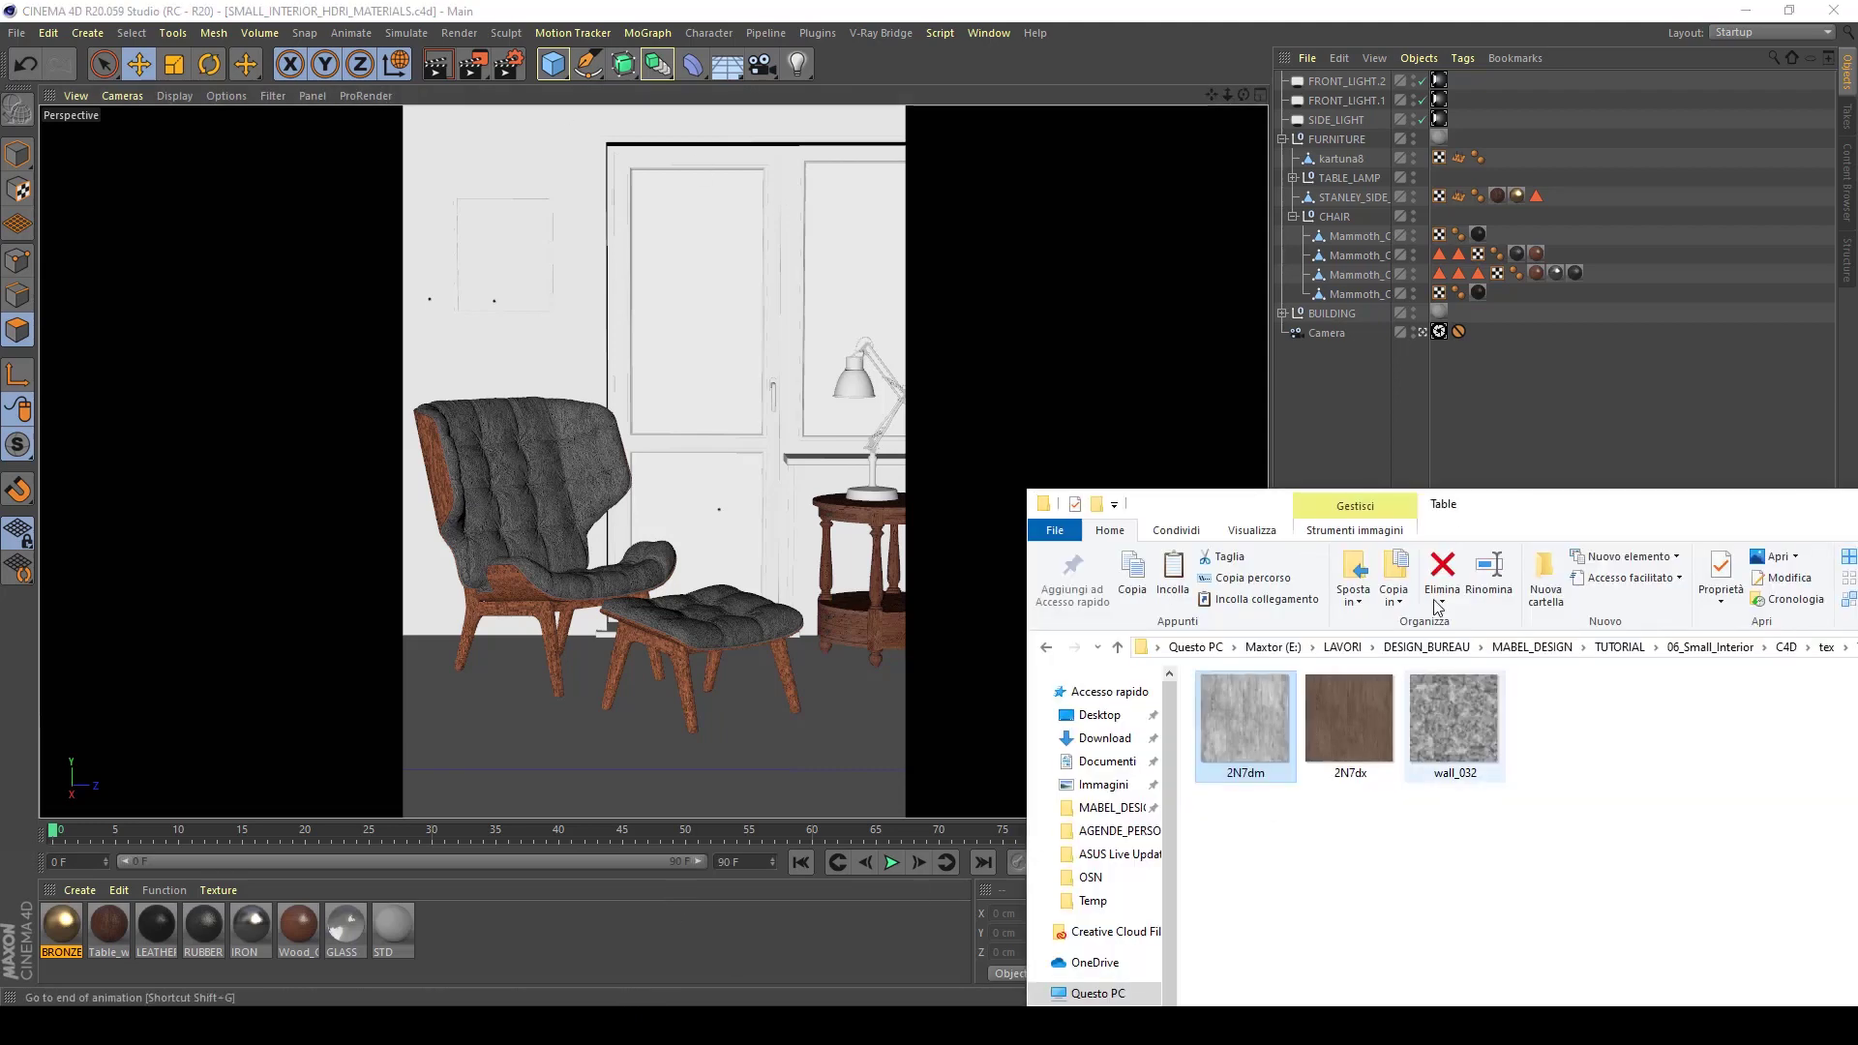
left_click(1453, 721)
left_click_drag(1456, 505, 957, 351)
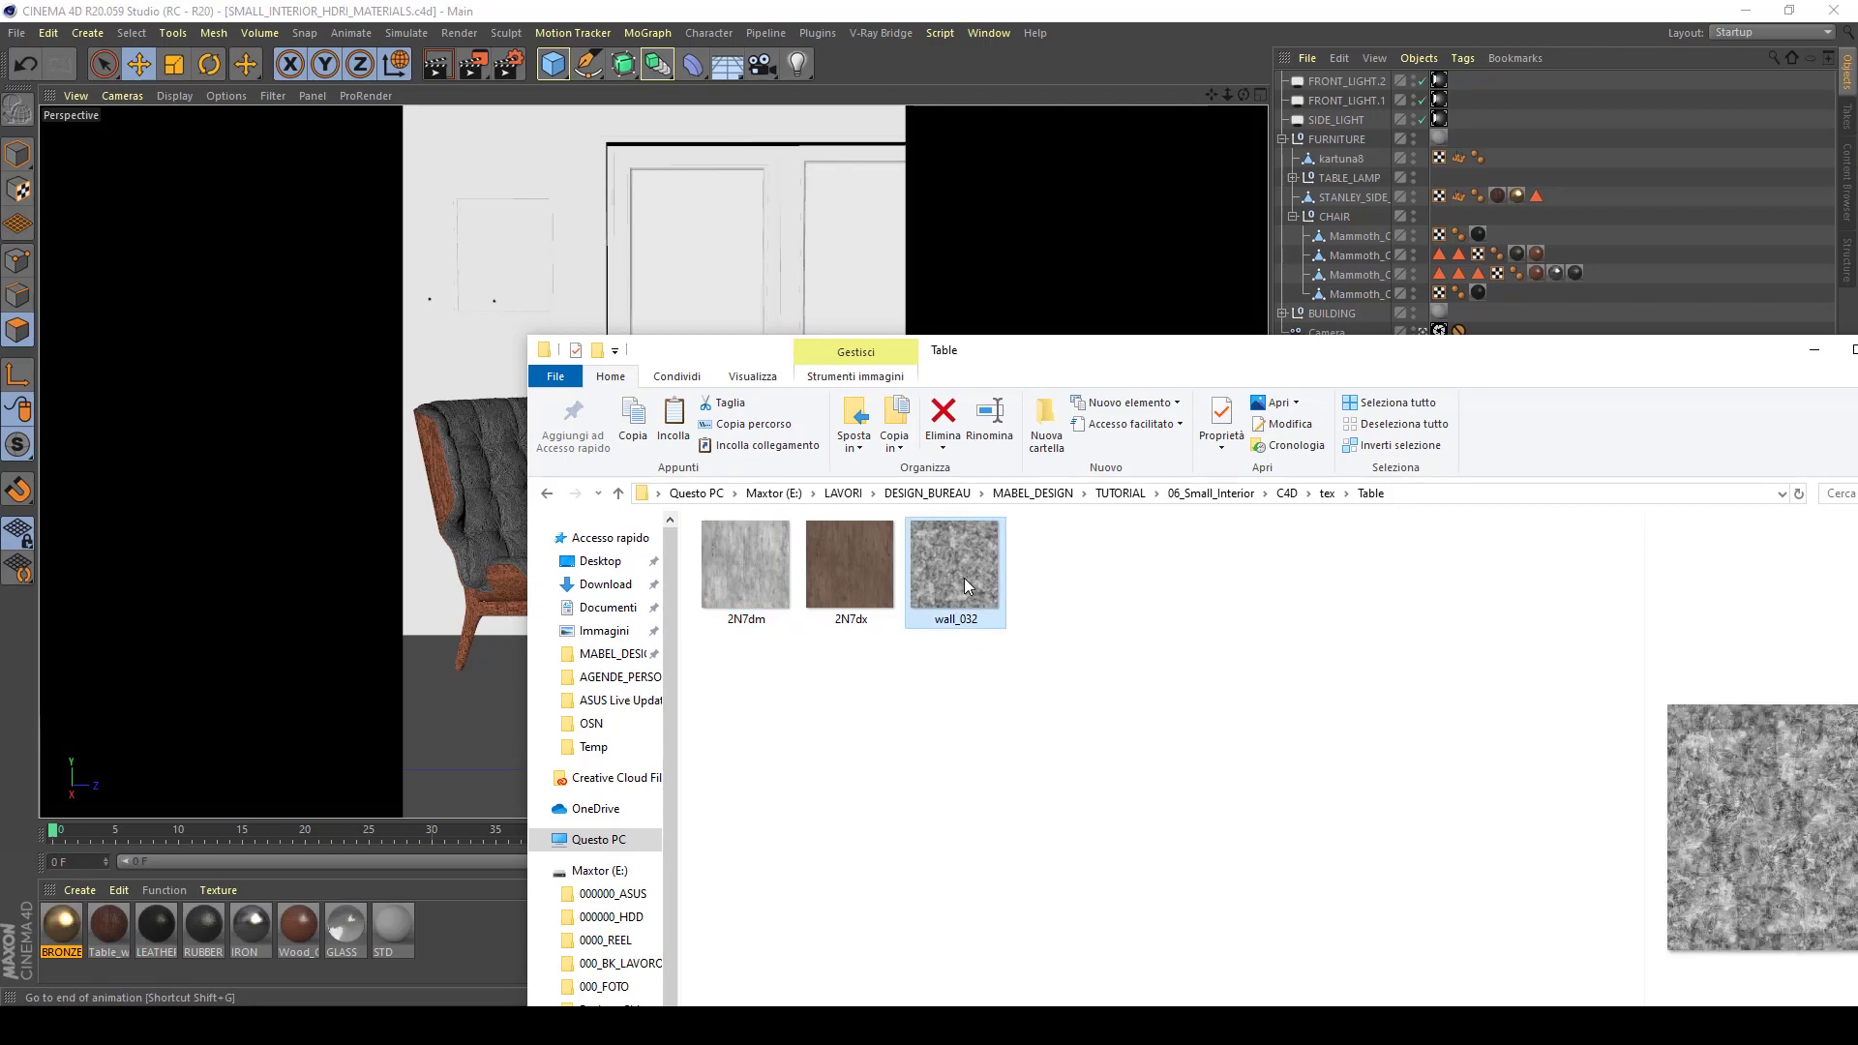
left_click(1327, 493)
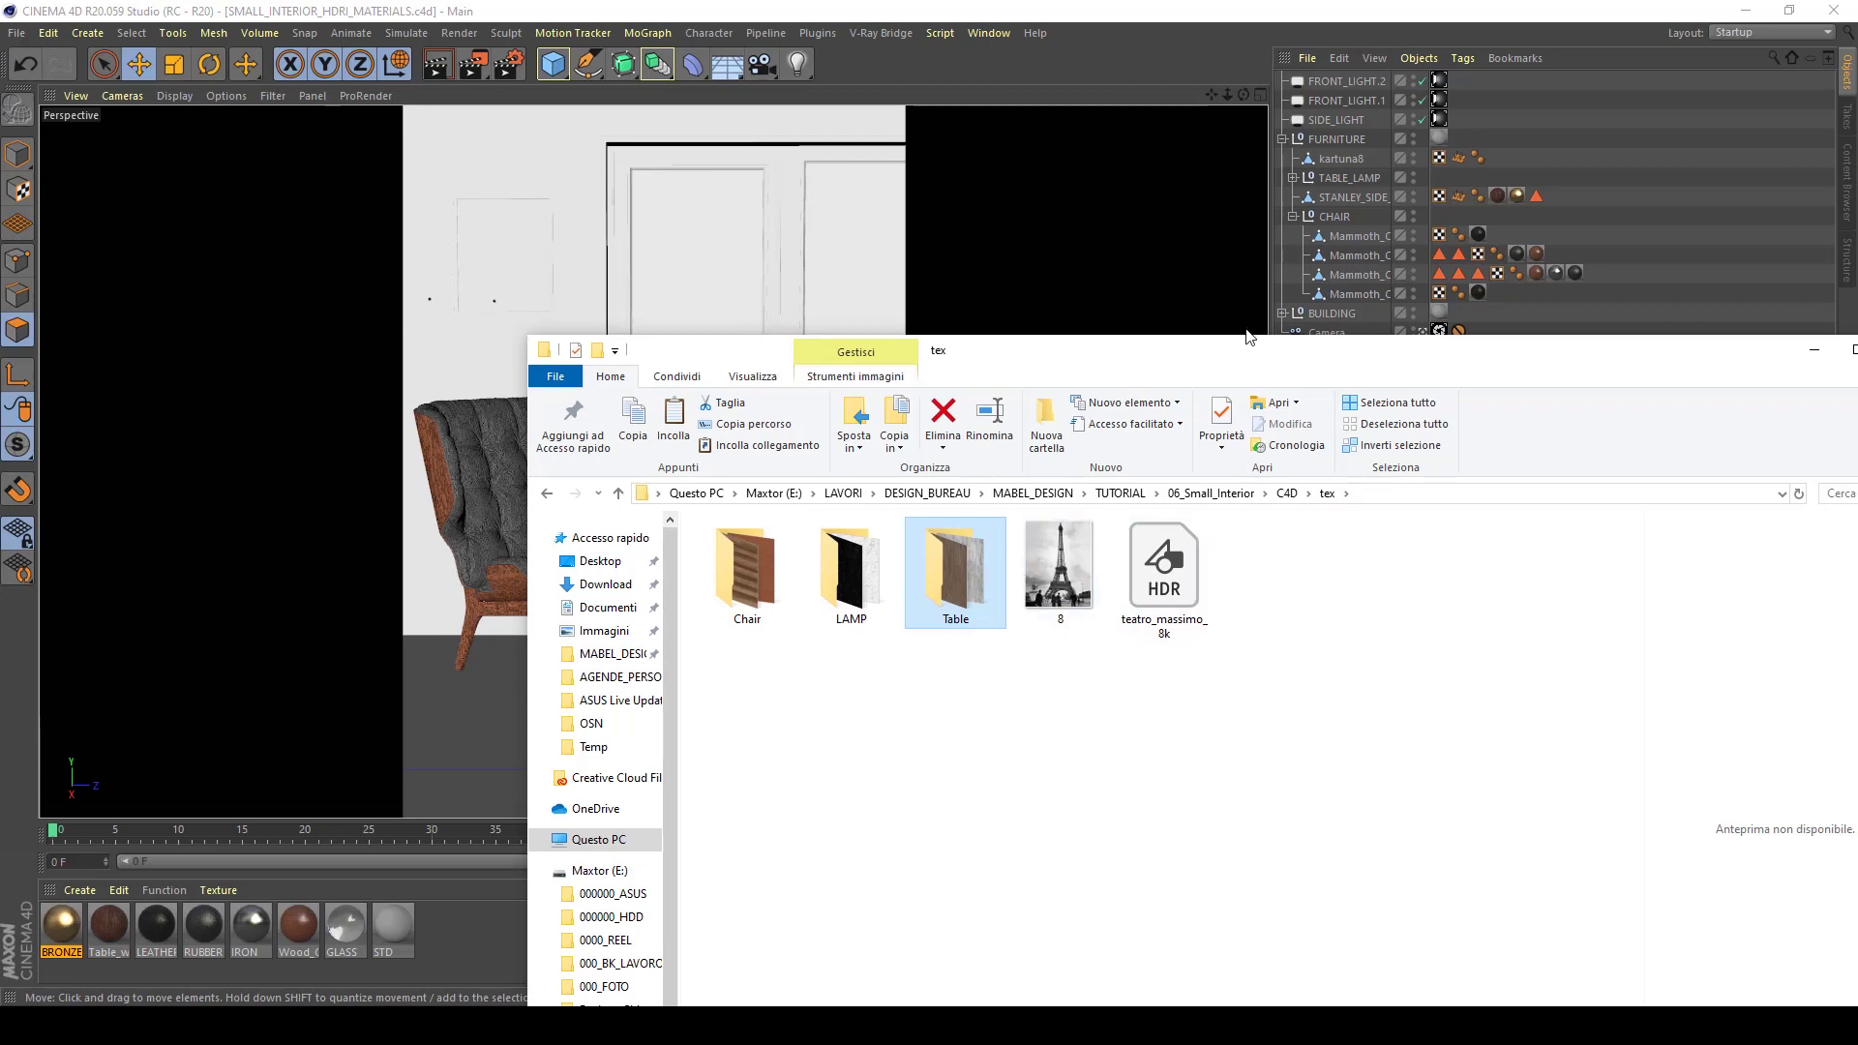
Create another V-Ray Advanced Material from the Material Manager's Create menu
left_click(78, 898)
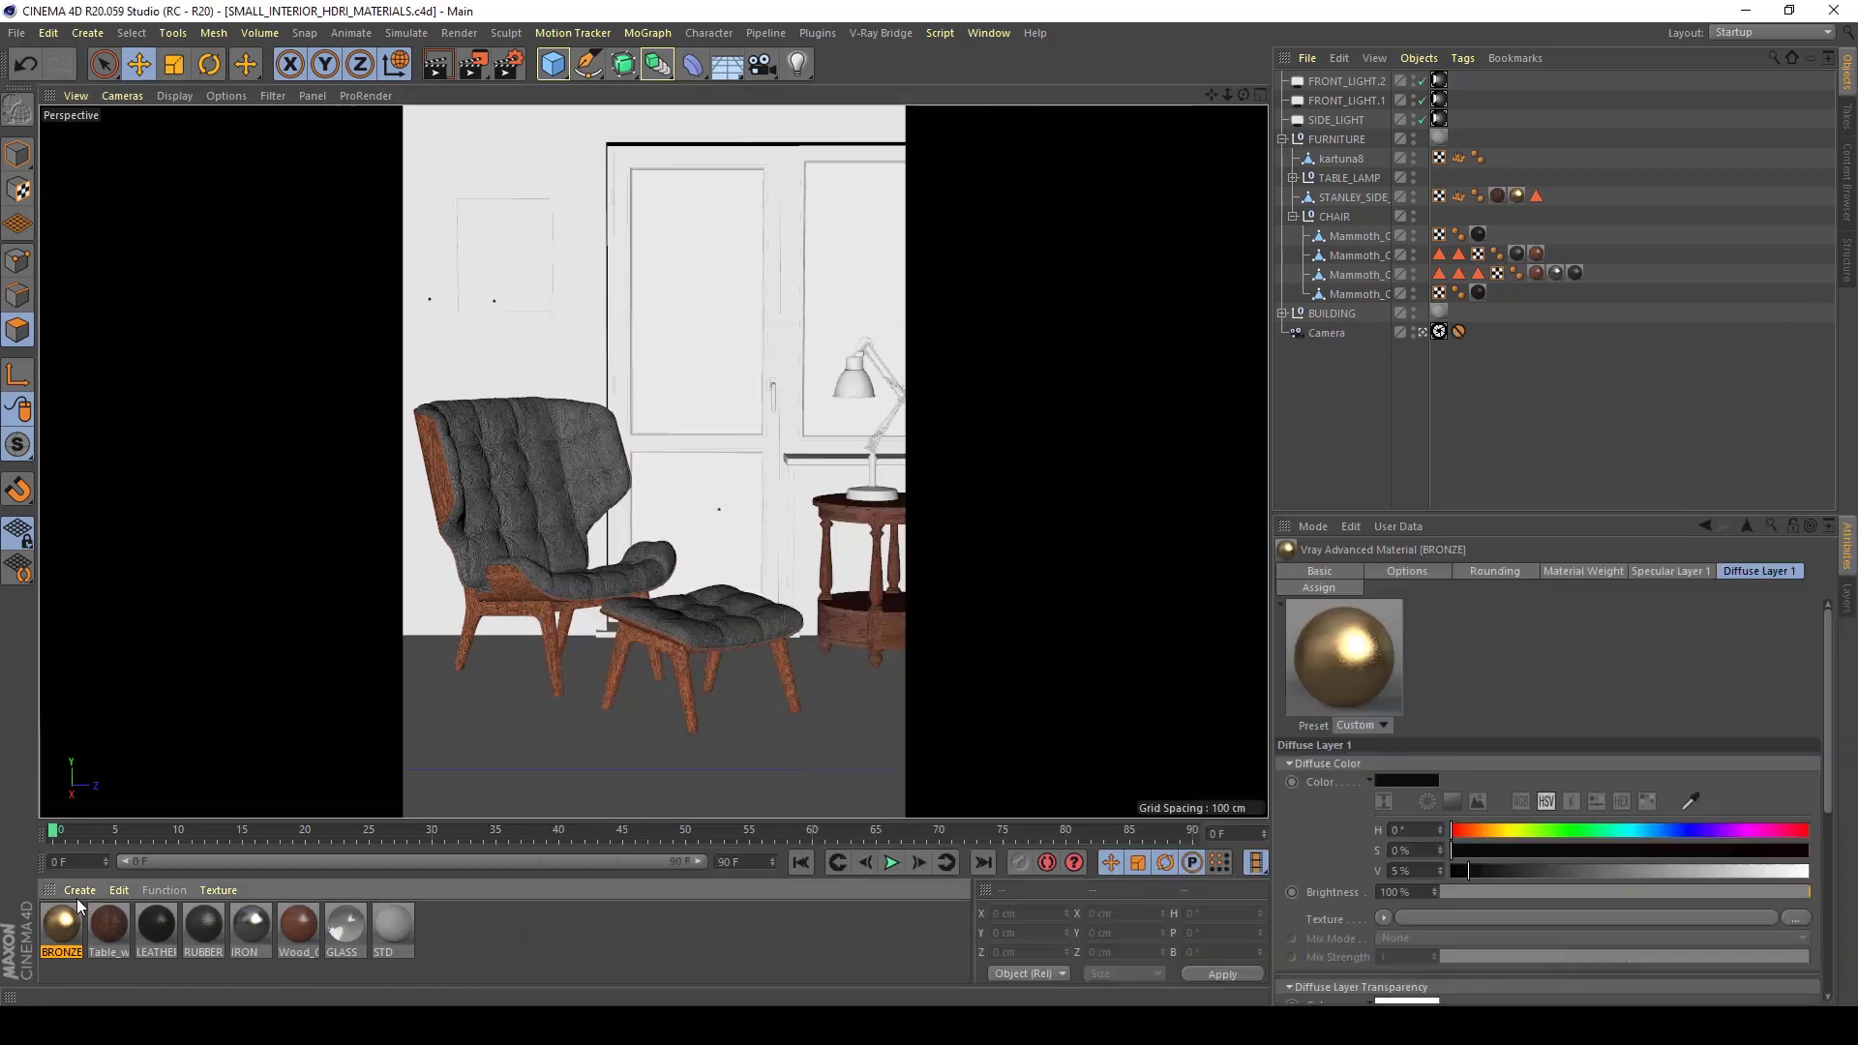
left_click(80, 890)
left_click(51, 960)
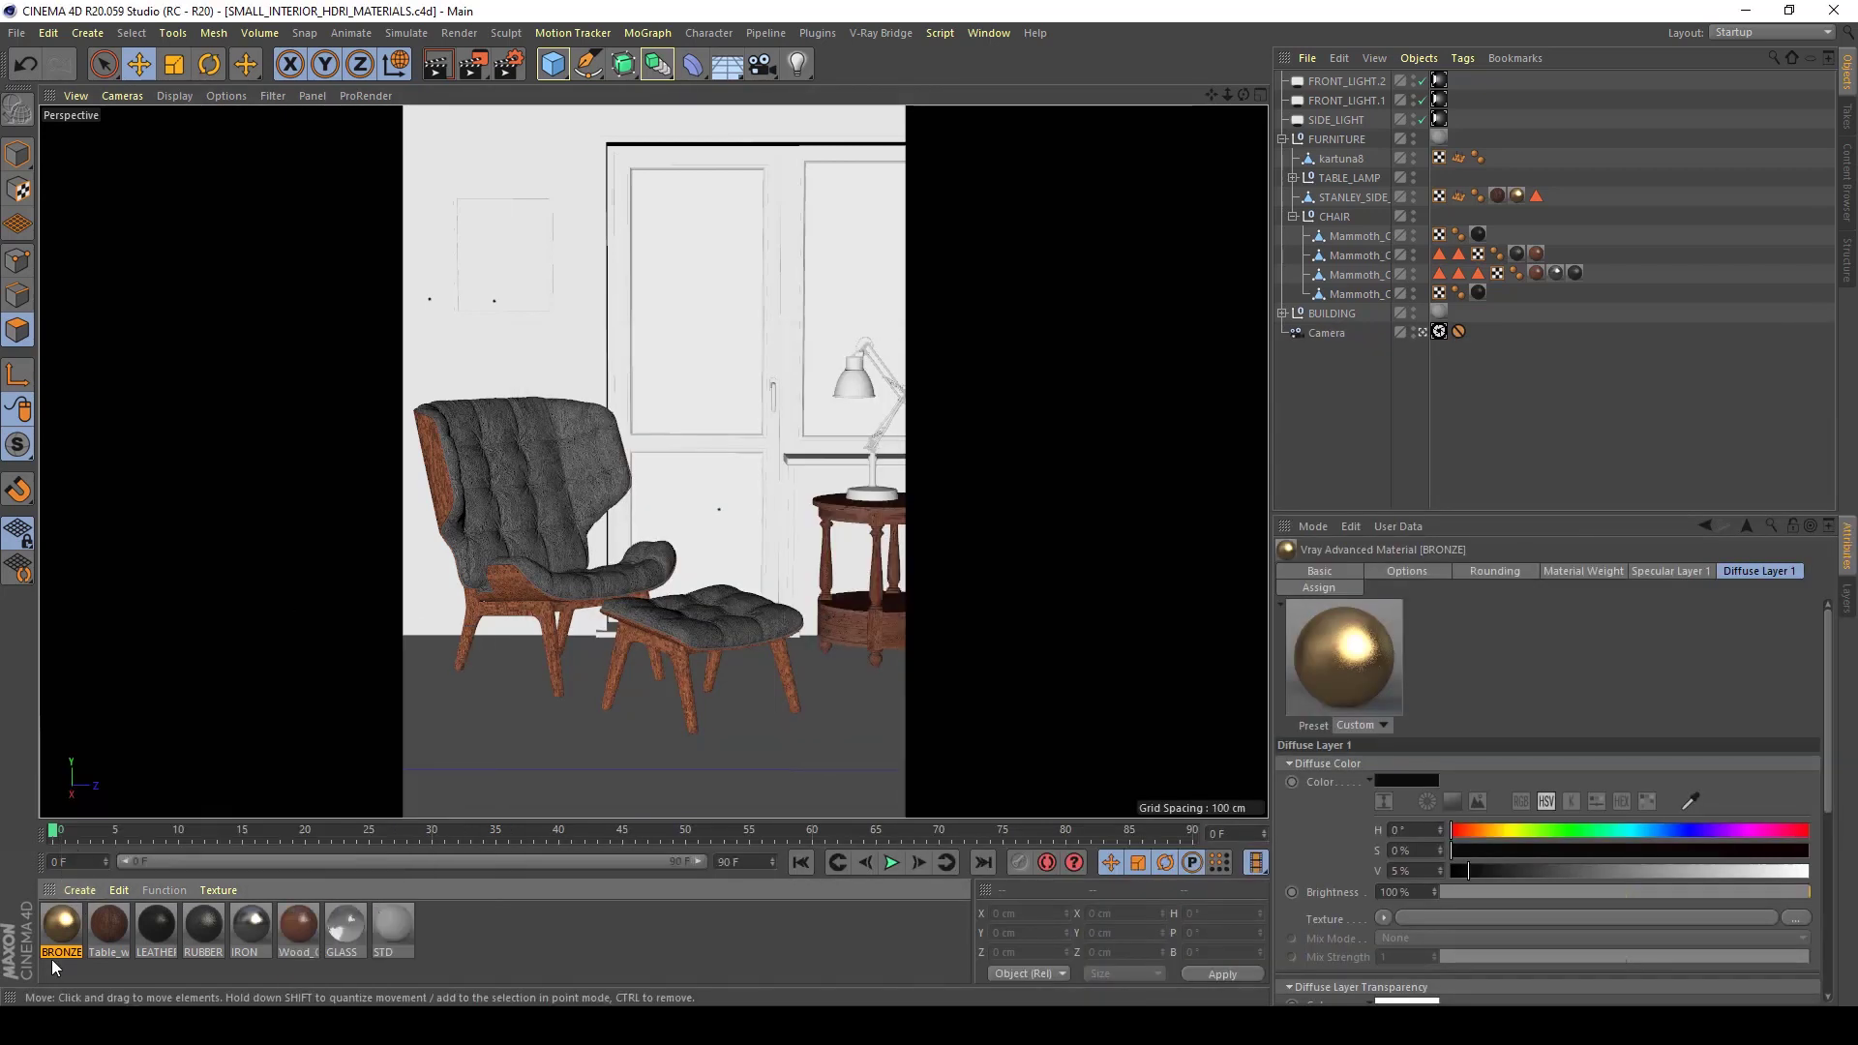
left_click(70, 890)
mouse_move(125, 665)
mouse_move(339, 664)
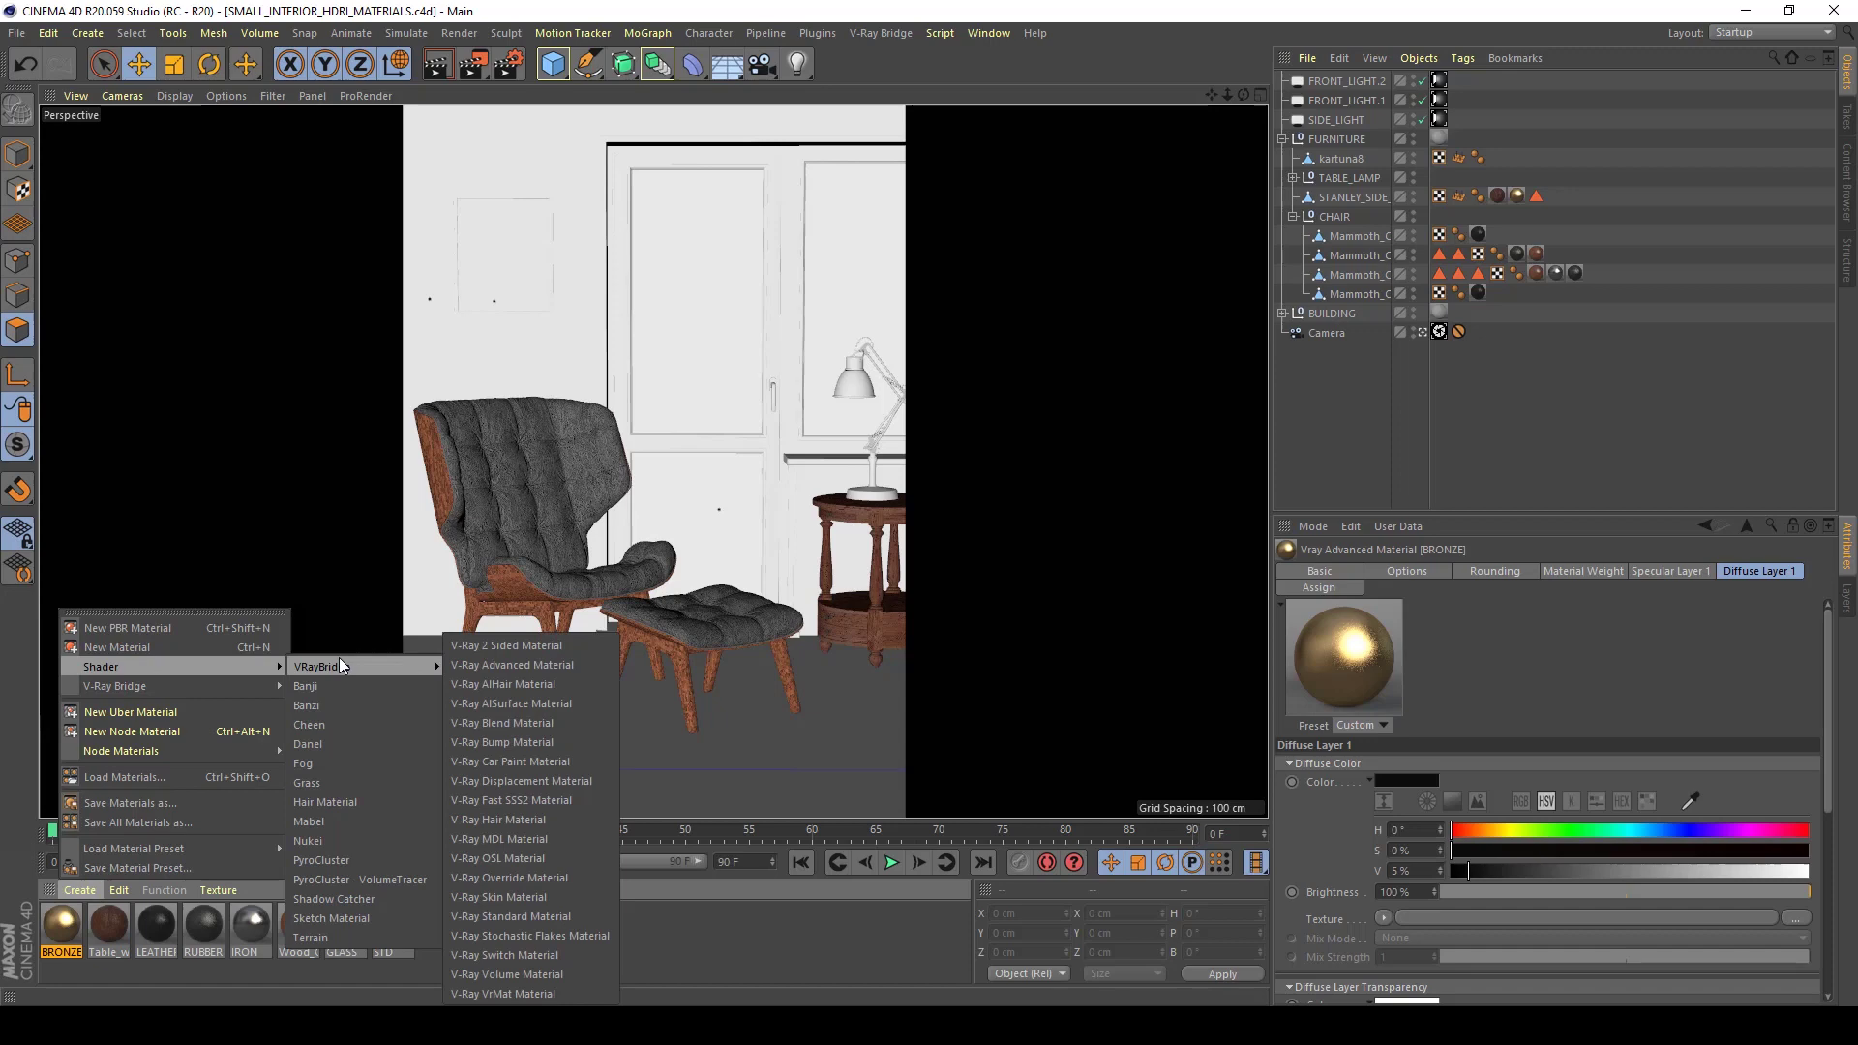
left_click(532, 666)
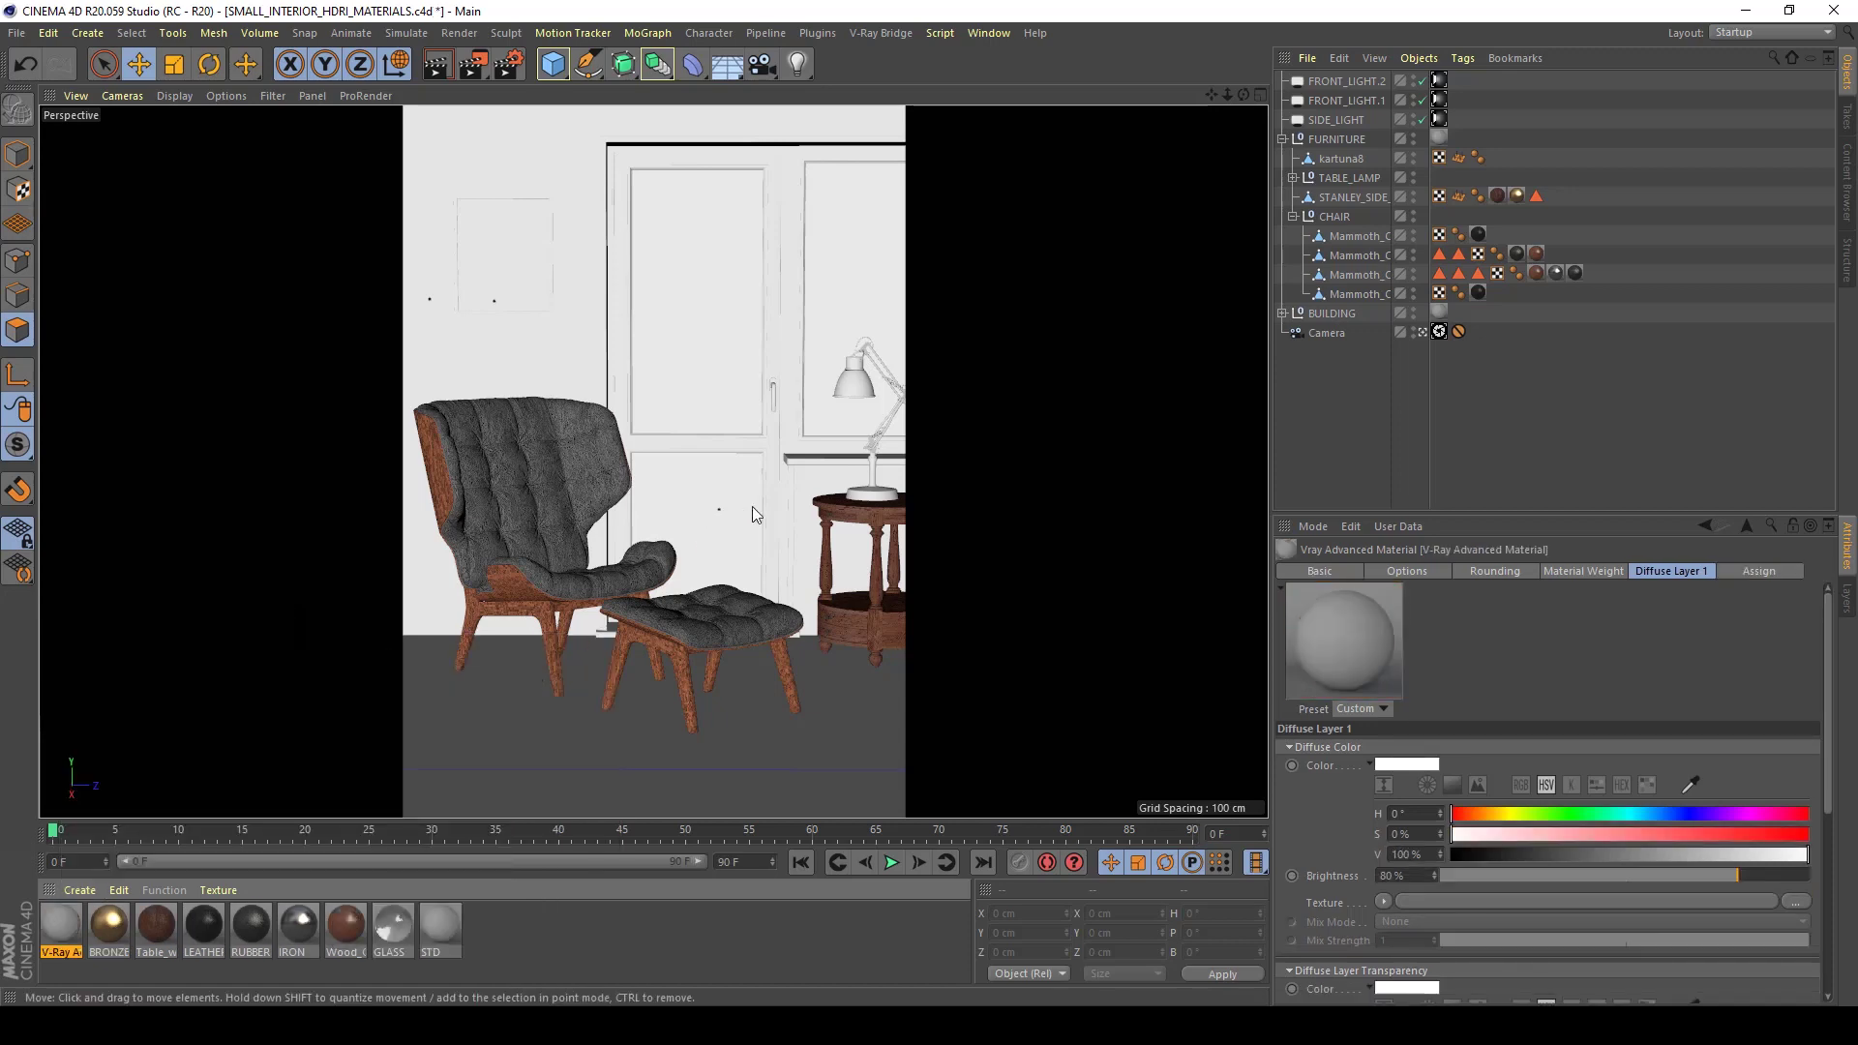
Rename the material PICTURE, enable Specular Layer 1, and show its diffuse layer
double_click(62, 924)
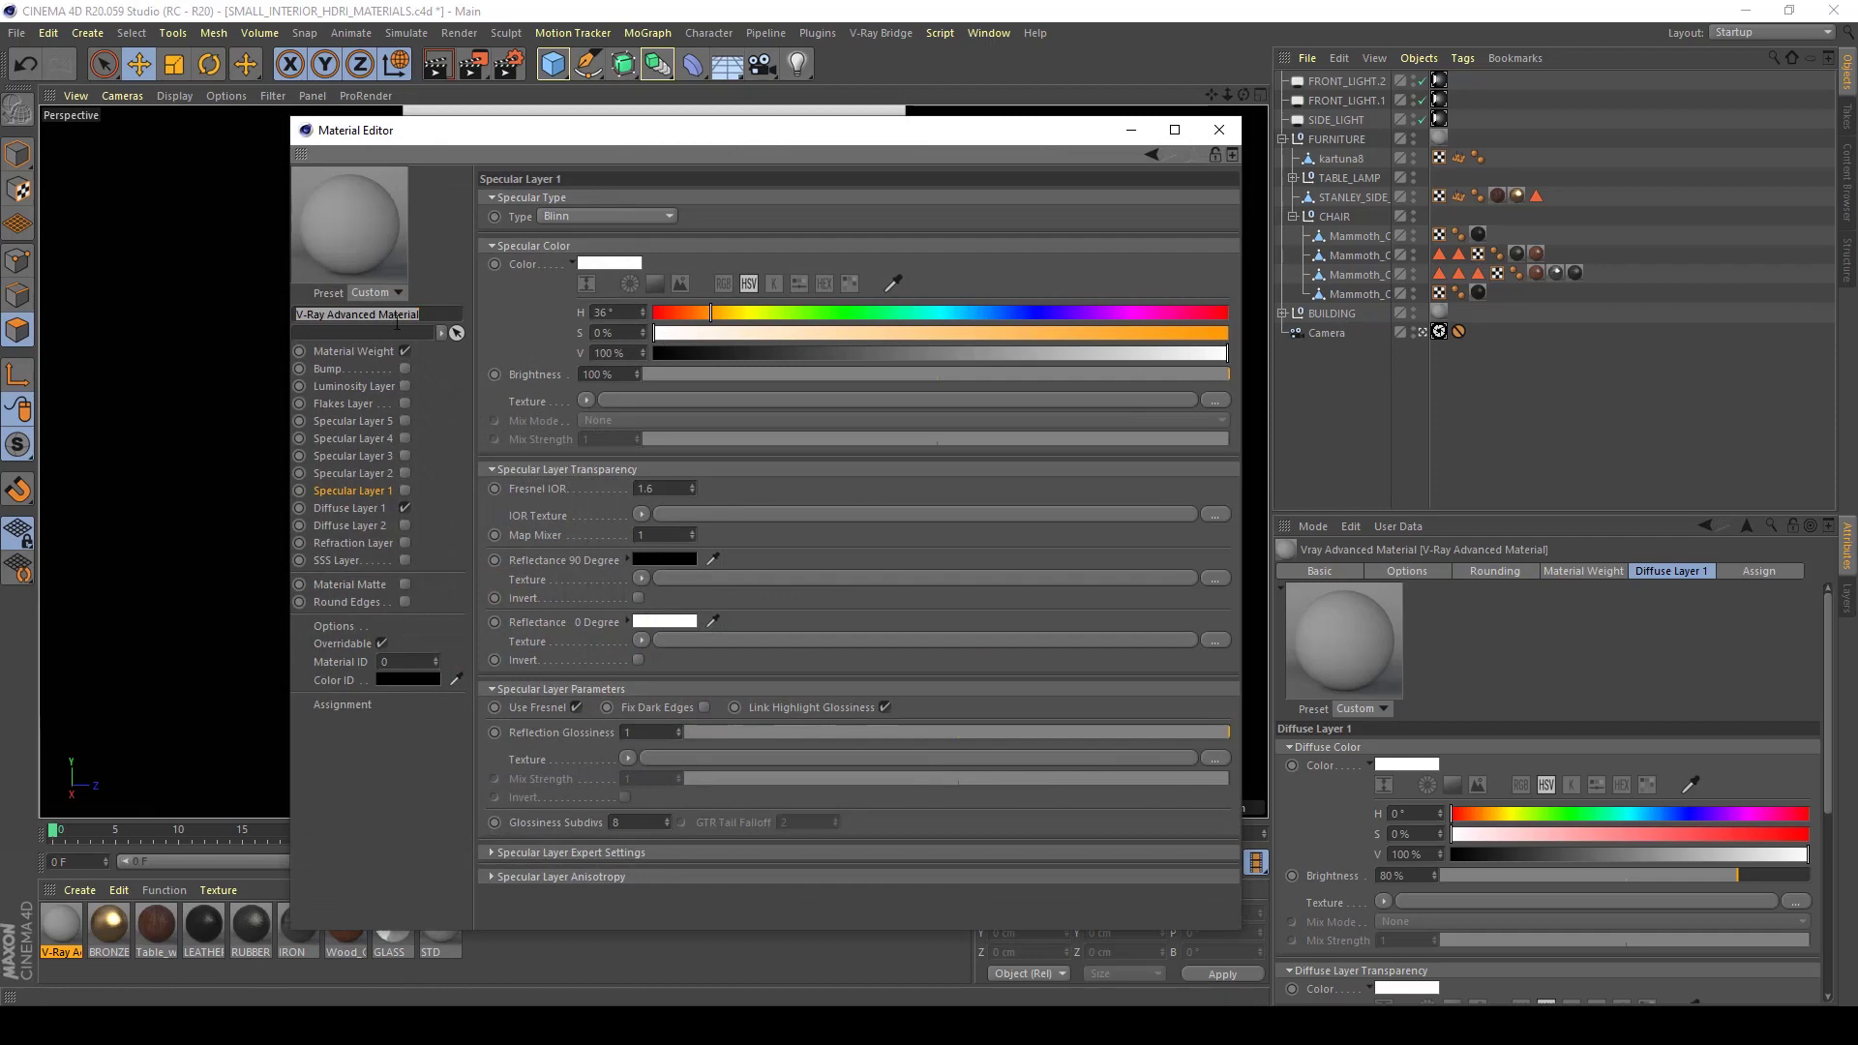
type("PICTURE")
key("Return")
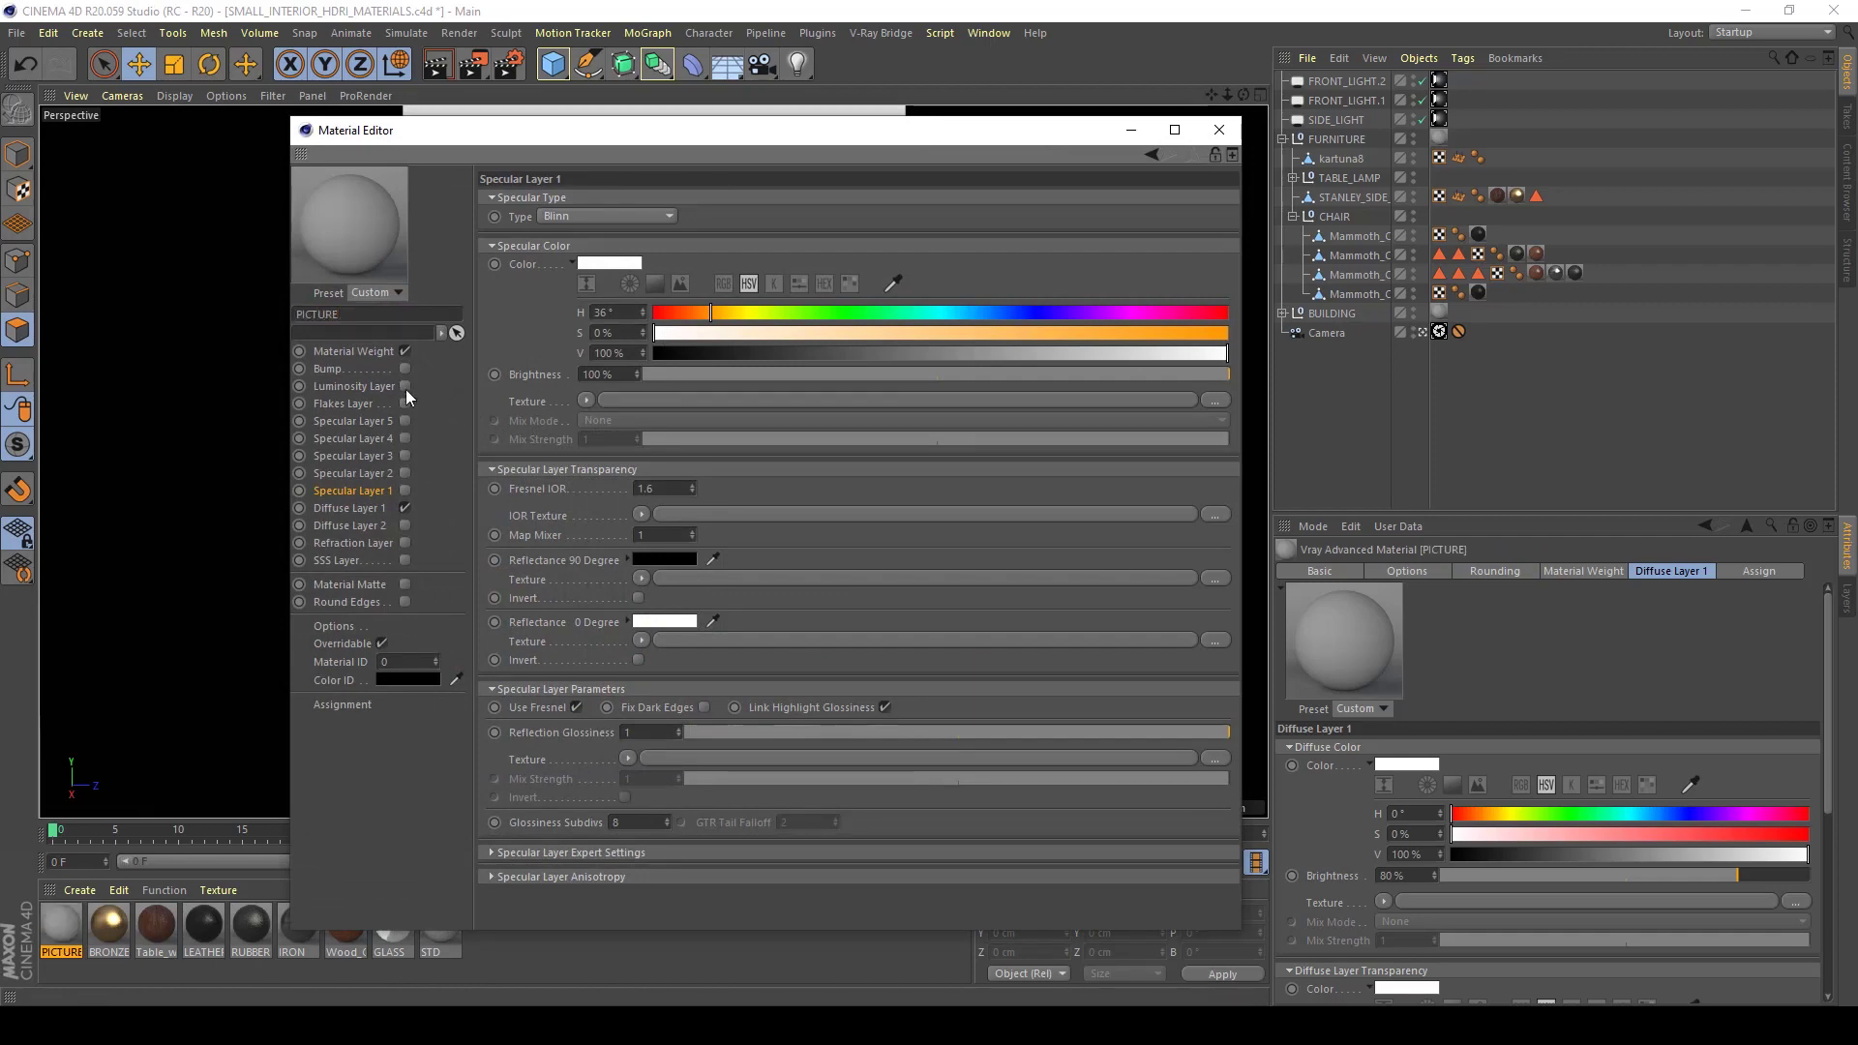
left_click(404, 491)
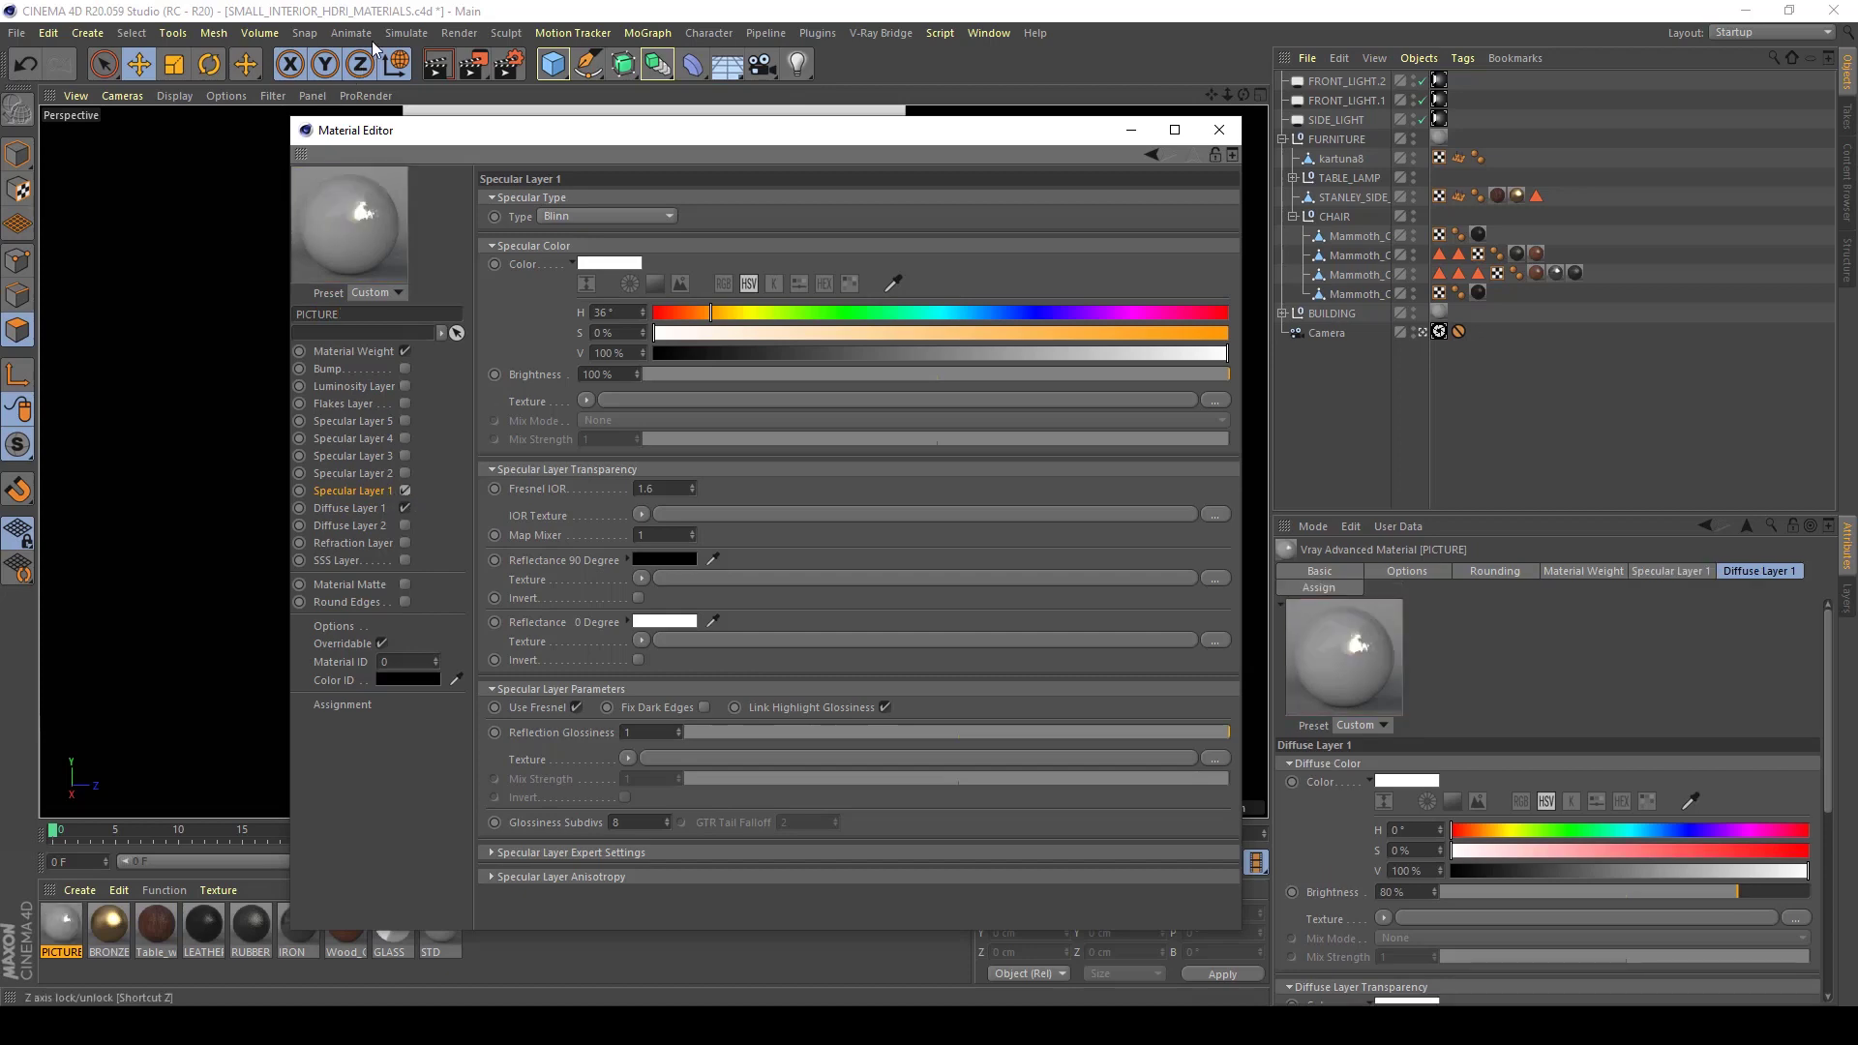
left_click_drag(596, 130, 943, 79)
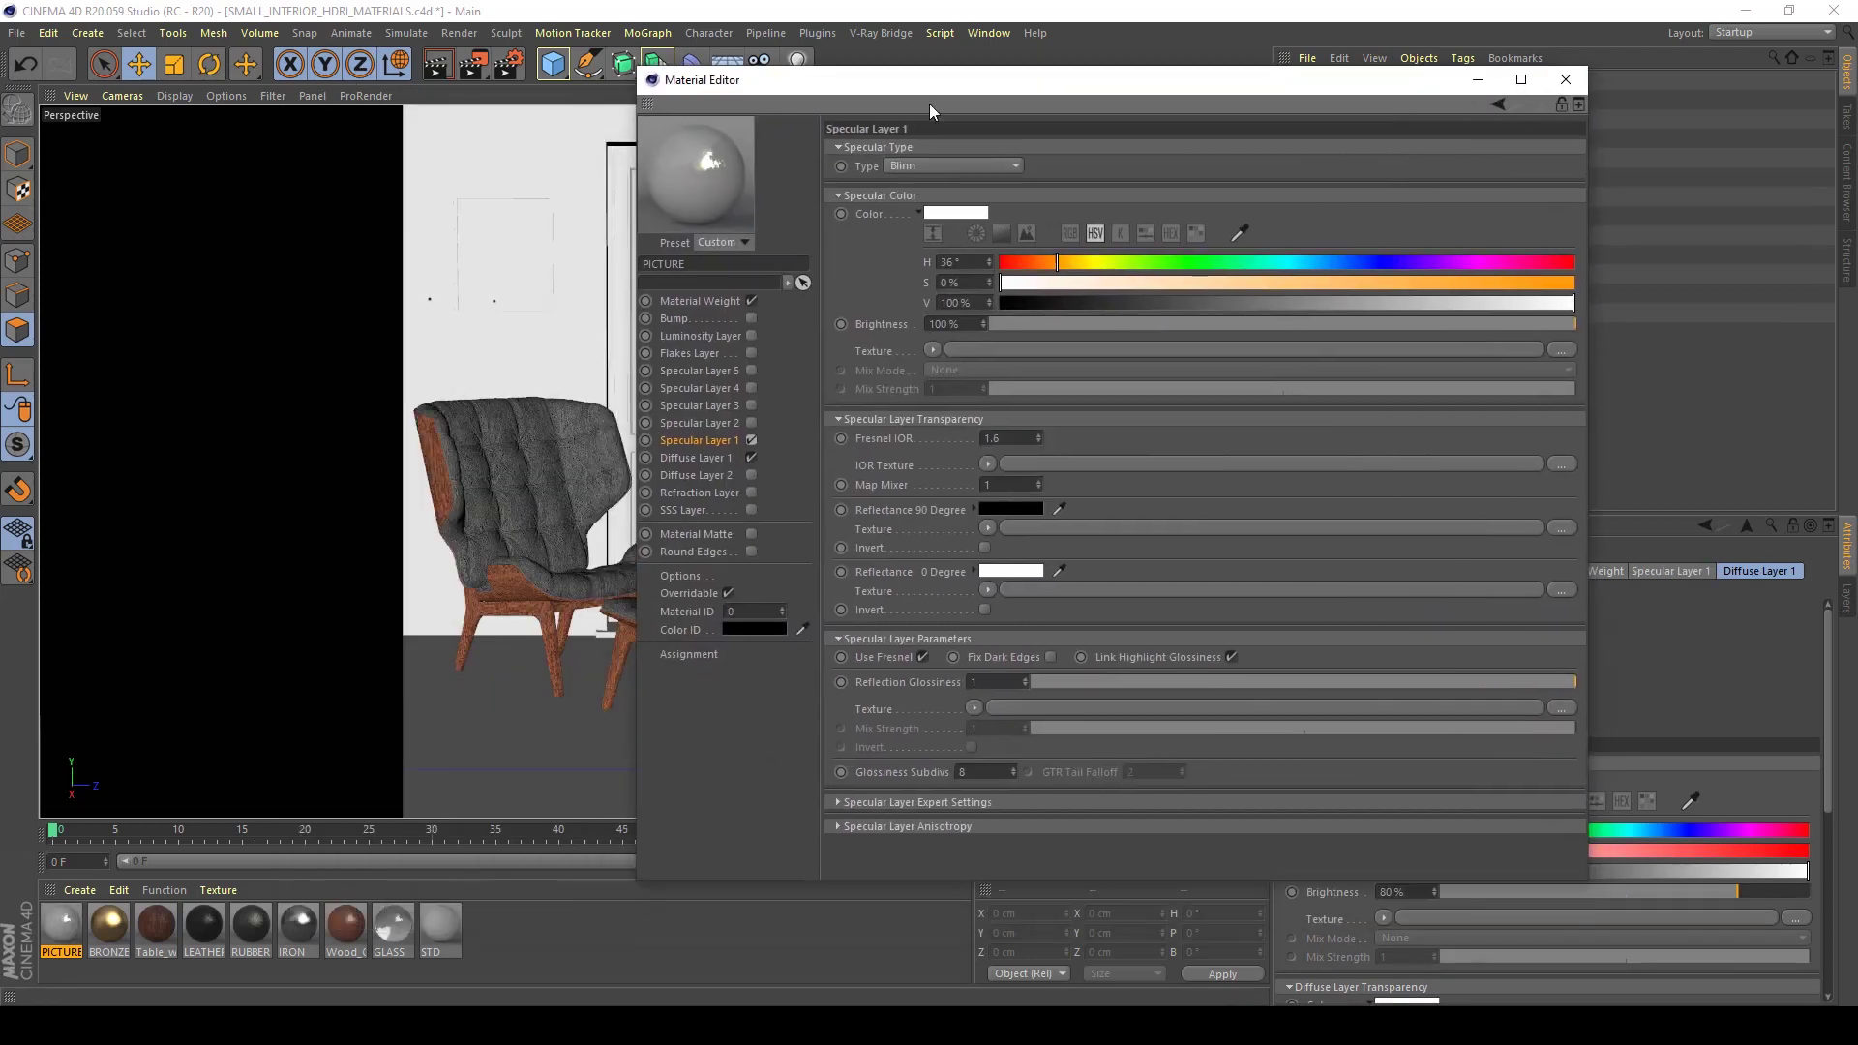
left_click(709, 458)
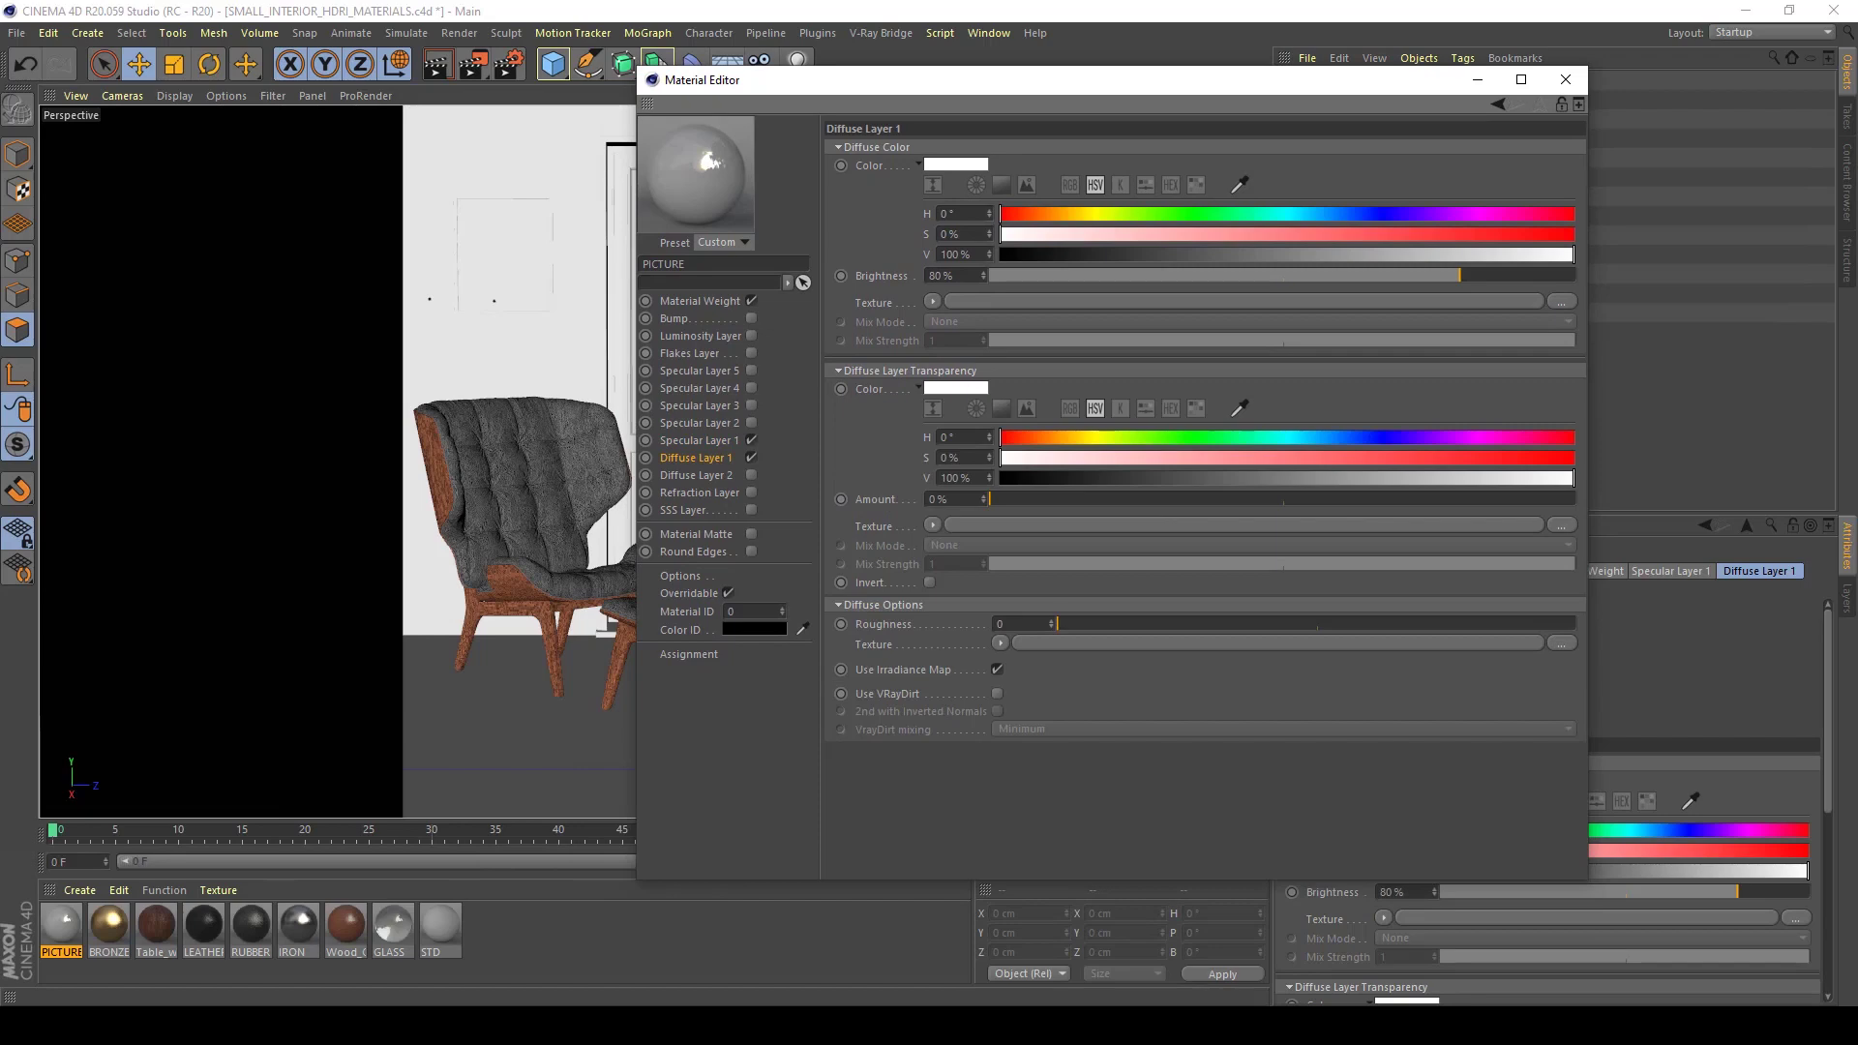
Load the Eiffel Tower image 8.jpg as PICTURE's diffuse texture and select the wall frame
mouse_move(593, 1023)
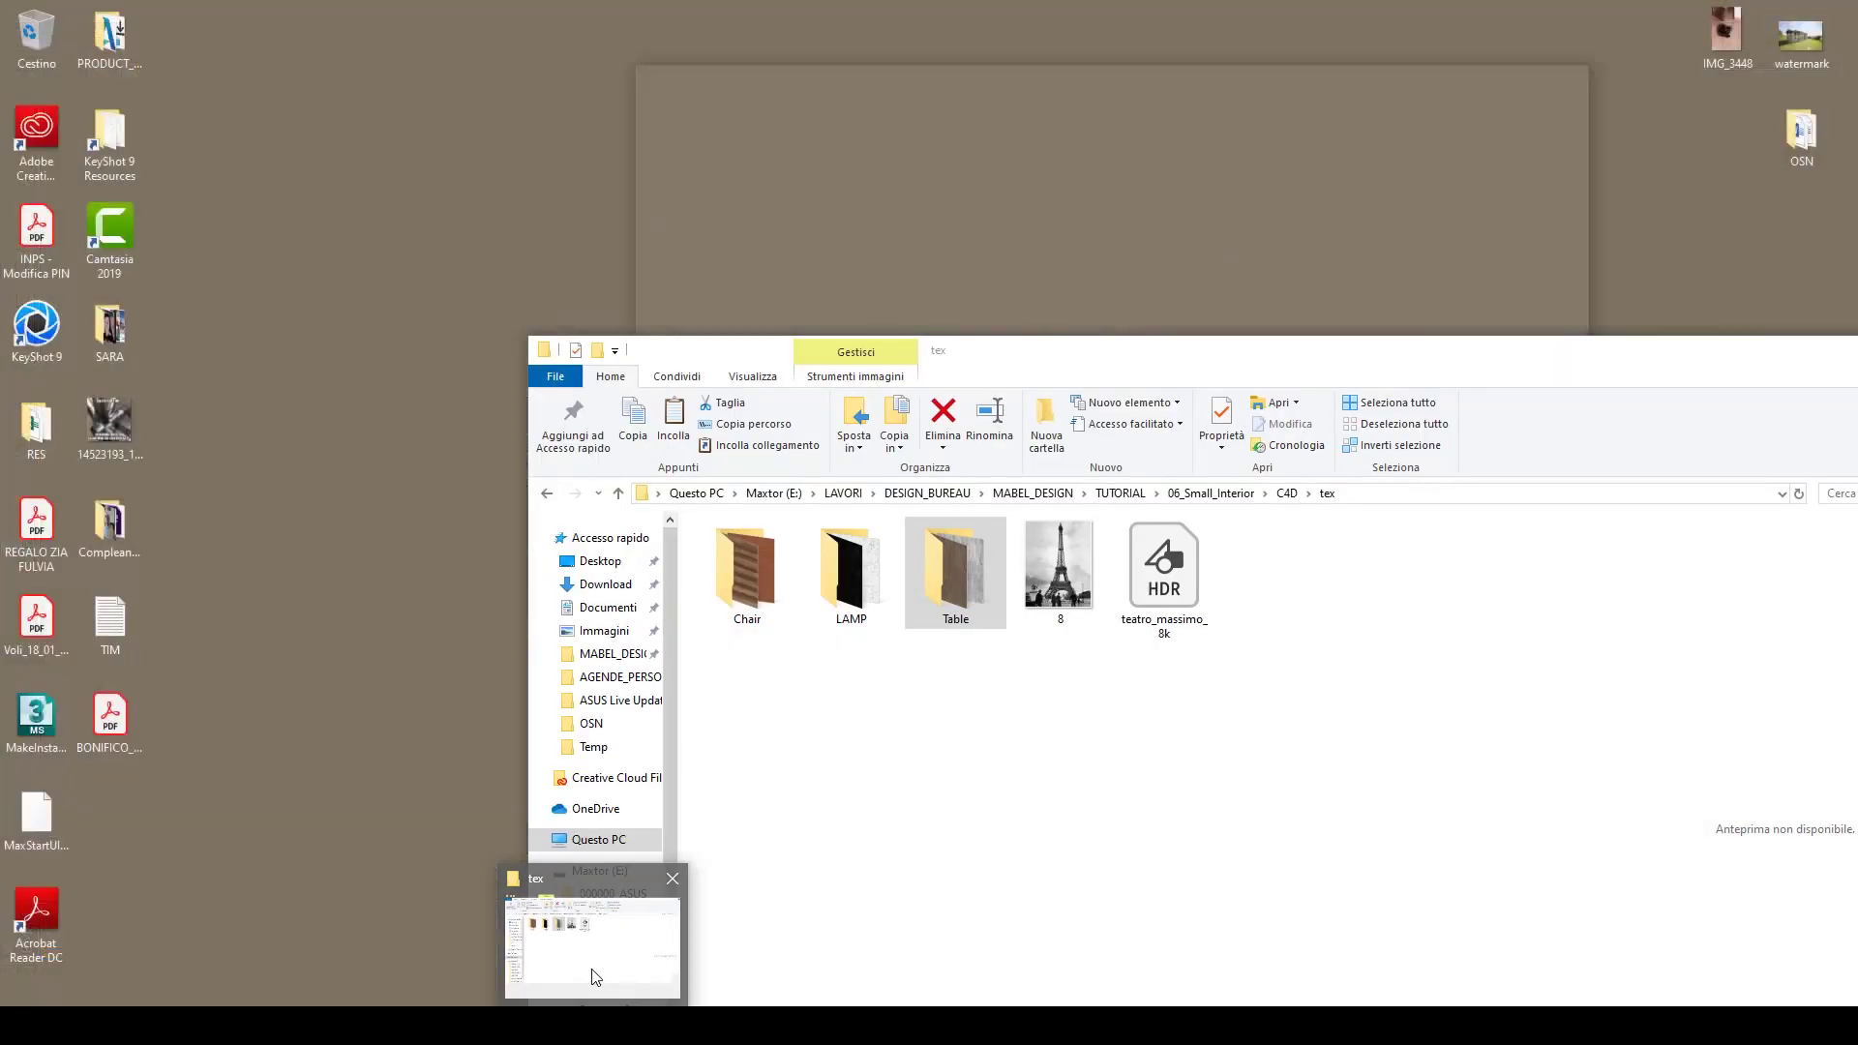
left_click(591, 983)
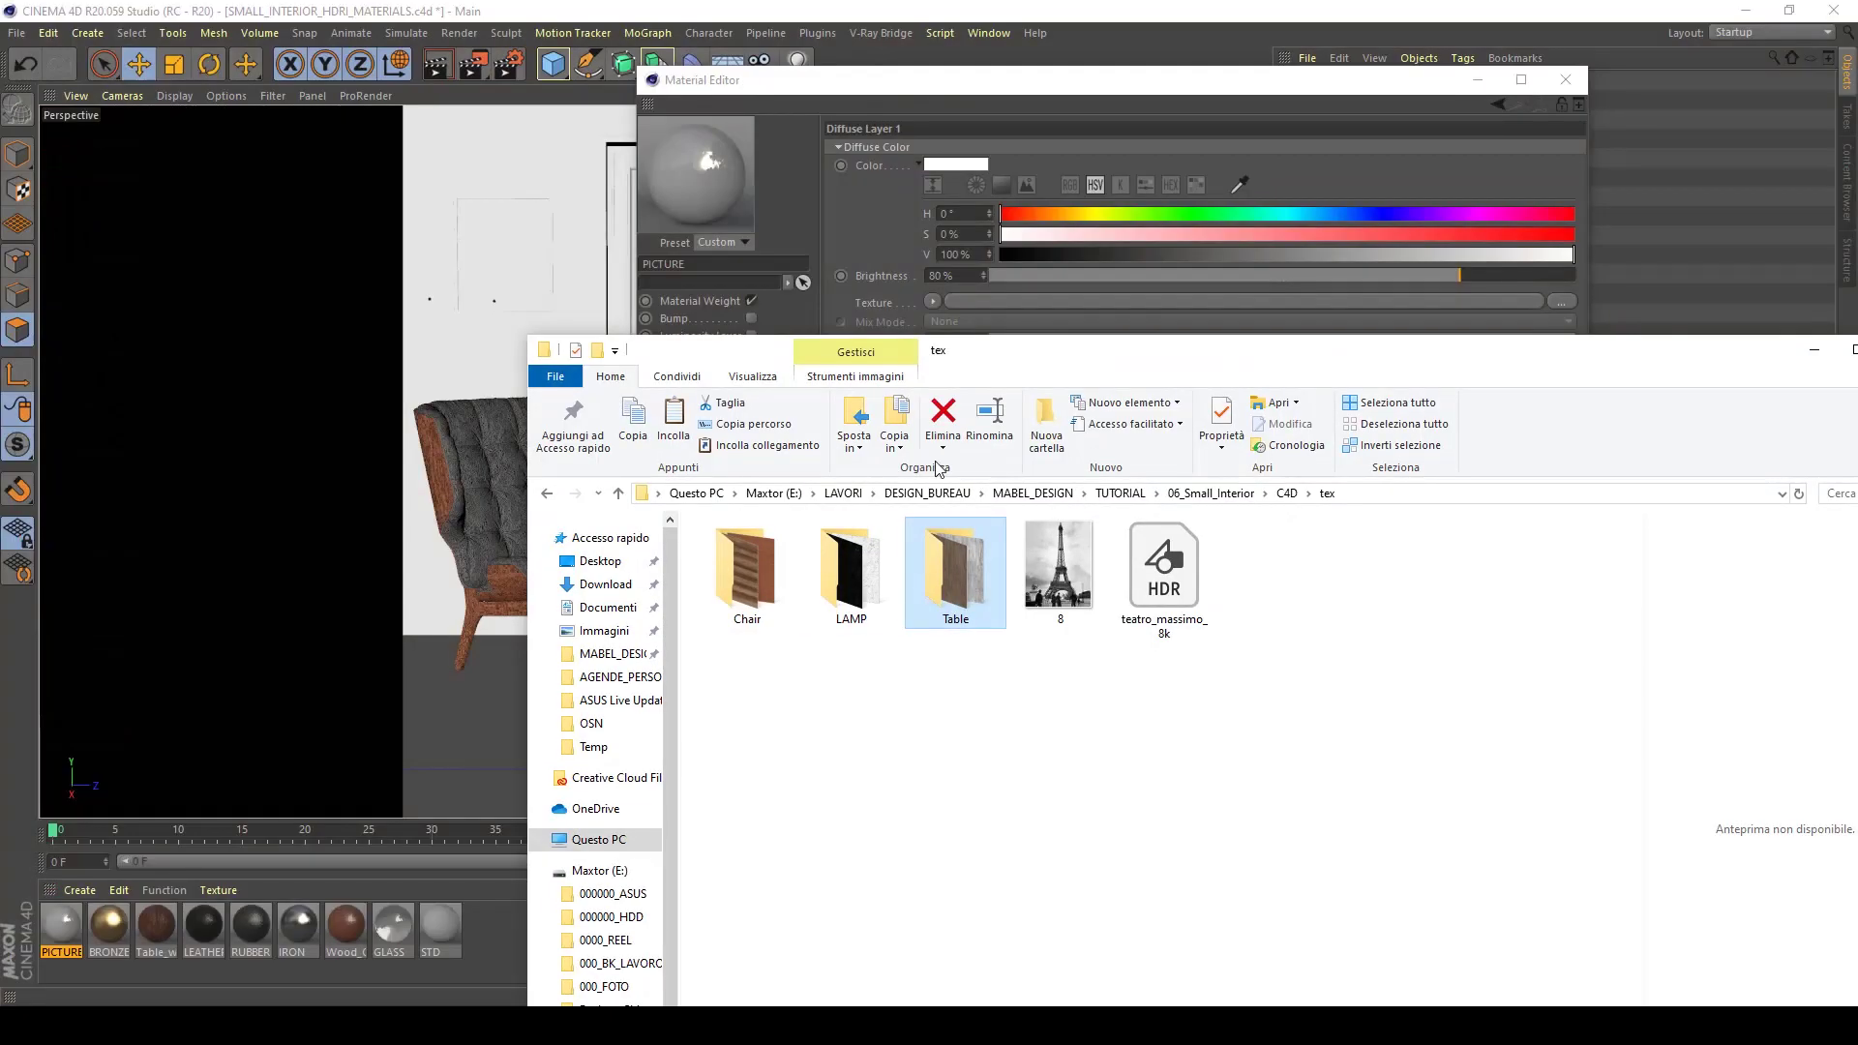
left_click_drag(1015, 362, 1405, 588)
left_click_drag(1471, 805, 987, 305)
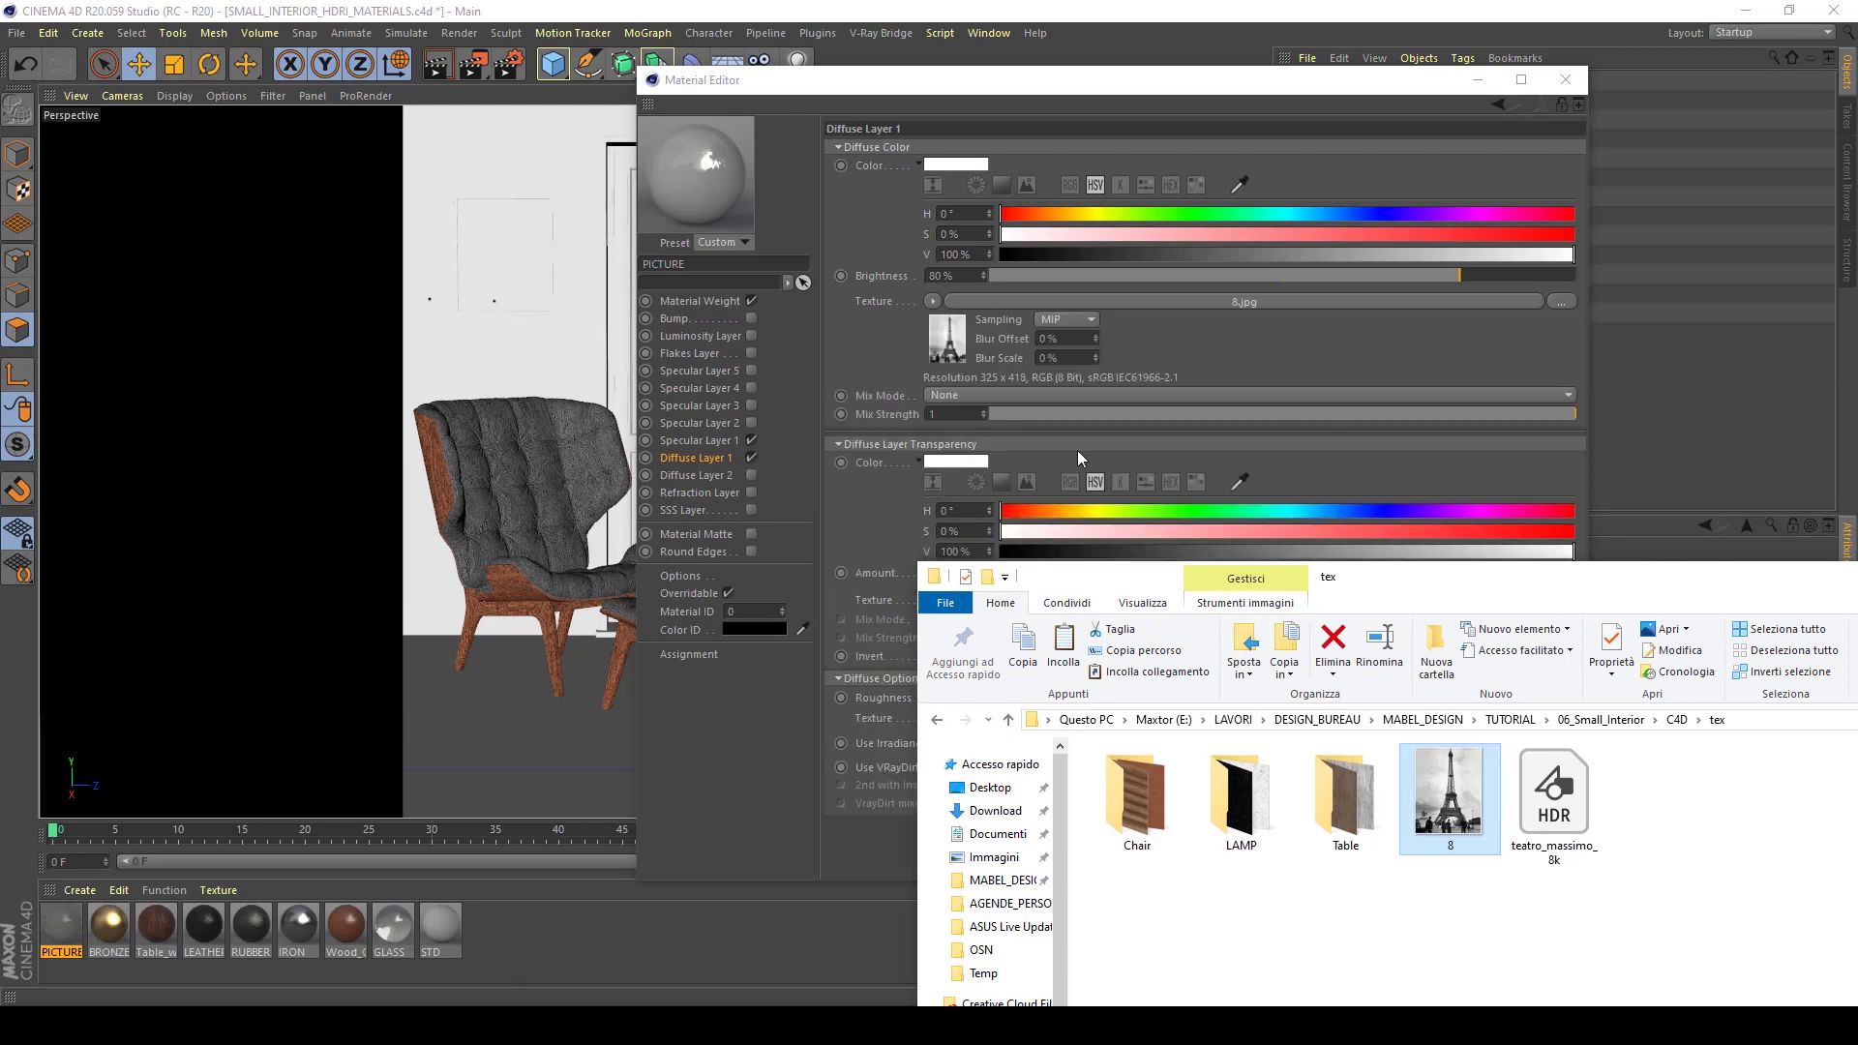
left_click(1671, 391)
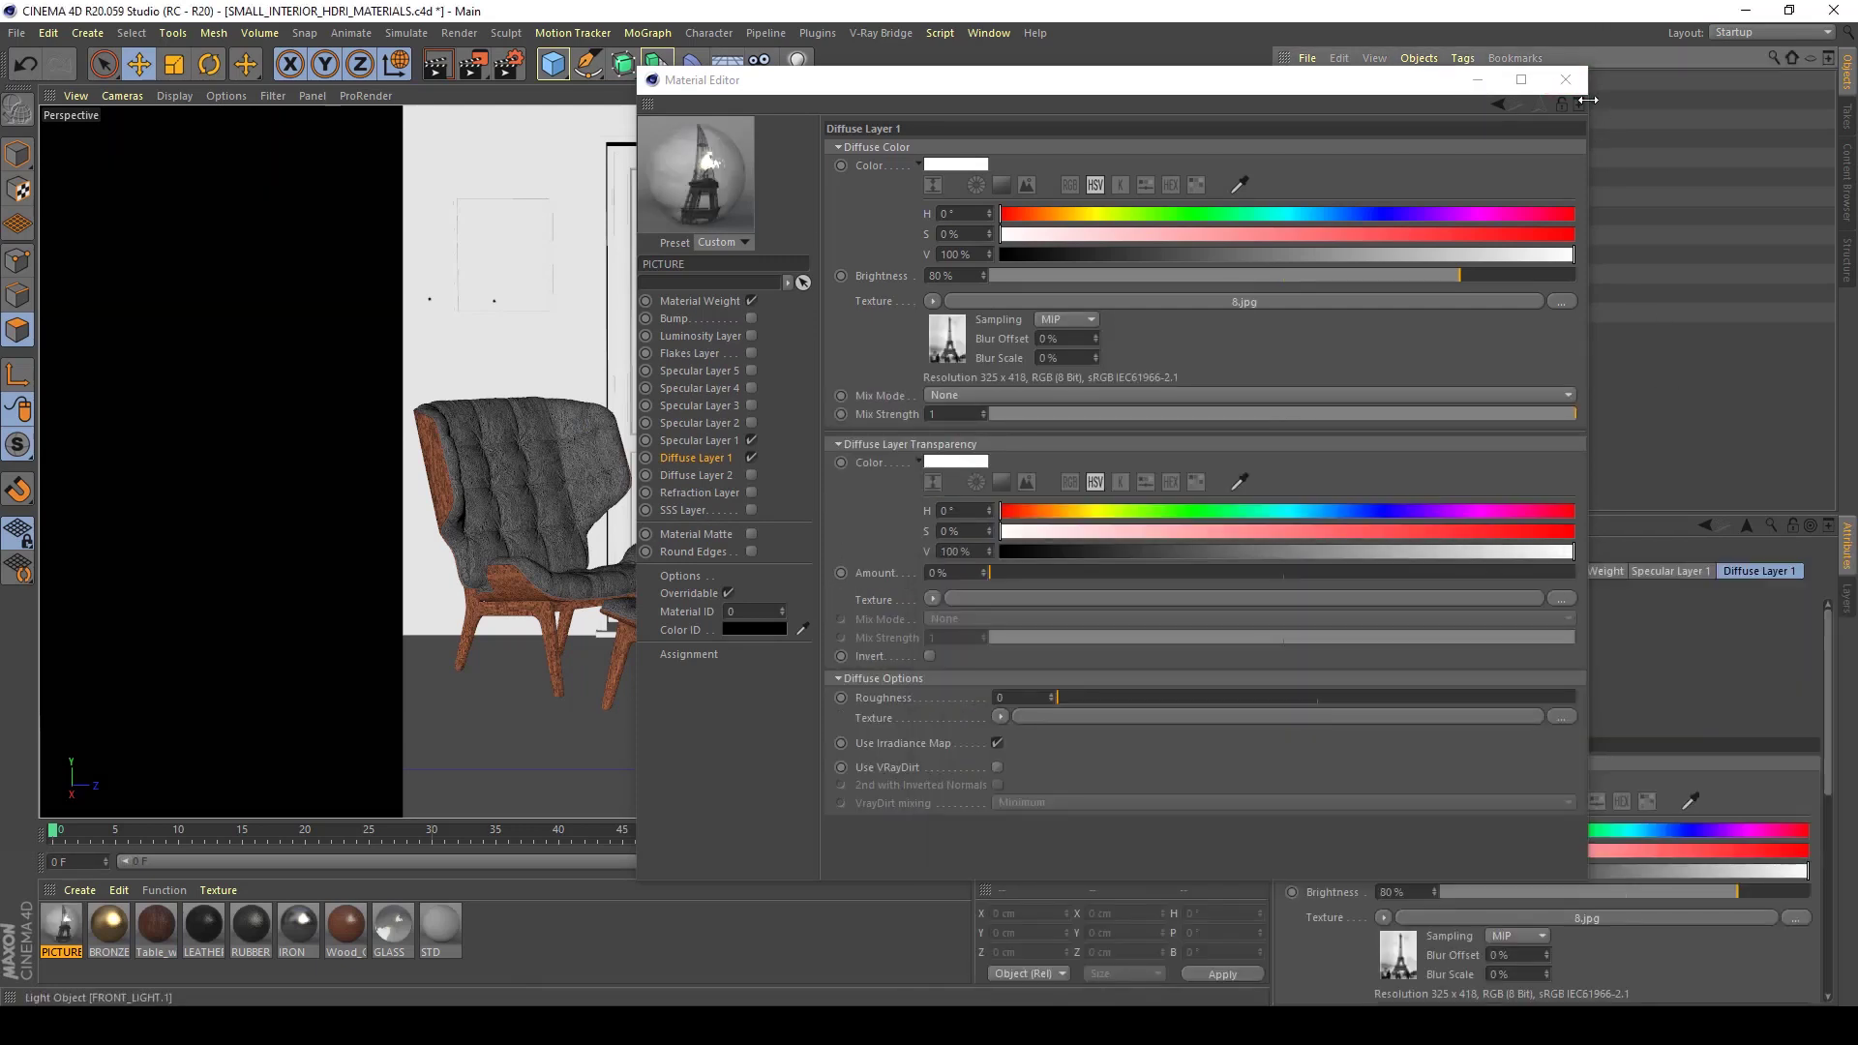
left_click(1565, 79)
left_click(501, 273)
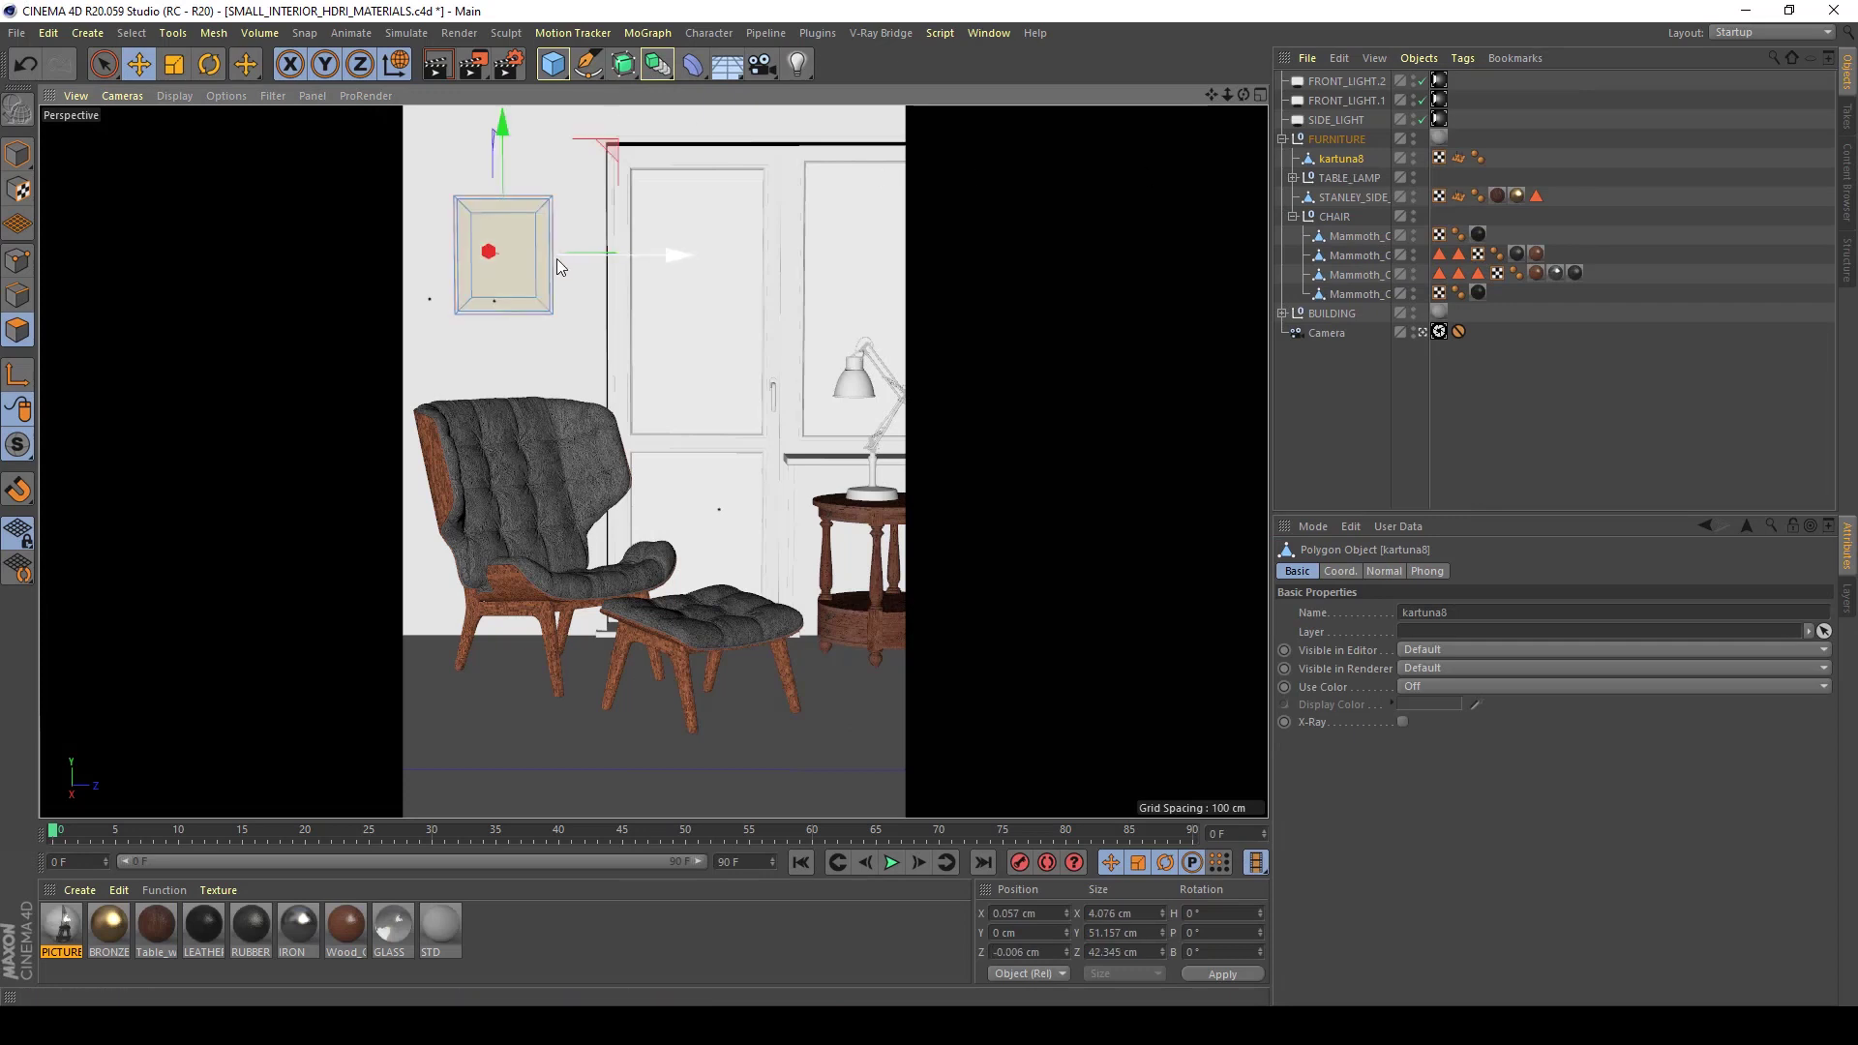
Undo an accidental frame move, then select and frame the picture frame head-on
left_click_drag(651, 256, 845, 252)
key("ctrl+z")
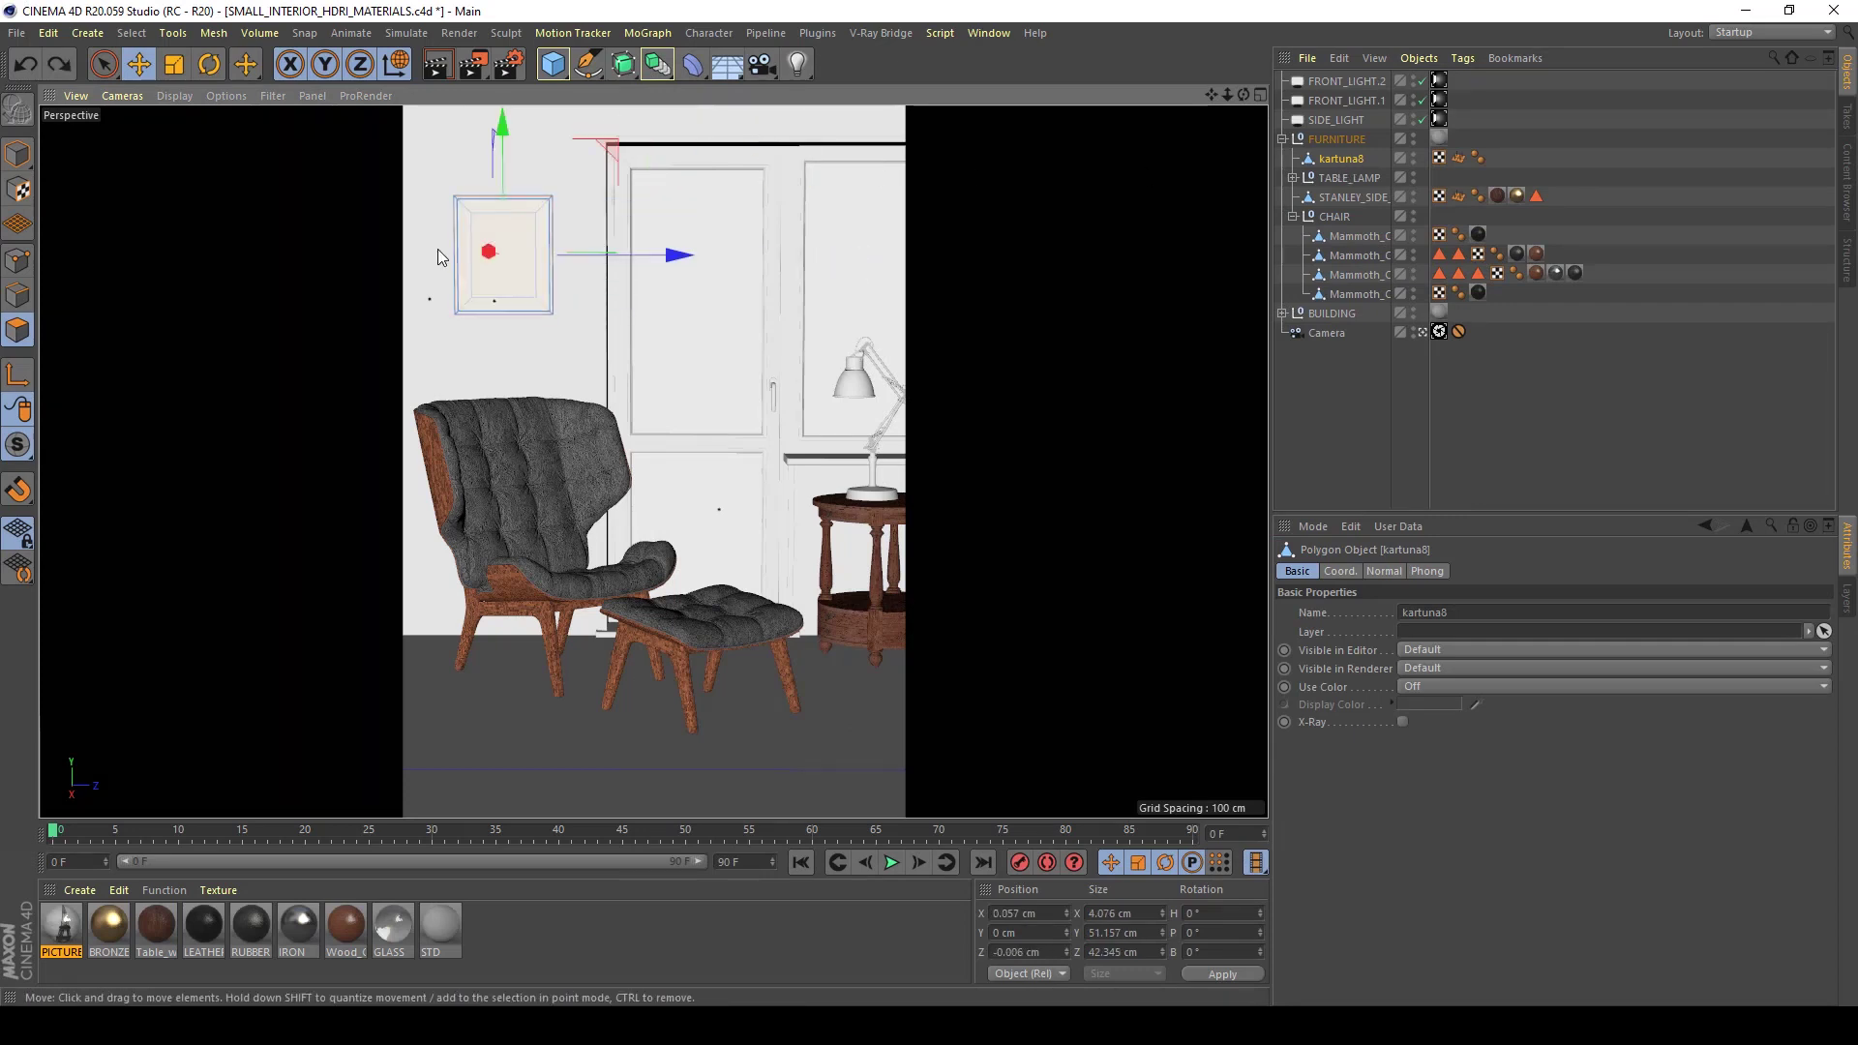
key("ctrl+z")
left_click(1323, 168)
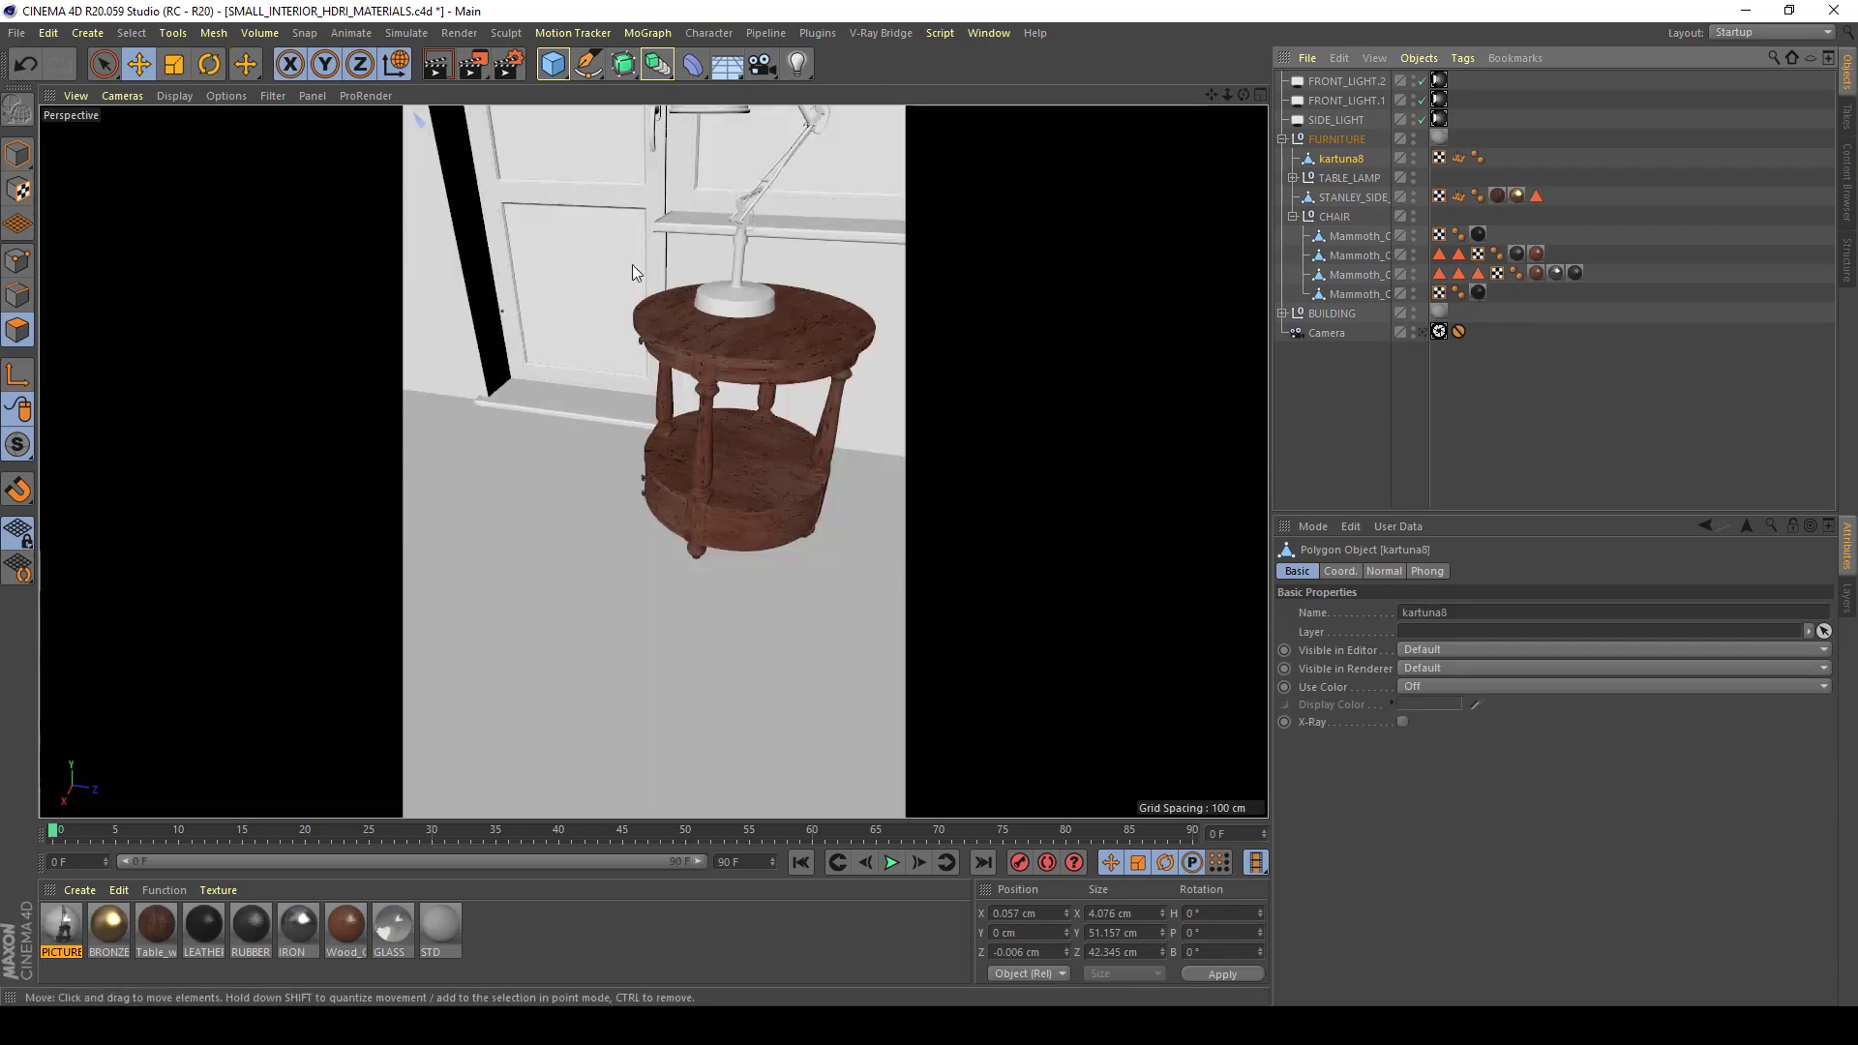
key("o")
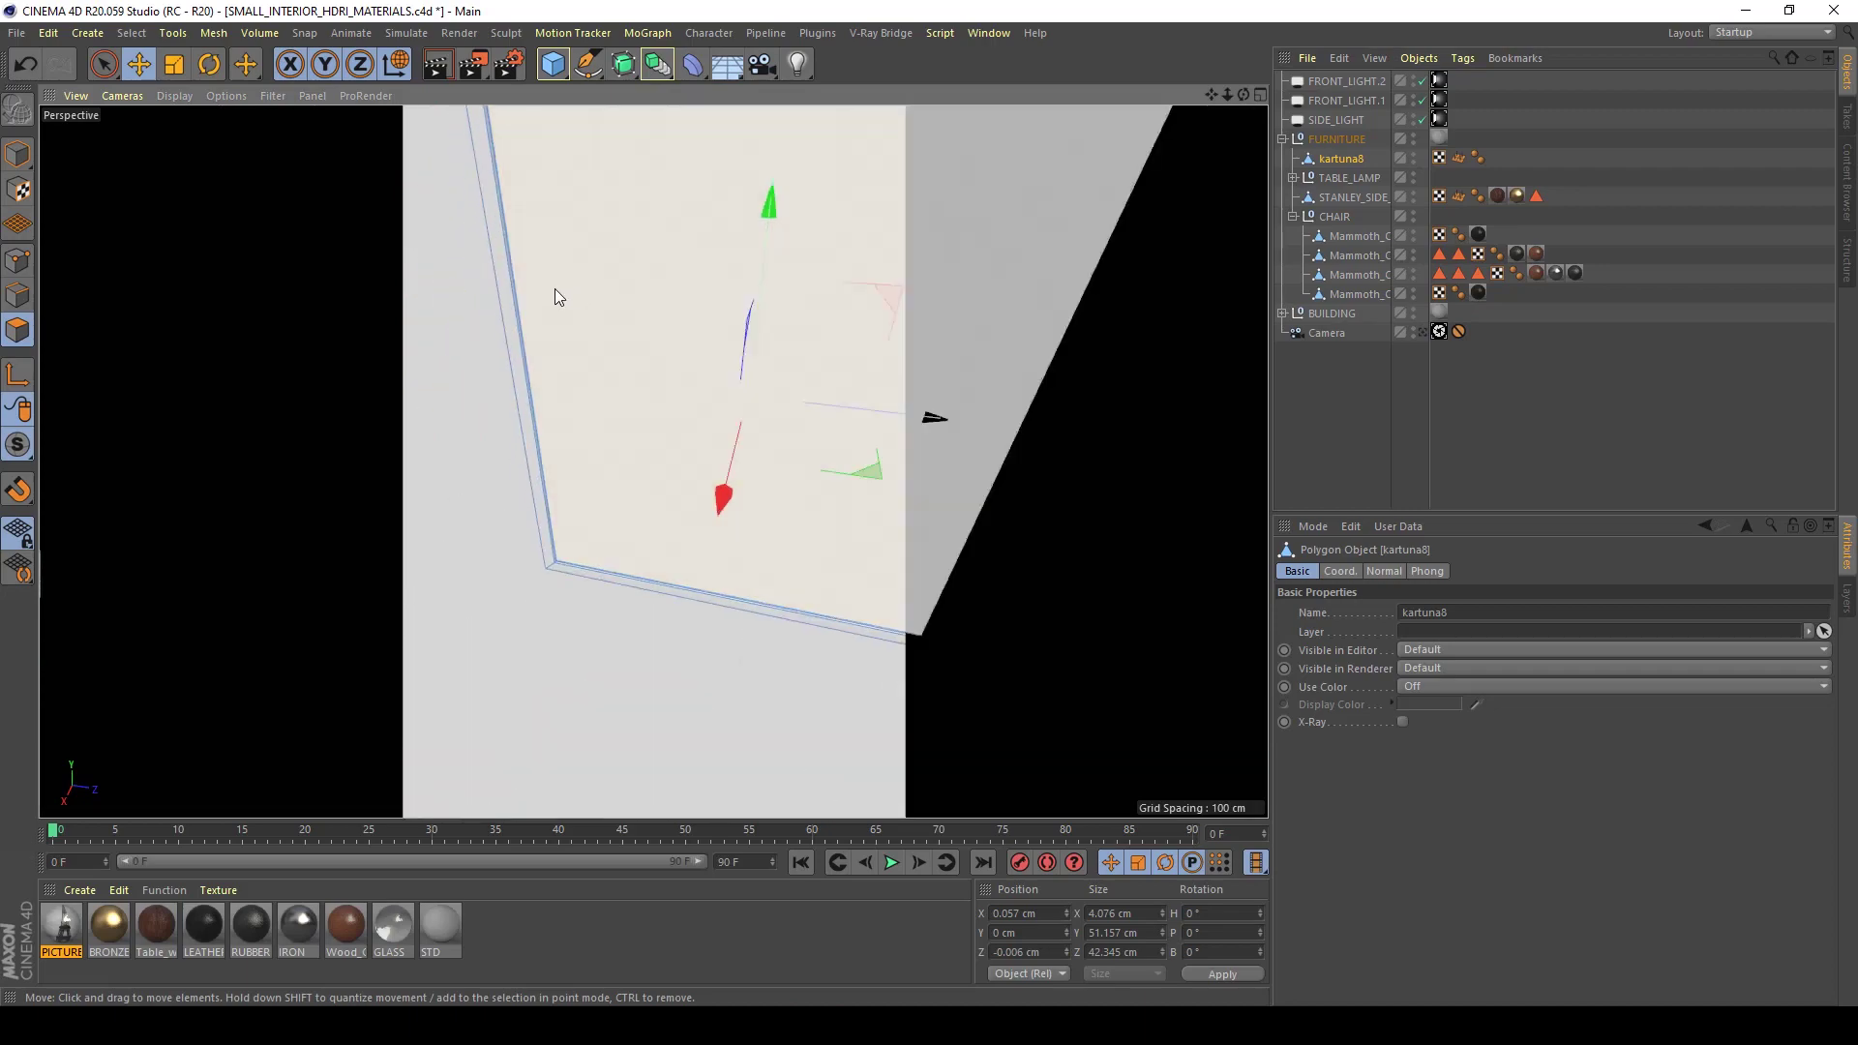
left_click_drag(555, 288, 513, 276, "alt")
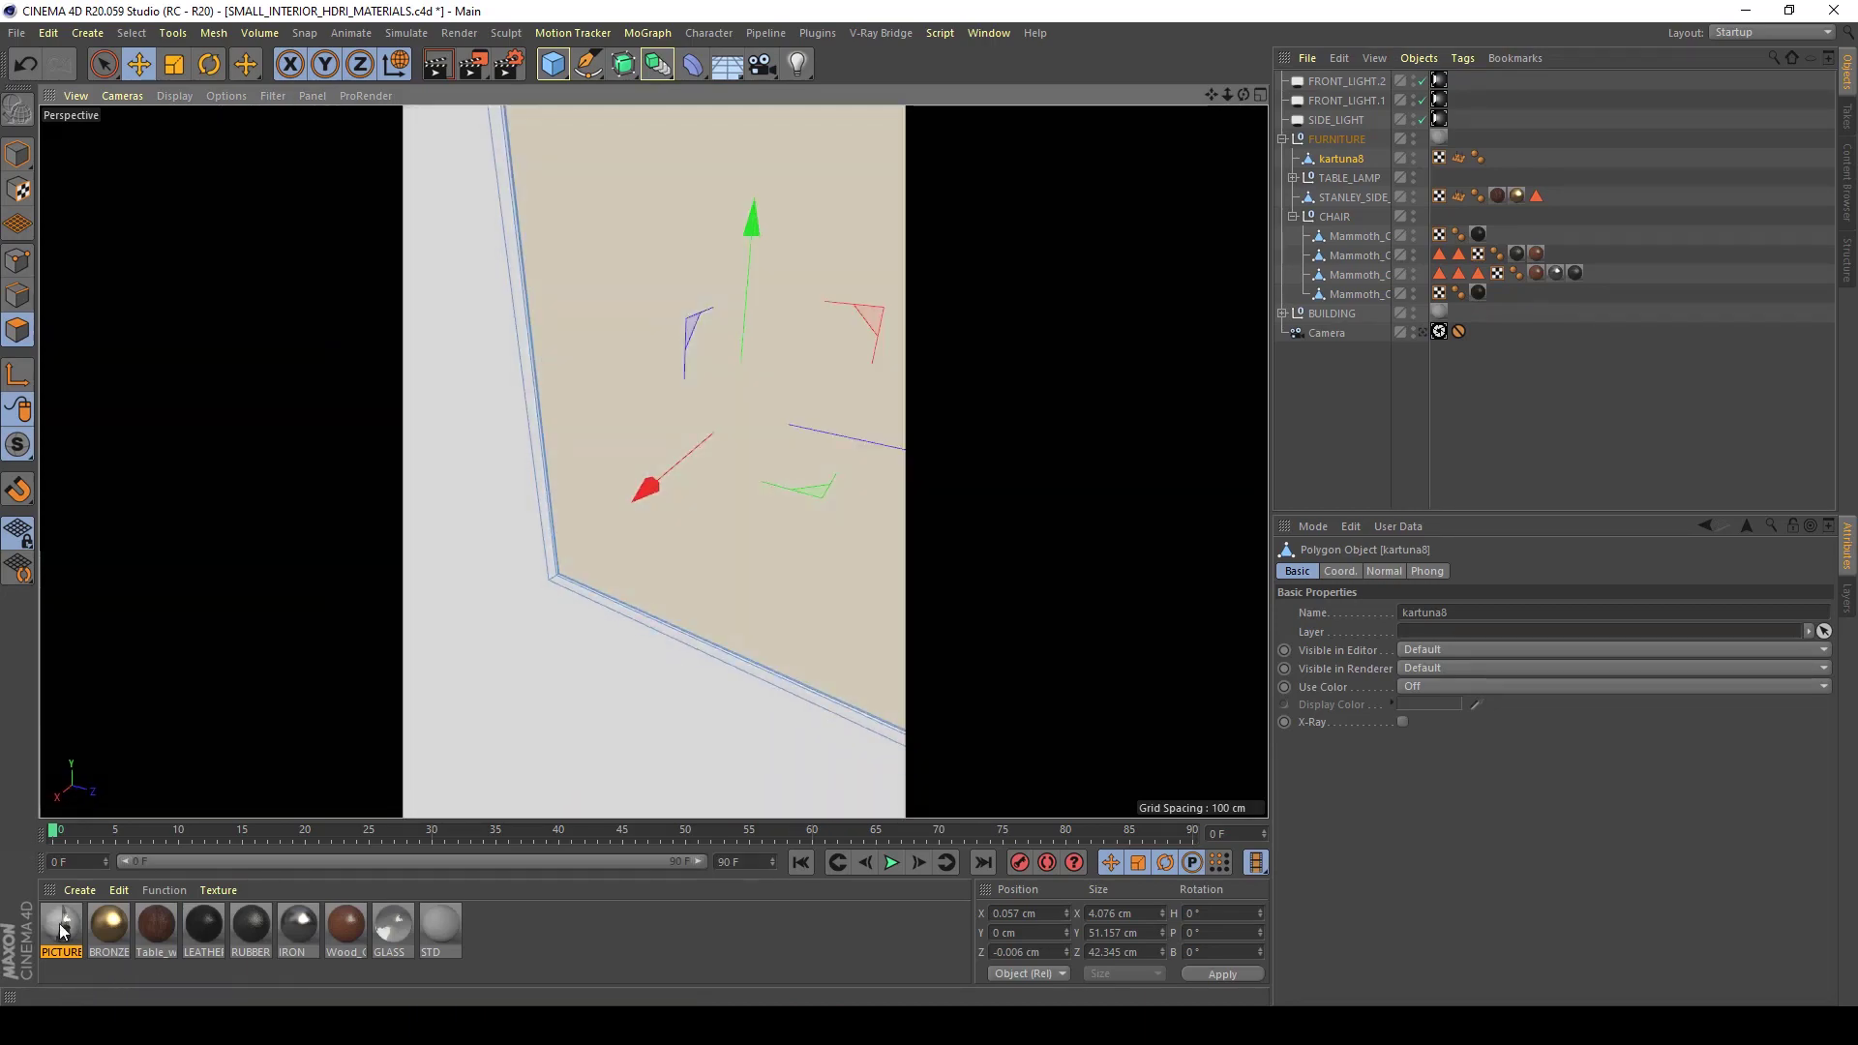
Try the PICTURE material on the picture frame, then undo it
left_click_drag(61, 924, 585, 490)
scroll(717, 448, "down", 5)
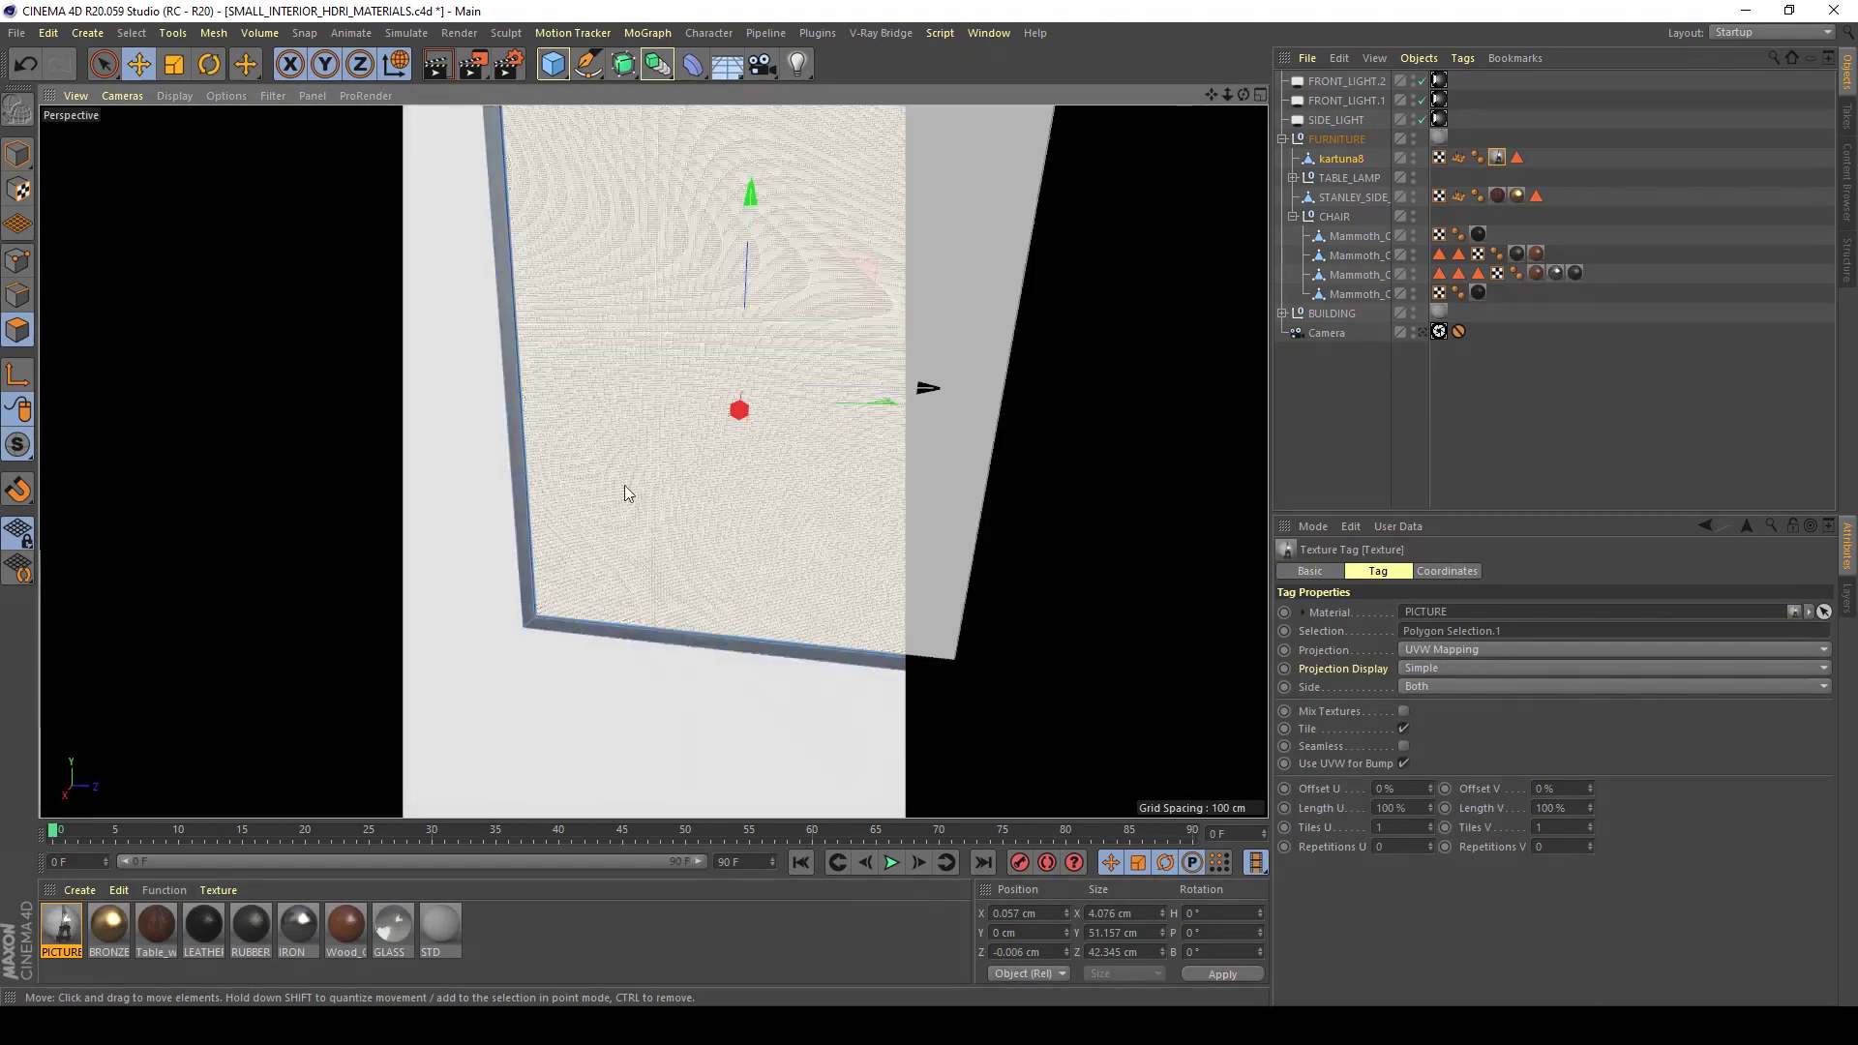
left_click_drag(753, 505, 614, 595, "alt")
key("ctrl+z")
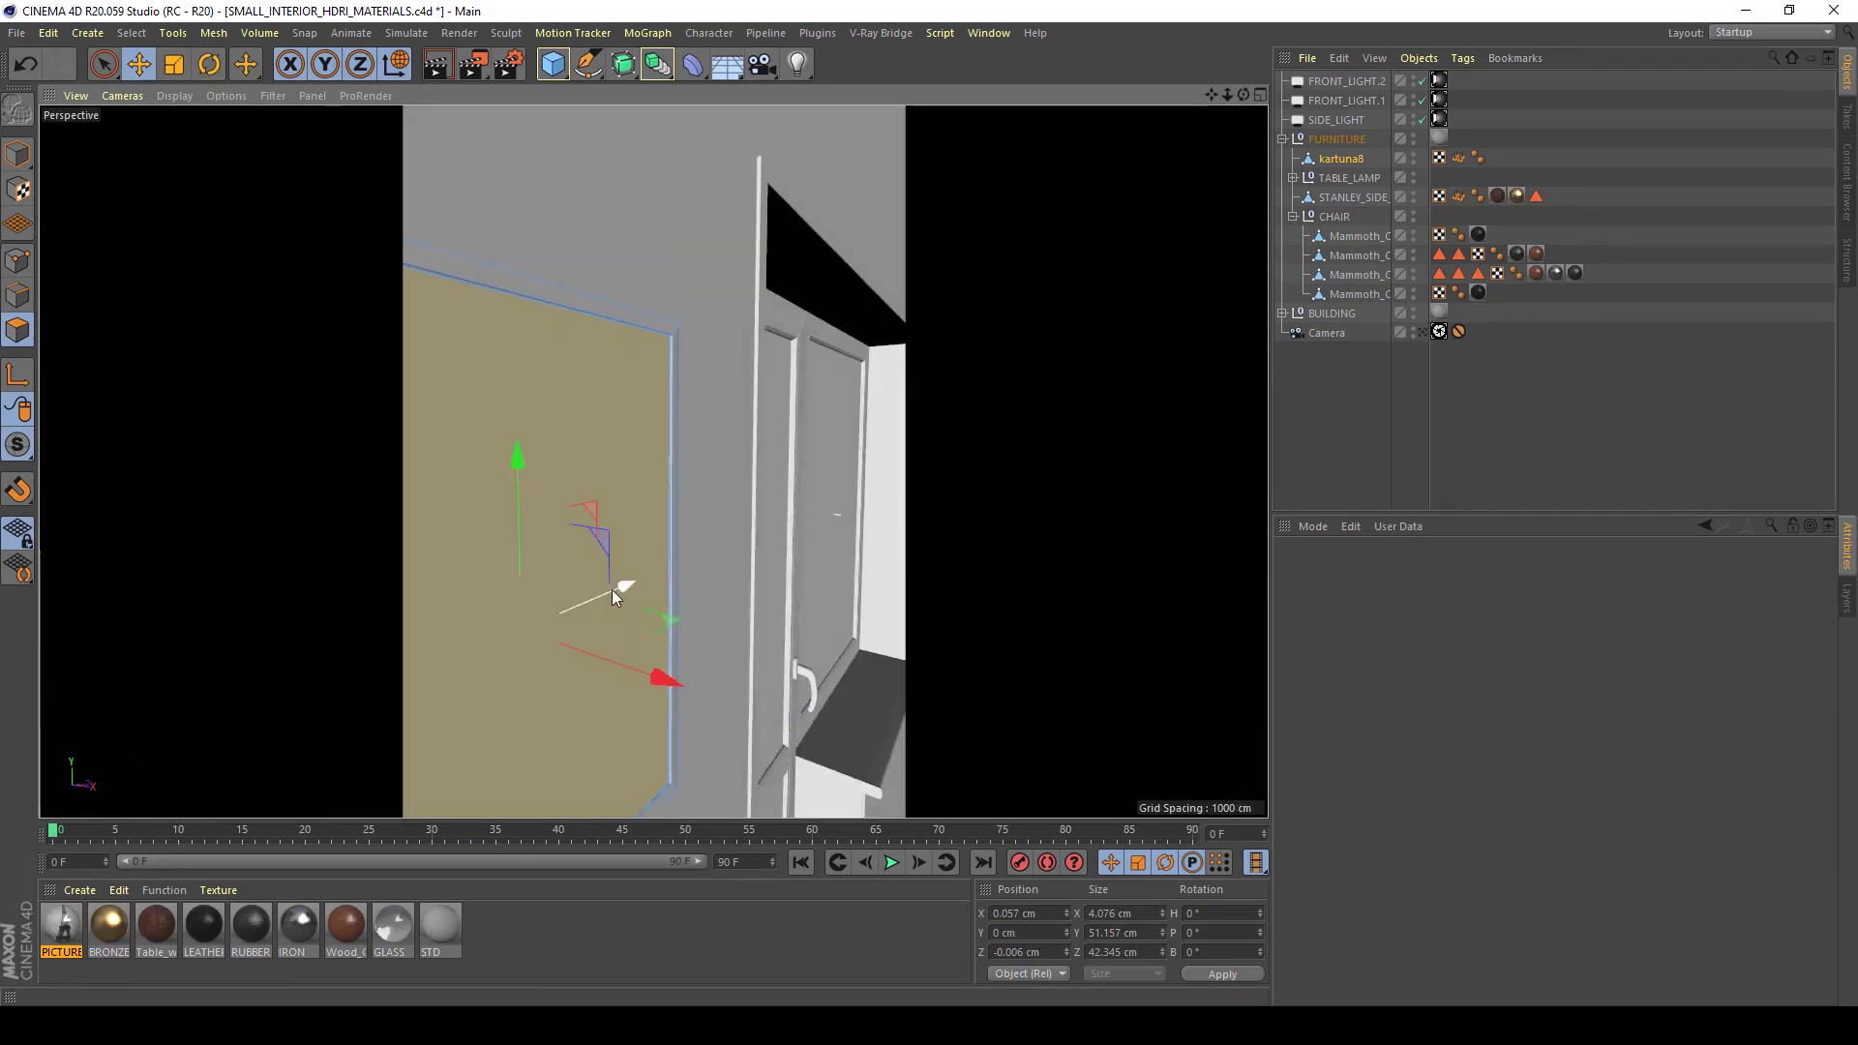
key("ctrl+z")
key("ctrl+z")
key("ctrl+z")
key("ctrl+z")
key("ctrl+z")
key("ctrl+z")
key("ctrl+z")
key("ctrl+z")
key("ctrl+z")
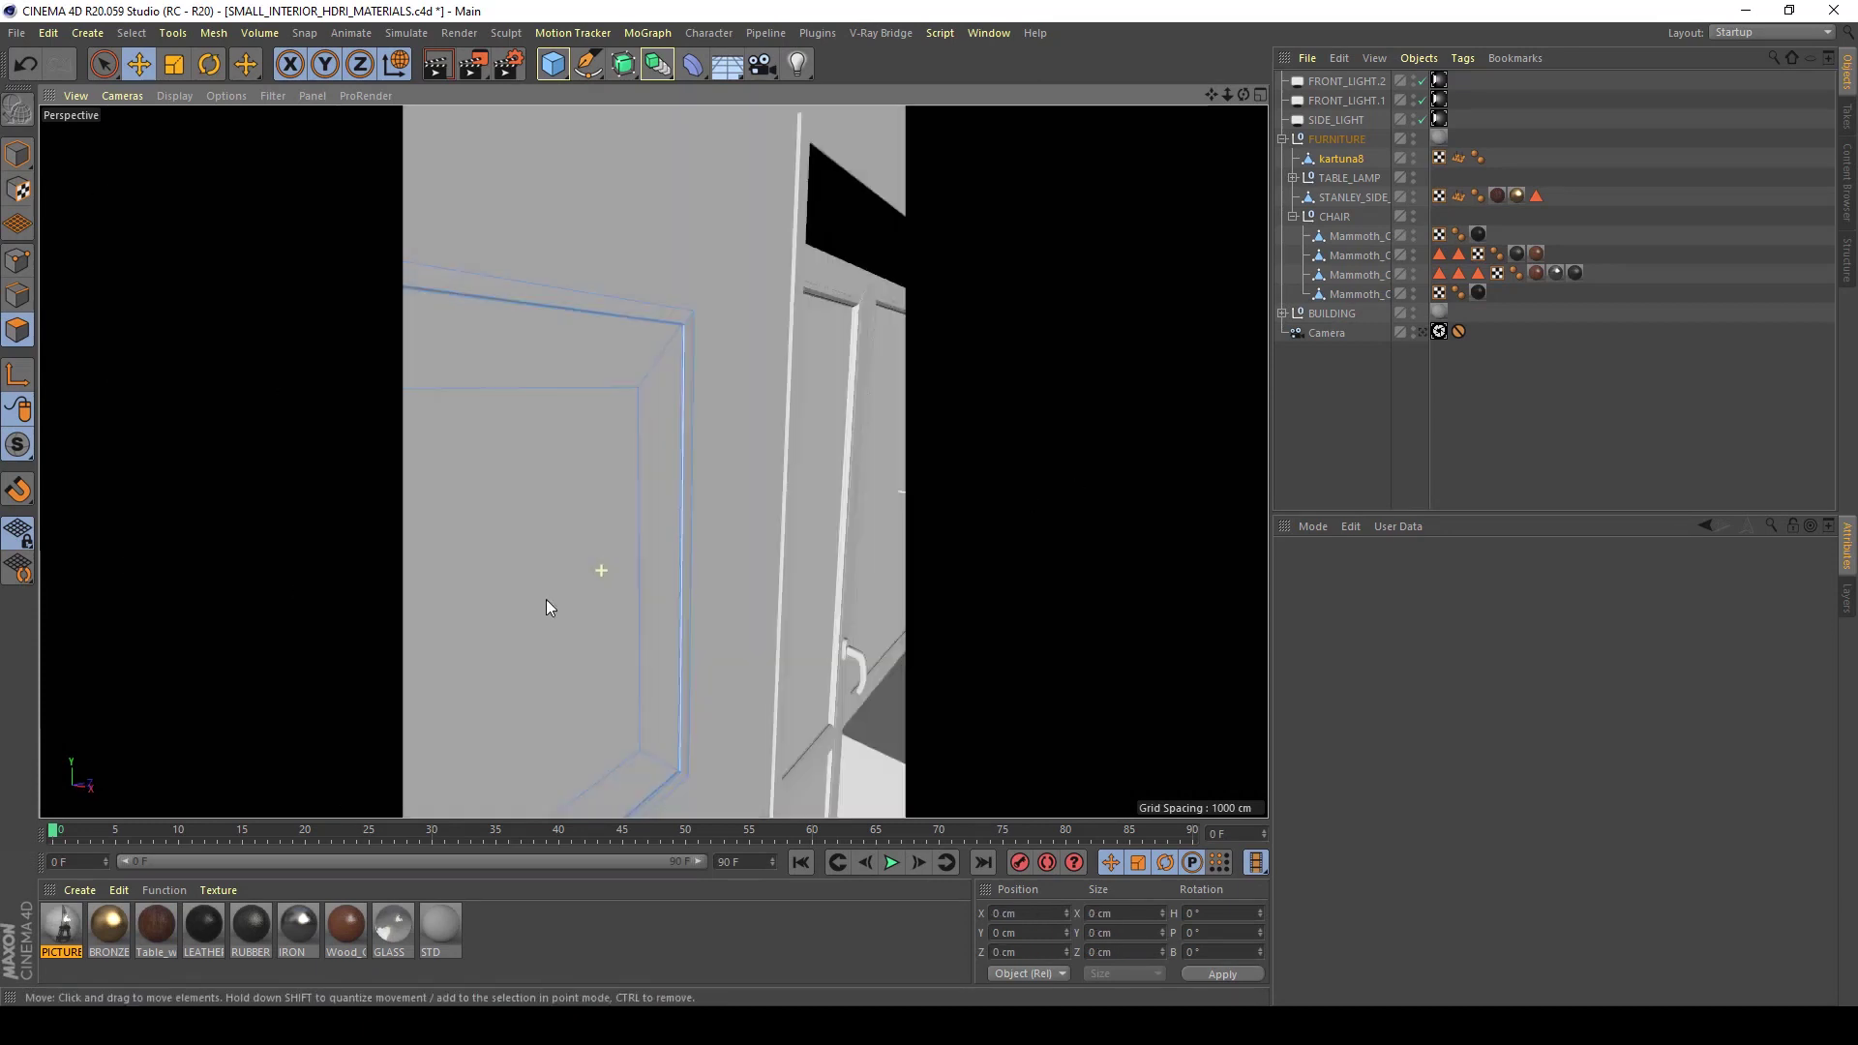
key("ctrl+z")
key("ctrl+z")
key("ctrl+z")
key("ctrl+z")
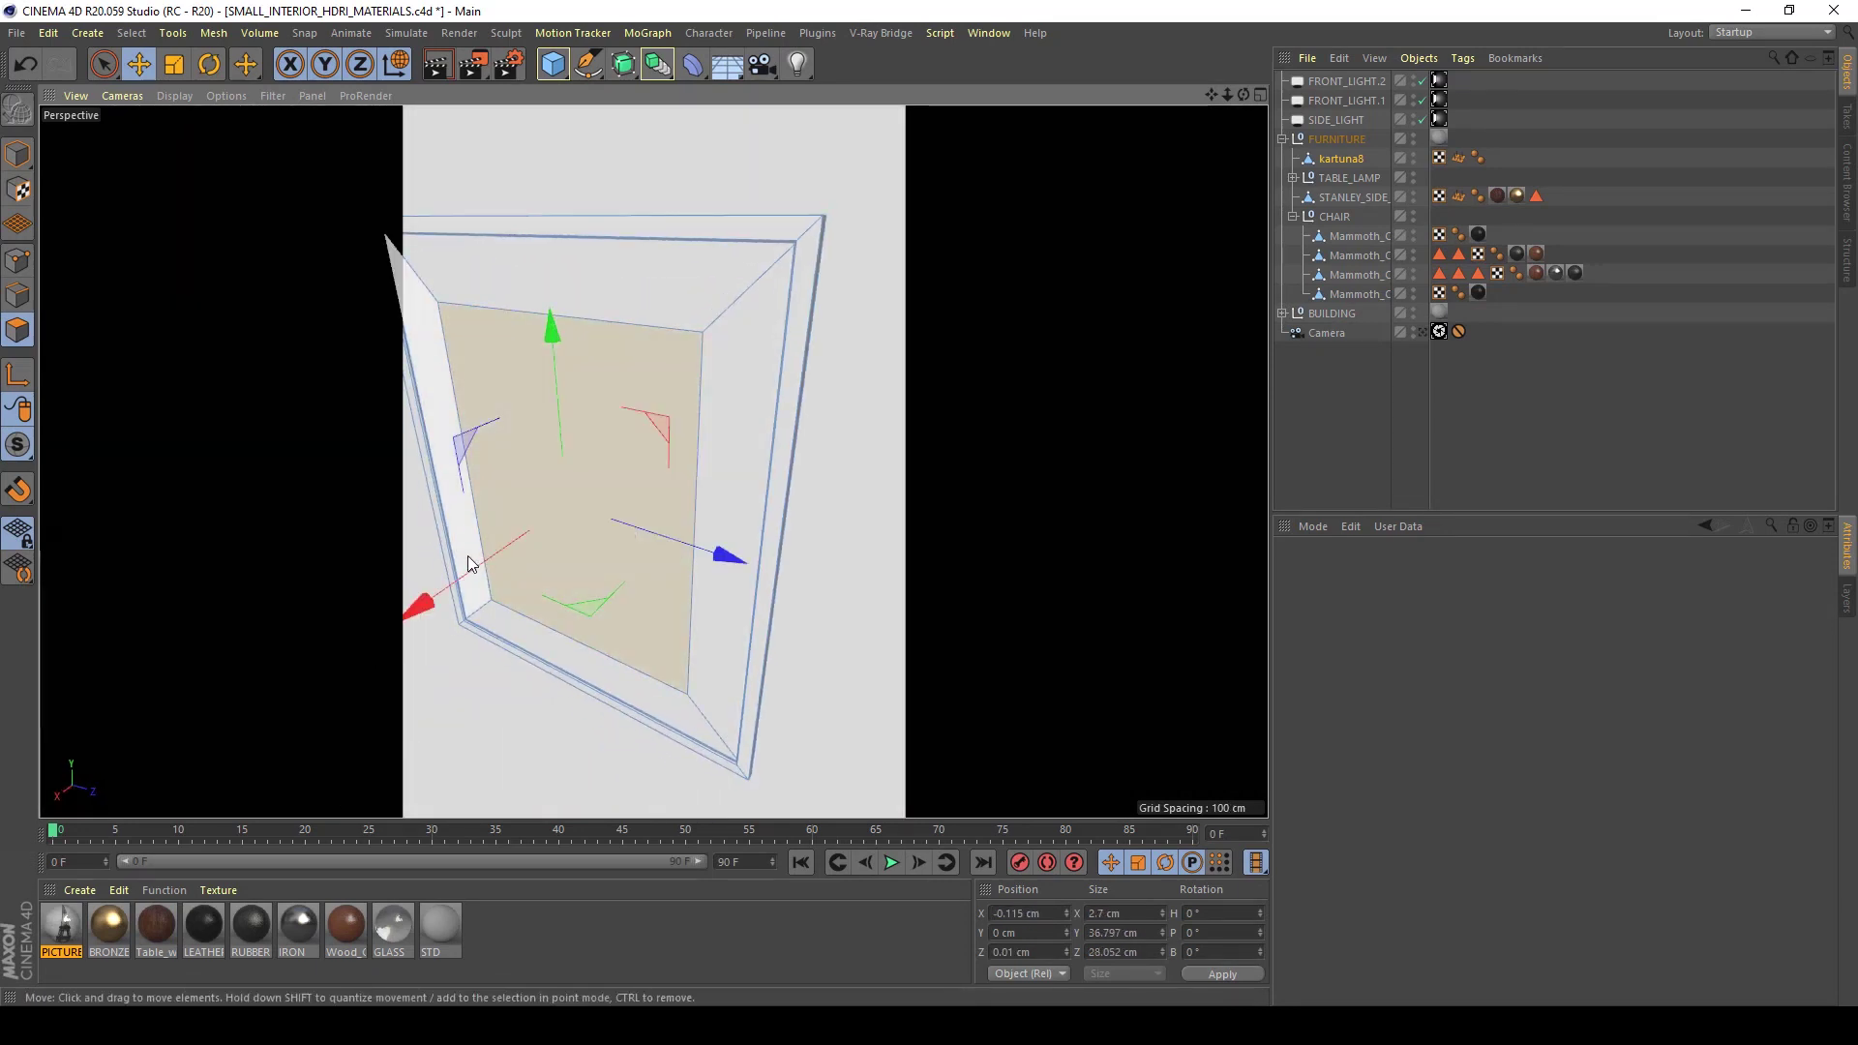
Try PICTURE on the inner panel, then undo back to the frame being selected
left_click_drag(77, 915, 746, 622)
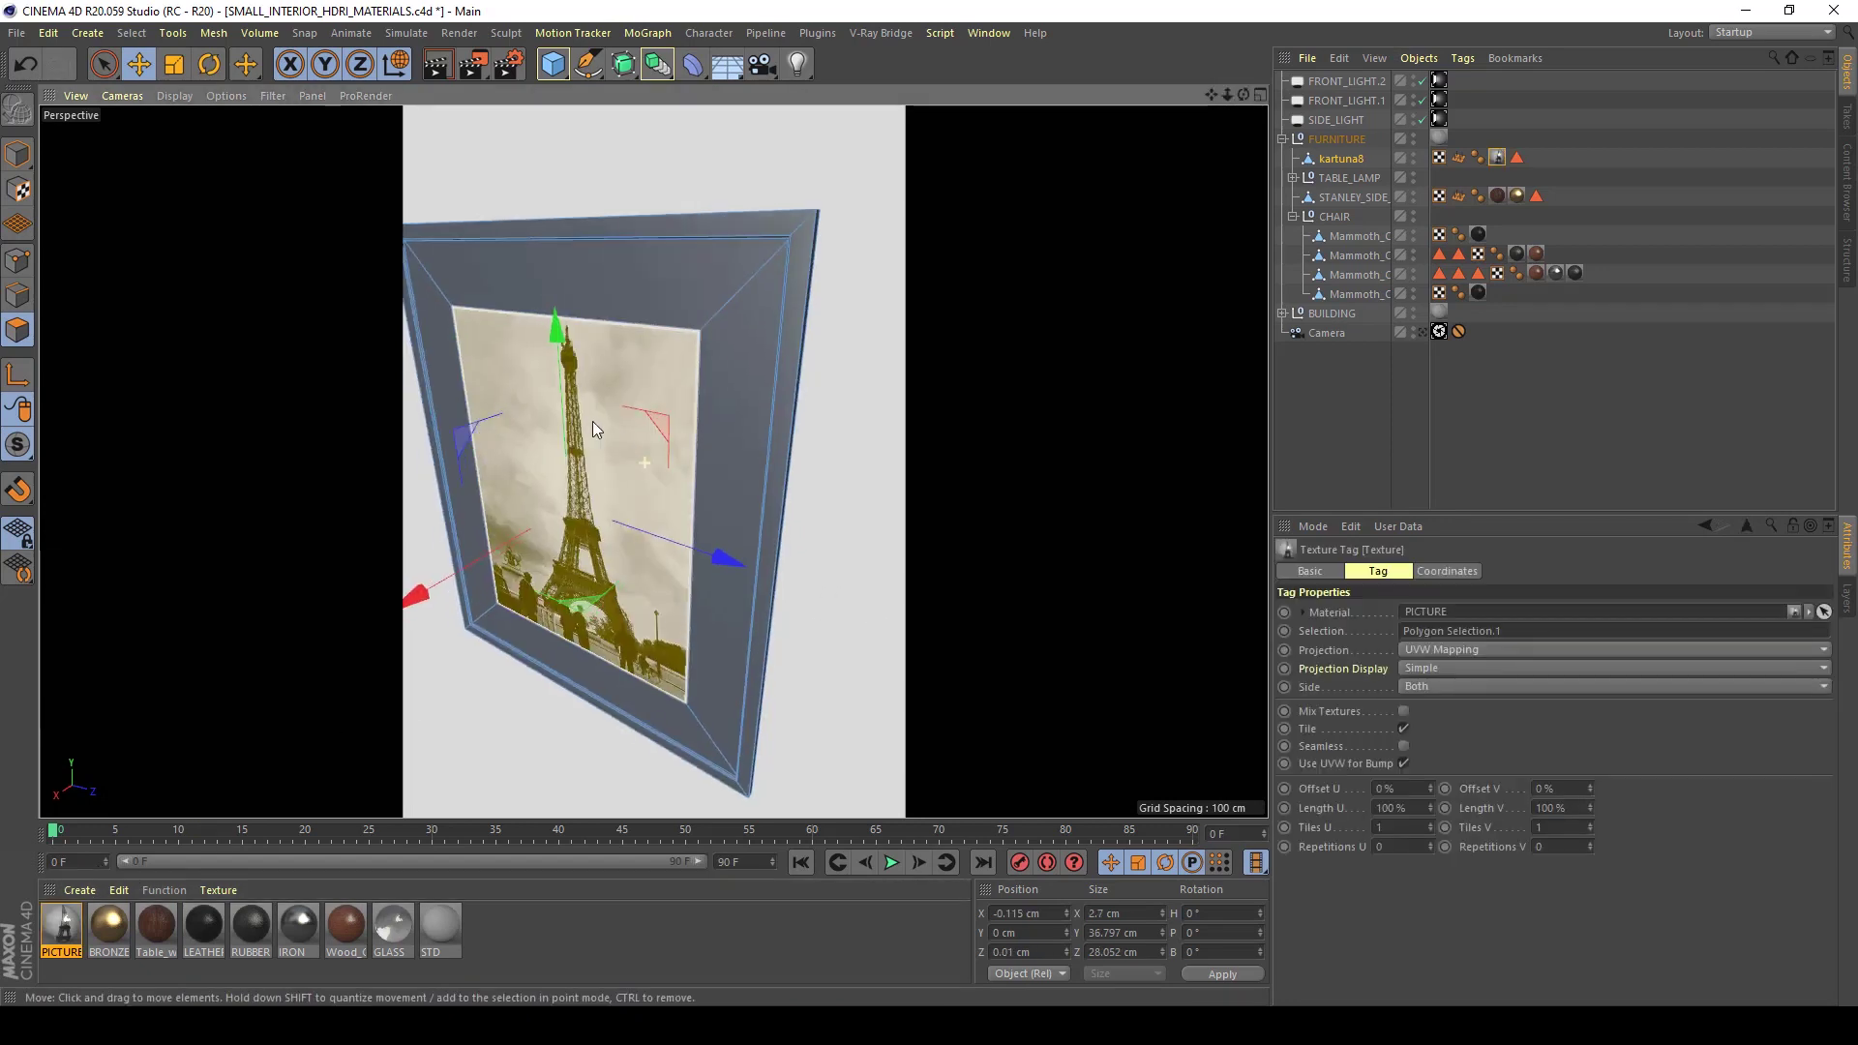
left_click_drag(592, 414, 517, 336, "alt")
key("ctrl+z")
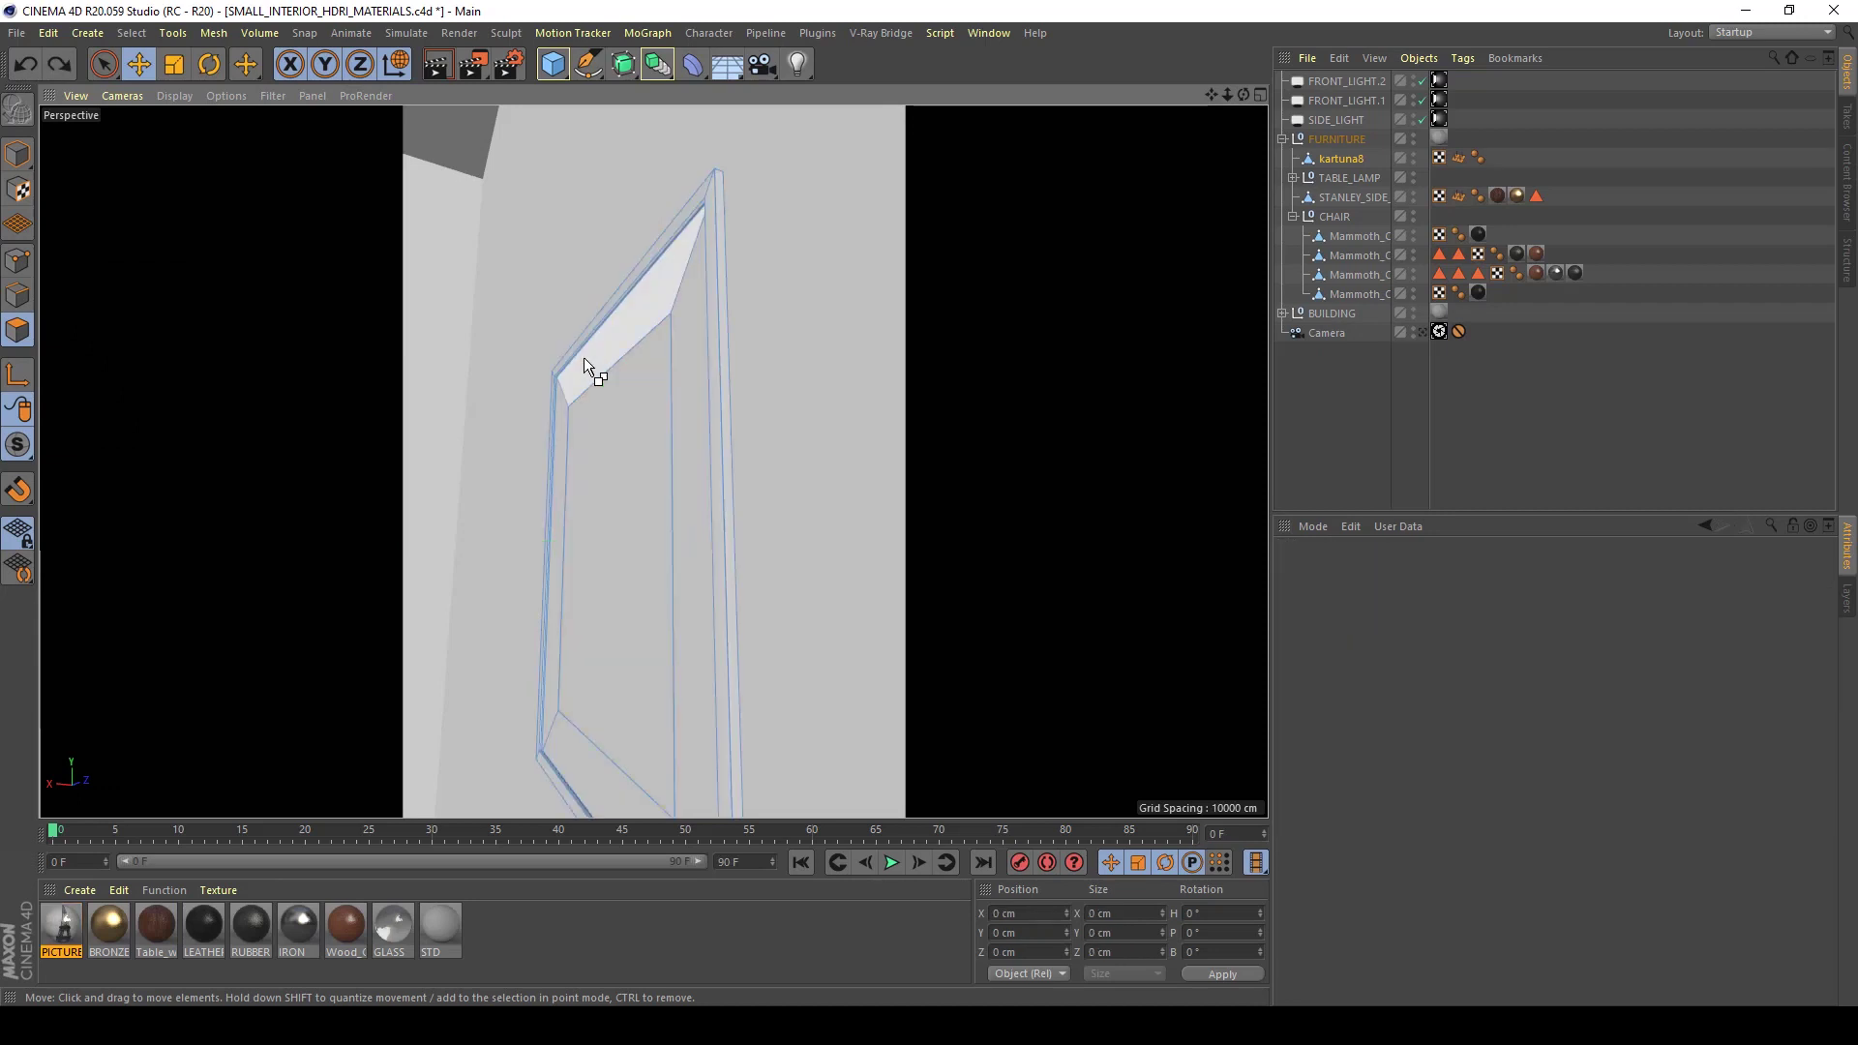
key("ctrl+z")
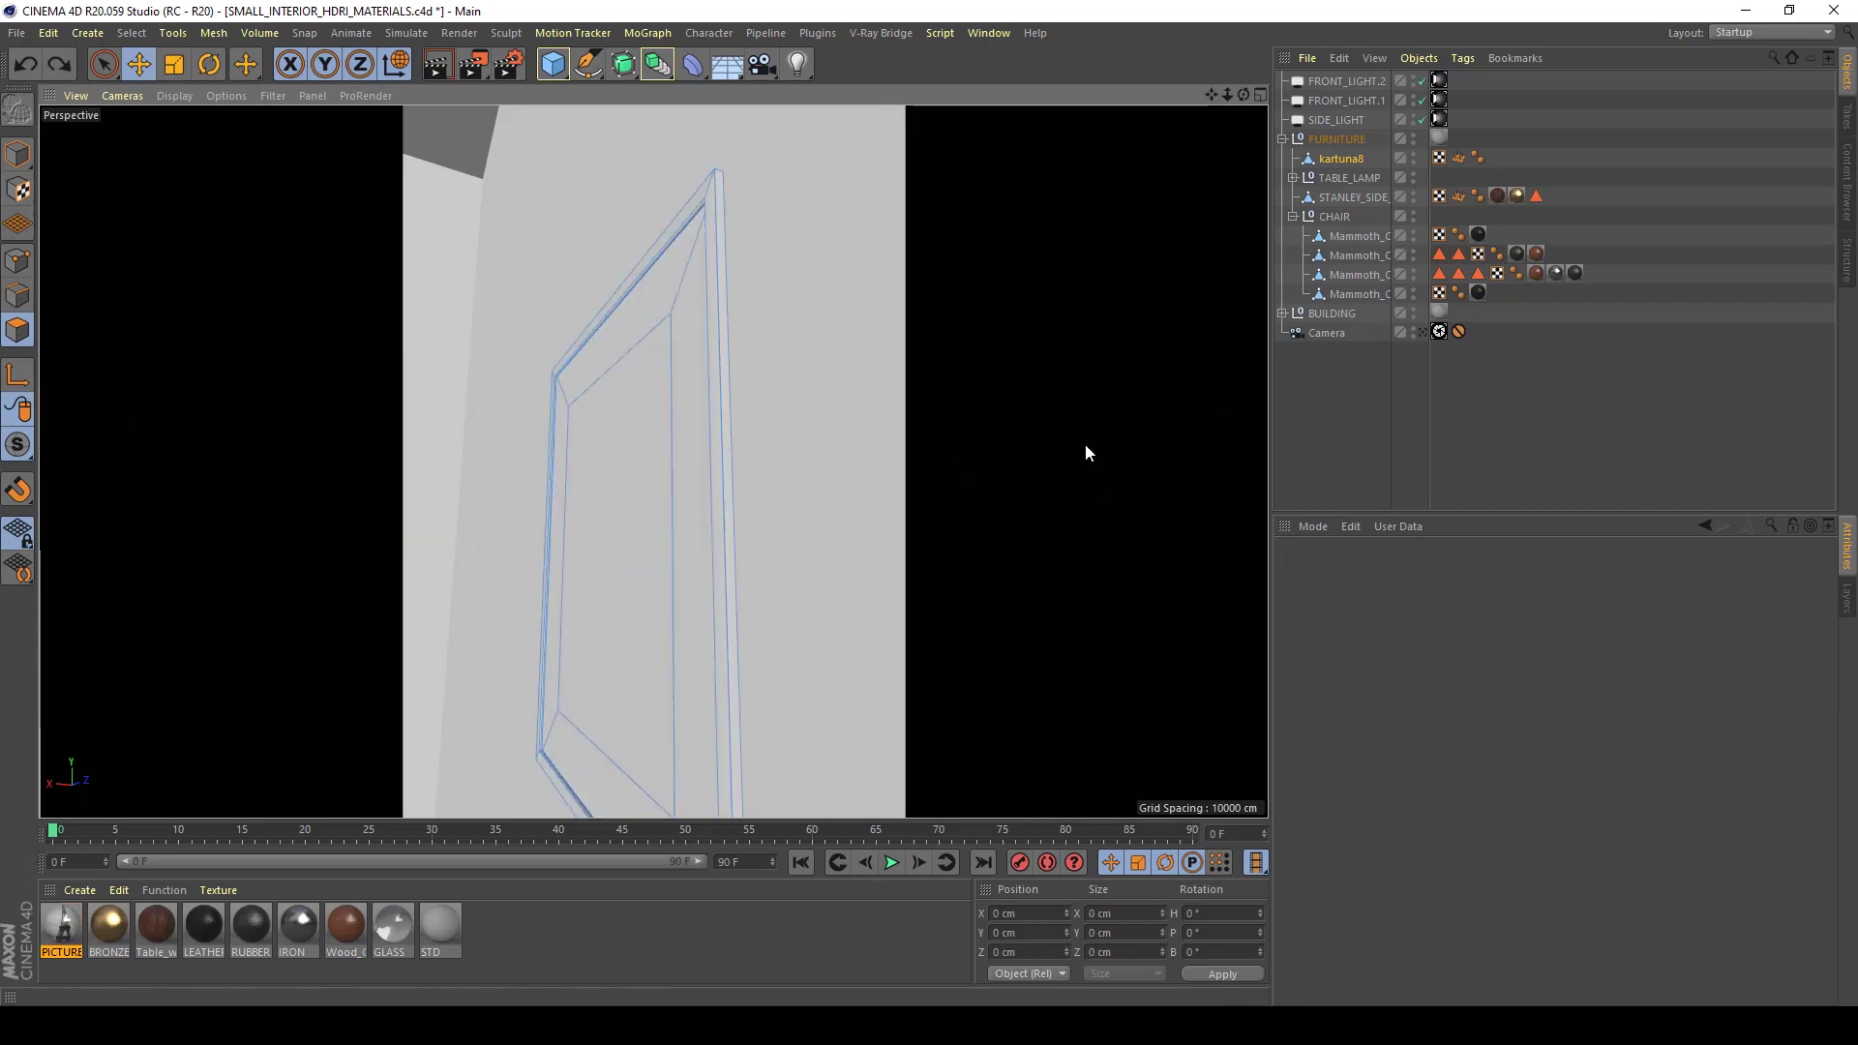
key("ctrl+y")
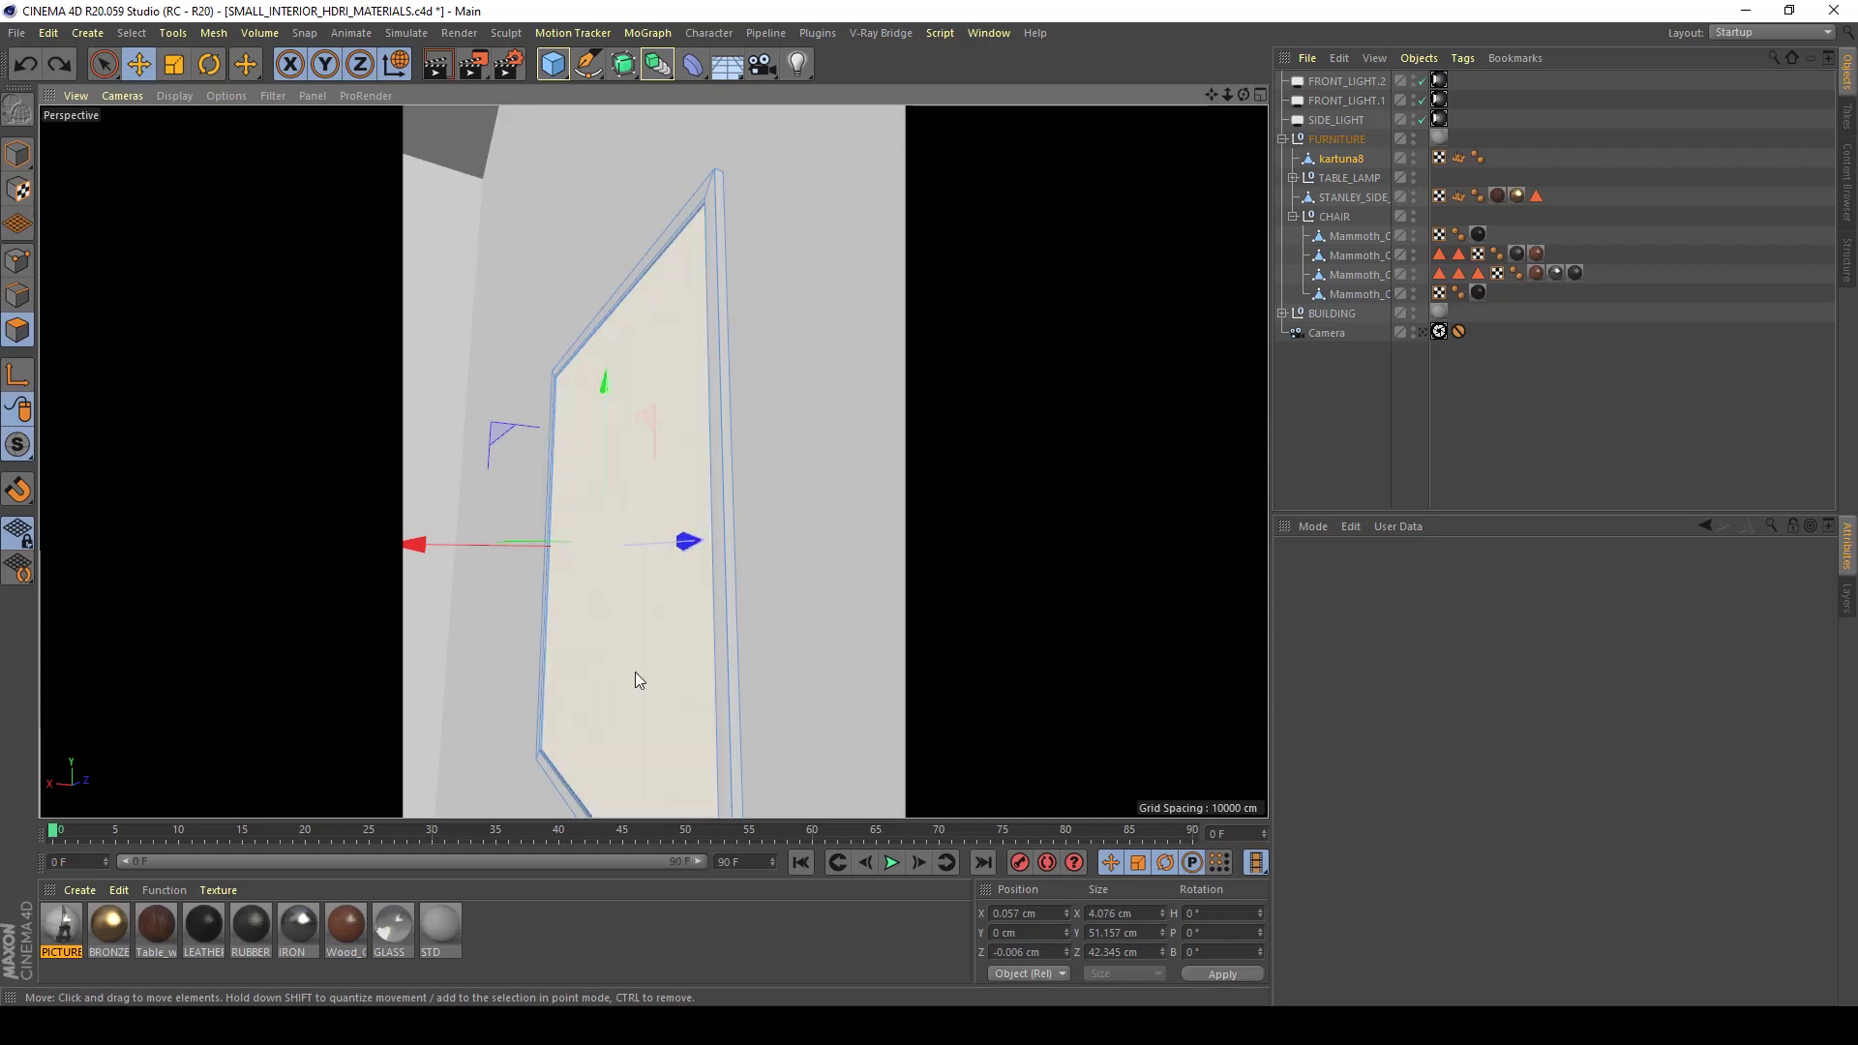
Test the GLASS material on the frame face and revert an accidental Z-axis move
left_click(568, 944)
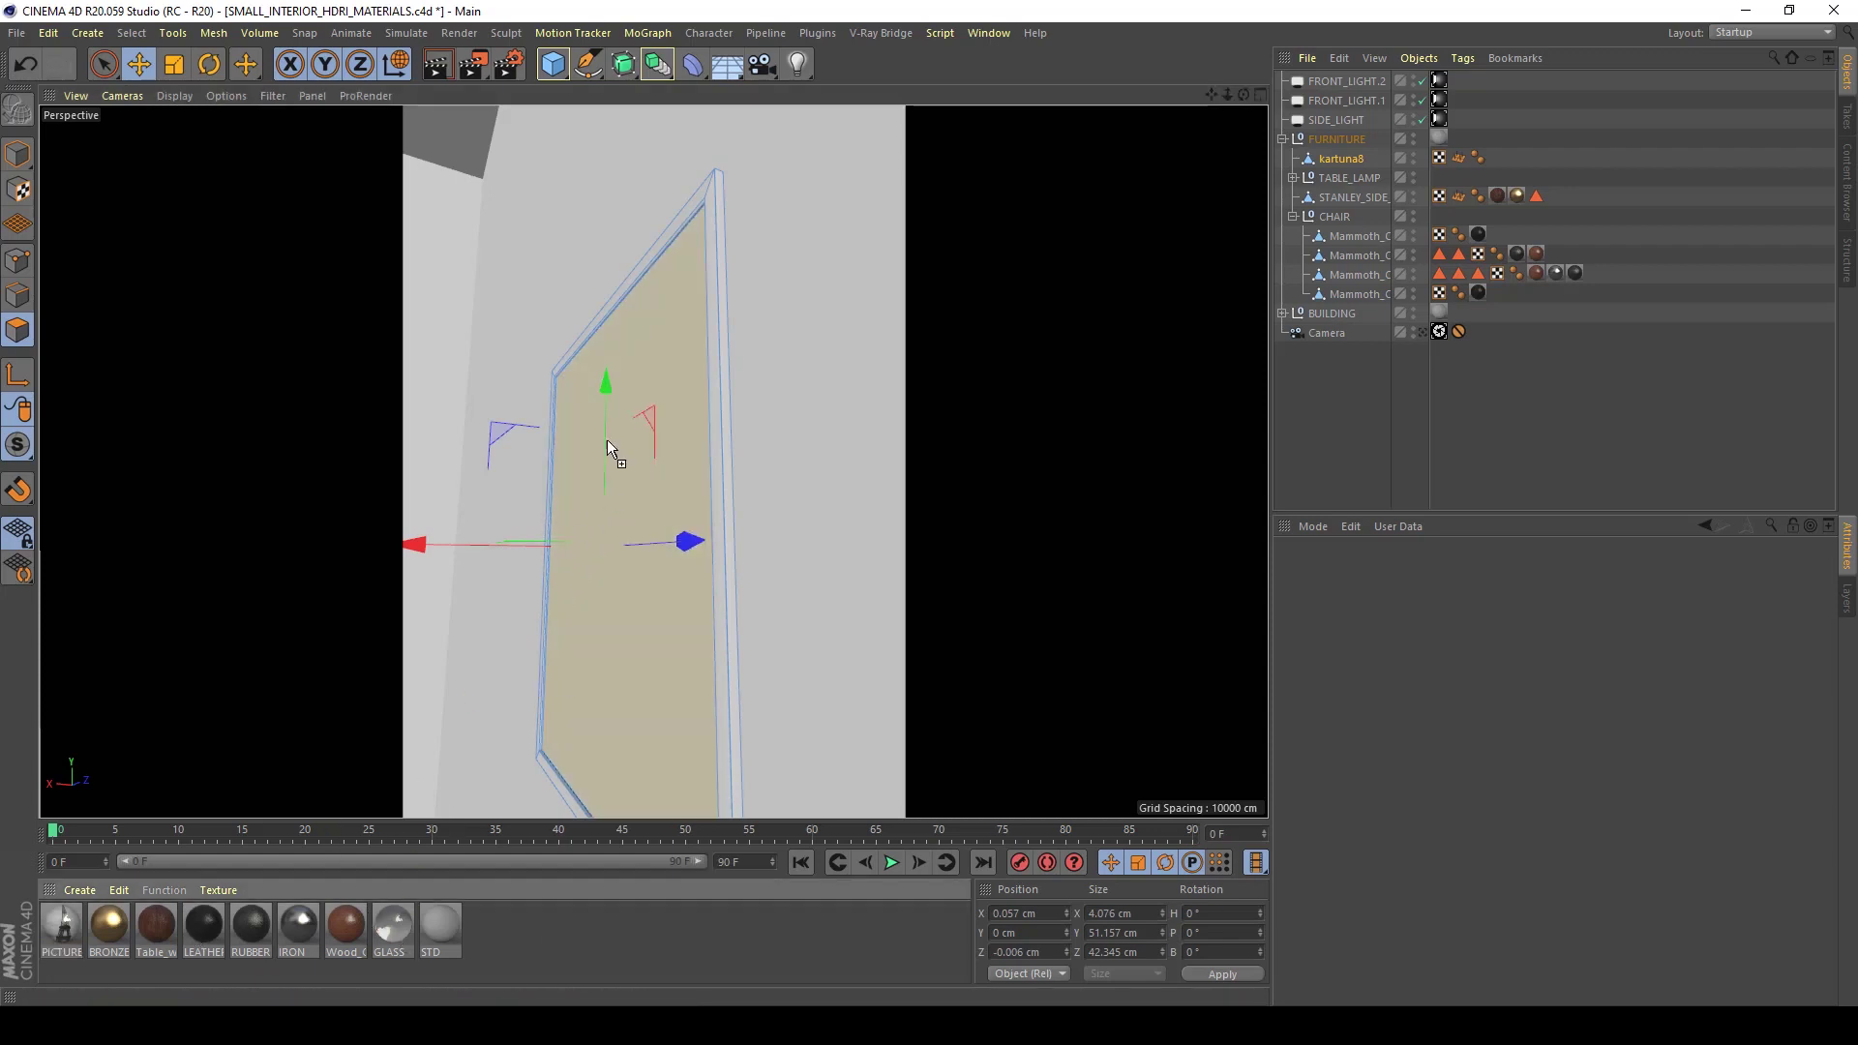
left_click_drag(606, 439, 714, 499)
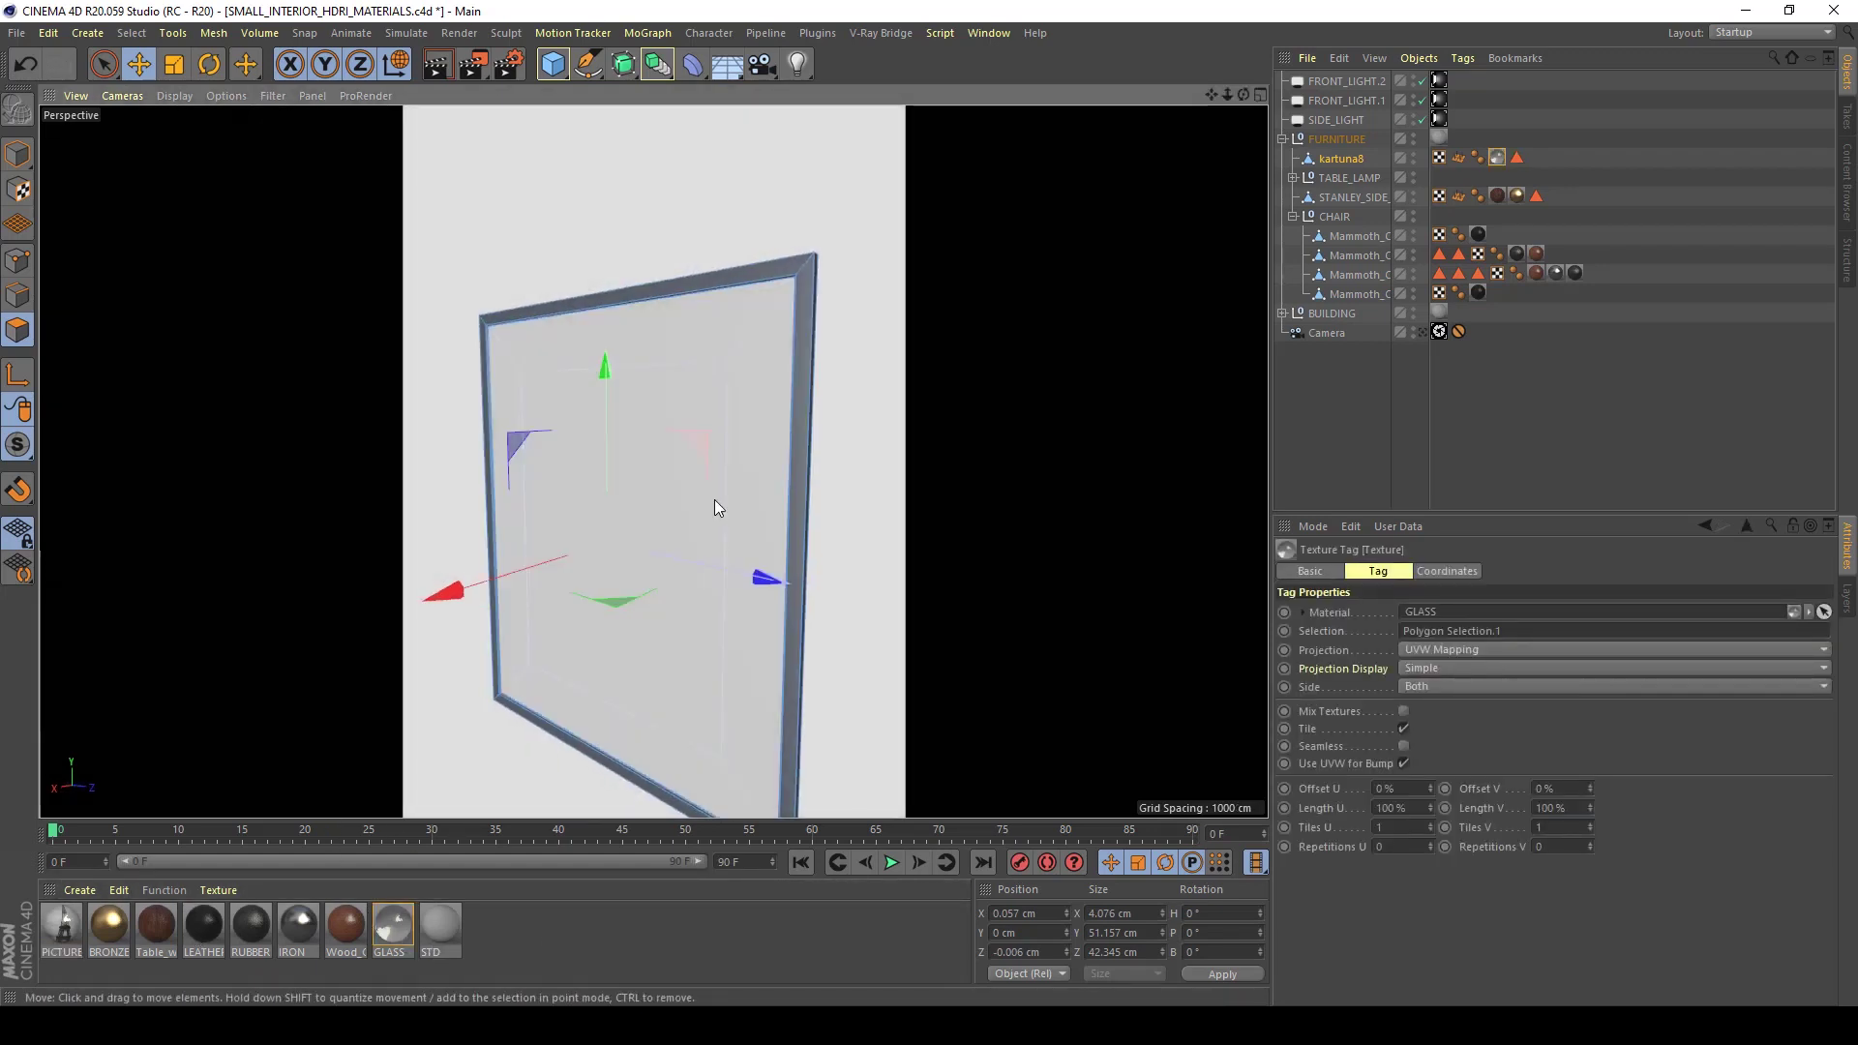
key("ctrl+z")
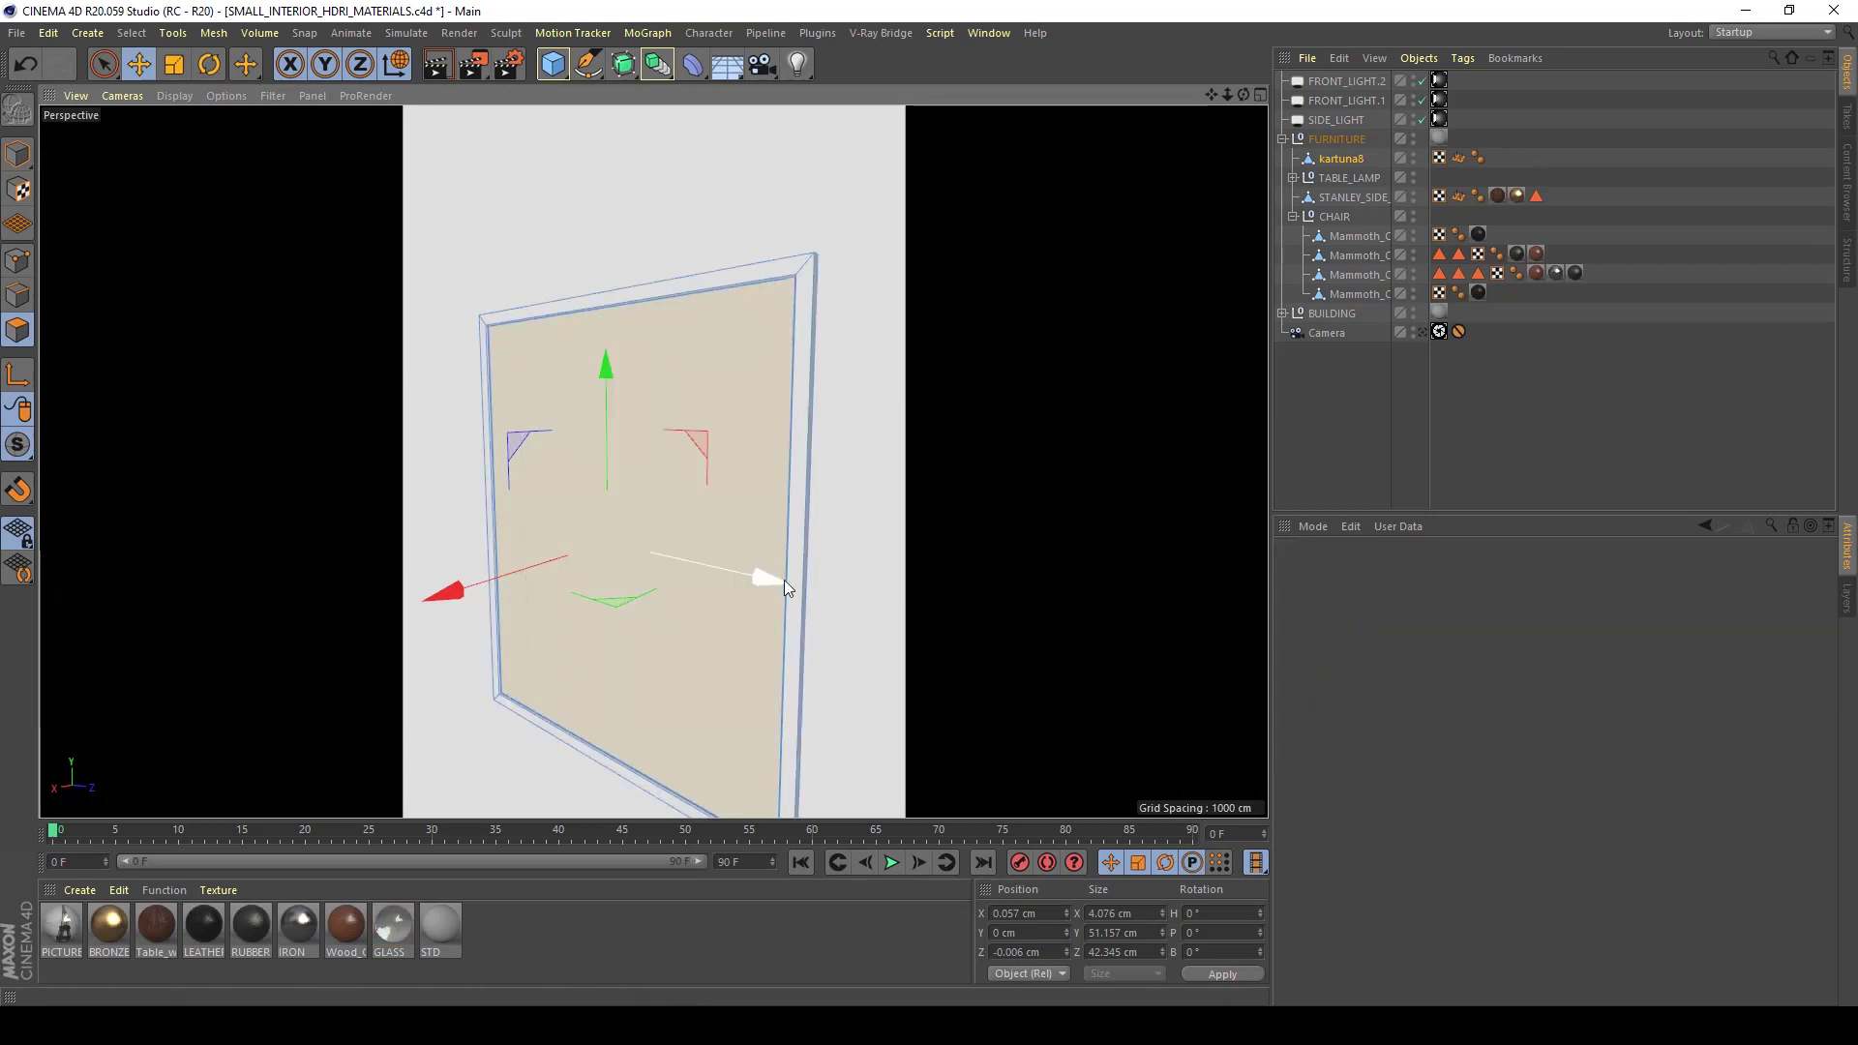
key("ctrl+y")
key("ctrl+z")
left_click_drag(771, 584, 747, 592)
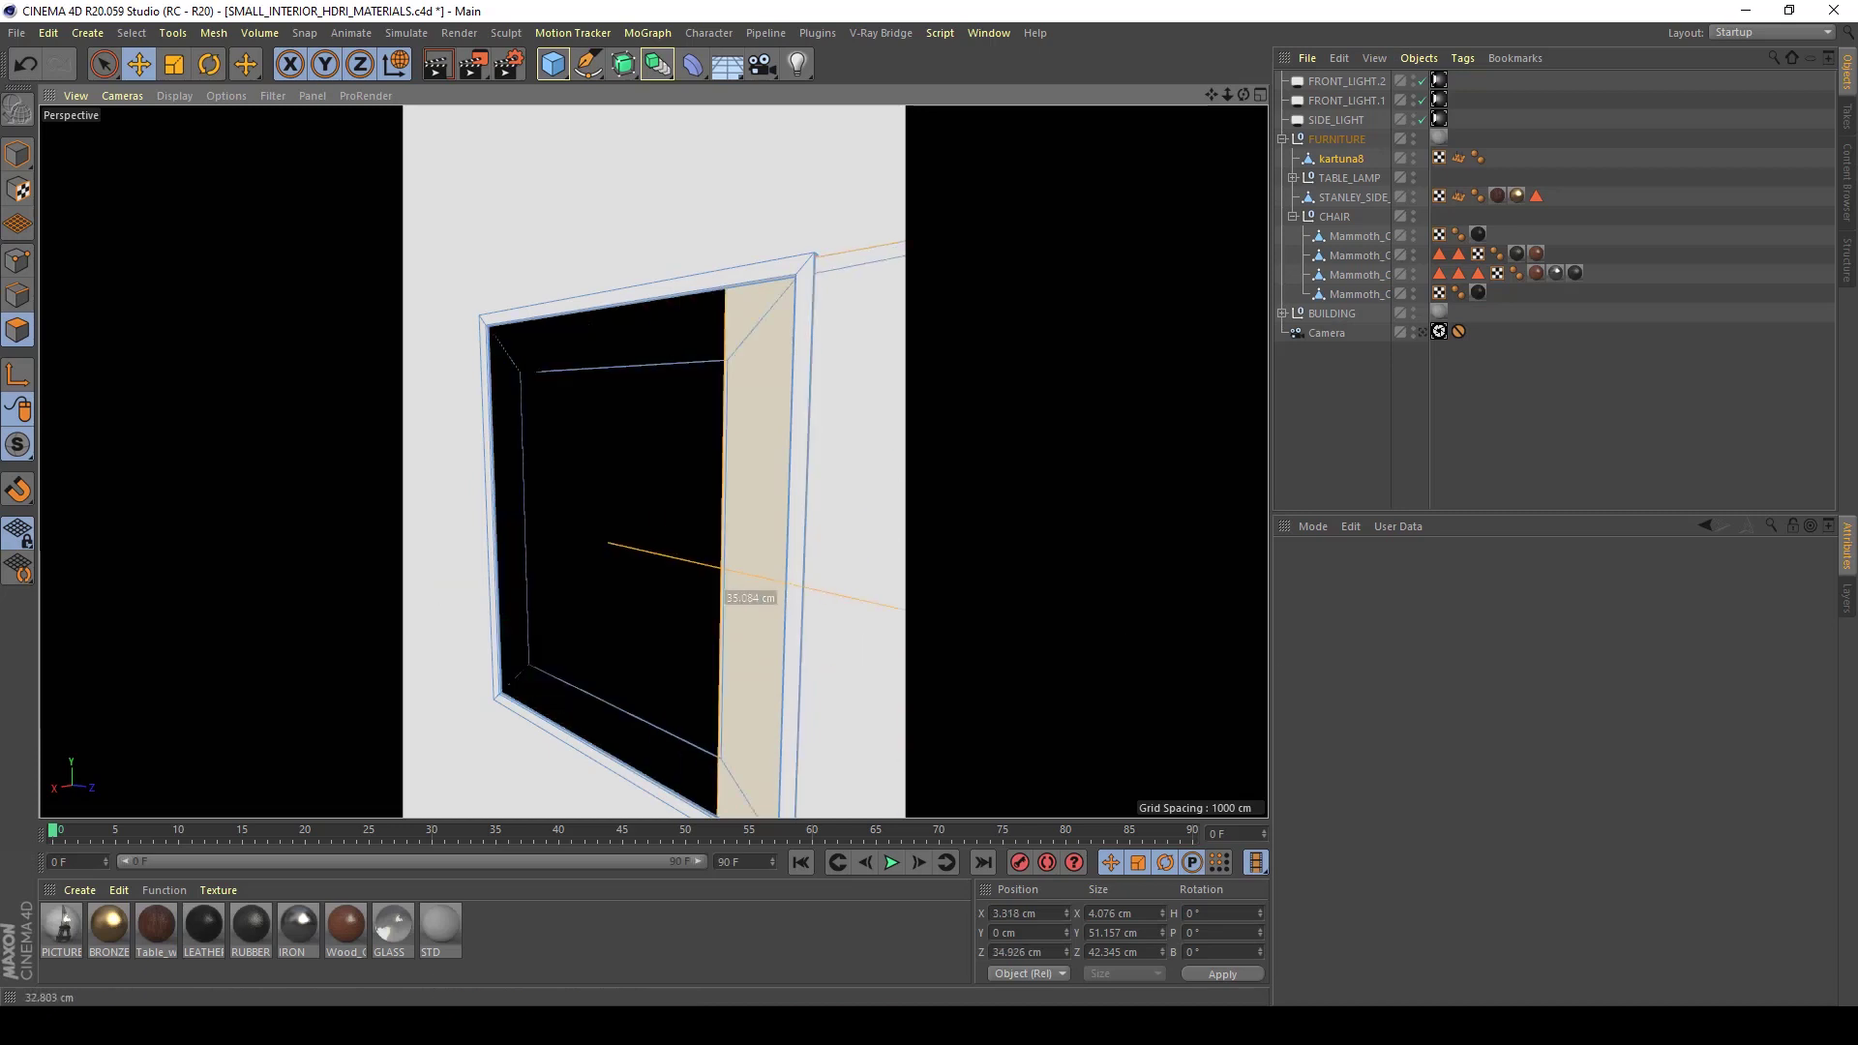
key("ctrl+z")
key("ctrl+y")
key("ctrl+z")
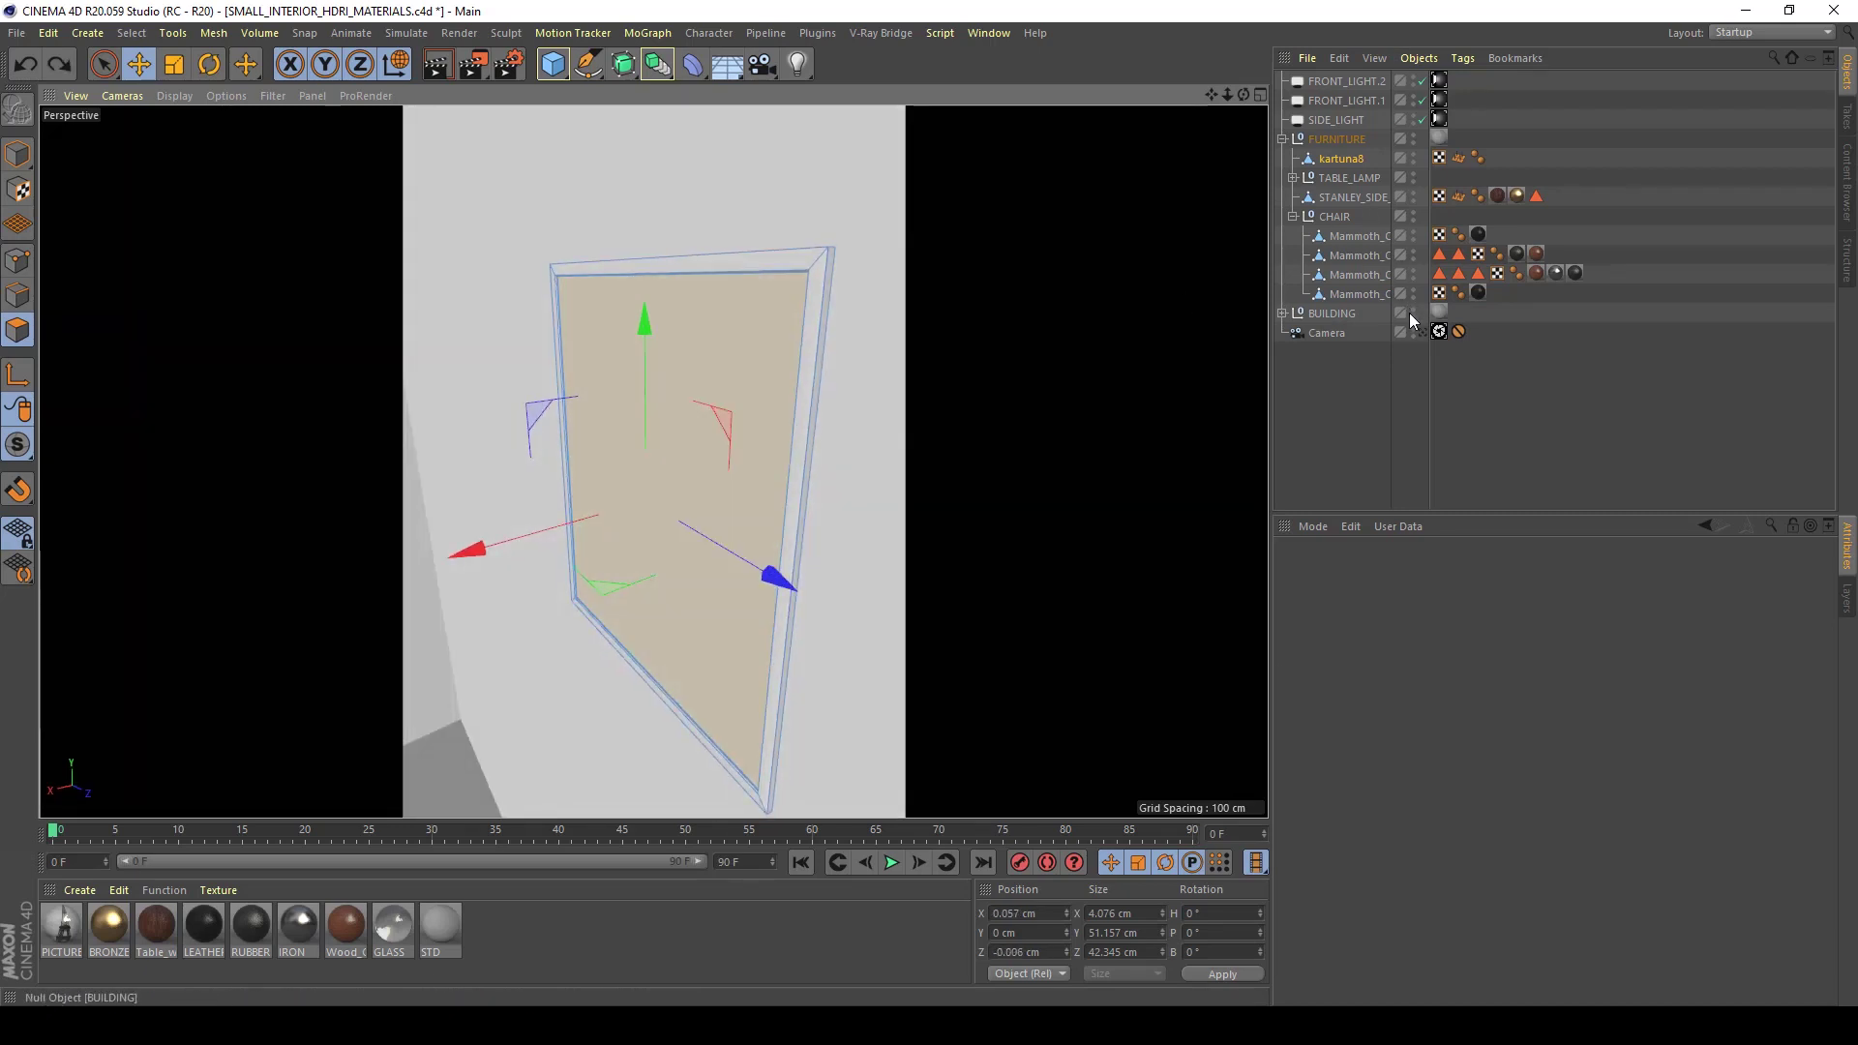
Hide the building and orbit to a side-on view of the panel
left_click(1413, 308)
left_click_drag(864, 447, 568, 406, "alt")
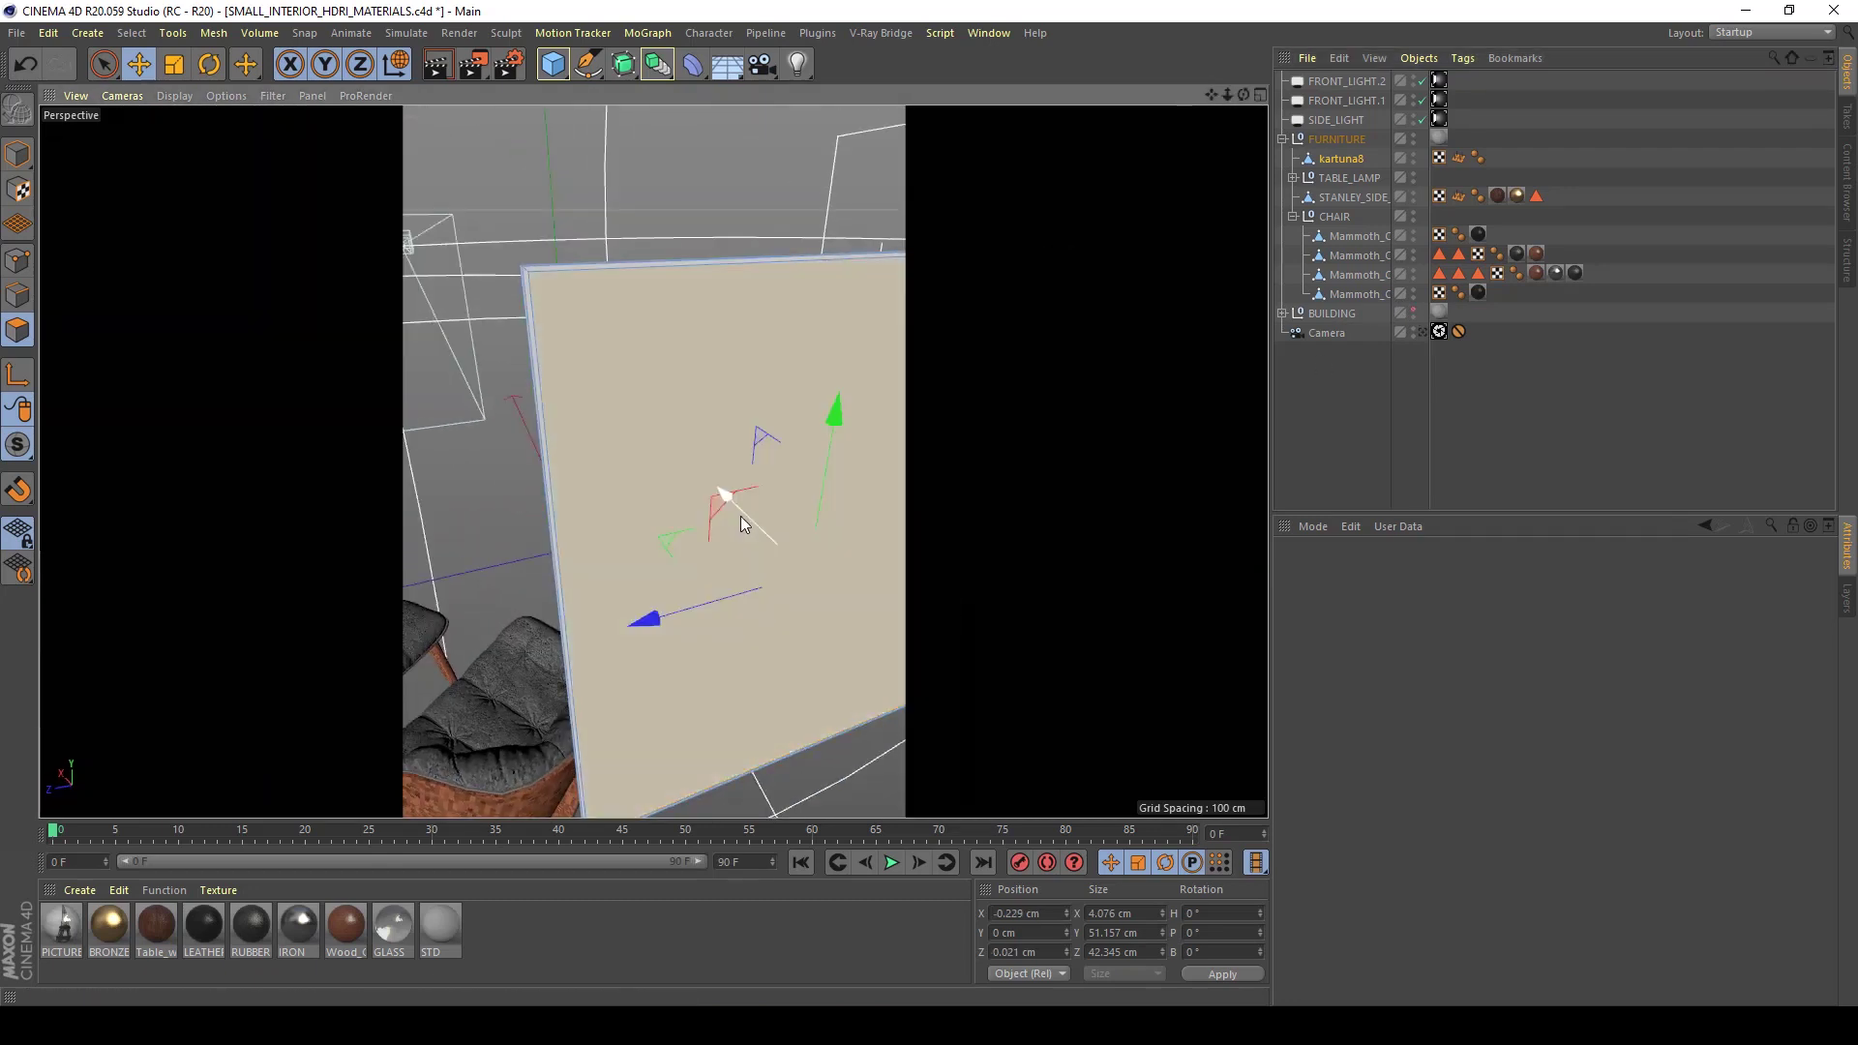
left_click_drag(730, 506, 946, 653)
key("ctrl+z")
left_click_drag(689, 507, 1015, 480, "alt")
left_click(1019, 478)
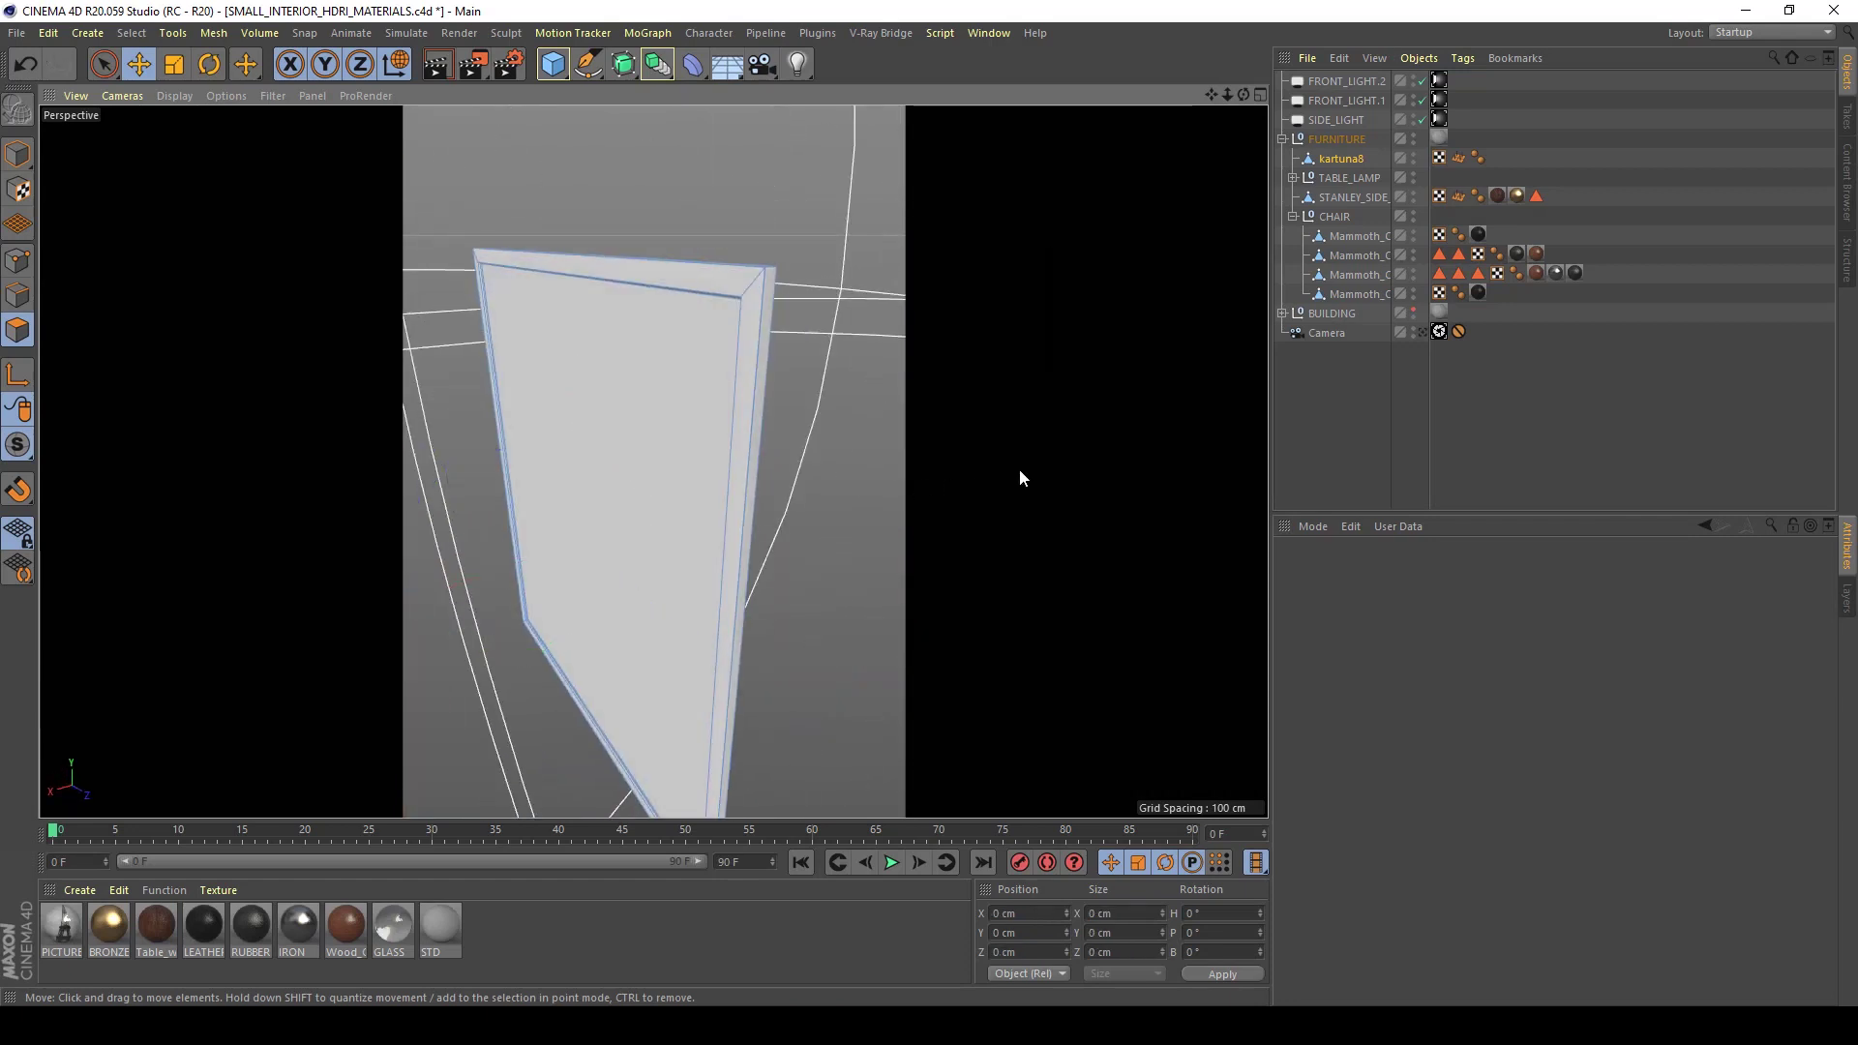
Reselect the inner panel, face it, and apply the GLASS material to it
left_click(596, 542)
left_click_drag(629, 602, 416, 461)
key("ctrl+z")
left_click_drag(633, 469, 832, 253, "alt")
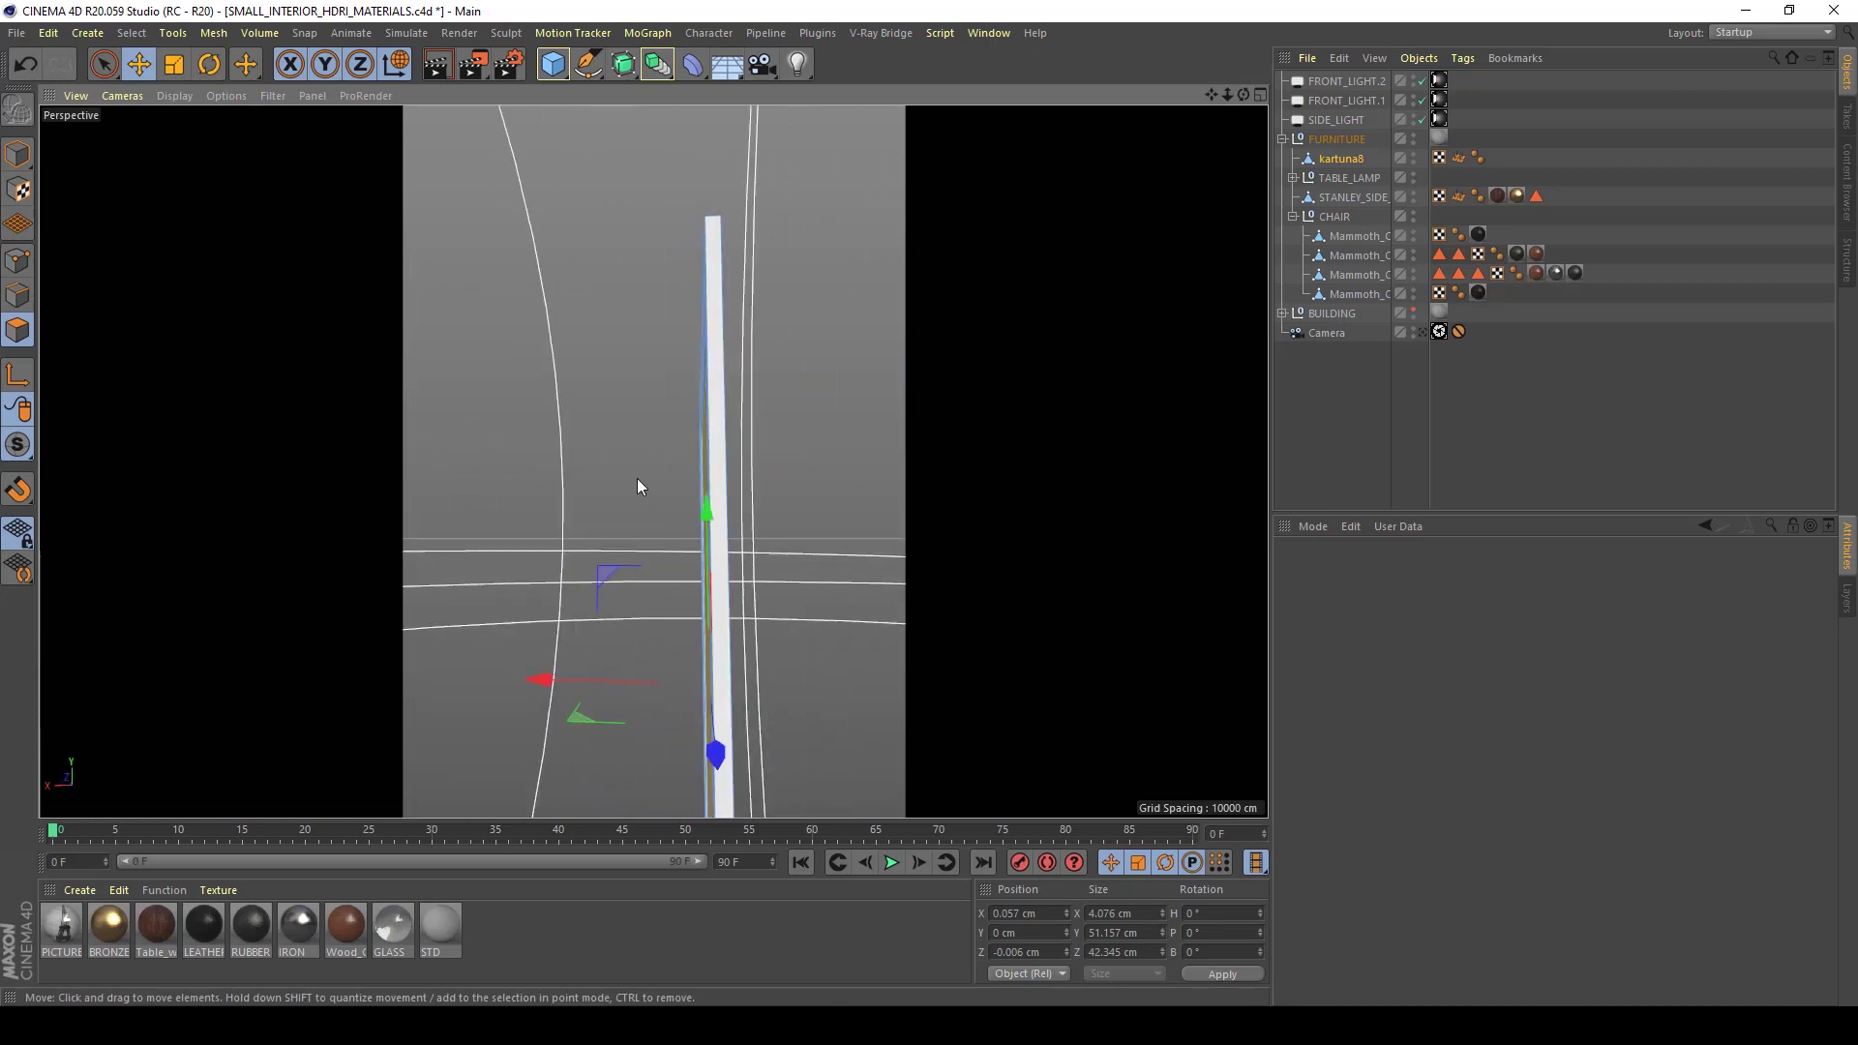
left_click_drag(637, 478, 803, 546, "alt")
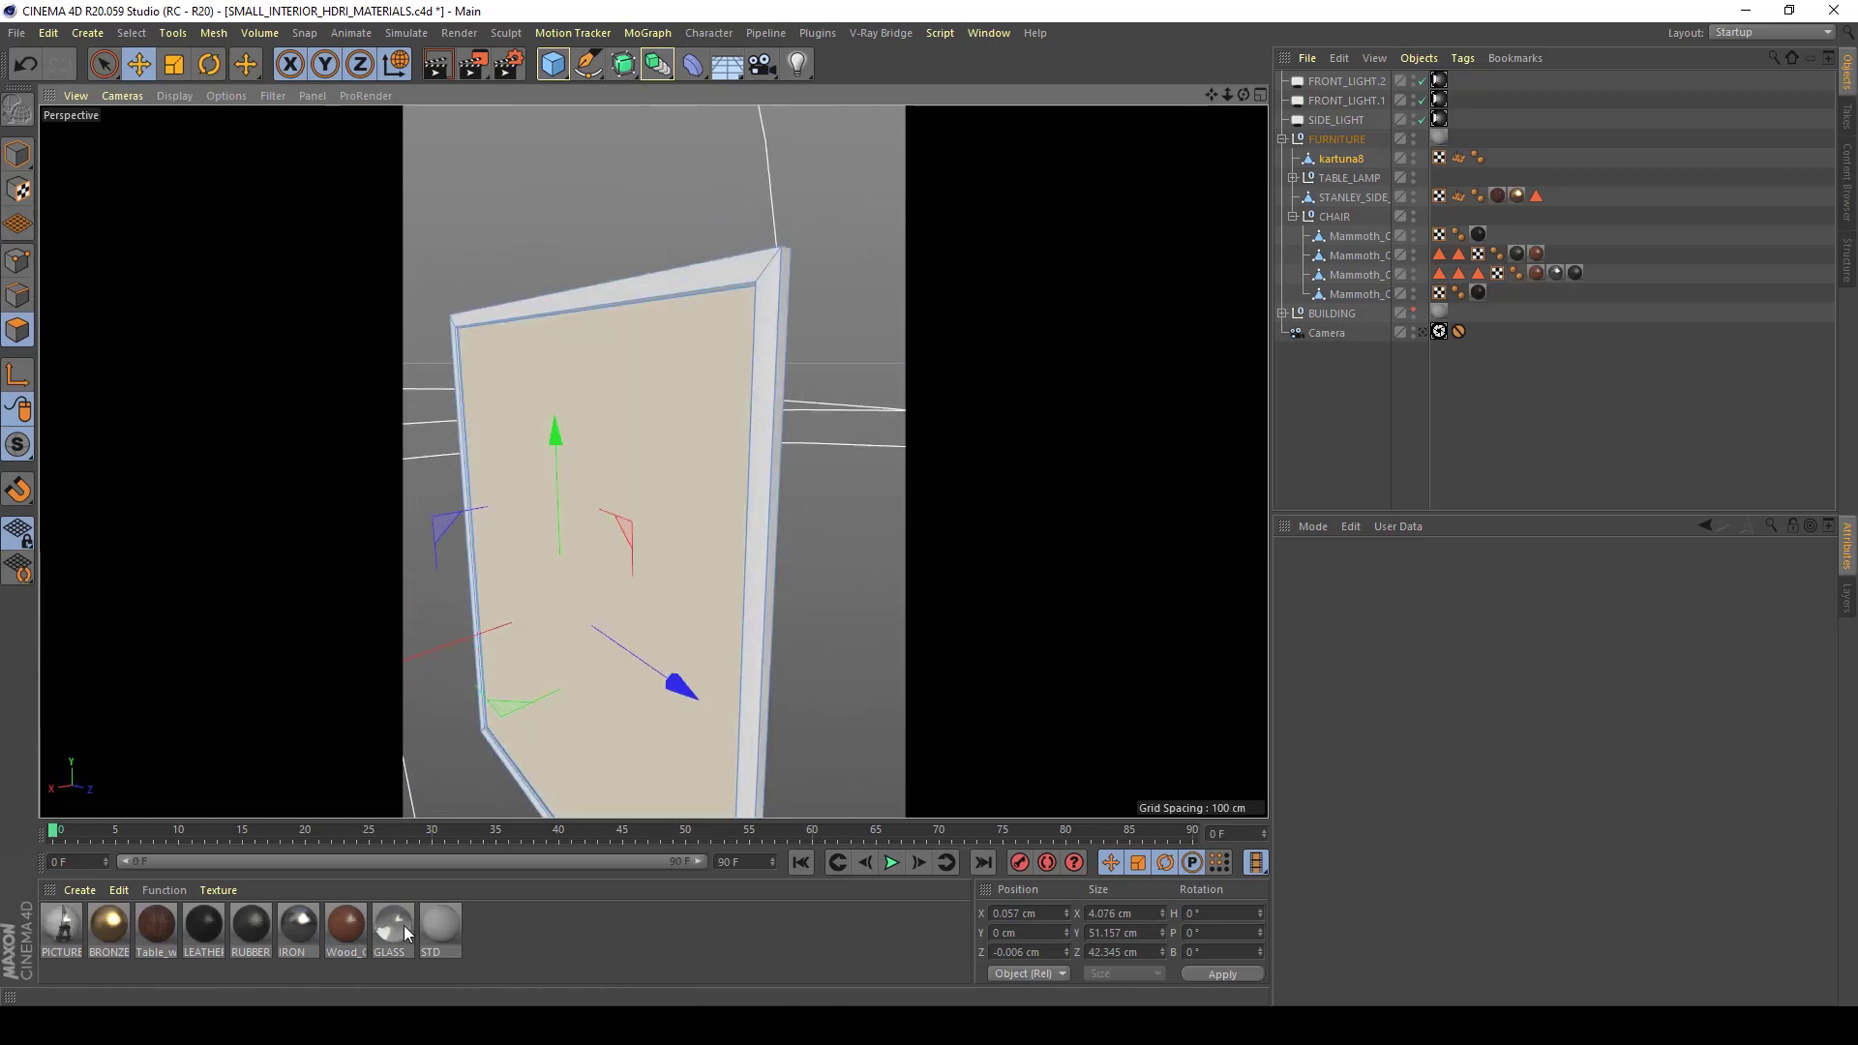
left_click_drag(404, 925, 698, 412)
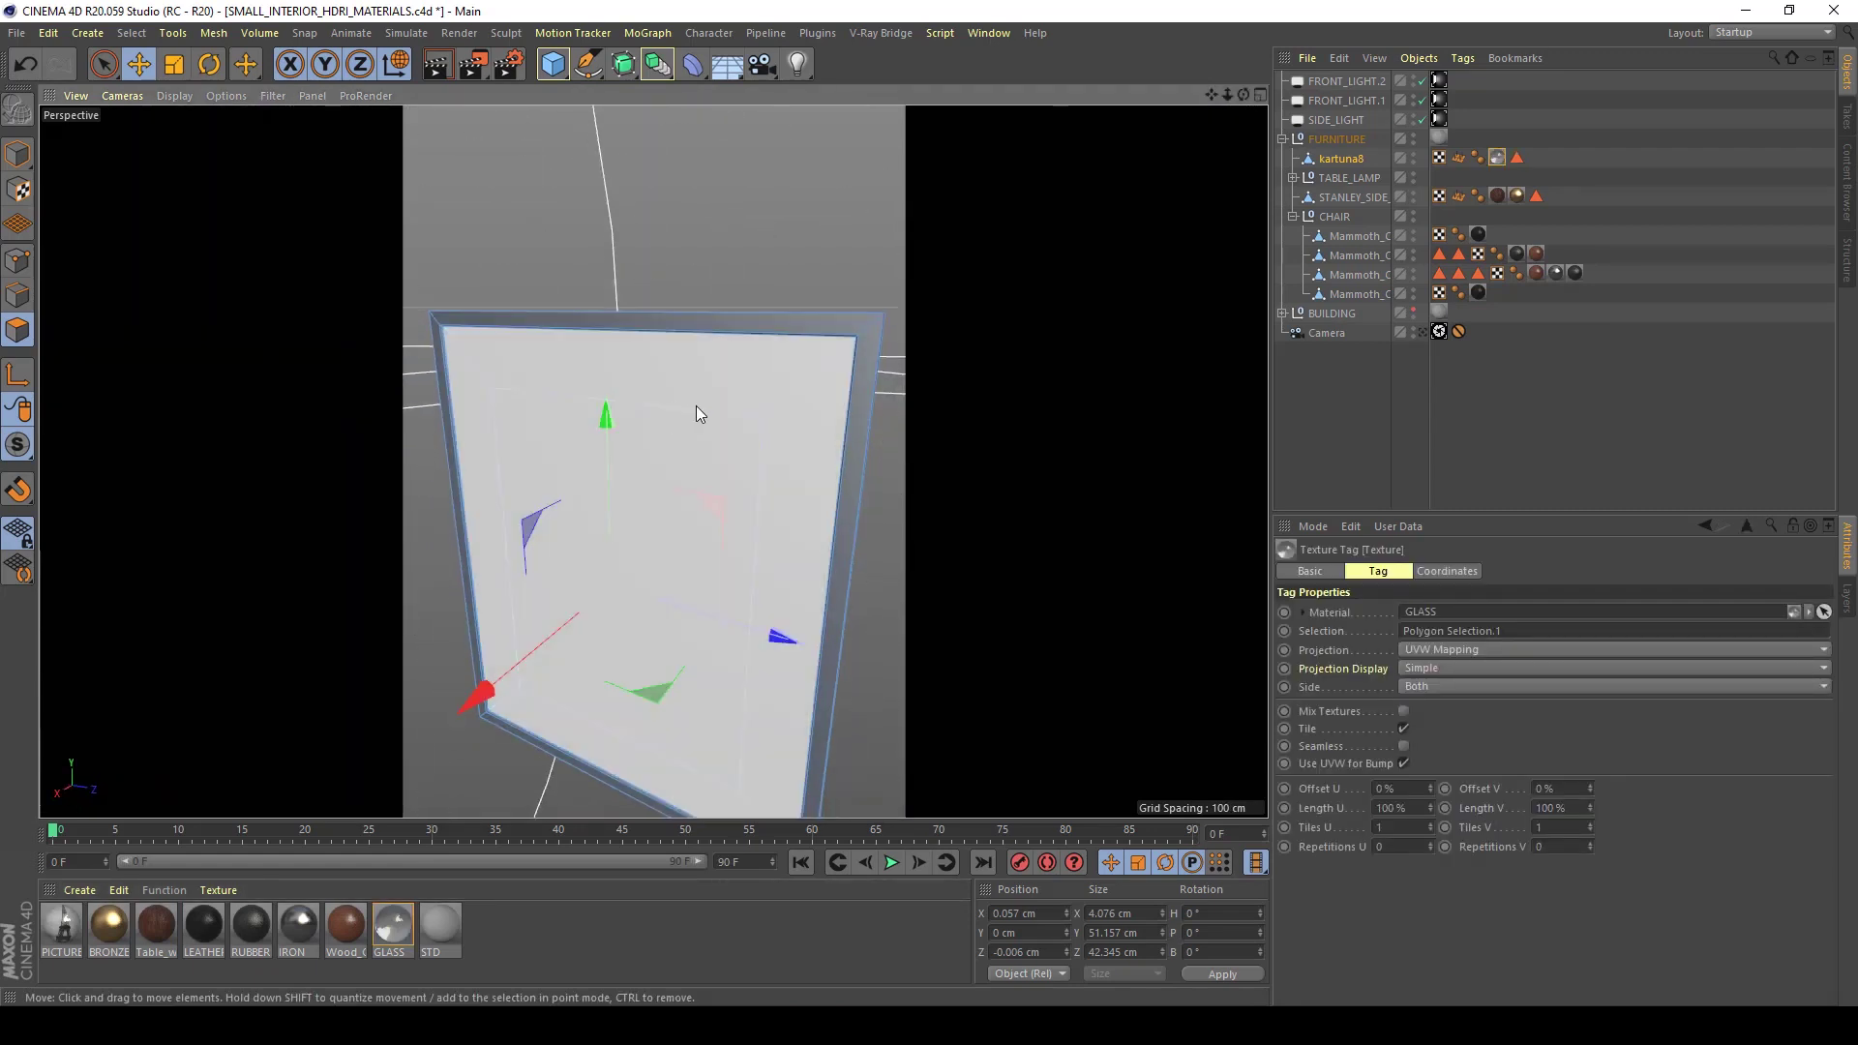
Create a V-Ray Advanced Material and name it Frame_01
left_click(865, 335)
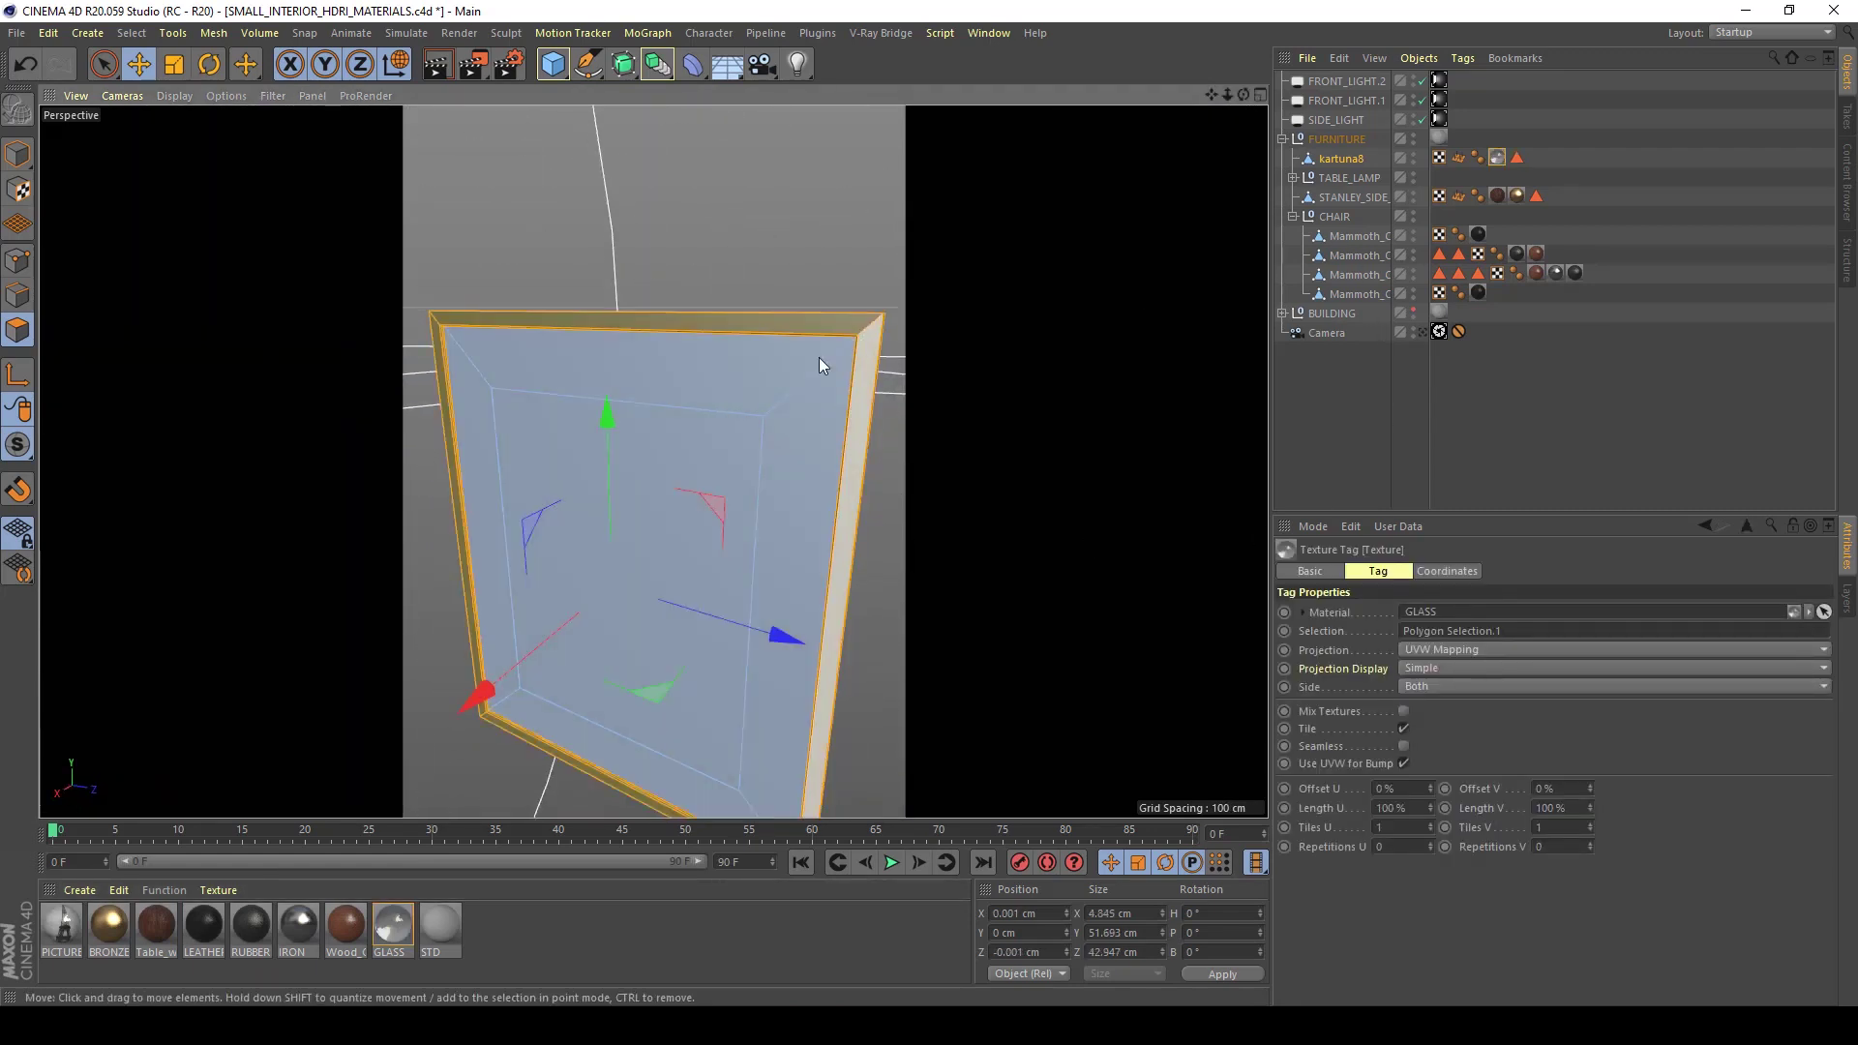
left_click_drag(818, 365, 699, 431, "alt")
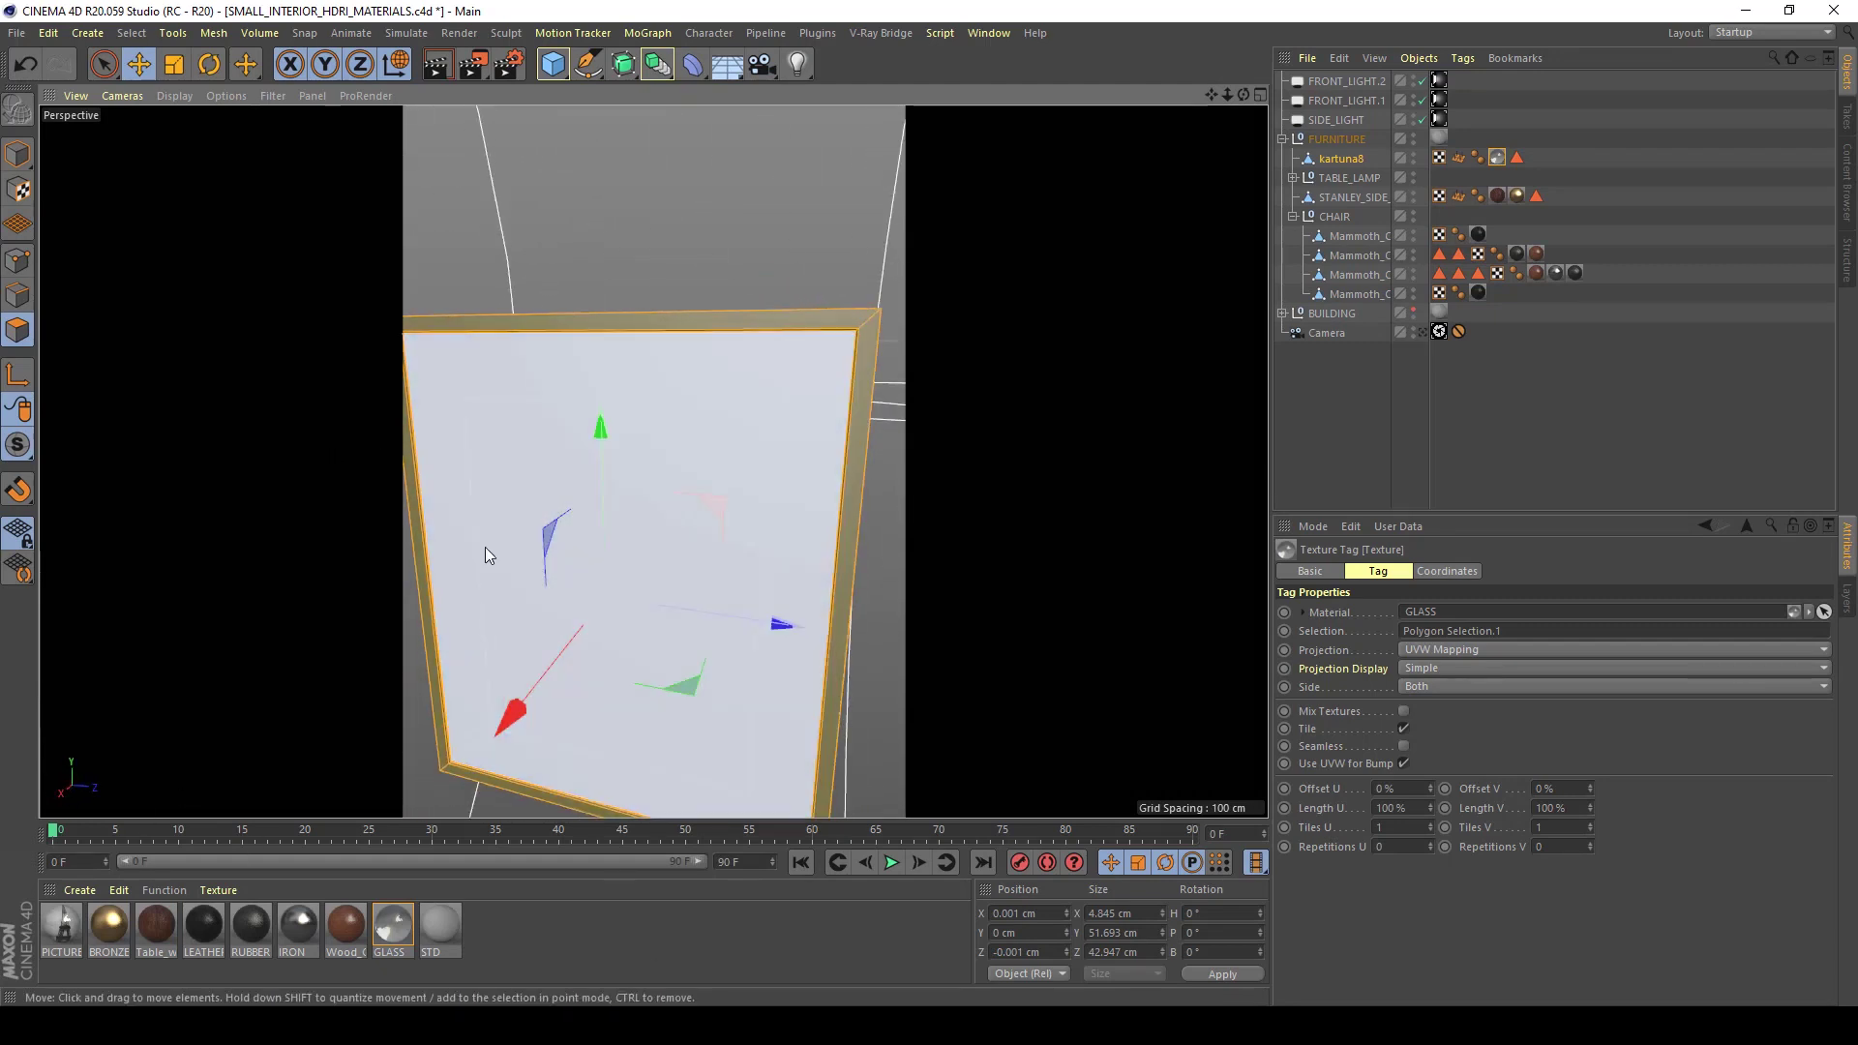
left_click(85, 890)
mouse_move(129, 687)
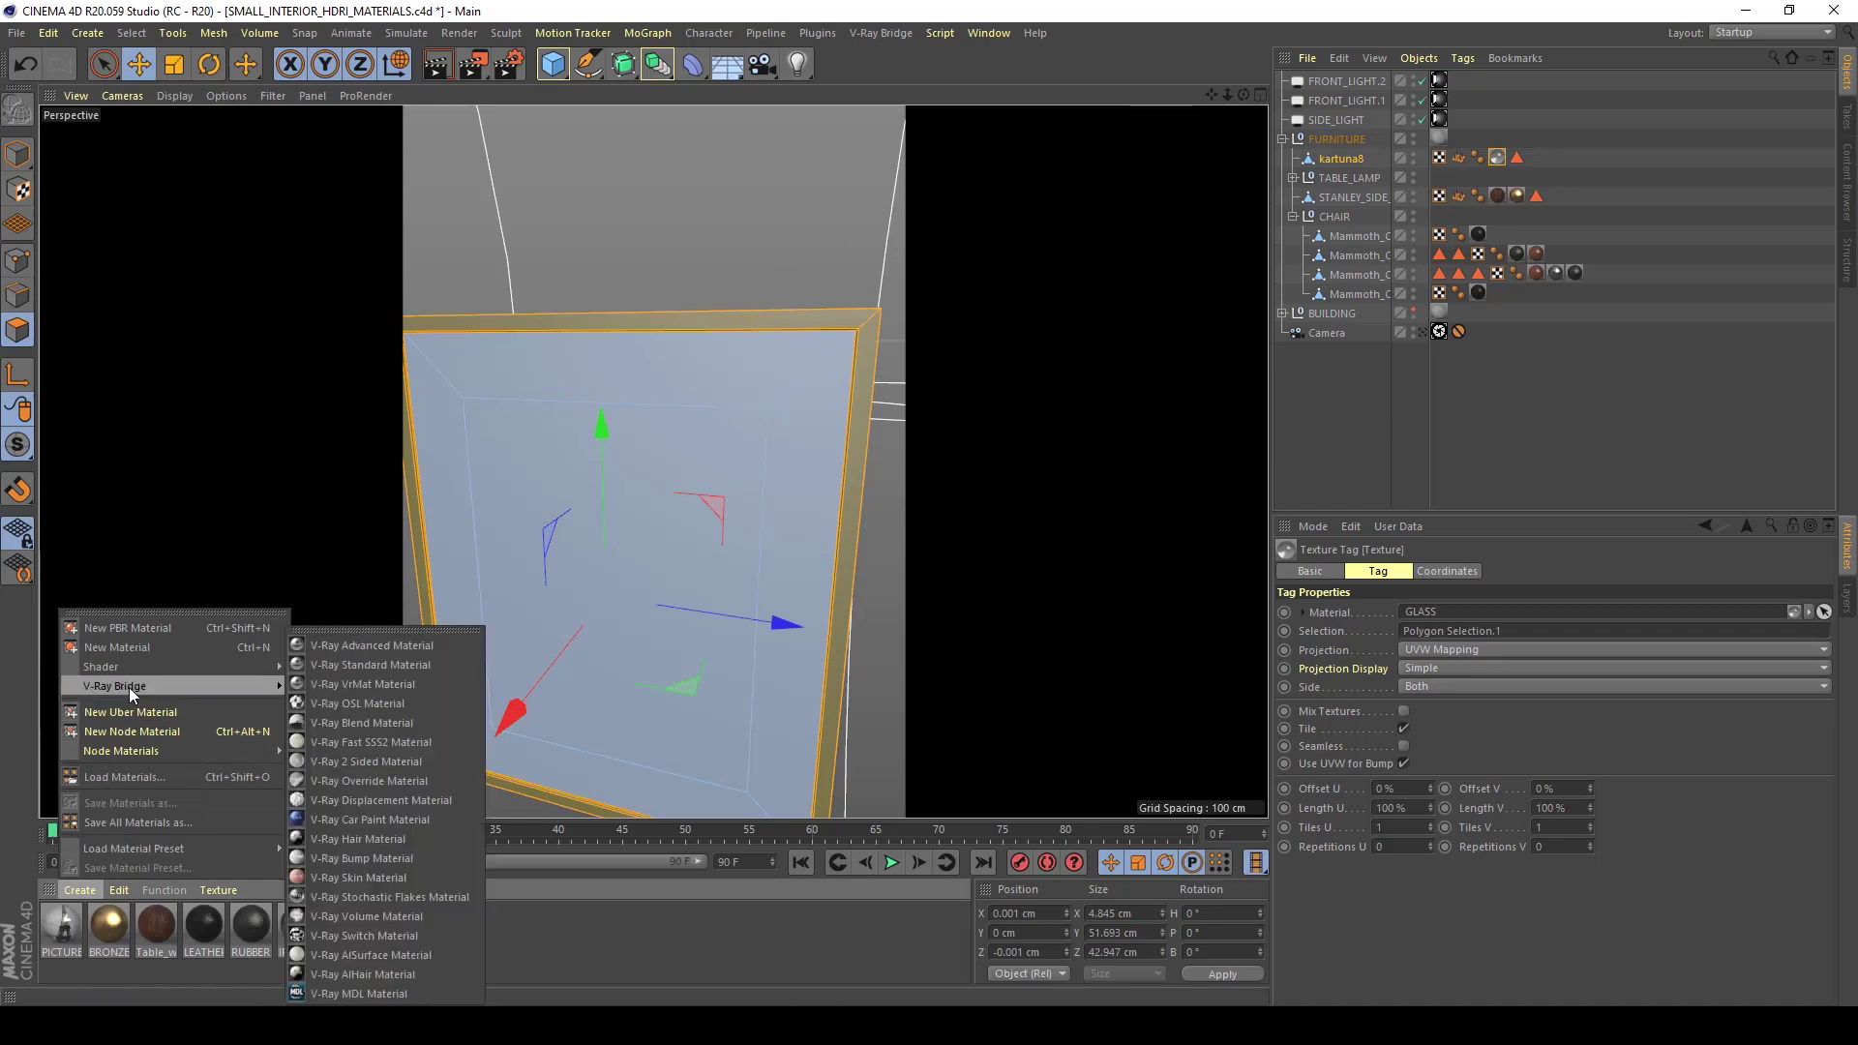
left_click(409, 645)
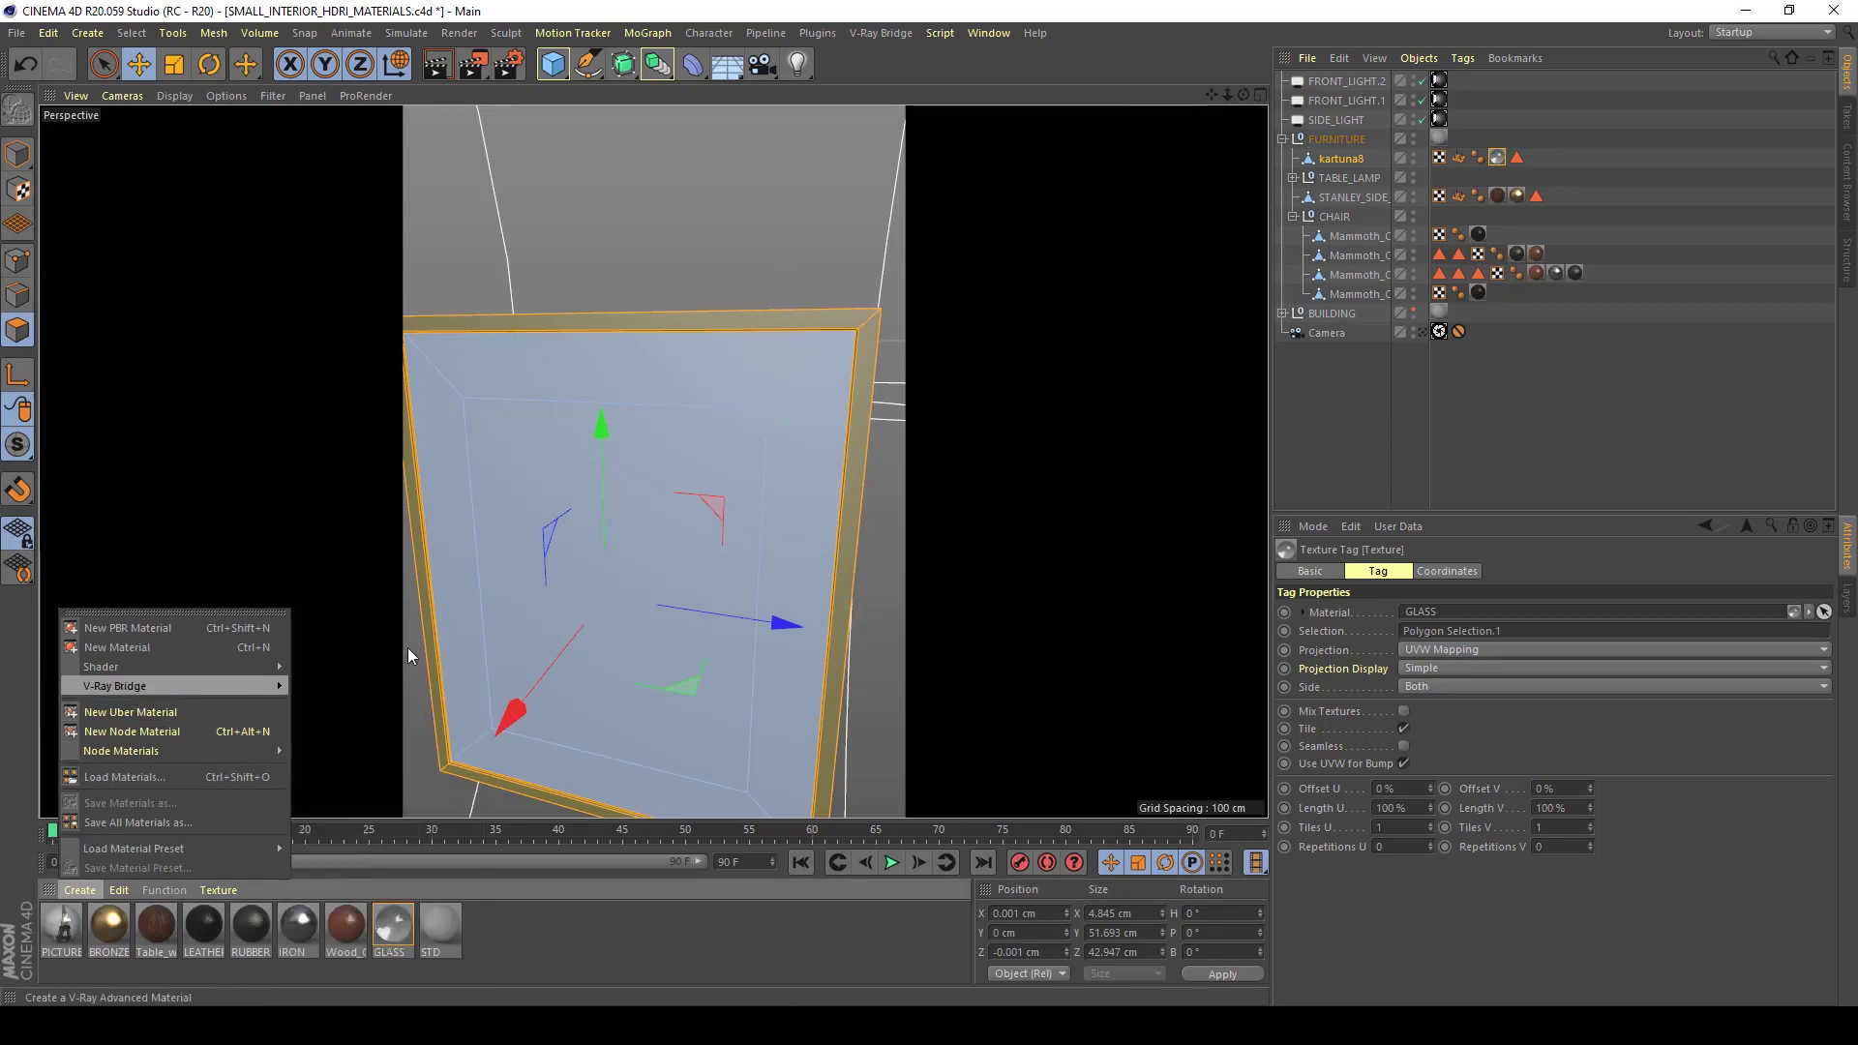
double_click(78, 924)
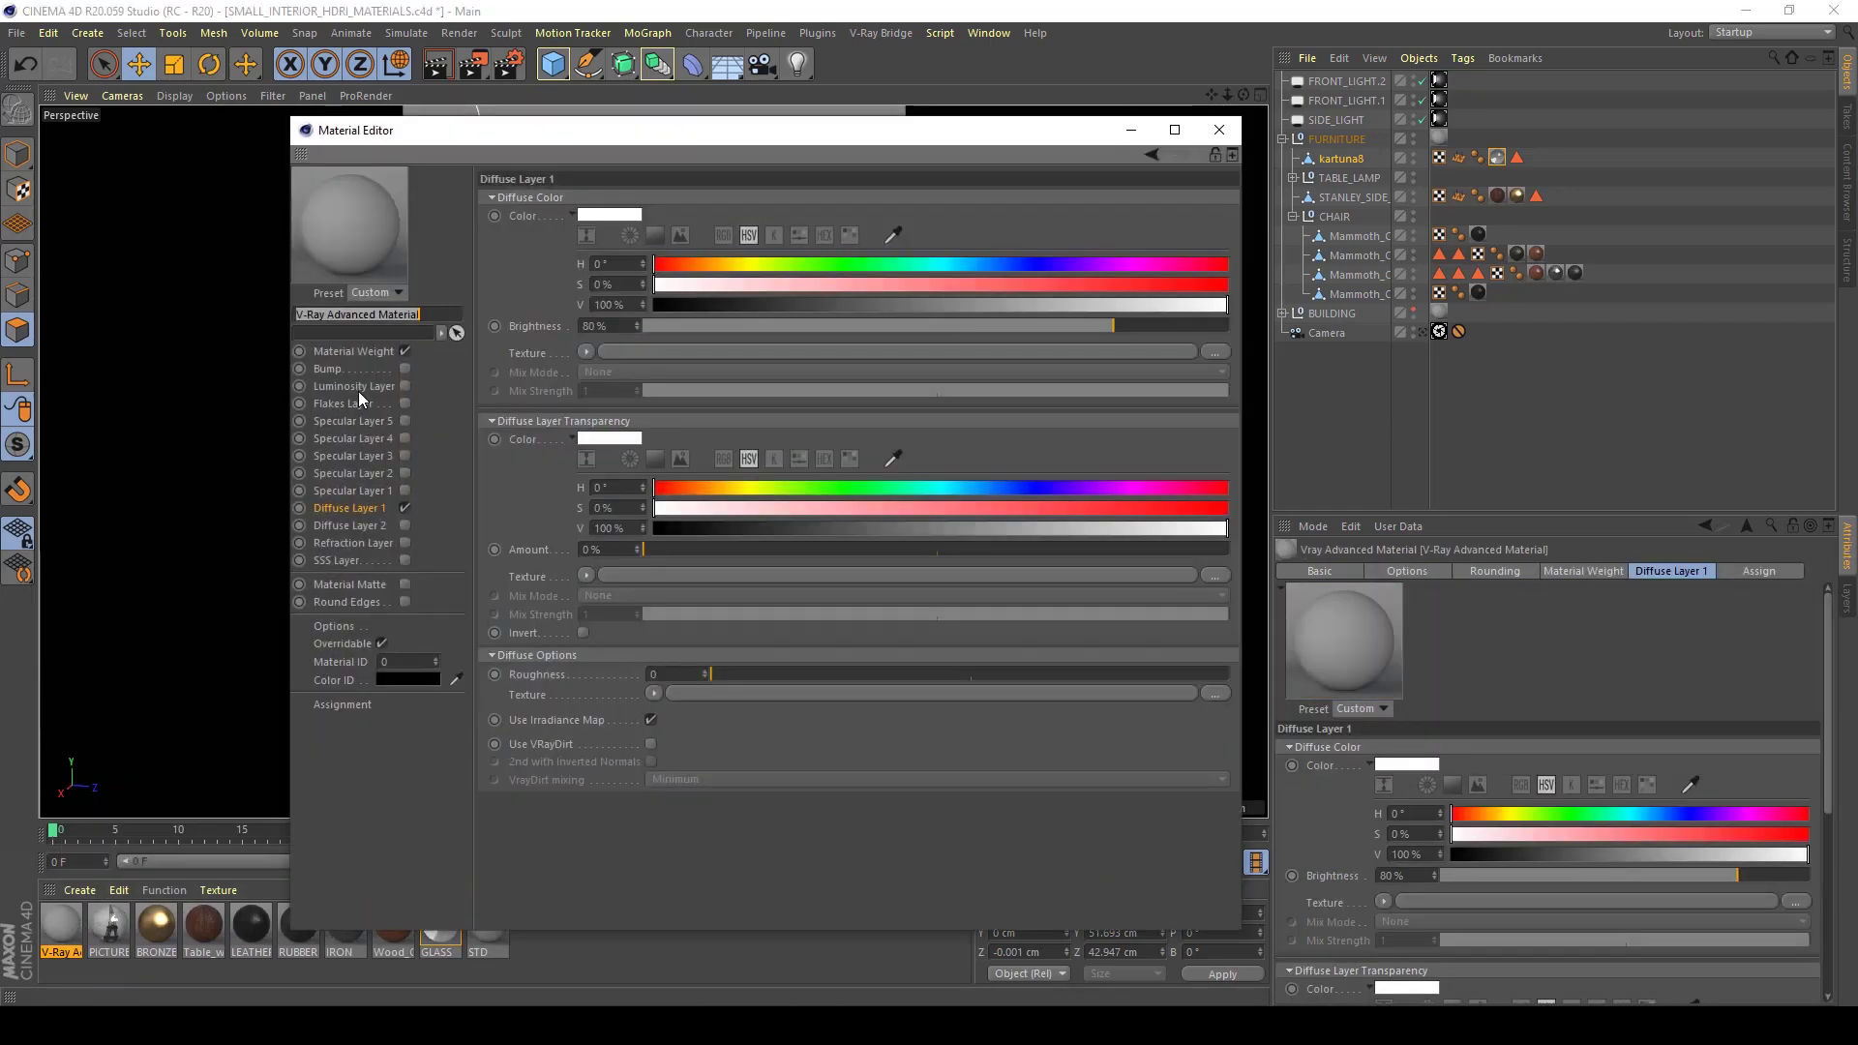
type("Frame_01")
key("Return")
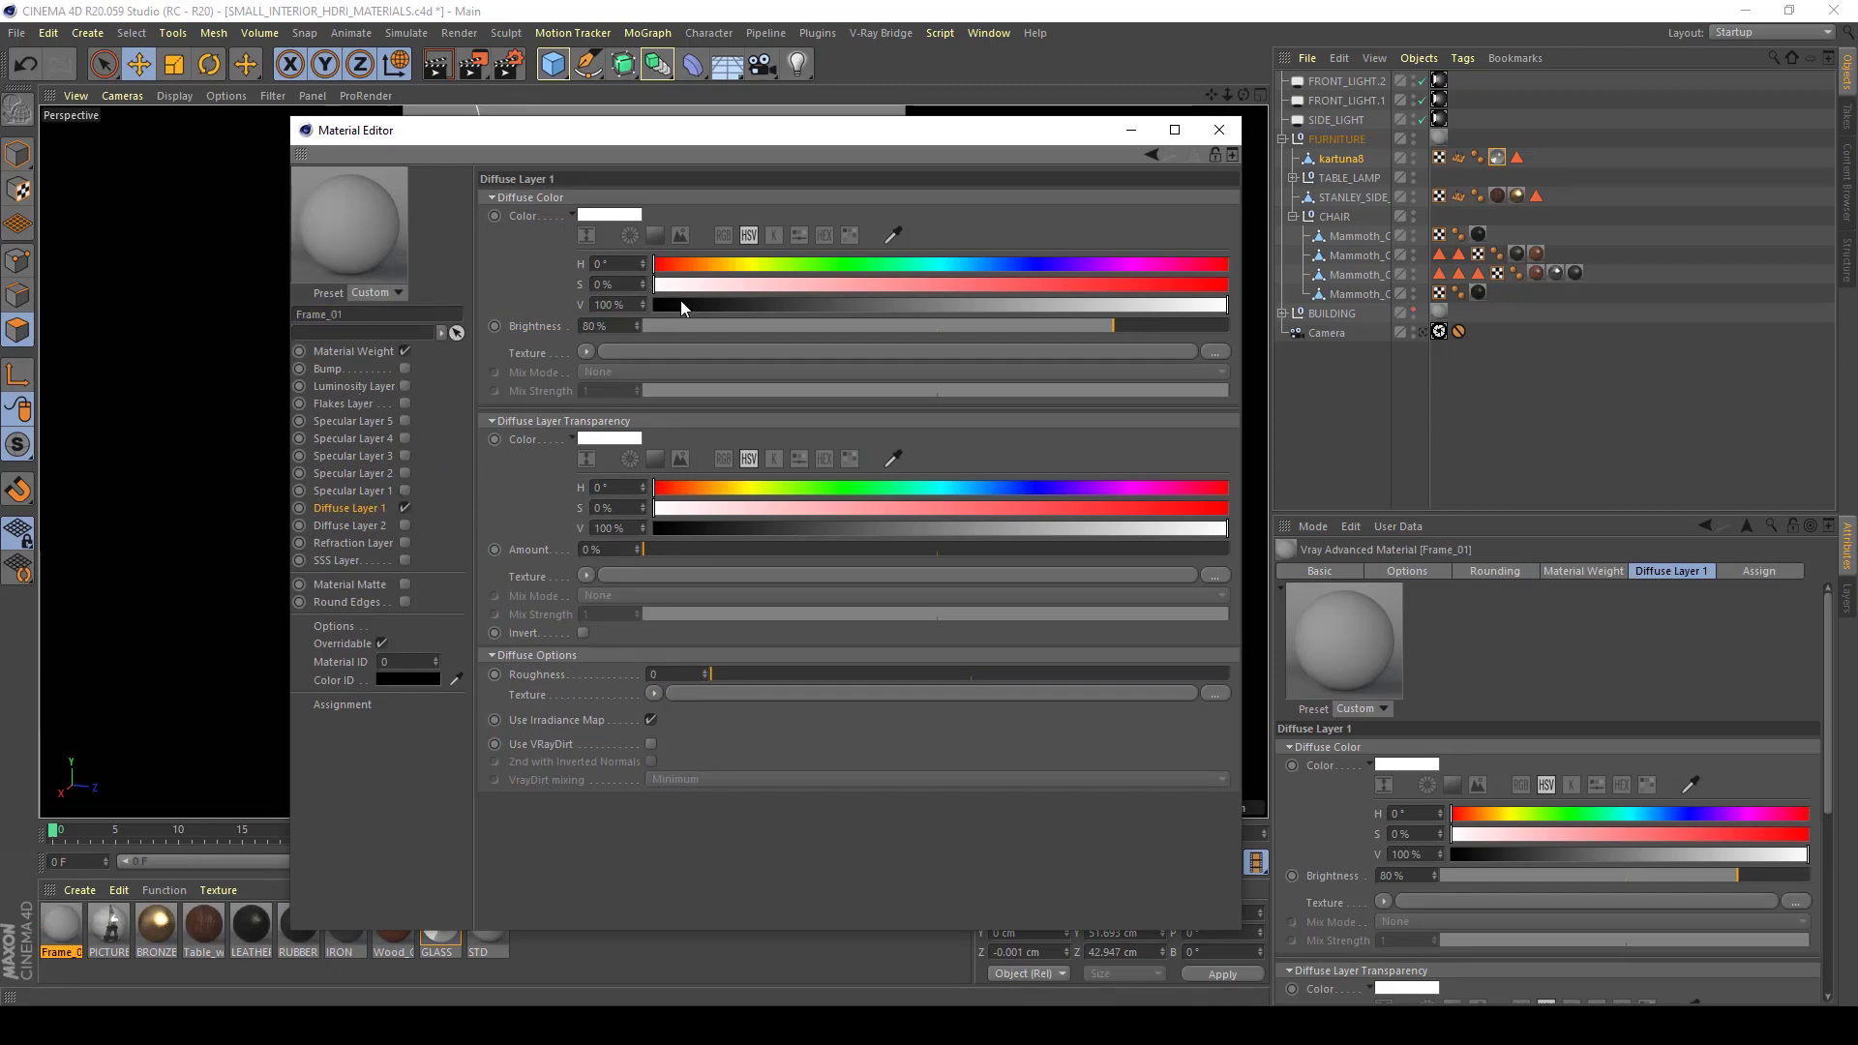
Darken Frame_01's diffuse and enable Specular Layer 1 with IOR 1.3, glossiness 0.9
left_click_drag(681, 304, 1264, 366)
left_click(404, 491)
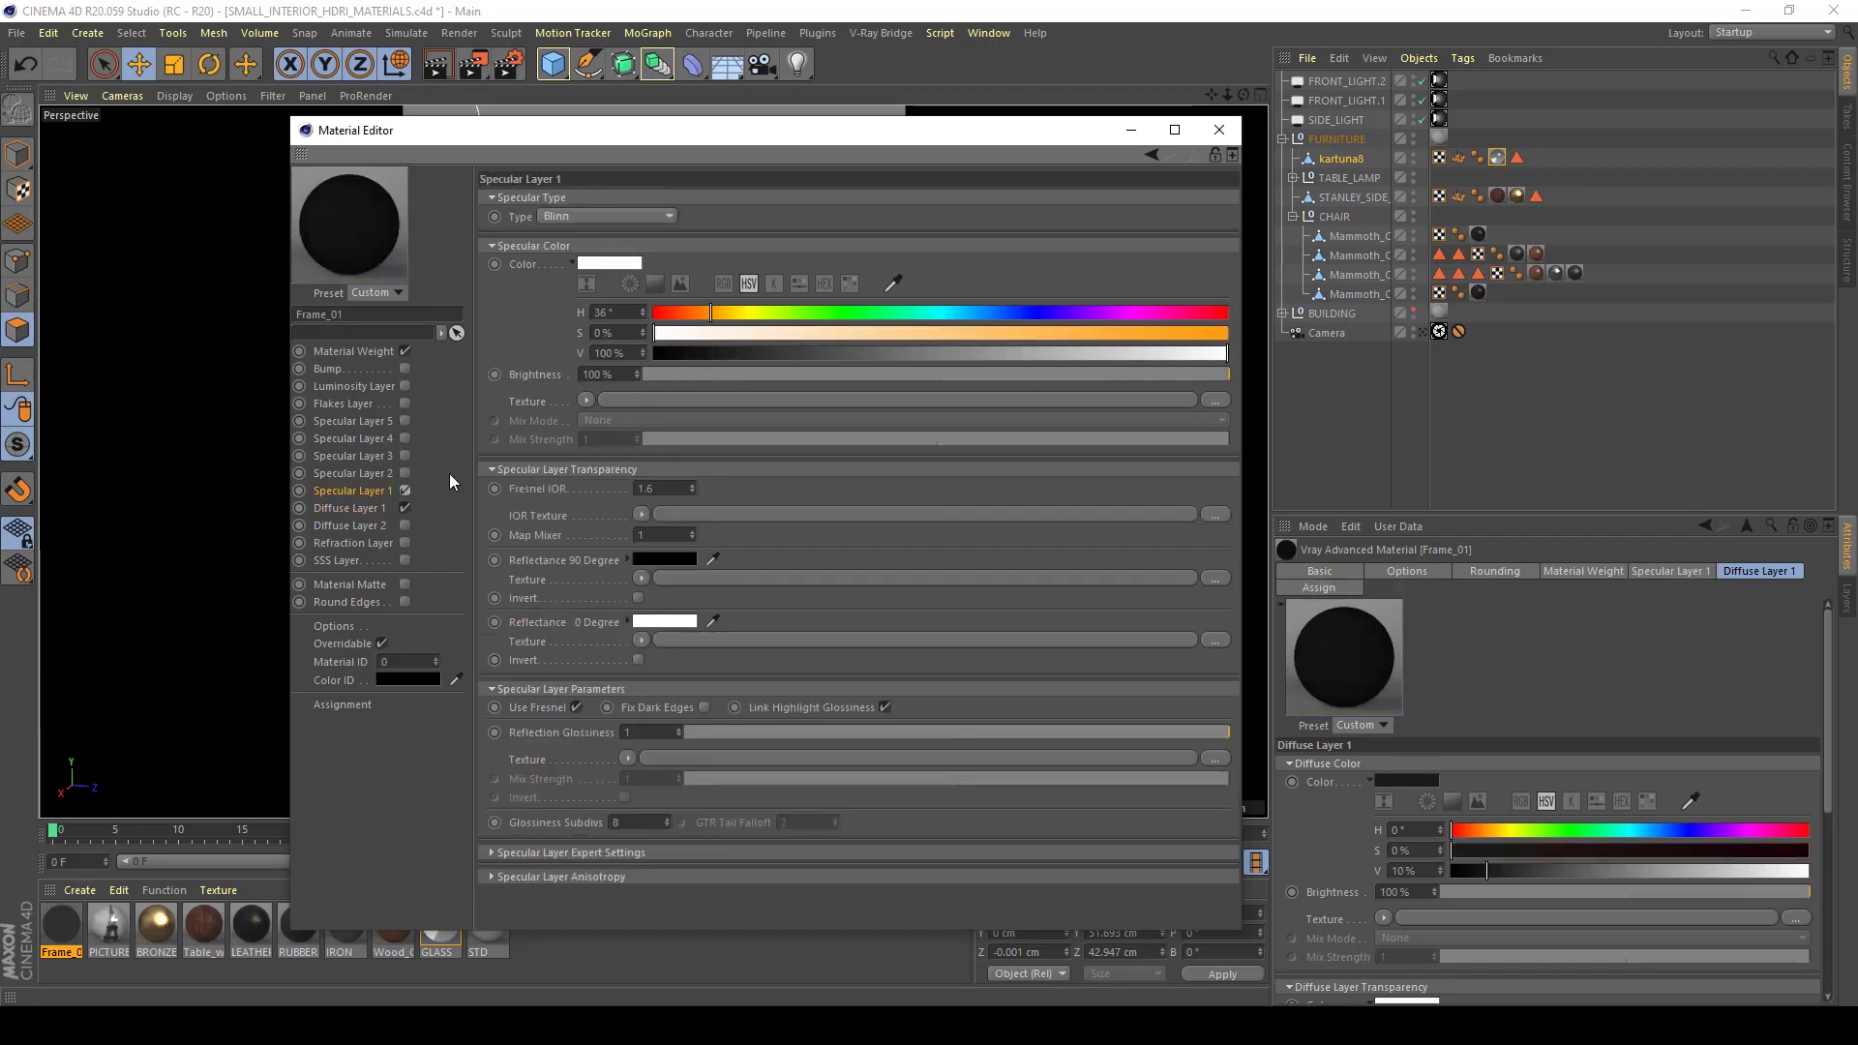
left_click(687, 483)
type("1.3")
key("Return")
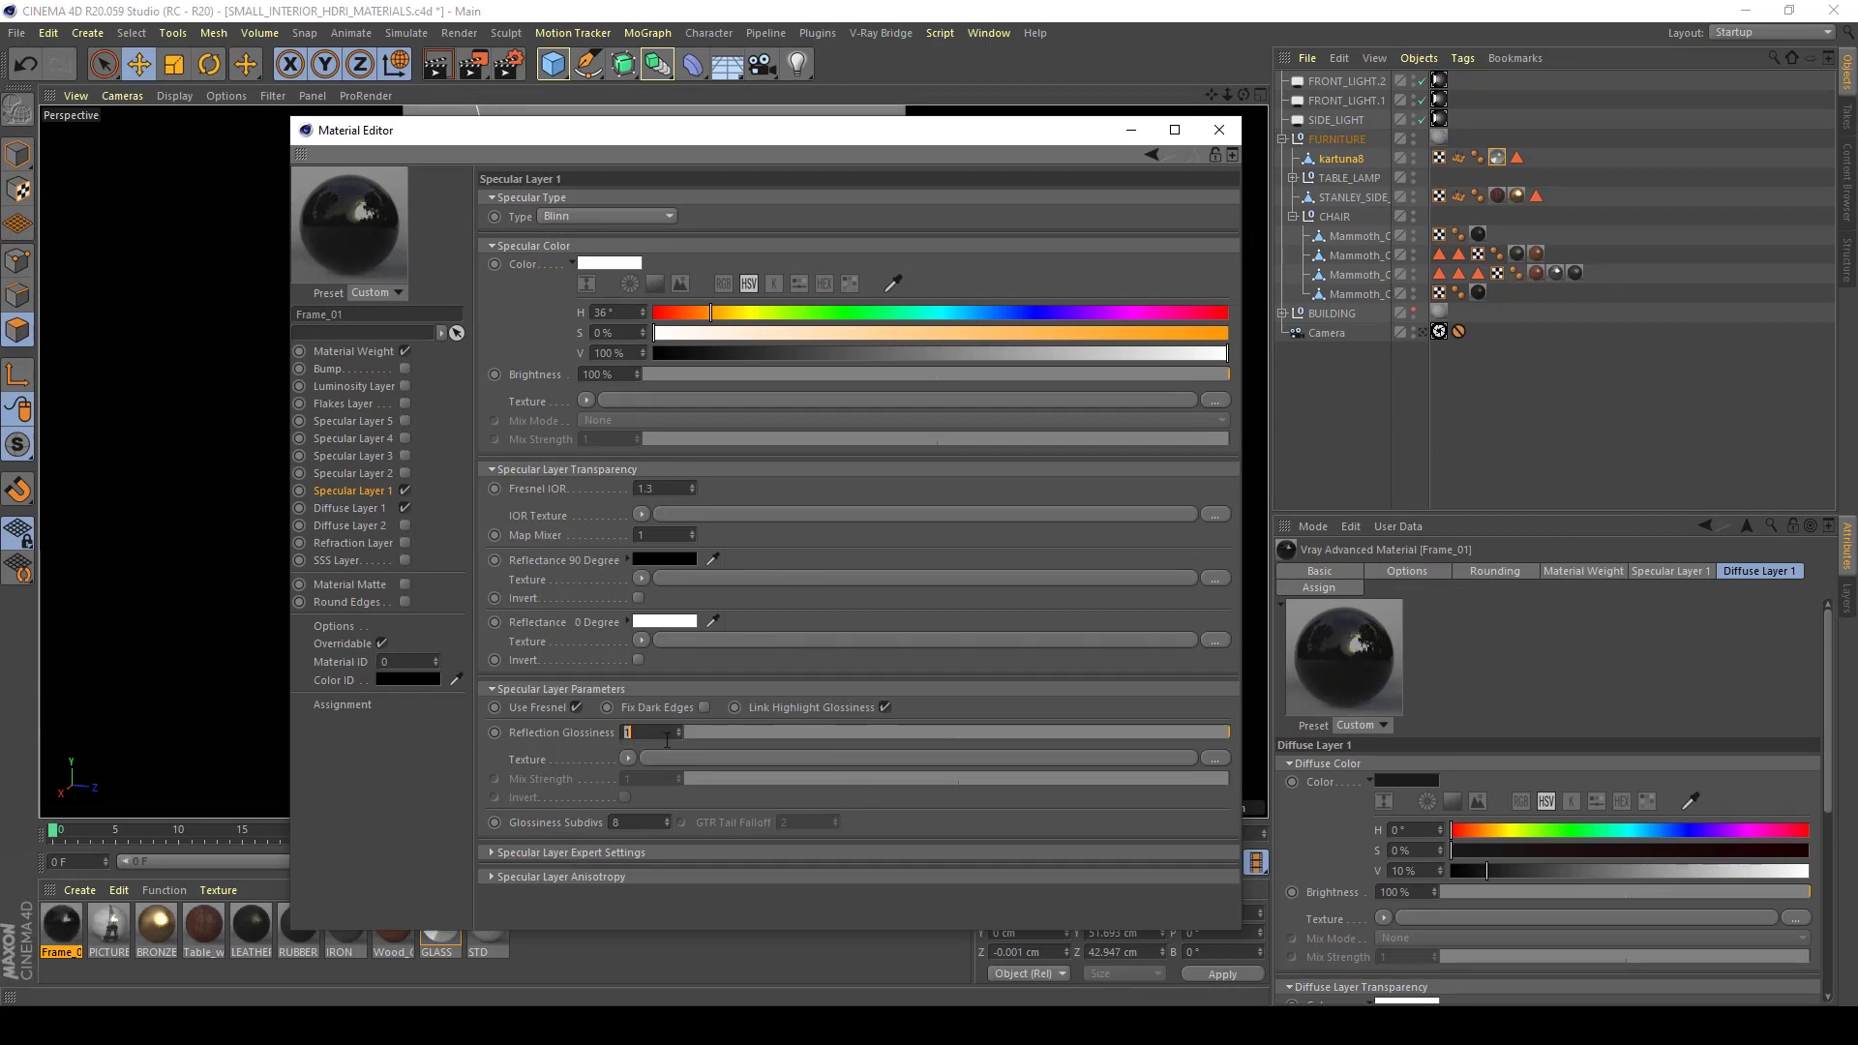
key("Return")
left_click(1237, 134)
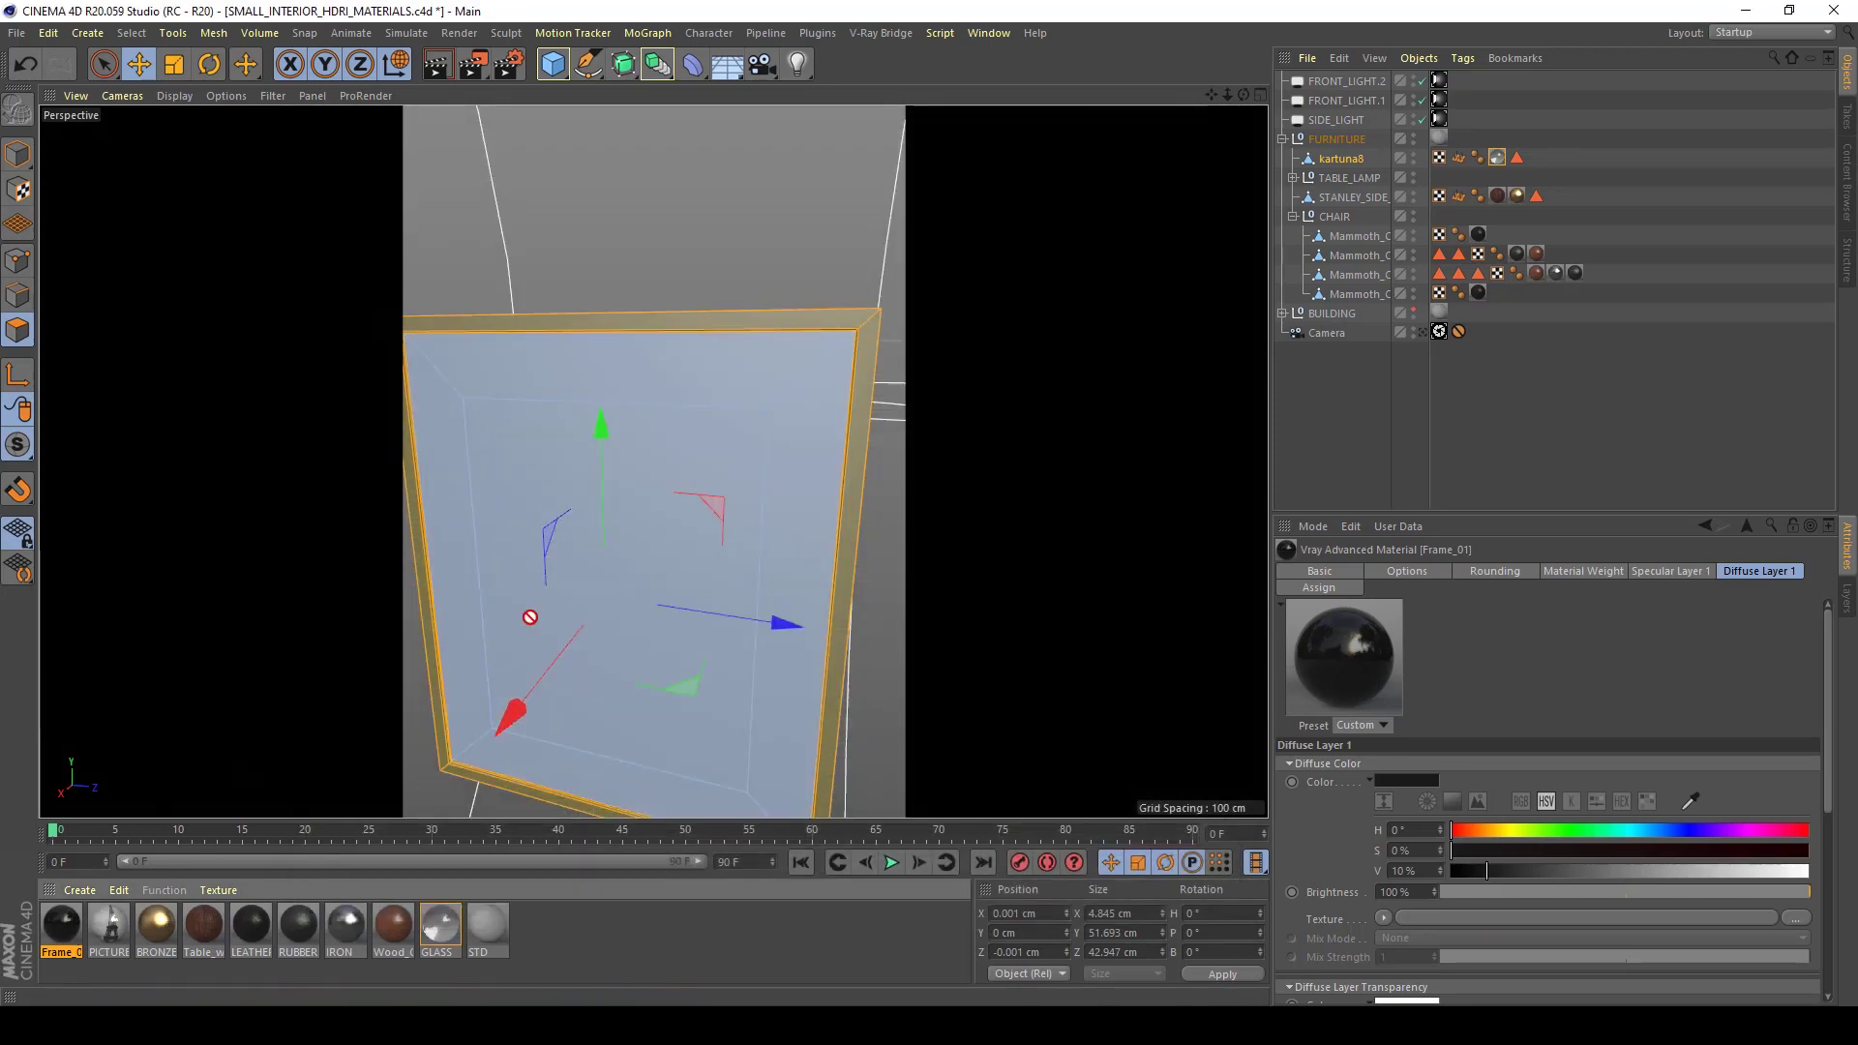
Apply the Frame_01 material to the frame object kartuna8
left_click_drag(823, 328, 825, 331)
left_click(1333, 403)
left_click_drag(813, 513, 687, 407, "alt")
scroll(742, 448, "up", 2)
left_click(687, 406)
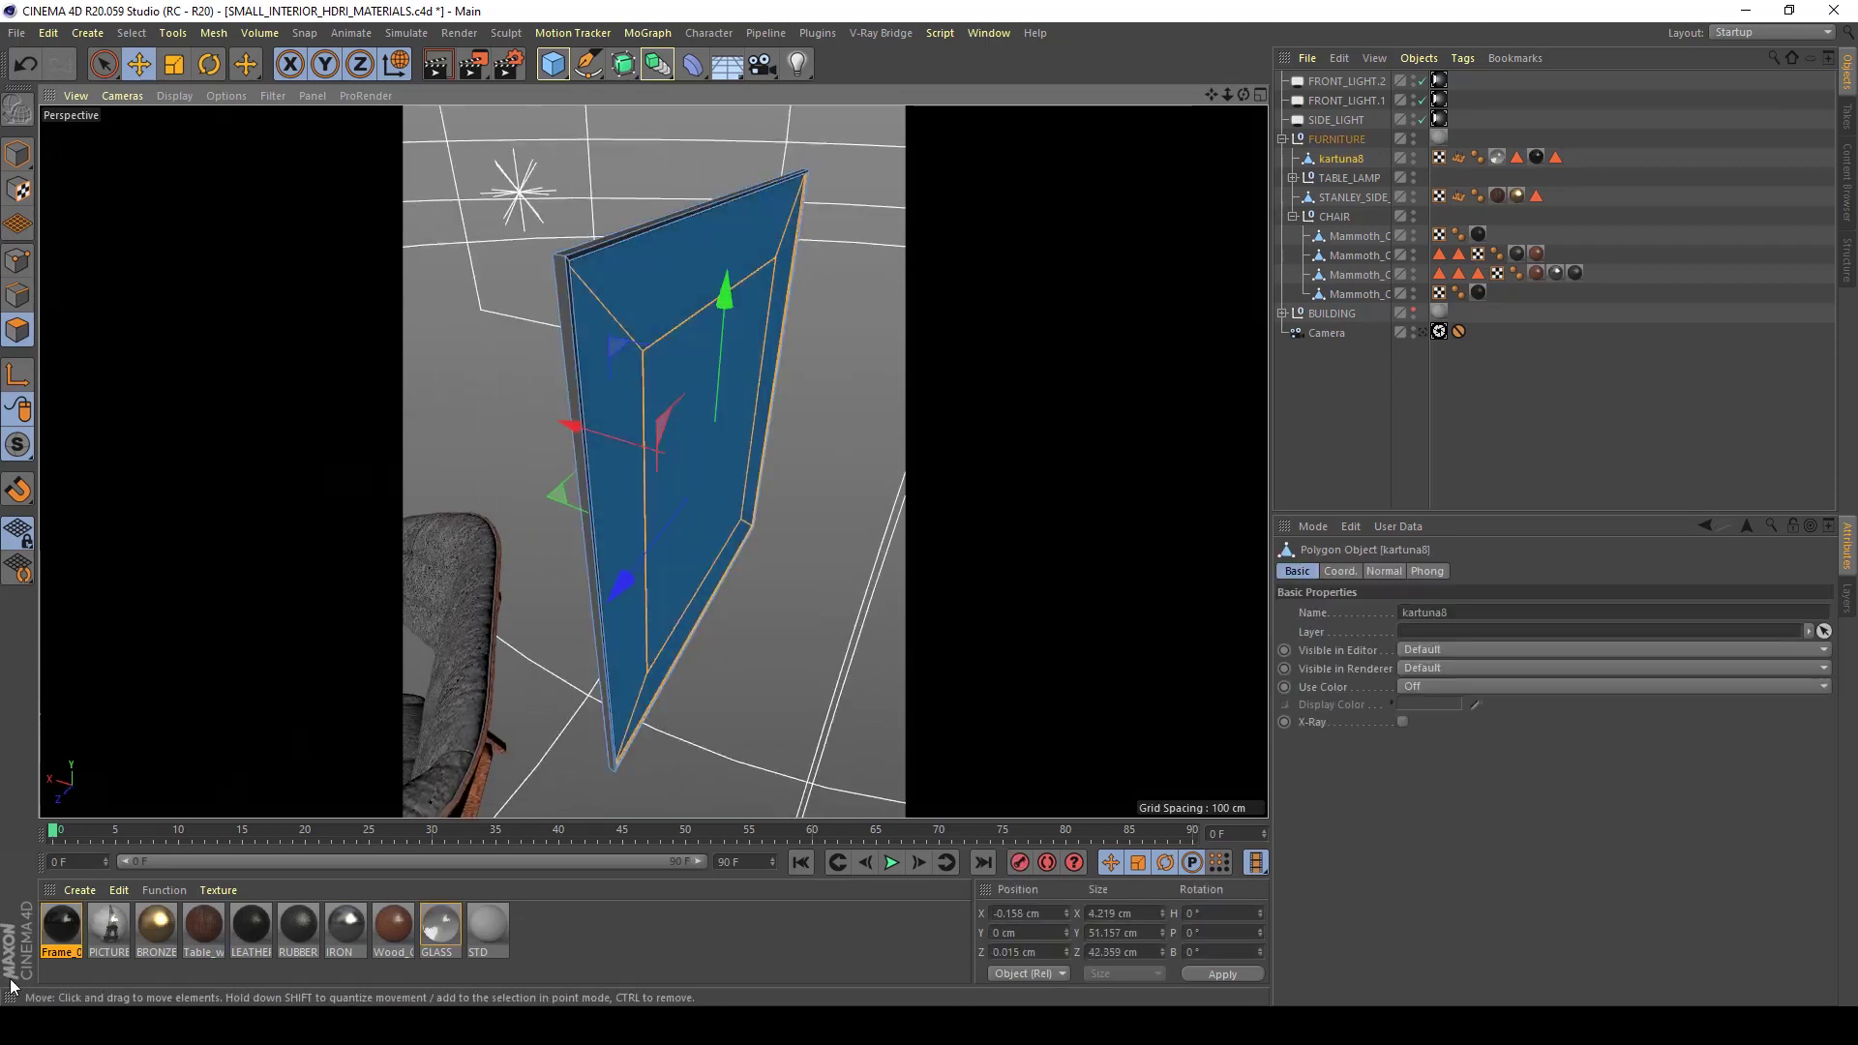
Apply PICTURE to kartuna8's inner polygons and look through the scene camera
left_click_drag(108, 924, 660, 426)
left_click_drag(660, 425, 1232, 381, "alt")
left_click(1453, 396)
left_click_drag(631, 565, 704, 530, "alt")
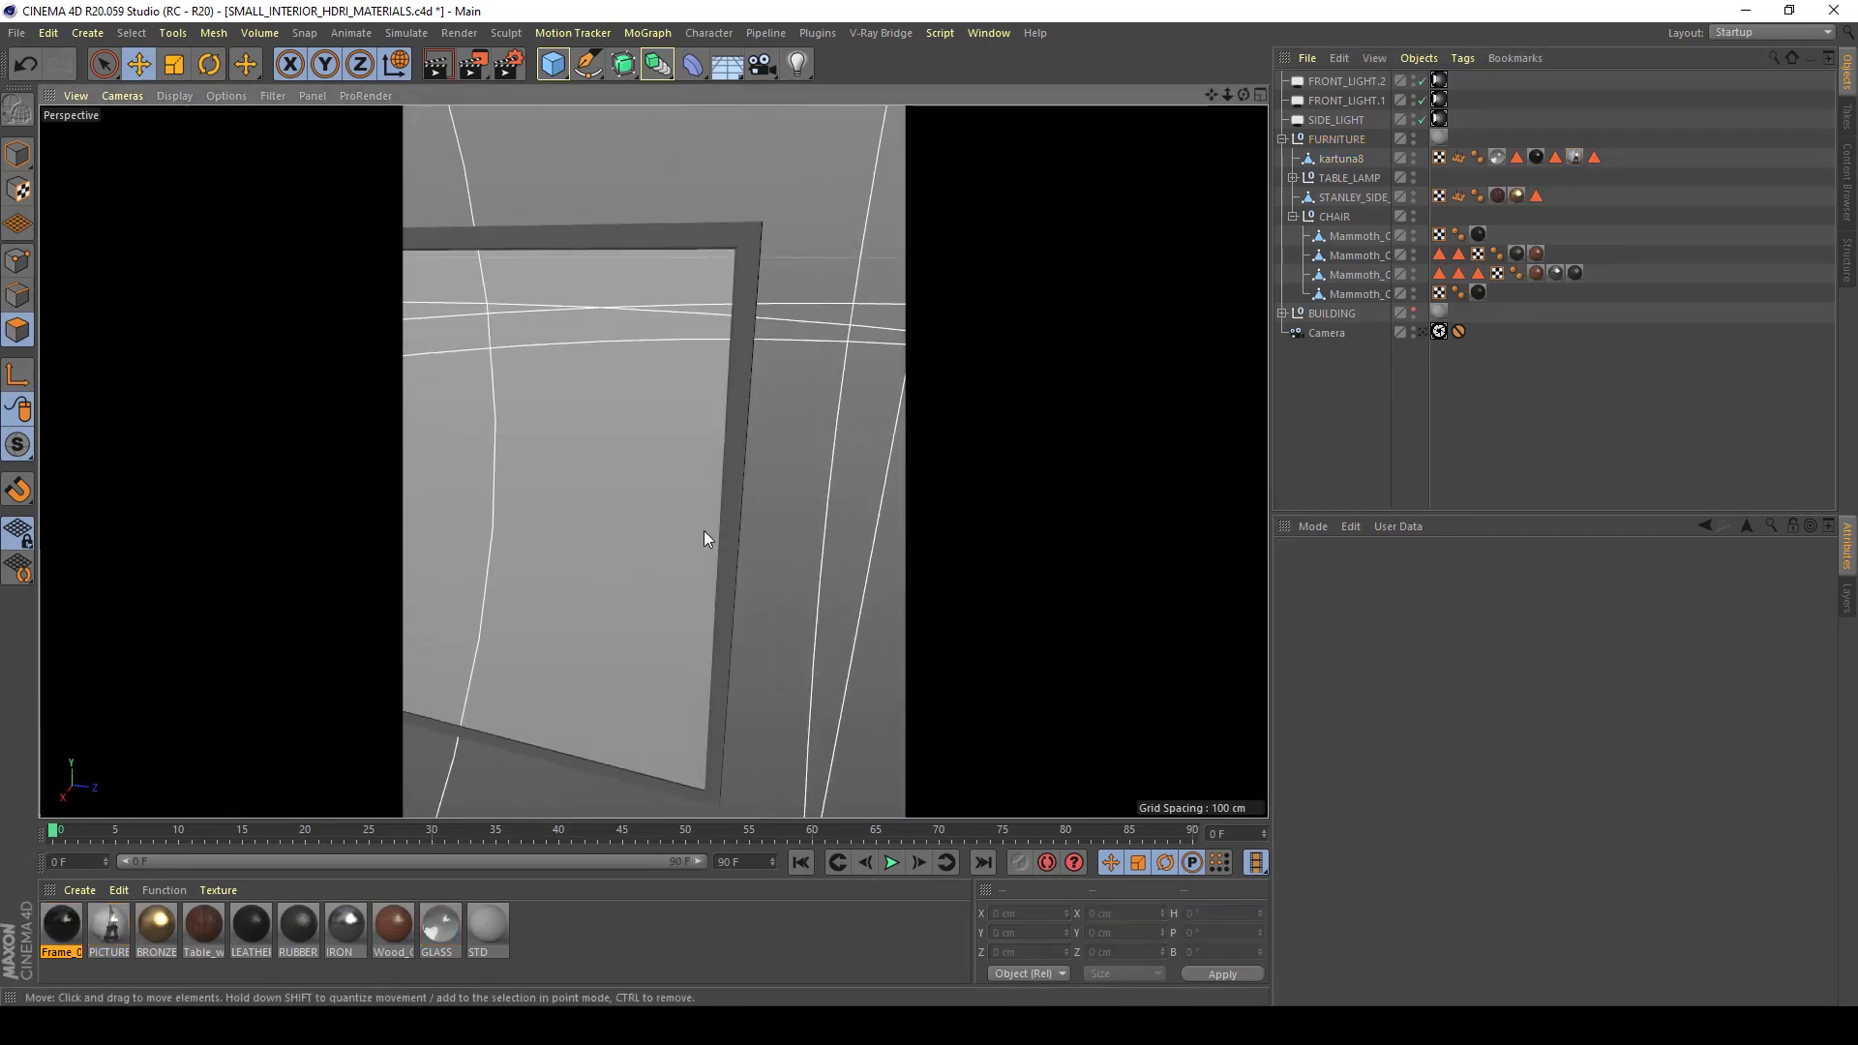
left_click(1421, 332)
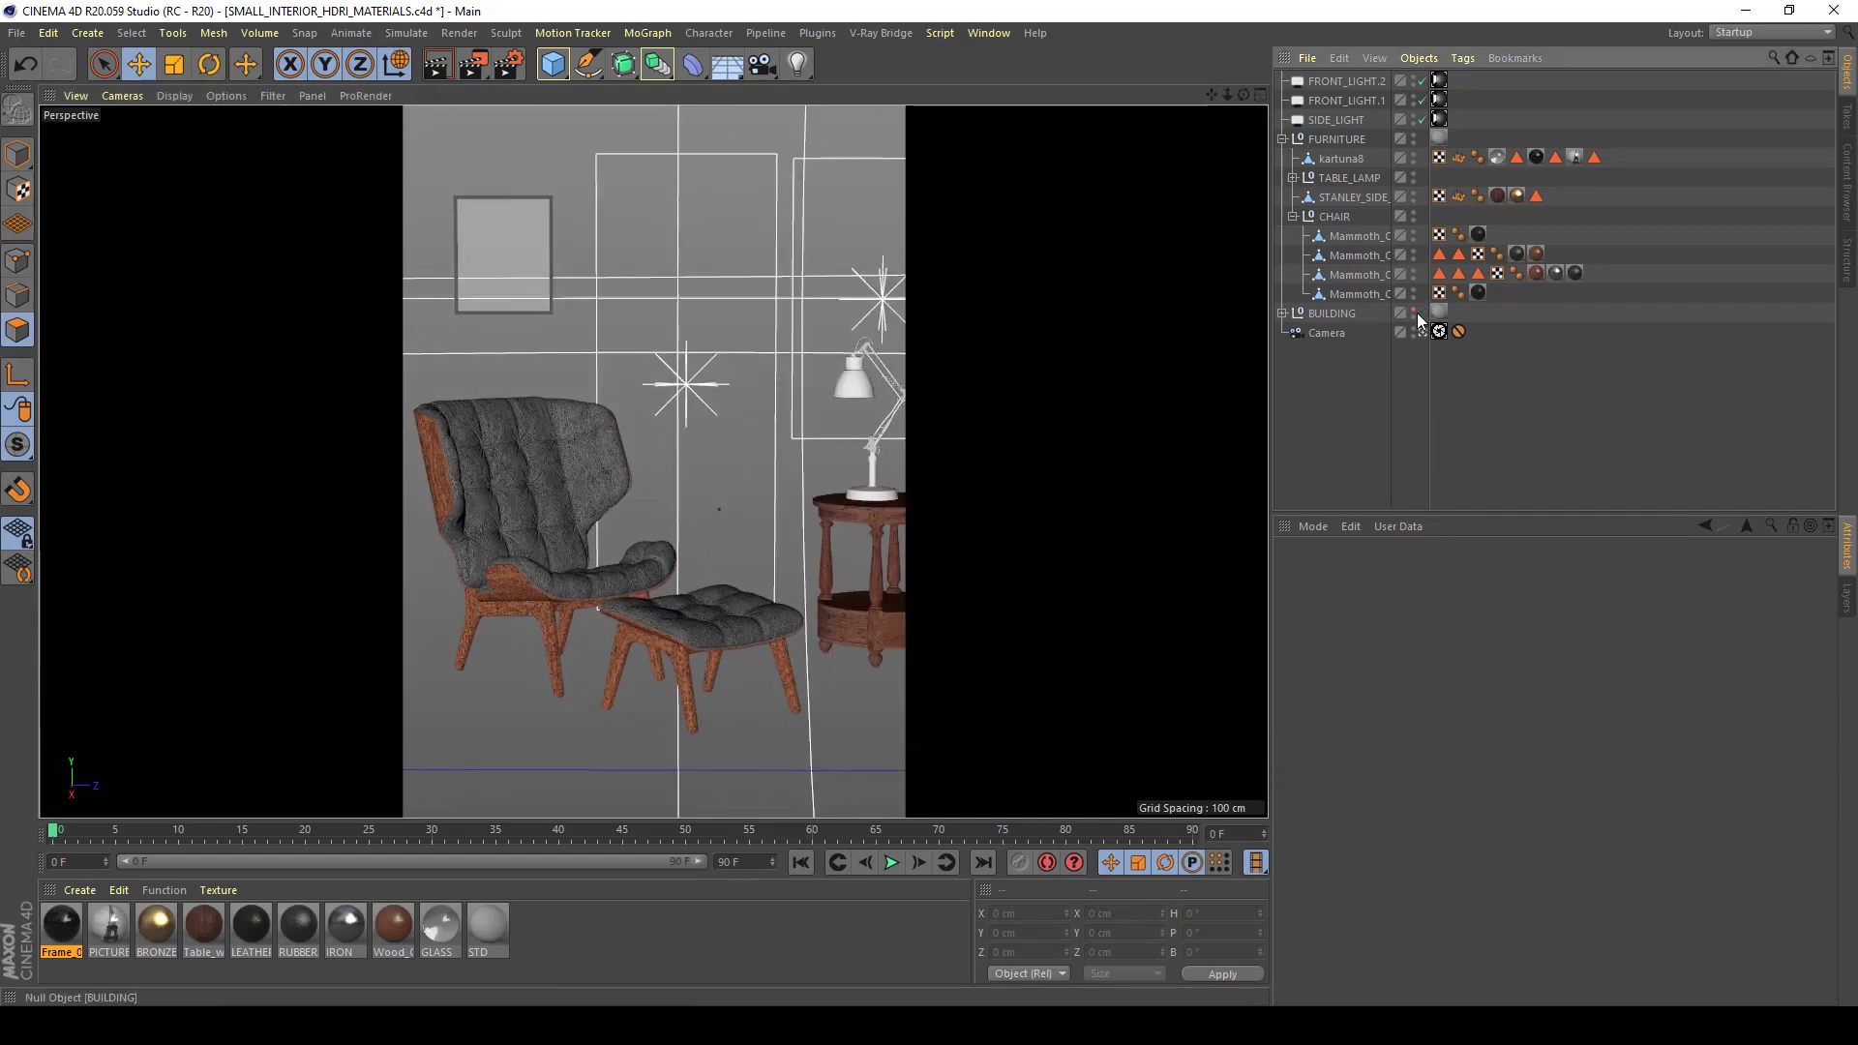
Show BUILDING again and run a Render Region over part of the room
left_click(1414, 310)
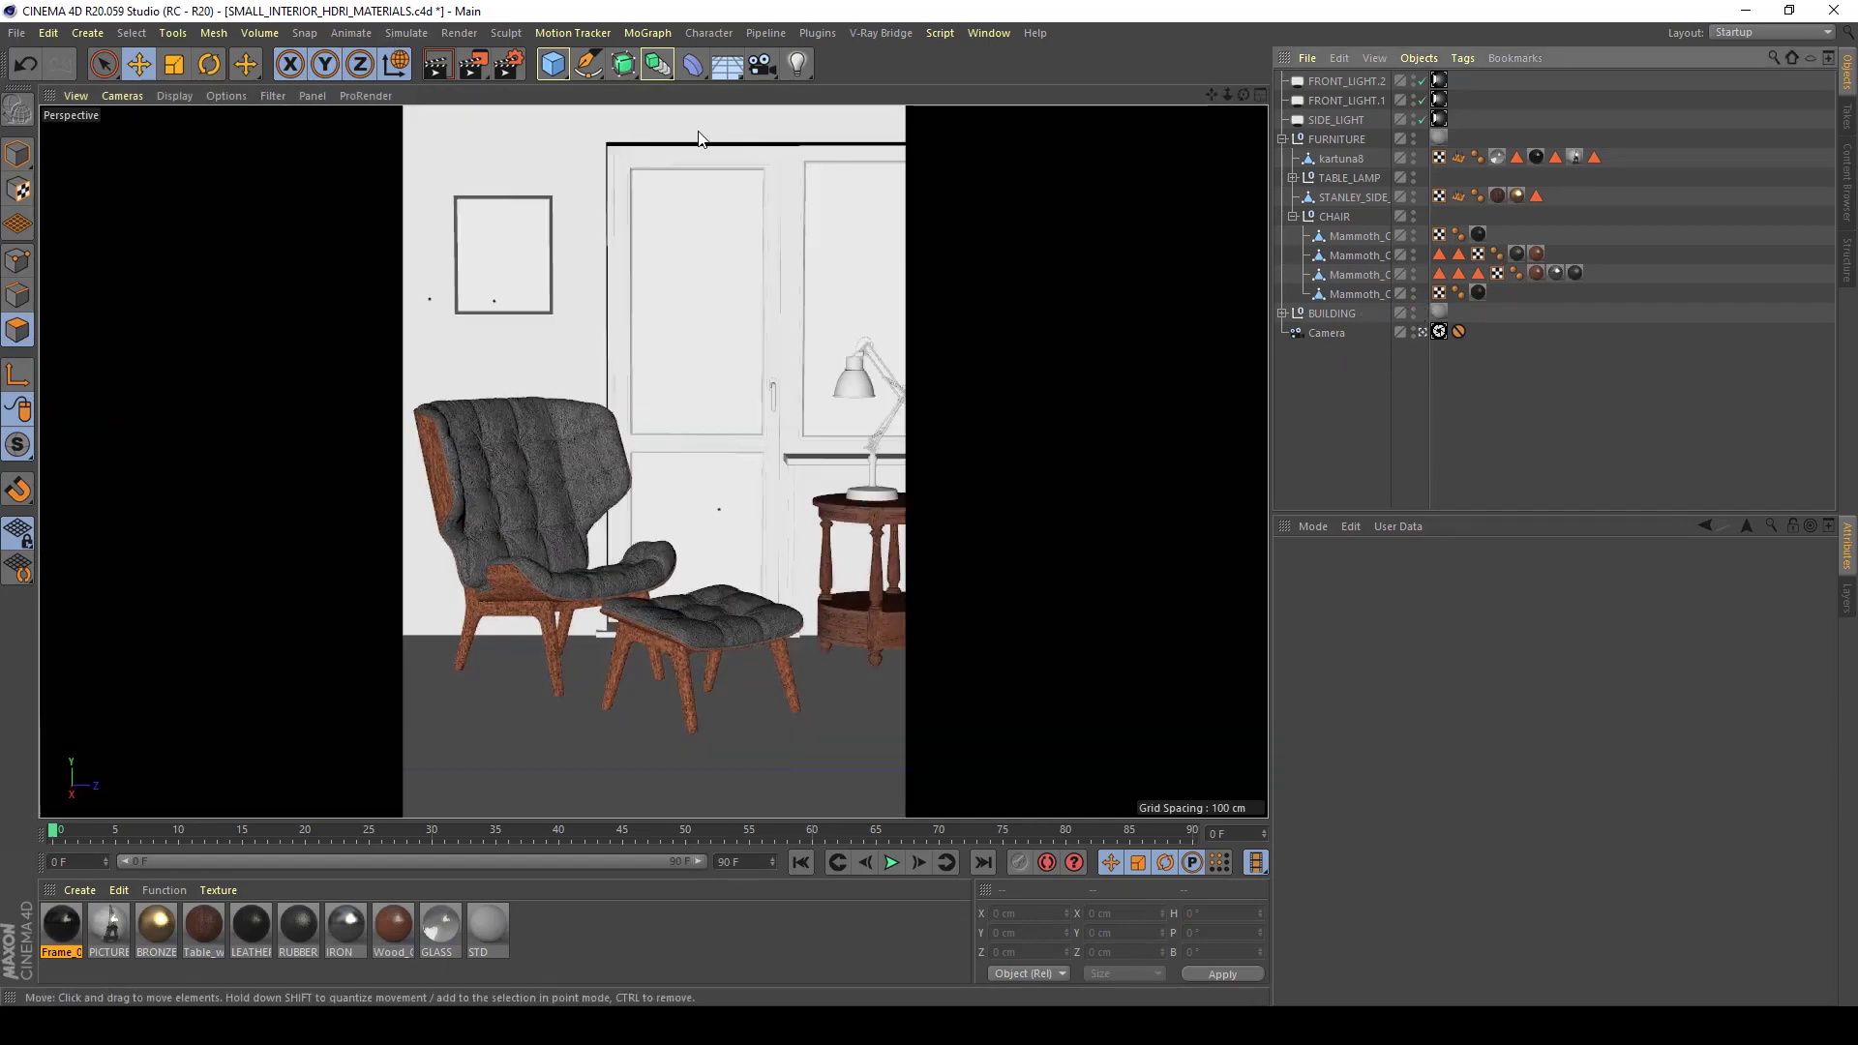
left_click(451, 35)
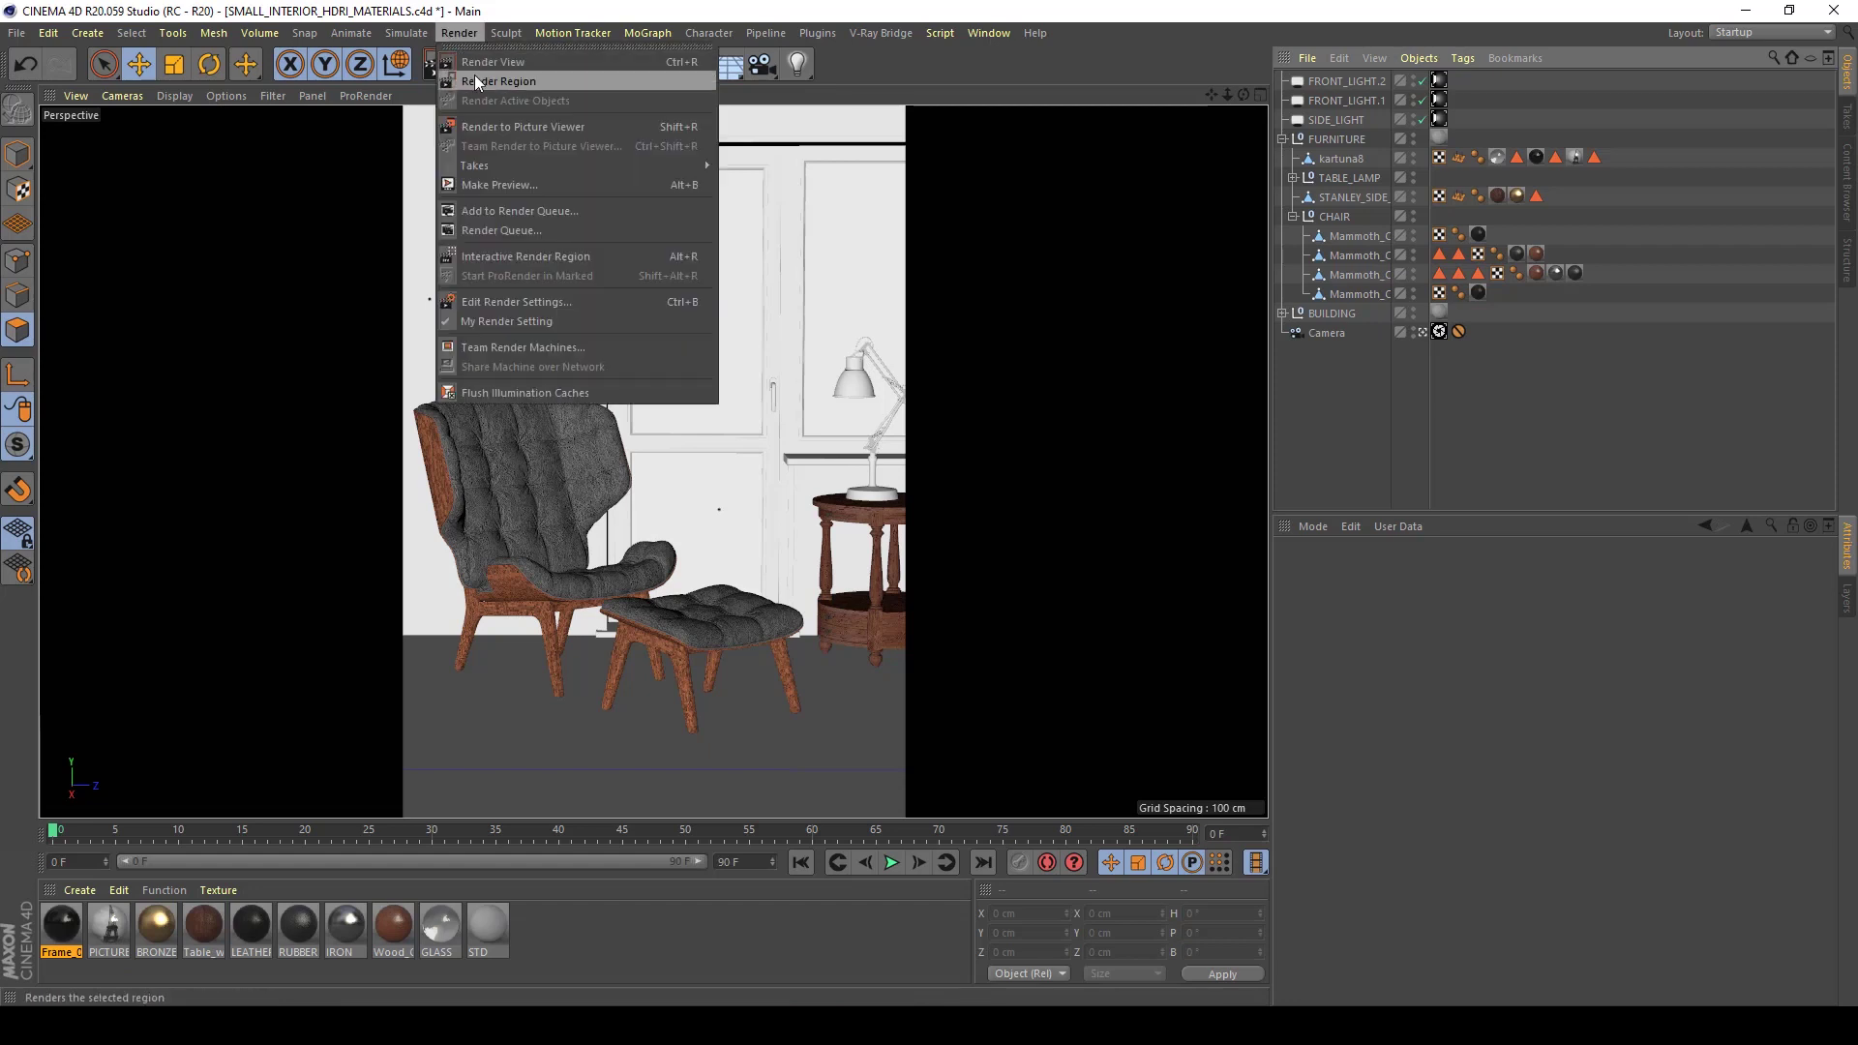
left_click(503, 83)
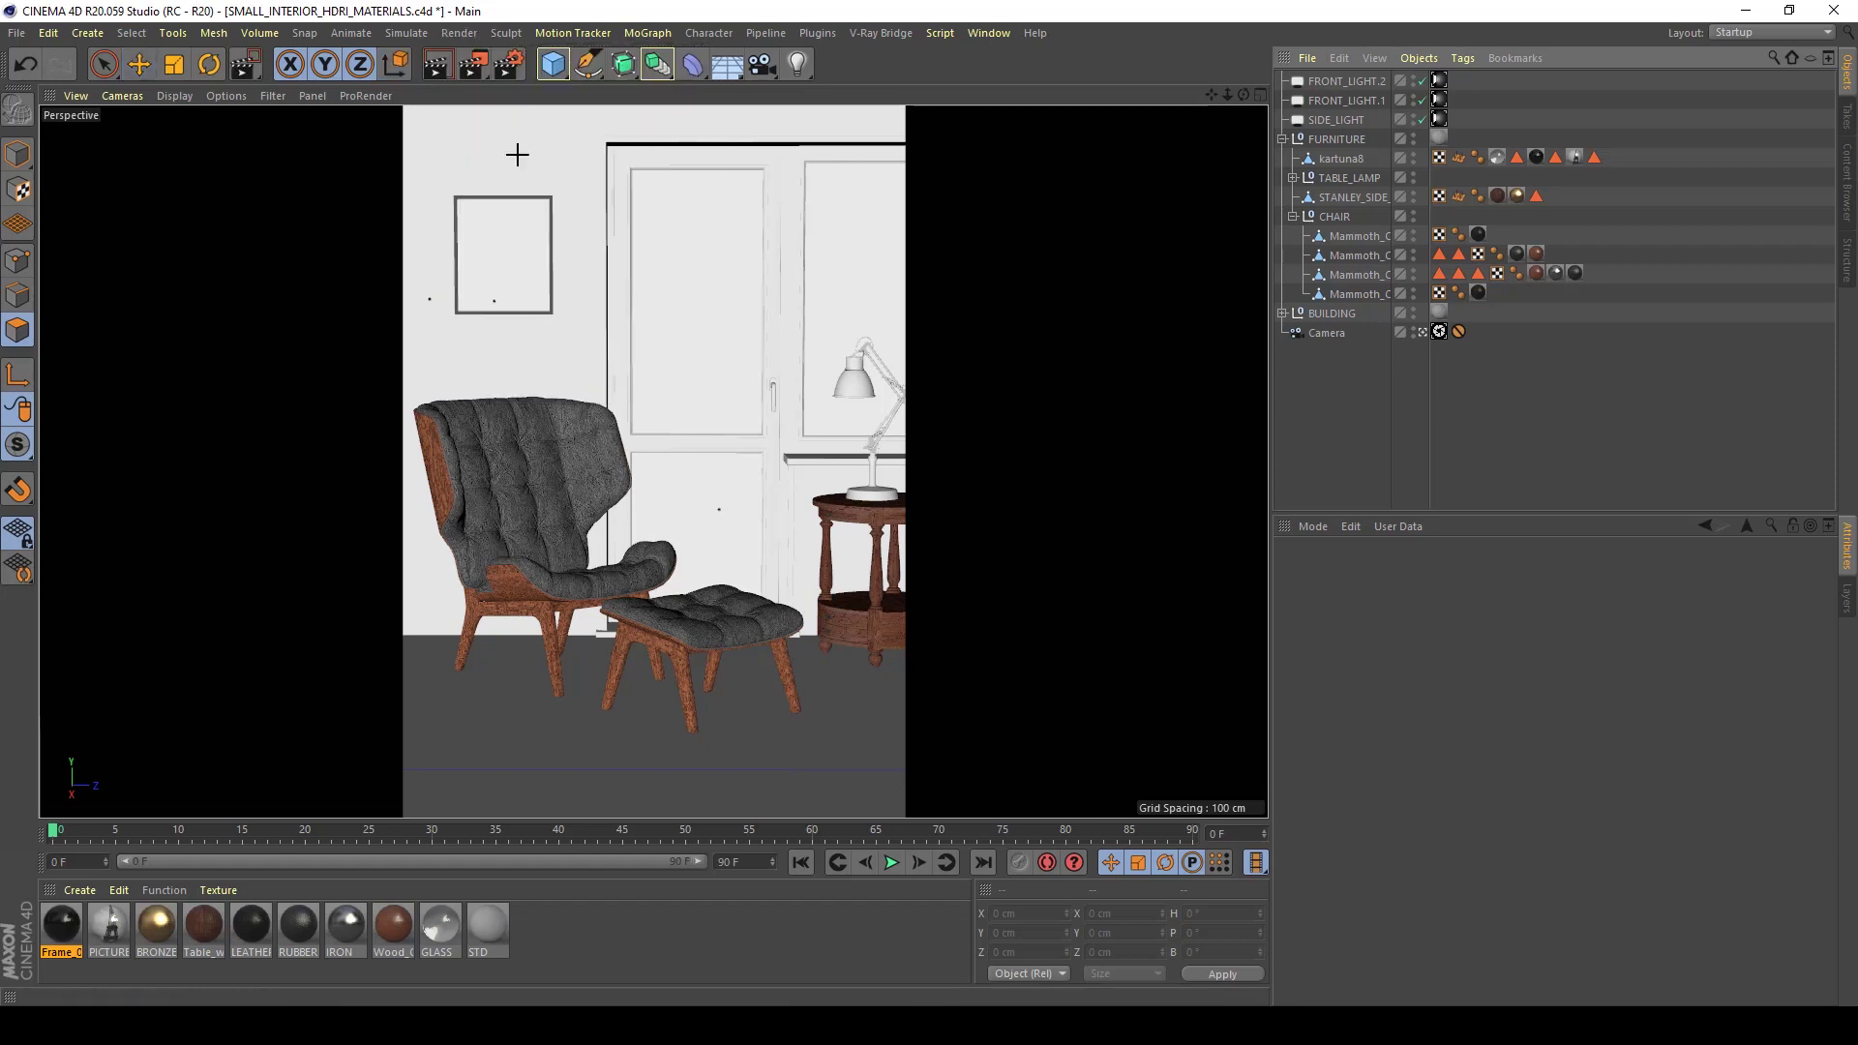
left_click_drag(579, 172, 424, 333)
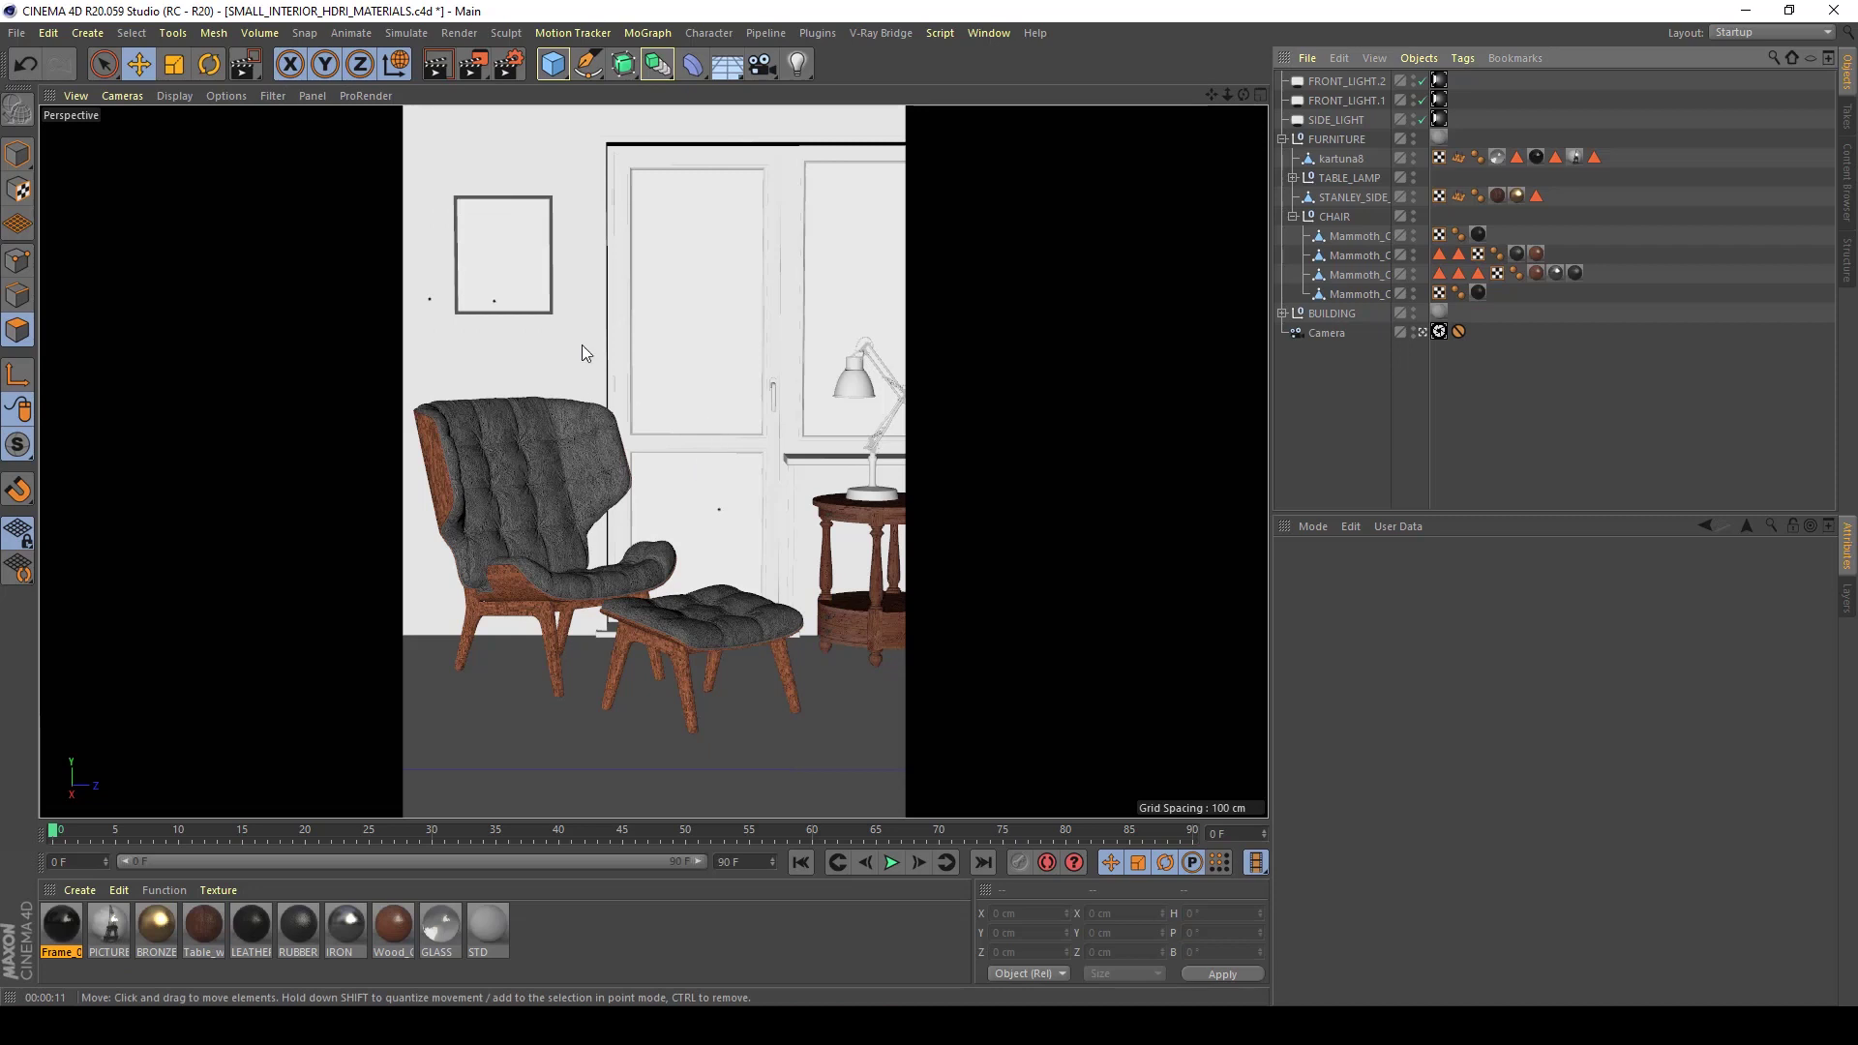
Leave the camera view, hide BUILDING, and inspect kartuna8's Polygon Selection tag
left_click(1422, 332)
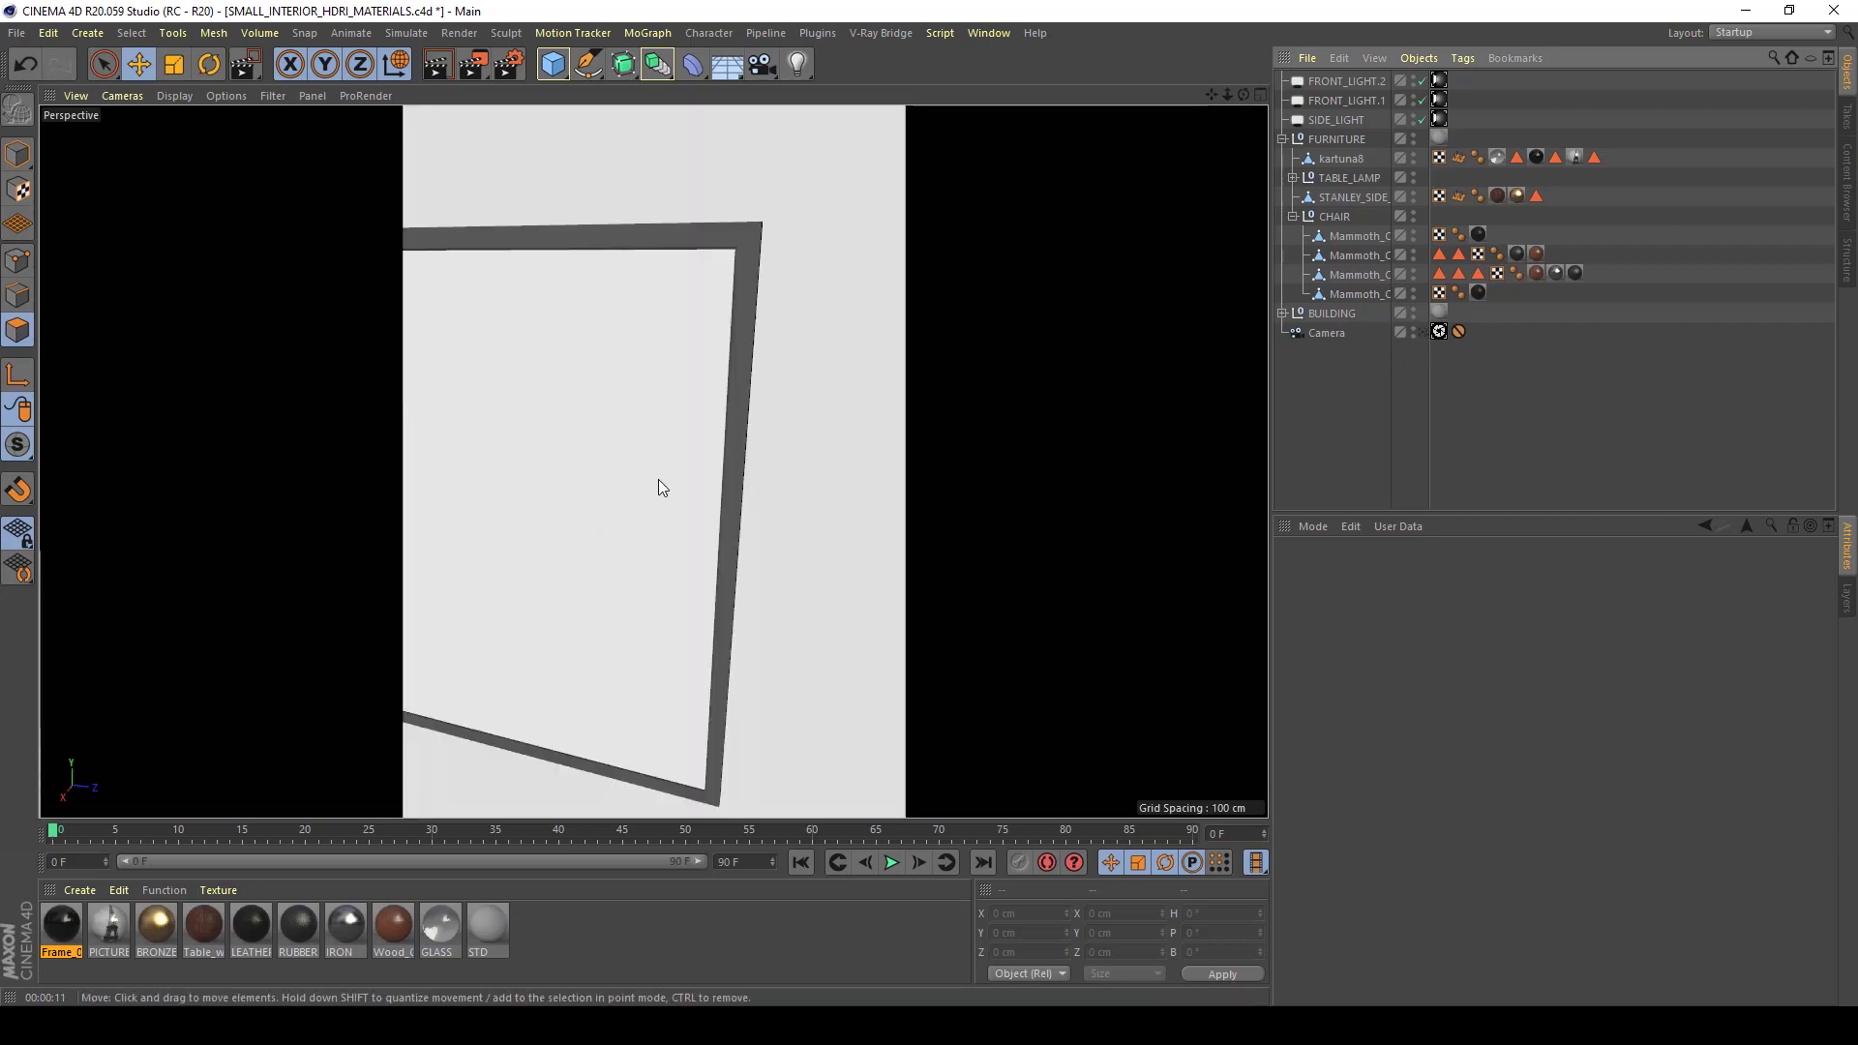
left_click_drag(658, 479, 631, 538, "alt")
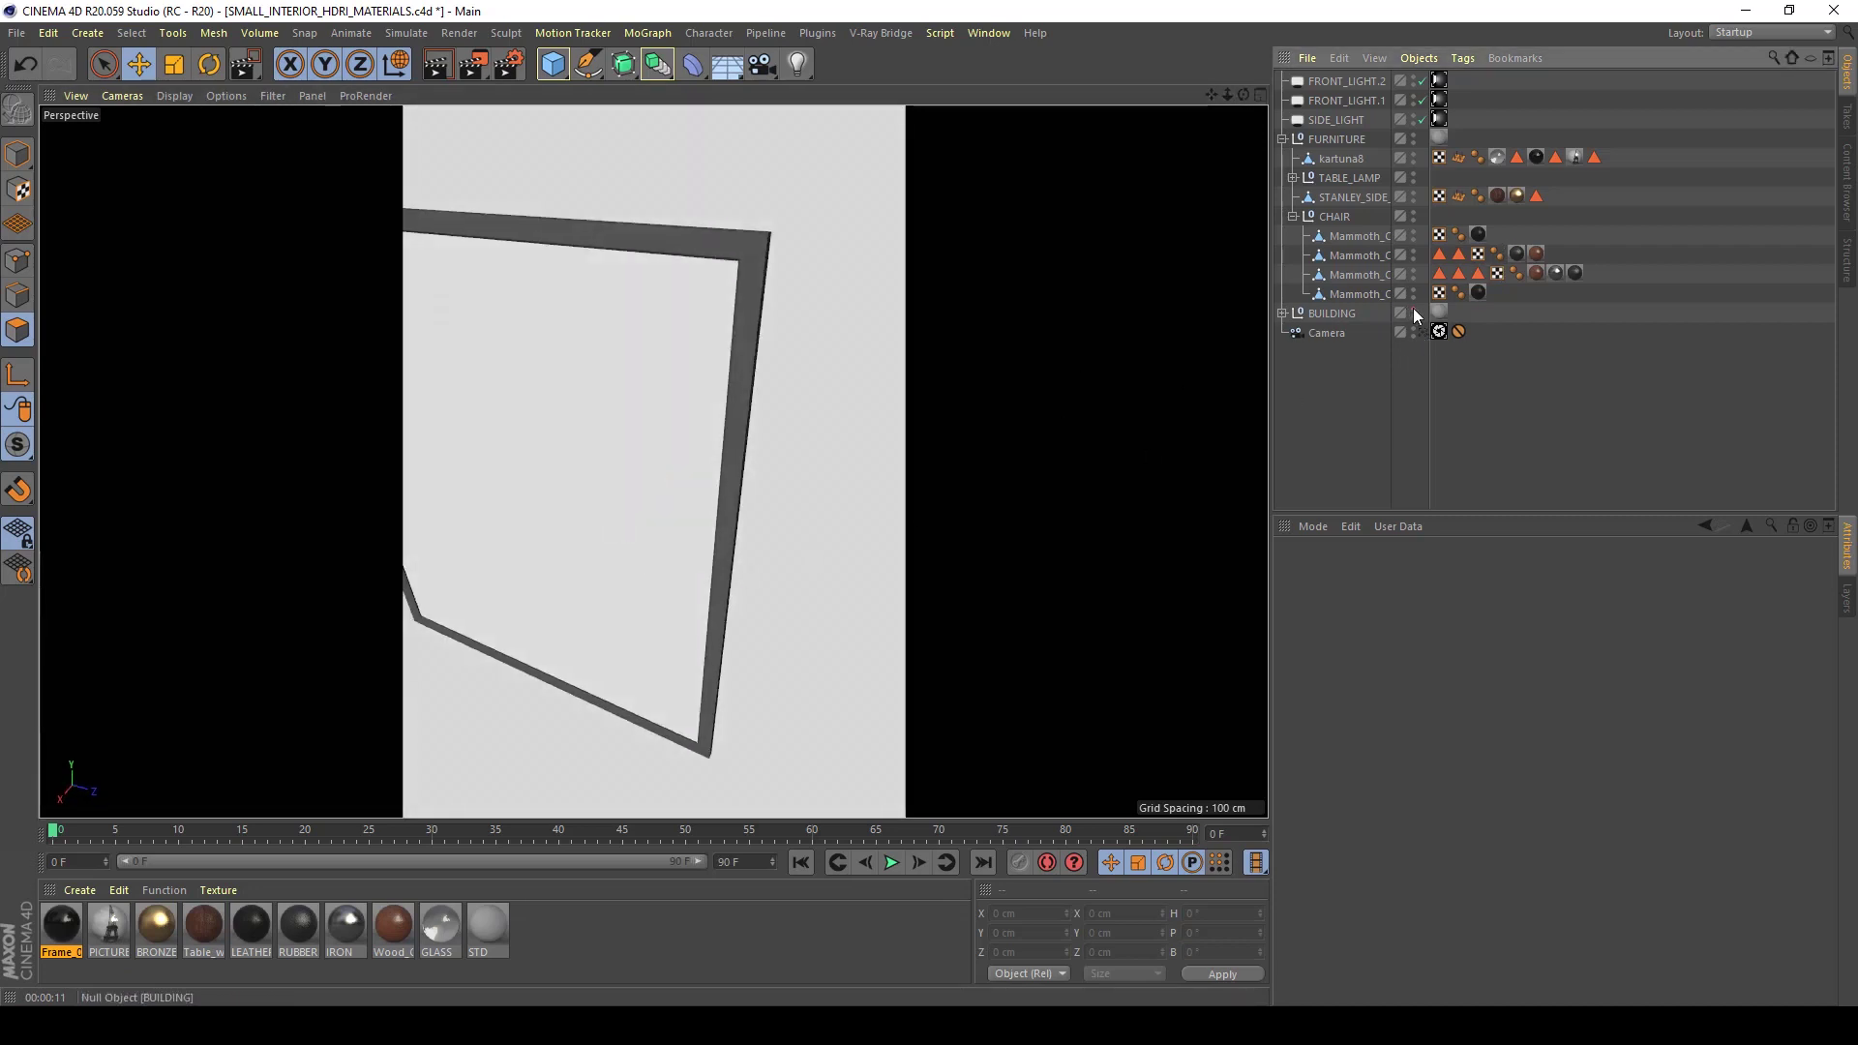
left_click(1414, 310)
left_click(714, 304)
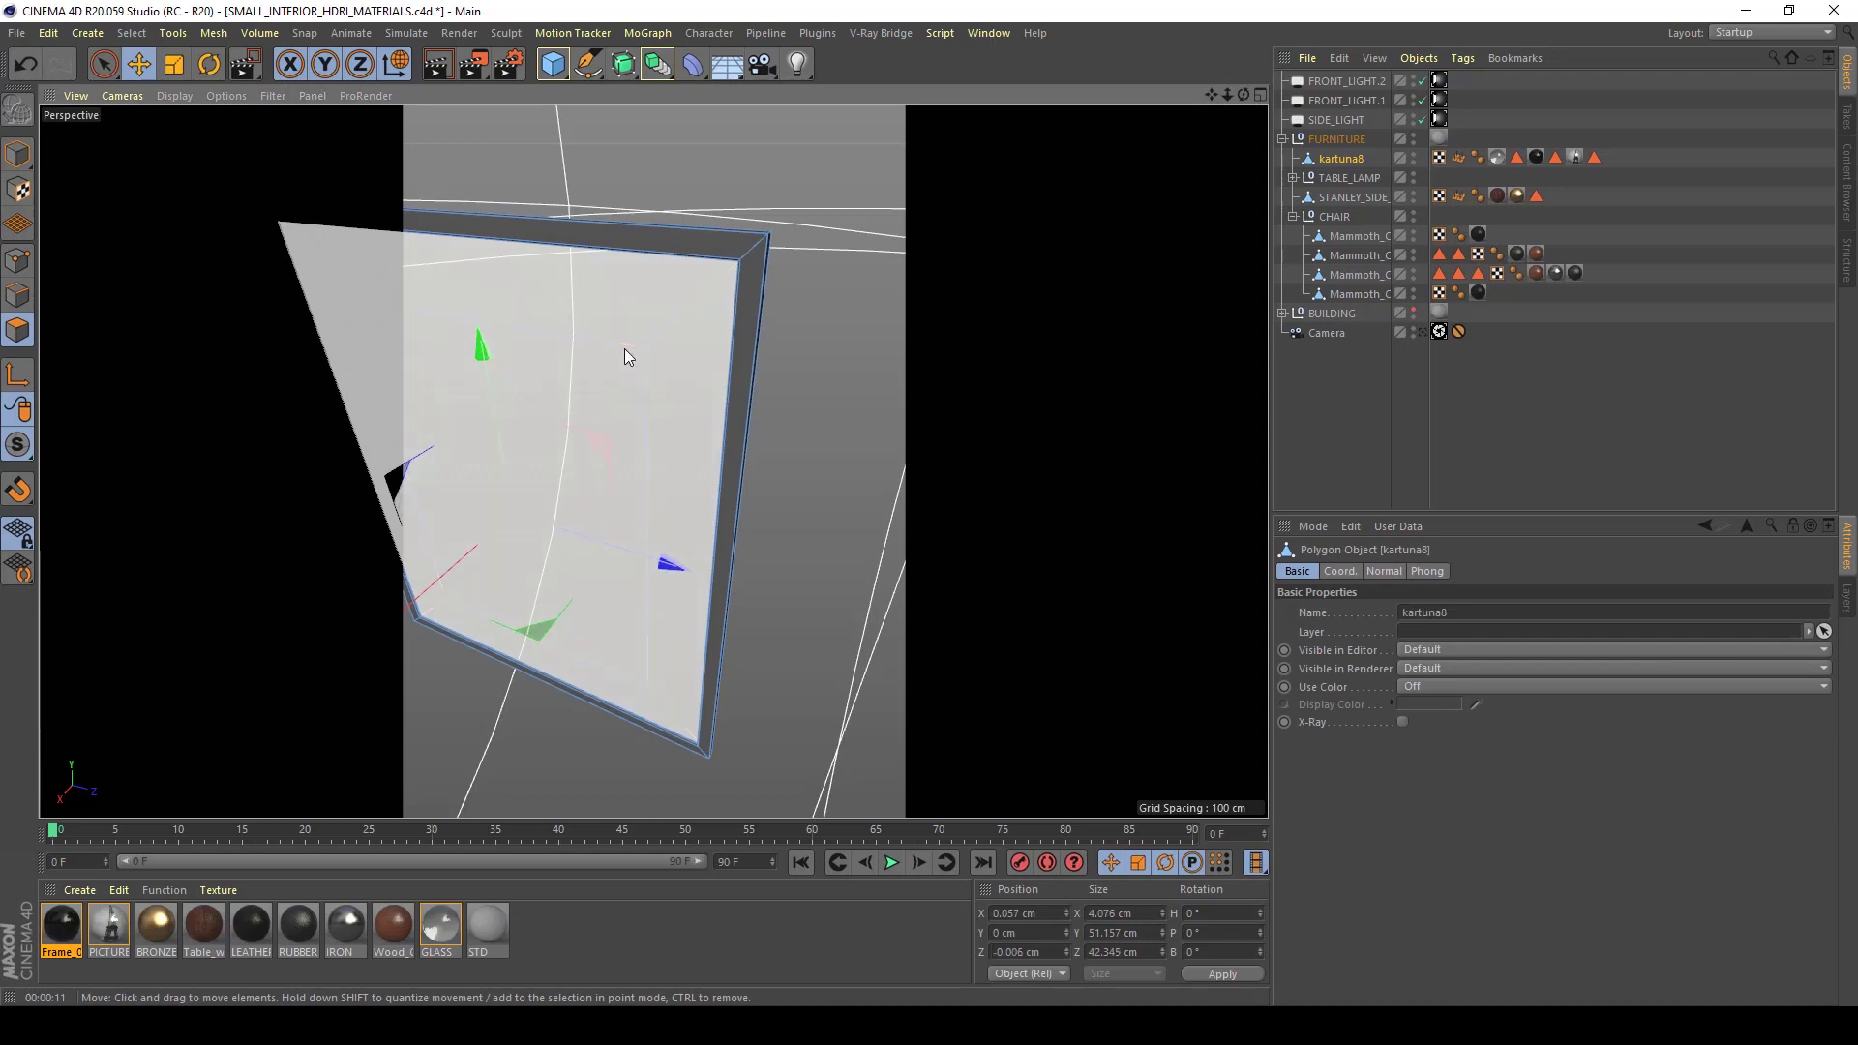
left_click(1517, 158)
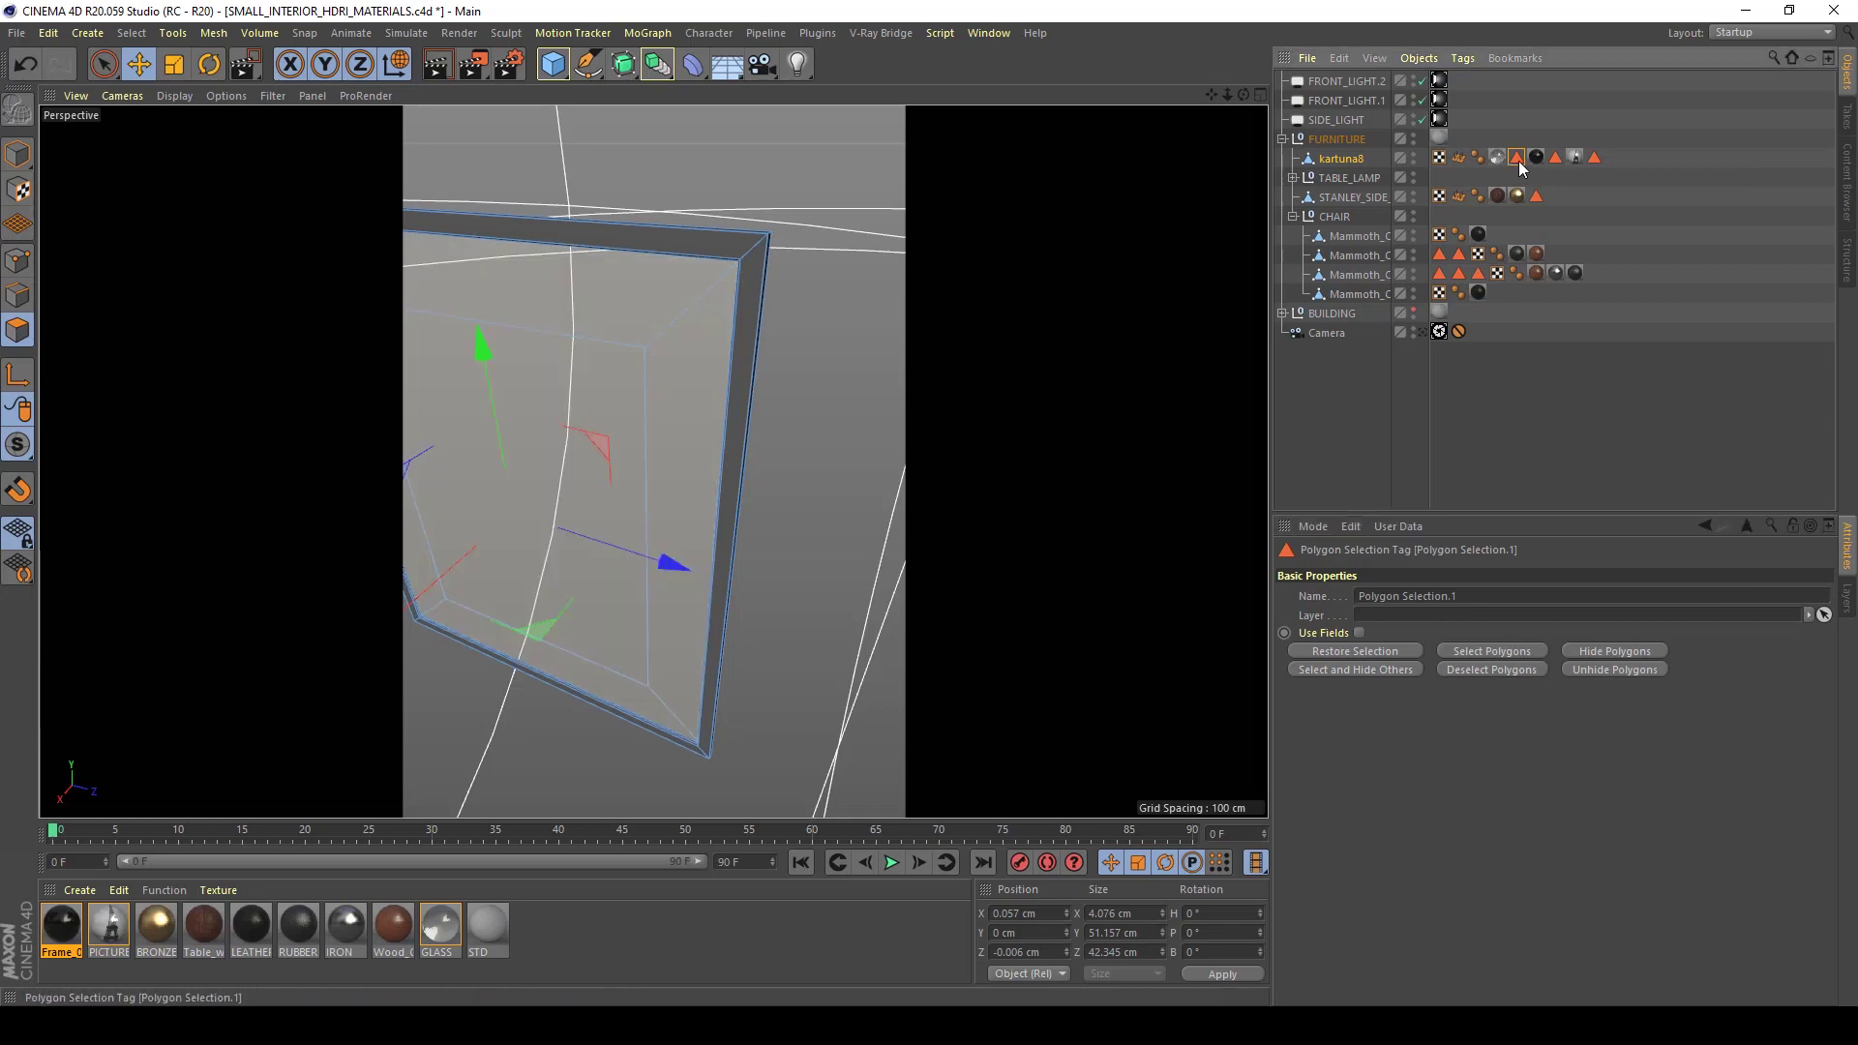
Check the frame's inner picture polygons, then return to the scene camera view
left_click(708, 536)
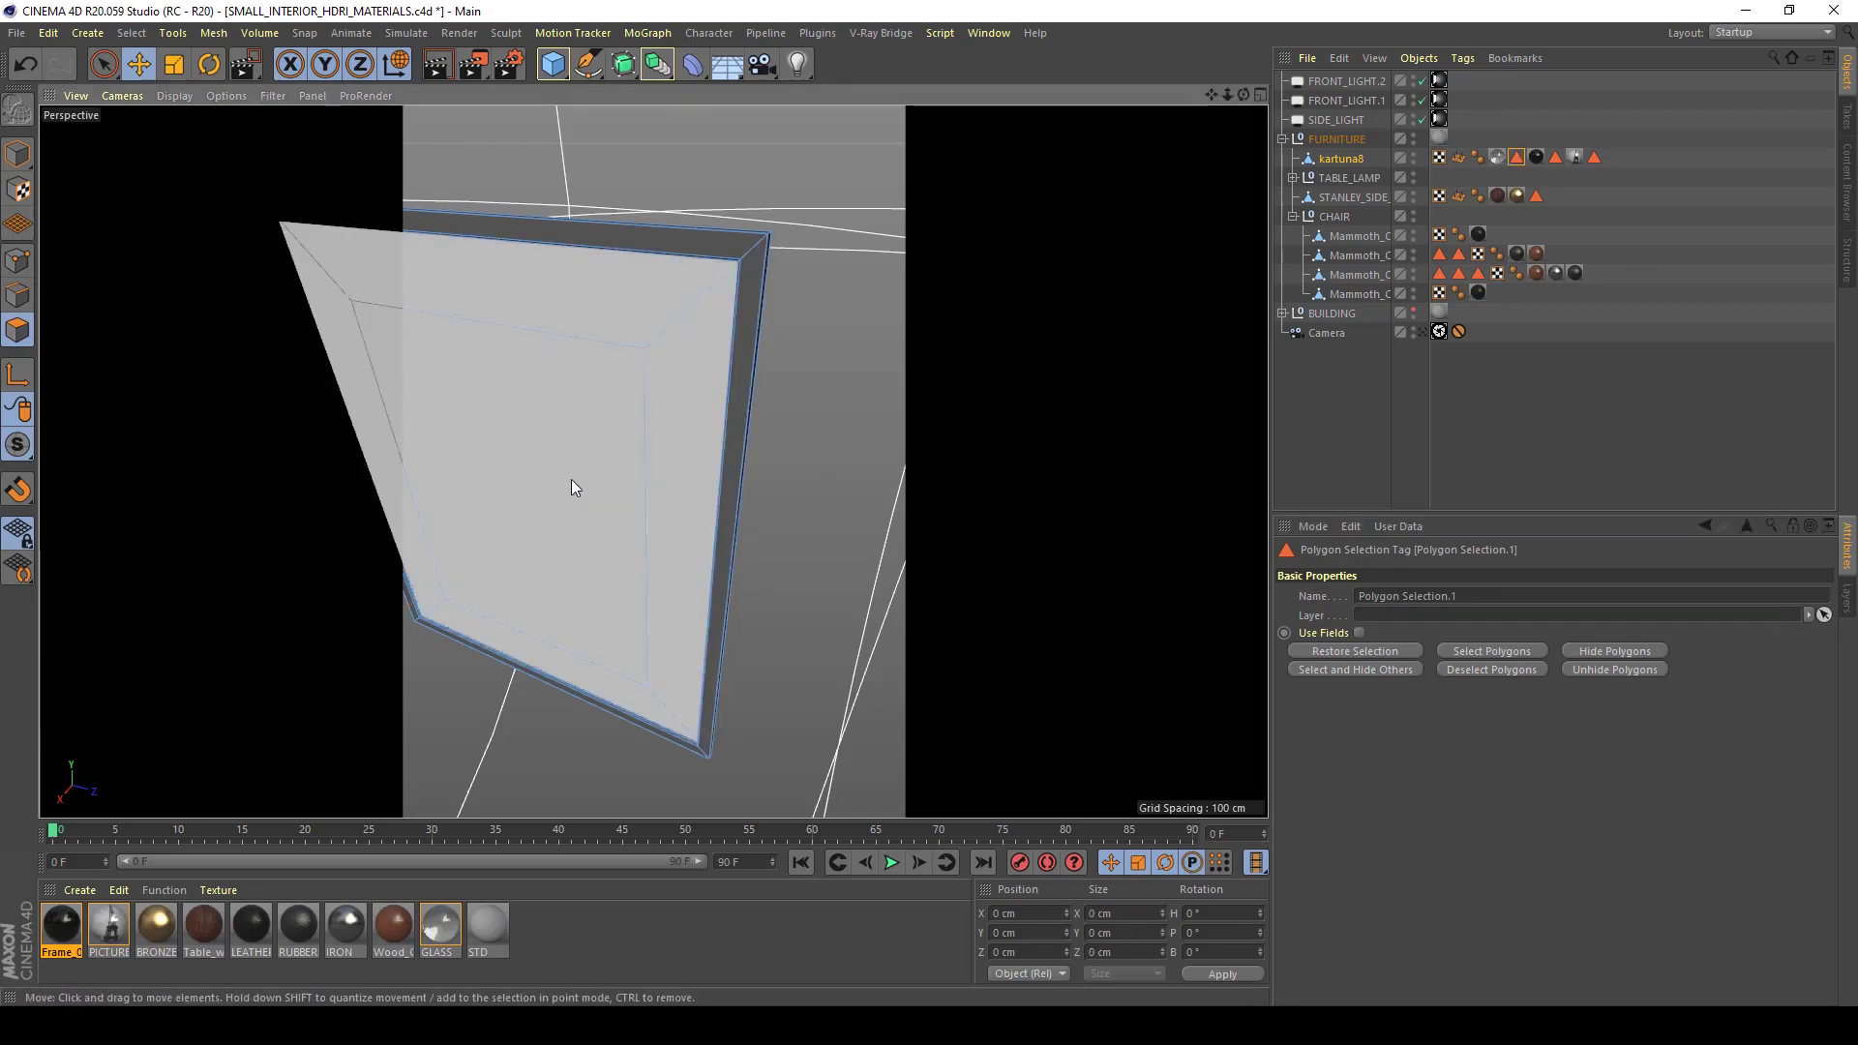
left_click(571, 479)
left_click(818, 548)
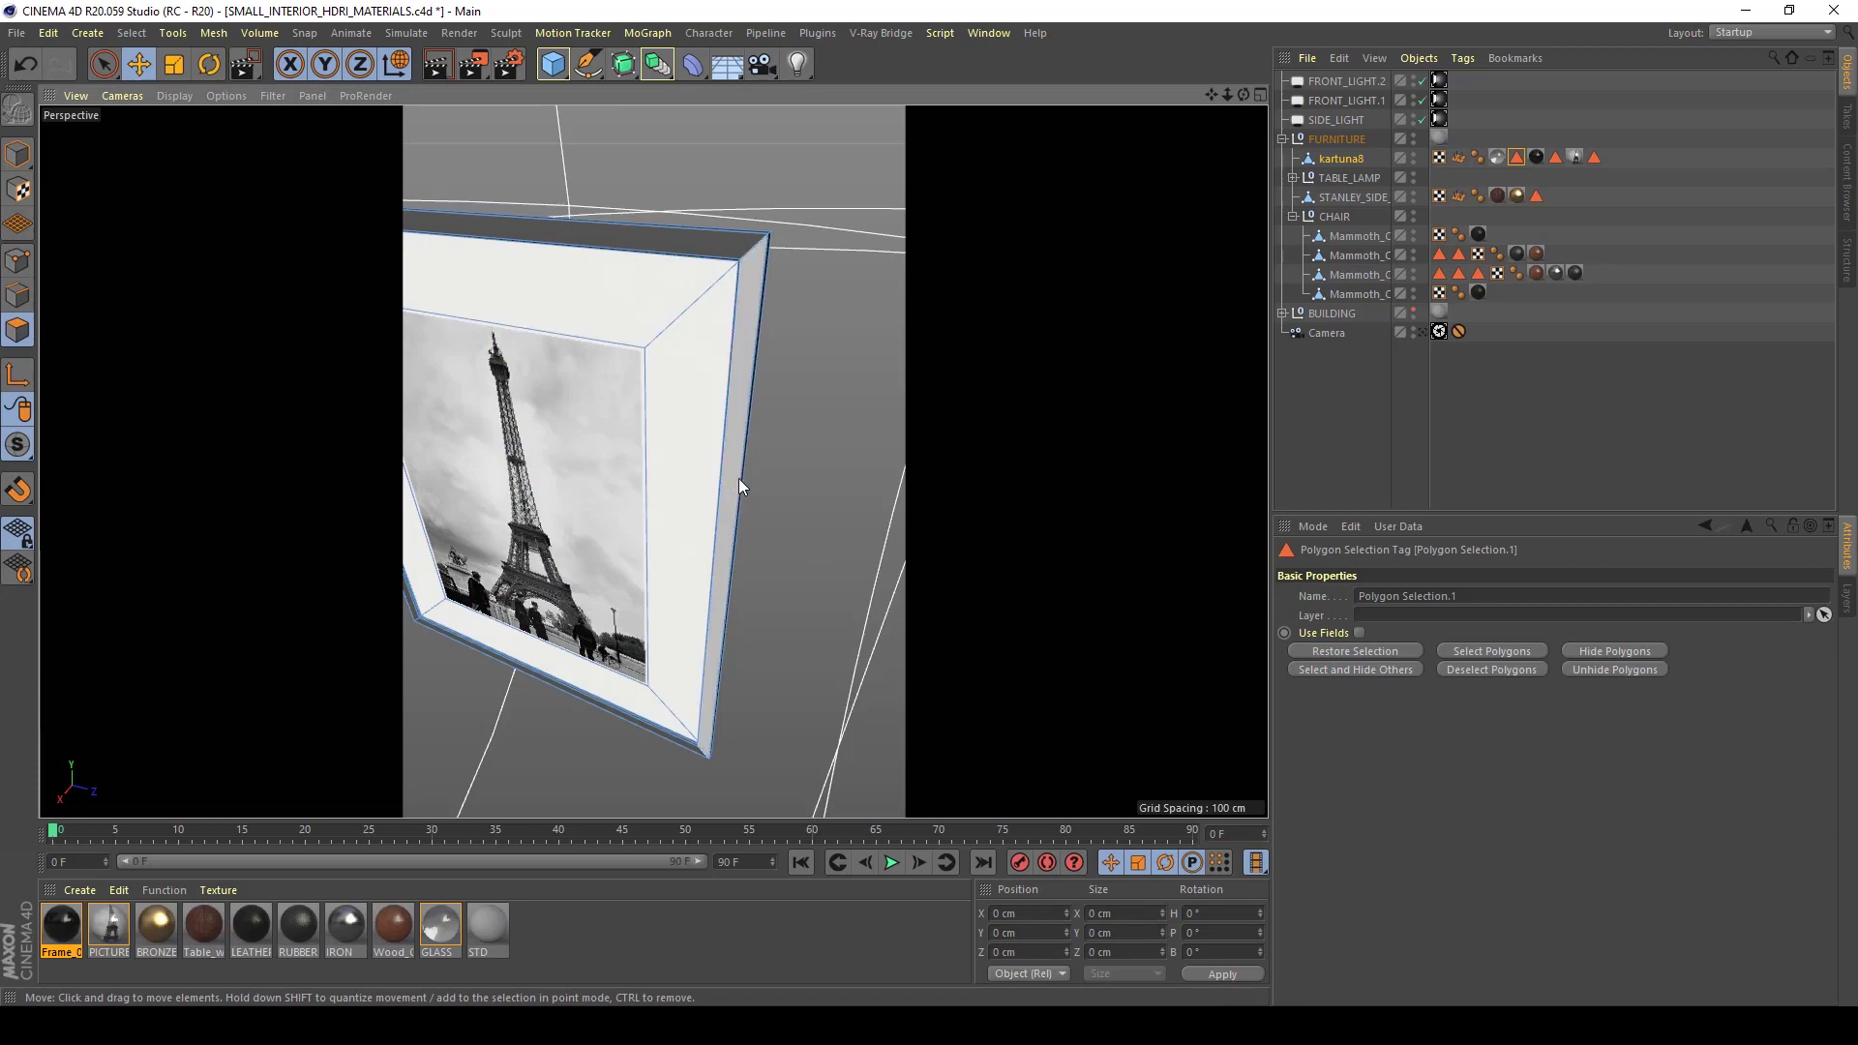
left_click_drag(653, 428, 713, 466, "alt")
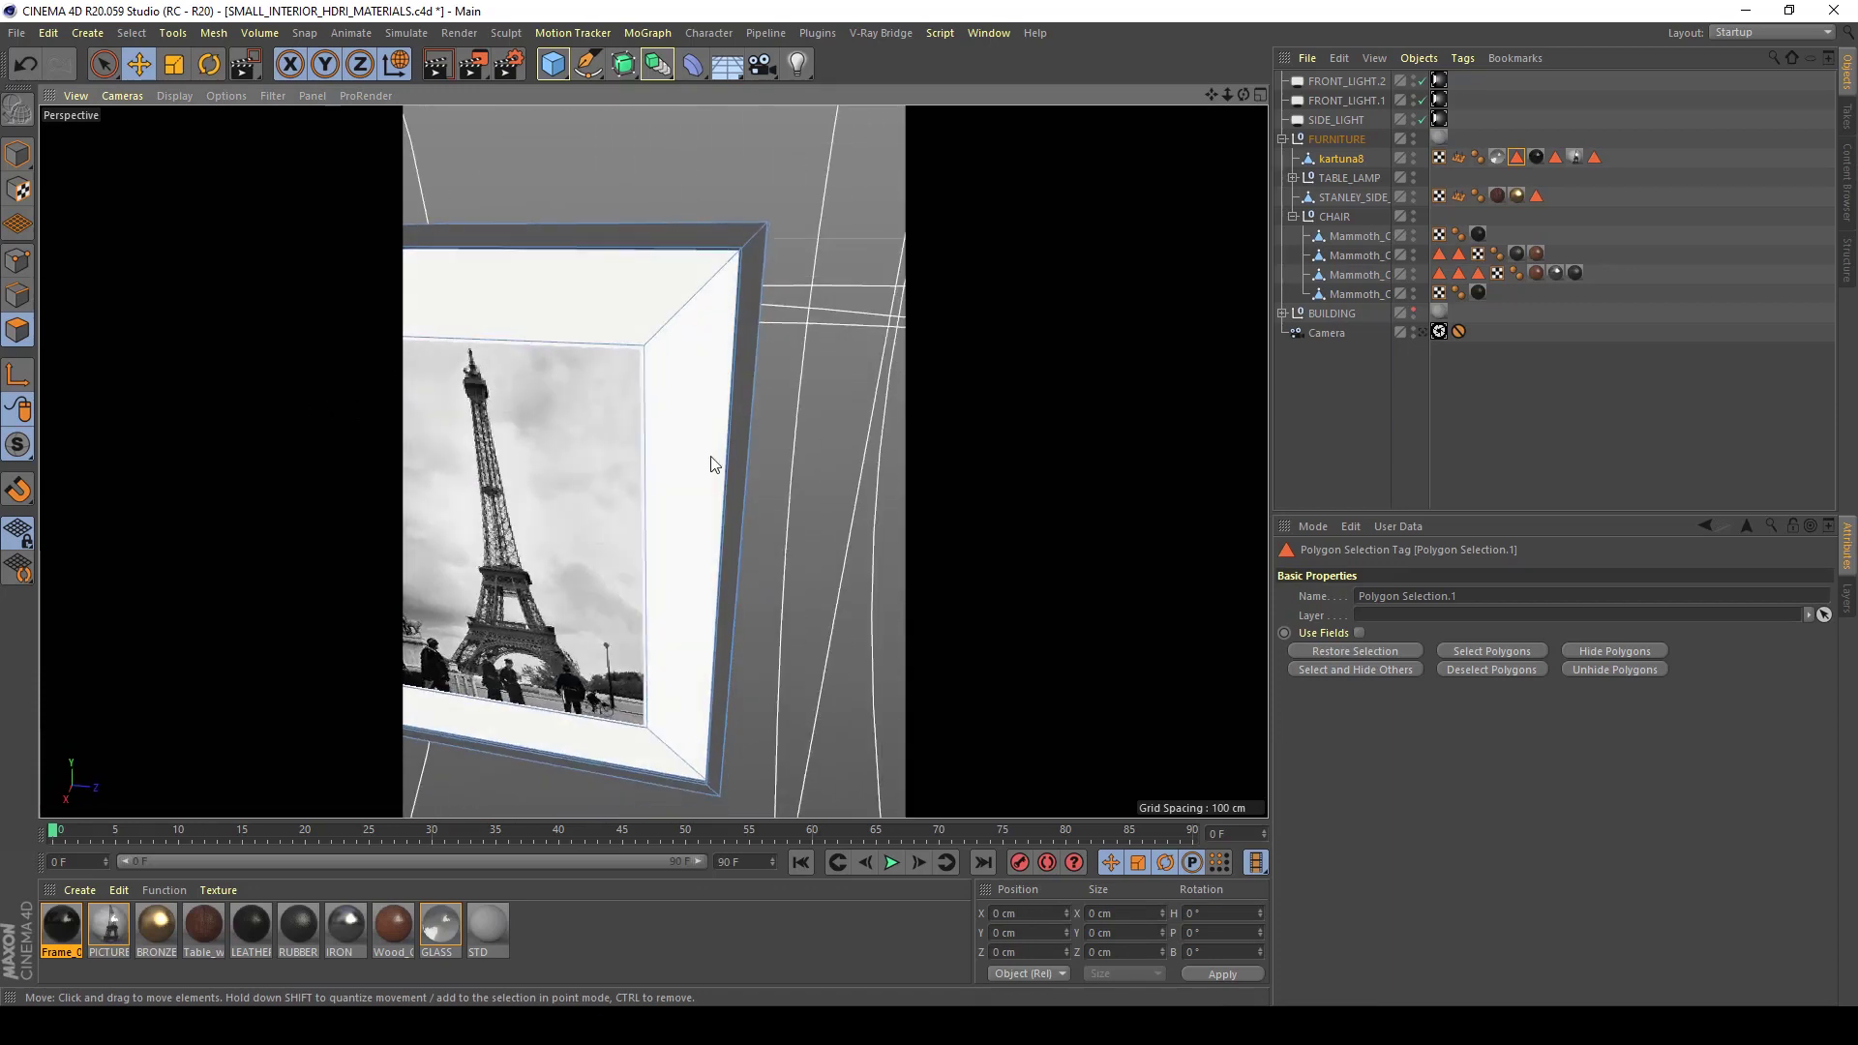
left_click(1423, 332)
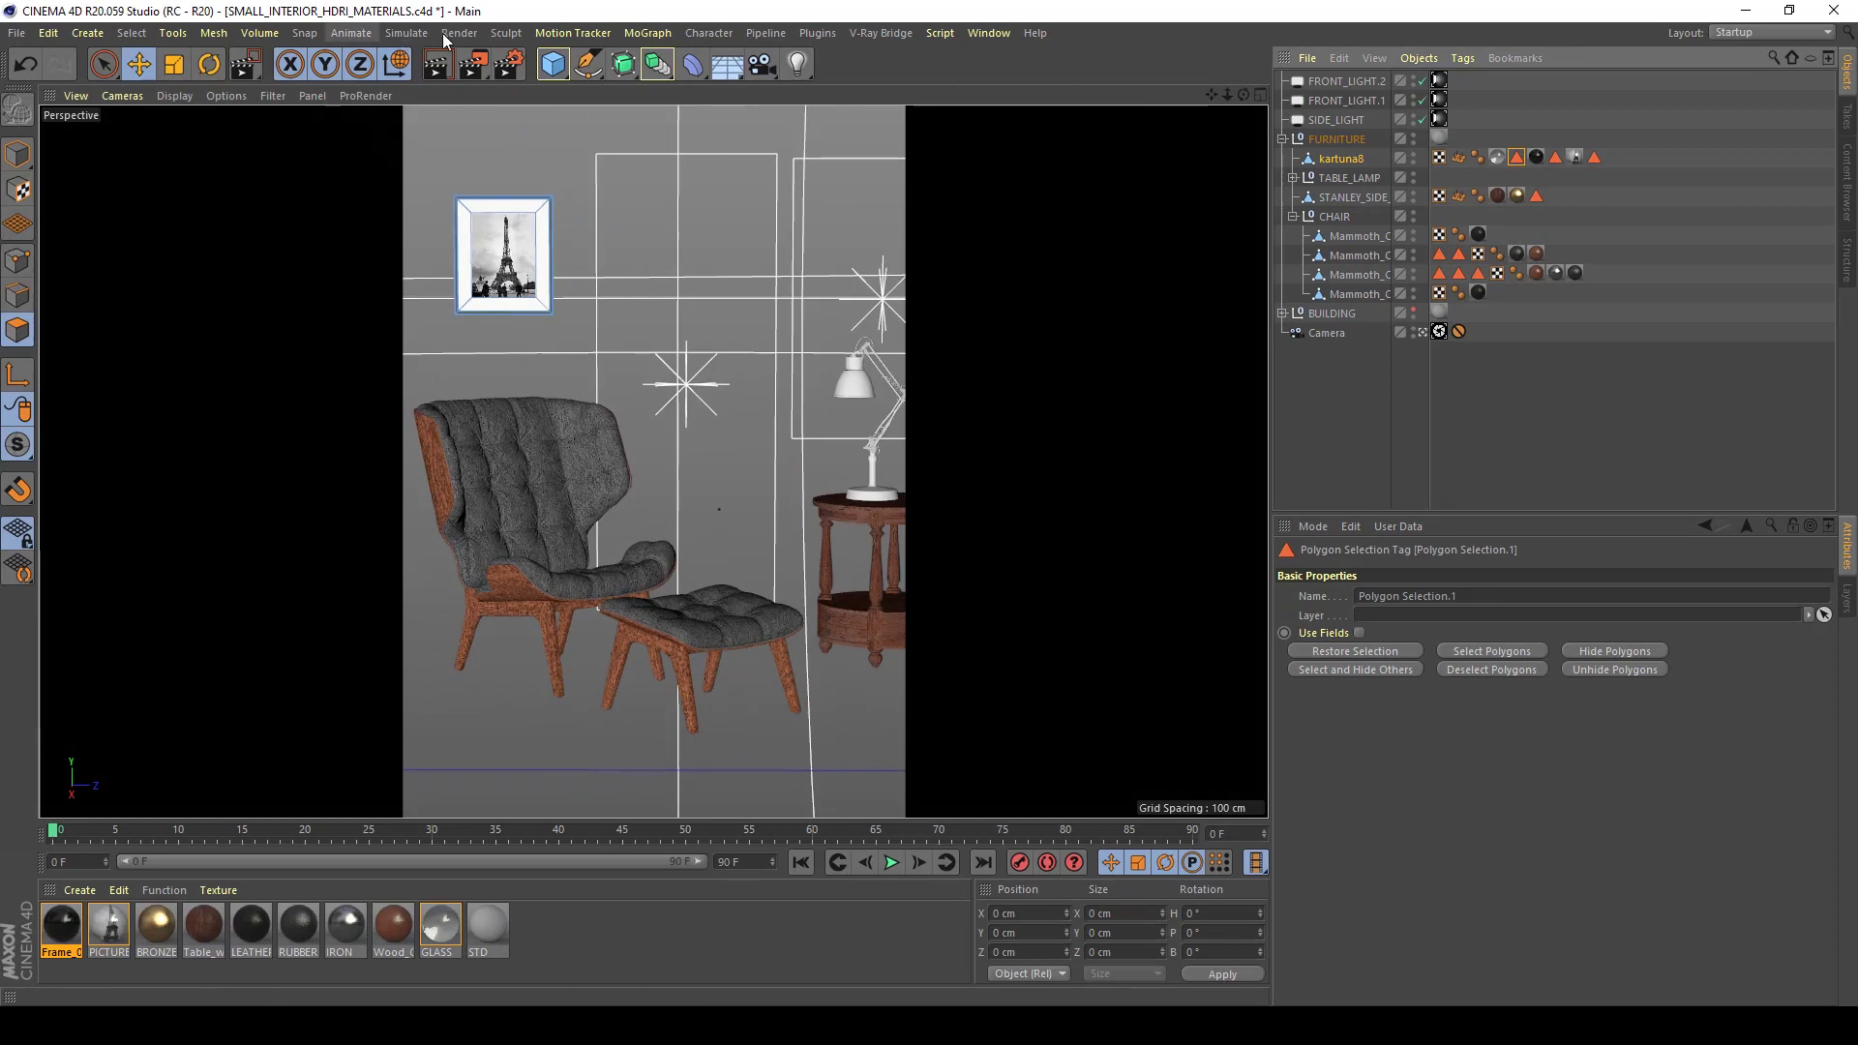
Region-render the area around the framed Eiffel Tower picture
left_click(459, 33)
left_click(494, 65)
left_click_drag(605, 162, 426, 336)
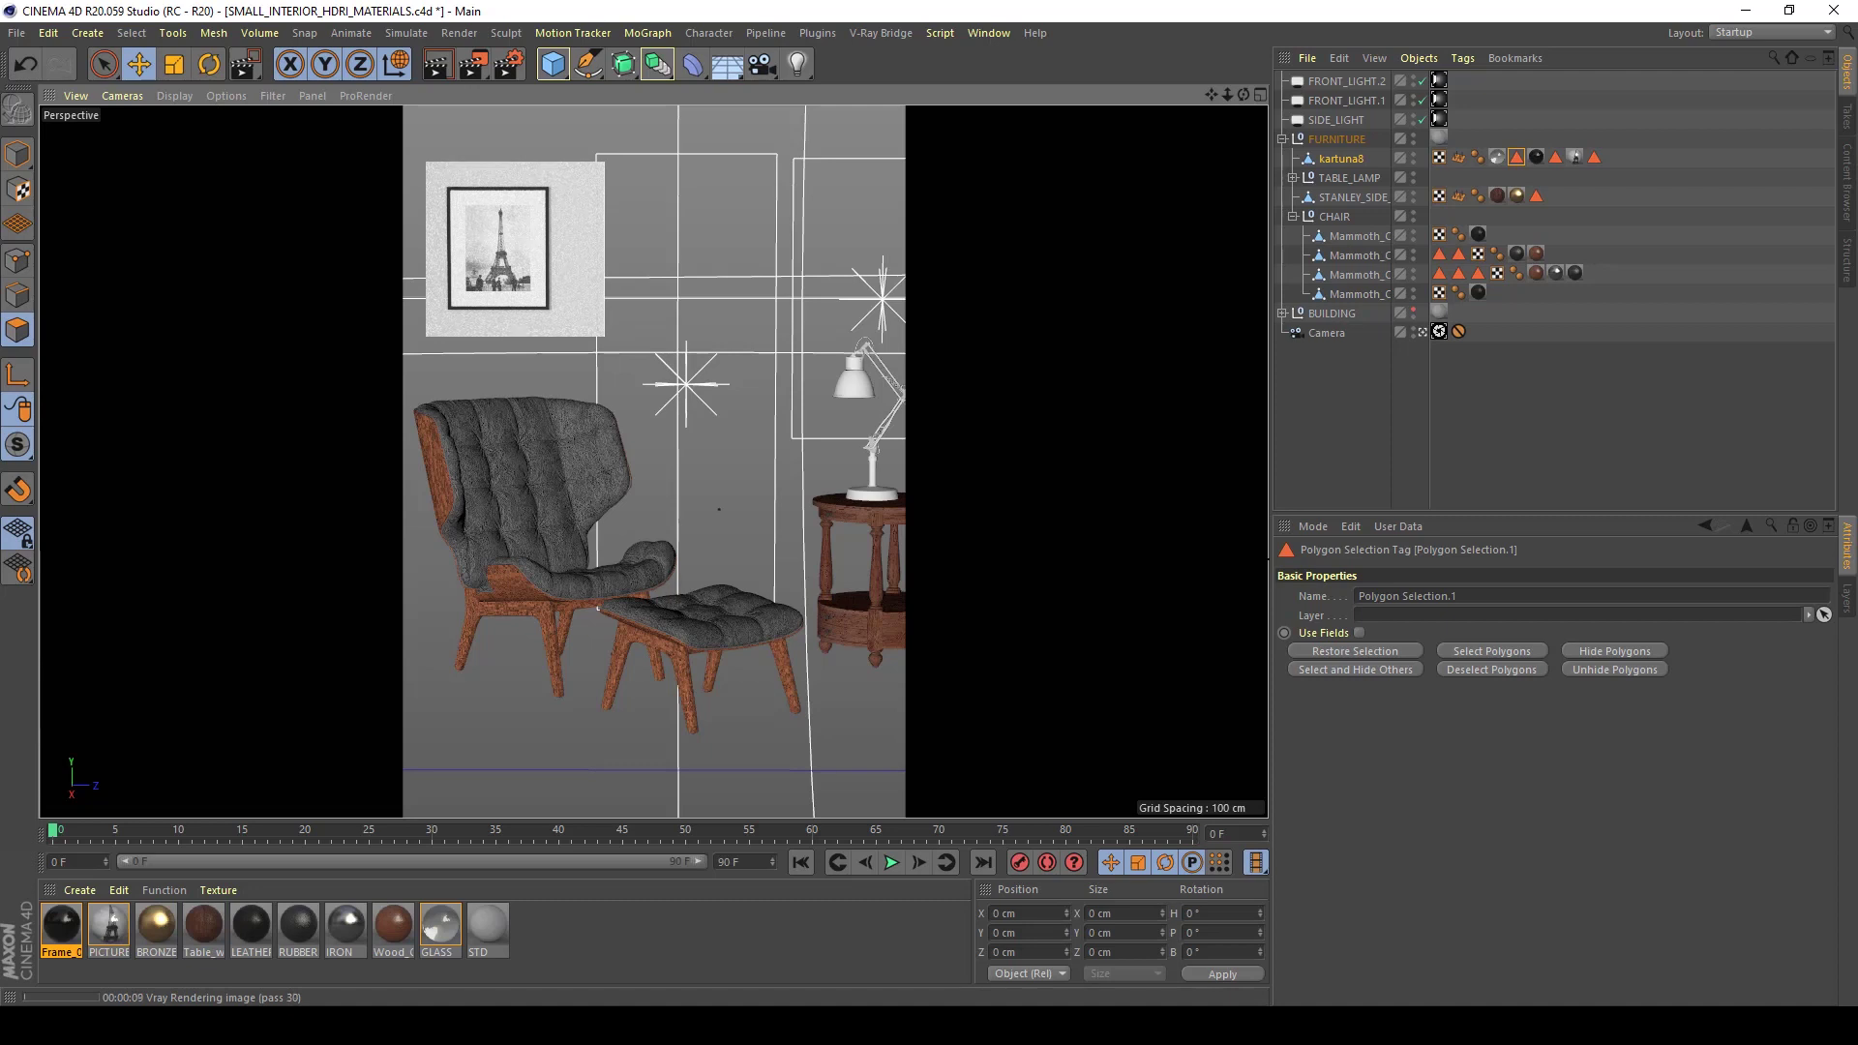
Delete the extra tag on kartuna8, save the scene, and show BUILDING again
left_click(1495, 155)
key("Delete")
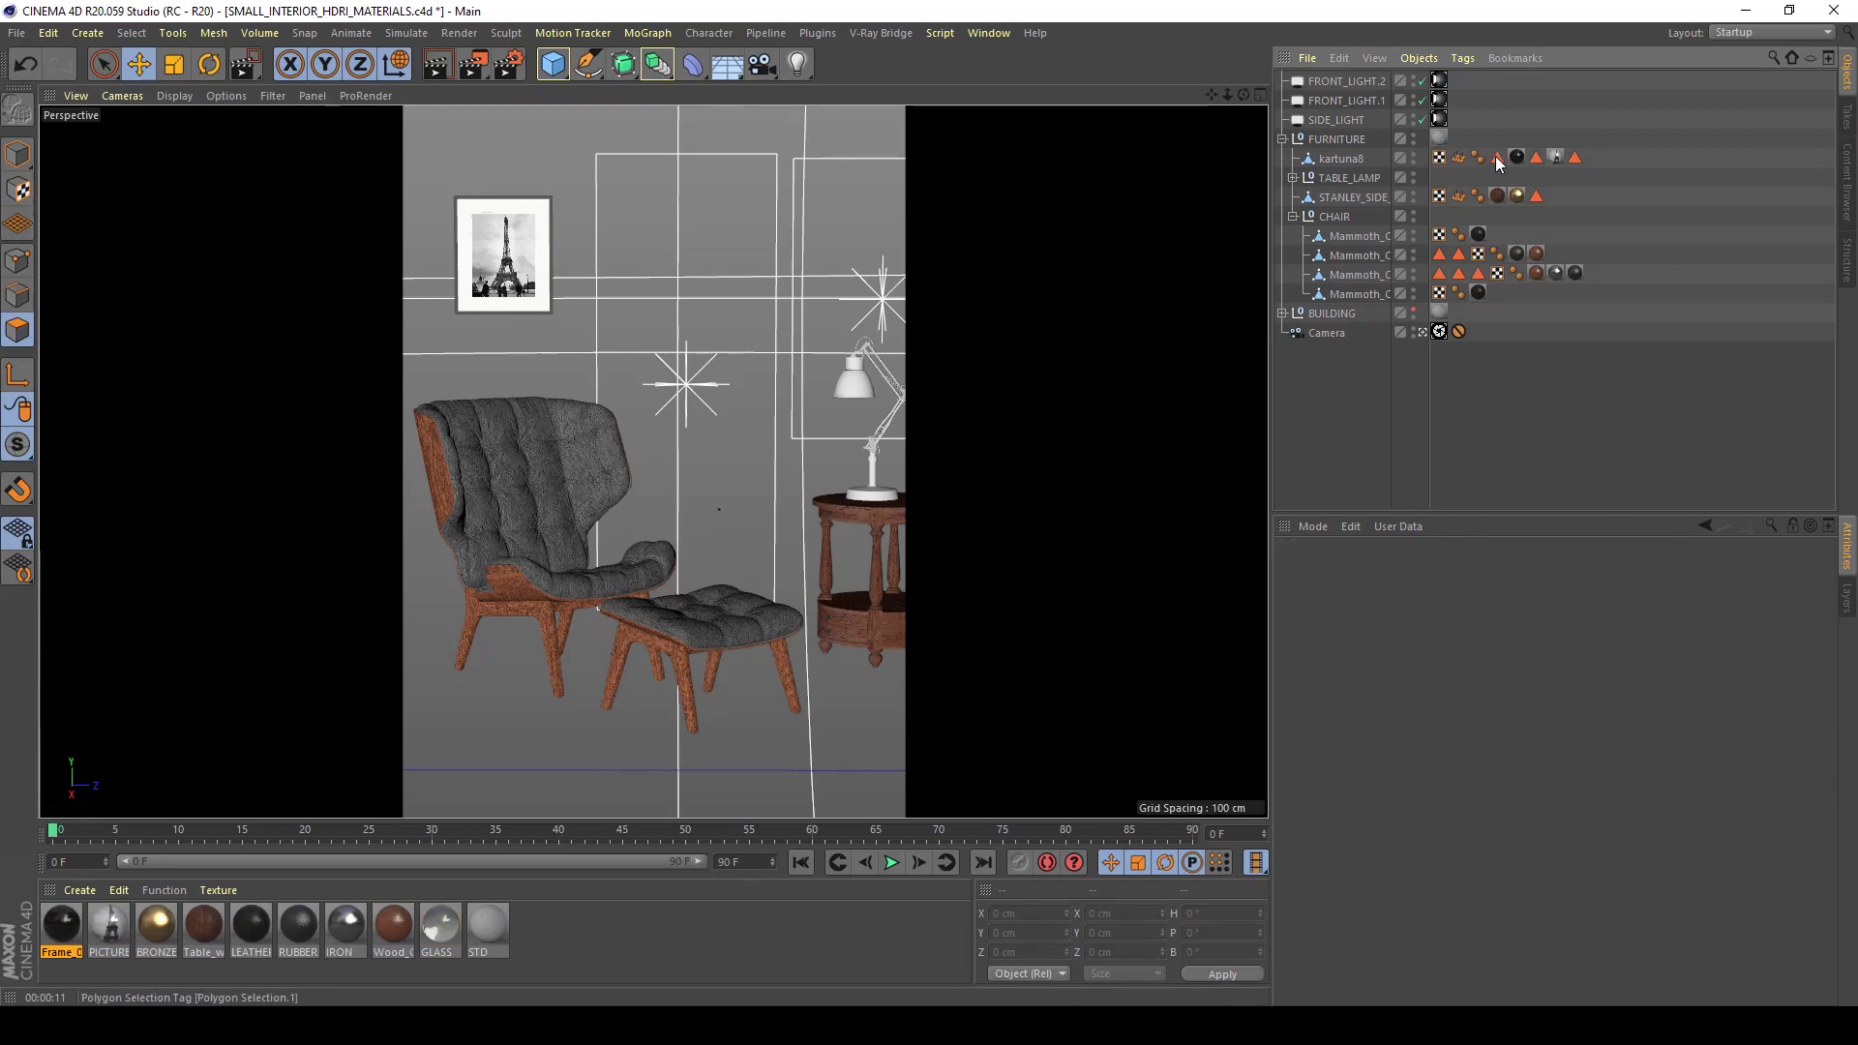
key("ctrl+s")
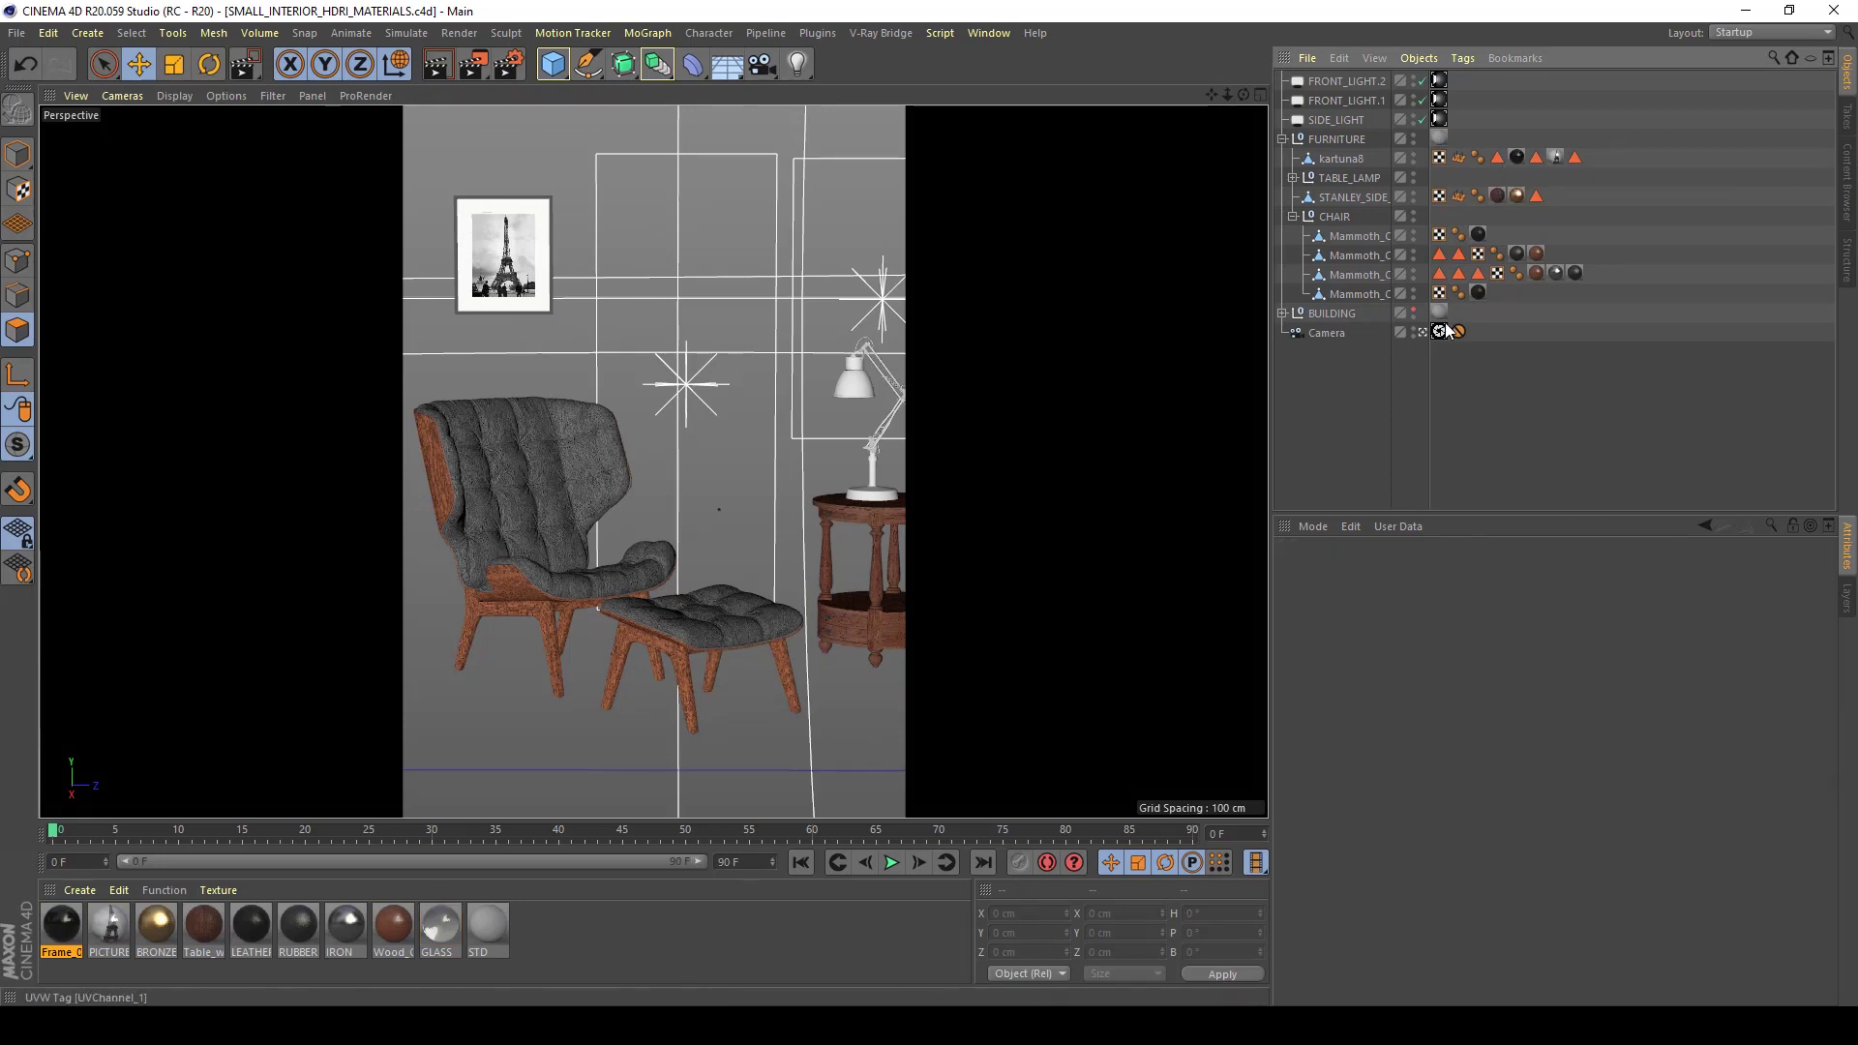
left_click(1413, 310)
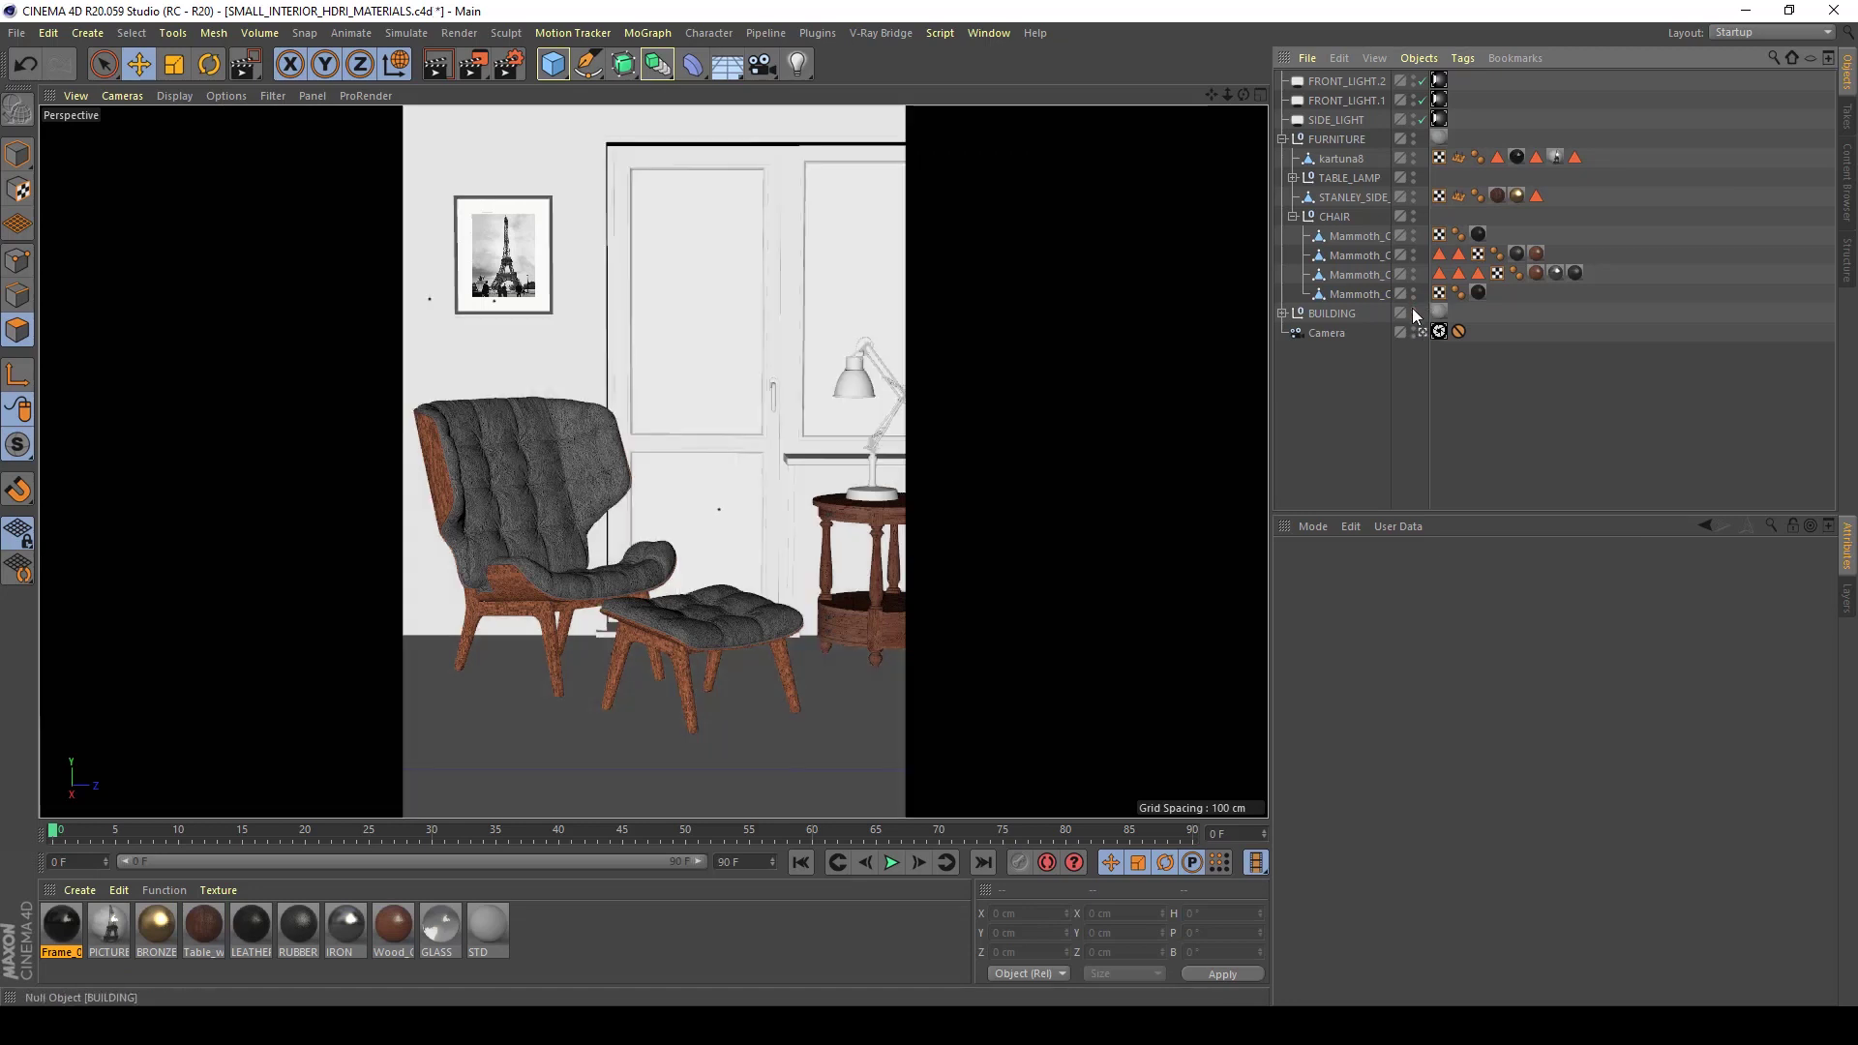